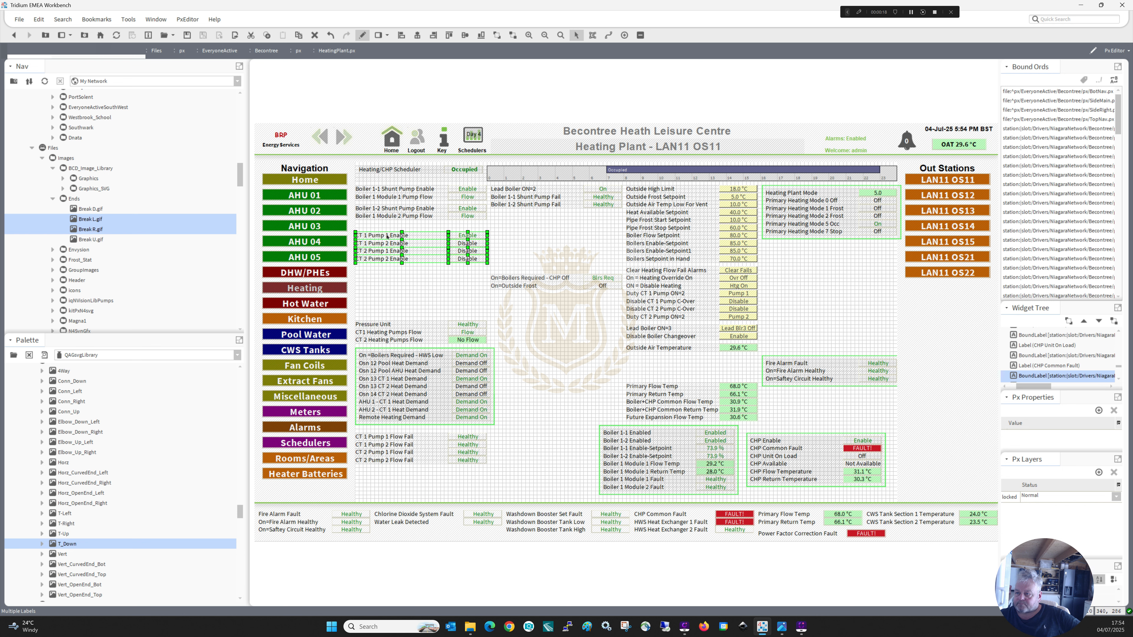
# Move the four CT pump enable rows down above Pressure Unit, and shift the Boiler 1-2 rows and both Shunt Pump Fail rows lower.
pyautogui.moveTo(387, 235); pyautogui.dragTo(387, 286)
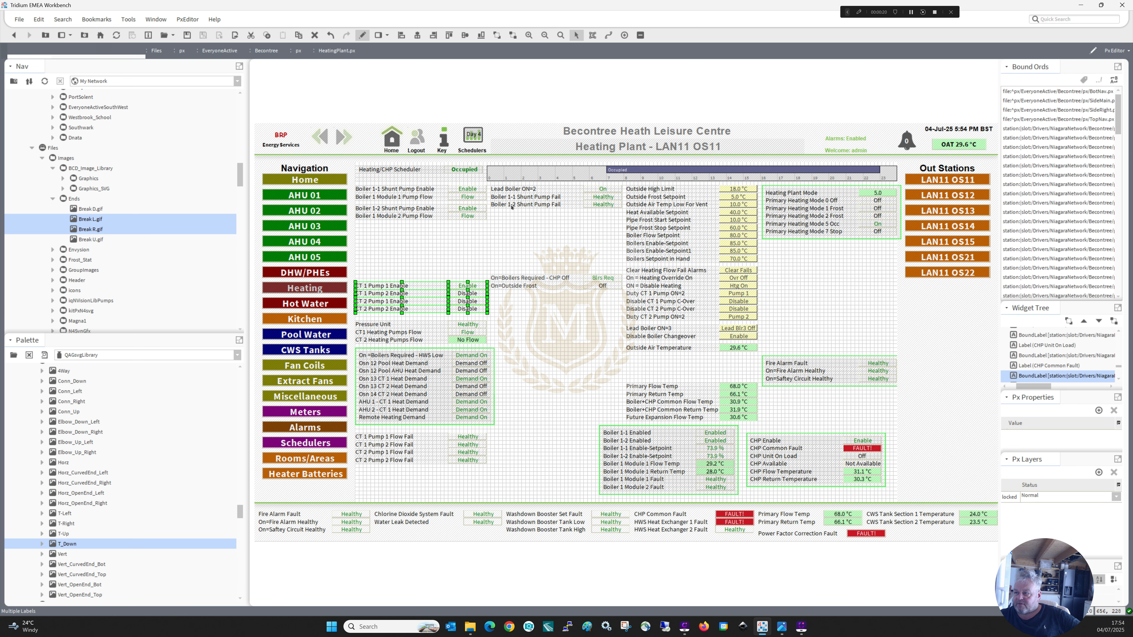
pyautogui.click(526, 198)
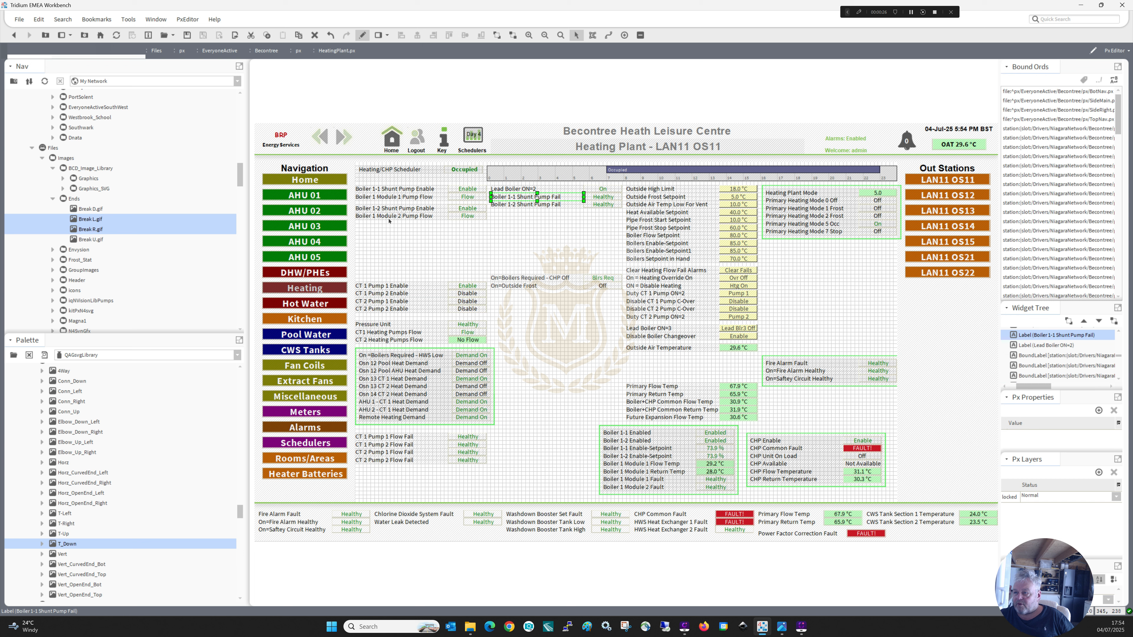
pyautogui.keyDown('ctrl'); pyautogui.click(589, 198); pyautogui.keyUp('ctrl')
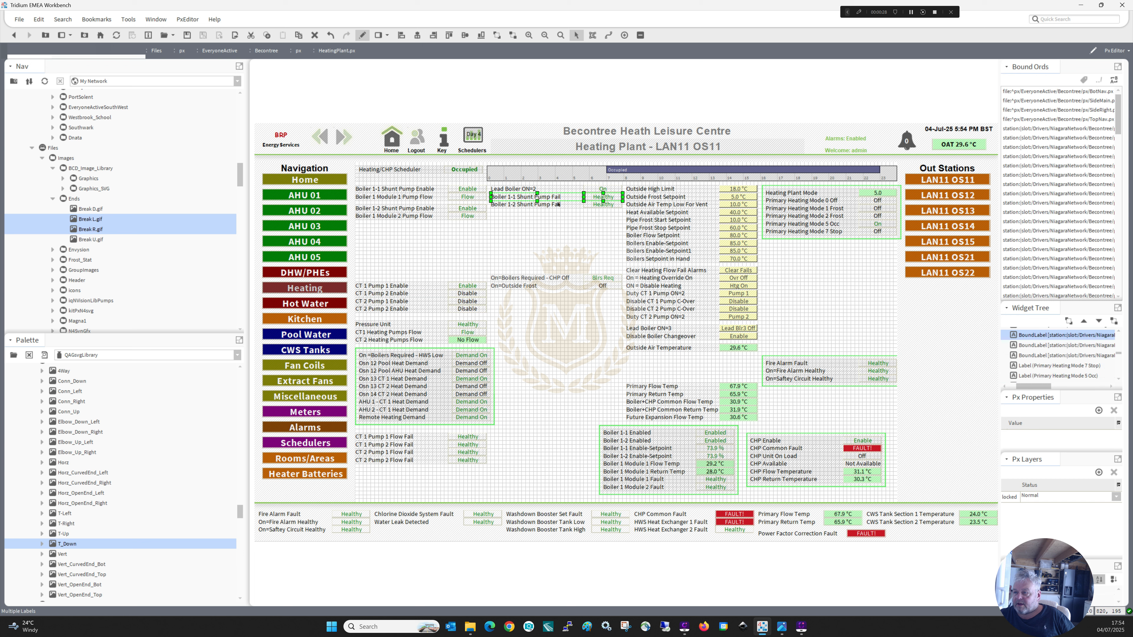
pyautogui.keyDown('ctrl'); pyautogui.click(552, 205); pyautogui.keyUp('ctrl')
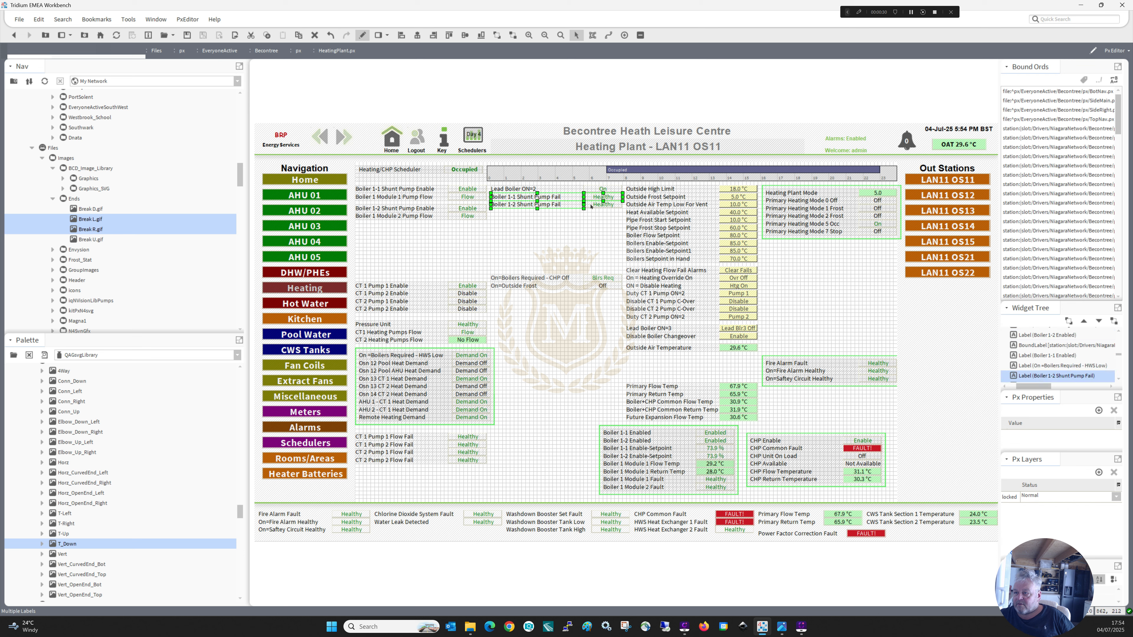
pyautogui.moveTo(545, 199)
pyautogui.mouseDown()
pyautogui.moveTo(544, 236)
pyautogui.moveTo(344, 199)
pyautogui.moveTo(377, 229)
pyautogui.mouseUp()
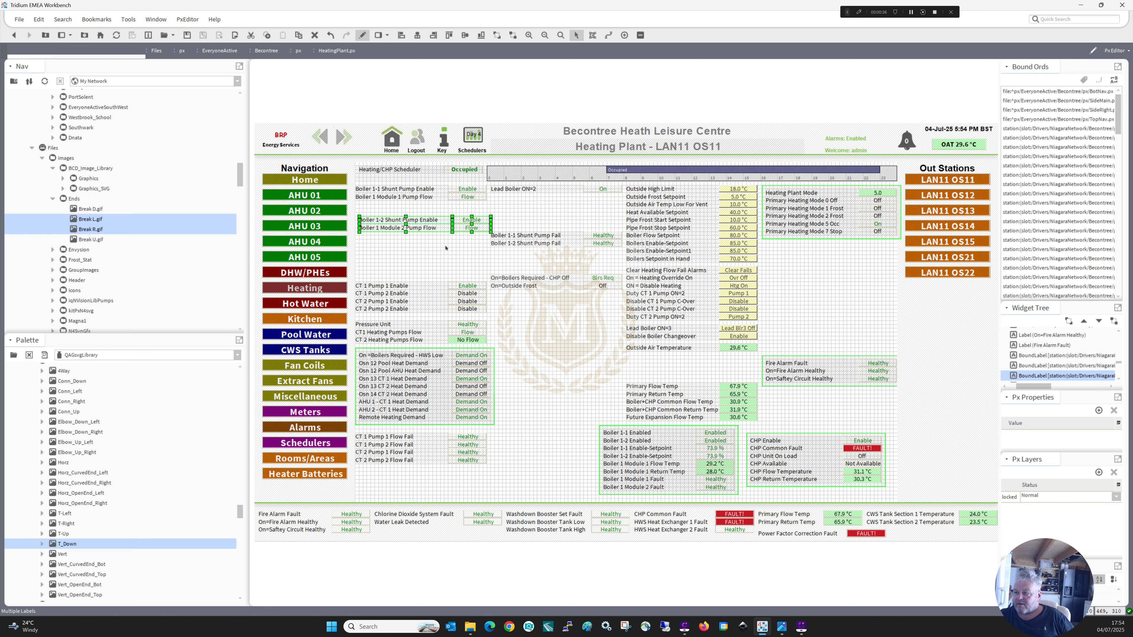
# Place the Boiler 1-2 and Boiler 1-1 Shunt Pump Fail rows beneath the Module 2 and Module 1 Pump Flow rows respectively.
pyautogui.click(506, 245)
pyautogui.keyDown('shift'); pyautogui.click(602, 246); pyautogui.keyUp('shift')
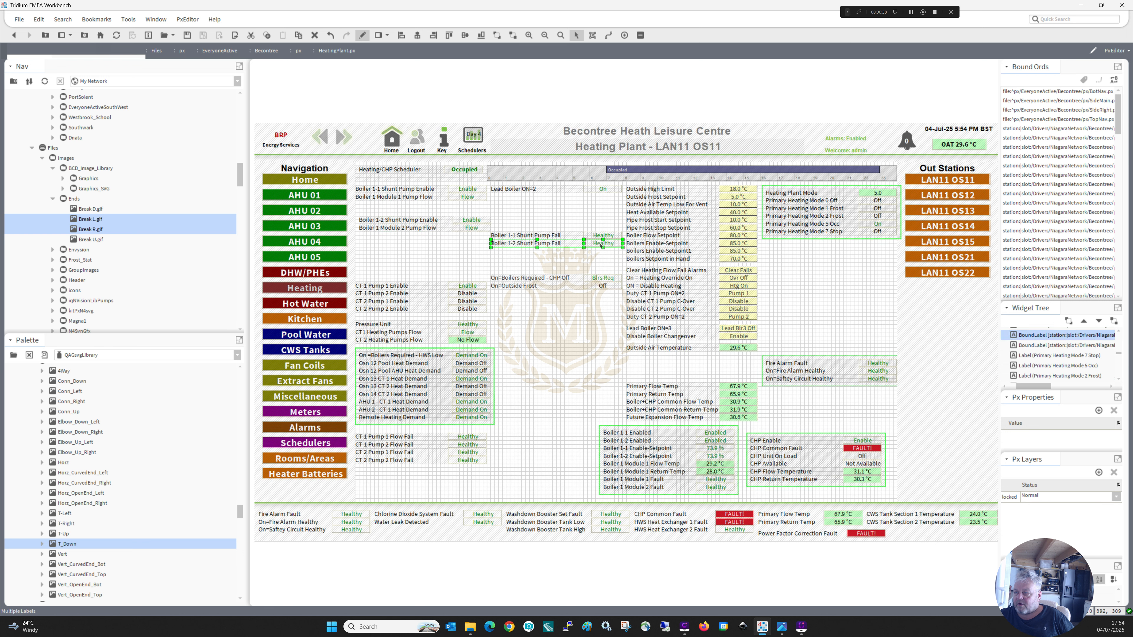
pyautogui.moveTo(501, 250); pyautogui.dragTo(468, 234)
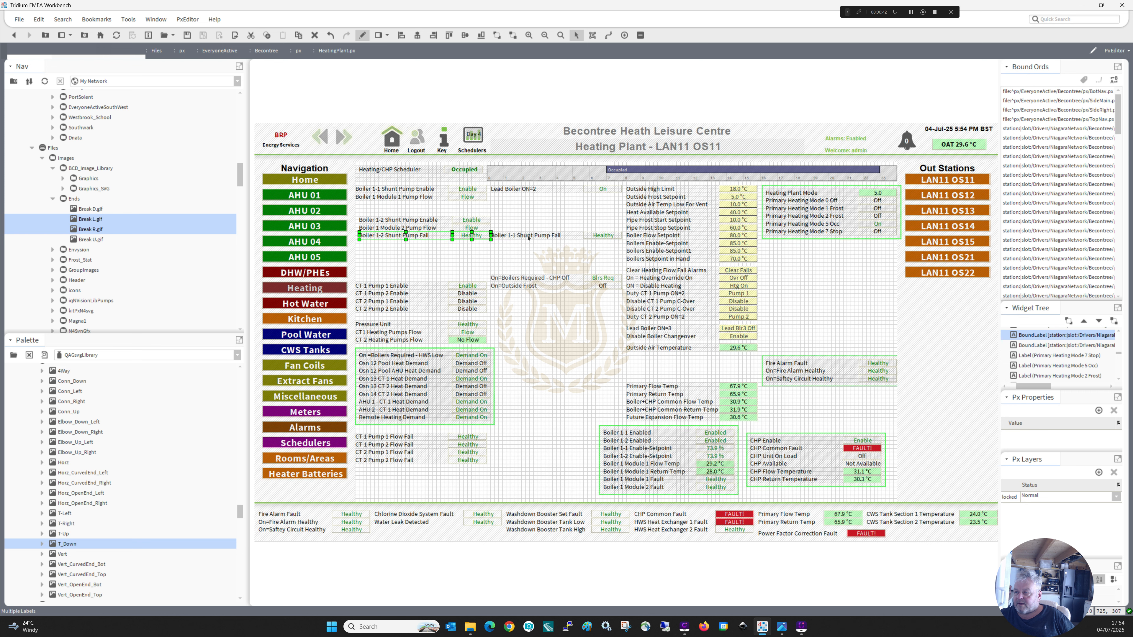
pyautogui.click(582, 232)
pyautogui.keyDown('shift'); pyautogui.click(602, 235); pyautogui.keyUp('shift')
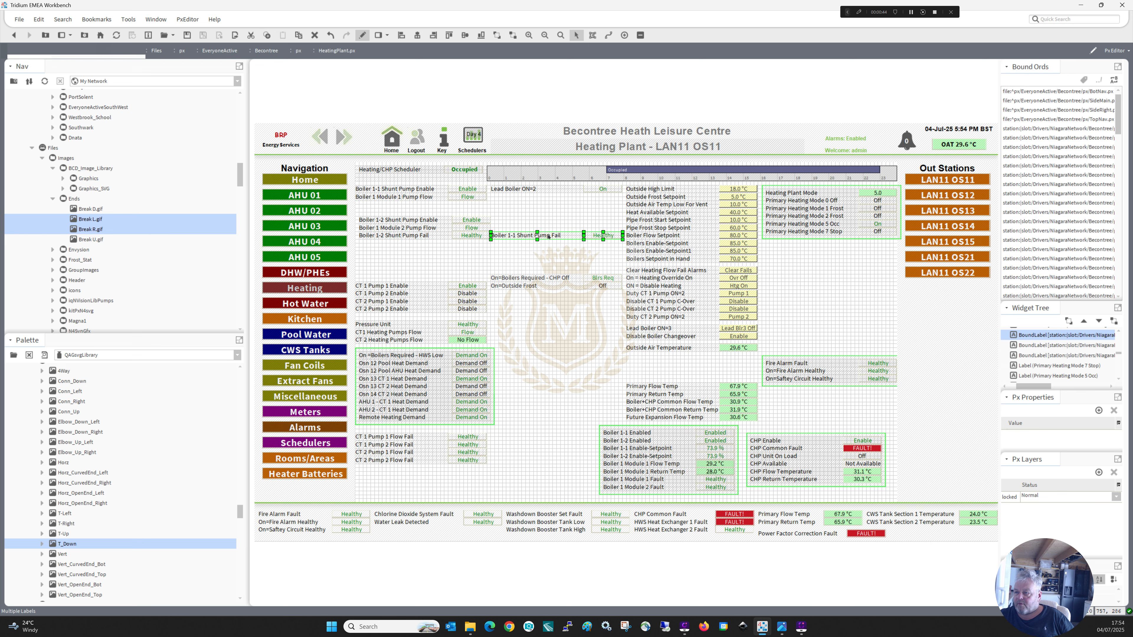
pyautogui.moveTo(546, 235); pyautogui.dragTo(411, 203)
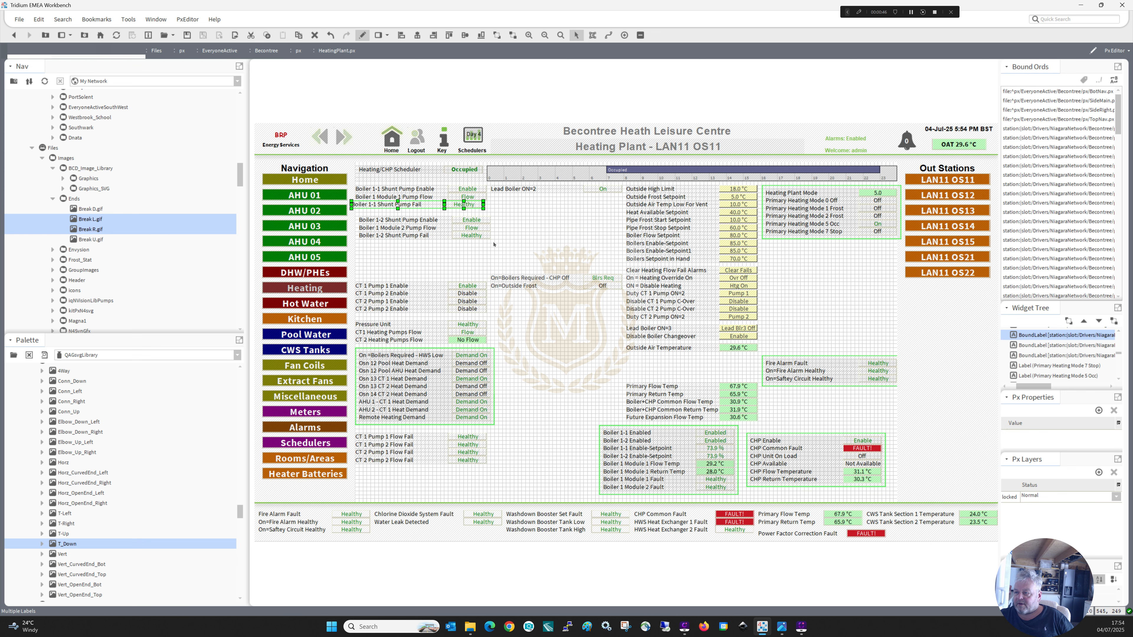
# Align the three Boiler 1-1 rows and shift both three-row shunt pump groups rightward into clear space.
pyautogui.moveTo(508, 253); pyautogui.dragTo(415, 249)
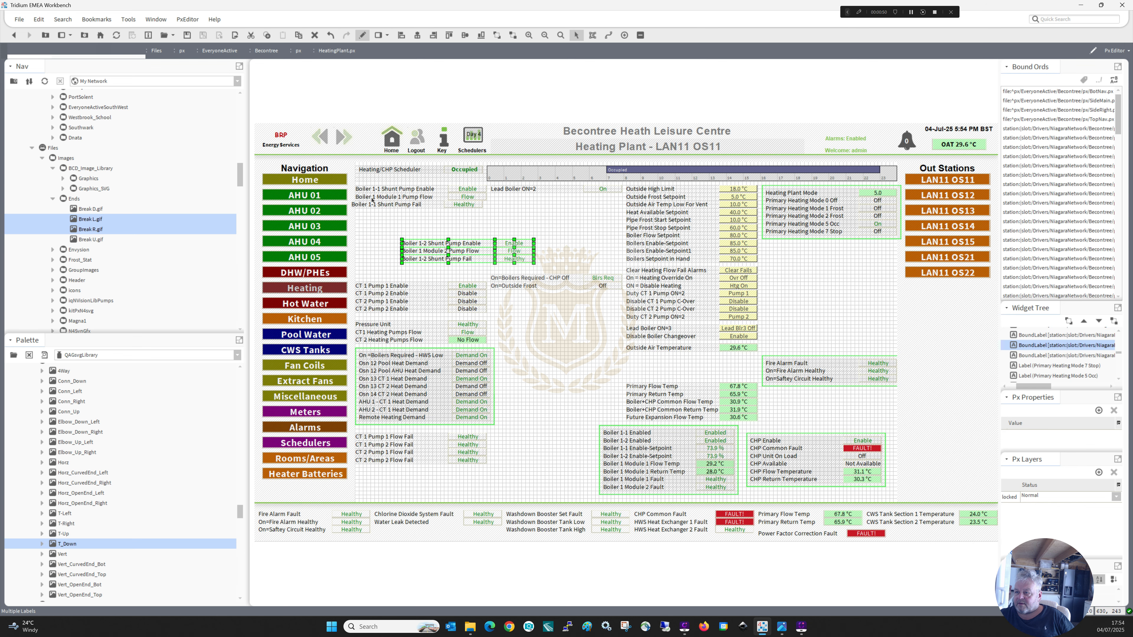
pyautogui.moveTo(499, 217)
pyautogui.mouseDown()
pyautogui.moveTo(343, 196)
pyautogui.moveTo(374, 204)
pyautogui.mouseUp()
pyautogui.moveTo(500, 220); pyautogui.dragTo(426, 207)
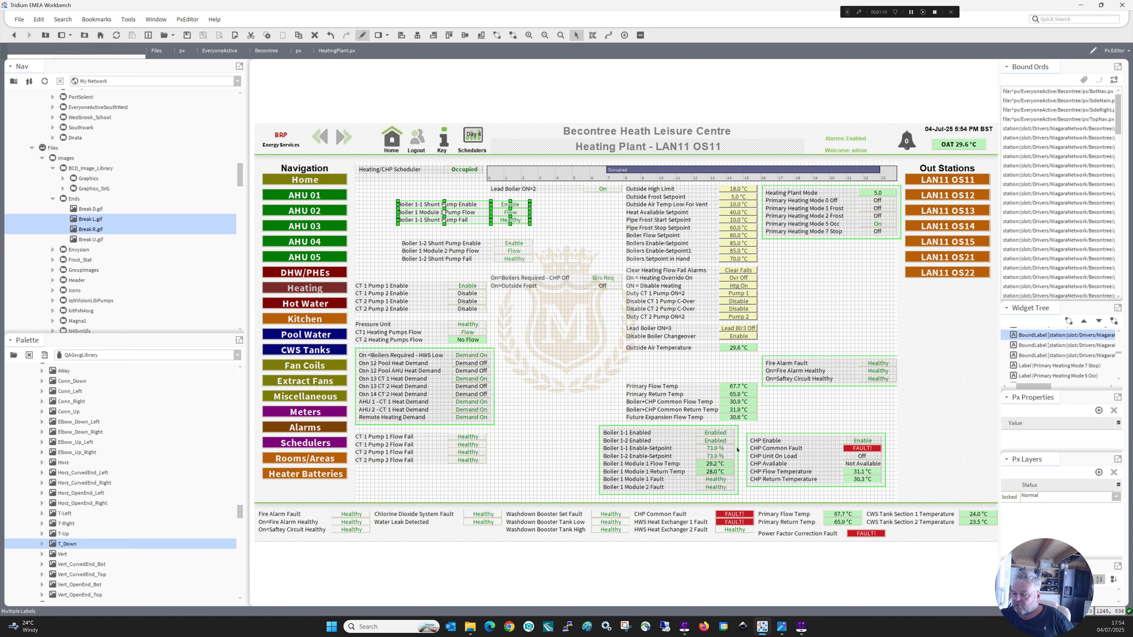
# Duplicate the green frame around the boiler status block and fit the copy around the Boiler 1-1 shunt pump rows.
pyautogui.click(737, 450)
pyautogui.rightClick(737, 450)
pyautogui.click(757, 502)
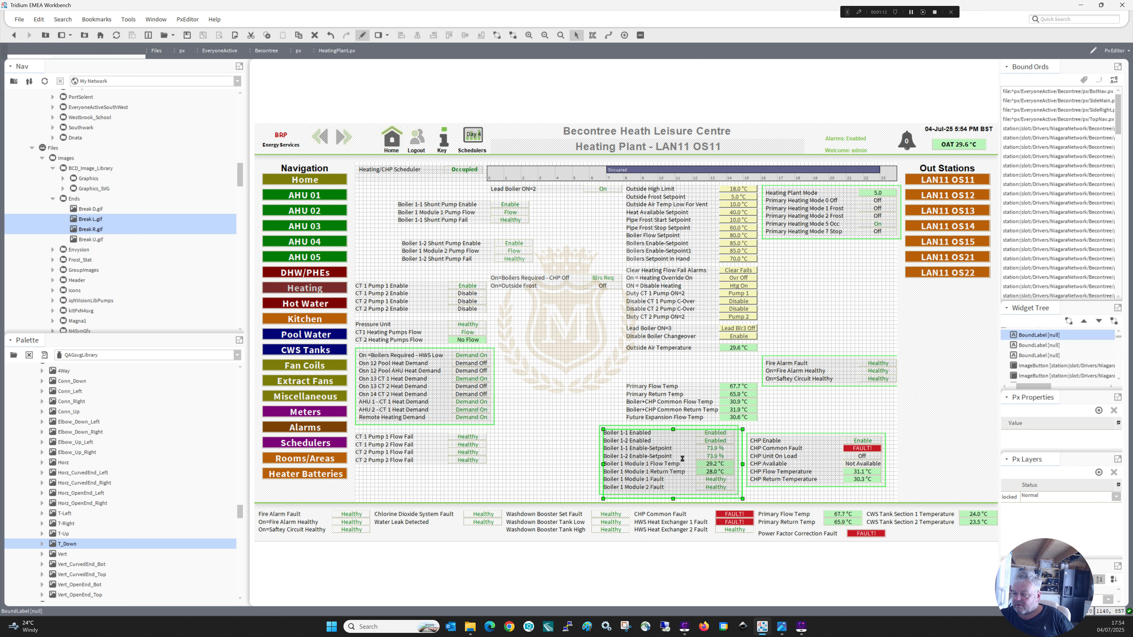
pyautogui.moveTo(682, 458); pyautogui.dragTo(464, 228)
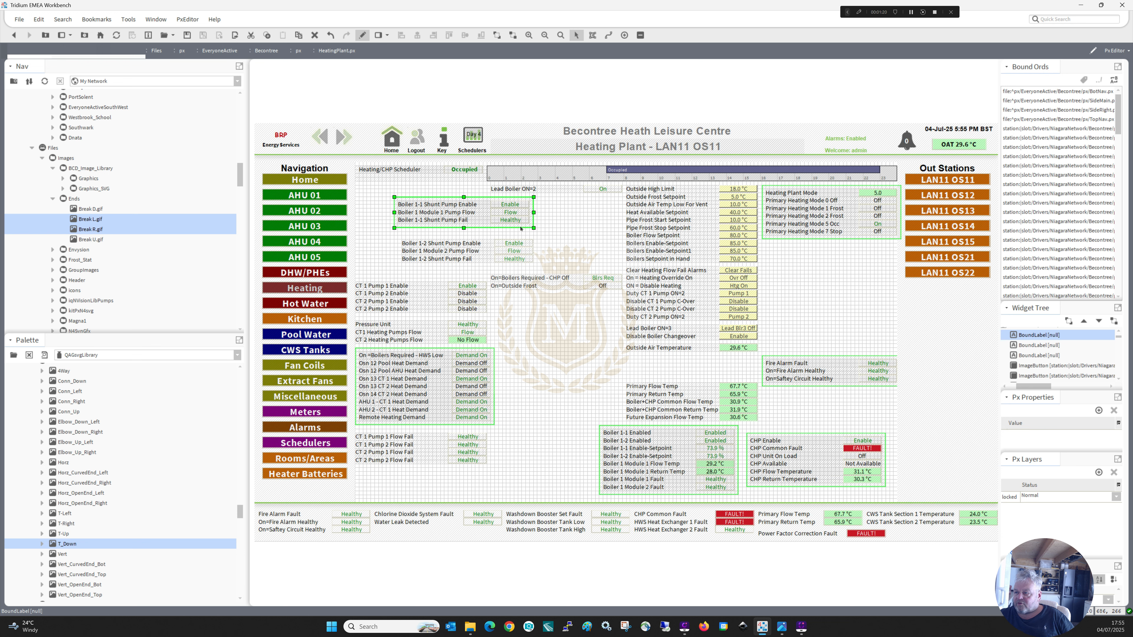
# Duplicate the new frame around the Boiler 1-2 shunt pump rows and move both framed groups to the left edge of the drawing.
pyautogui.rightClick(520, 228)
pyautogui.click(542, 281)
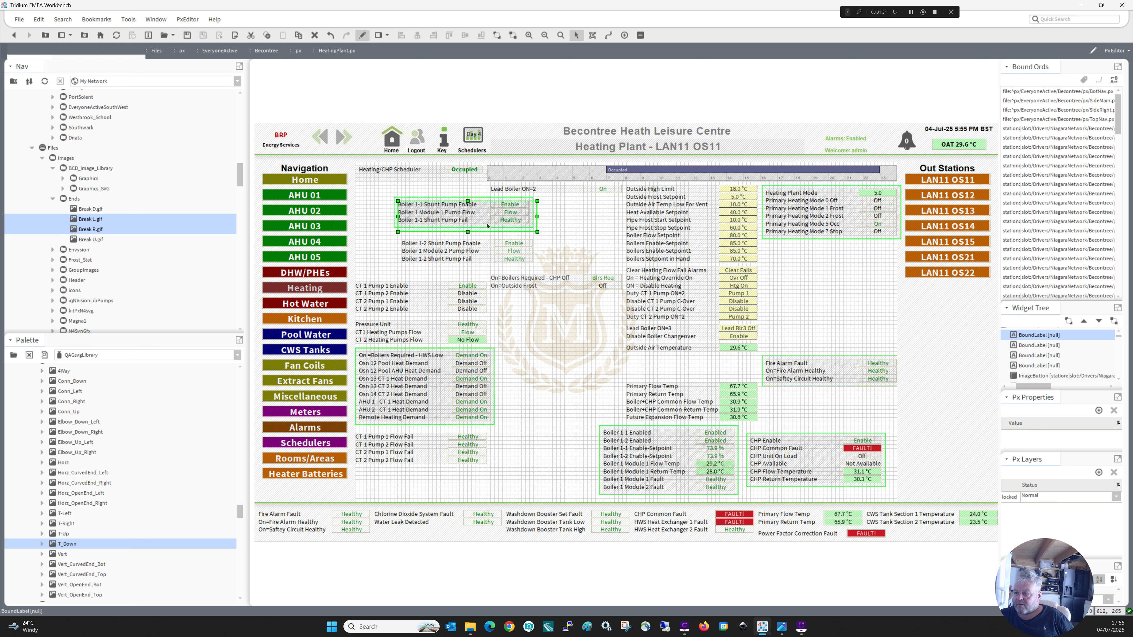
pyautogui.click(494, 256)
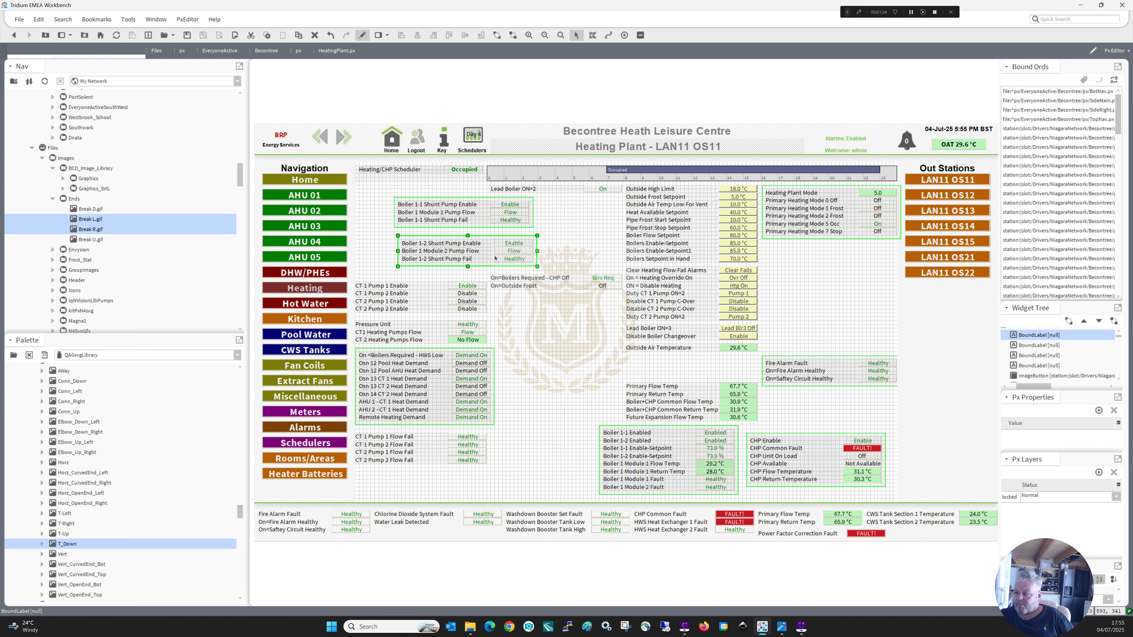
pyautogui.moveTo(547, 273); pyautogui.dragTo(375, 187)
pyautogui.moveTo(430, 207); pyautogui.dragTo(393, 208)
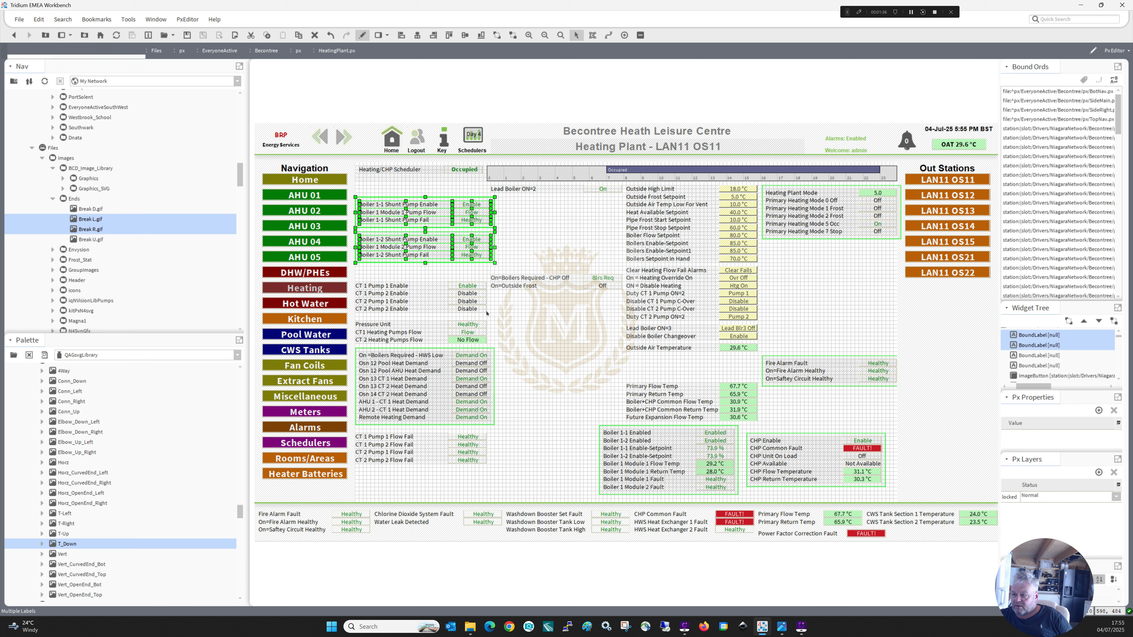
# Arrange the CT pump enable rows in two columns, with the CT 1 rows beside the CT 2 rows.
pyautogui.click(450, 301)
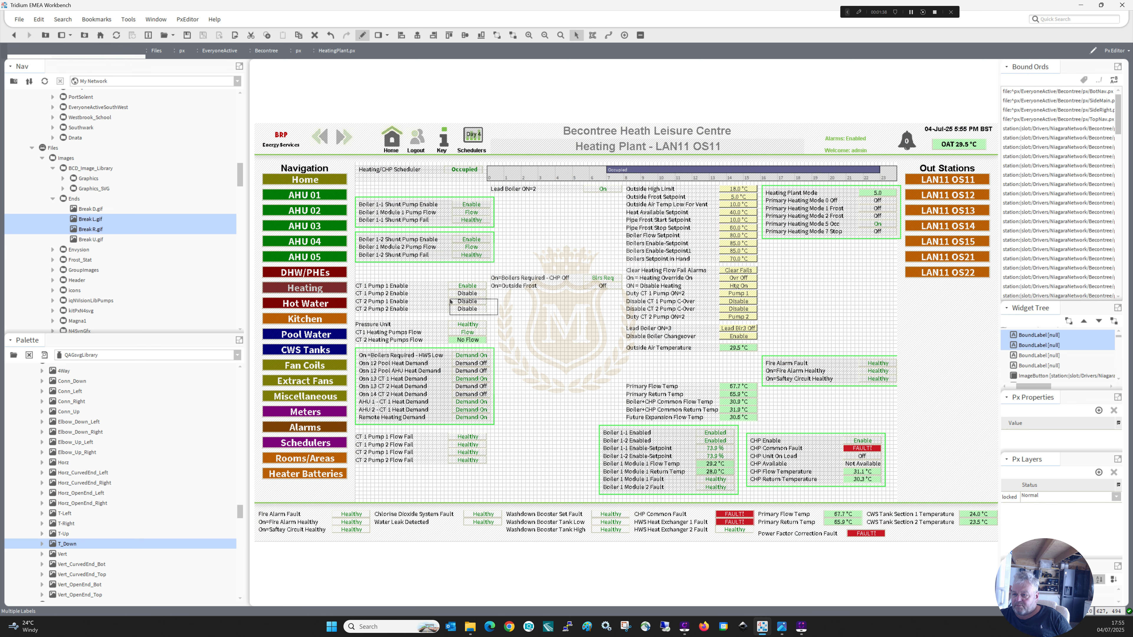
pyautogui.moveTo(450, 299); pyautogui.dragTo(467, 308)
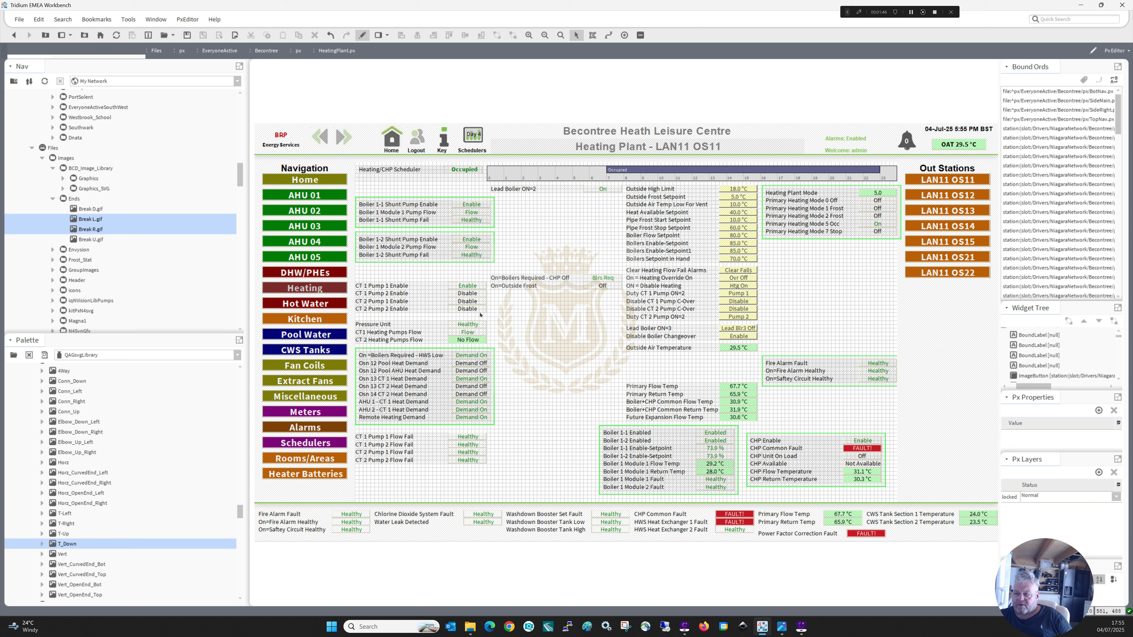
pyautogui.moveTo(491, 300); pyautogui.dragTo(388, 296)
pyautogui.click(431, 335)
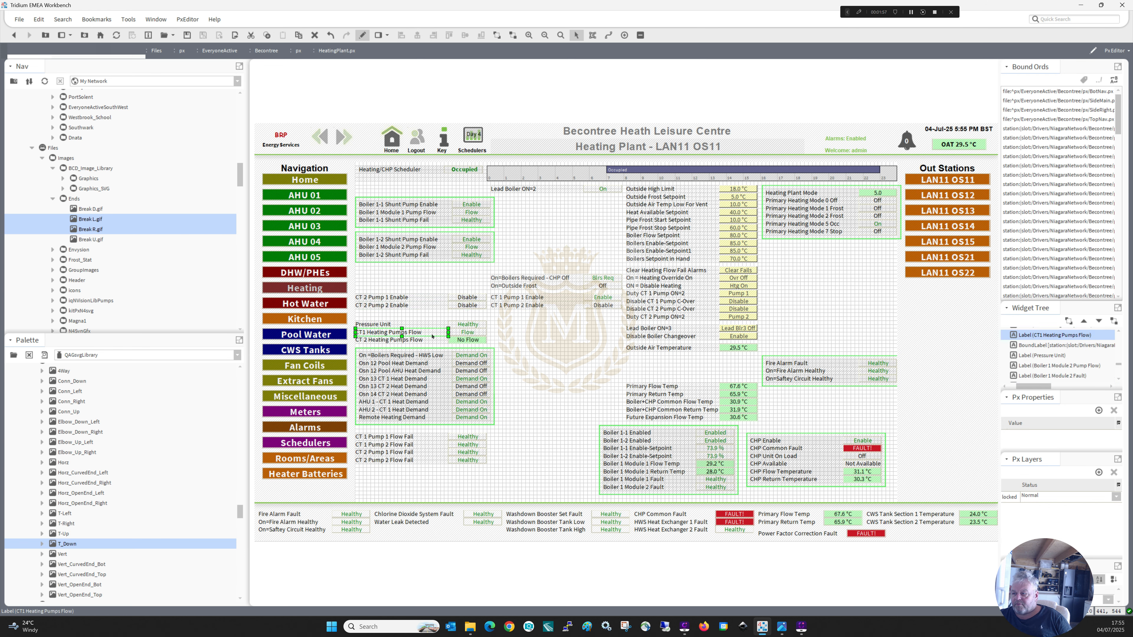
pyautogui.keyDown('ctrl'); pyautogui.click(465, 334); pyautogui.keyUp('ctrl')
pyautogui.moveTo(437, 329); pyautogui.dragTo(438, 317)
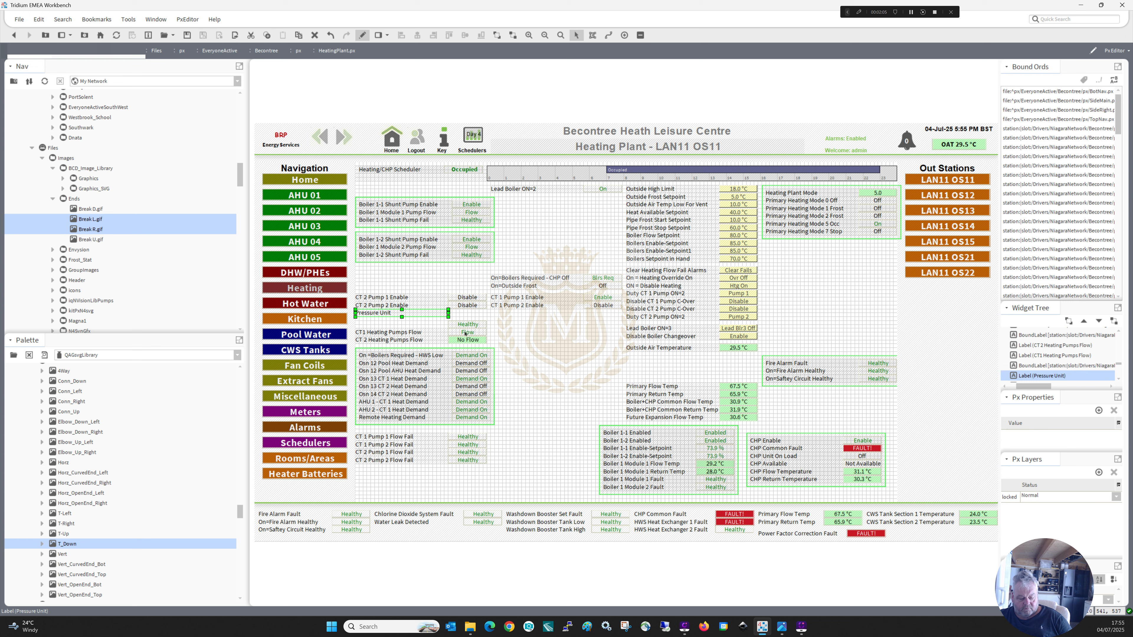
pyautogui.hotkey('ctrl', 'z')
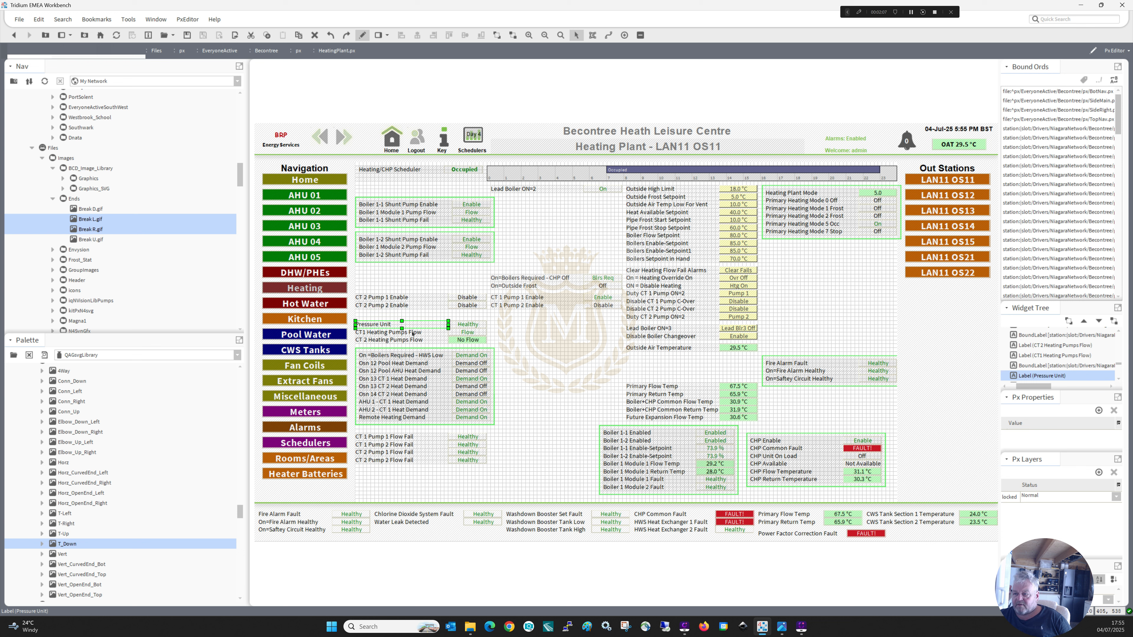
# Move the CT1 Heating Pumps Flow row beneath the CT 2 enable rows and the CT 2 Heating Pumps Flow row beneath the CT 1 enable rows.
pyautogui.click(443, 336)
pyautogui.keyDown('shift'); pyautogui.click(461, 334); pyautogui.keyUp('shift')
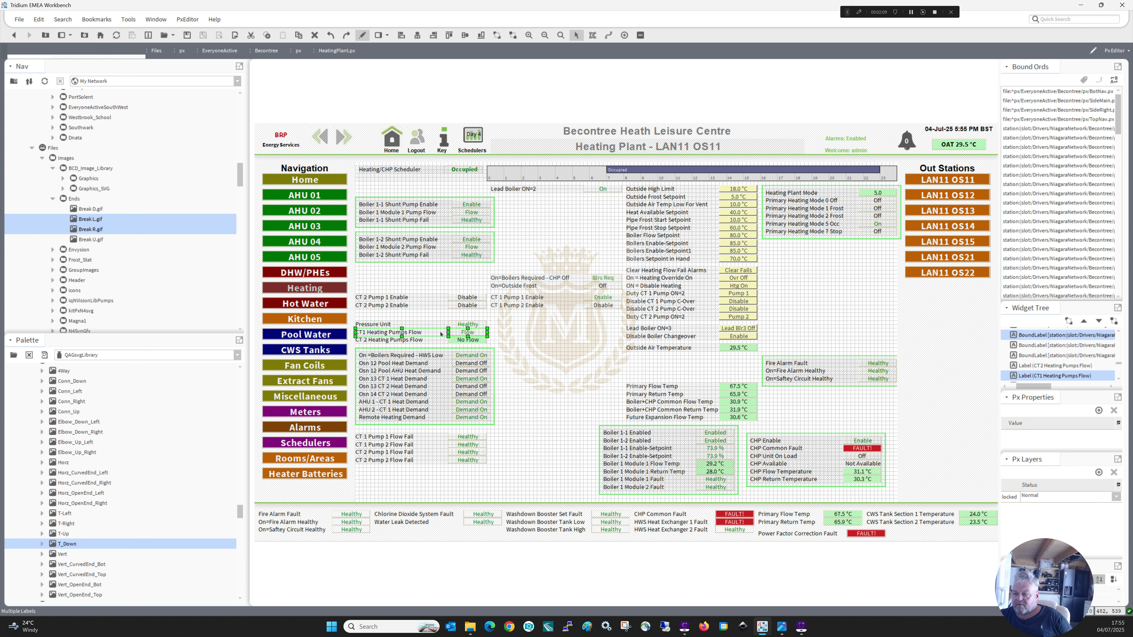
pyautogui.moveTo(441, 333); pyautogui.dragTo(438, 312)
pyautogui.click(410, 341)
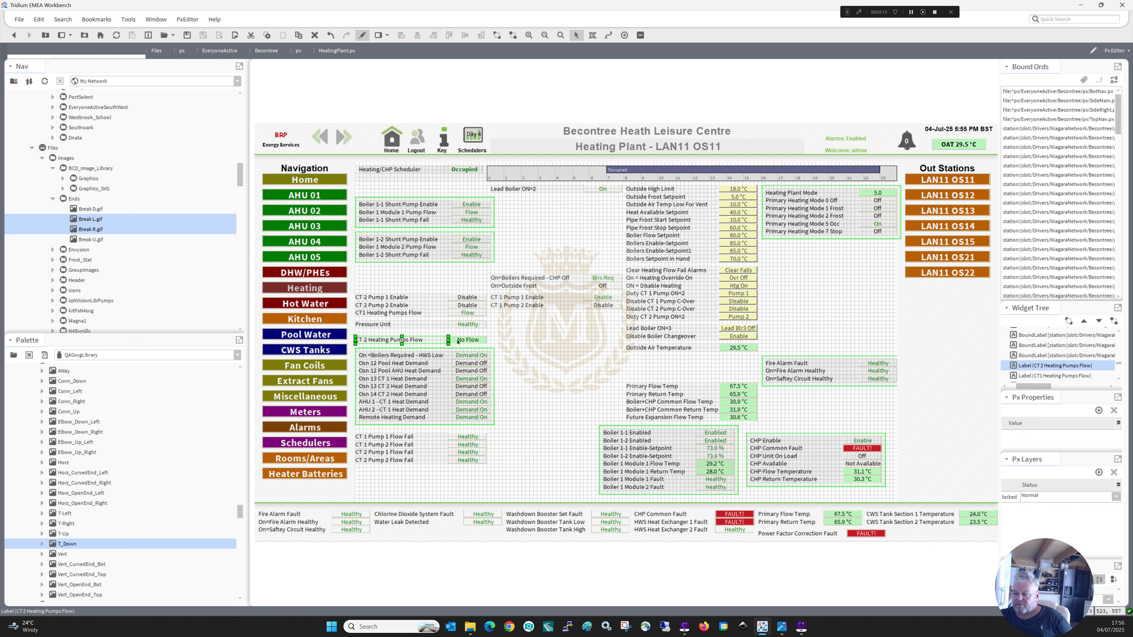
pyautogui.keyDown('ctrl'); pyautogui.click(457, 342); pyautogui.keyUp('ctrl')
pyautogui.moveTo(430, 342); pyautogui.dragTo(561, 318)
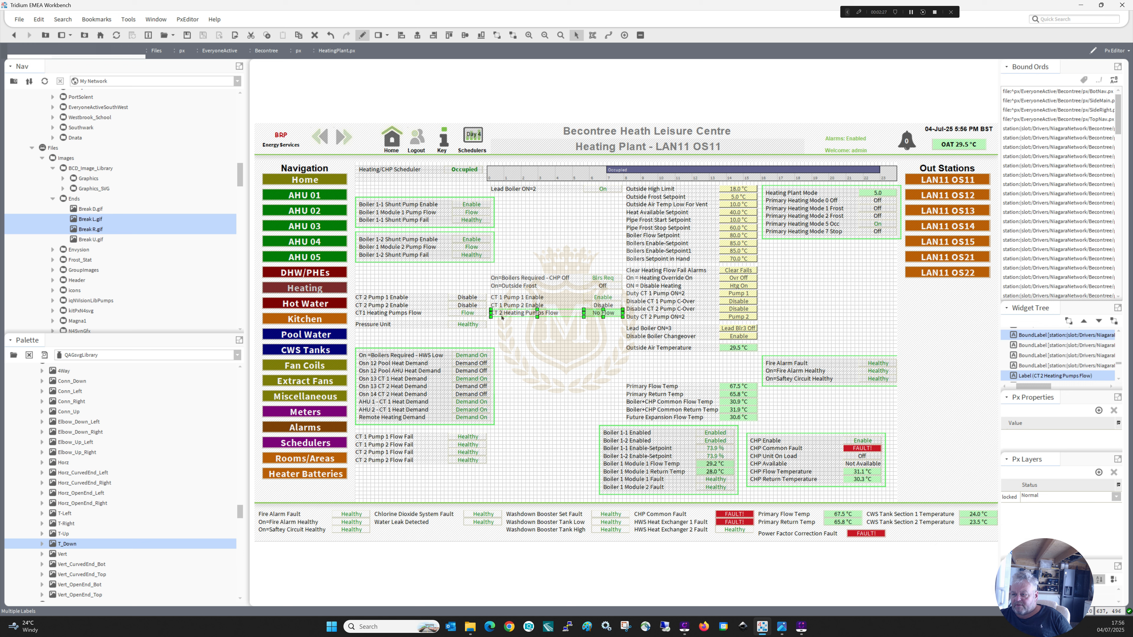
# Swap the two Heating Pumps Flow rows so each sits under the enable rows of its own CT circuit.
pyautogui.moveTo(519, 314); pyautogui.dragTo(515, 345)
pyautogui.click(411, 316)
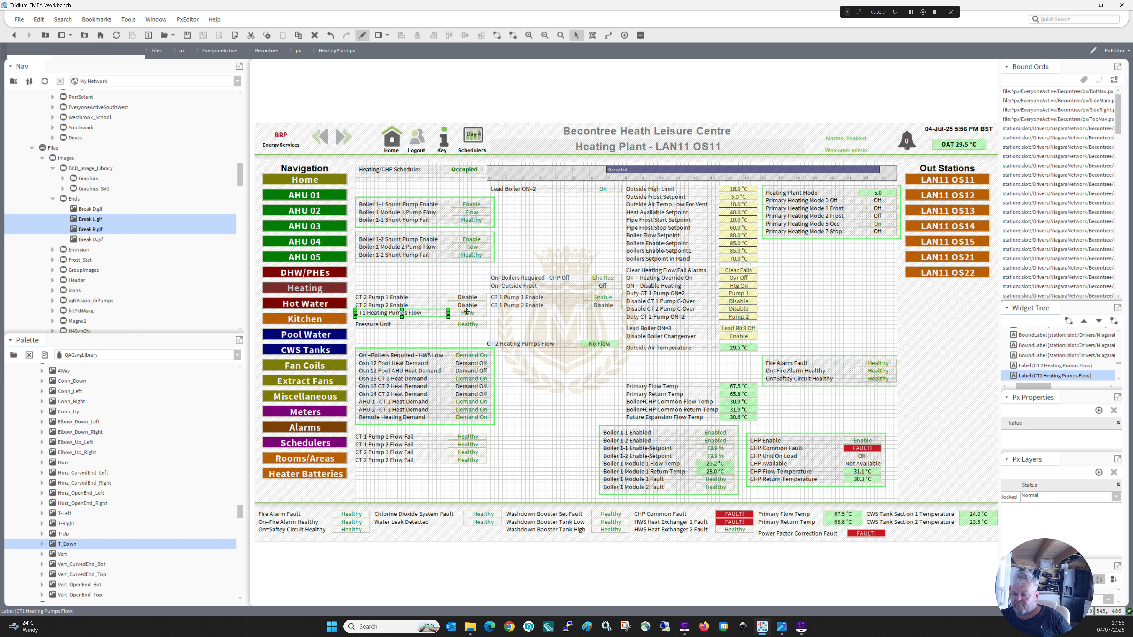
pyautogui.keyDown('ctrl'); pyautogui.click(468, 314); pyautogui.keyUp('ctrl')
pyautogui.moveTo(467, 314); pyautogui.dragTo(429, 314)
pyautogui.click(538, 343)
pyautogui.keyDown('ctrl'); pyautogui.click(599, 344); pyautogui.keyUp('ctrl')
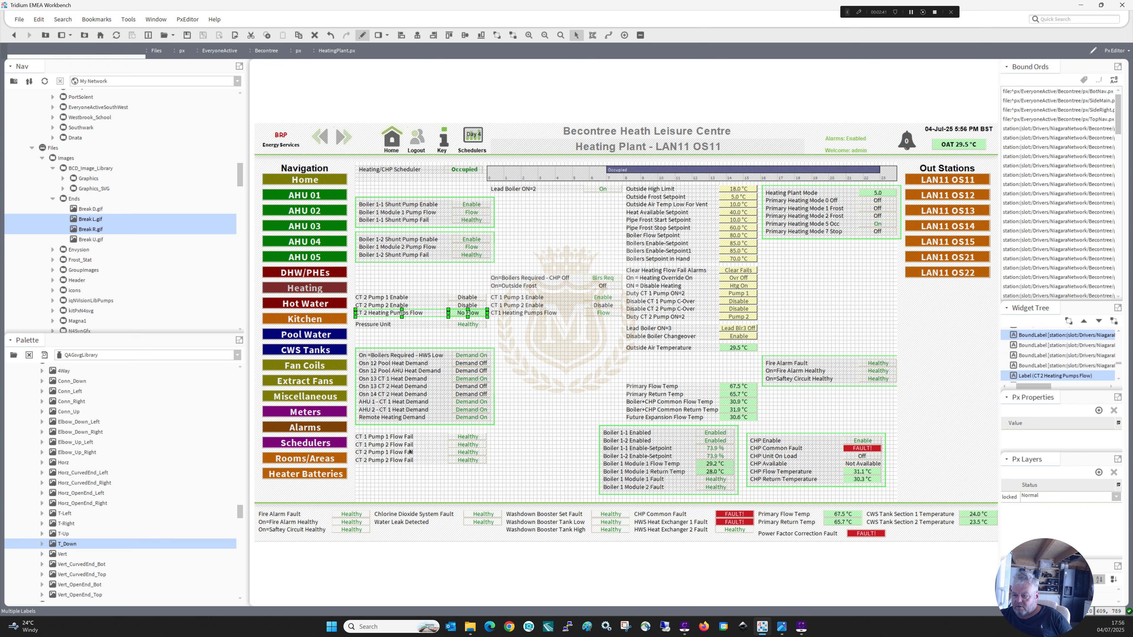
# Move the Pressure Unit row below the flow fail rows and place the two CT 1 Flow Fail rows under CT 2 Heating Pumps Flow.
pyautogui.moveTo(492, 429); pyautogui.dragTo(350, 454)
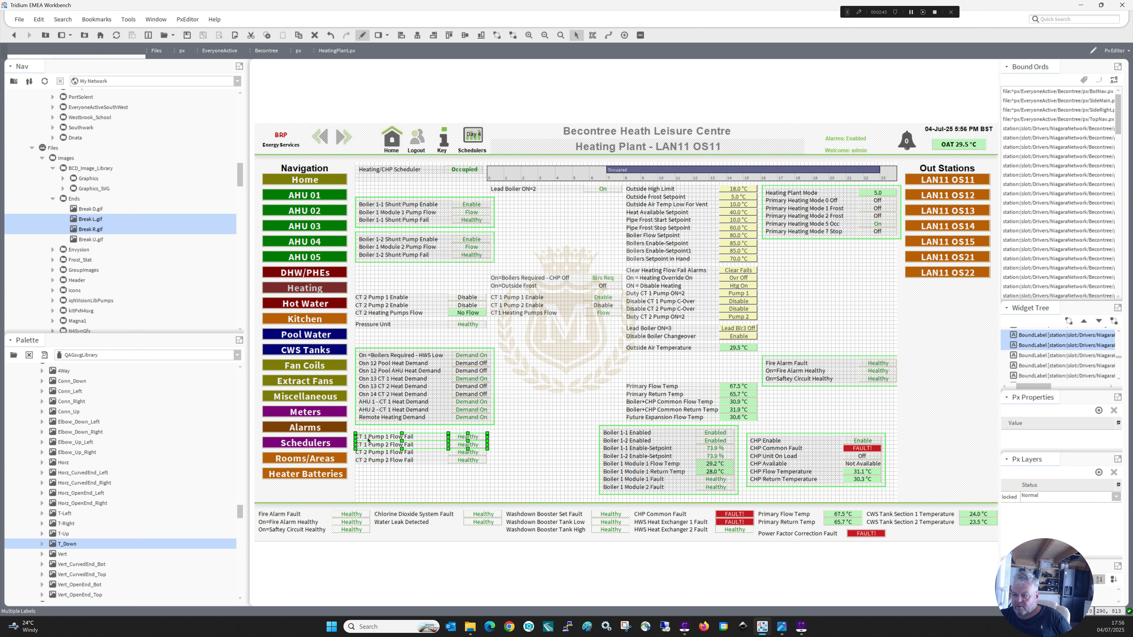
pyautogui.moveTo(380, 395); pyautogui.dragTo(483, 442)
pyautogui.moveTo(494, 334); pyautogui.dragTo(351, 317)
pyautogui.moveTo(383, 419); pyautogui.dragTo(318, 491)
pyautogui.moveTo(451, 473); pyautogui.dragTo(465, 322)
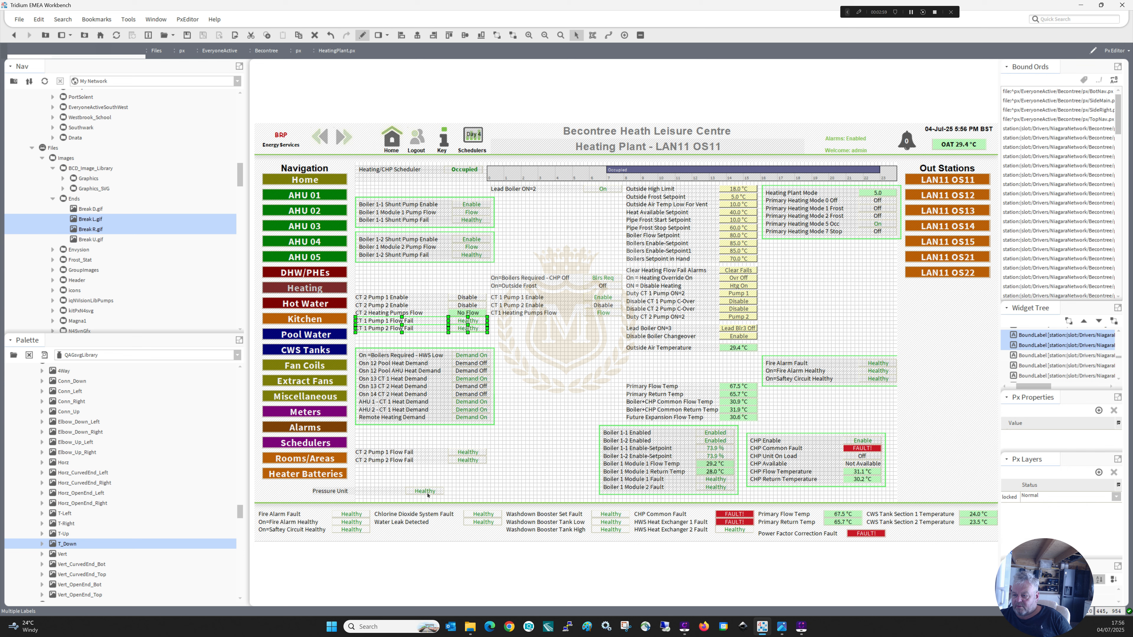
# Narrow the Pressure Unit label from its left side and cut the label together with its status value.
pyautogui.click(319, 492)
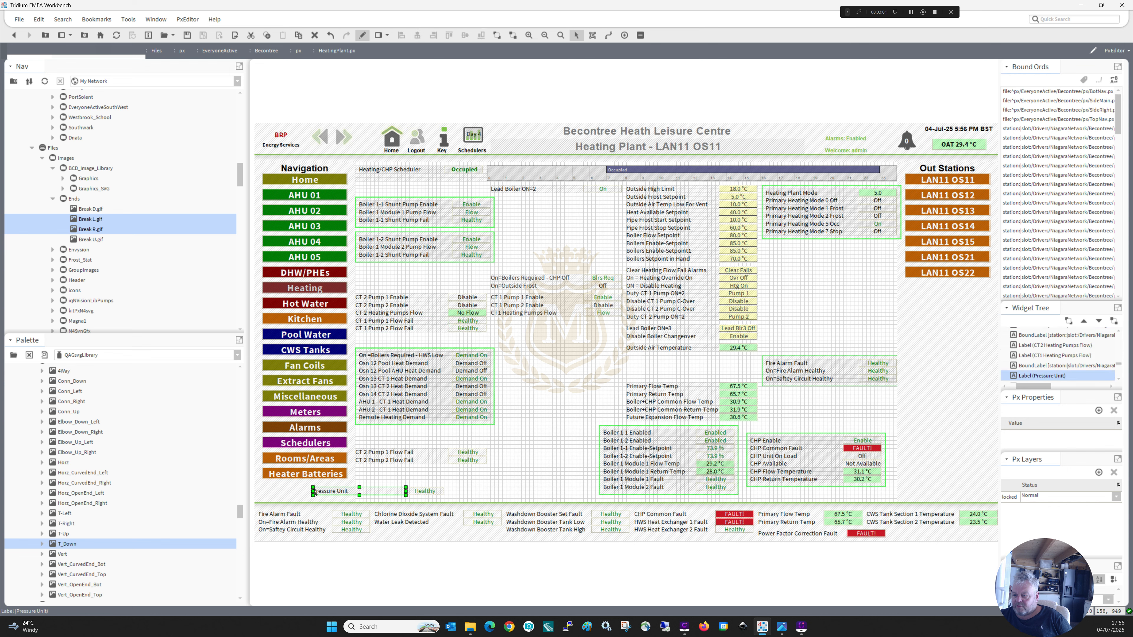
pyautogui.moveTo(312, 491); pyautogui.dragTo(363, 491)
pyautogui.moveTo(445, 500); pyautogui.dragTo(353, 476)
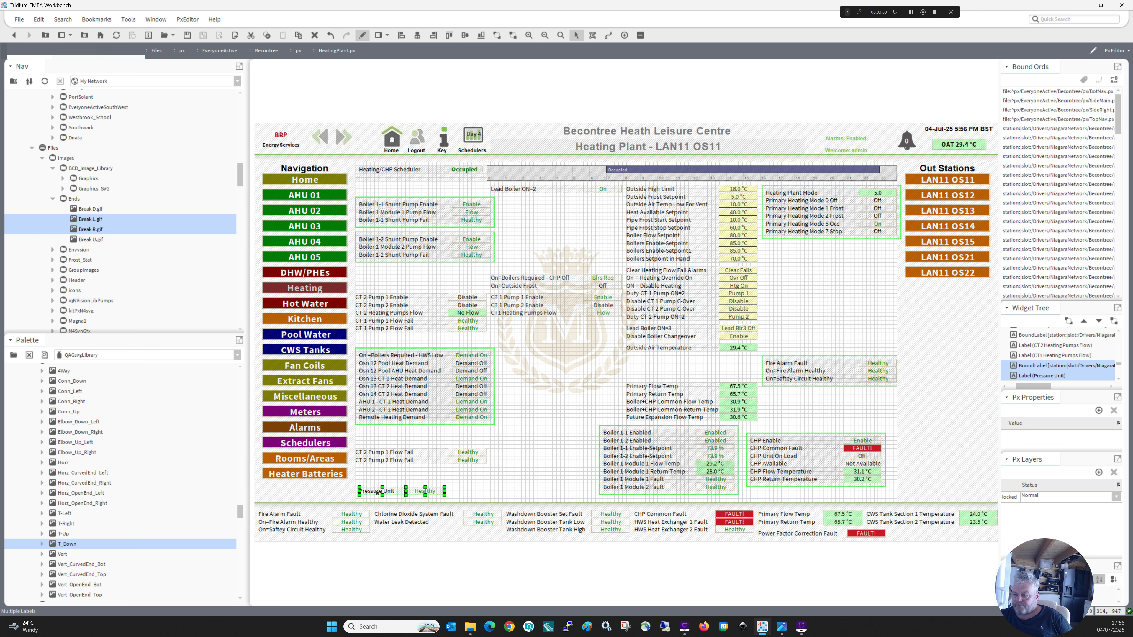
pyautogui.rightClick(377, 493)
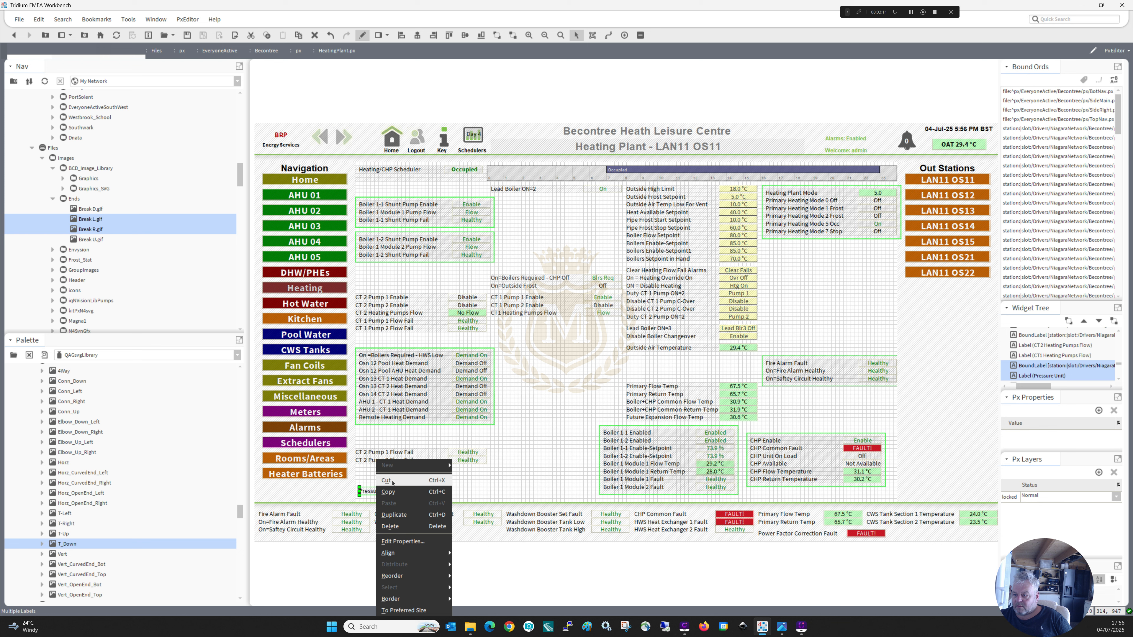
pyautogui.click(387, 481)
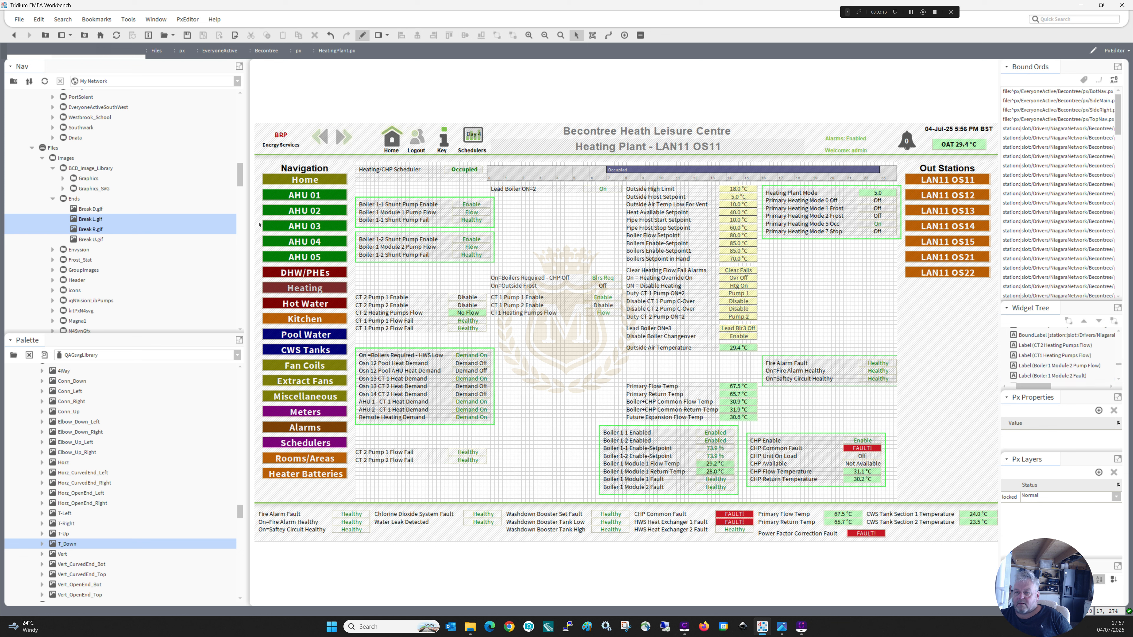
# Open BotNav.px from the px folder and switch it to edit mode.
pyautogui.moveTo(240, 179); pyautogui.dragTo(238, 229)
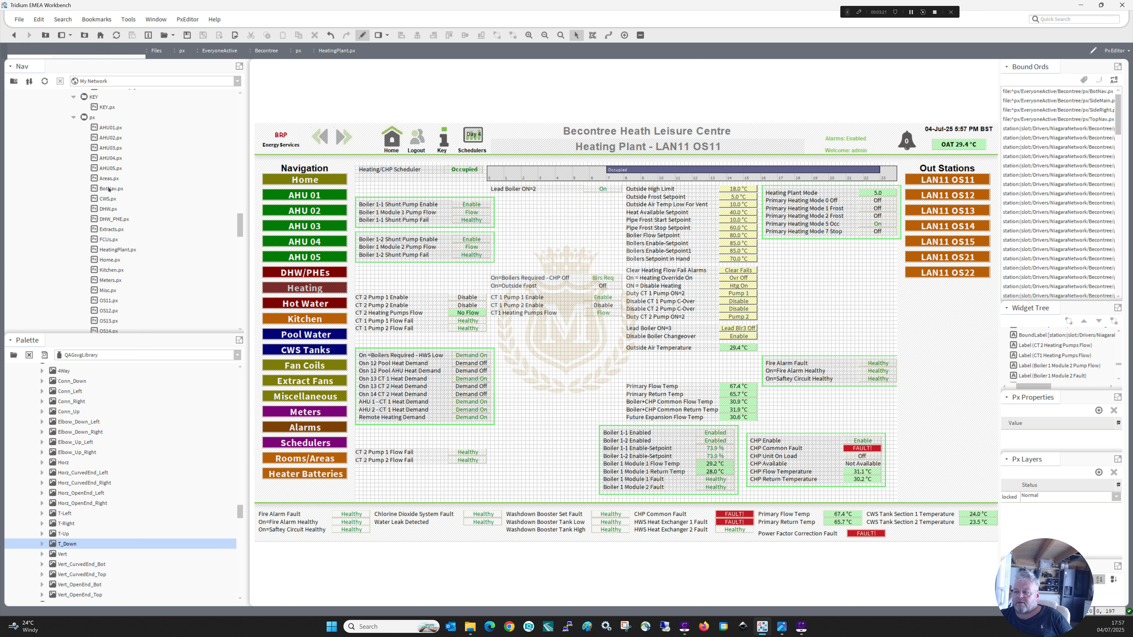
pyautogui.doubleClick(108, 189)
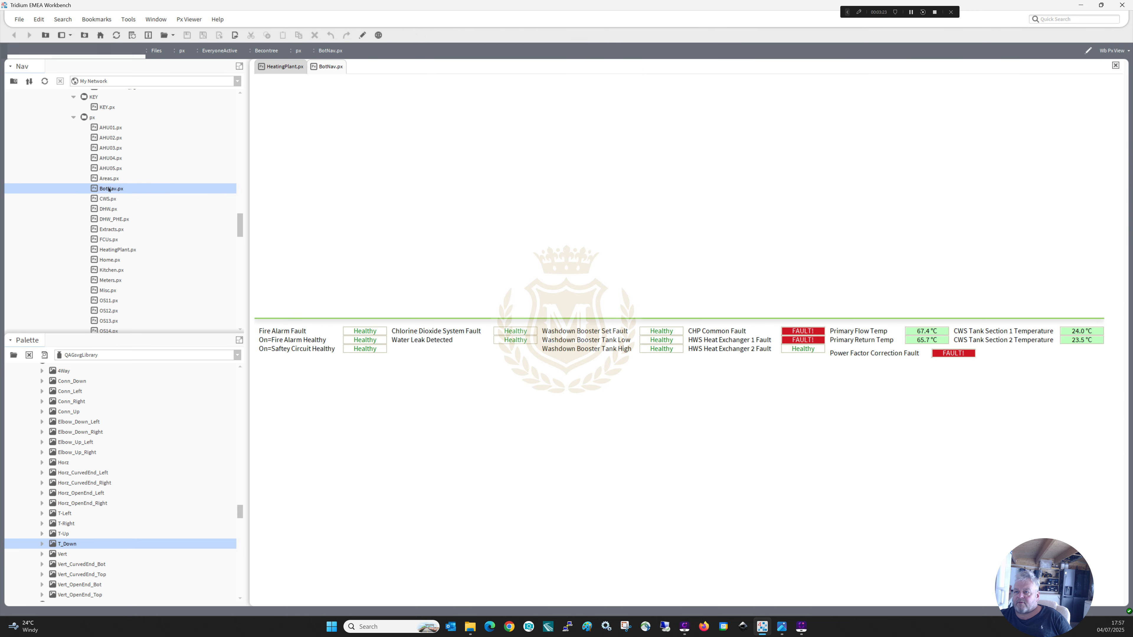
pyautogui.click(363, 35)
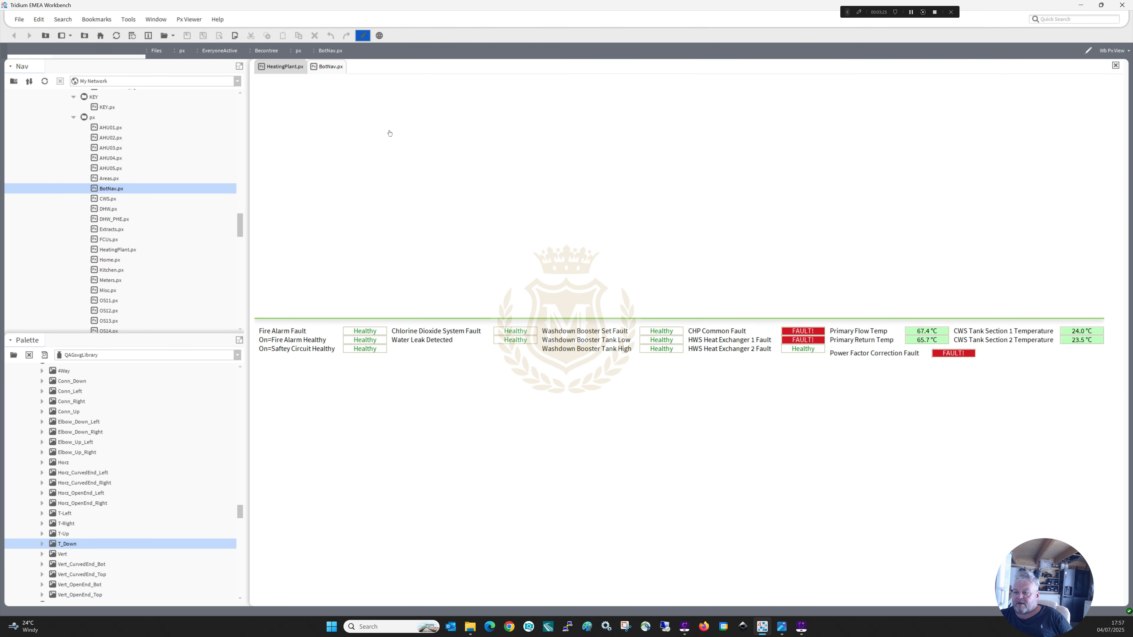
# Paste the Pressure Unit label and its status value, and align them in the row below Water Leak Detected.
pyautogui.rightClick(411, 354)
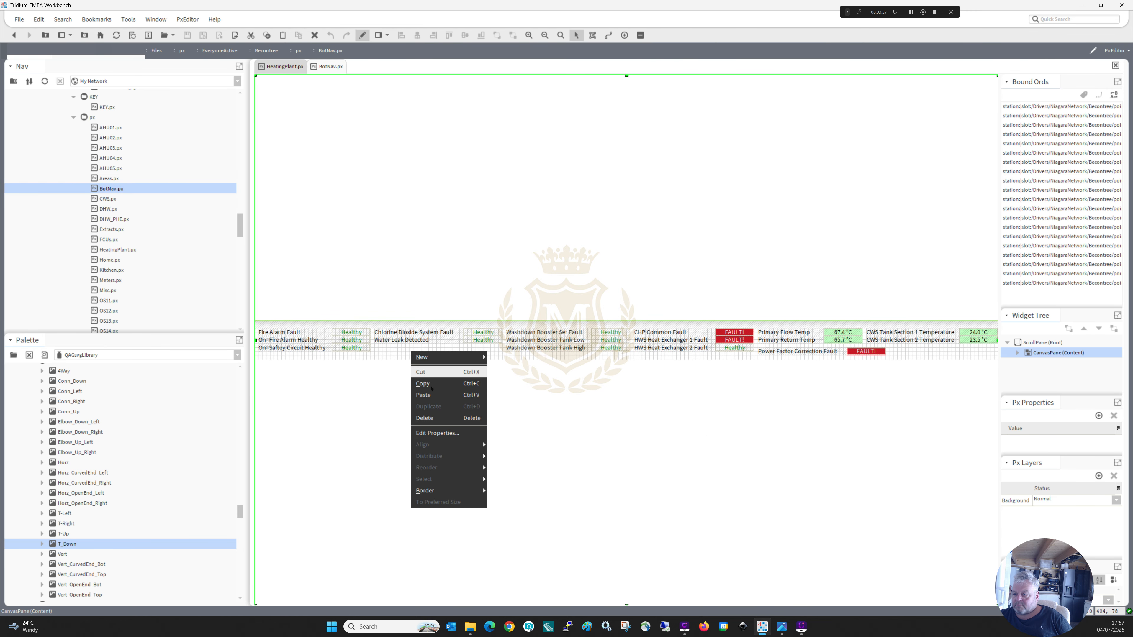
pyautogui.click(428, 367)
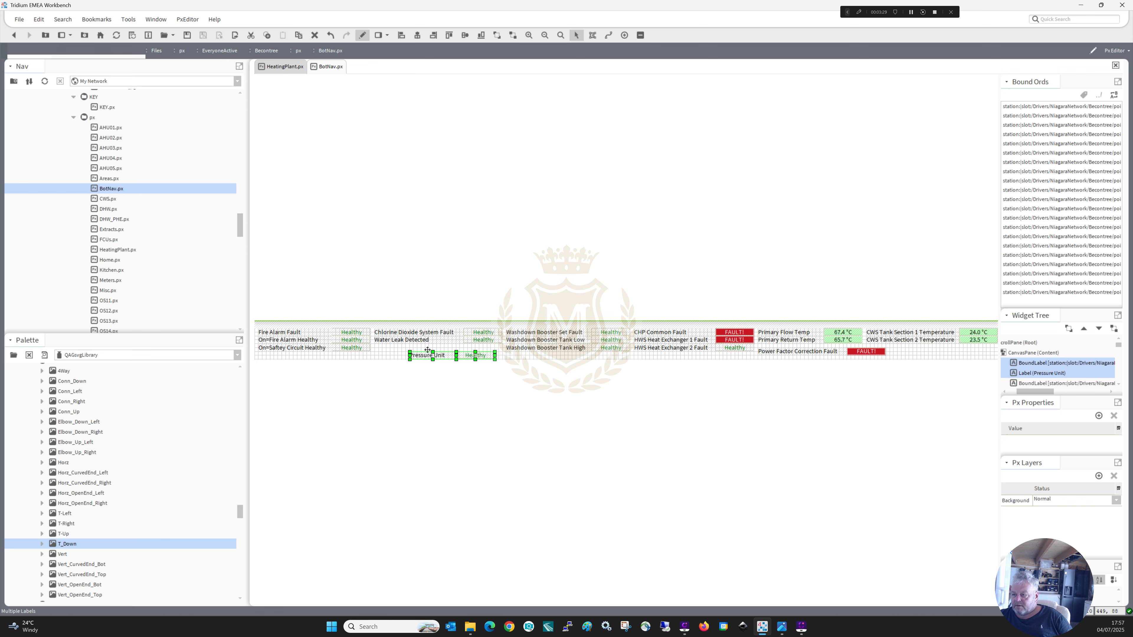
pyautogui.moveTo(431, 355); pyautogui.dragTo(439, 347)
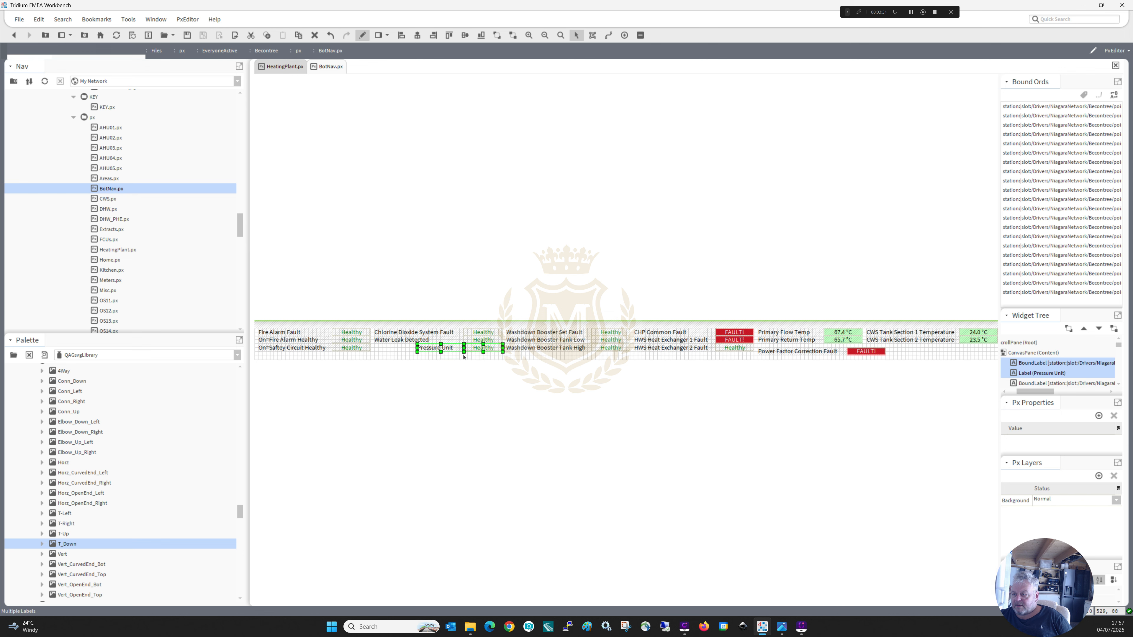
pyautogui.click(415, 349)
pyautogui.moveTo(415, 347); pyautogui.dragTo(374, 348)
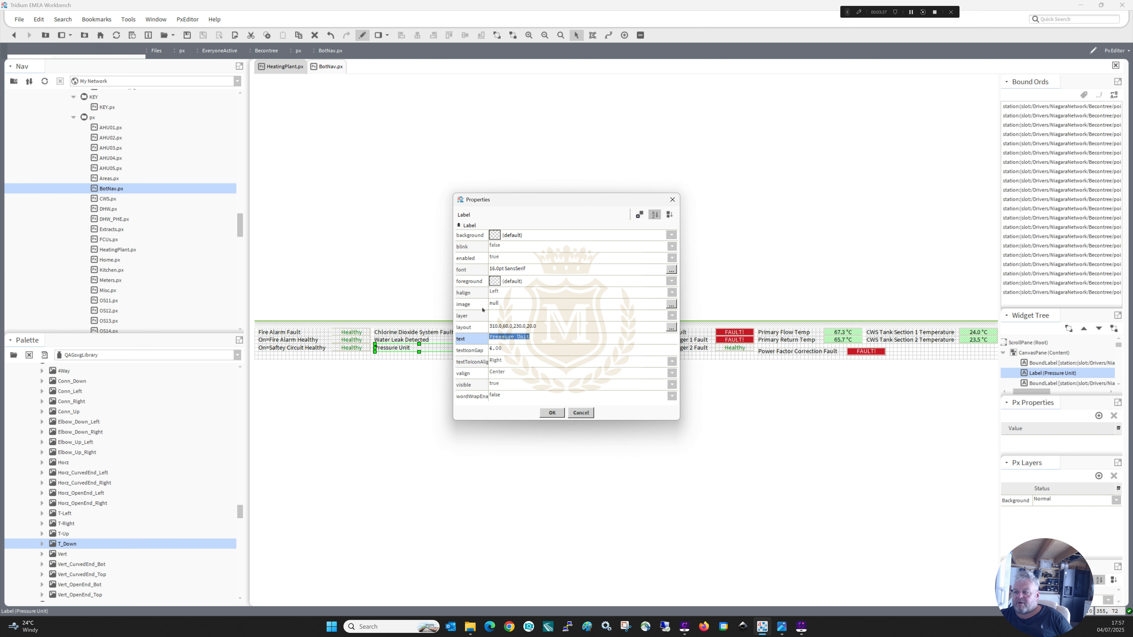
# Change the pasted label's text to "LTHW Boilers Pressure Unit", leave edit mode and close BotNav.px.
pyautogui.click(490, 338)
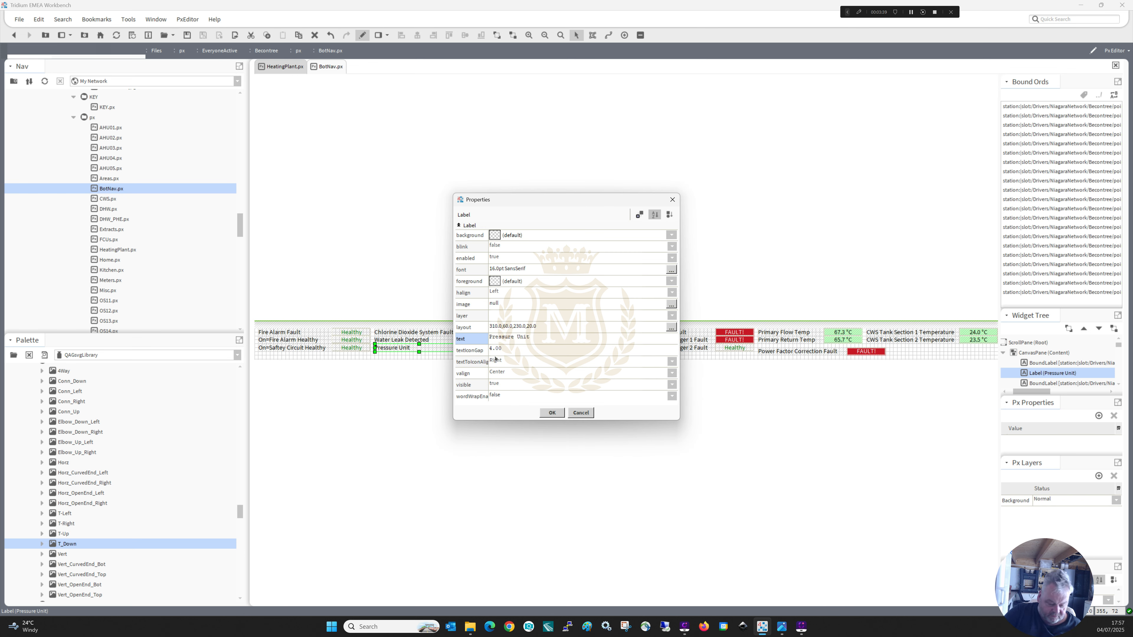
pyautogui.write('LTHWE')
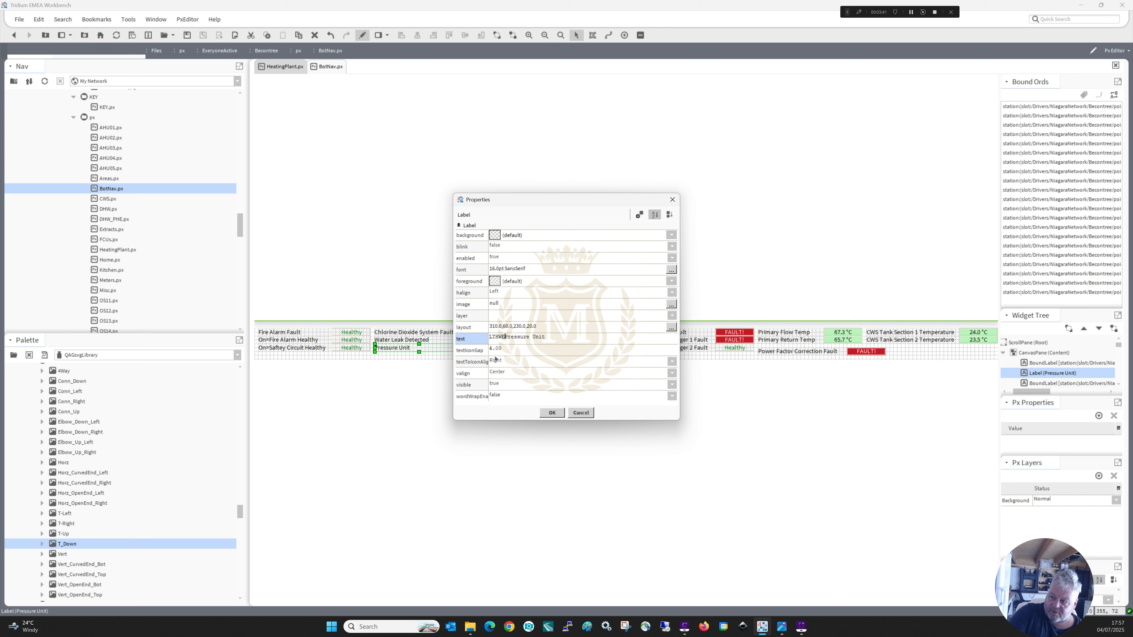
pyautogui.press('BackSpace')
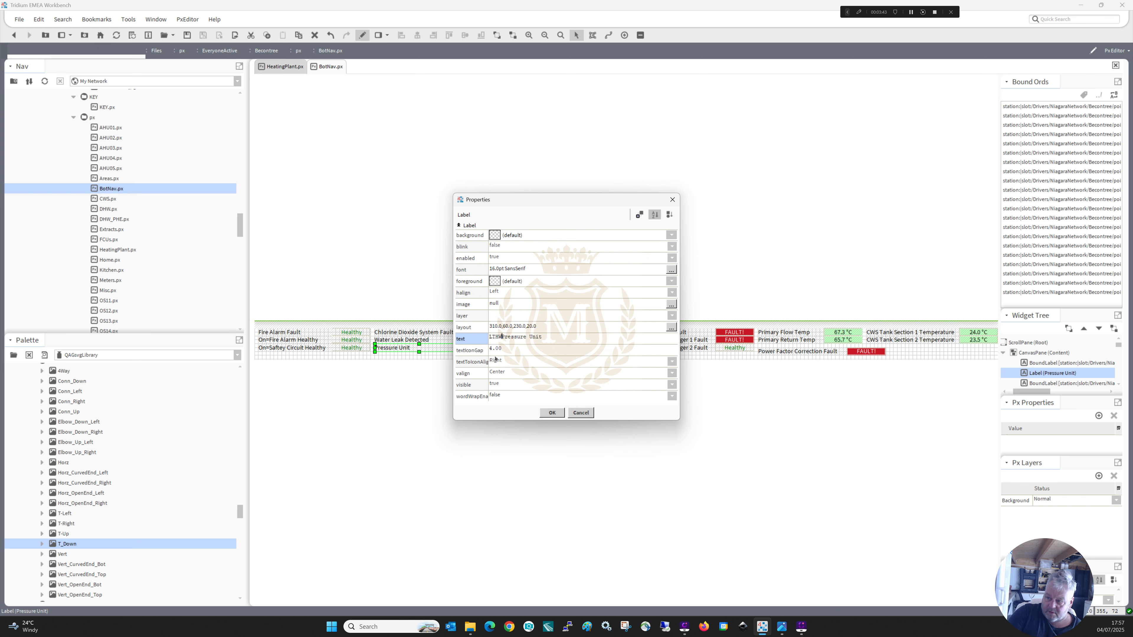
pyautogui.write('Boi')
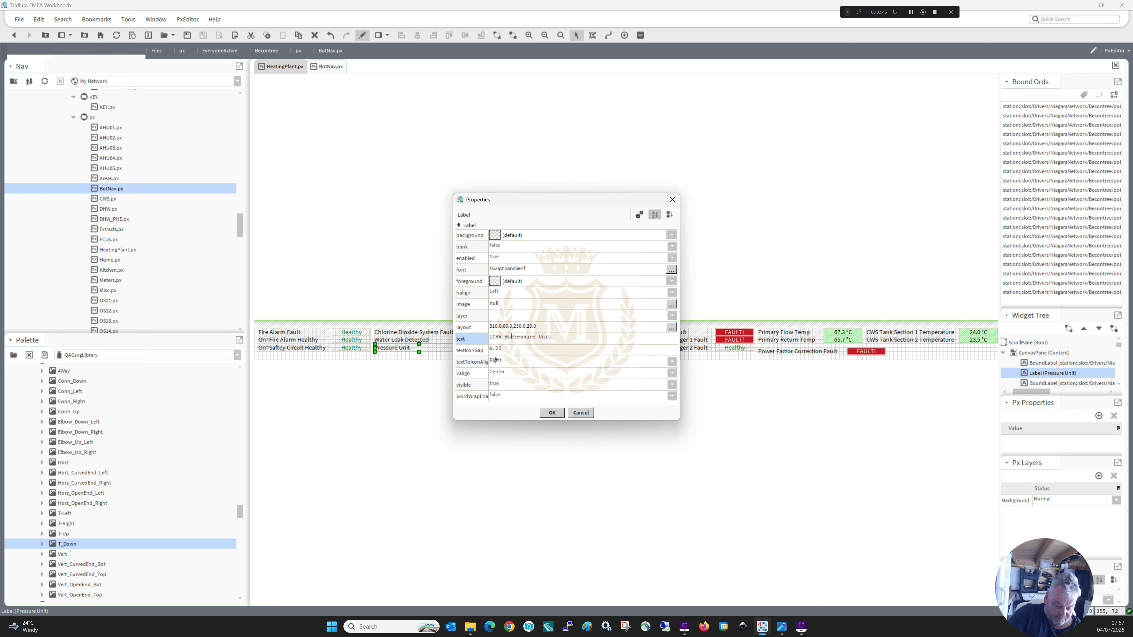
pyautogui.write('lers')
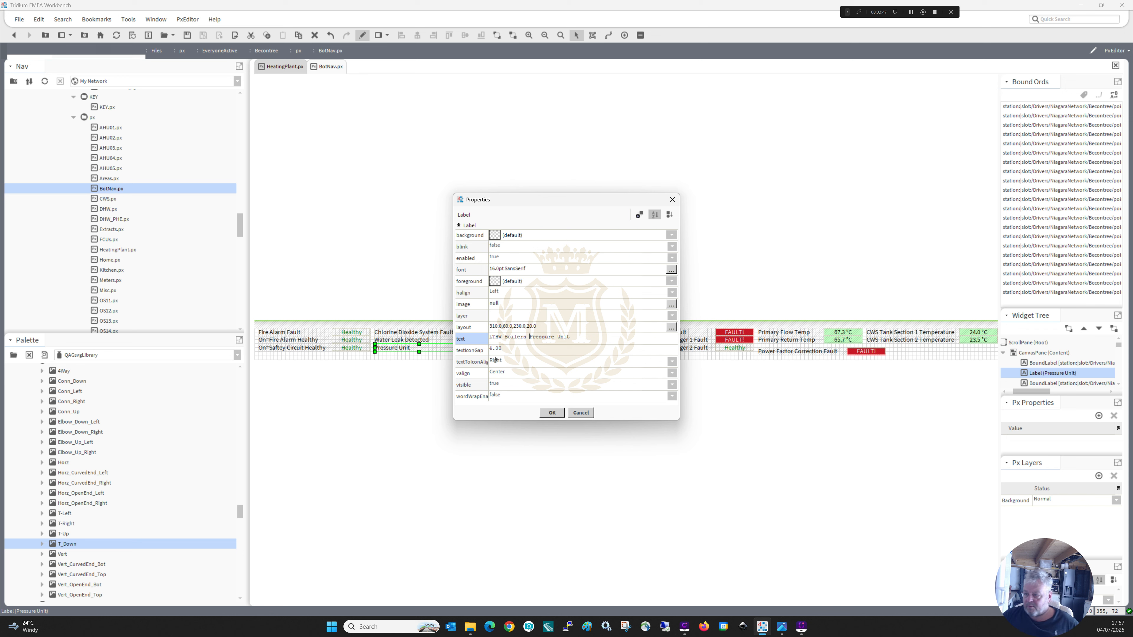
pyautogui.click(552, 413)
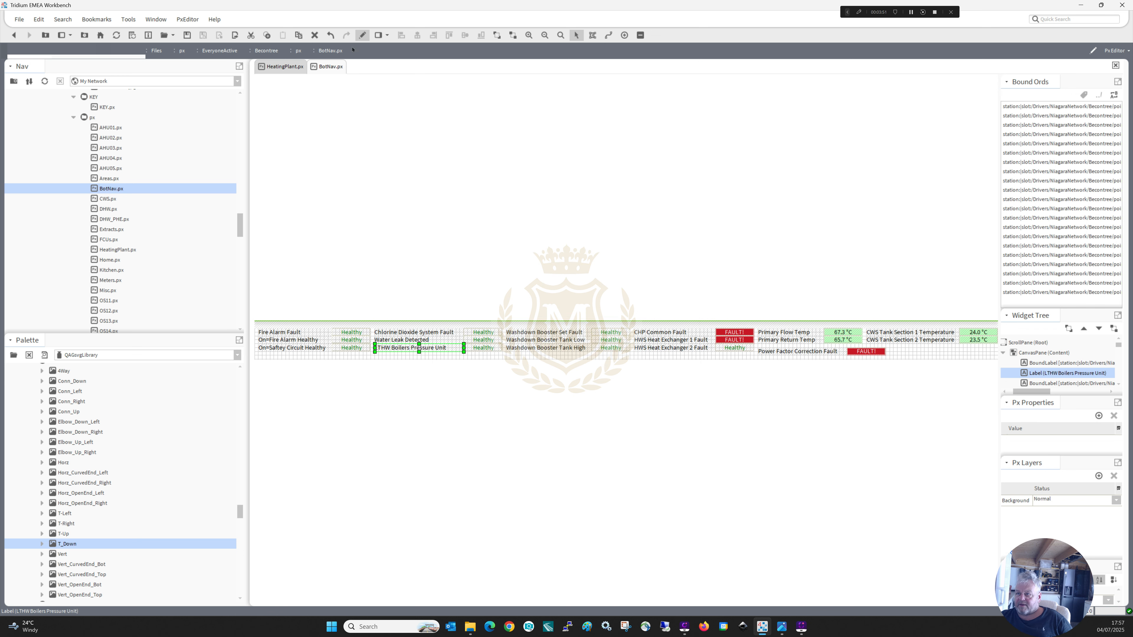
pyautogui.click(361, 36)
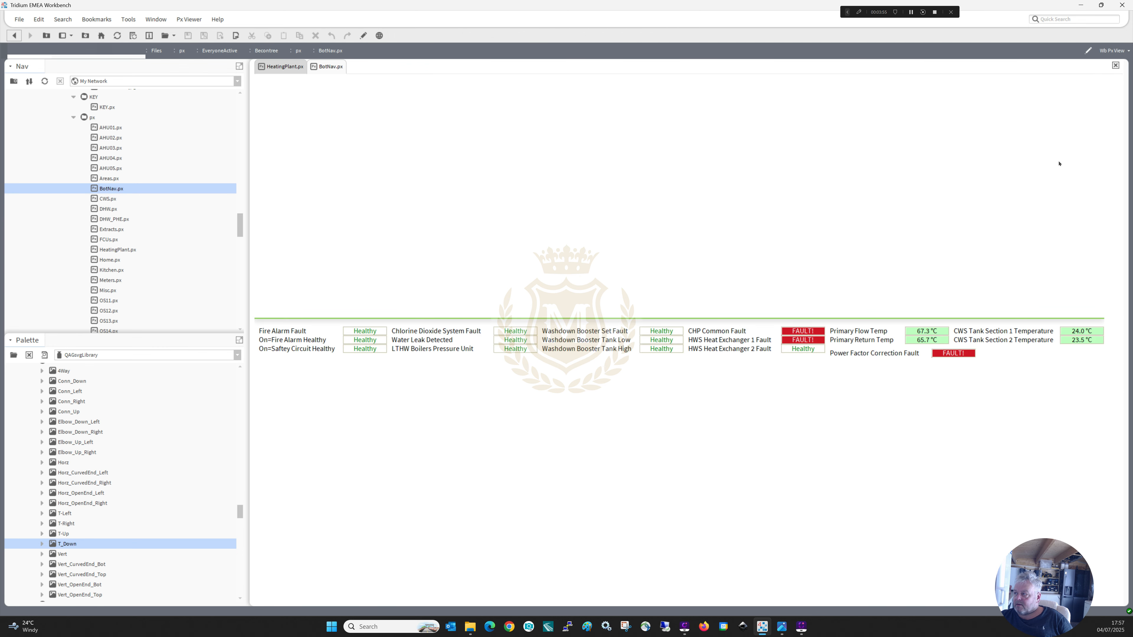
pyautogui.click(1116, 65)
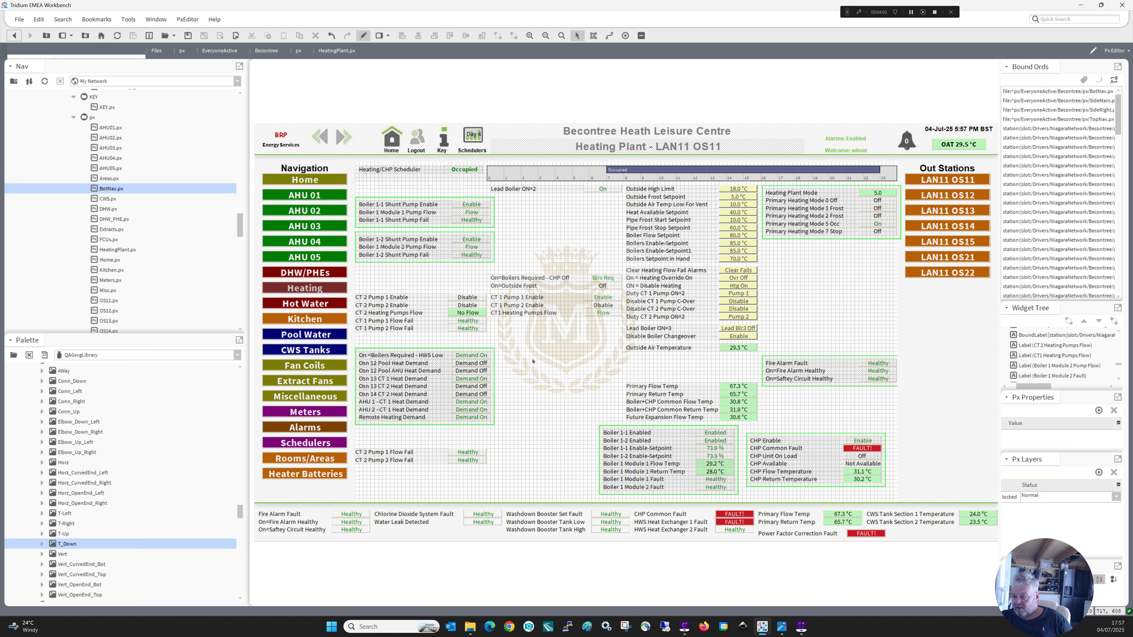
# Rearrange the pump enable, flow and flow fail rows so the CT 1 rows form the first column and the CT 2 rows the column beside it.
pyautogui.moveTo(504, 474); pyautogui.dragTo(467, 469)
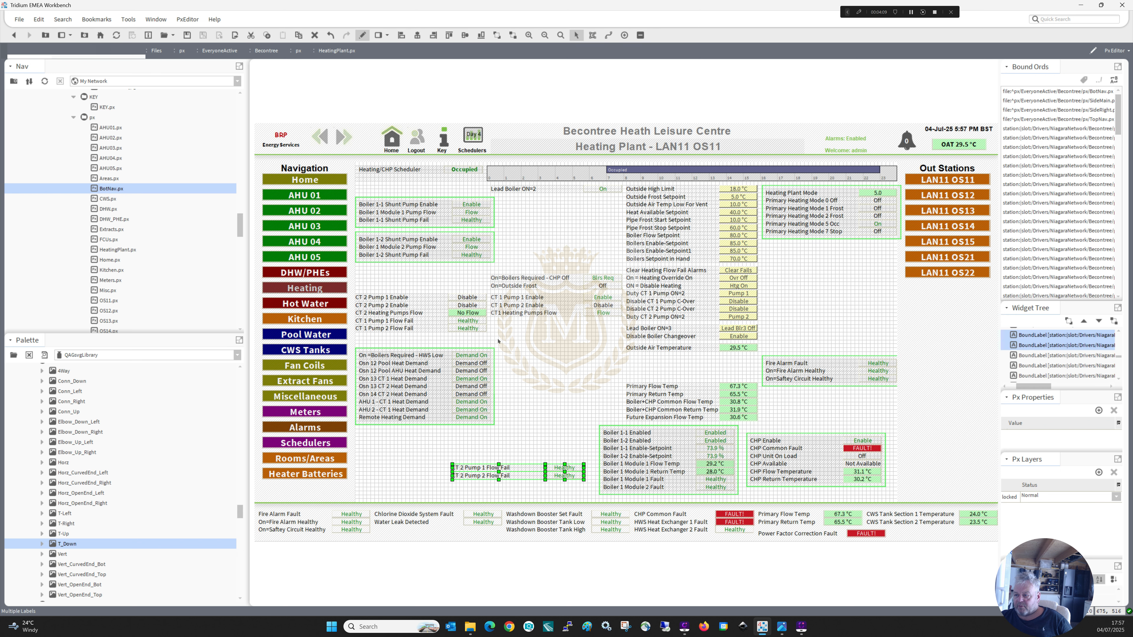
pyautogui.moveTo(496, 345); pyautogui.dragTo(559, 316)
pyautogui.moveTo(436, 454); pyautogui.dragTo(354, 293)
pyautogui.moveTo(393, 365); pyautogui.dragTo(427, 459)
pyautogui.moveTo(483, 339); pyautogui.dragTo(482, 302)
pyautogui.moveTo(476, 499); pyautogui.dragTo(522, 300)
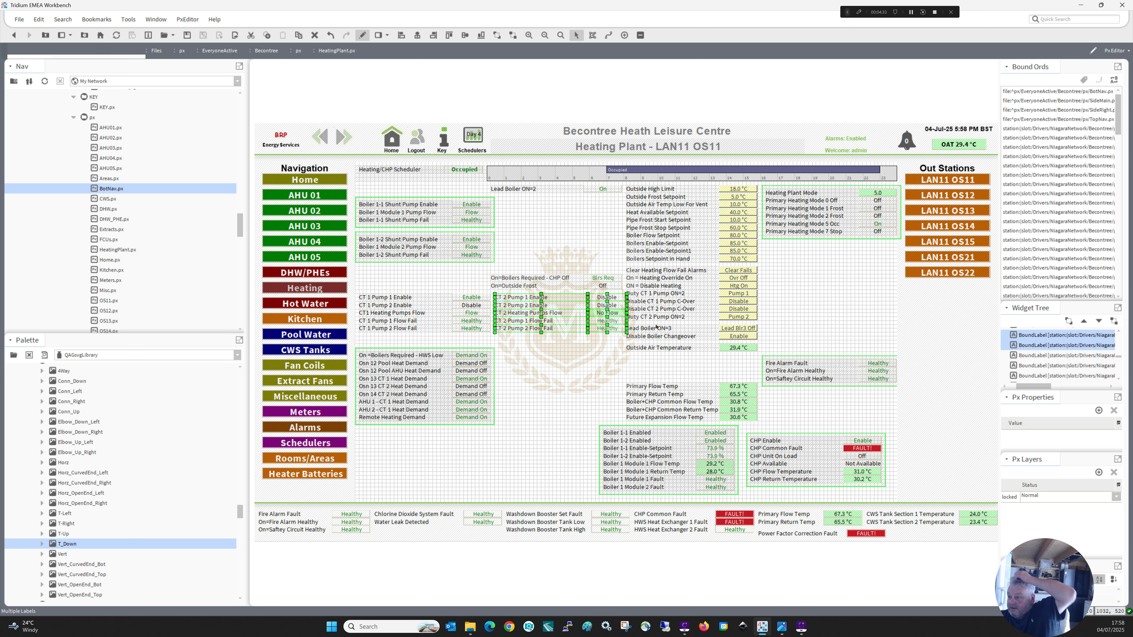
# Move the Disable CT 1 Pump C-Over and Disable CT 2 Pump C-Over rows to the end of their respective CT columns.
pyautogui.click(654, 302)
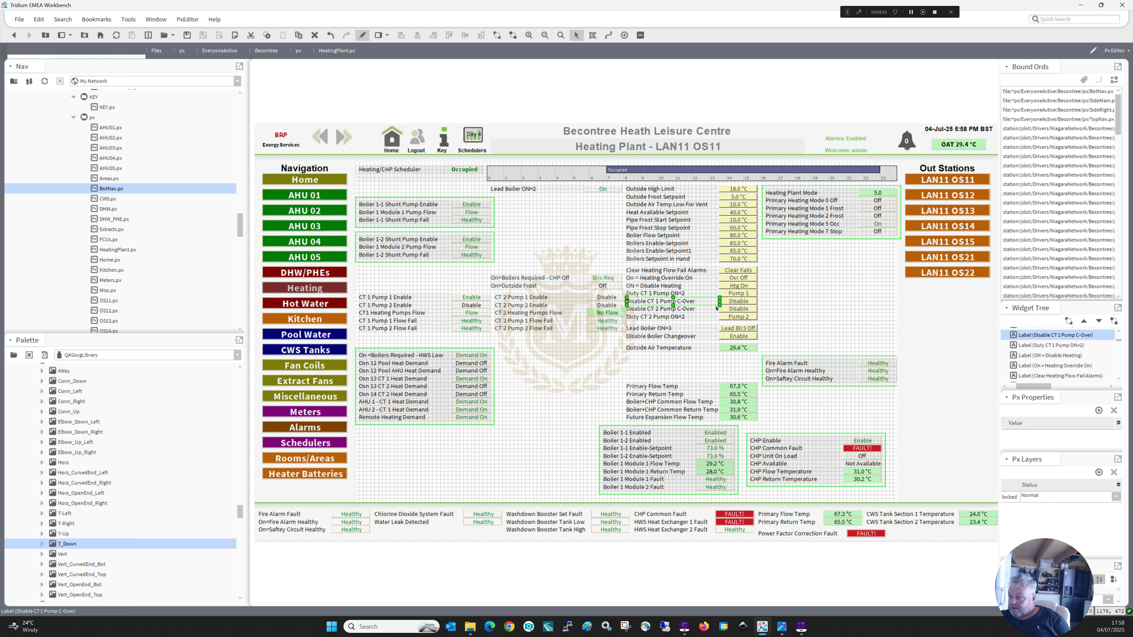
pyautogui.keyDown('ctrl'); pyautogui.click(733, 302); pyautogui.keyUp('ctrl')
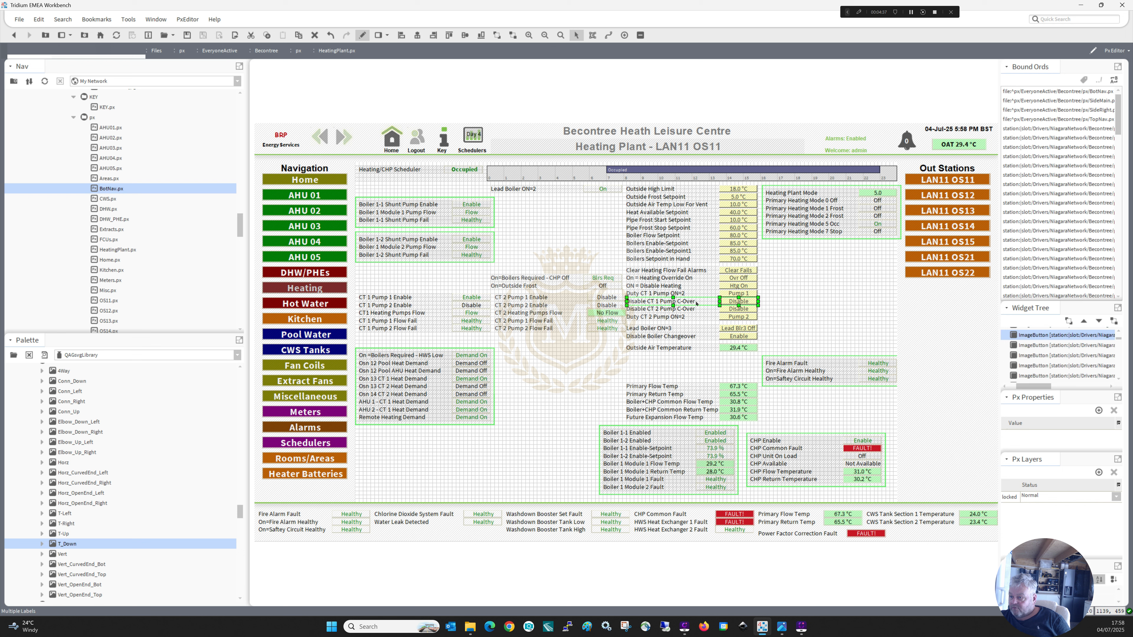
pyautogui.moveTo(694, 303); pyautogui.dragTo(430, 339)
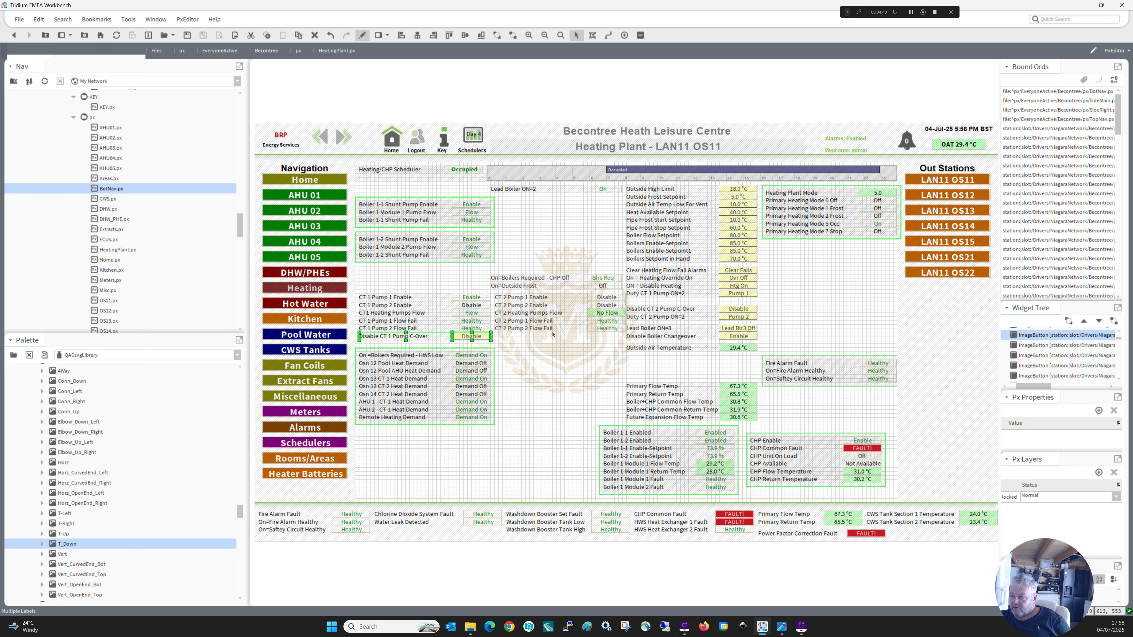
pyautogui.click(638, 314)
pyautogui.keyDown('ctrl'); pyautogui.click(734, 311); pyautogui.keyUp('ctrl')
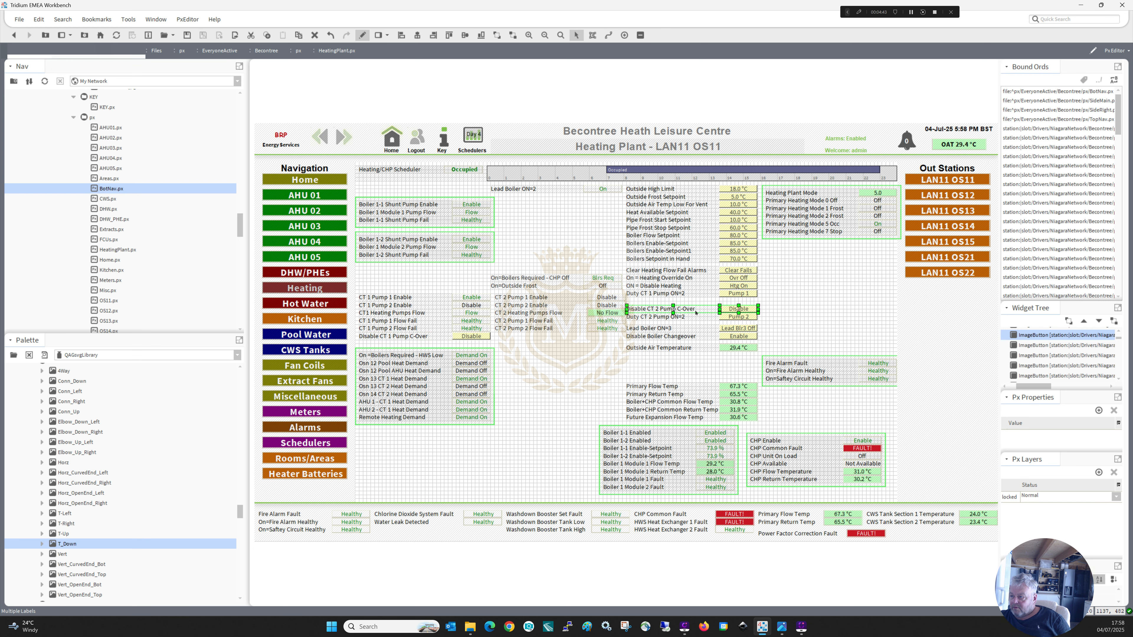
pyautogui.moveTo(692, 311); pyautogui.dragTo(560, 335)
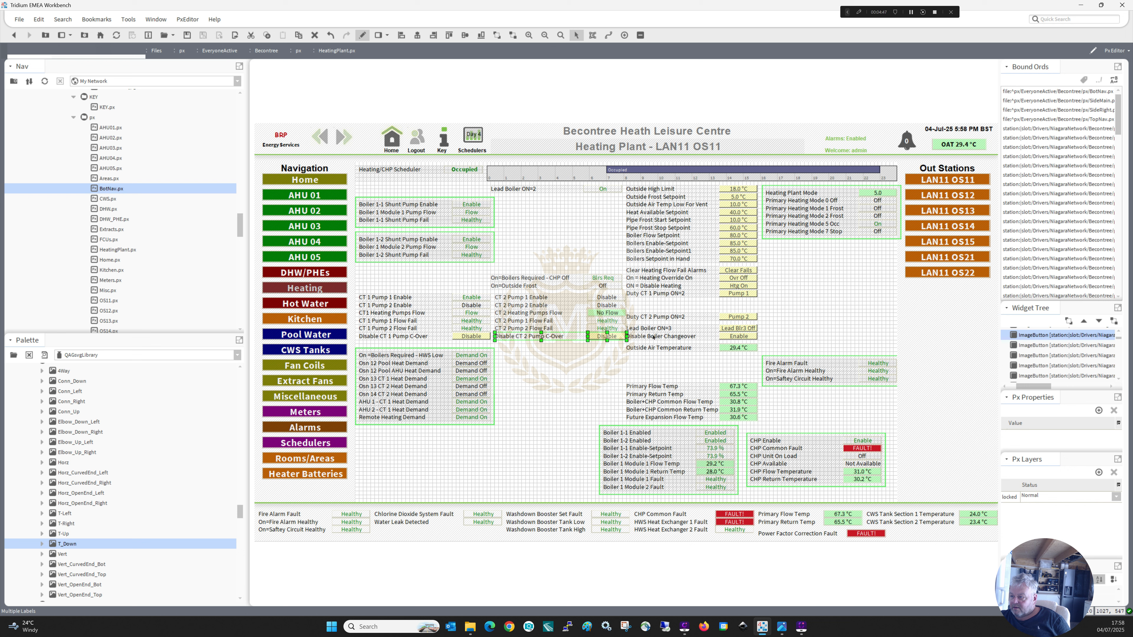
# Move the Lead Boiler ON=3 label and its button directly below the Boiler 1 Module 2 Fault row.
pyautogui.click(643, 329)
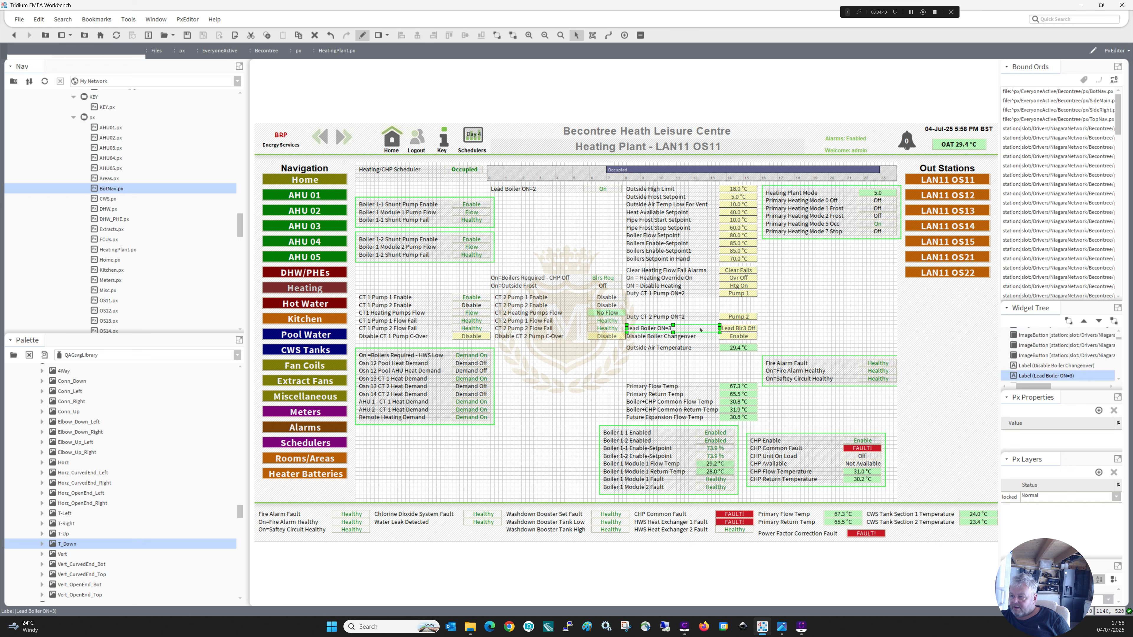
pyautogui.keyDown('shift'); pyautogui.click(728, 329); pyautogui.keyUp('shift')
pyautogui.moveTo(694, 329); pyautogui.dragTo(671, 496)
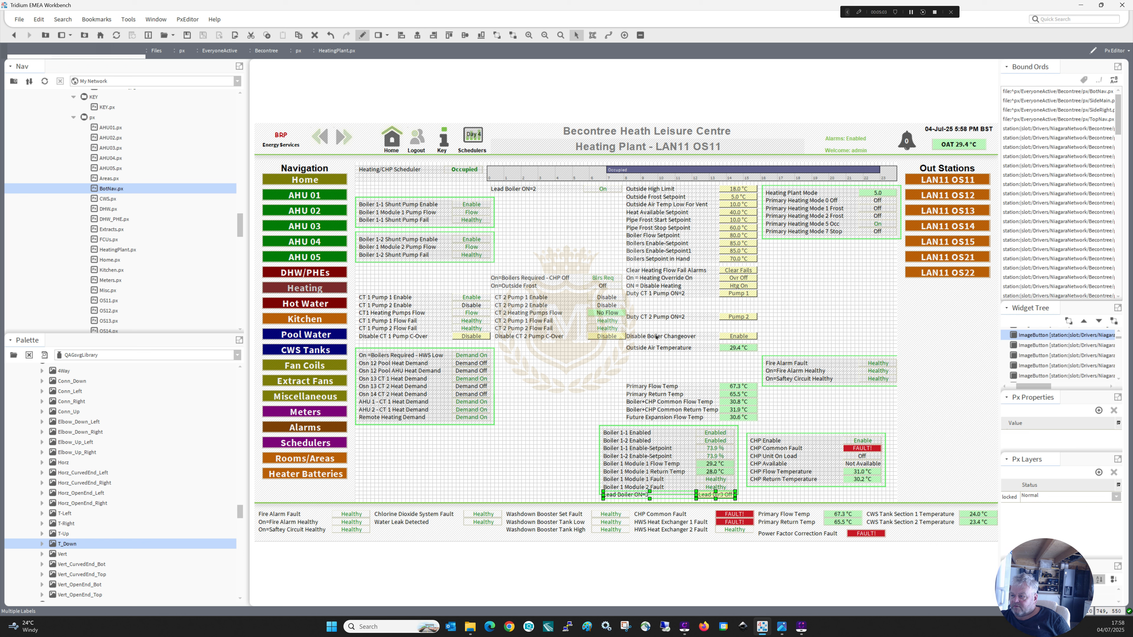
# Shift the bordered heat demand block lower and place the Duty CT 1 and Duty CT 2 Pump rows under their circuits' C-Over rows.
pyautogui.click(656, 315)
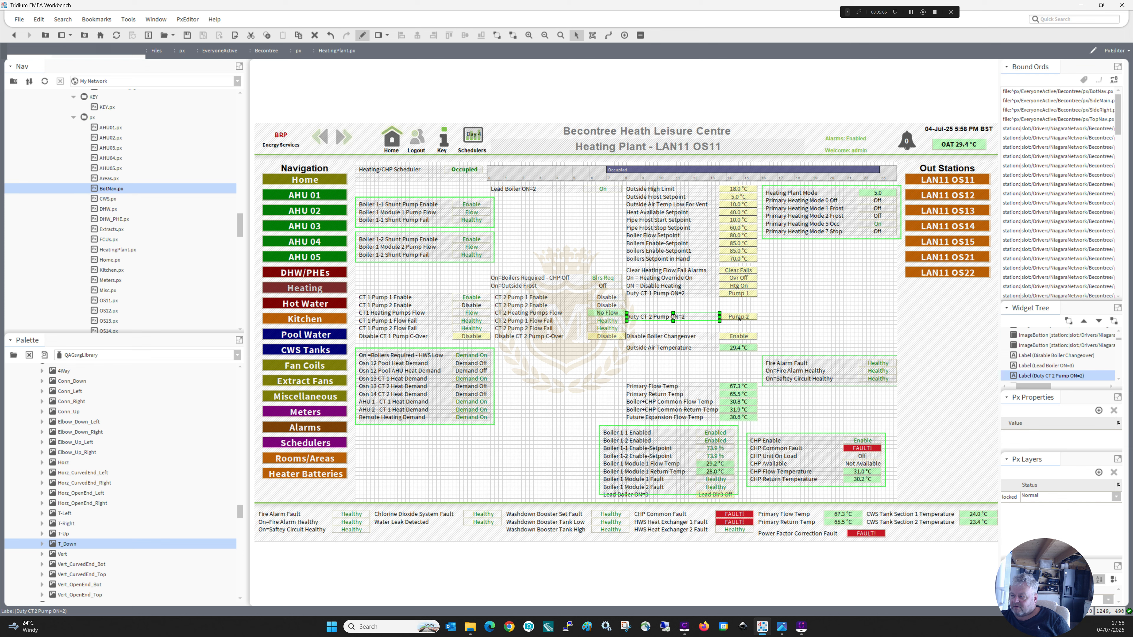
pyautogui.keyDown('shift'); pyautogui.click(739, 318); pyautogui.keyUp('shift')
pyautogui.moveTo(664, 325)
pyautogui.mouseDown()
pyautogui.moveTo(564, 362)
pyautogui.moveTo(560, 343)
pyautogui.mouseUp()
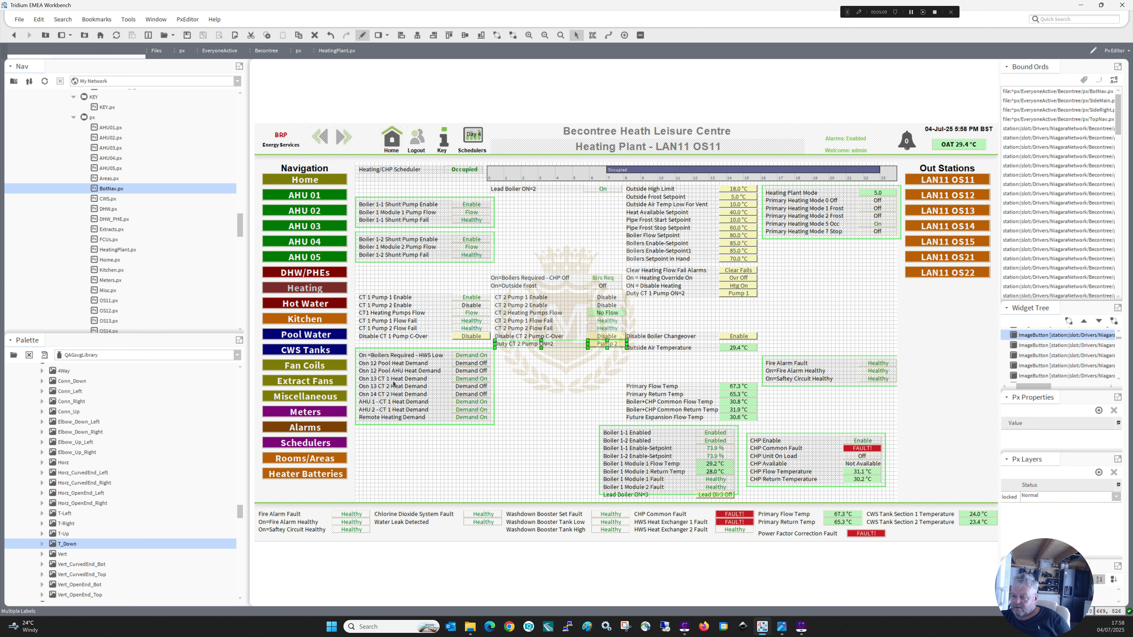
pyautogui.moveTo(514, 443)
pyautogui.mouseDown()
pyautogui.moveTo(349, 340)
pyautogui.moveTo(378, 375)
pyautogui.moveTo(385, 434)
pyautogui.mouseUp()
pyautogui.click(648, 294)
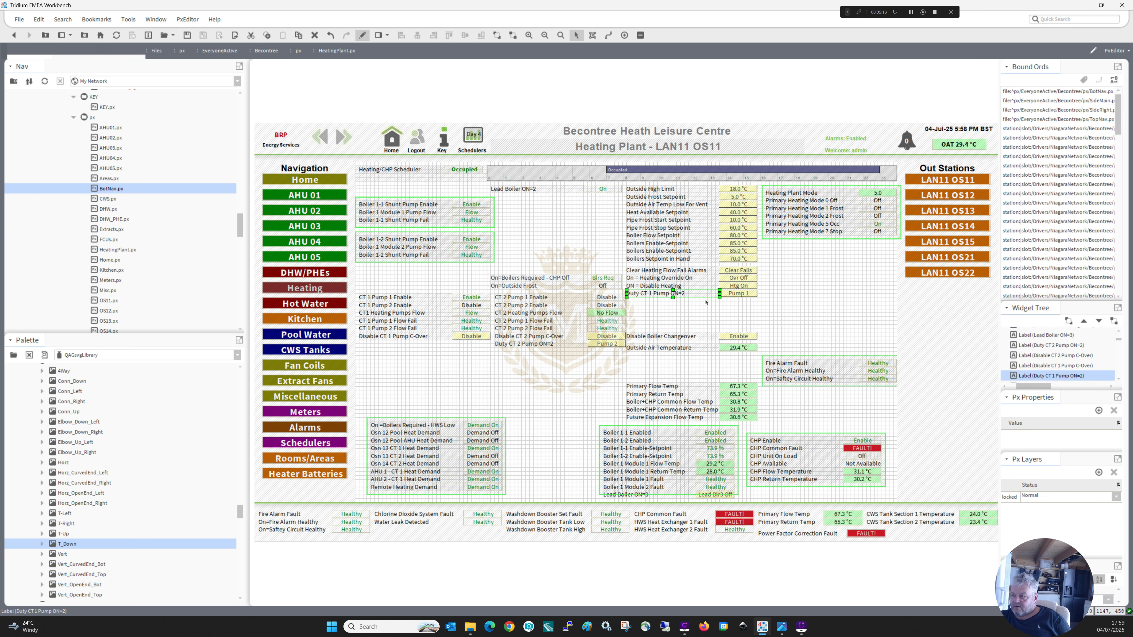
pyautogui.keyDown('ctrl'); pyautogui.click(731, 293); pyautogui.keyUp('ctrl')
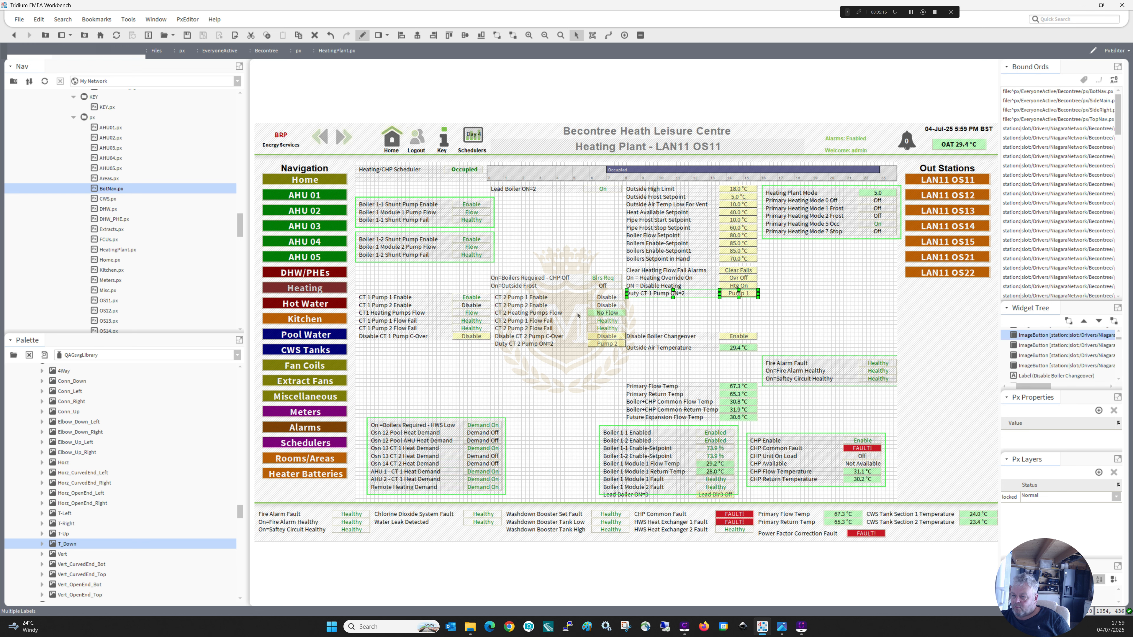
pyautogui.moveTo(663, 292); pyautogui.dragTo(395, 343)
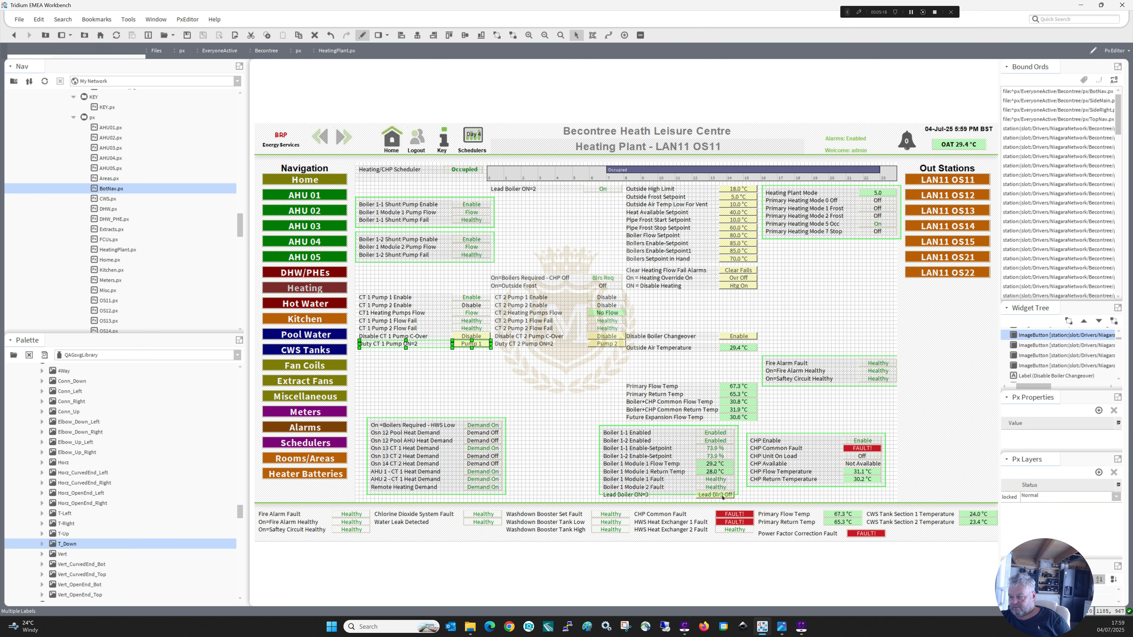
# Extend the lower edge of the boiler group's border to enclose the Lead Boiler ON=3 row.
pyautogui.click(737, 491)
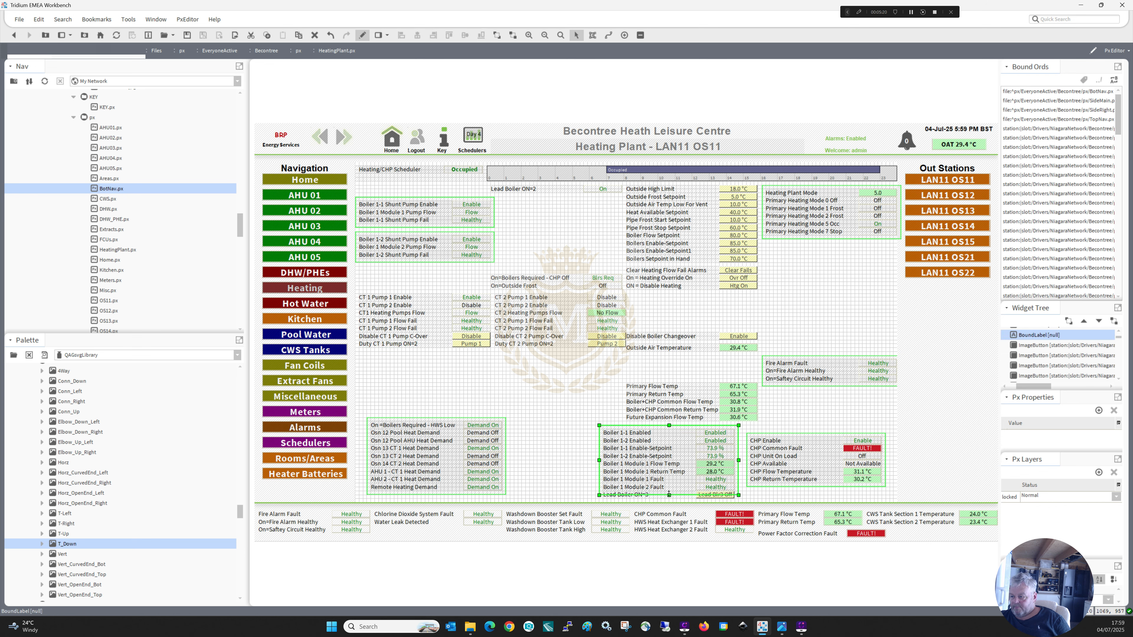
pyautogui.moveTo(669, 494); pyautogui.dragTo(669, 499)
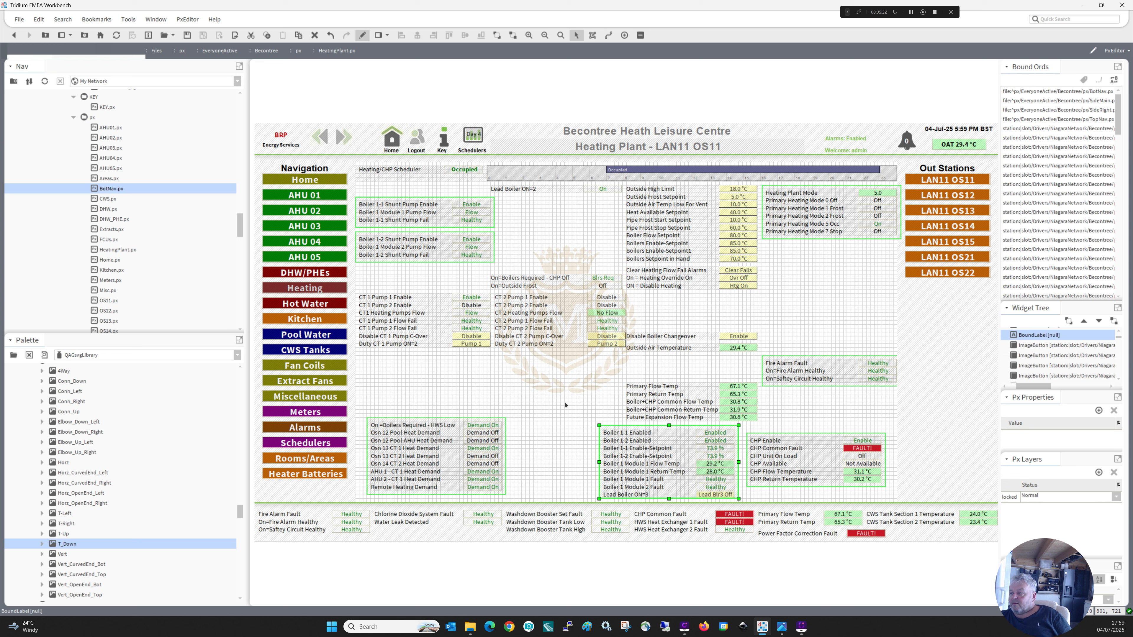
pyautogui.click(566, 404)
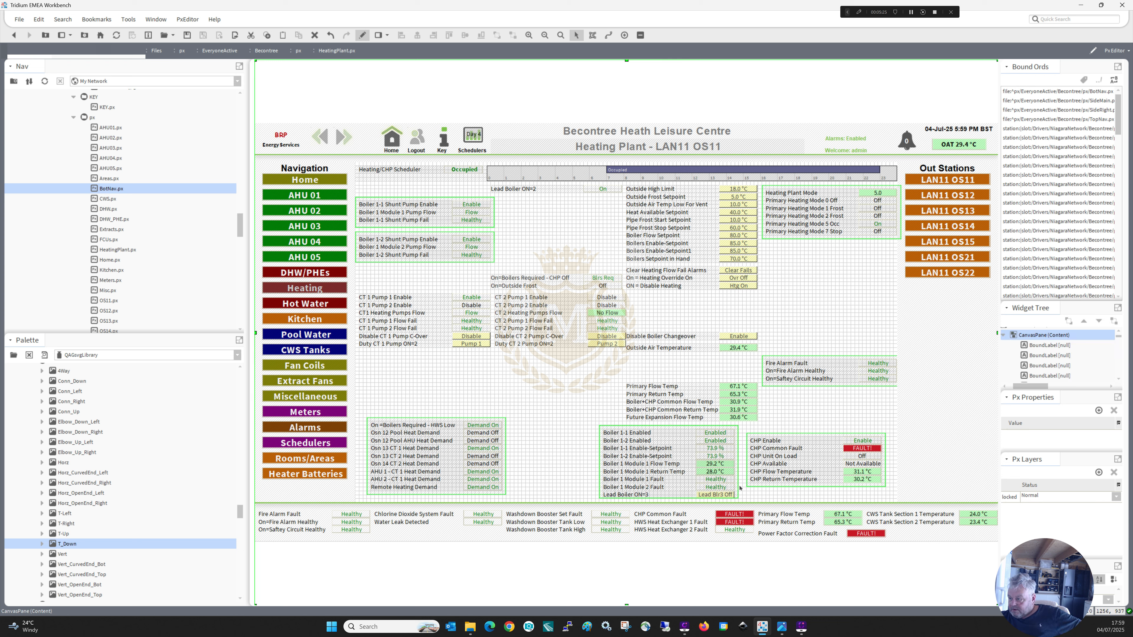
pyautogui.click(671, 496)
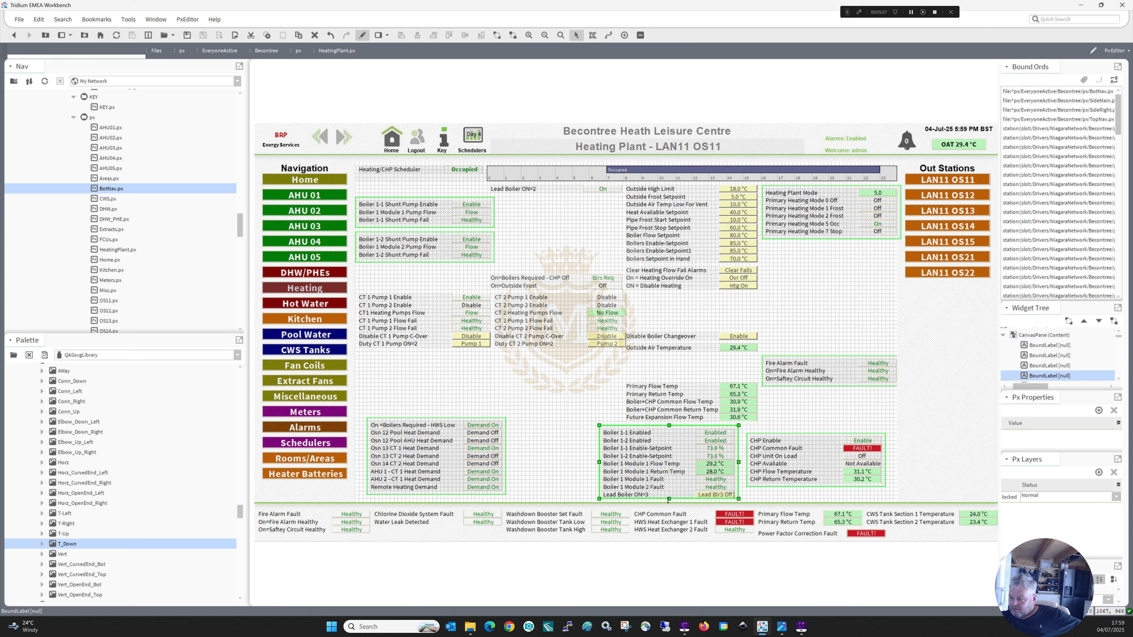
pyautogui.moveTo(669, 500); pyautogui.dragTo(669, 501)
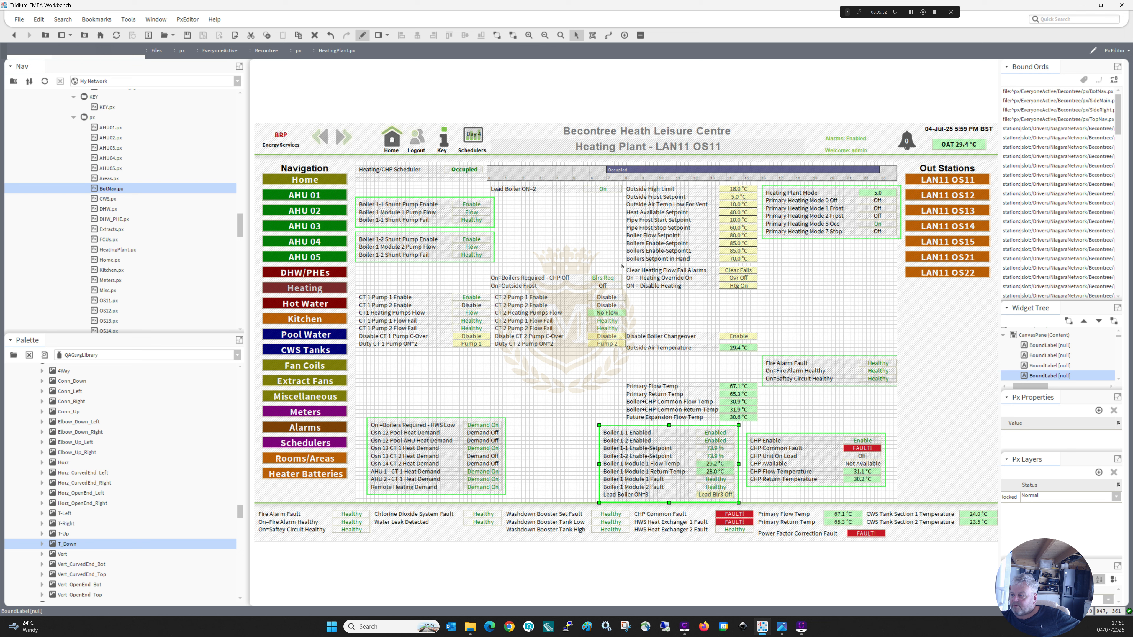
# Move the Clear Heating Flow Fail Alarms row below the duty pump rows and duplicate it so both CT columns have one.
pyautogui.moveTo(621, 265); pyautogui.dragTo(764, 280)
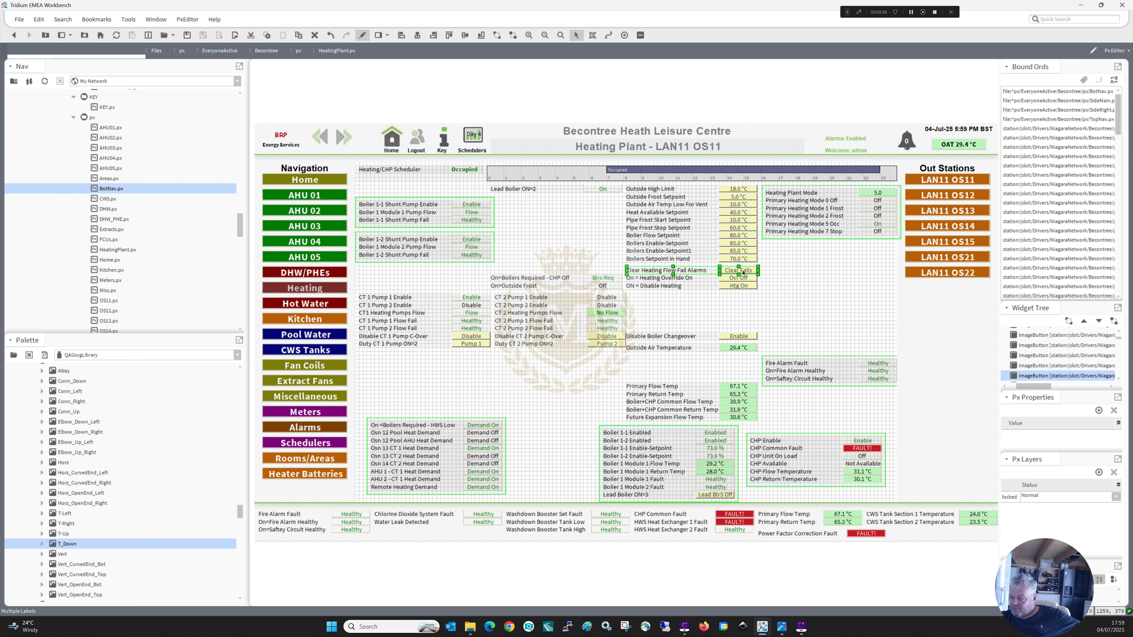
pyautogui.moveTo(741, 271); pyautogui.dragTo(554, 348)
pyautogui.rightClick(473, 353)
pyautogui.click(504, 406)
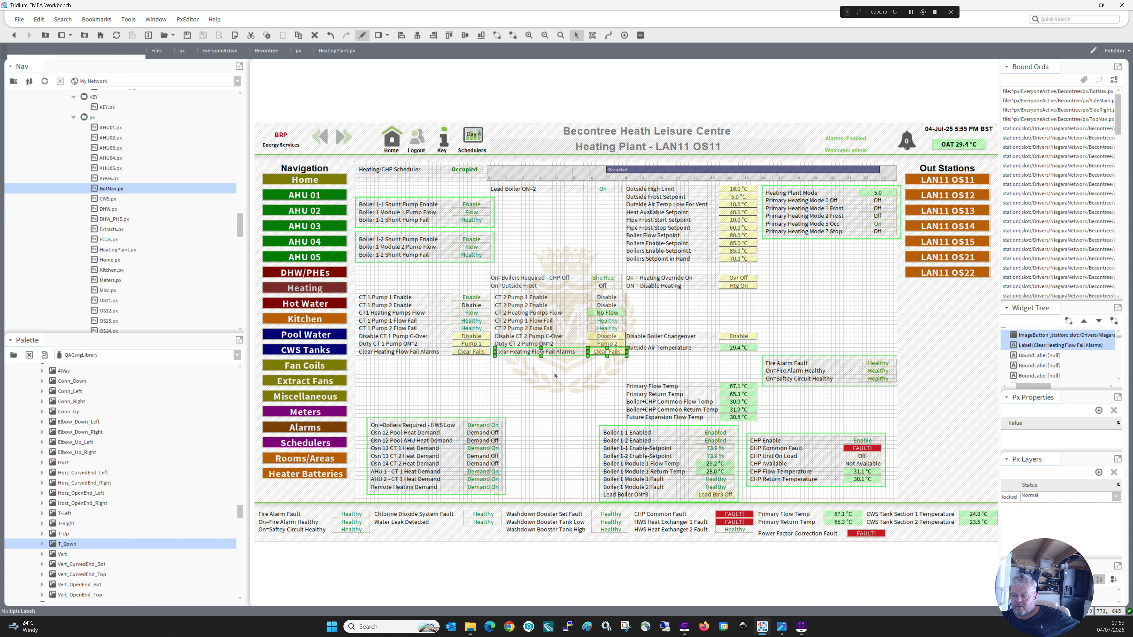
# Move the Disable Boiler Changeover and Outside Air Temperature rows clear of the CT 2 column, beneath the ON = Disable Heating row.
pyautogui.click(763, 325)
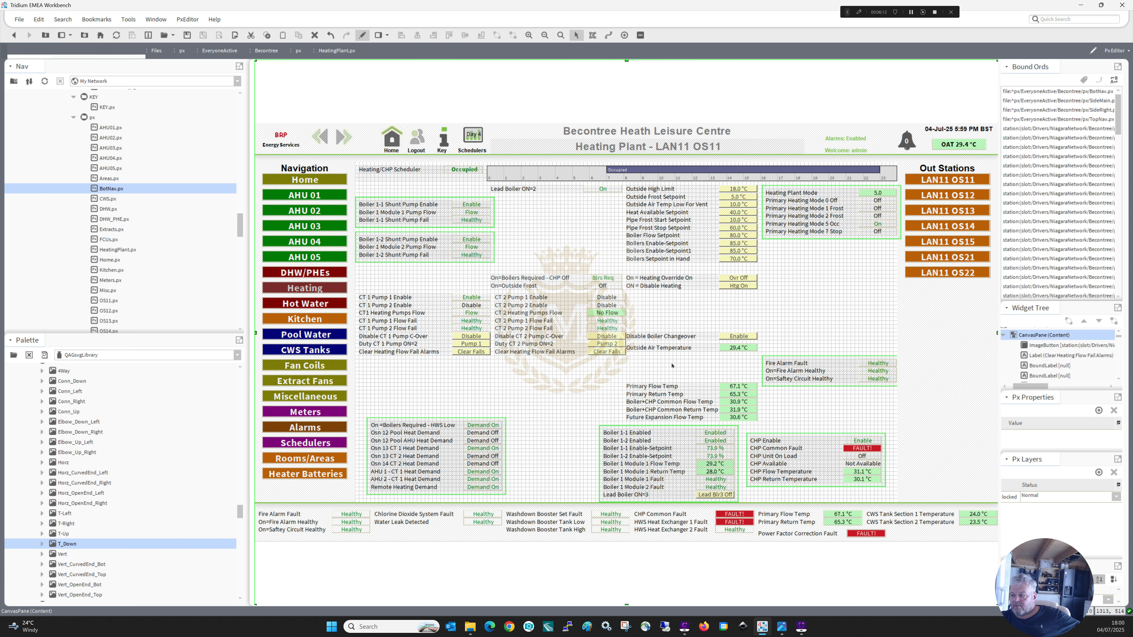
pyautogui.moveTo(672, 365); pyautogui.dragTo(697, 312)
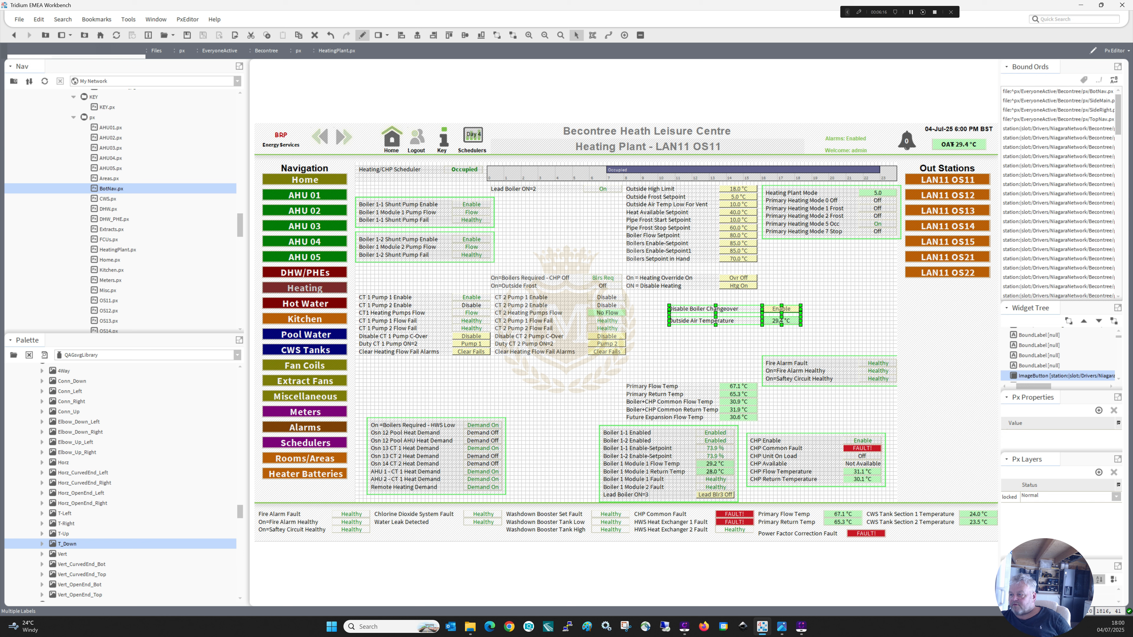
# Delete the Outside Air Temperature value and its label from beneath the Disable Boiler Changeover row.
pyautogui.click(769, 321)
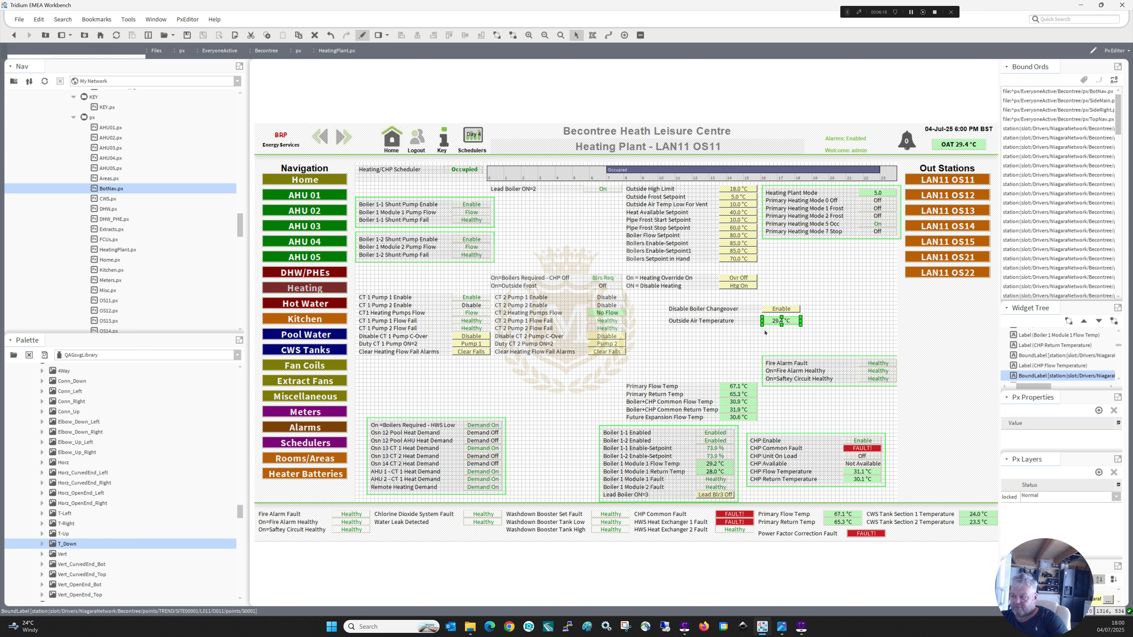
pyautogui.press('Delete')
pyautogui.click(735, 321)
pyautogui.press('Delete')
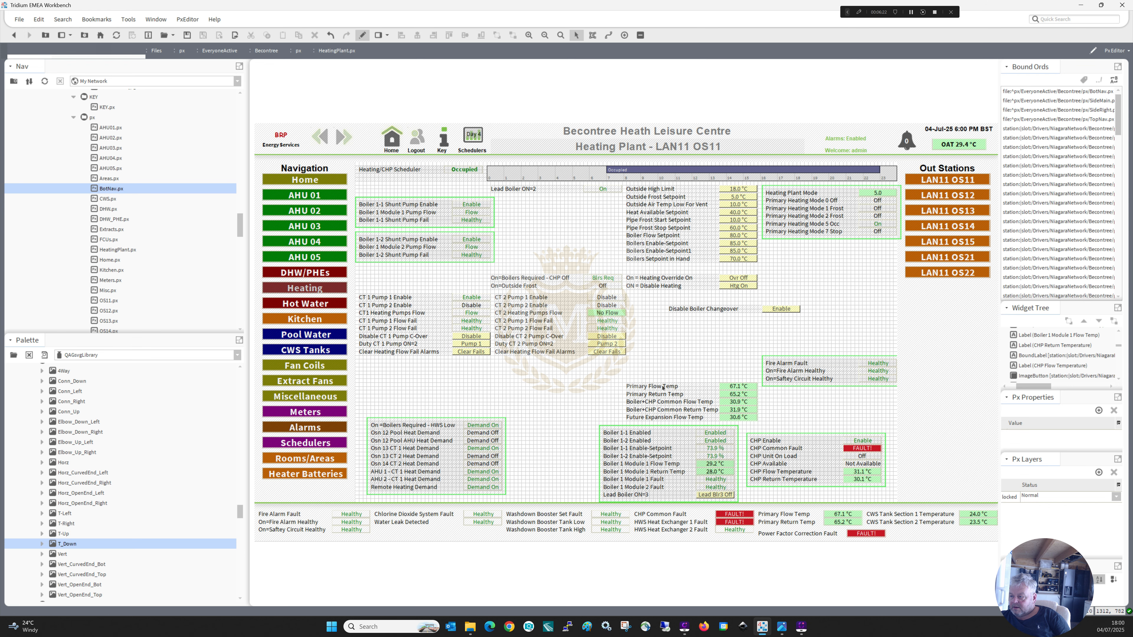
# Move the five flow and return temperature rows beneath the Heating Plant Mode block, and shift the bordered boiler group higher.
pyautogui.moveTo(764, 428); pyautogui.dragTo(787, 257)
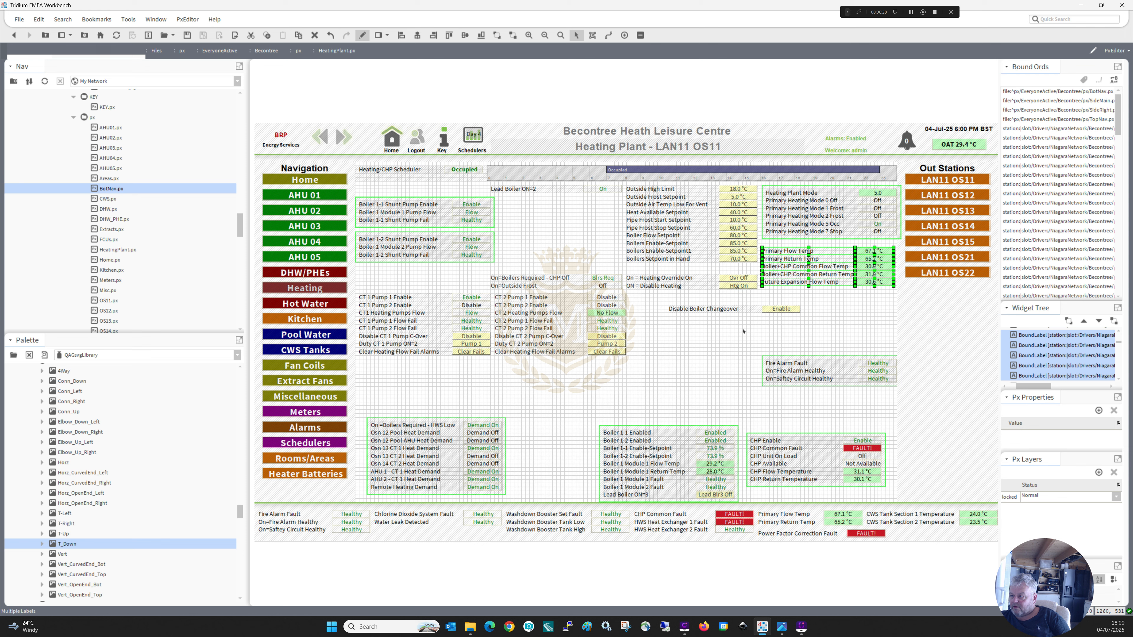
pyautogui.moveTo(580, 412); pyautogui.dragTo(758, 523)
pyautogui.moveTo(674, 450); pyautogui.dragTo(635, 391)
# Place the Disable Boiler Changeover row and the four boiler setpoint rows directly beneath the Lead Boiler ON=3 row.
pyautogui.click(687, 309)
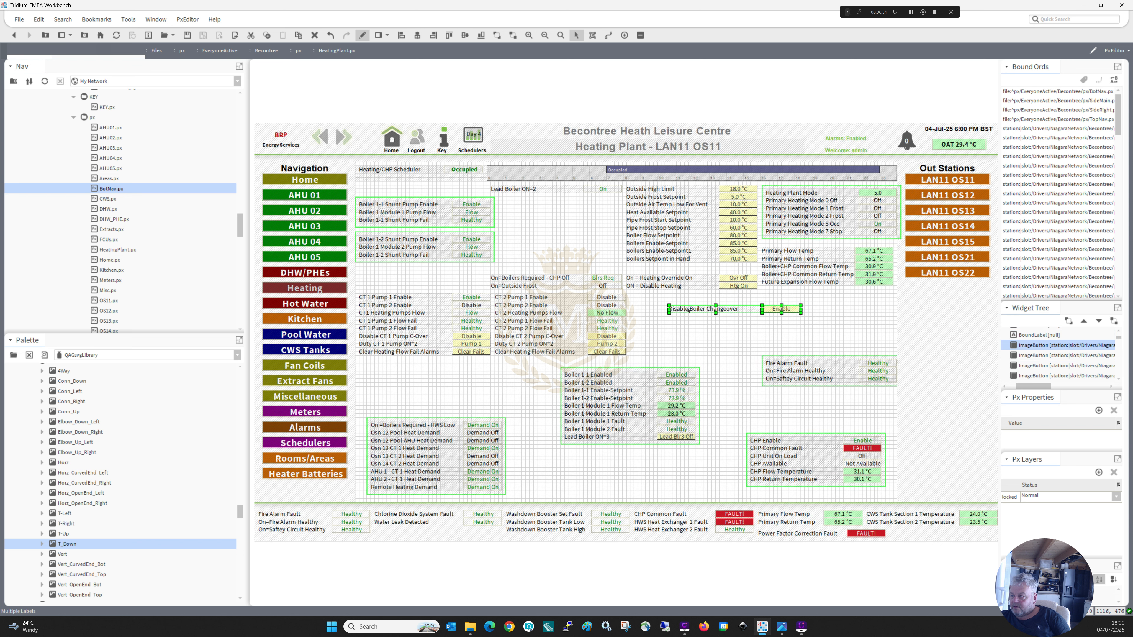
pyautogui.moveTo(688, 313); pyautogui.dragTo(584, 444)
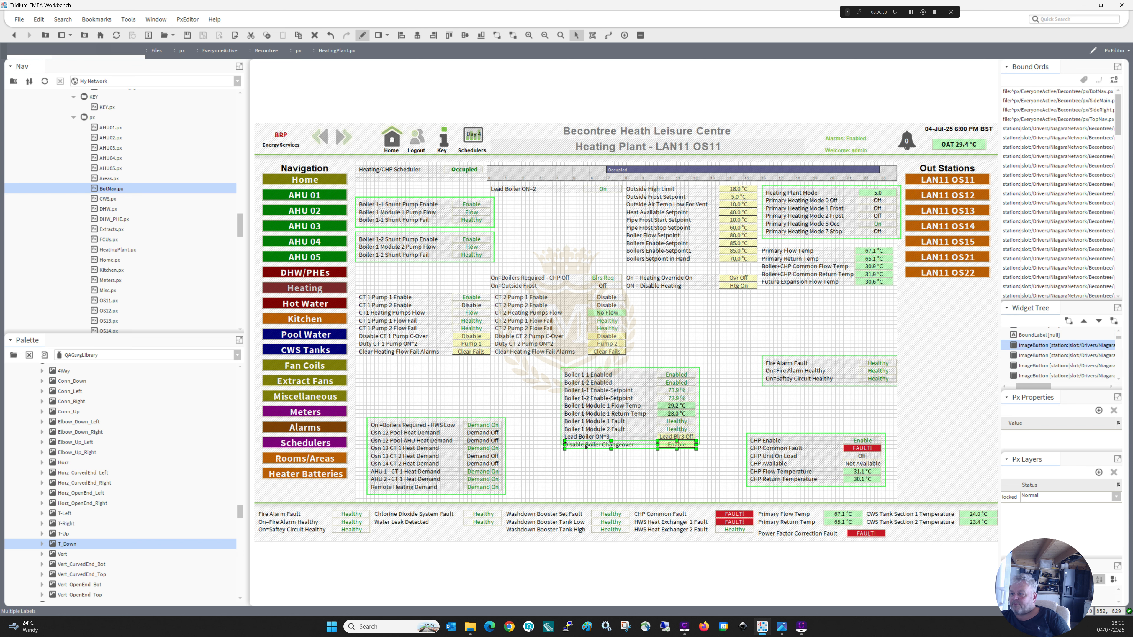
pyautogui.moveTo(619, 266); pyautogui.dragTo(762, 231)
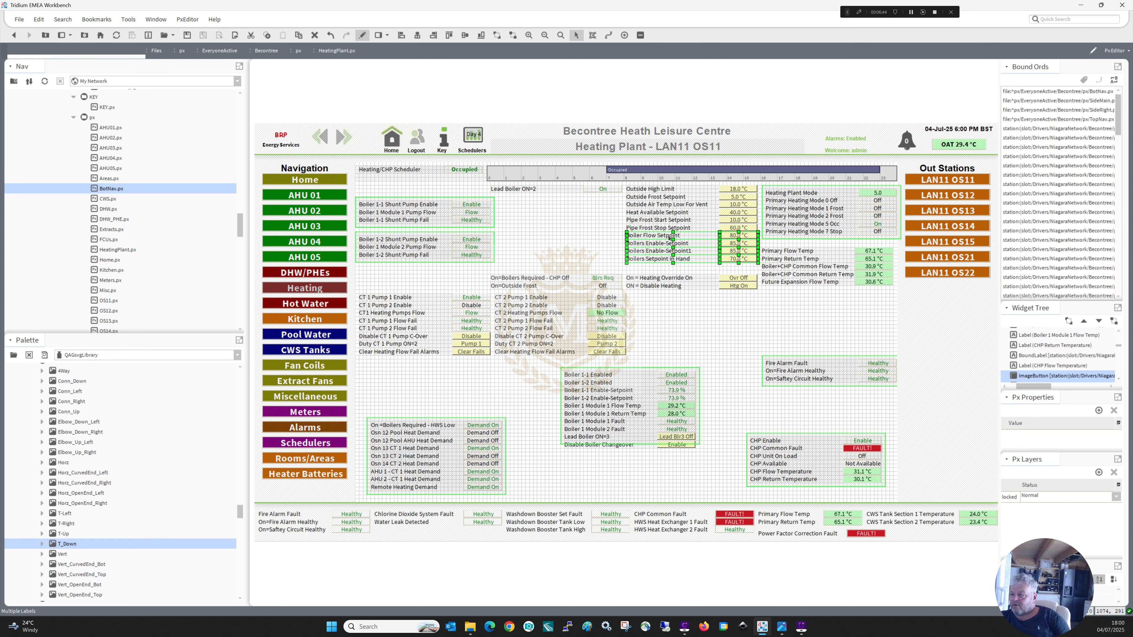
pyautogui.moveTo(659, 333); pyautogui.dragTo(609, 452)
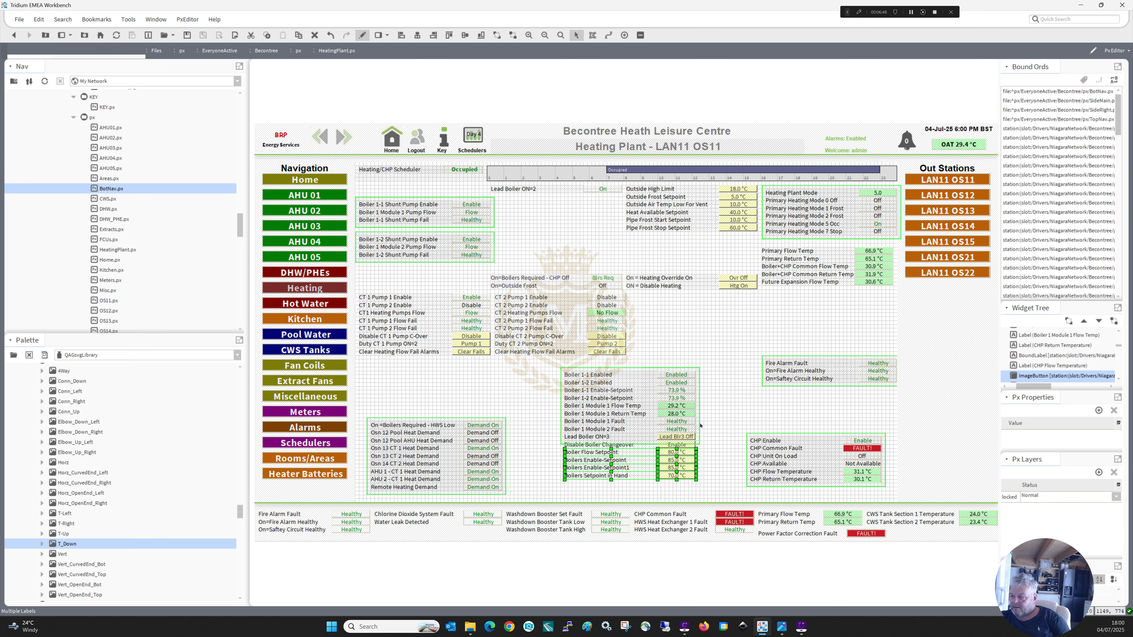
# Extend the lower edge of the boiler group's border to enclose the Boilers Setpoint In Hand row.
pyautogui.click(699, 425)
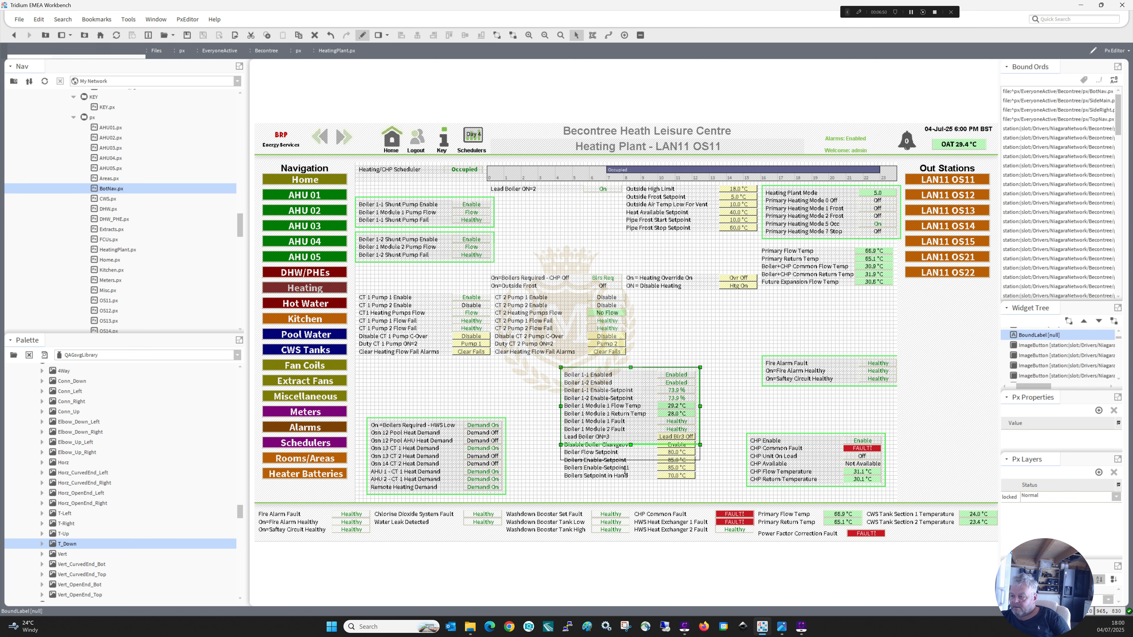
pyautogui.moveTo(625, 471); pyautogui.dragTo(624, 490)
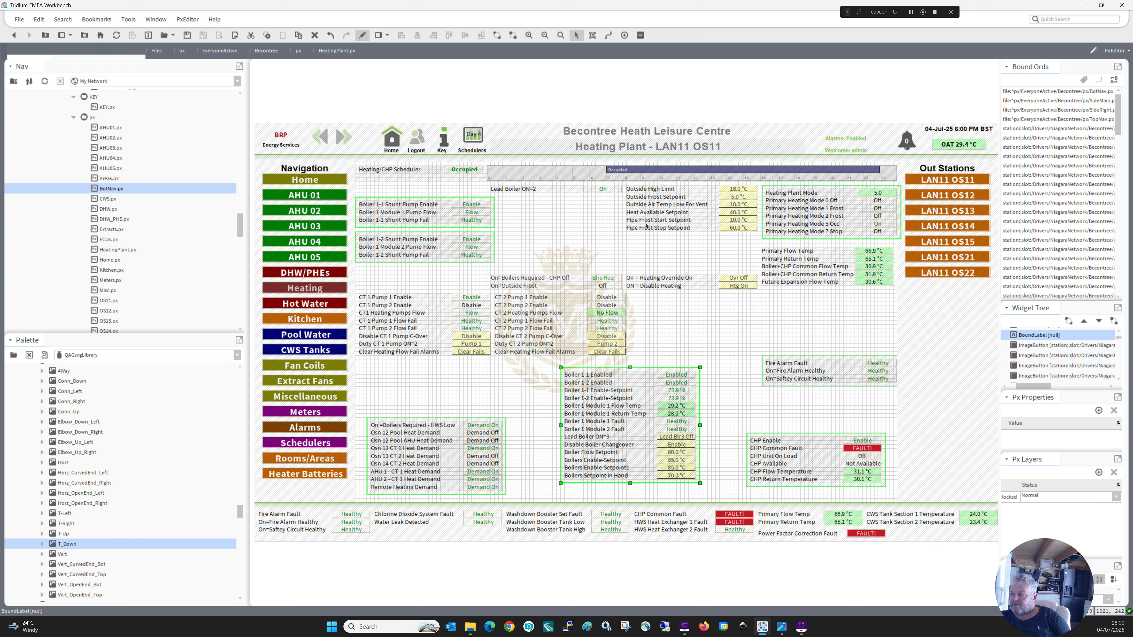
pyautogui.click(617, 242)
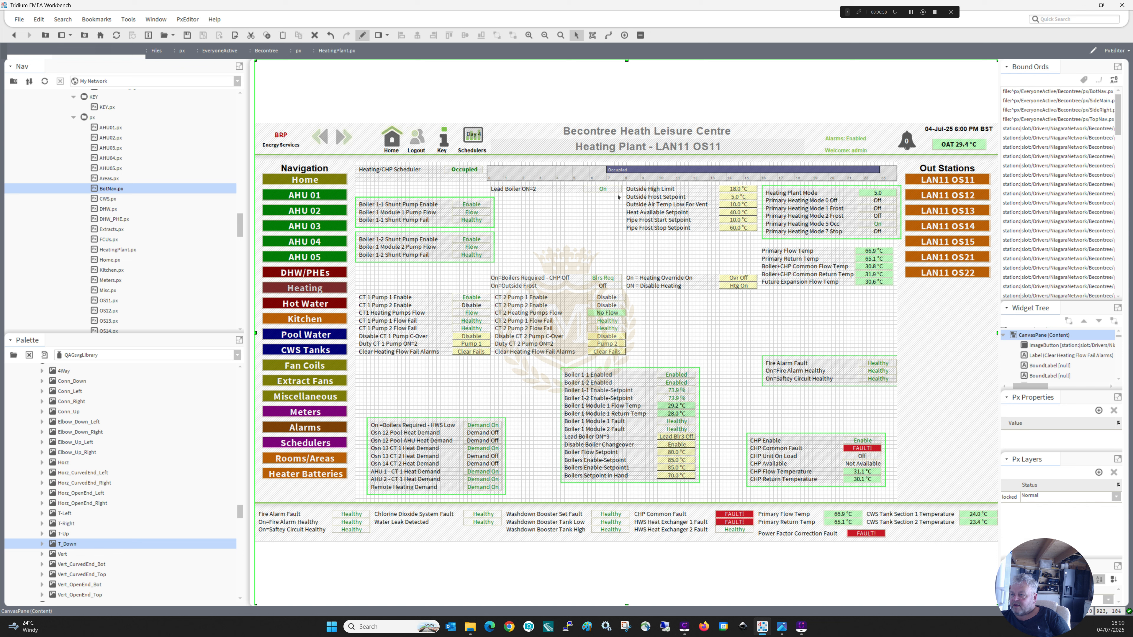
# Insert the Lead Boiler ON=2 row above Lead Boiler ON=3, with the border moved aside and the lower rows shifted down one.
pyautogui.click(528, 189)
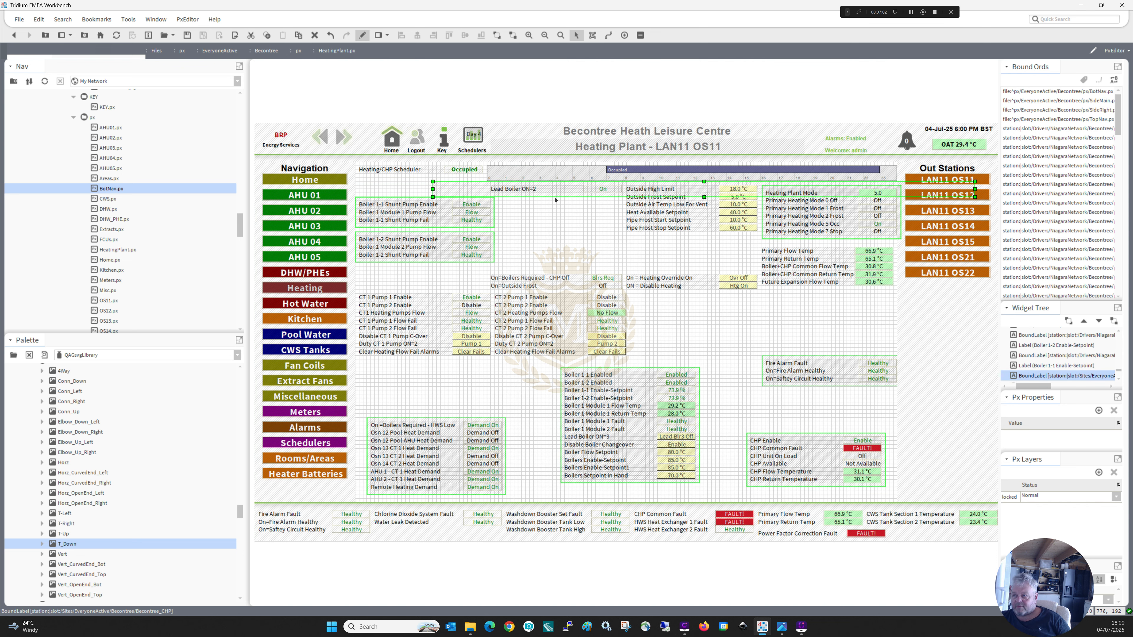
pyautogui.click(567, 190)
pyautogui.keyDown('shift'); pyautogui.click(602, 188); pyautogui.keyUp('shift')
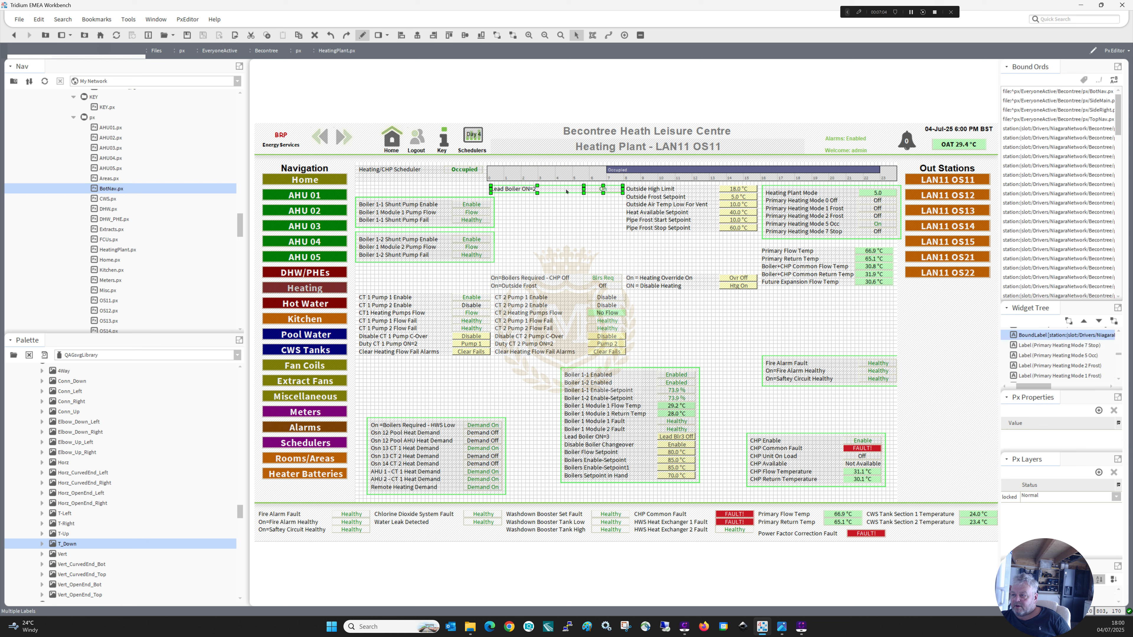
pyautogui.moveTo(554, 191); pyautogui.dragTo(465, 385)
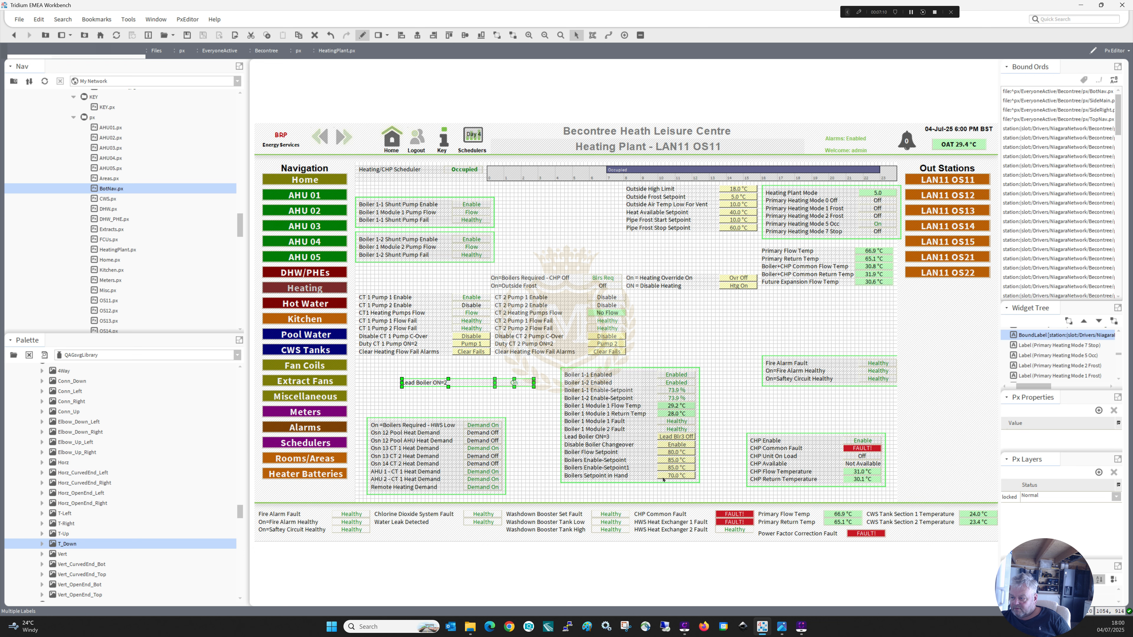
pyautogui.moveTo(707, 489); pyautogui.dragTo(662, 297)
pyautogui.click(581, 438)
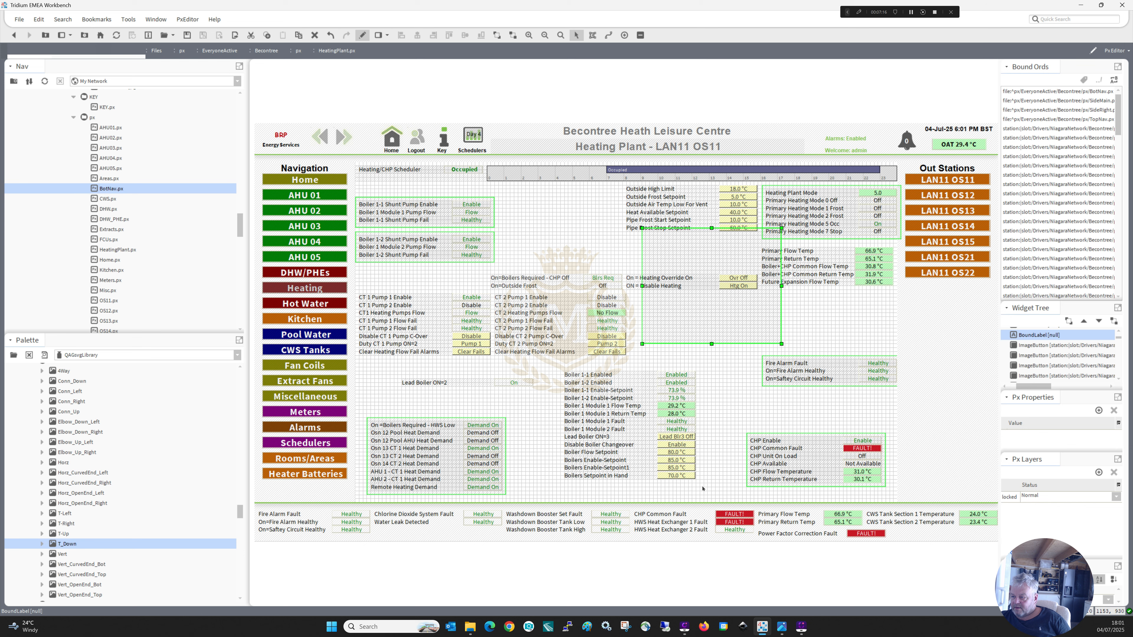
pyautogui.moveTo(702, 489); pyautogui.dragTo(577, 444)
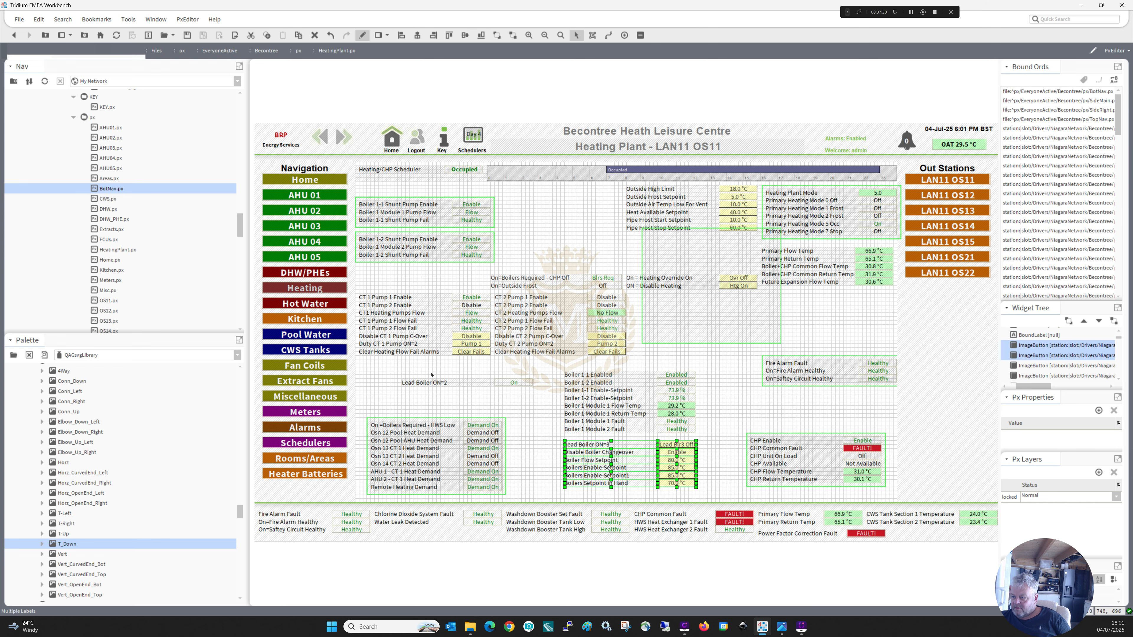
pyautogui.click(414, 382)
pyautogui.moveTo(415, 383); pyautogui.dragTo(578, 437)
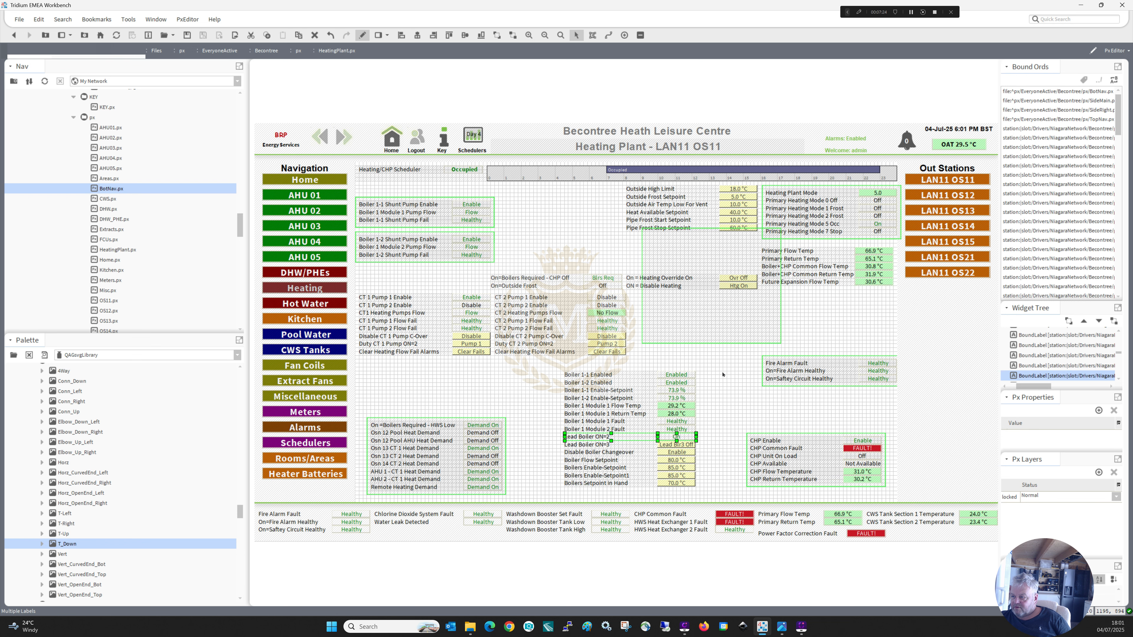
# Return the border to the boiler group, aligned with its lower end below the Boilers Setpoint In Hand row.
pyautogui.click(701, 333)
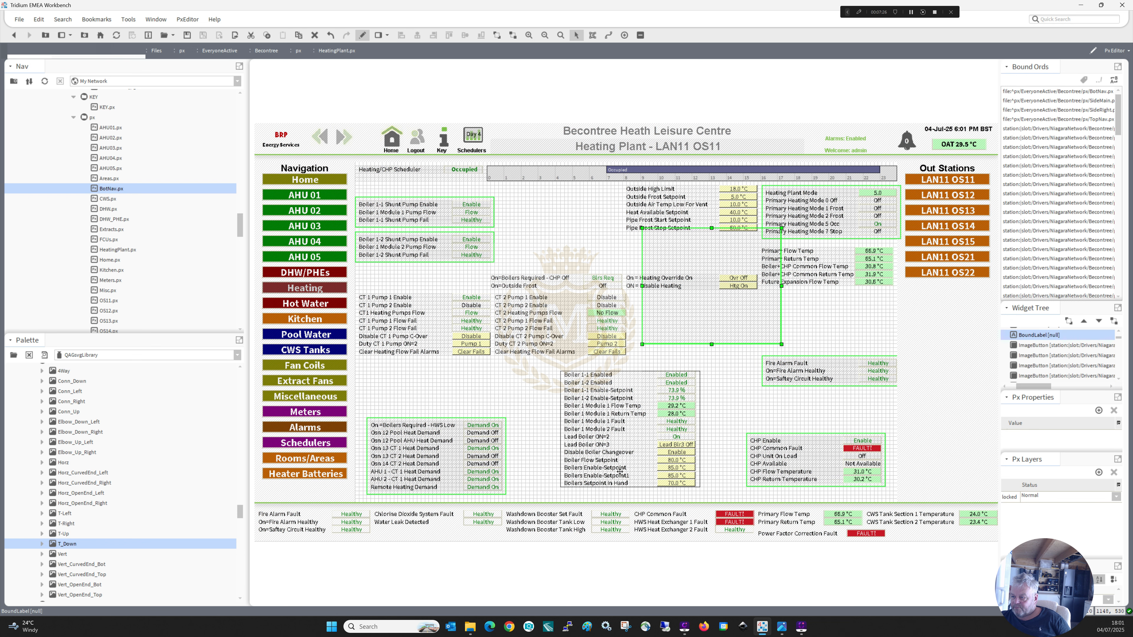
pyautogui.click(627, 484)
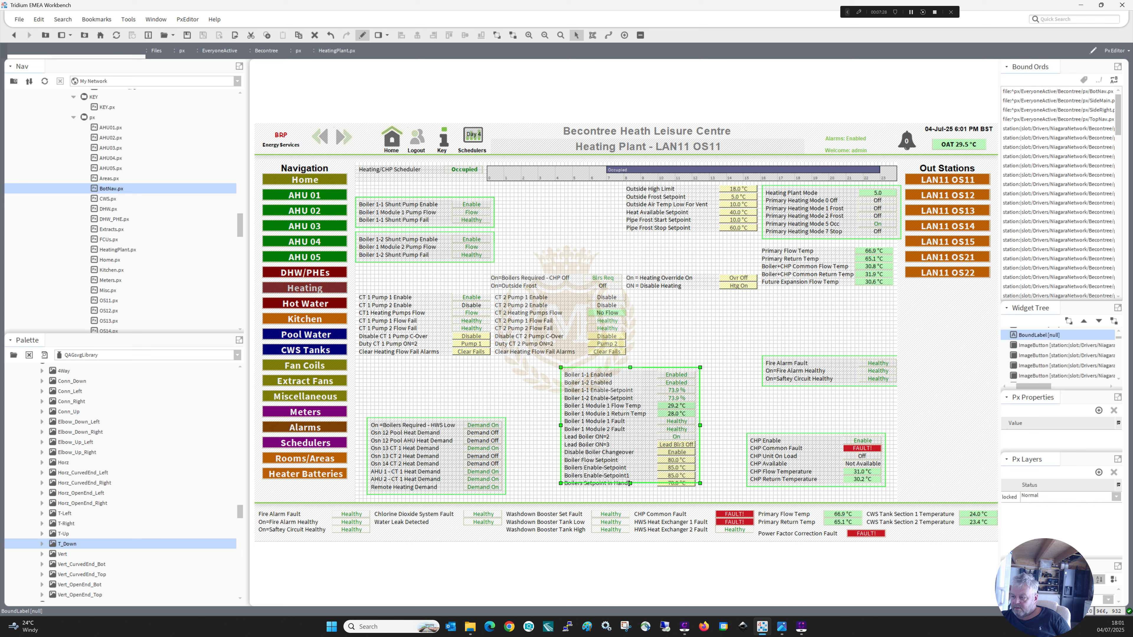
pyautogui.moveTo(628, 488); pyautogui.dragTo(627, 492)
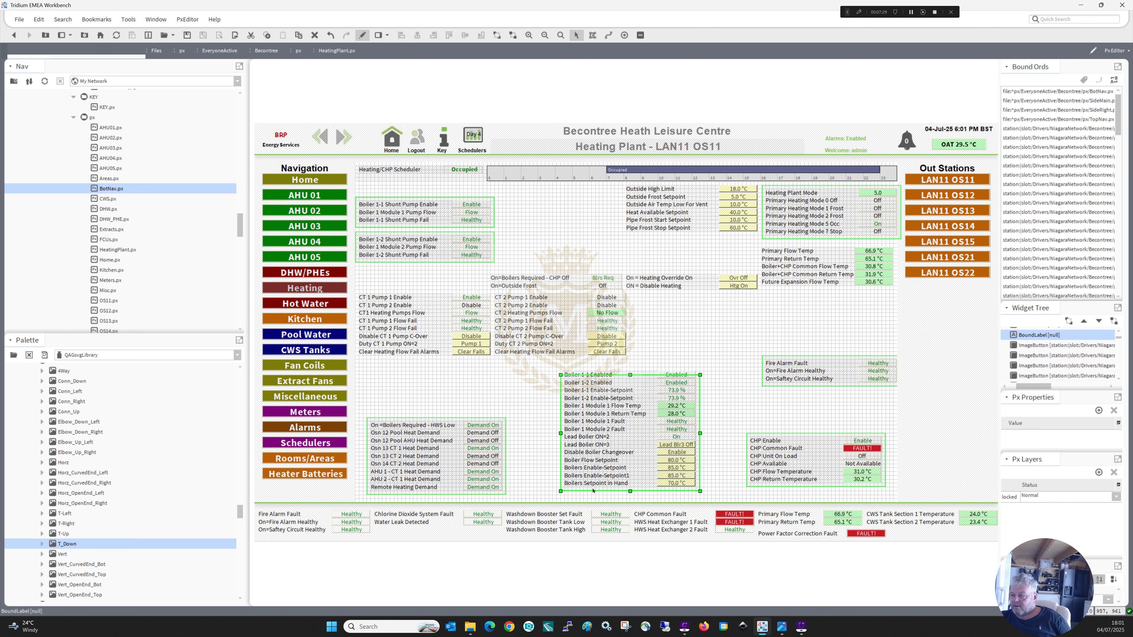
# Duplicate the heat demand block's border and fit the copy around the CT 1 rows, ending below Clear Heating Flow Fail Alarms.
pyautogui.click(541, 441)
pyautogui.click(504, 493)
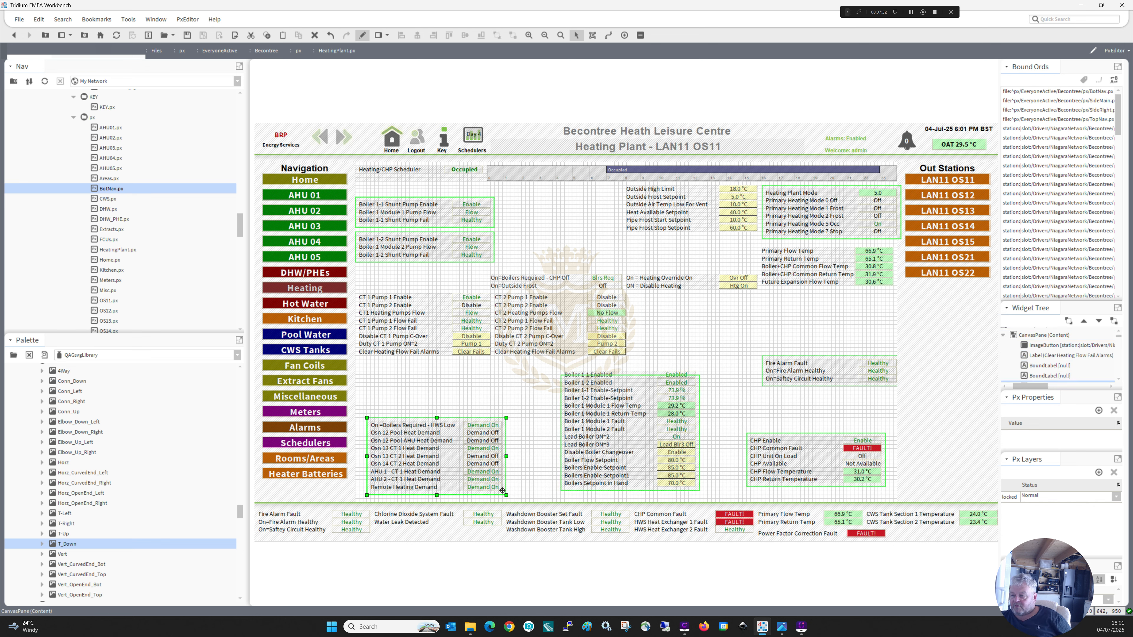
pyautogui.rightClick(504, 493)
pyautogui.click(477, 456)
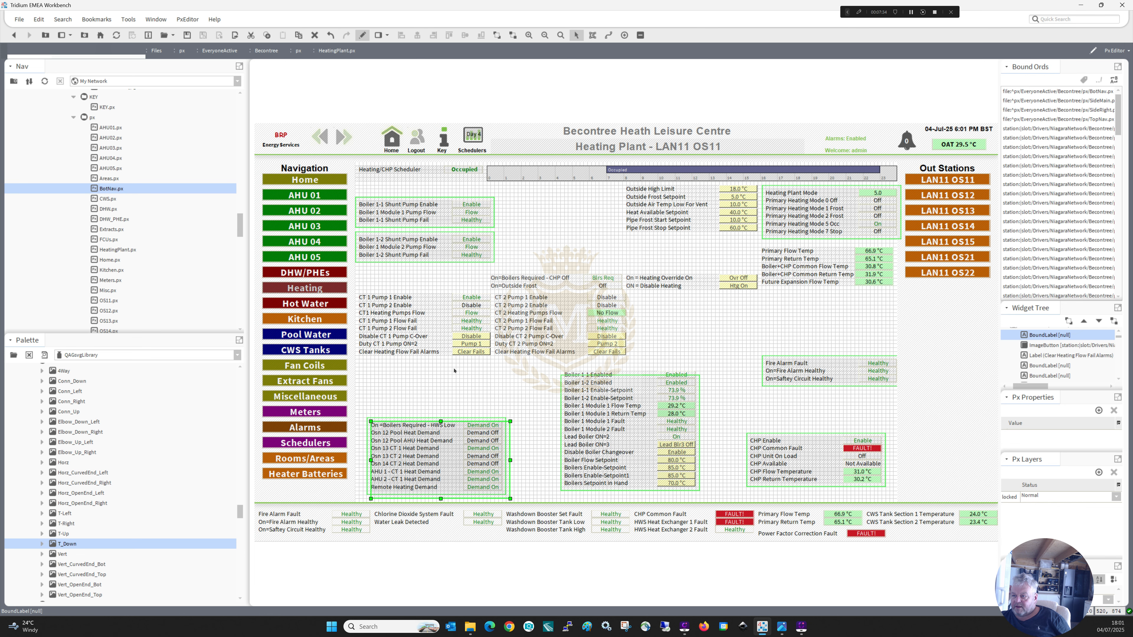
pyautogui.click(439, 328)
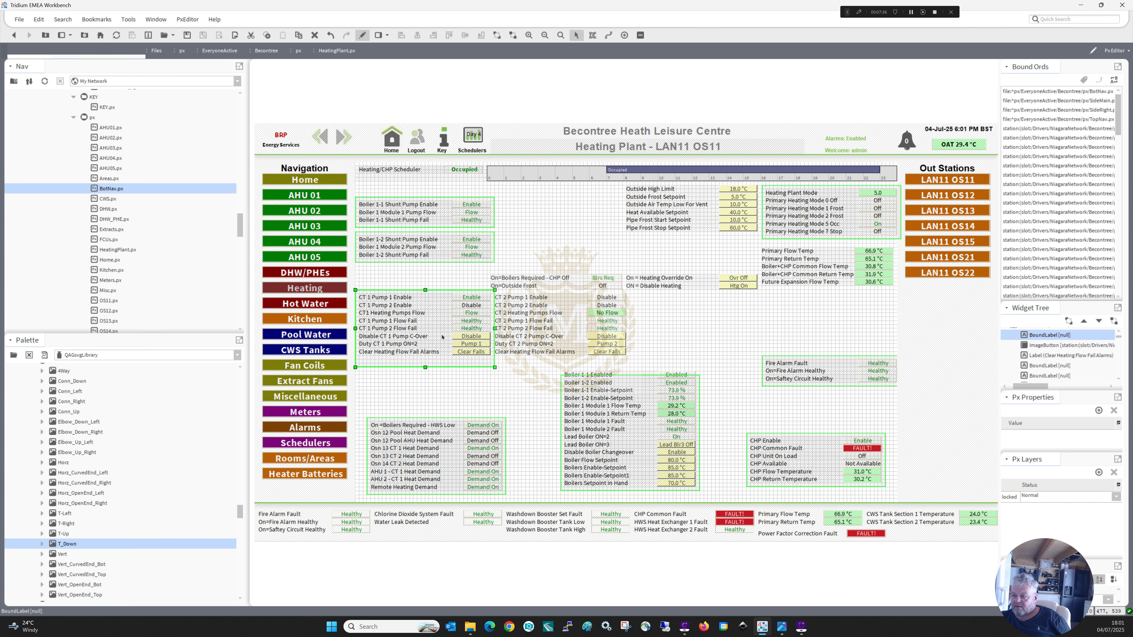
pyautogui.moveTo(425, 367); pyautogui.dragTo(461, 360)
# Move the CT 2 rows away from the CT 1 block and enclose them with a duplicate of the CT 1 border.
pyautogui.moveTo(638, 365); pyautogui.dragTo(548, 300)
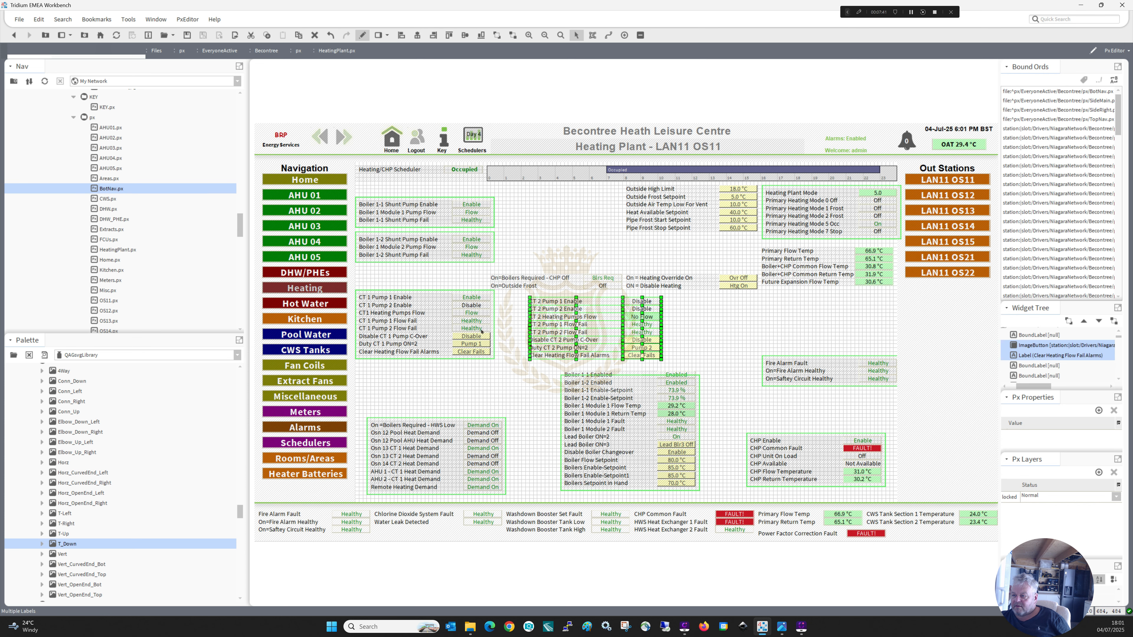
pyautogui.rightClick(478, 359)
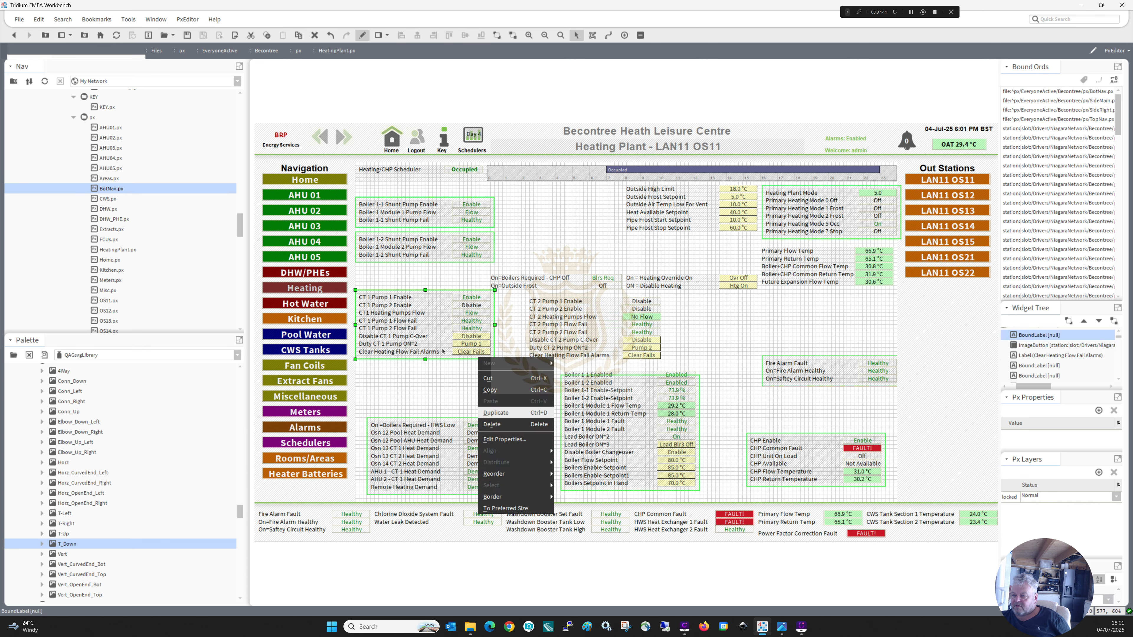
pyautogui.click(496, 413)
pyautogui.moveTo(411, 328); pyautogui.dragTo(577, 327)
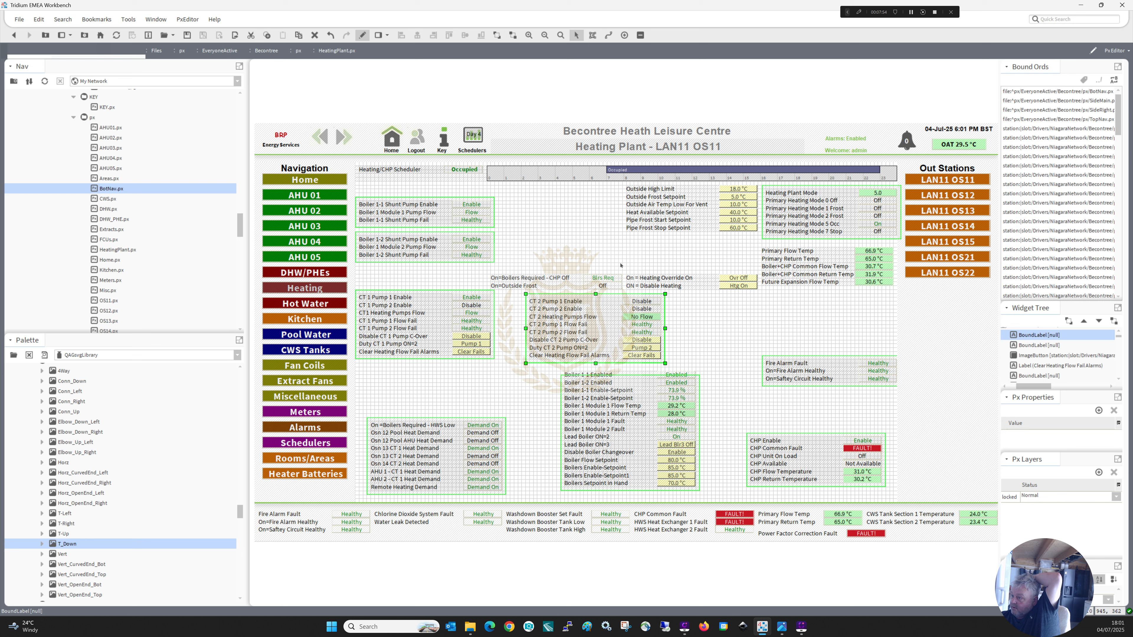
# Stack the heating override, disable heating, boilers required and outside frost rows beneath the Pipe Frost setpoints, and centre the combined block above CT 2.
pyautogui.moveTo(619, 262); pyautogui.dragTo(734, 241)
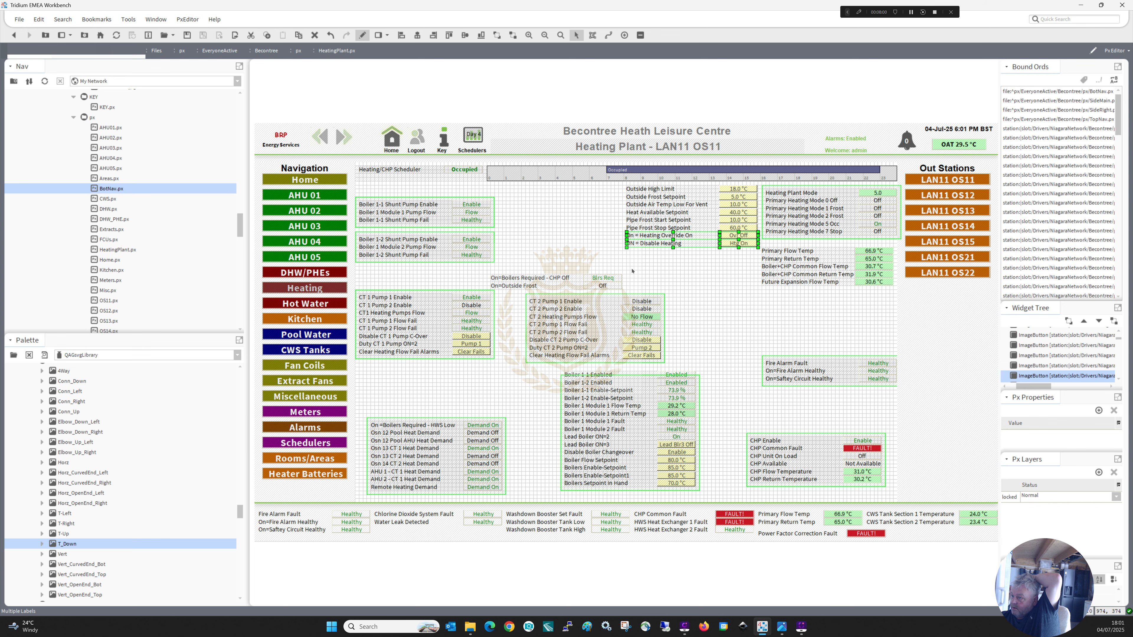
pyautogui.moveTo(632, 270); pyautogui.dragTo(613, 209)
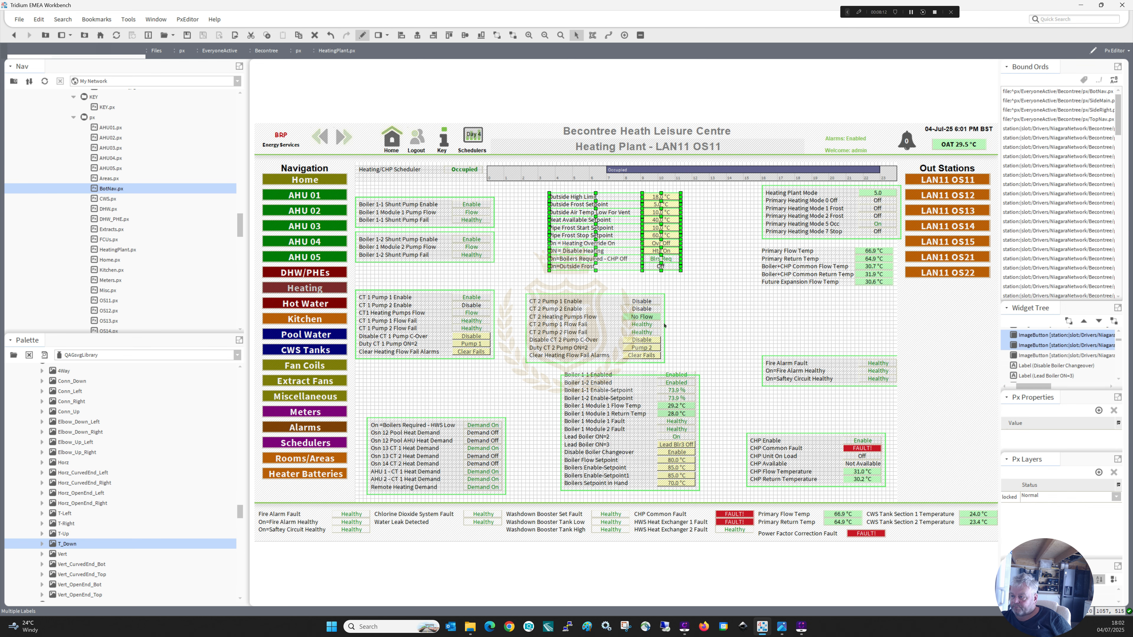
# Duplicate the CT 2 border around the outside setpoint block, extend it below the On=Outside Frost row, and send it to the back.
pyautogui.rightClick(664, 326)
pyautogui.click(569, 330)
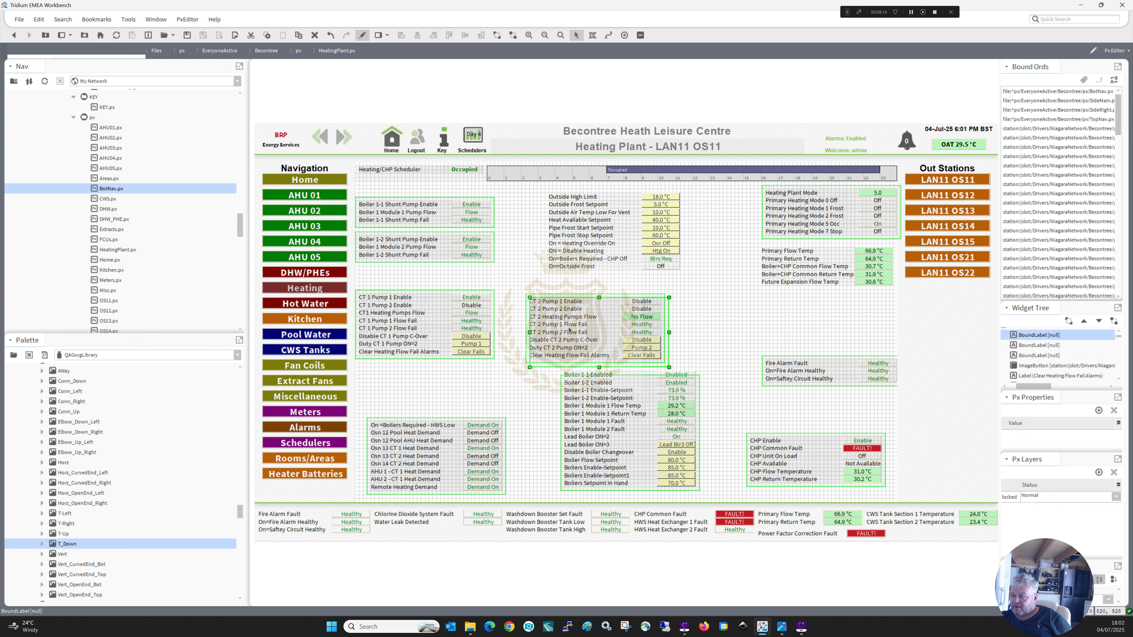
pyautogui.moveTo(569, 330); pyautogui.dragTo(584, 222)
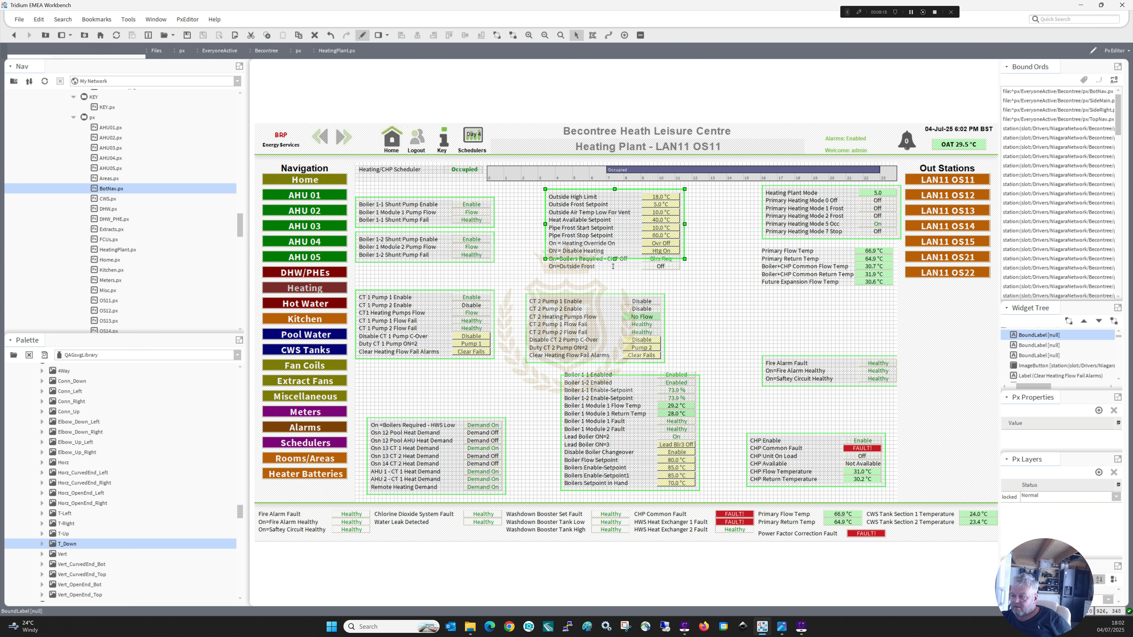
pyautogui.moveTo(613, 266); pyautogui.dragTo(614, 275)
pyautogui.rightClick(606, 272)
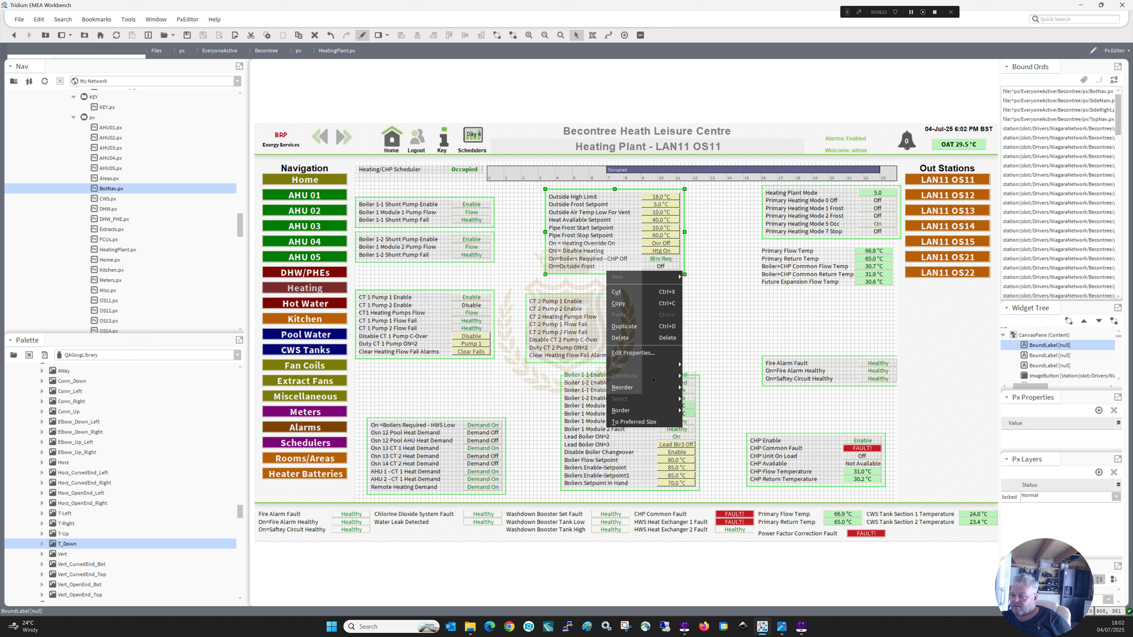
pyautogui.moveTo(652, 388)
pyautogui.click(700, 422)
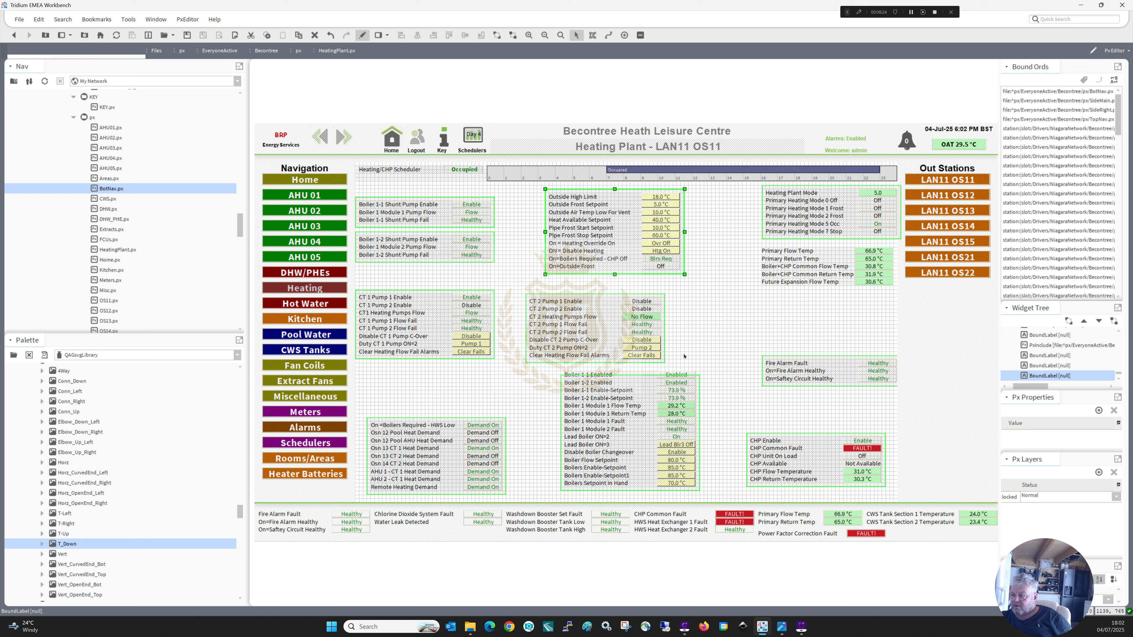
pyautogui.click(701, 300)
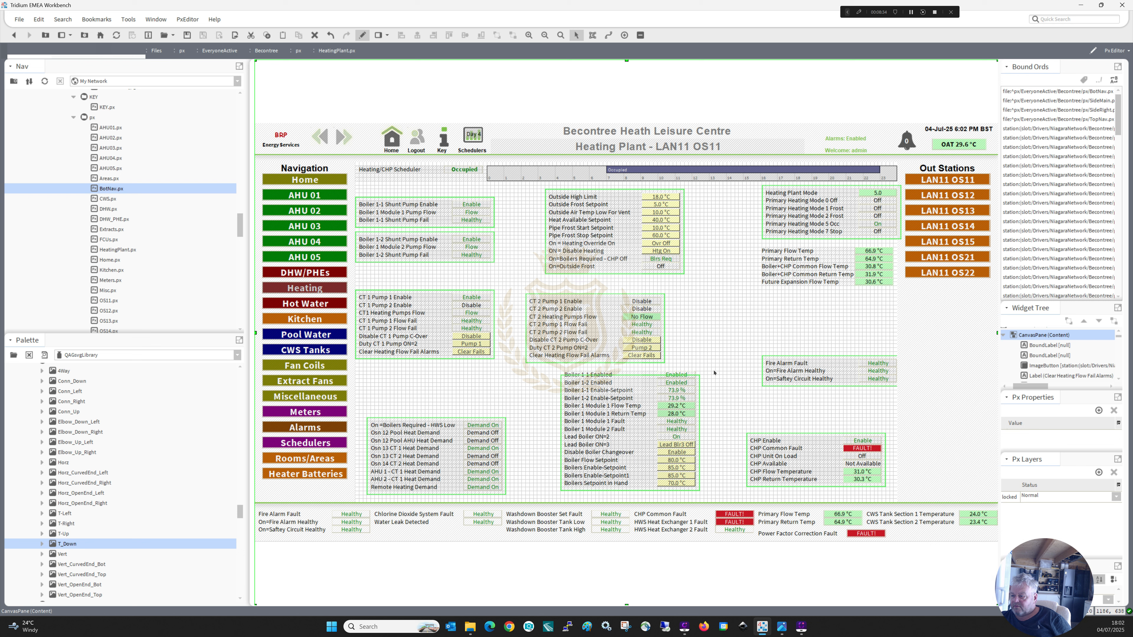
# Extend the upper edge of the boiler group's border to enclose the Boiler 1-1 Enabled row.
pyautogui.moveTo(713, 373); pyautogui.dragTo(675, 477)
pyautogui.click(630, 387)
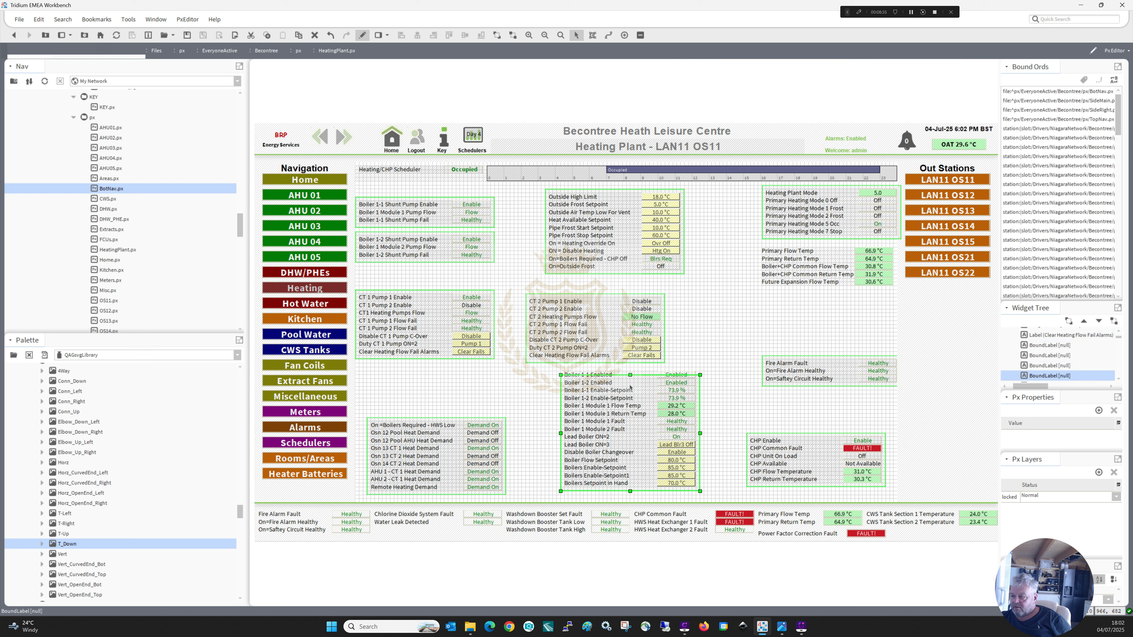
pyautogui.moveTo(630, 374); pyautogui.dragTo(630, 367)
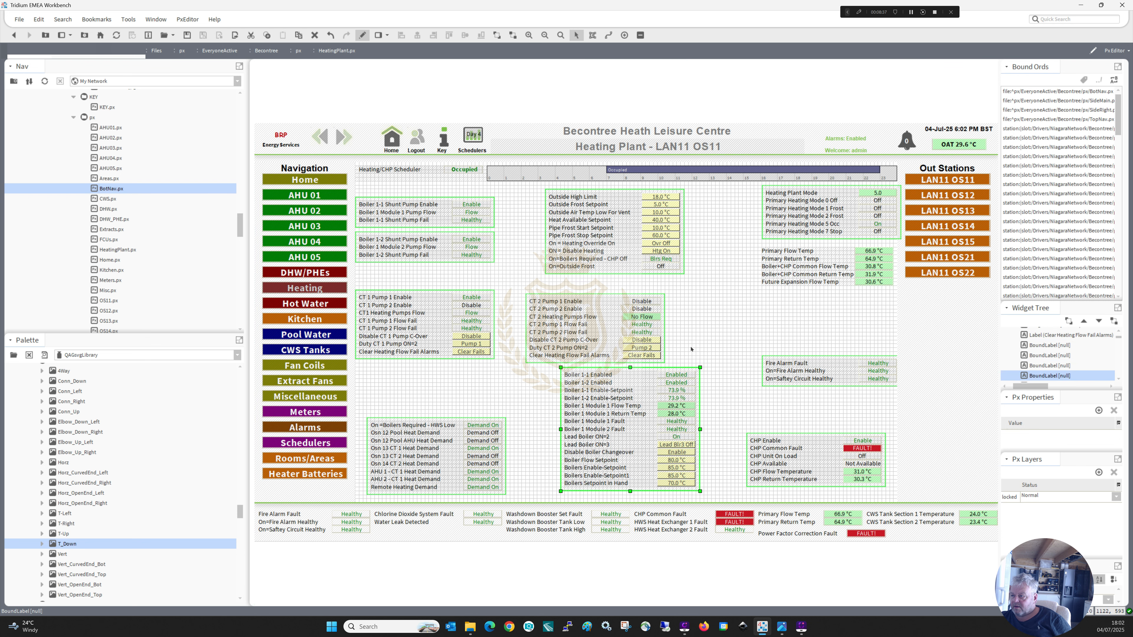
pyautogui.moveTo(708, 283); pyautogui.dragTo(644, 242)
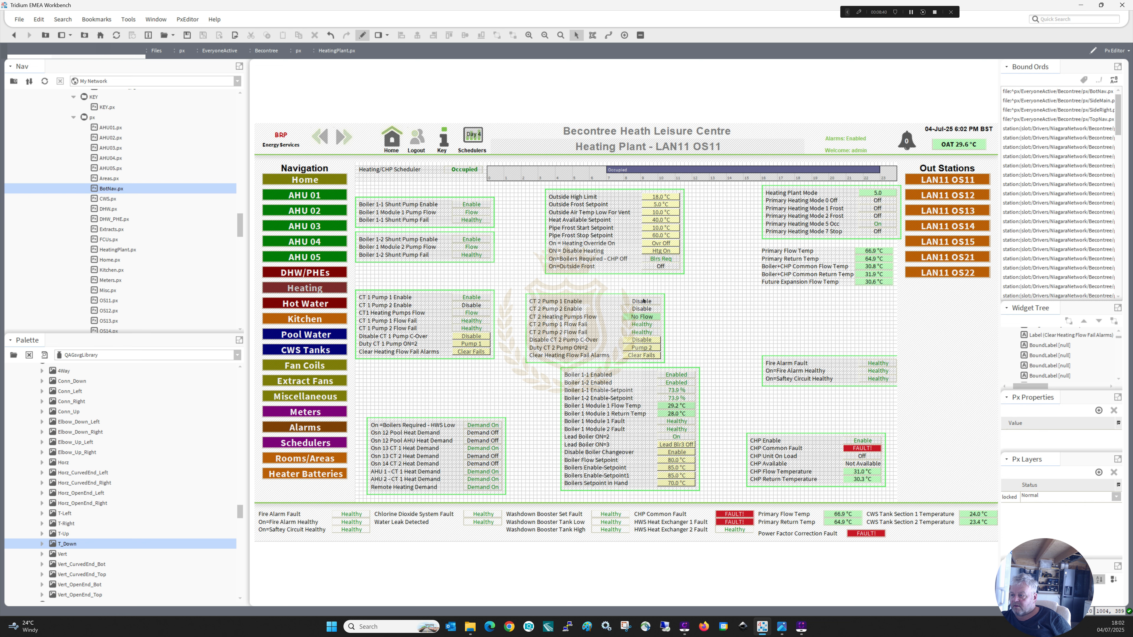
# Duplicate the CT 2 border around the primary temperature block, shorten it to just below the Future Expansion Flow Temp row, and send it to the back.
pyautogui.click(664, 333)
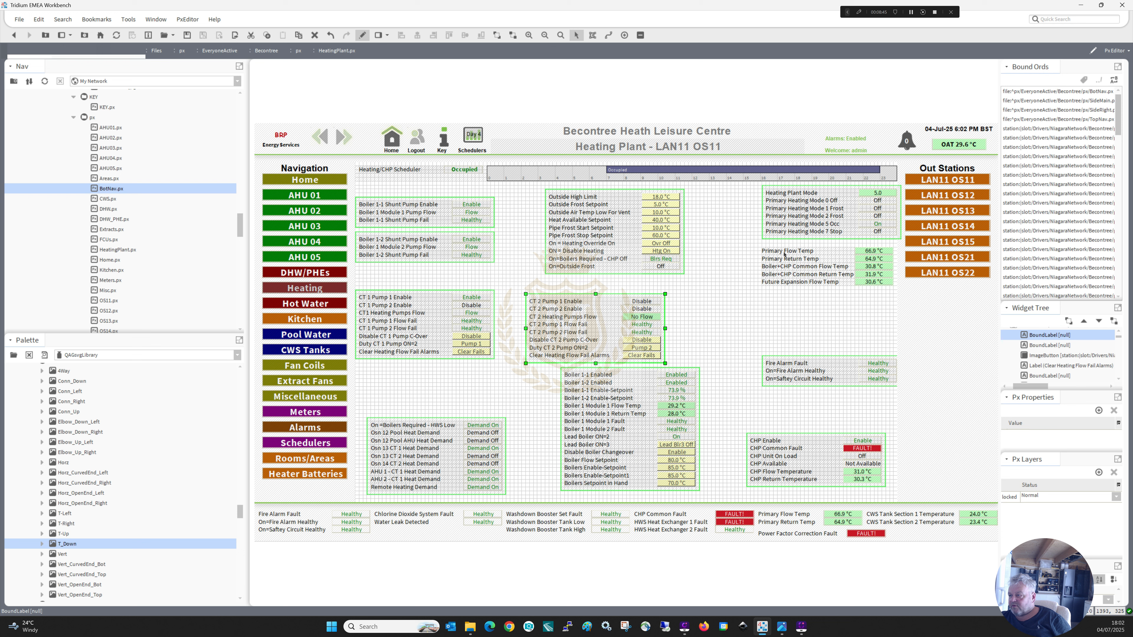
pyautogui.rightClick(665, 328)
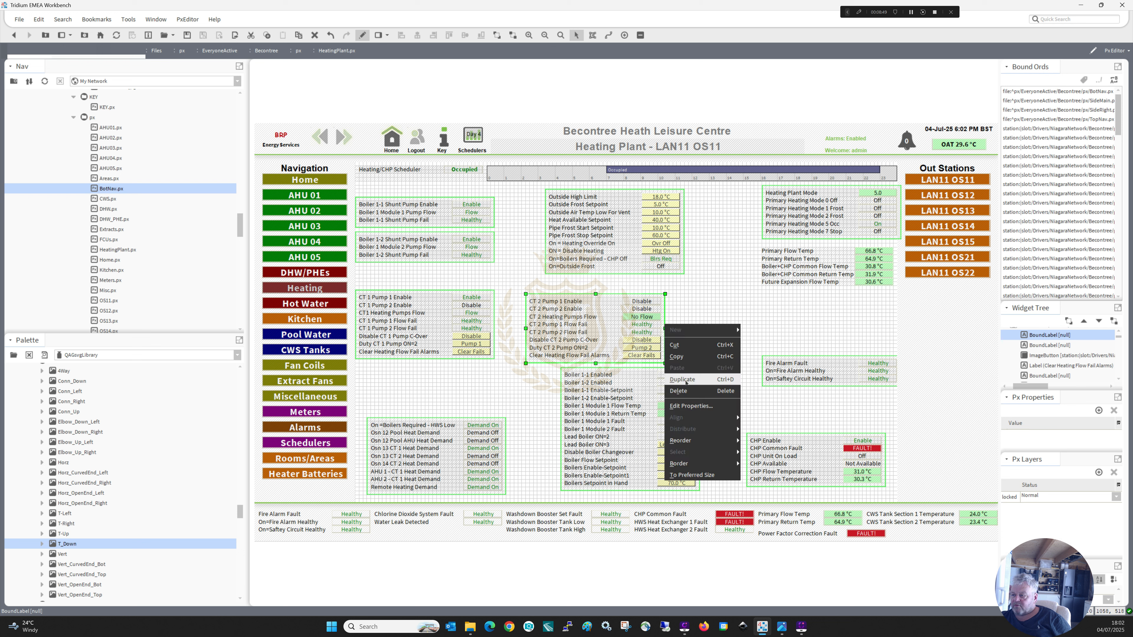
pyautogui.click(696, 380)
pyautogui.moveTo(691, 305); pyautogui.dragTo(829, 264)
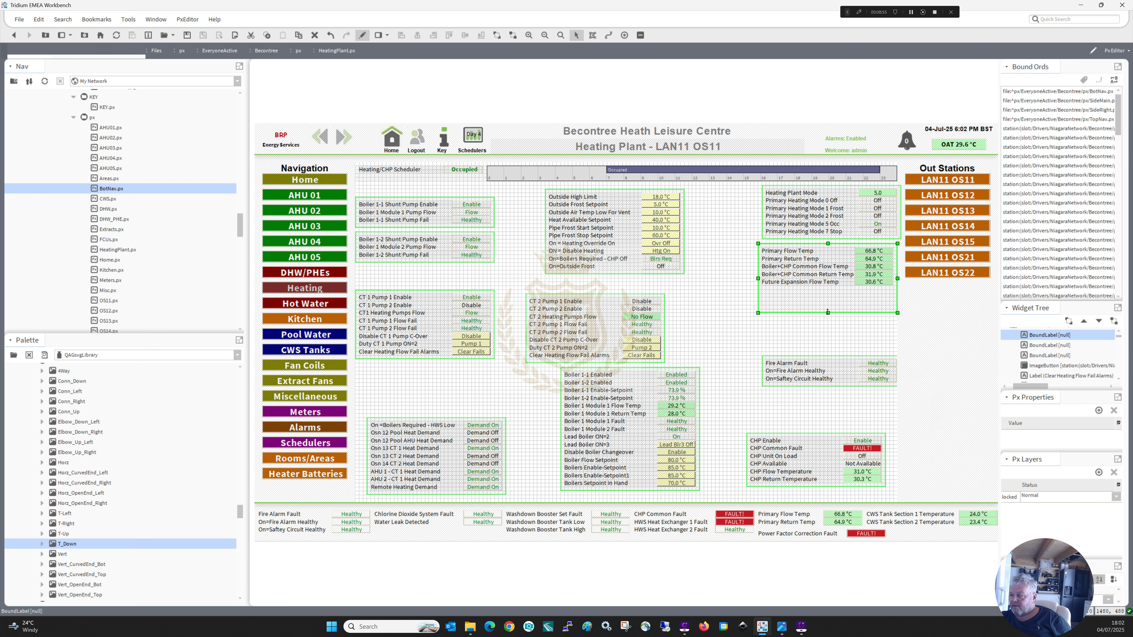
pyautogui.moveTo(828, 312); pyautogui.dragTo(827, 289)
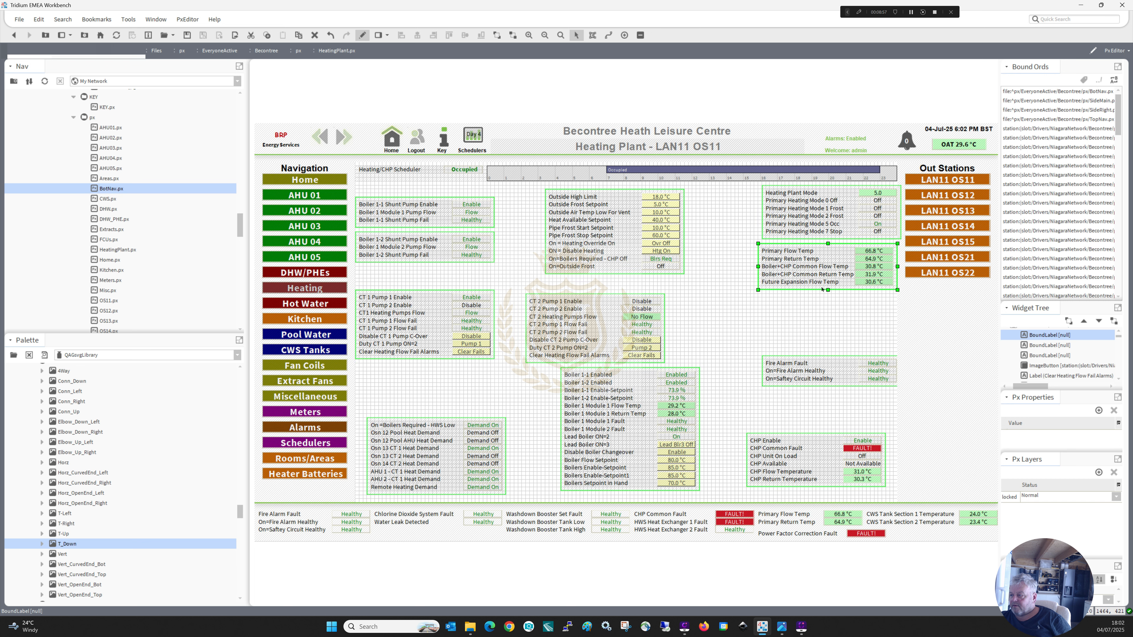
pyautogui.rightClick(822, 287)
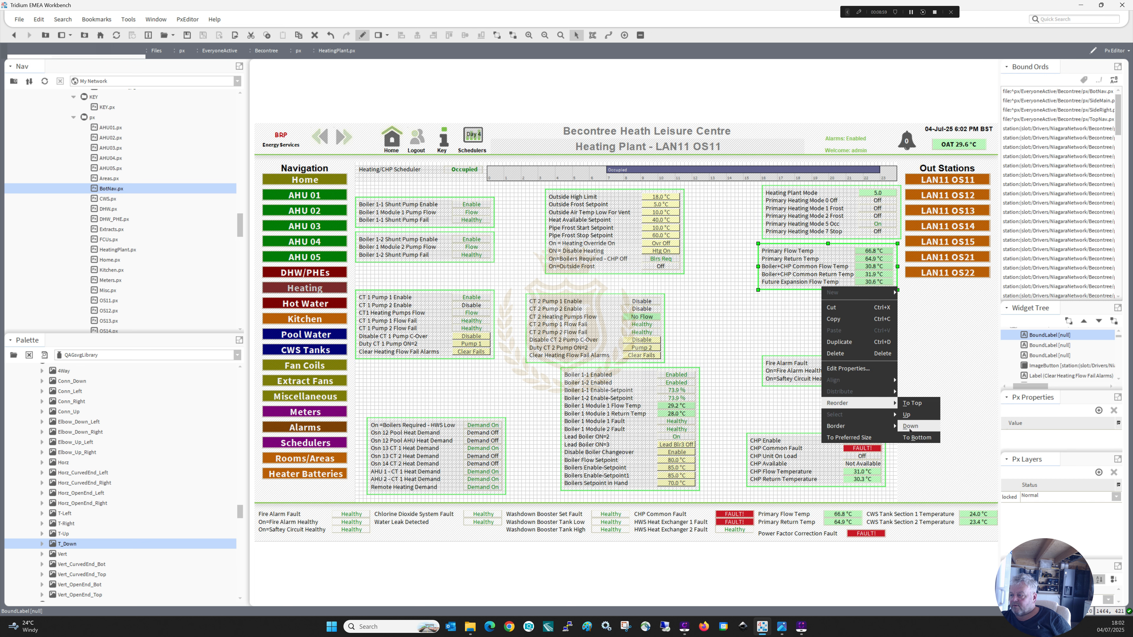
pyautogui.click(914, 439)
# Delete the Out Stations navigation include and move the Heating Plant Mode and primary temperature blocks into the freed space.
pyautogui.click(932, 337)
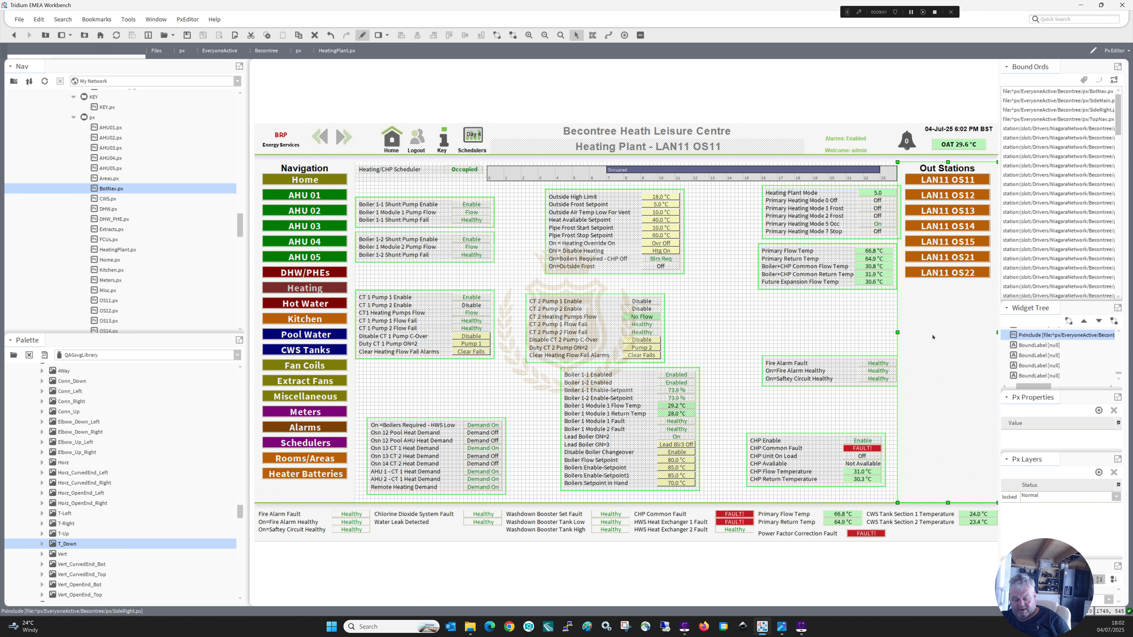
pyautogui.press('Delete')
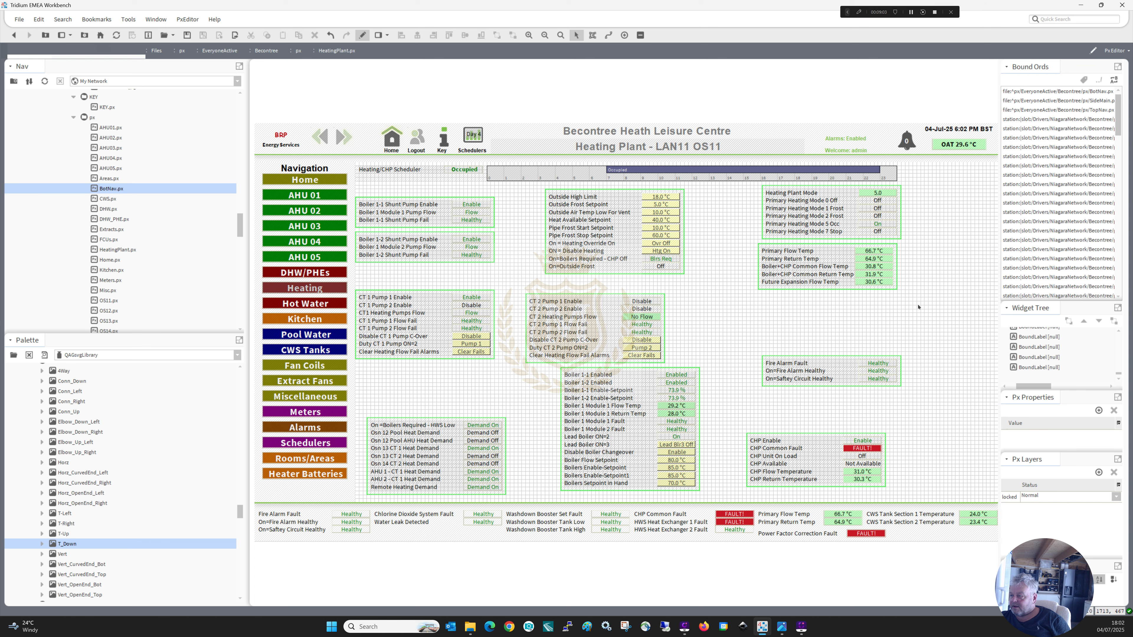
pyautogui.moveTo(917, 307); pyautogui.dragTo(783, 257)
pyautogui.moveTo(924, 301); pyautogui.dragTo(746, 179)
pyautogui.moveTo(795, 206); pyautogui.dragTo(888, 209)
# Stack the fire alarm block and the CHP block beneath the primary temperature block.
pyautogui.moveTo(735, 337); pyautogui.dragTo(920, 404)
pyautogui.moveTo(822, 370); pyautogui.dragTo(915, 311)
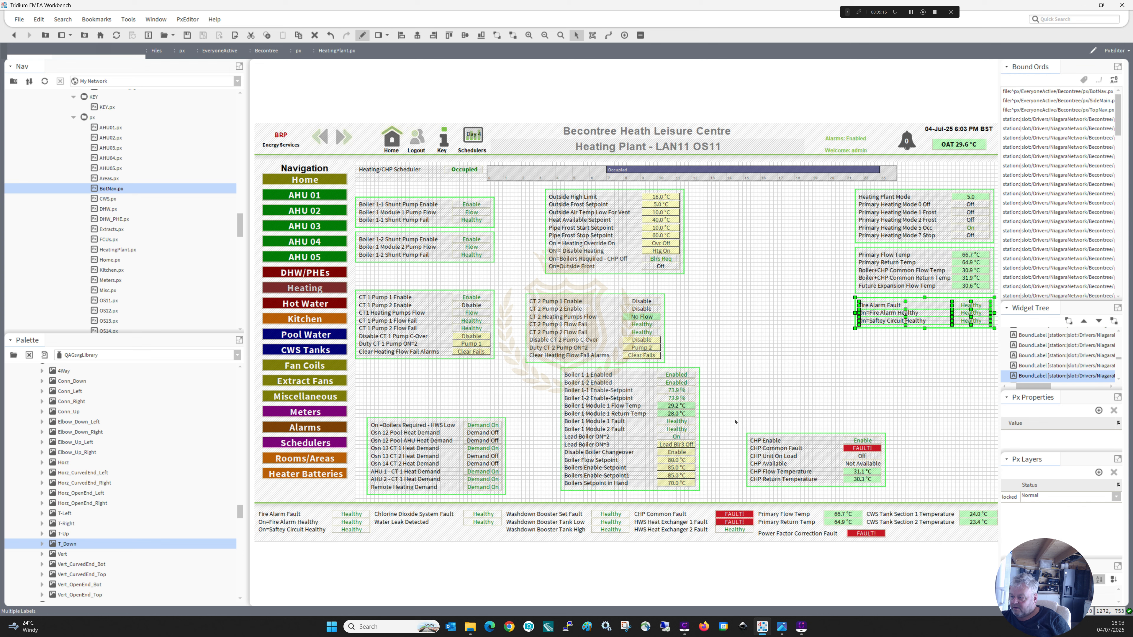
pyautogui.moveTo(733, 420); pyautogui.dragTo(897, 499)
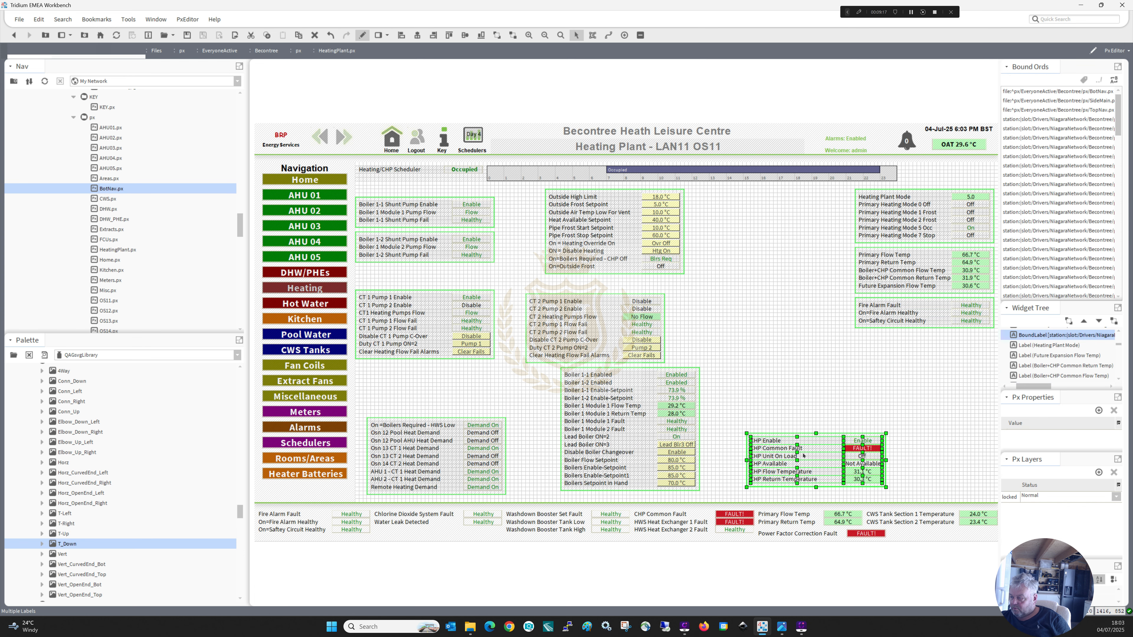
pyautogui.moveTo(812, 443); pyautogui.dragTo(921, 341)
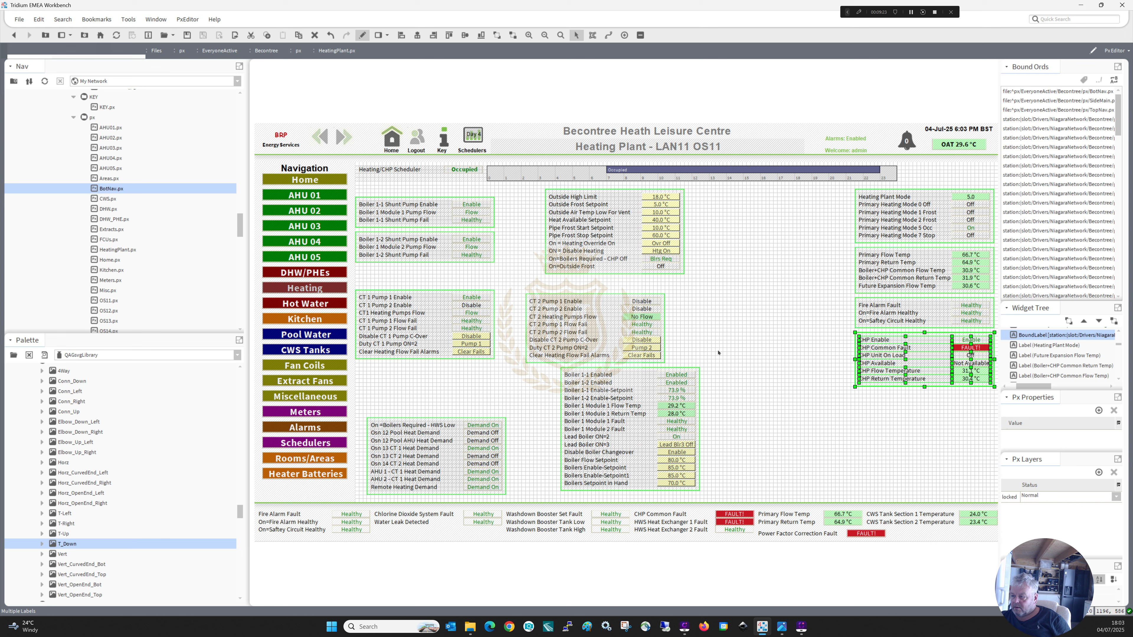
# Move the boiler block alongside the Heating Plant Mode column and place the CT 2 block beneath the CHP block.
pyautogui.moveTo(719, 349); pyautogui.dragTo(551, 505)
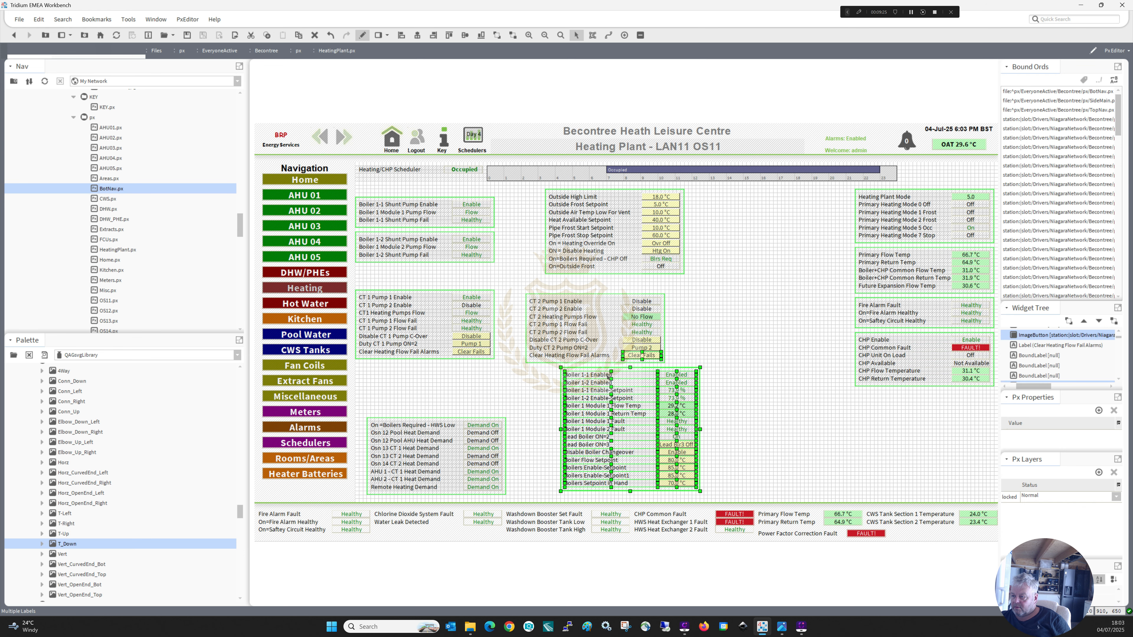
pyautogui.moveTo(606, 376); pyautogui.dragTo(871, 404)
pyautogui.click(739, 400)
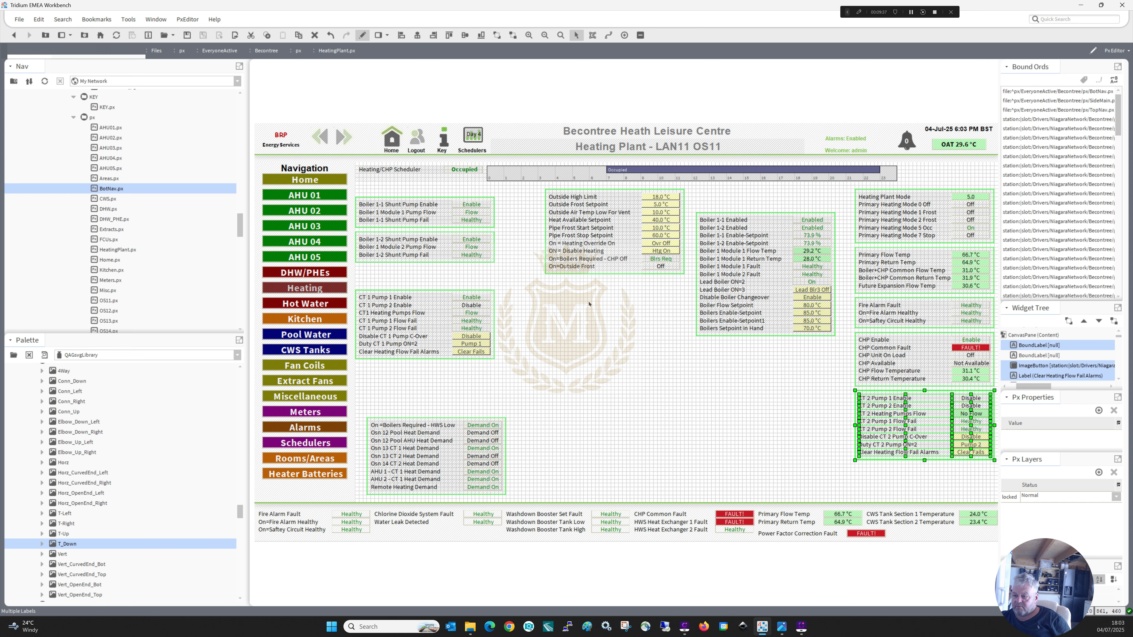
# Stack the heat demand and CT 1 blocks beneath the boiler block, and place both shunt pump blocks beside CT 1.
pyautogui.moveTo(527, 409); pyautogui.dragTo(362, 509)
pyautogui.moveTo(449, 425); pyautogui.dragTo(777, 343)
pyautogui.moveTo(529, 380); pyautogui.dragTo(343, 279)
pyautogui.moveTo(514, 403); pyautogui.dragTo(719, 433)
pyautogui.moveTo(524, 276); pyautogui.dragTo(357, 200)
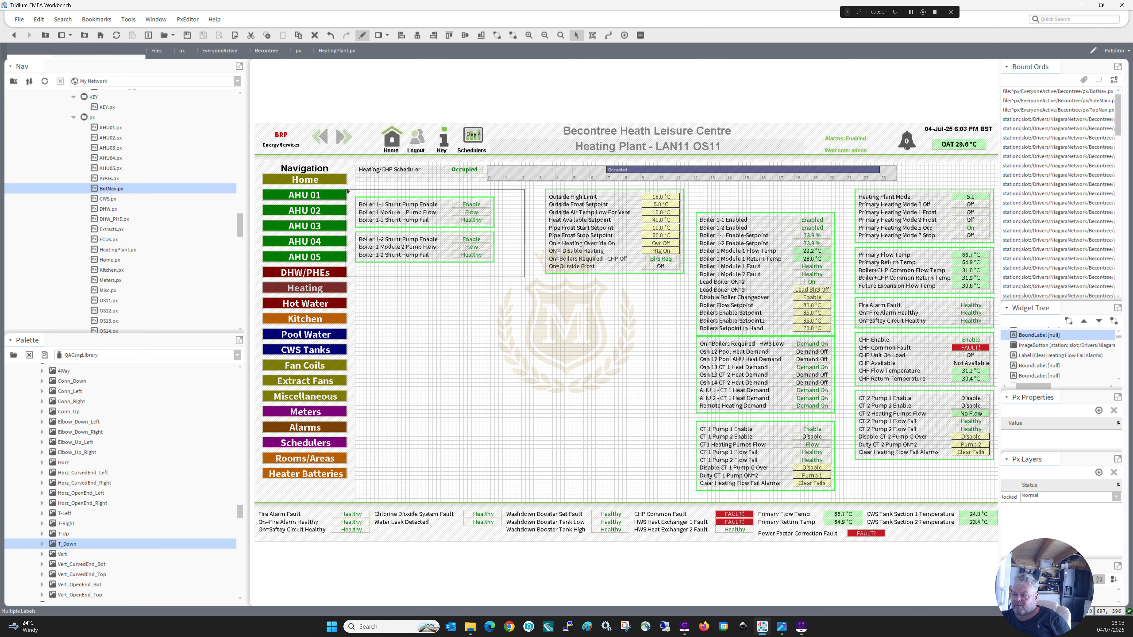
pyautogui.moveTo(464, 255); pyautogui.dragTo(658, 488)
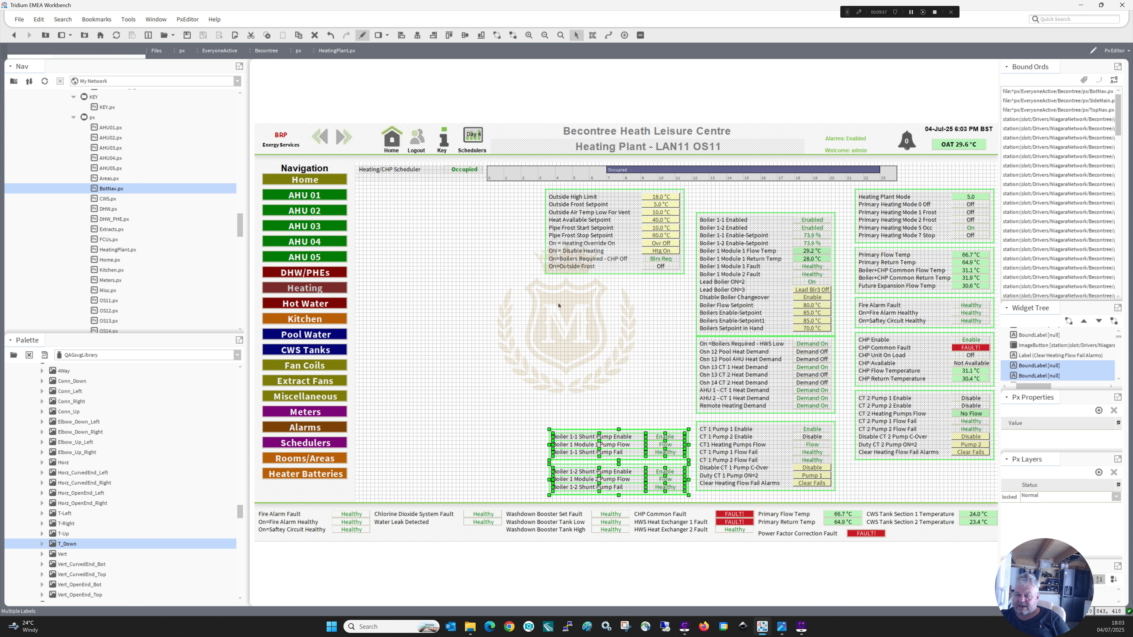
# Collapse the palette's Dampers, Duct, Fans and Sensors folders under Air Systems, plus the Water Systems and UI_Misc folders.
pyautogui.moveTo(239, 512); pyautogui.dragTo(236, 373)
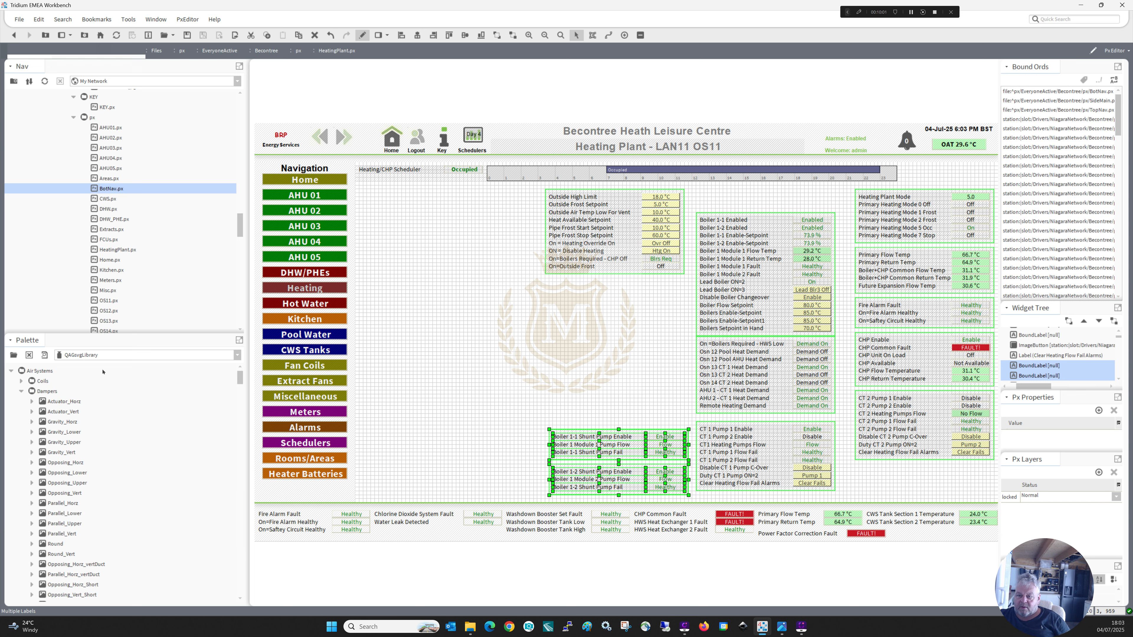
pyautogui.click(22, 392)
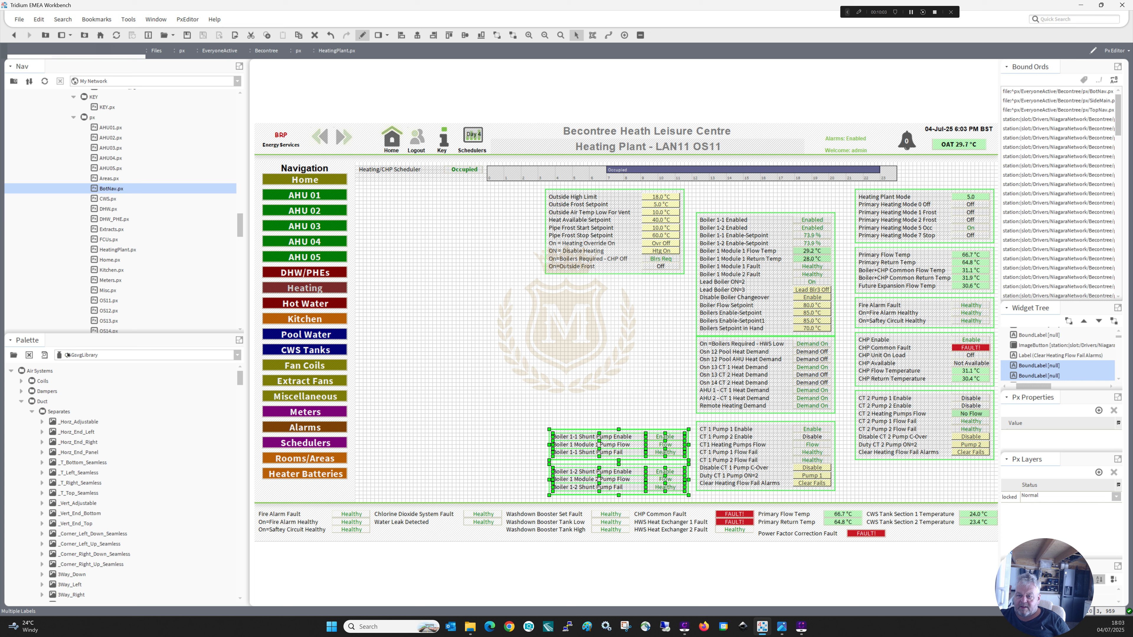
pyautogui.click(21, 402)
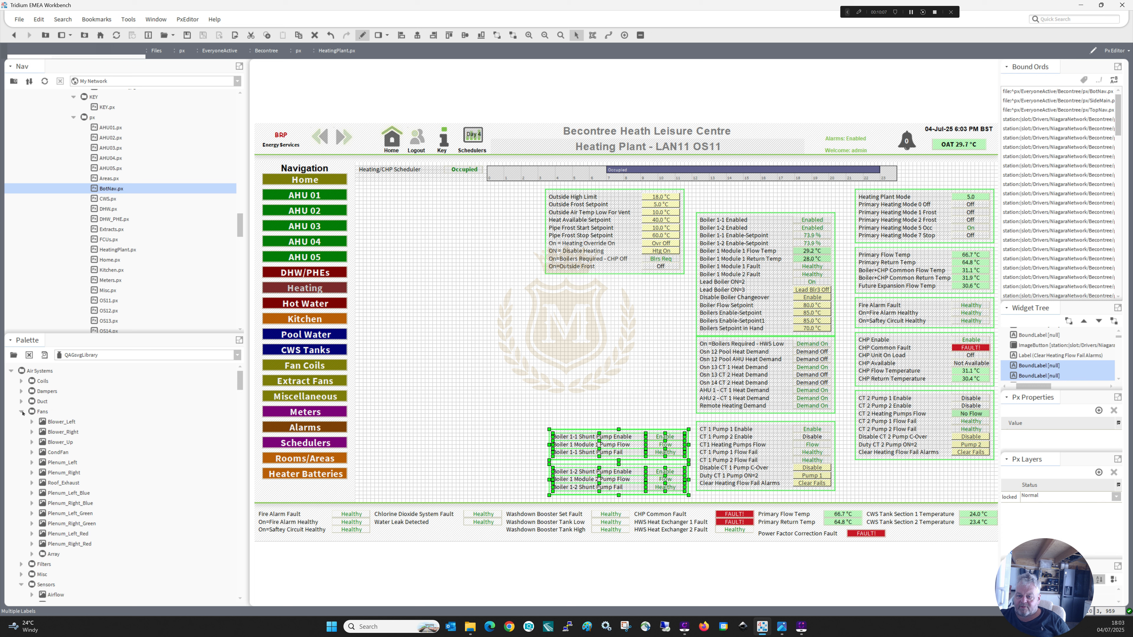
pyautogui.click(22, 412)
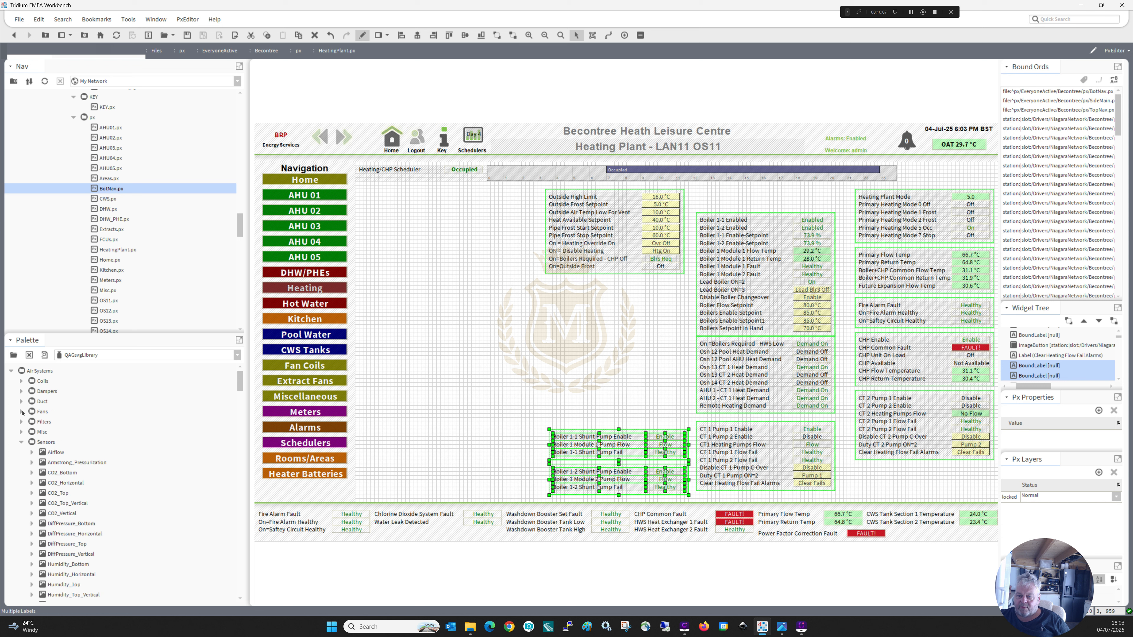
pyautogui.click(21, 443)
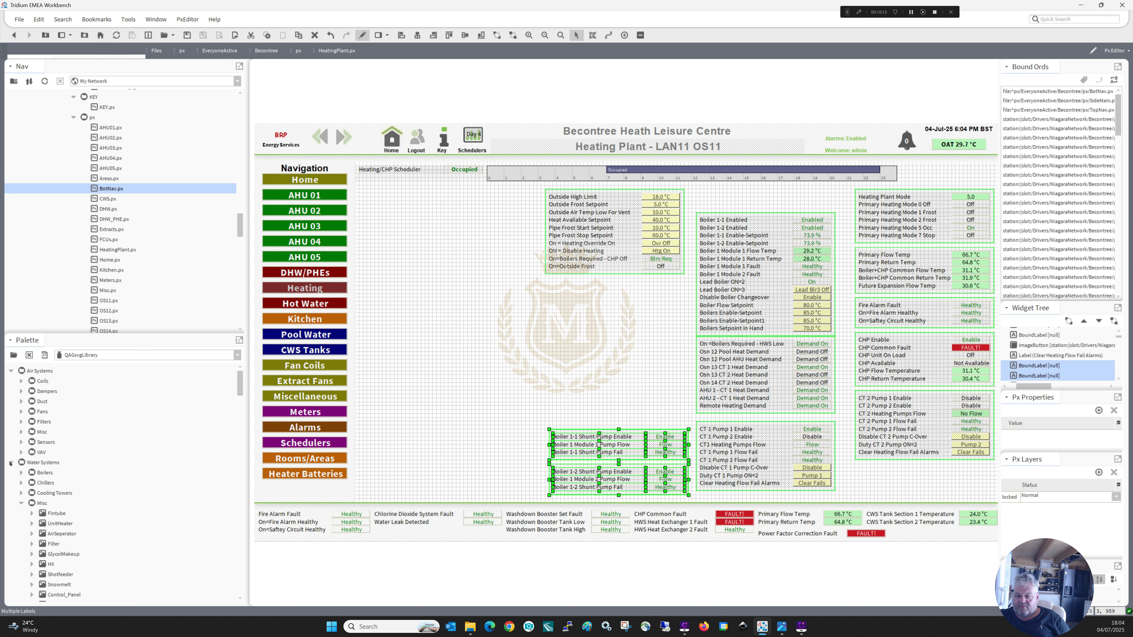
pyautogui.click(11, 463)
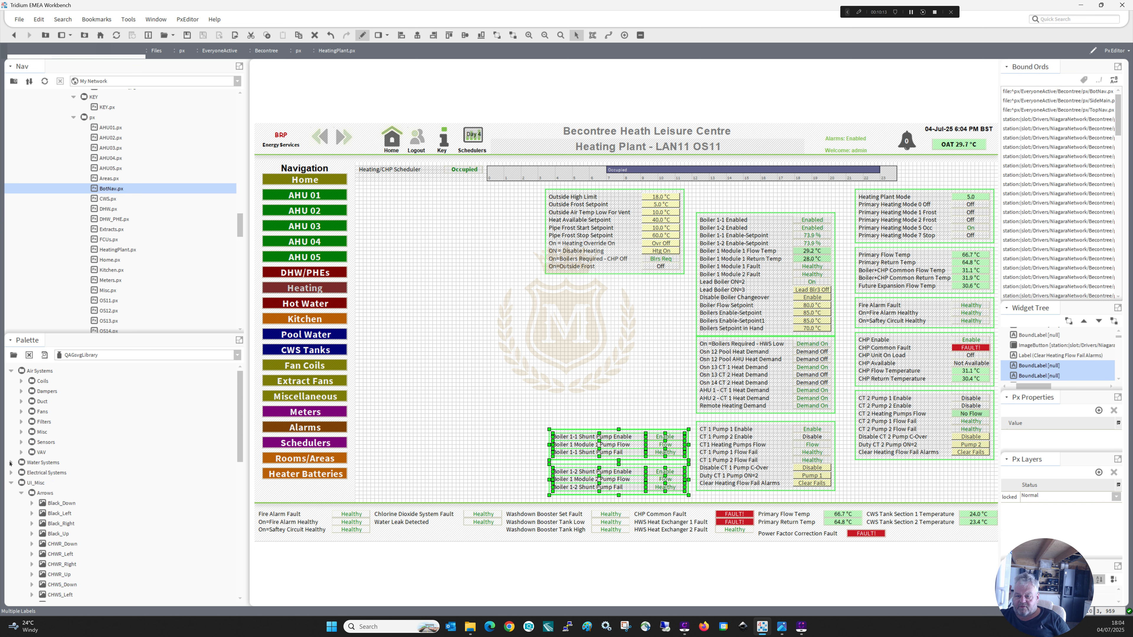
pyautogui.click(12, 483)
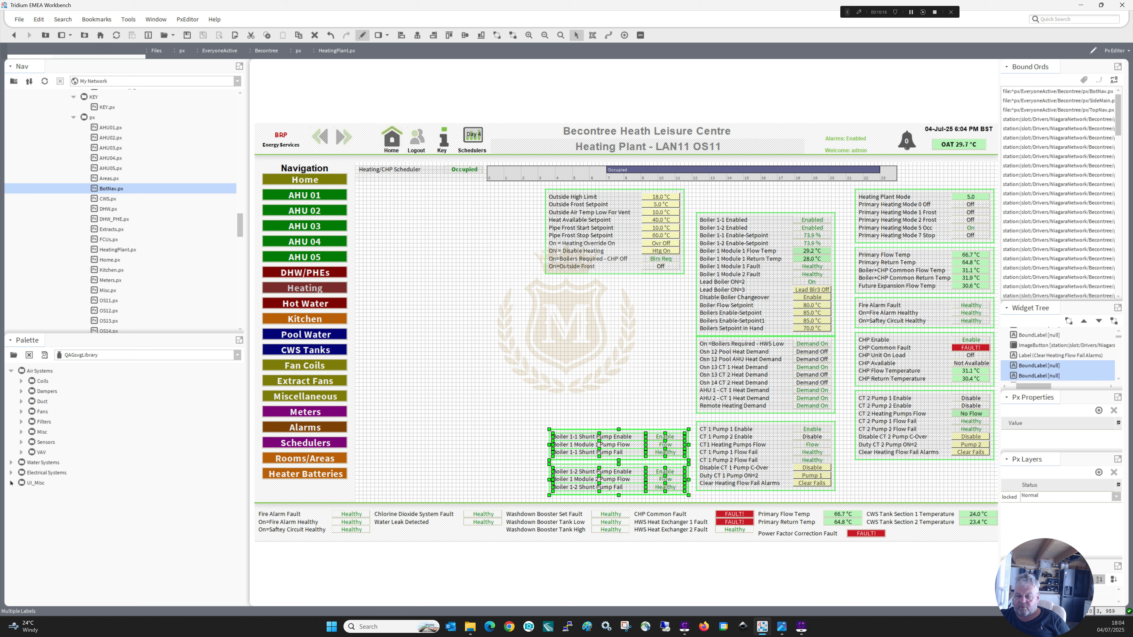
# Place the Remeha boiler picture from the Water Systems Boilers palette folder in the empty canvas area beside the crest.
pyautogui.click(10, 463)
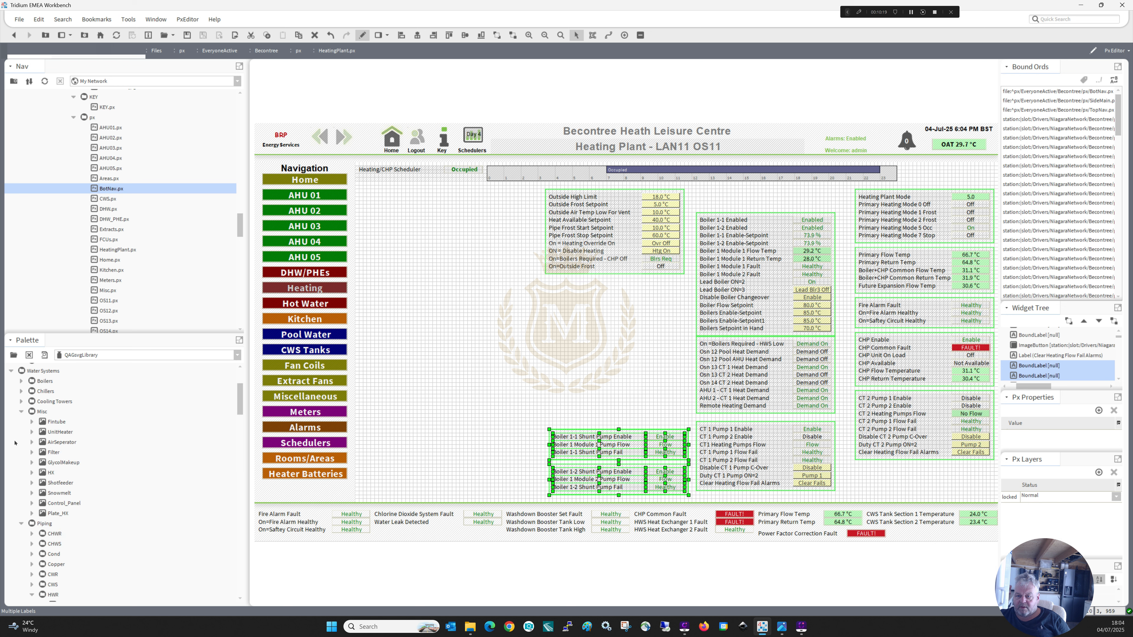
pyautogui.click(21, 381)
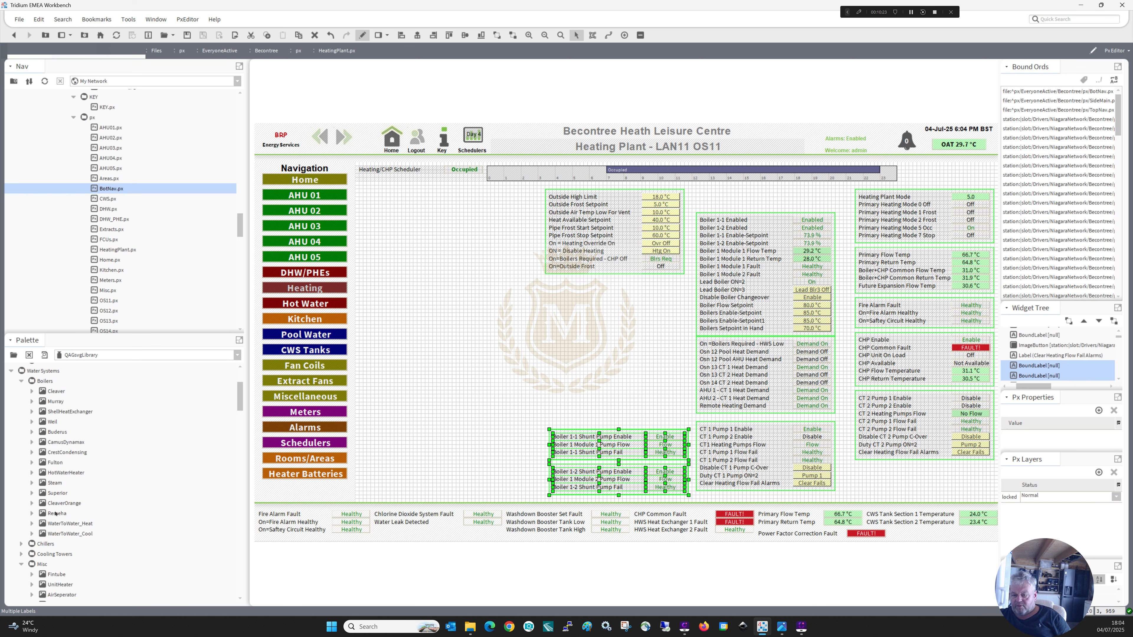
pyautogui.click(55, 515)
pyautogui.moveTo(55, 515); pyautogui.dragTo(417, 282)
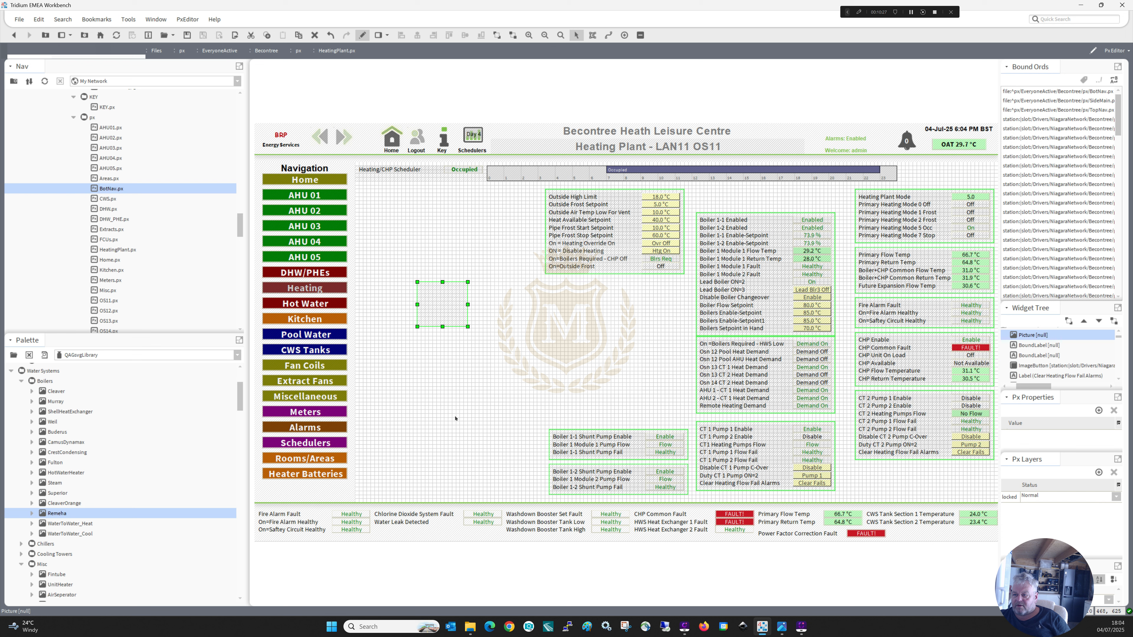
pyautogui.click(451, 382)
pyautogui.click(437, 310)
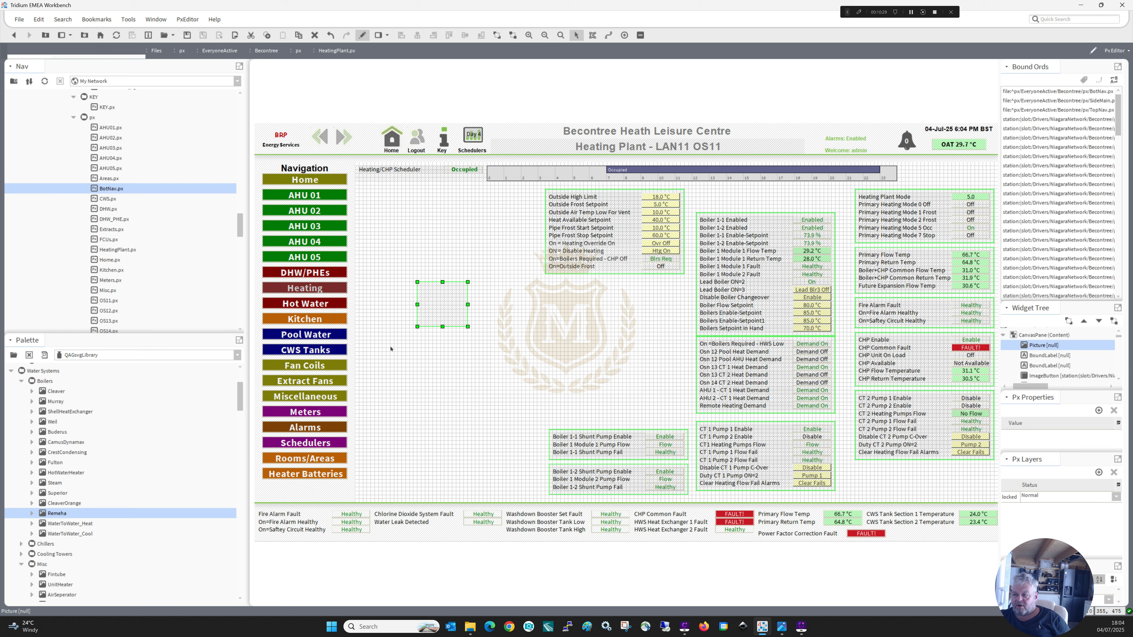
pyautogui.click(446, 392)
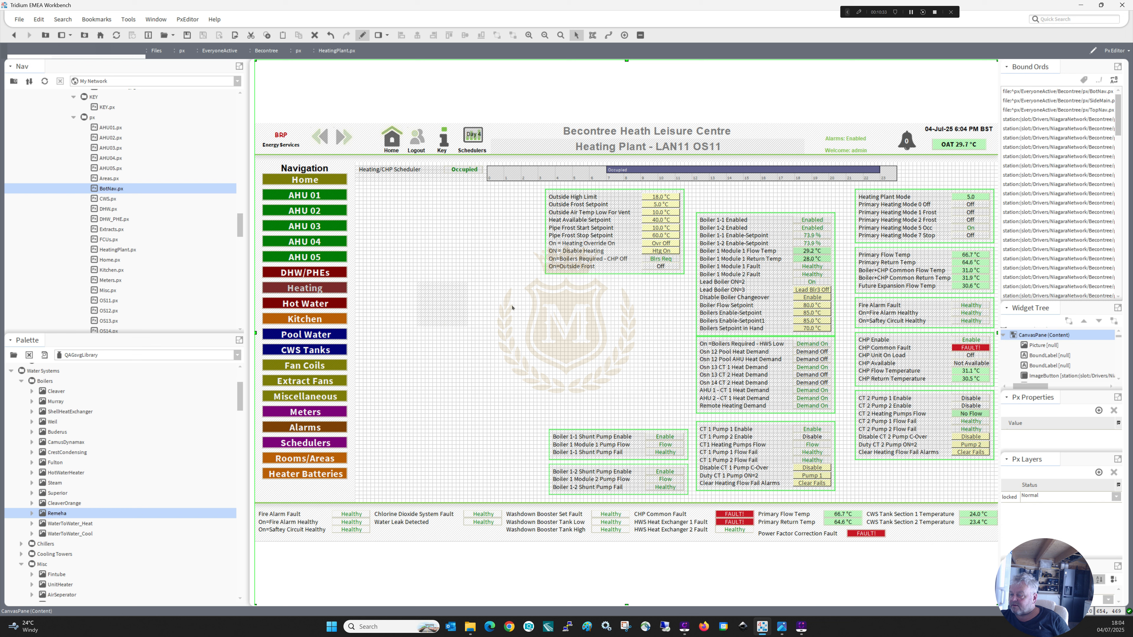
# Send the boiler block's border to the back so its value labels can be selected.
pyautogui.click(809, 221)
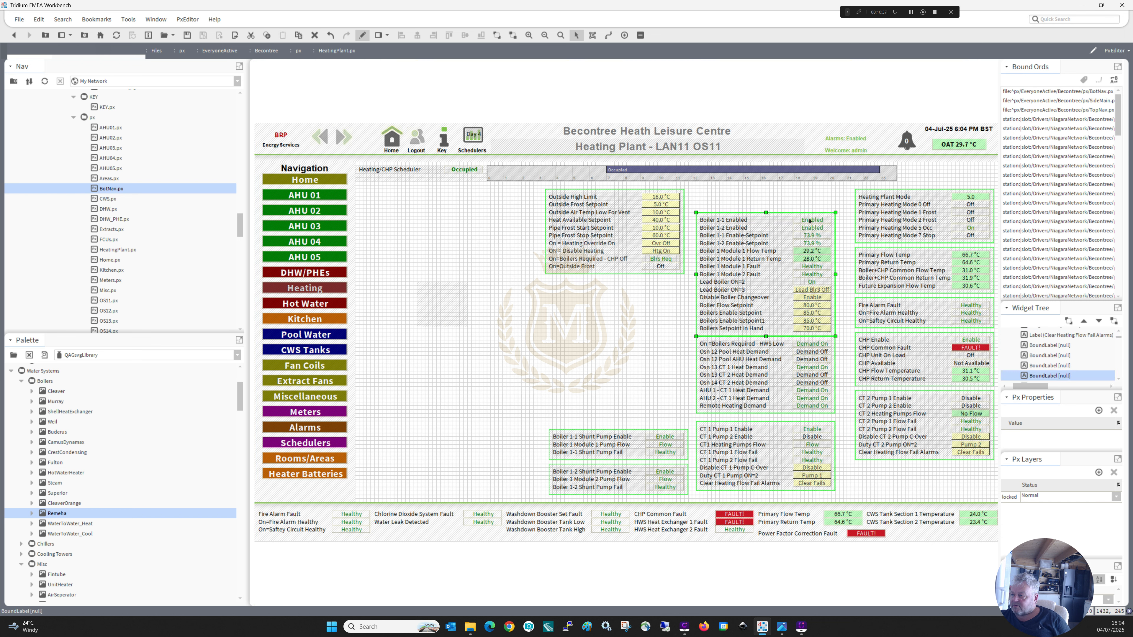
pyautogui.rightClick(833, 315)
pyautogui.moveTo(875, 429)
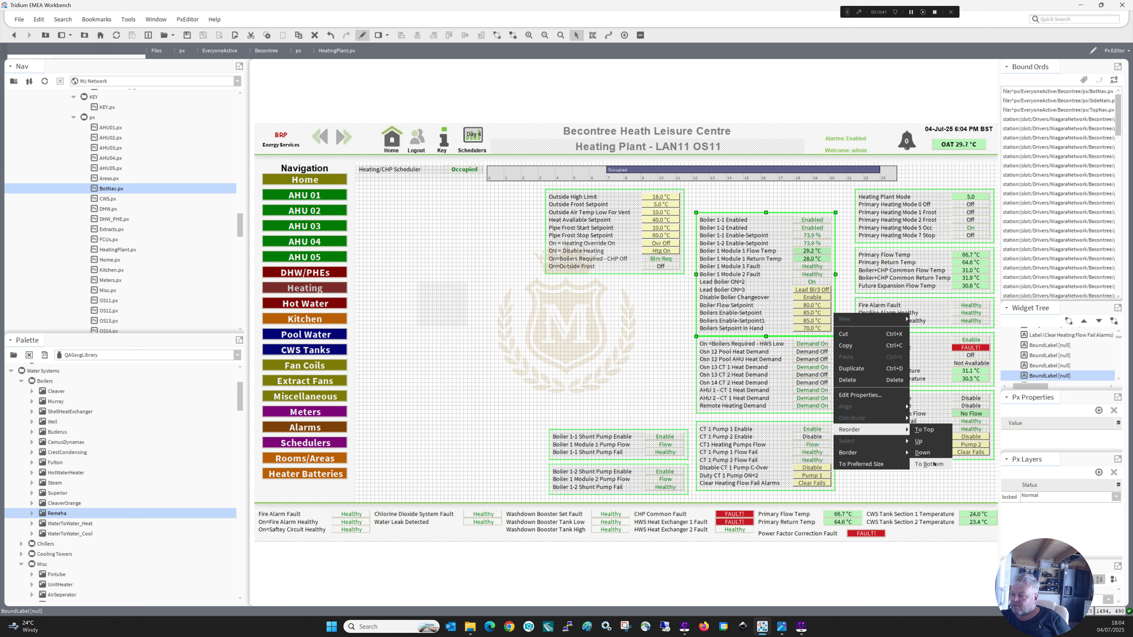
pyautogui.click(929, 464)
# Copy the point ord from the binding of the Boiler 1-1 Enabled value label.
pyautogui.click(811, 221)
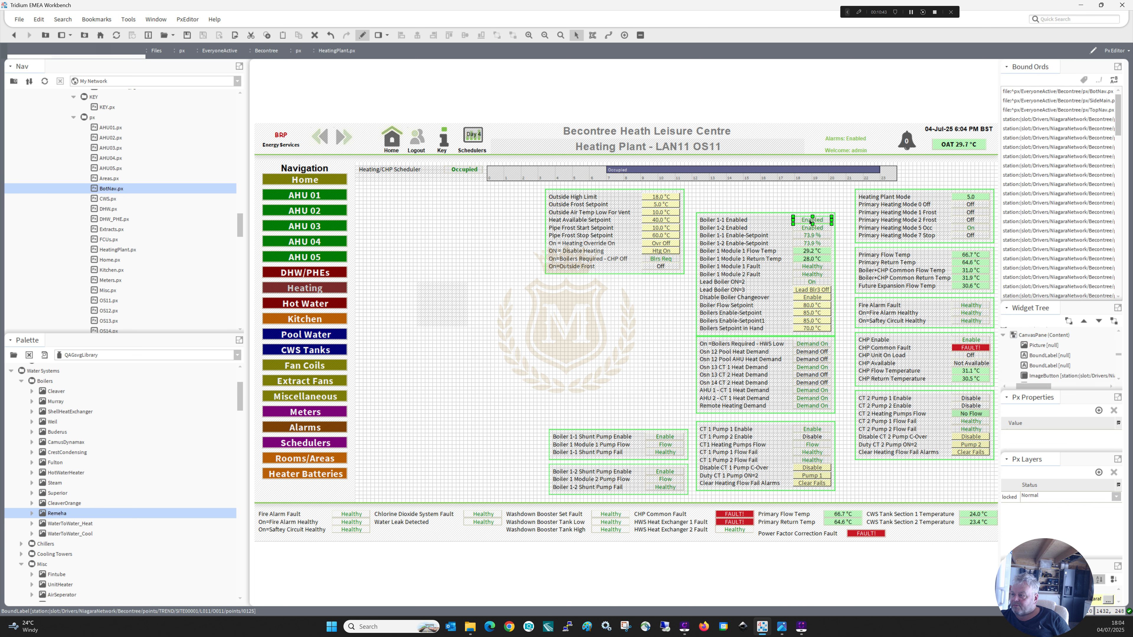
pyautogui.doubleClick(811, 221)
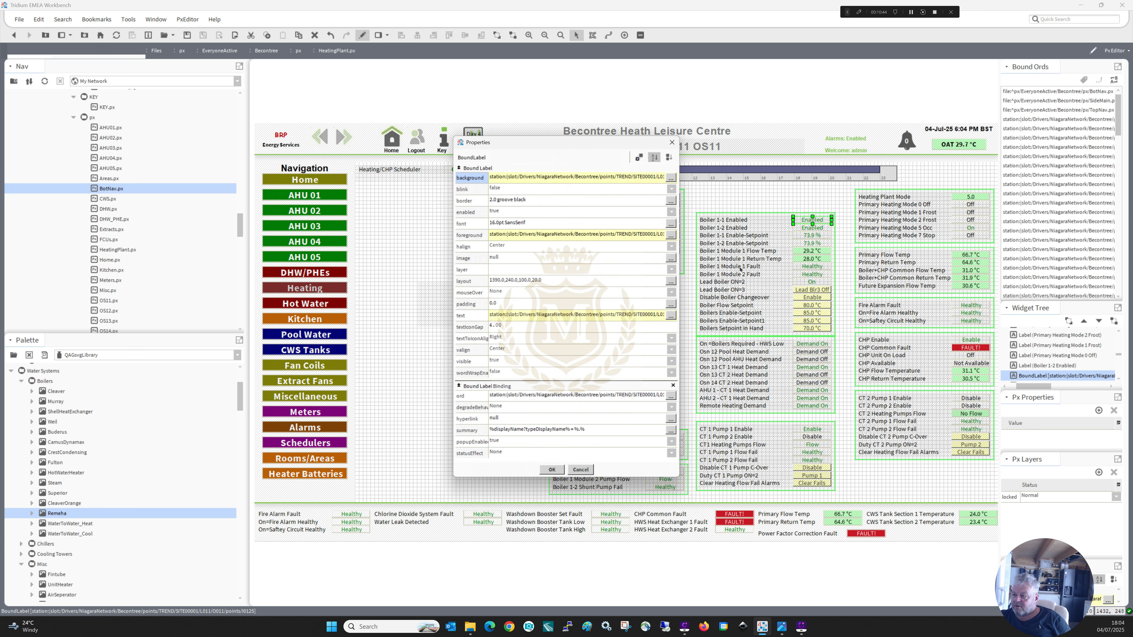
pyautogui.click(639, 396)
pyautogui.hotkey('ctrl', 'c')
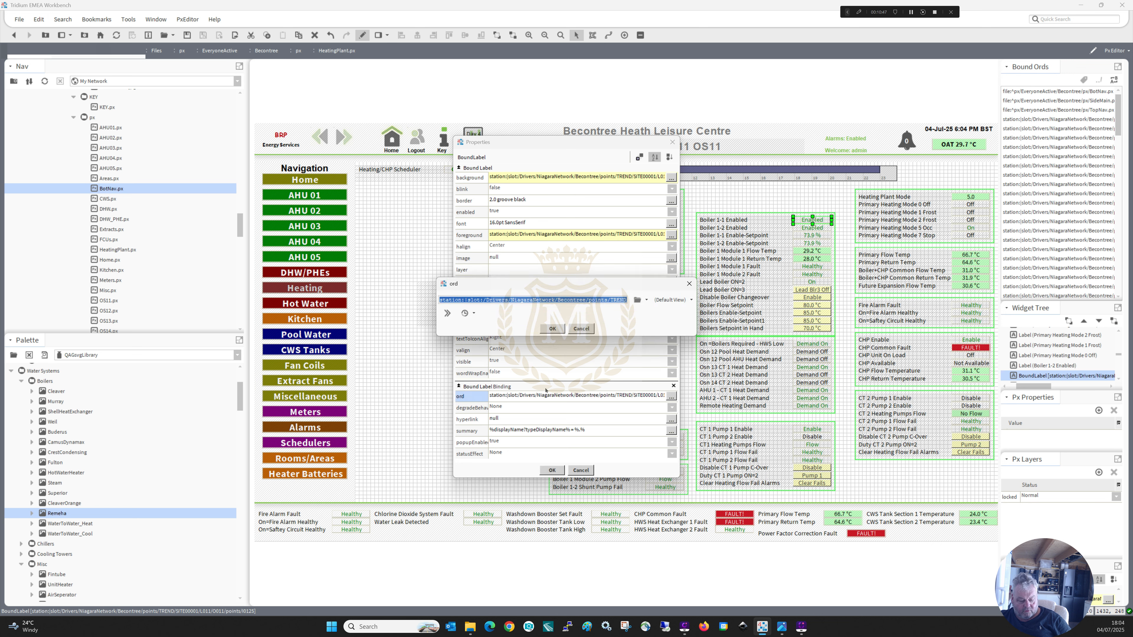
pyautogui.click(553, 329)
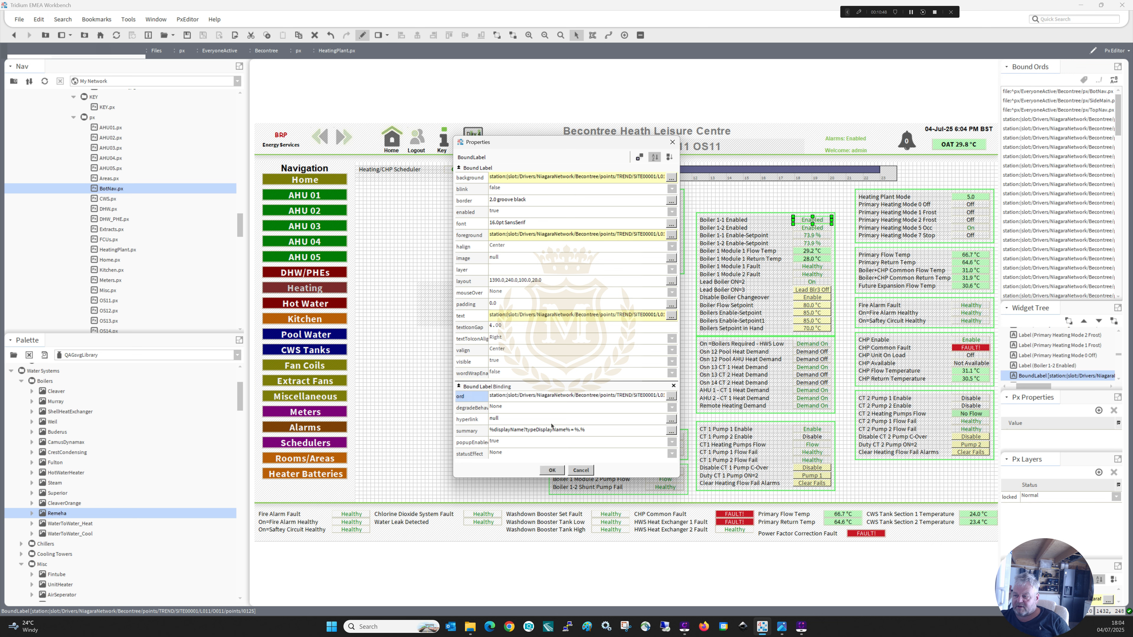
pyautogui.click(551, 471)
# Bind the Remeha boiler picture to the copied Boiler 1-1 Enabled ord and move it beneath the Heating/CHP Scheduler label.
pyautogui.doubleClick(442, 310)
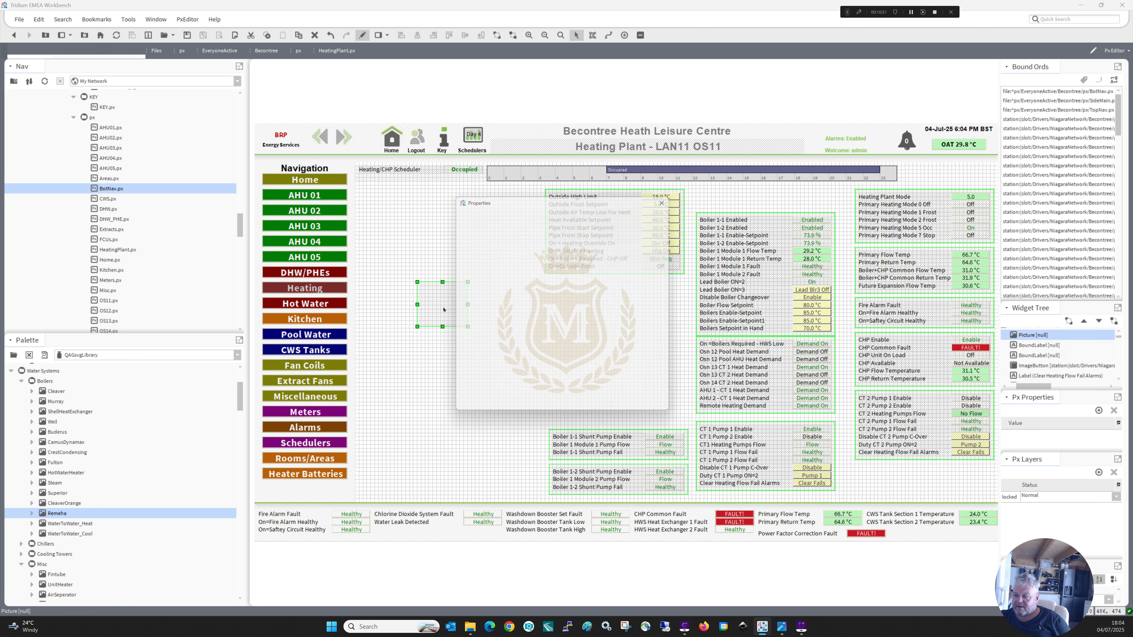
pyautogui.doubleClick(529, 353)
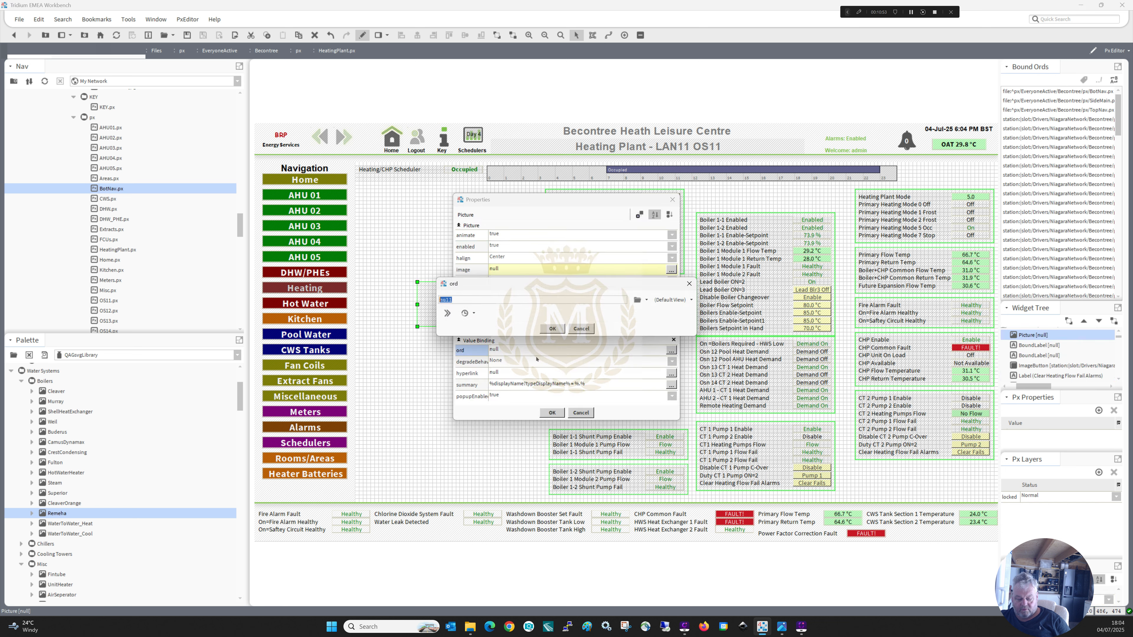
pyautogui.hotkey('ctrl', 'v')
pyautogui.click(551, 329)
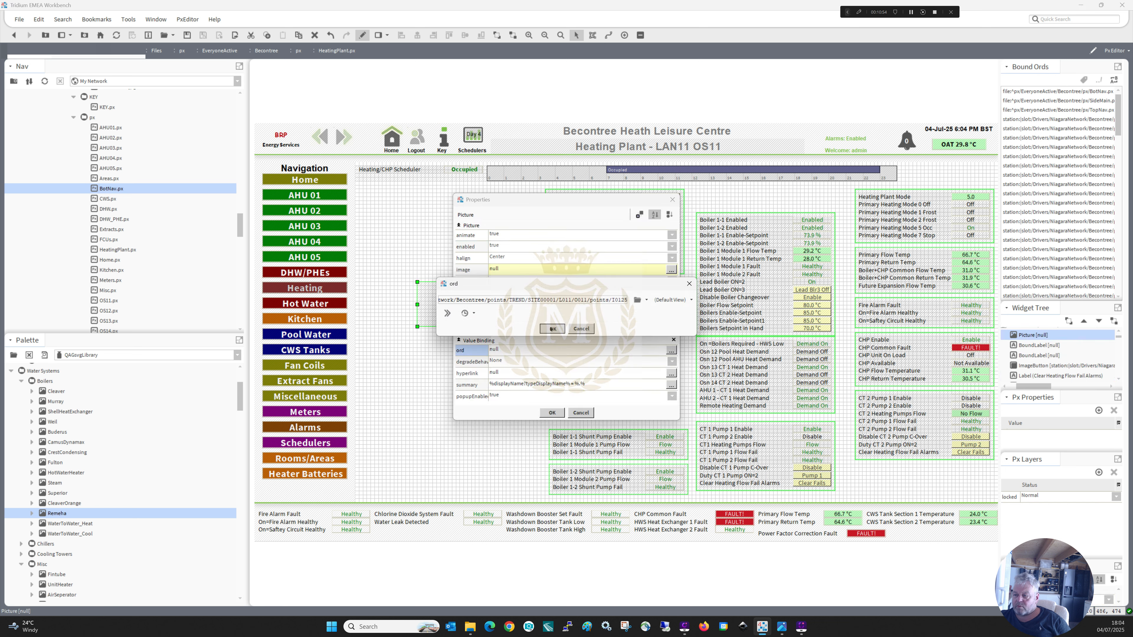
pyautogui.click(552, 412)
pyautogui.moveTo(427, 301); pyautogui.dragTo(396, 212)
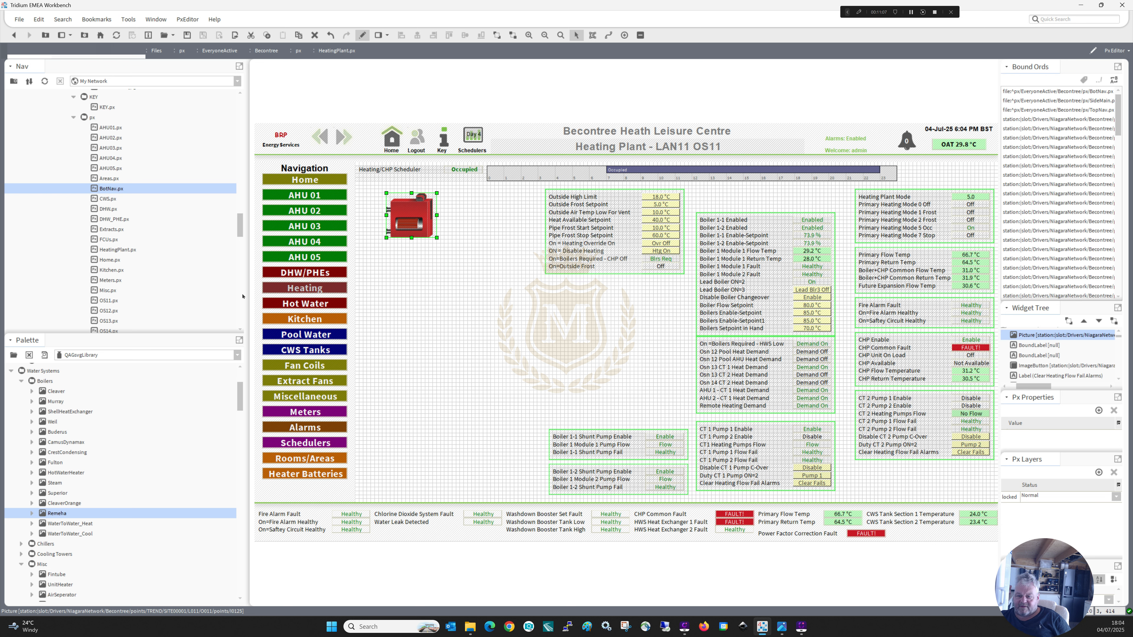
# Add the CleaverOrange boiler picture, bind it to the copied Boiler 1-1 Enabled ord, and position it directly below the red Remeha boiler.
pyautogui.moveTo(66, 503); pyautogui.dragTo(404, 305)
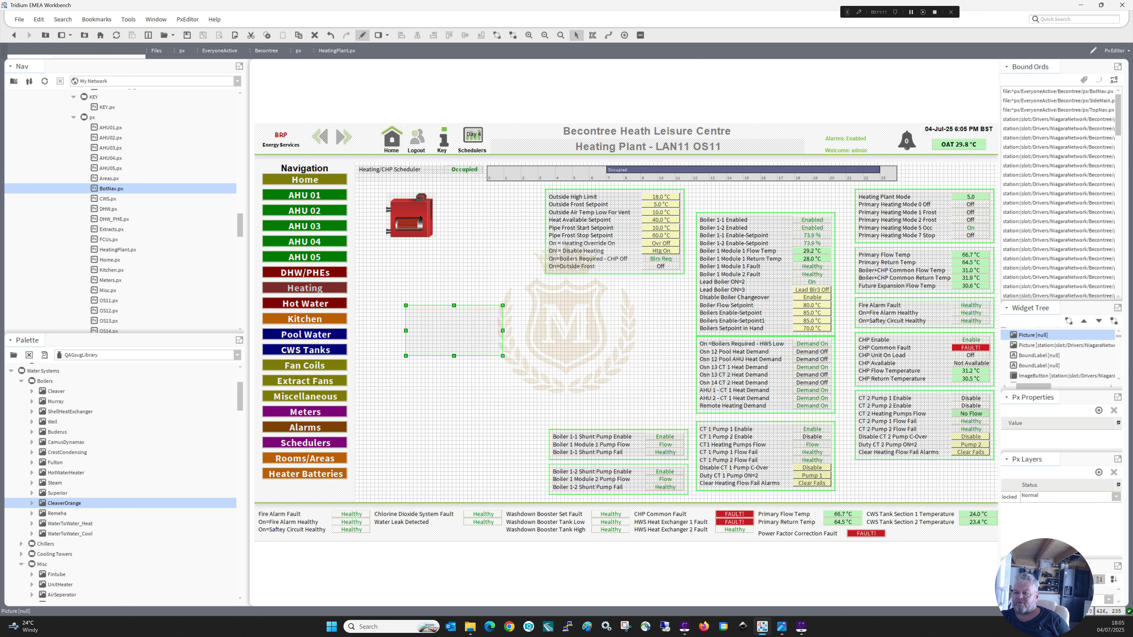
pyautogui.doubleClick(419, 217)
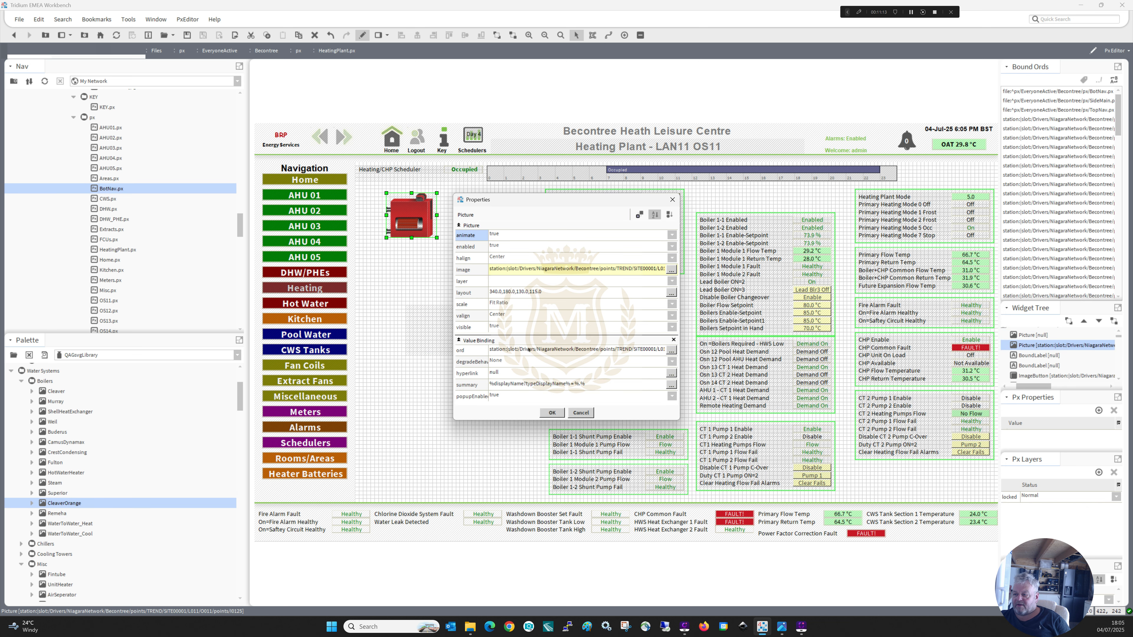
pyautogui.press('Escape')
pyautogui.doubleClick(461, 340)
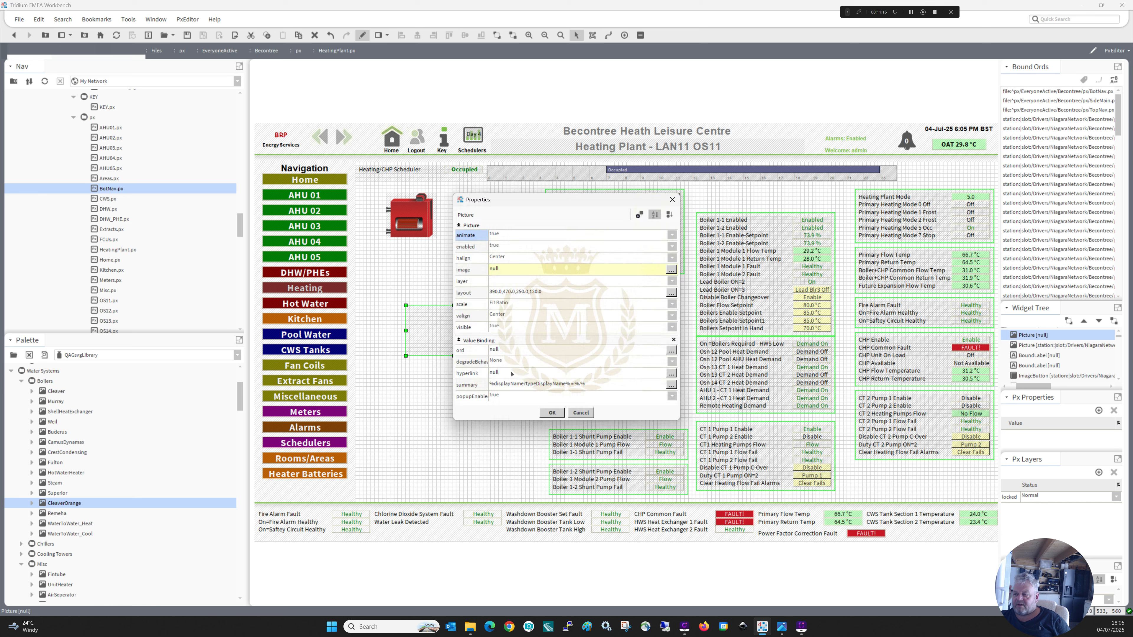
pyautogui.doubleClick(531, 351)
pyautogui.hotkey('ctrl', 'v')
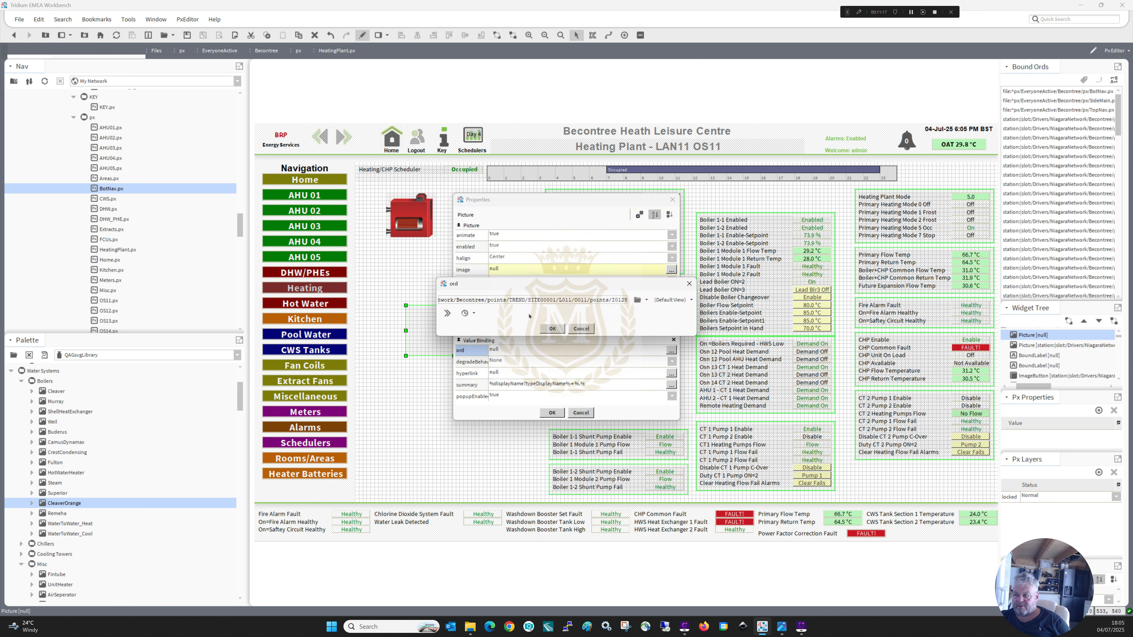
pyautogui.click(552, 329)
pyautogui.click(552, 412)
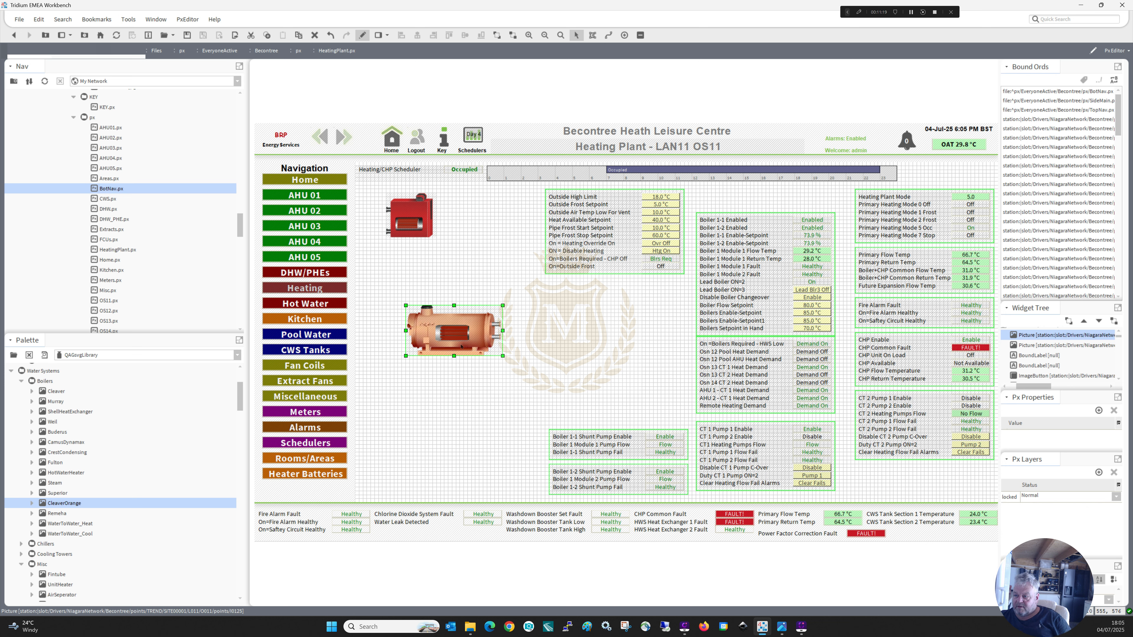
pyautogui.moveTo(444, 327); pyautogui.dragTo(423, 289)
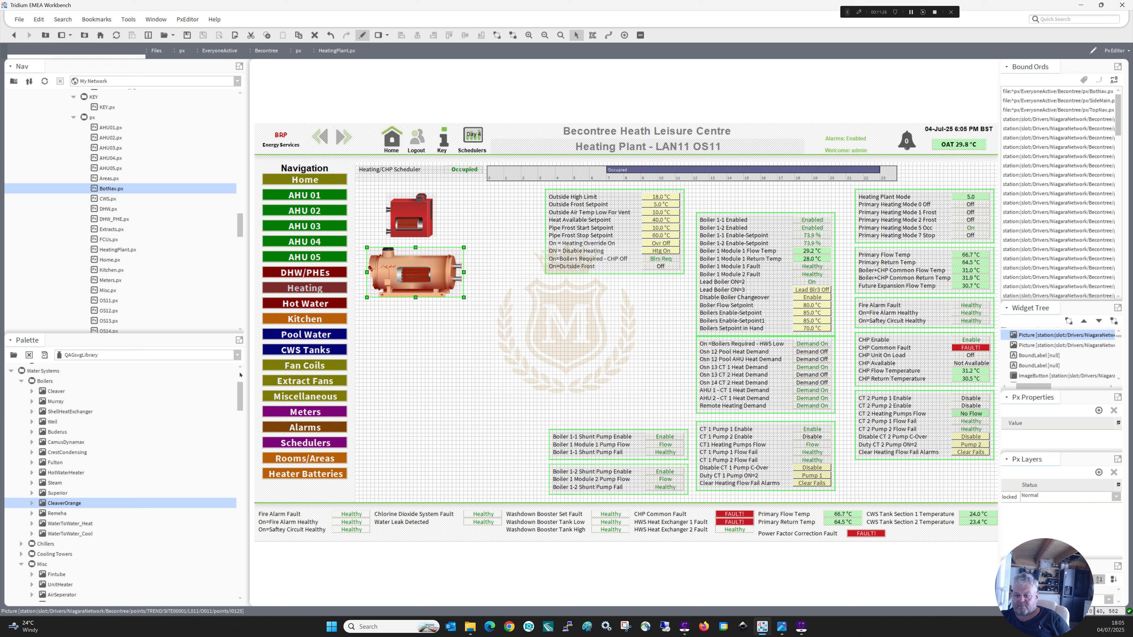
# Add the Superior boiler picture, bind it to the copied Boiler 1-1 Enabled ord, and position it below the orange boiler.
pyautogui.moveTo(61, 494); pyautogui.dragTo(406, 334)
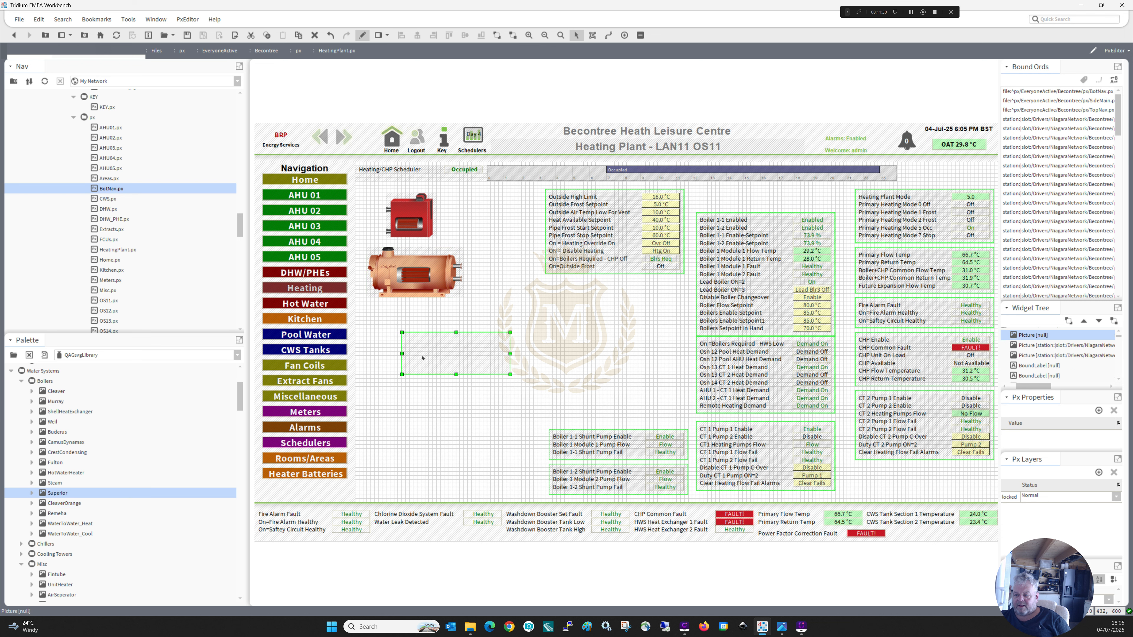
pyautogui.doubleClick(422, 357)
pyautogui.doubleClick(510, 350)
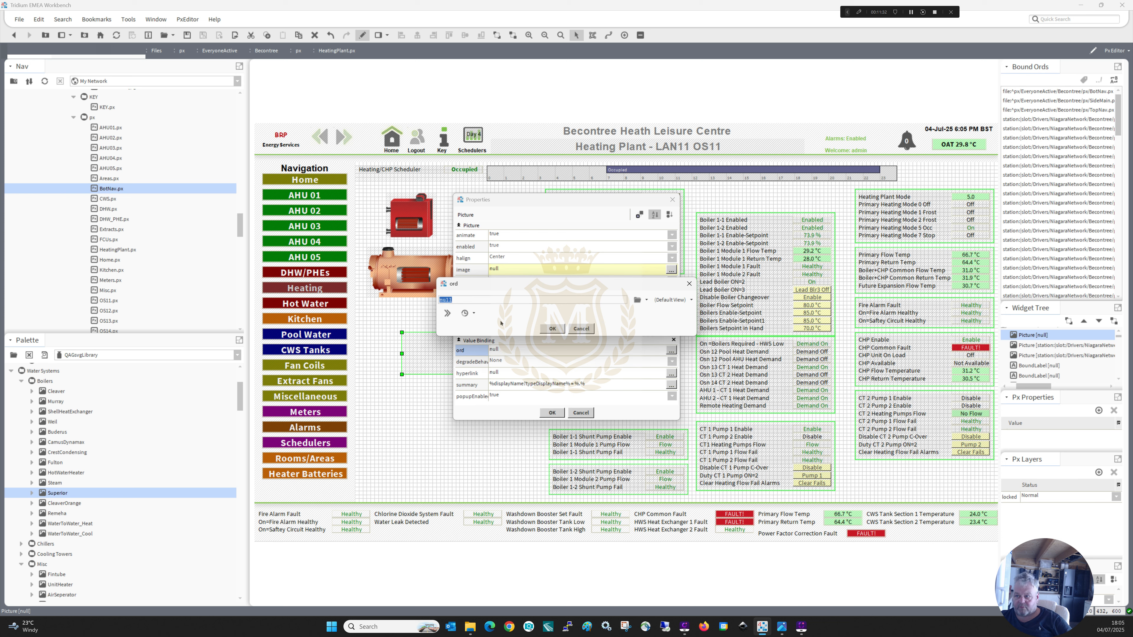
pyautogui.hotkey('ctrl', 'v')
pyautogui.click(552, 329)
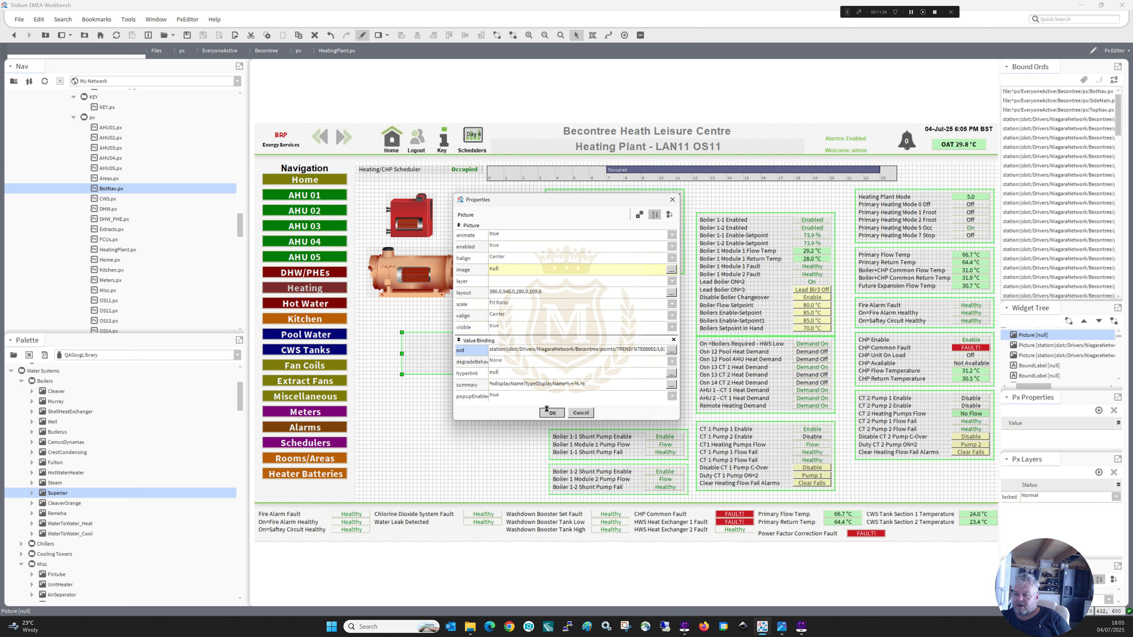
pyautogui.click(551, 413)
pyautogui.moveTo(445, 353); pyautogui.dragTo(411, 327)
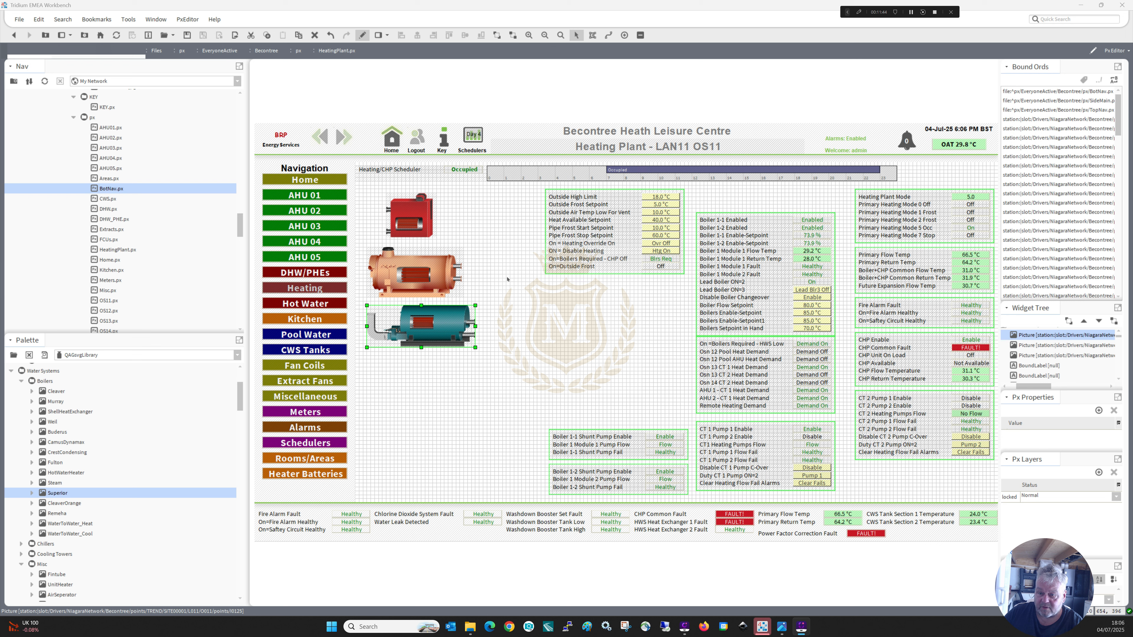
# Add the Cleaver boiler picture, bind it to the copied Boiler 1-1 Enabled ord, and position it below the teal Superior boiler.
pyautogui.moveTo(52, 392); pyautogui.dragTo(460, 399)
pyautogui.doubleClick(460, 398)
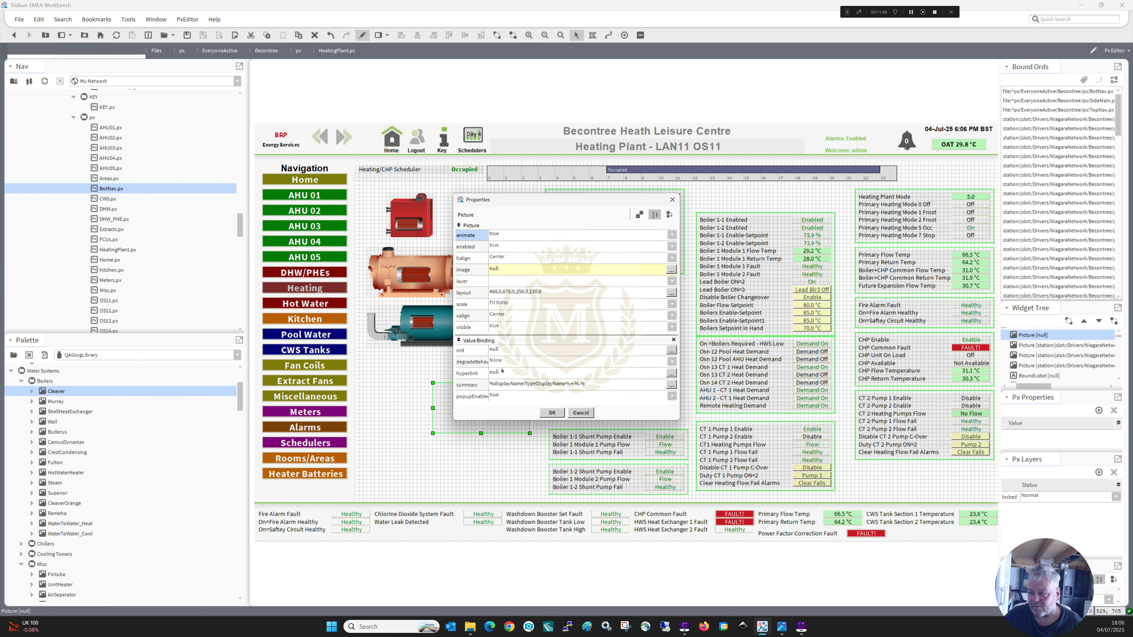
pyautogui.click(529, 351)
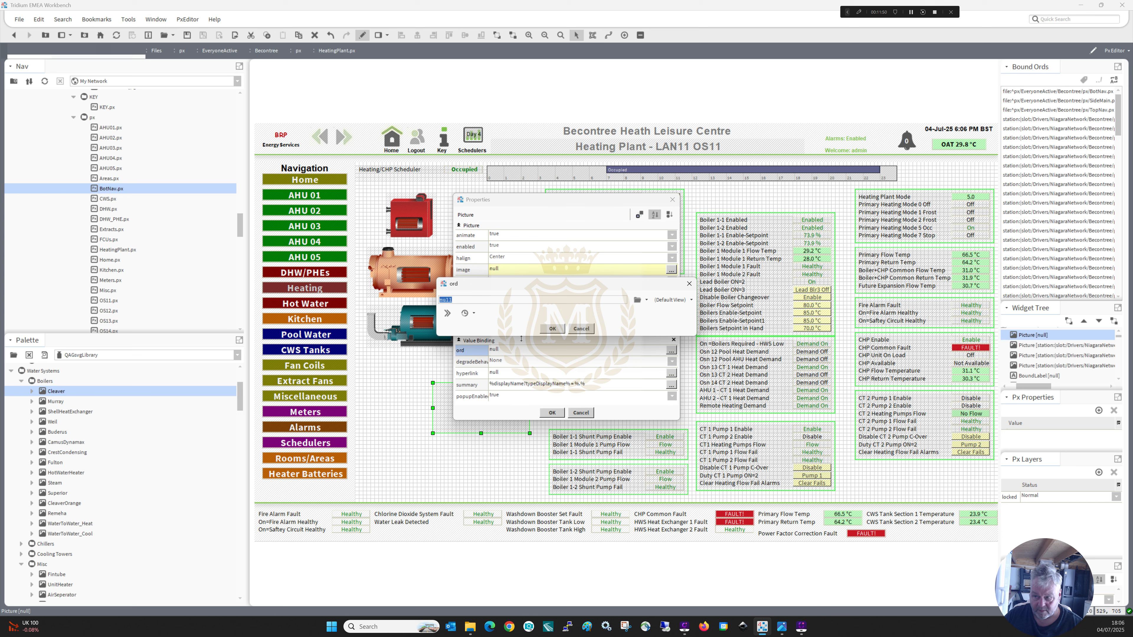
pyautogui.write('station:|slot:/Drivers/NiagaraNetwork/Becontree/points/TREND/SITE00001/L011/O011/points/I0125')
pyautogui.click(553, 329)
pyautogui.click(552, 412)
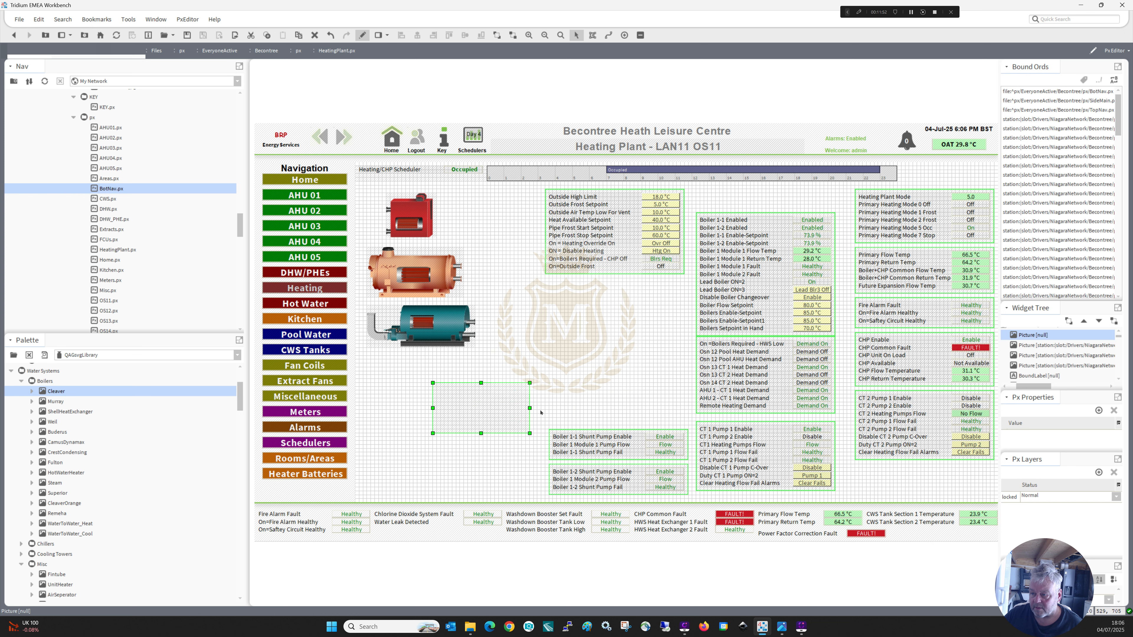
pyautogui.moveTo(484, 419); pyautogui.dragTo(418, 393)
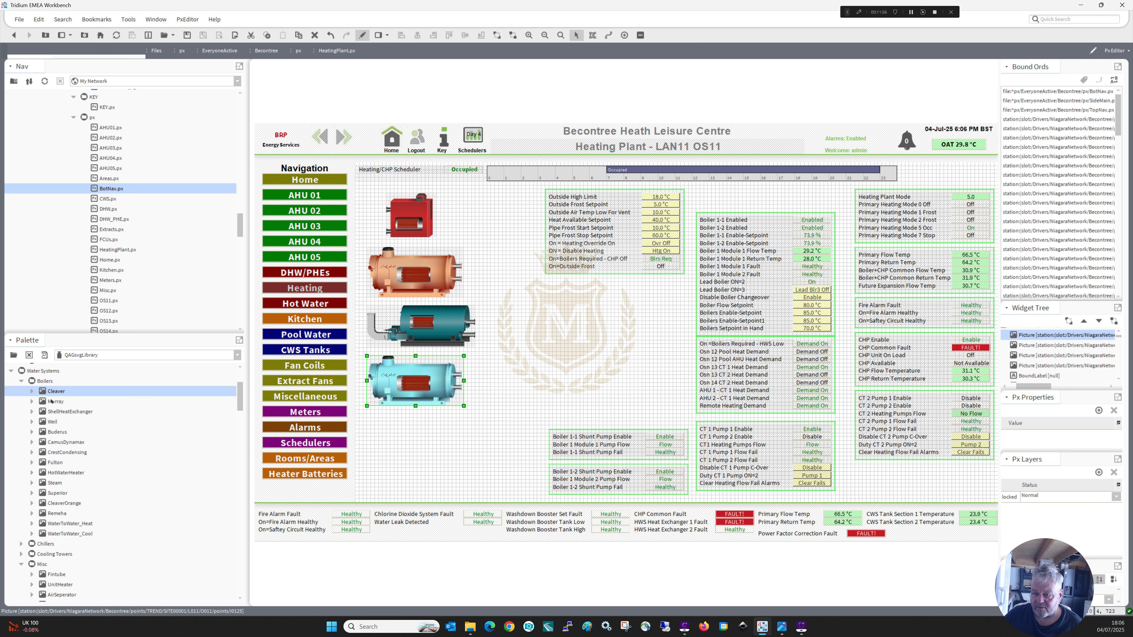
# Add the Murray boiler picture, bind it to the copied Boiler 1-1 Enabled ord, and position it below the light-blue Cleaver boiler.
pyautogui.moveTo(52, 401); pyautogui.dragTo(402, 456)
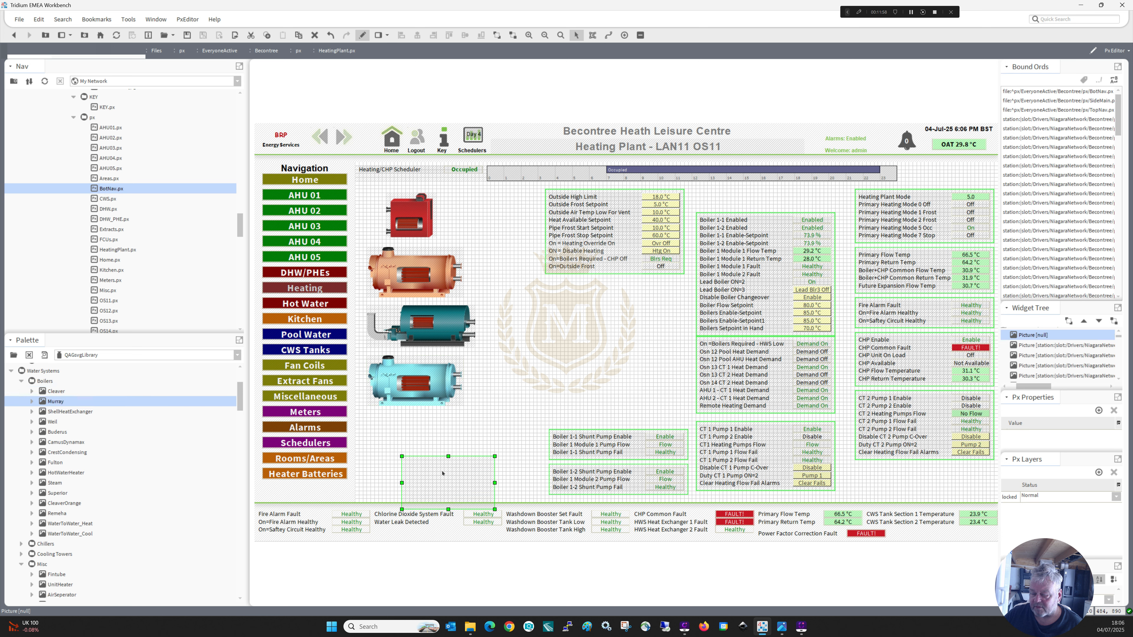
pyautogui.doubleClick(442, 474)
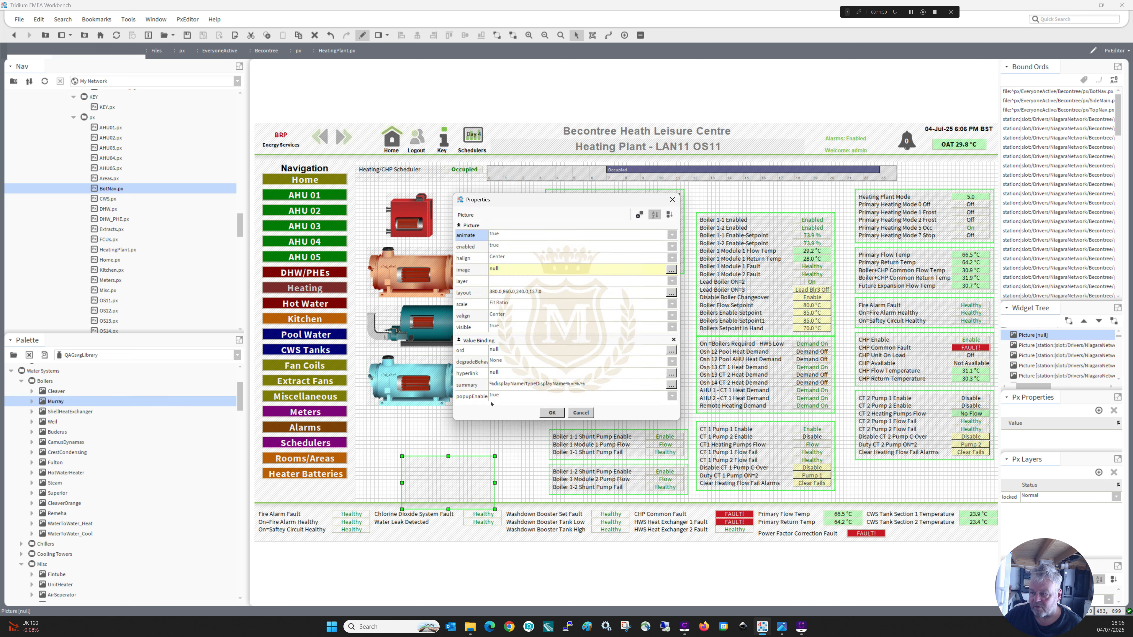
pyautogui.doubleClick(530, 353)
pyautogui.write('station:|slot:/Drivers/NiagaraNetwork/Becontree/points/TREND/SITE00001/L011/O011/points/I0125')
pyautogui.click(553, 329)
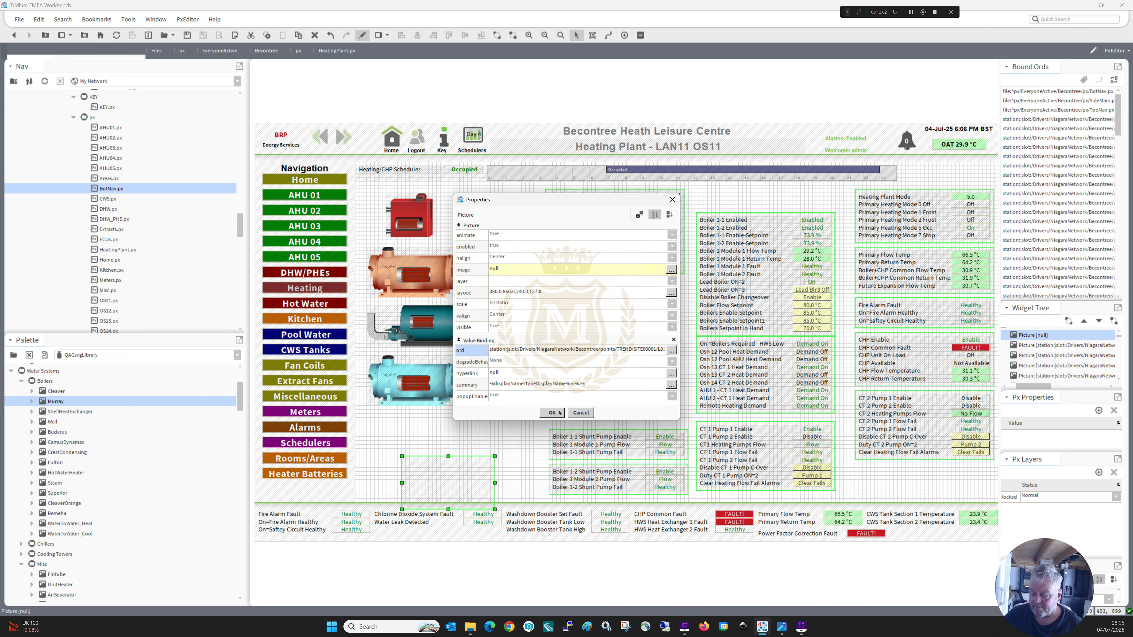
pyautogui.click(558, 410)
pyautogui.moveTo(456, 478); pyautogui.dragTo(426, 432)
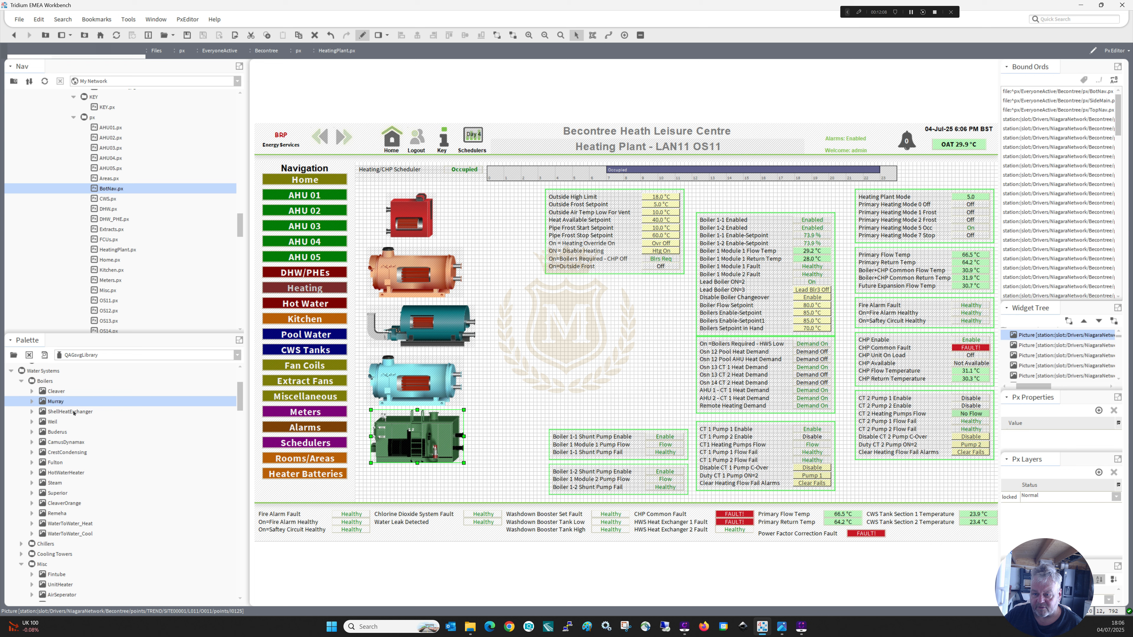
# Add the Weil boiler picture, bind it to the copied Boiler 1-1 Enabled ord, and position it to the right of the Superior boiler.
pyautogui.moveTo(170, 424); pyautogui.dragTo(534, 352)
pyautogui.doubleClick(534, 352)
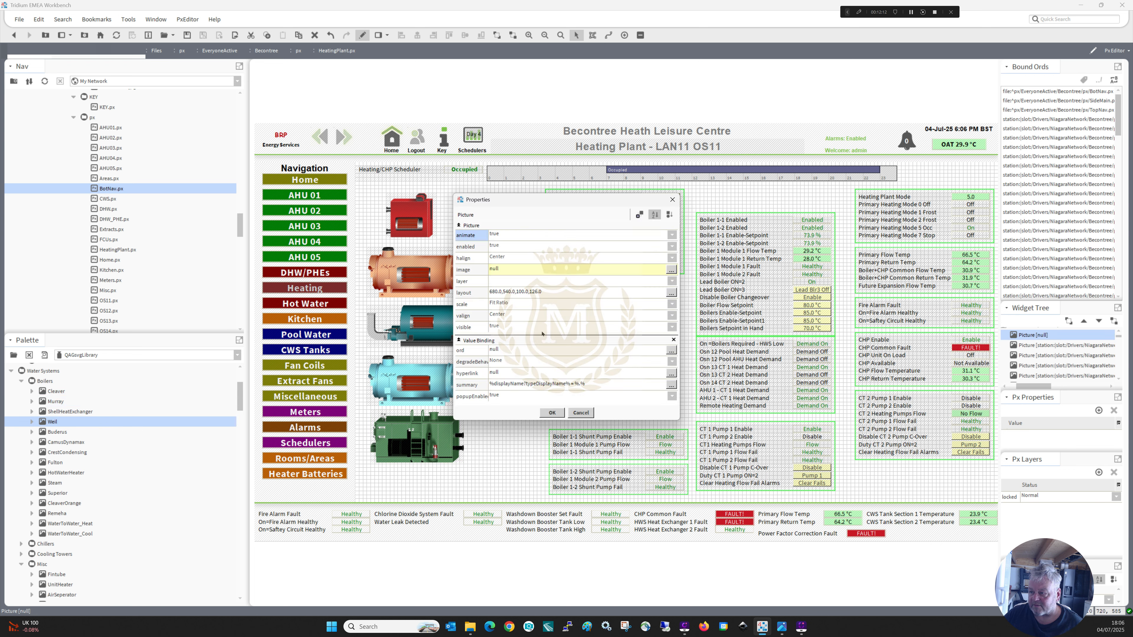
pyautogui.click(557, 352)
pyautogui.hotkey('ctrl', 'v')
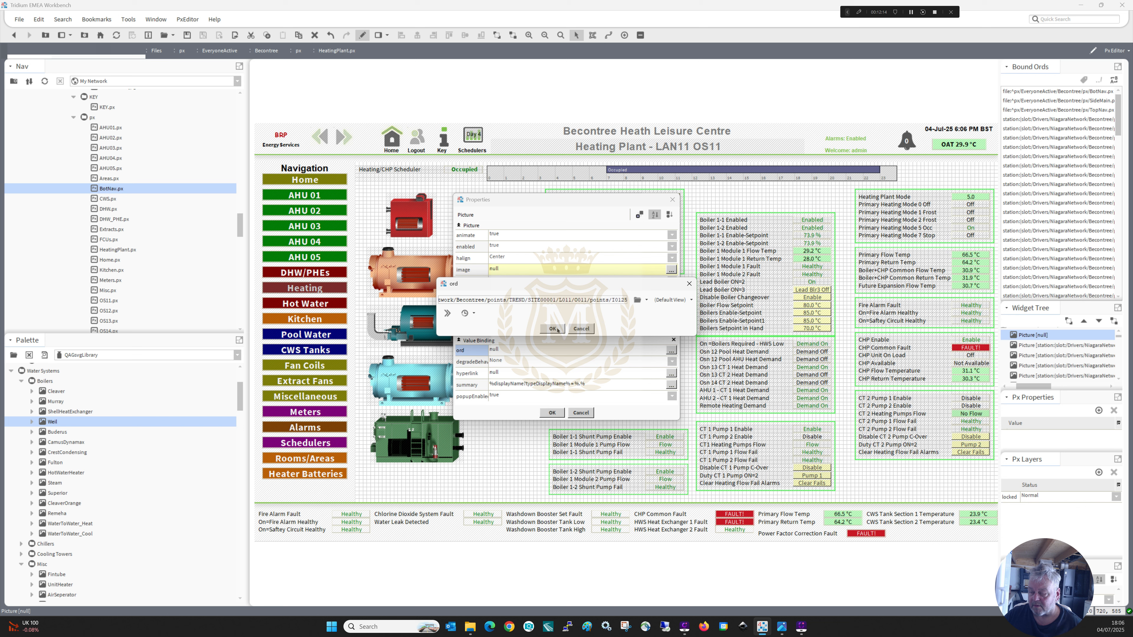
pyautogui.click(554, 329)
pyautogui.click(552, 412)
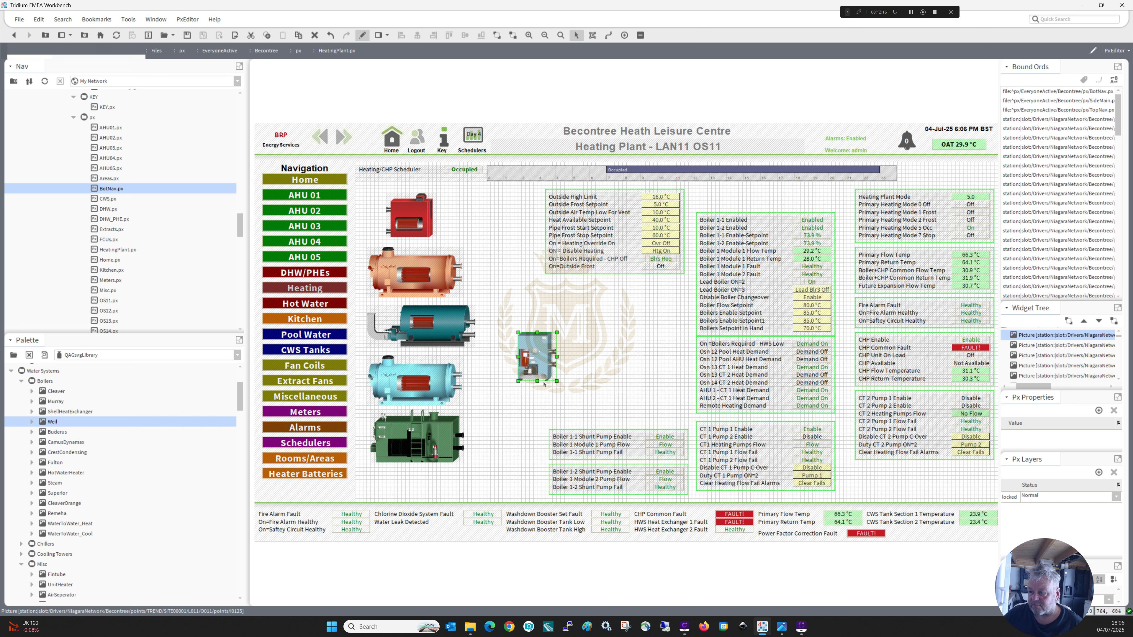
pyautogui.moveTo(544, 383); pyautogui.dragTo(533, 348)
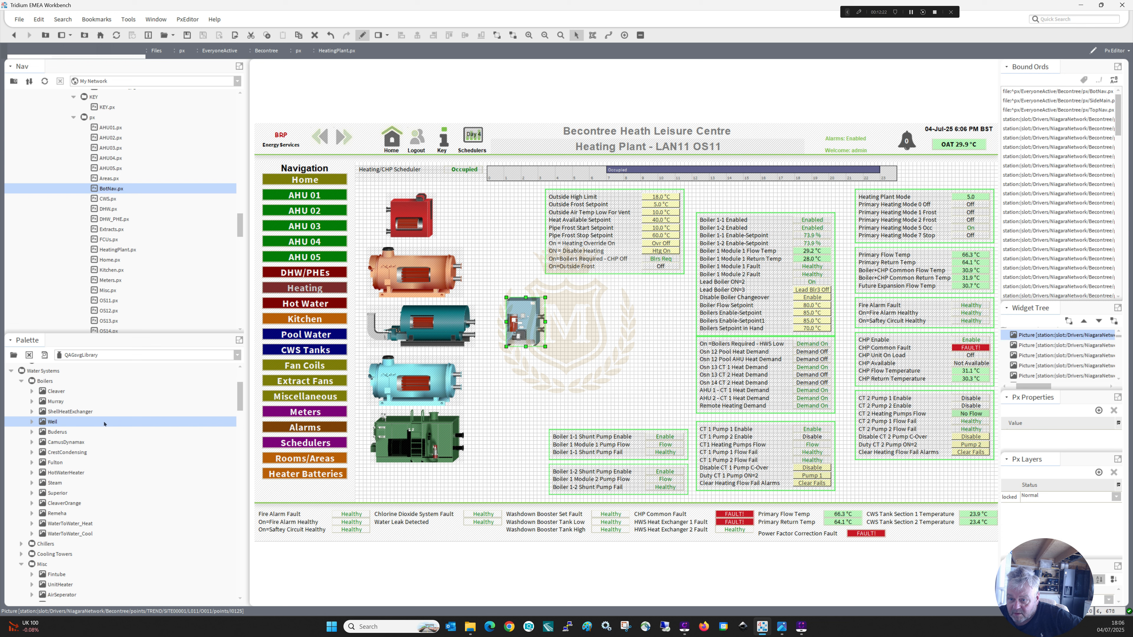
# Add the Buderus boiler picture below the Weil boiler and bind it to the copied Boiler 1-1 Enabled ord.
pyautogui.moveTo(60, 433); pyautogui.dragTo(507, 371)
pyautogui.doubleClick(527, 391)
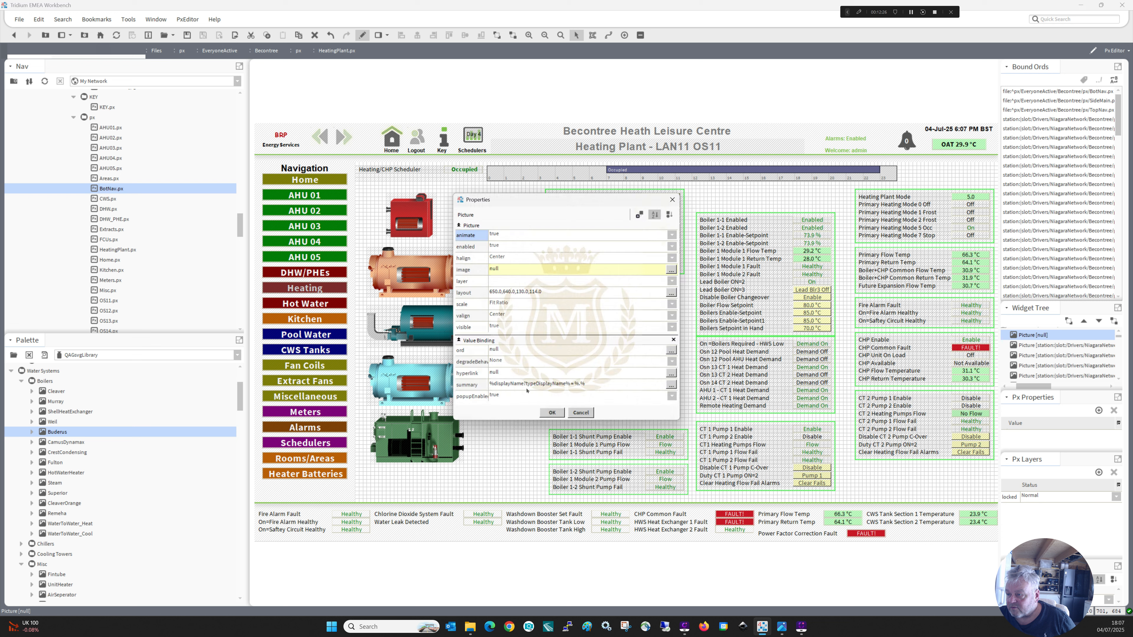
pyautogui.click(508, 354)
pyautogui.hotkey('ctrl', 'v')
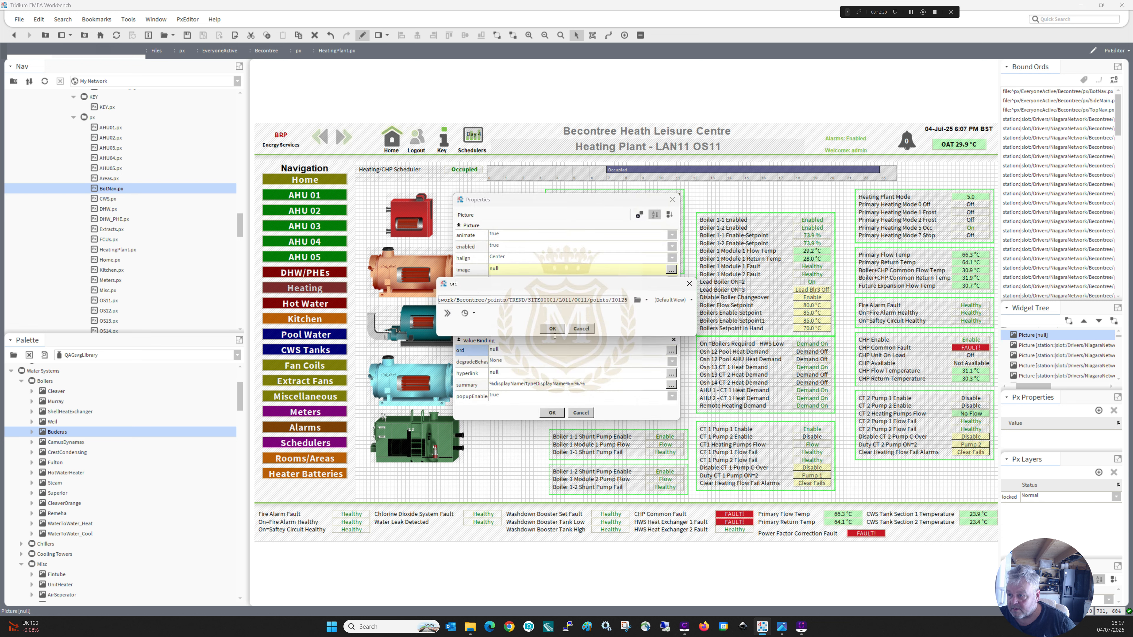
pyautogui.click(555, 328)
pyautogui.click(551, 413)
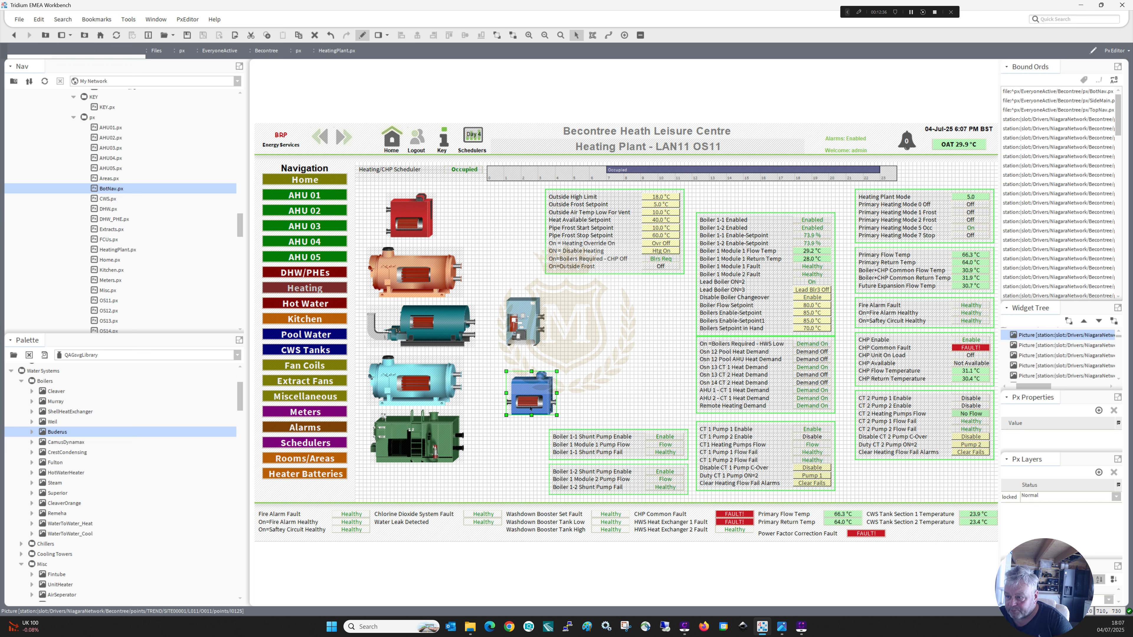
# Delete the Buderus, Murray, Cleaver and Superior boiler pictures from the canvas.
pyautogui.press('Delete')
pyautogui.click(434, 439)
pyautogui.press('Delete')
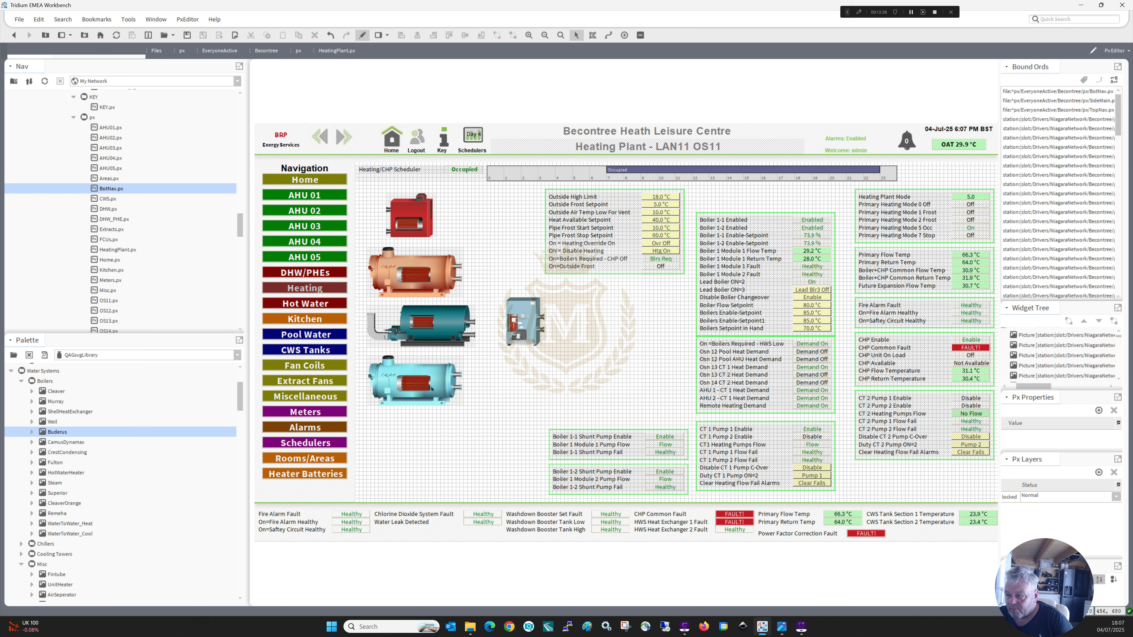
pyautogui.click(431, 386)
pyautogui.press('Delete')
pyautogui.click(435, 325)
pyautogui.press('Delete')
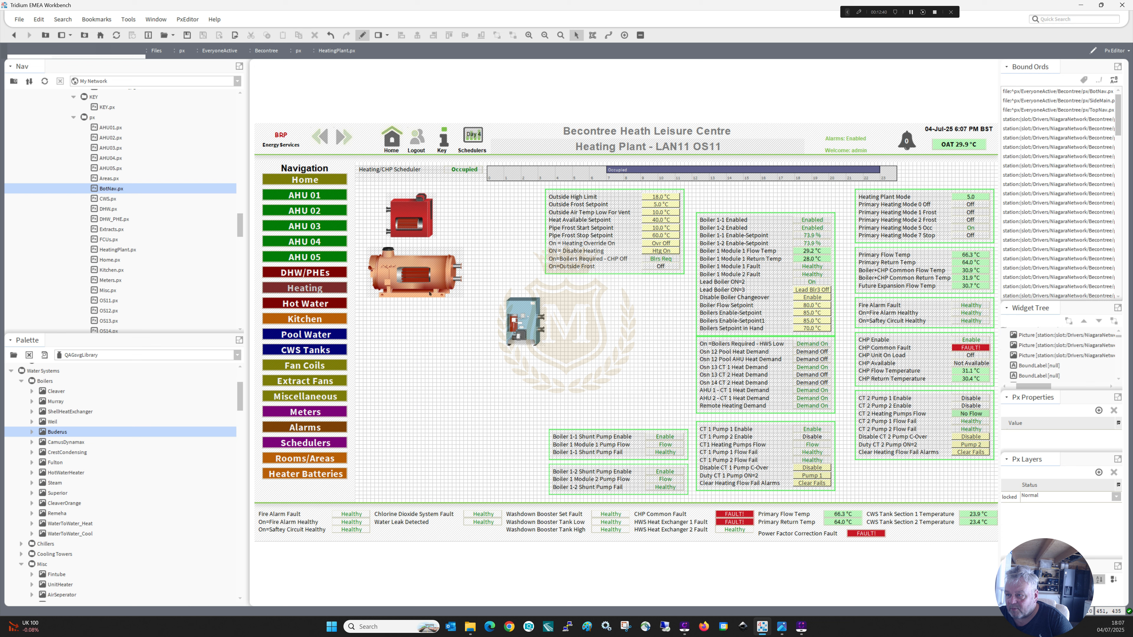
# Delete the copper-coloured and red boiler pictures from the canvas.
pyautogui.click(417, 254)
pyautogui.press('Delete')
pyautogui.click(410, 216)
pyautogui.press('Delete')
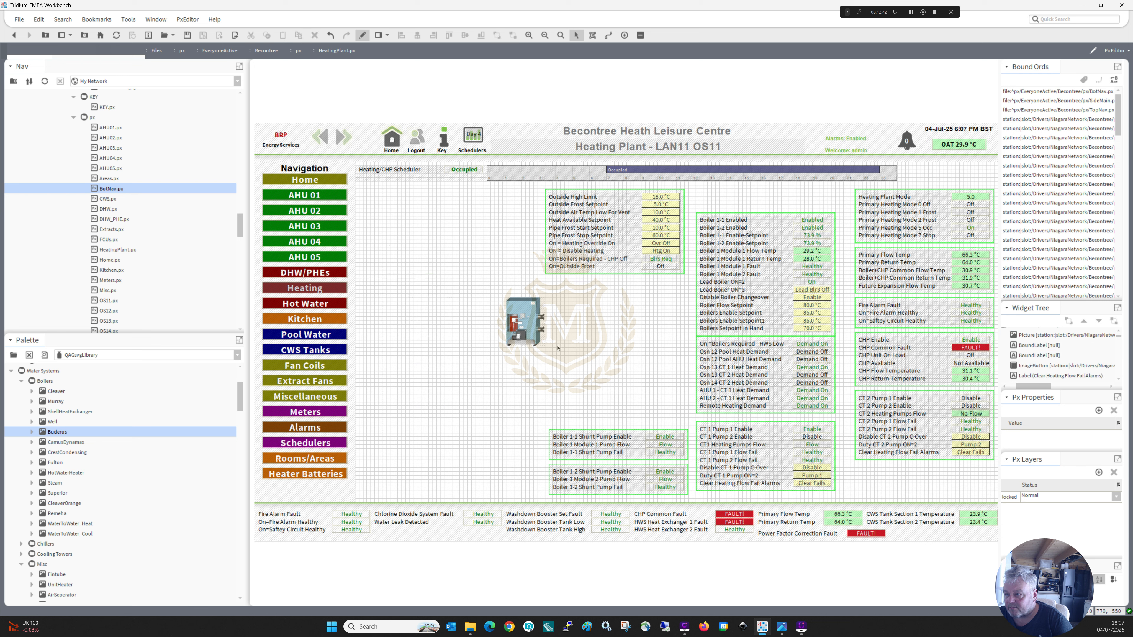
# Move the remaining blue boiler picture beneath the Heating/CHP Scheduler label and preview the page in view mode.
pyautogui.click(530, 326)
pyautogui.moveTo(529, 326); pyautogui.dragTo(406, 236)
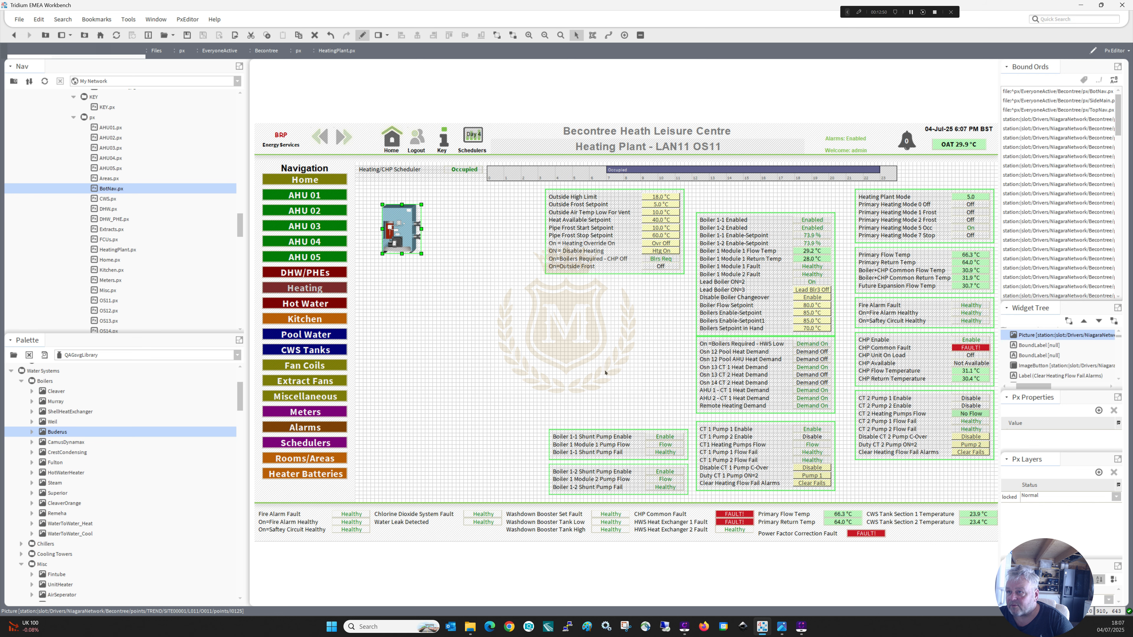
pyautogui.click(363, 35)
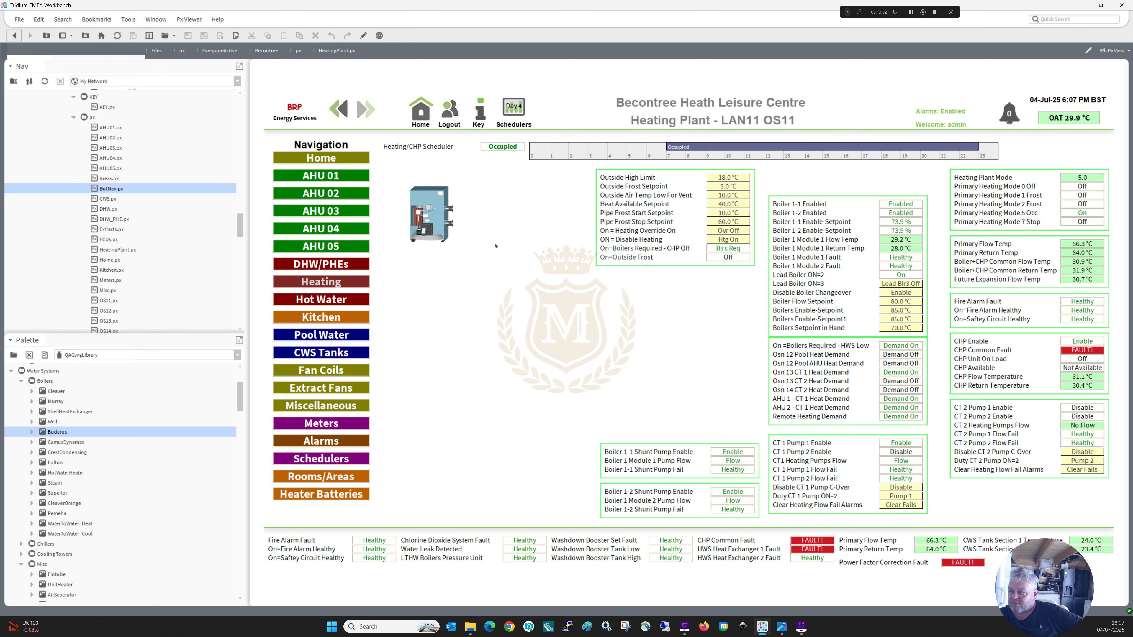
# Return to edit mode and shift all bordered point blocks left so they start beneath the Heating/CHP Scheduler label.
pyautogui.click(363, 36)
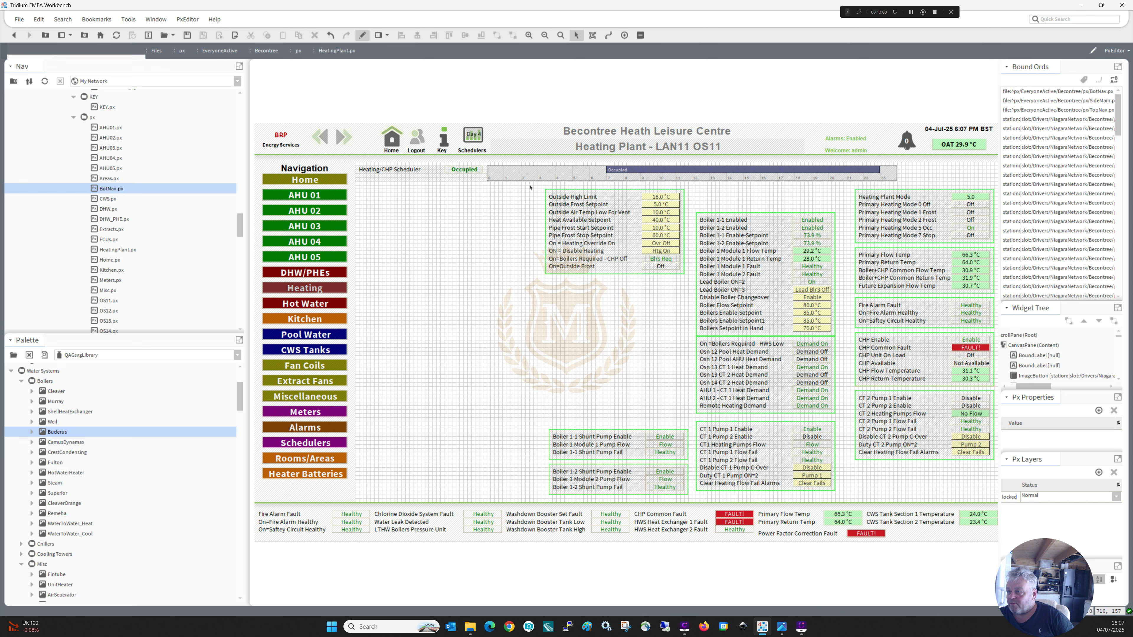
pyautogui.moveTo(529, 185); pyautogui.dragTo(1009, 509)
pyautogui.moveTo(884, 425); pyautogui.dragTo(742, 424)
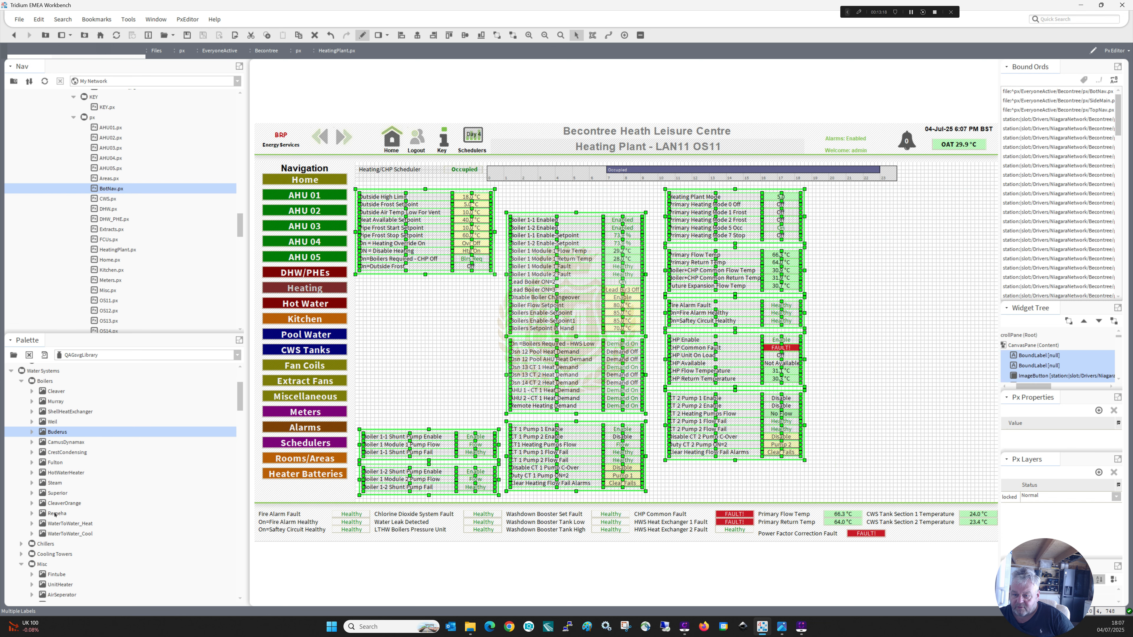
# Add the Remeha boiler picture, bind it to the copied Boiler 1-1 Enabled ord, and position it in the free space right of the point blocks.
pyautogui.moveTo(55, 515); pyautogui.dragTo(853, 217)
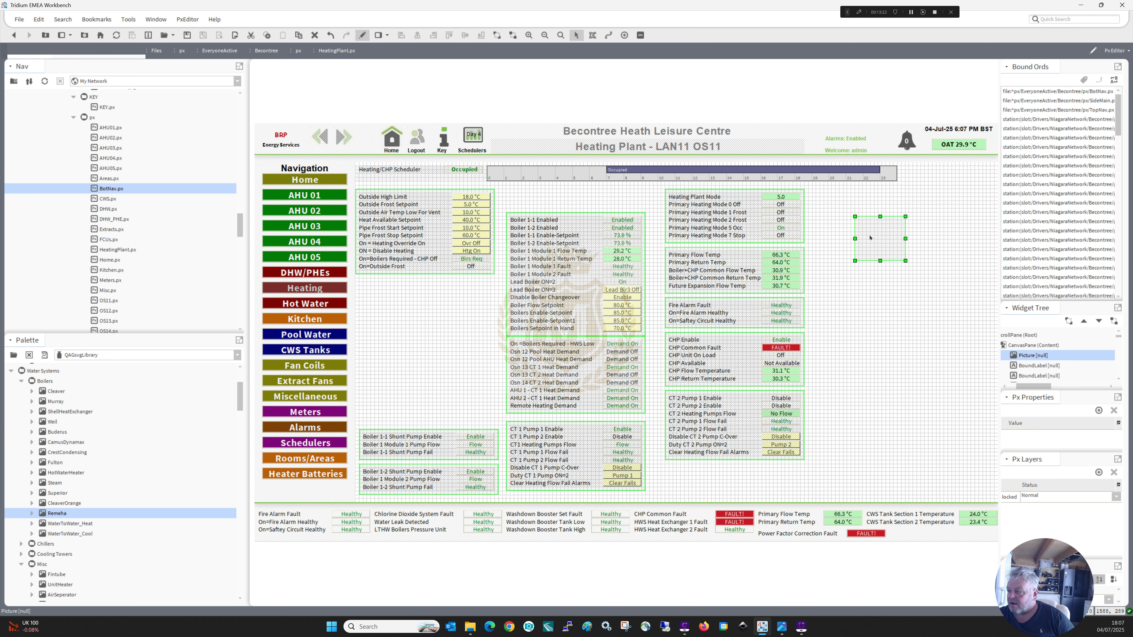
pyautogui.doubleClick(855, 239)
pyautogui.click(565, 352)
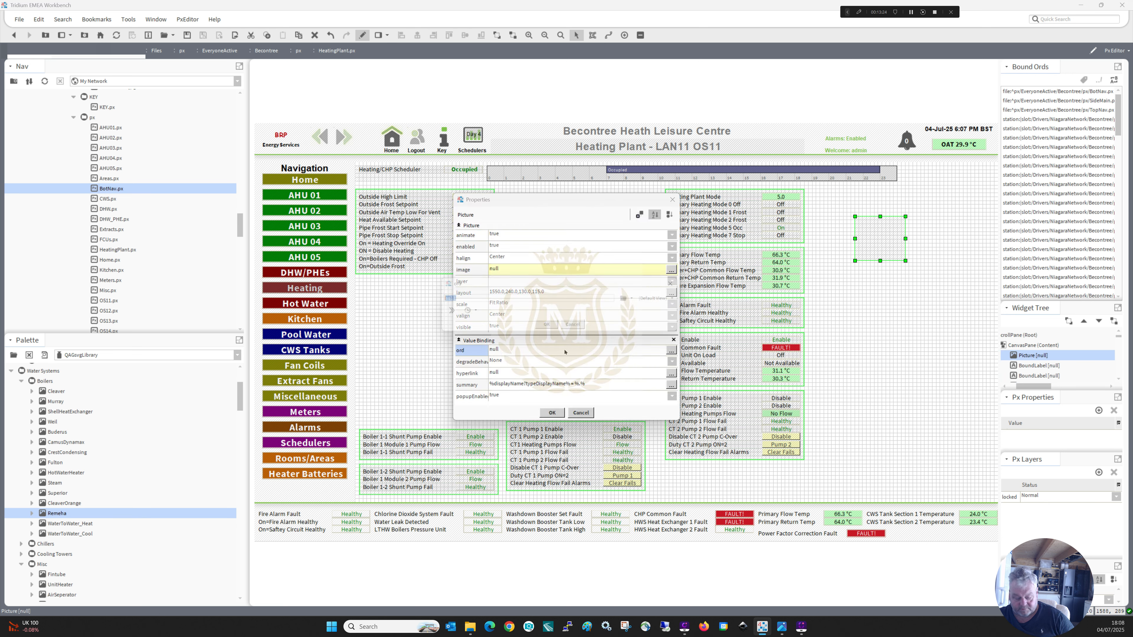
pyautogui.hotkey('ctrl', 'v')
pyautogui.click(556, 329)
pyautogui.click(551, 412)
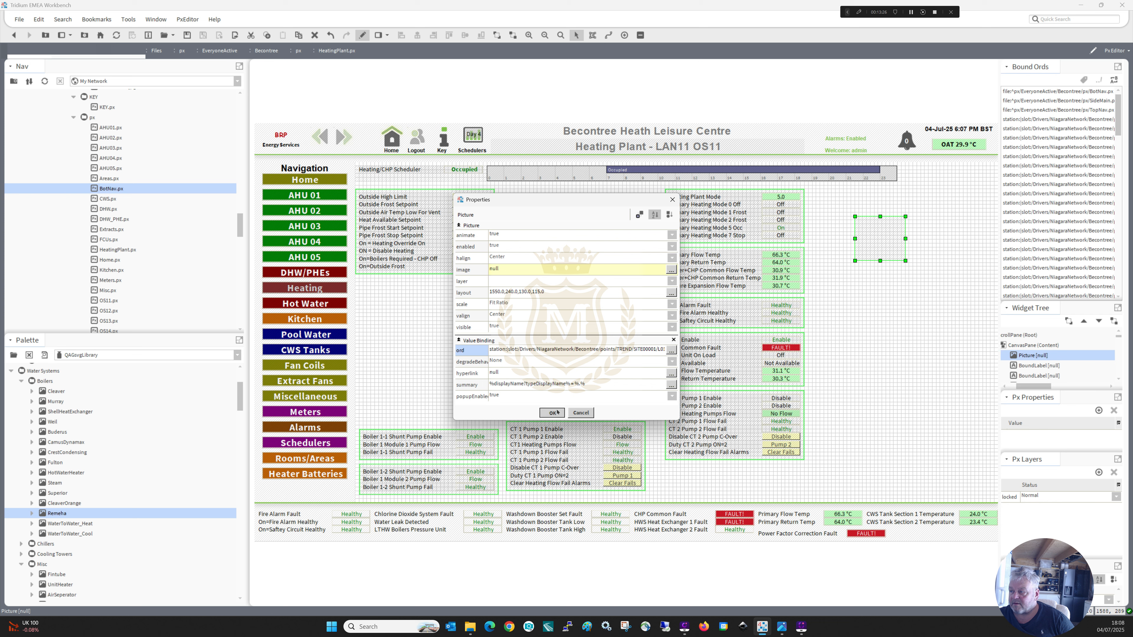
pyautogui.moveTo(878, 246); pyautogui.dragTo(936, 226)
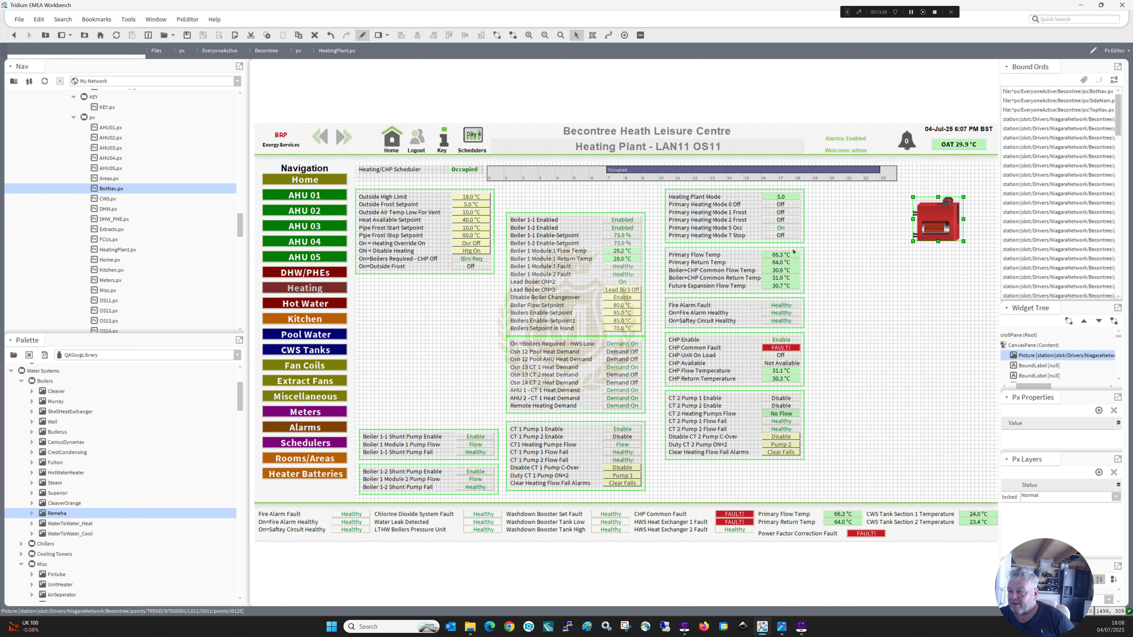
# Duplicate the Boiler 1-1 Enabled value label and place the copy directly above the Remeha boiler.
pyautogui.click(627, 221)
pyautogui.rightClick(627, 222)
pyautogui.click(643, 277)
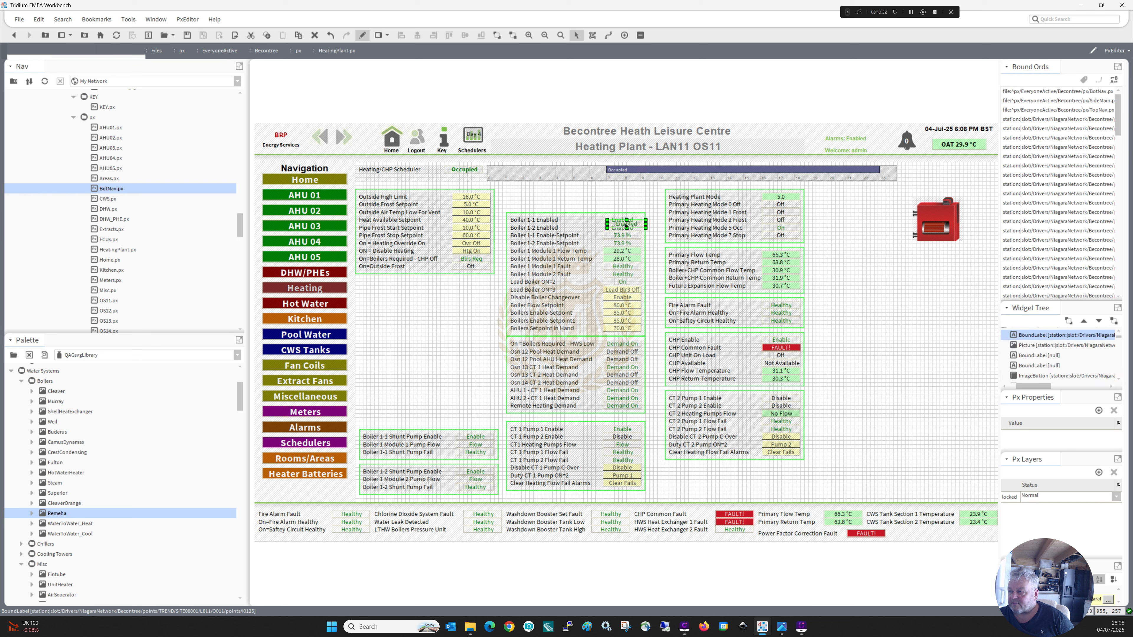
pyautogui.moveTo(627, 226); pyautogui.dragTo(887, 222)
pyautogui.moveTo(938, 190); pyautogui.dragTo(942, 187)
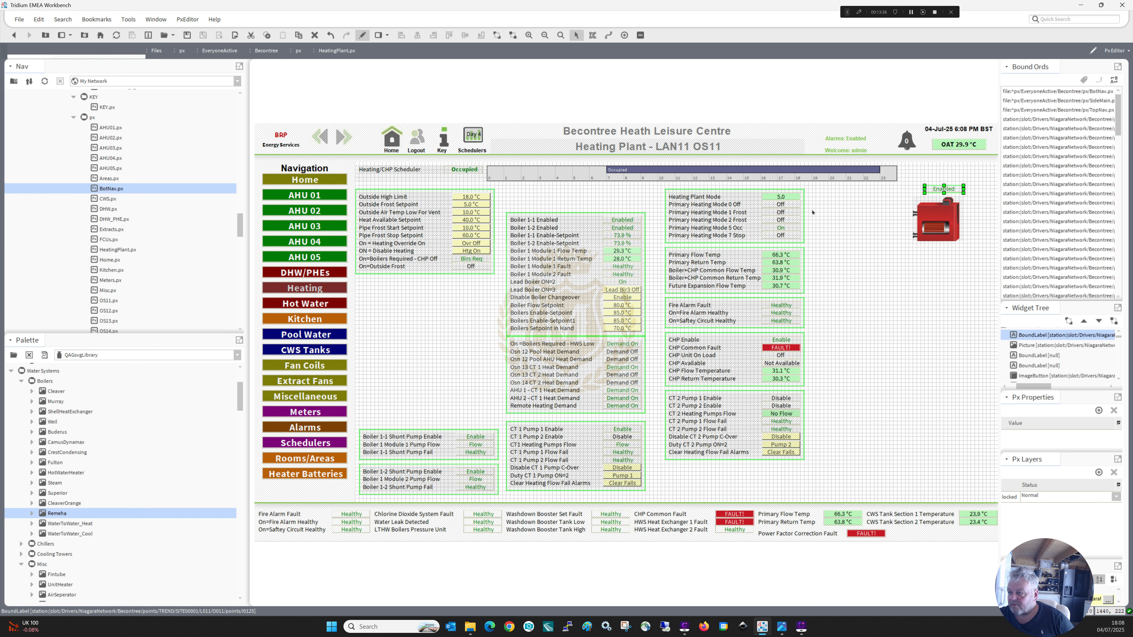
# Duplicate the Boiler 1 Module 1 Fault value label and place the copy above the boiler's Enabled label.
pyautogui.click(629, 266)
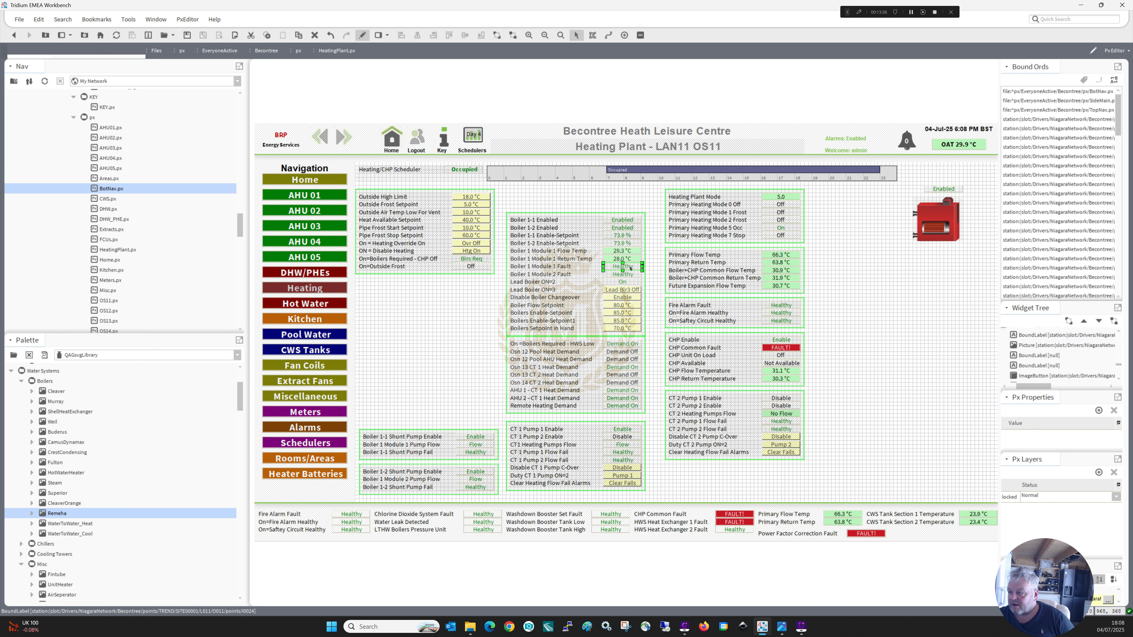
pyautogui.rightClick(629, 266)
pyautogui.click(641, 321)
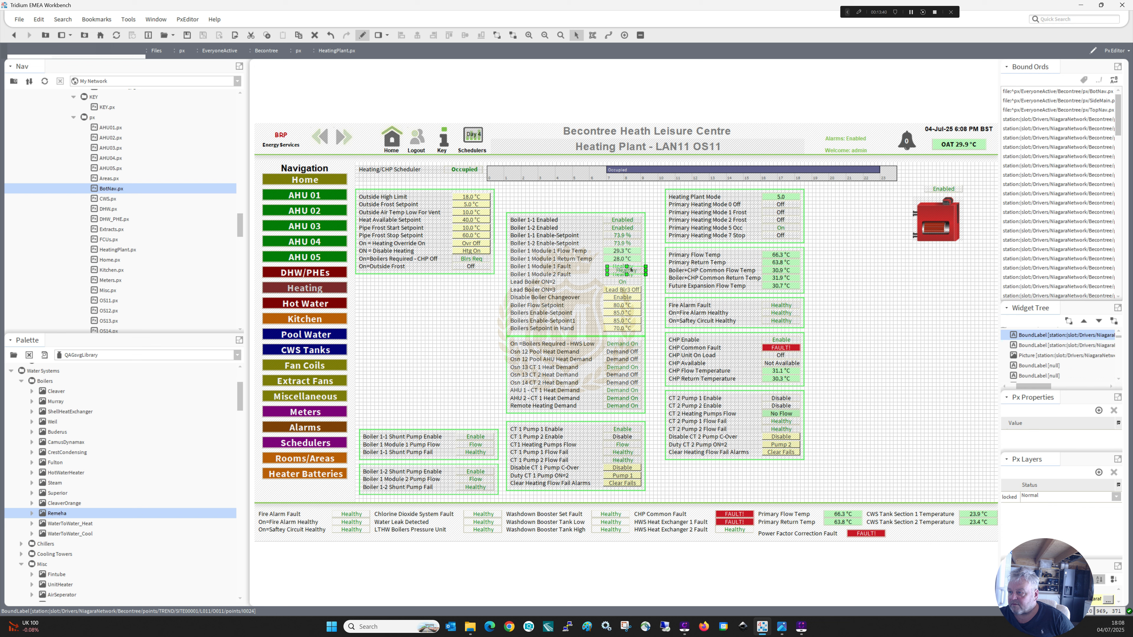
pyautogui.moveTo(630, 270); pyautogui.dragTo(948, 181)
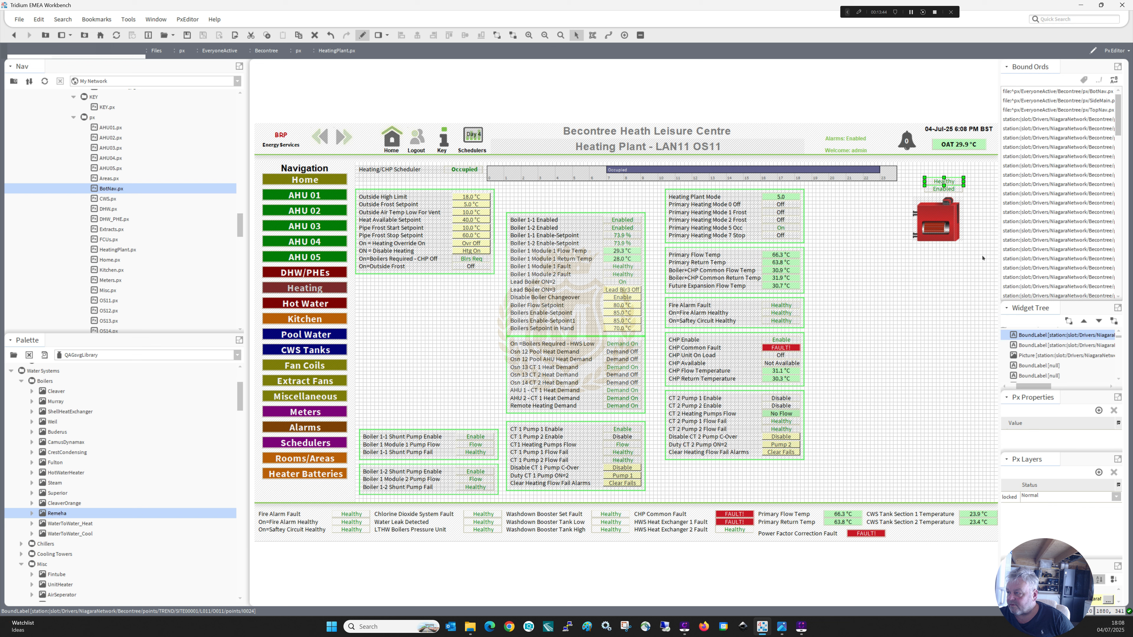
# Duplicate the Remeha boiler picture and place the copy directly below the original.
pyautogui.click(933, 227)
pyautogui.rightClick(933, 227)
pyautogui.click(950, 282)
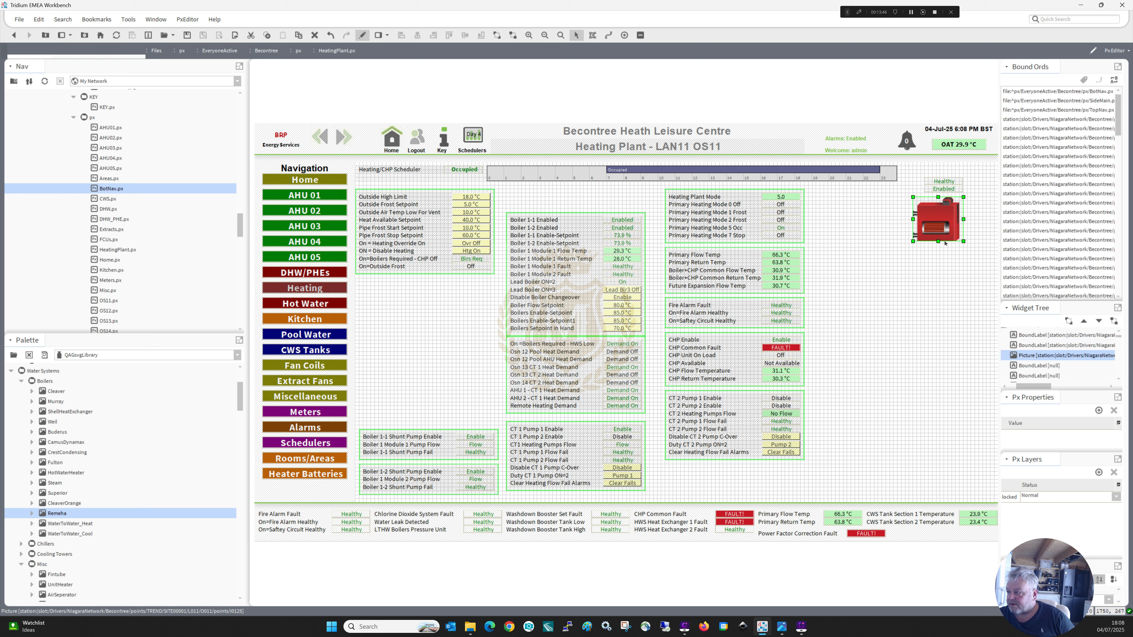
pyautogui.moveTo(939, 226); pyautogui.dragTo(939, 275)
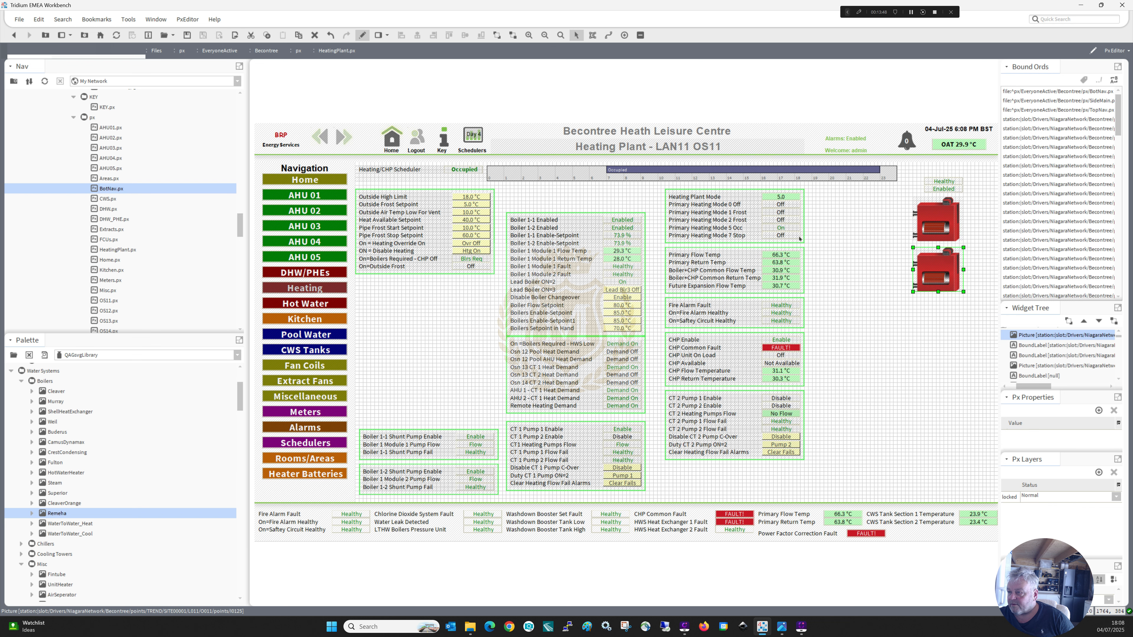
# Copy the ord from the Boiler 1-2 Enabled value label and bind the lower Remeha boiler picture to it.
pyautogui.doubleClick(625, 229)
pyautogui.click(626, 395)
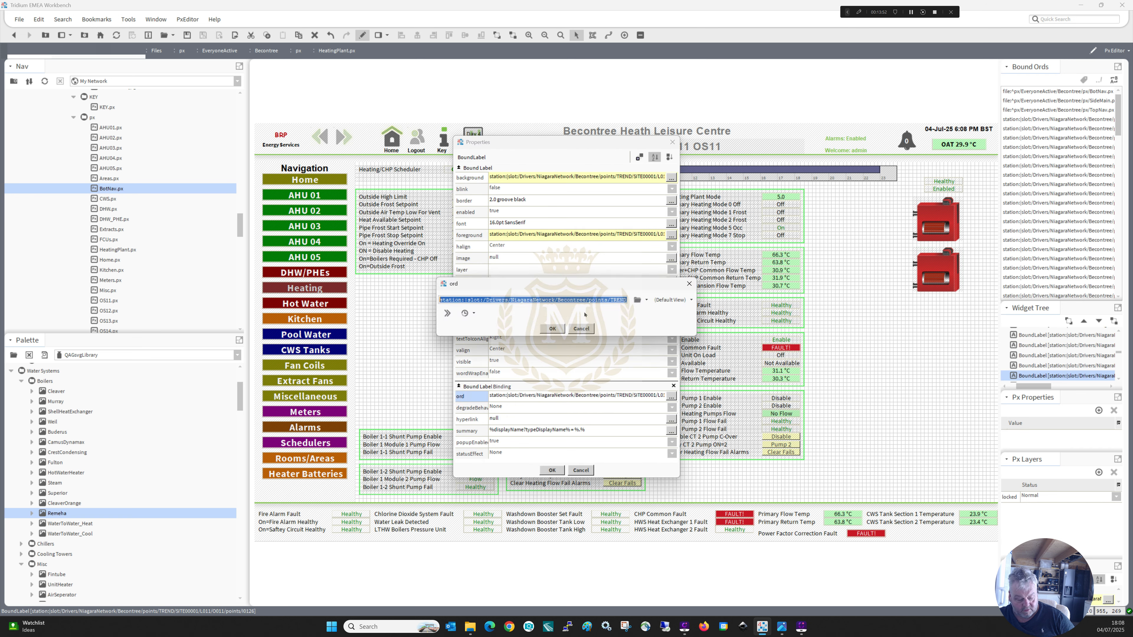
pyautogui.click(553, 328)
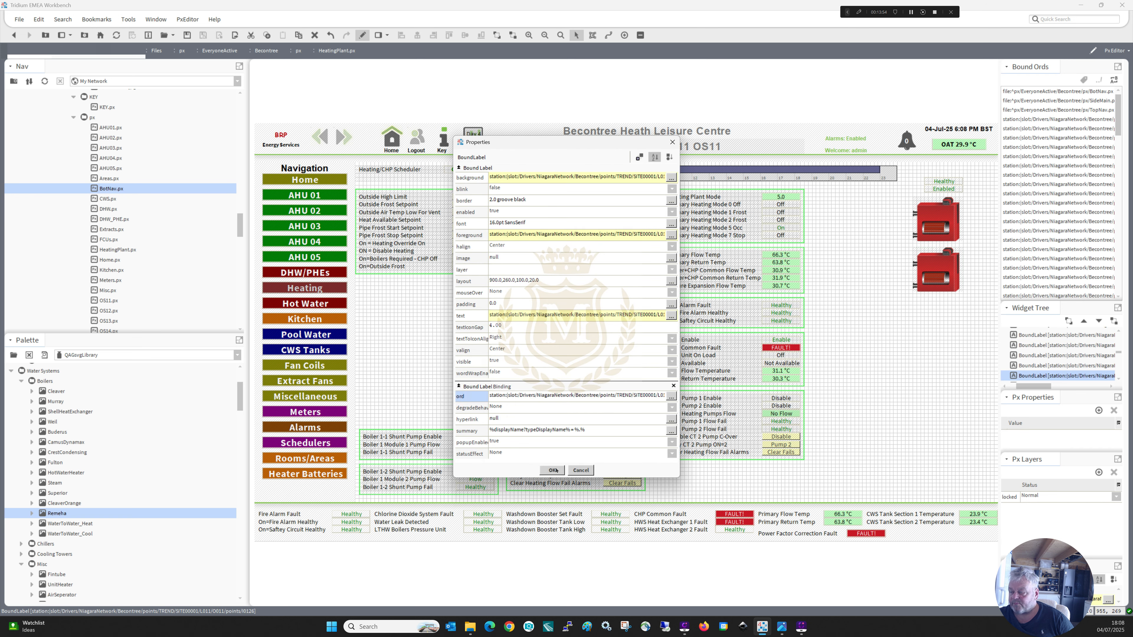
pyautogui.click(553, 470)
pyautogui.doubleClick(937, 279)
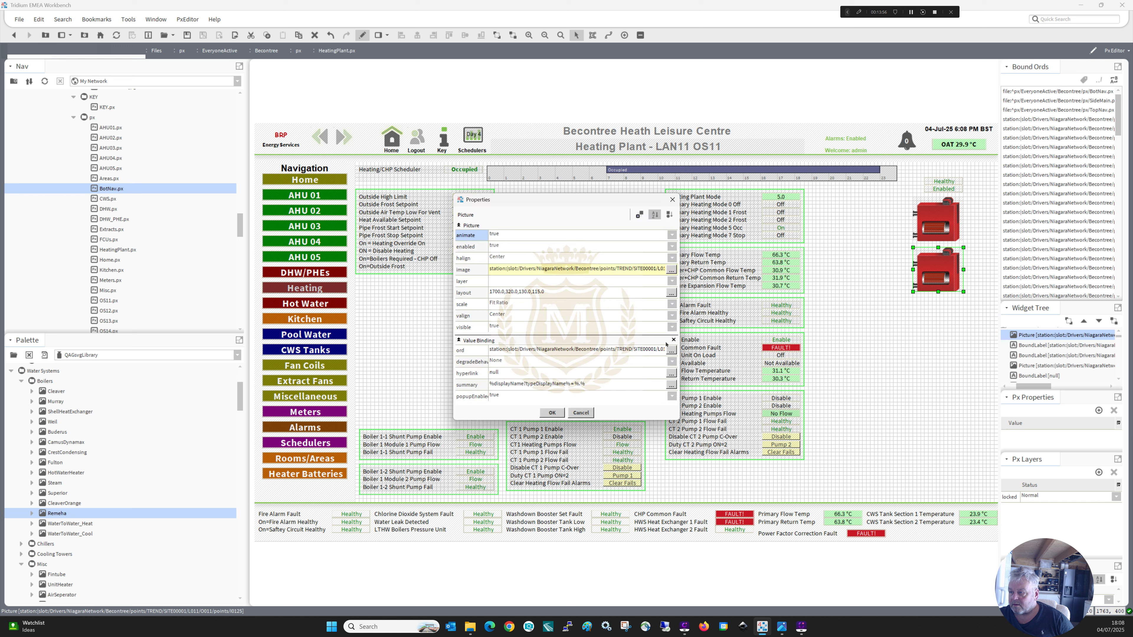
pyautogui.click(630, 350)
pyautogui.write('station:|slot:/Drivers/NiagaraNetwork/Becontree/points/TREND/SITE00001/L011/O011/points/I0126')
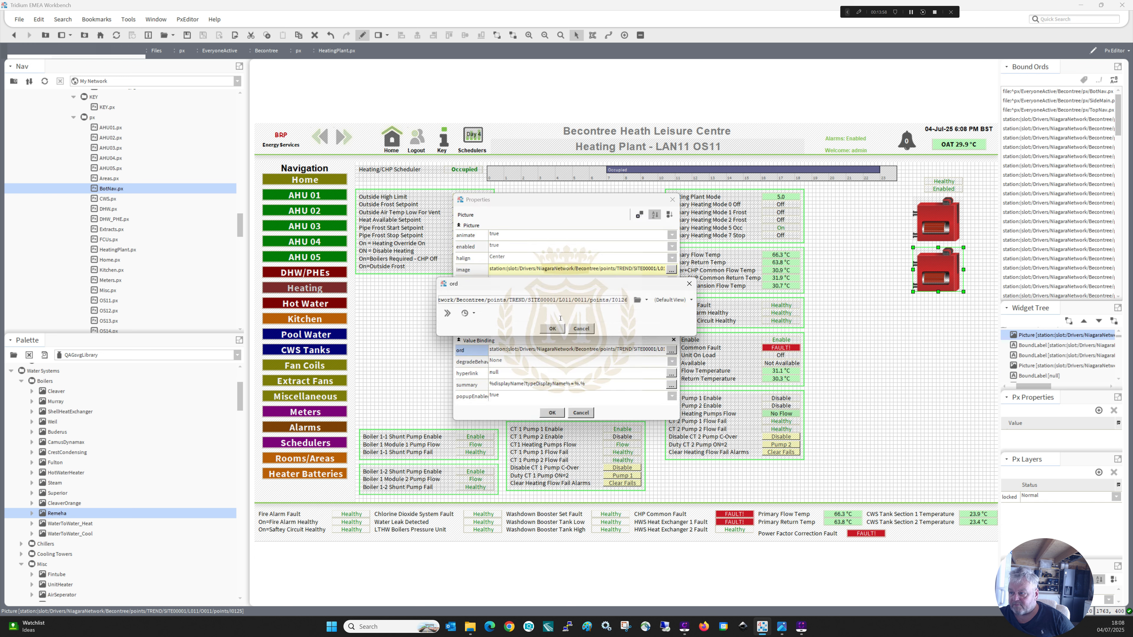
pyautogui.click(556, 328)
pyautogui.click(554, 413)
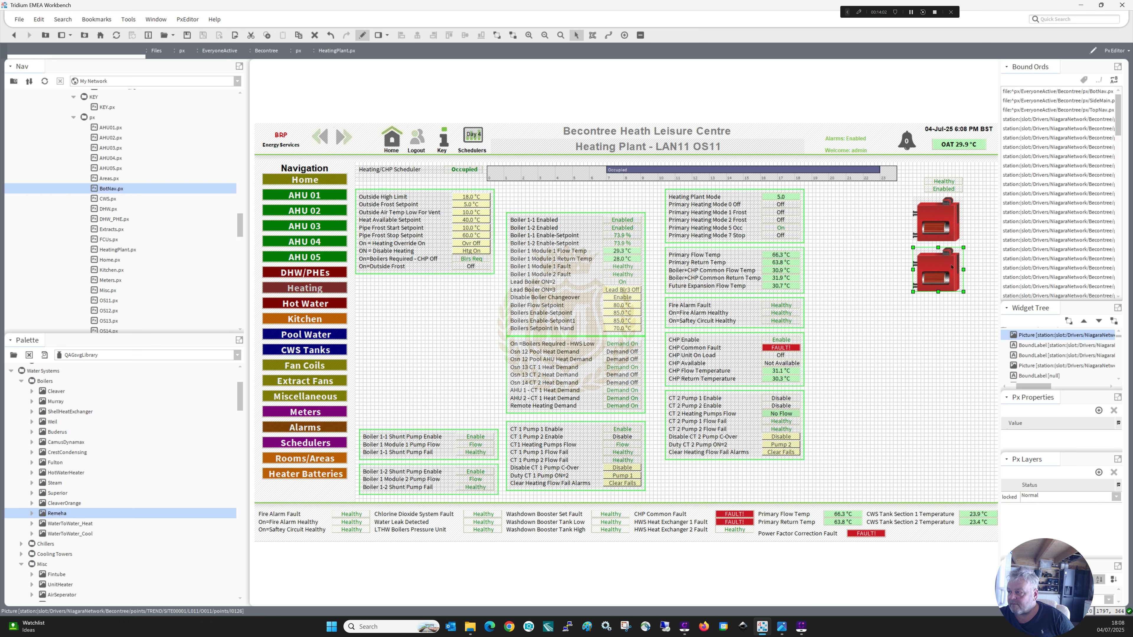
# Move the lower boiler down to make room and place a duplicate of the Boiler 1-2 Enabled value label above it.
pyautogui.moveTo(935, 281); pyautogui.dragTo(951, 282)
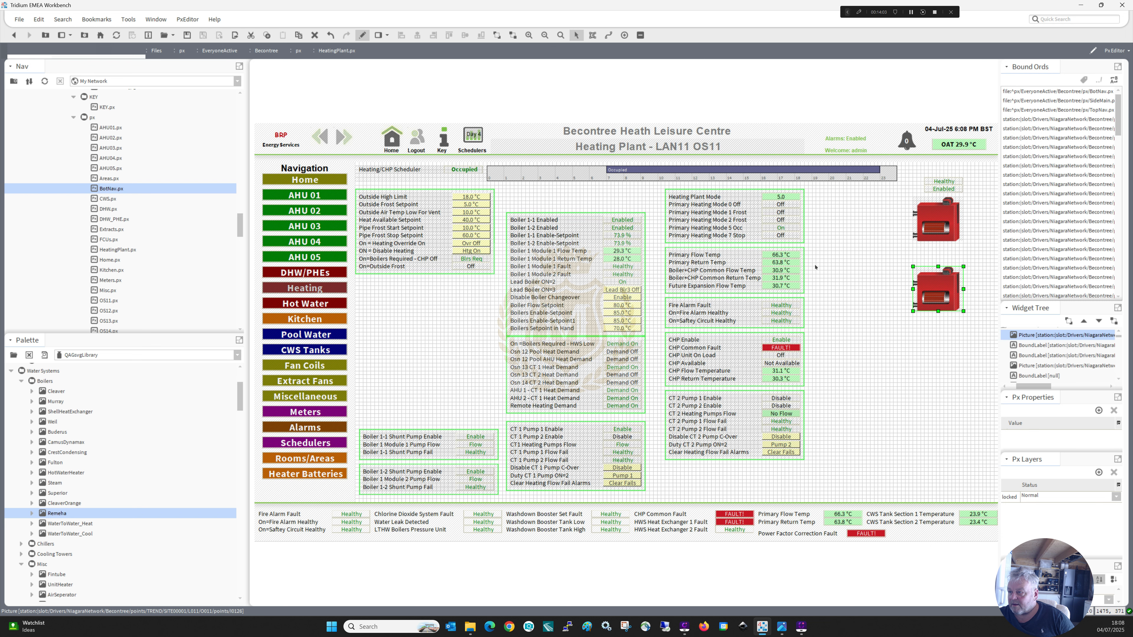
pyautogui.rightClick(624, 226)
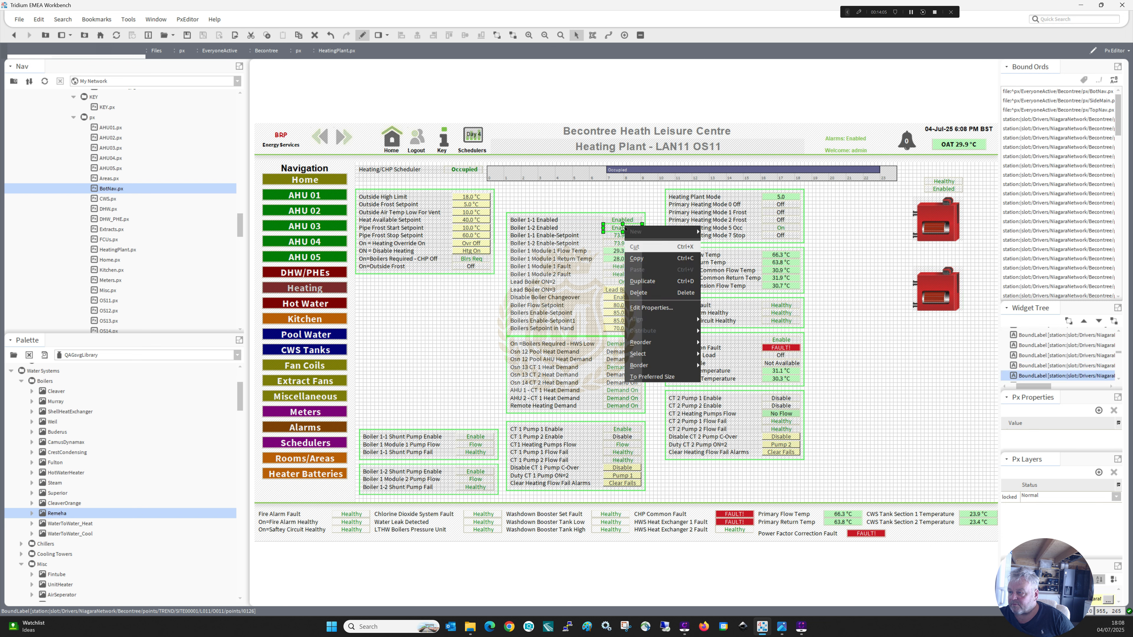
pyautogui.click(645, 282)
pyautogui.moveTo(621, 232); pyautogui.dragTo(941, 263)
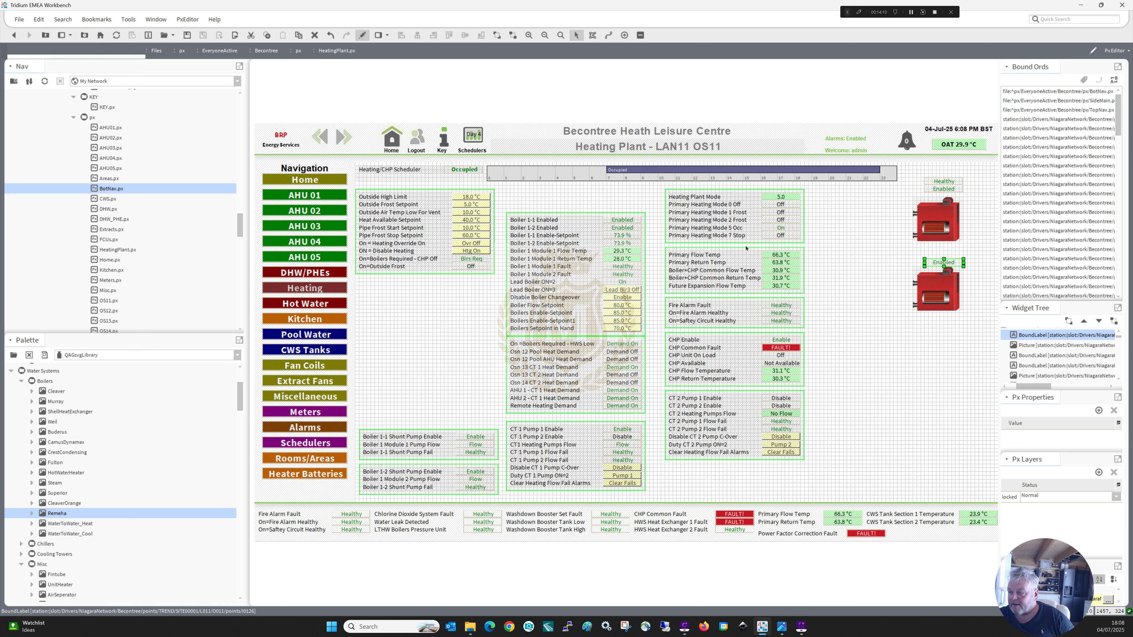
# Duplicate the Boiler 1 Module 2 Fault value label and place the copy above the lower boiler's Enabled label.
pyautogui.click(627, 274)
pyautogui.rightClick(628, 274)
pyautogui.click(645, 327)
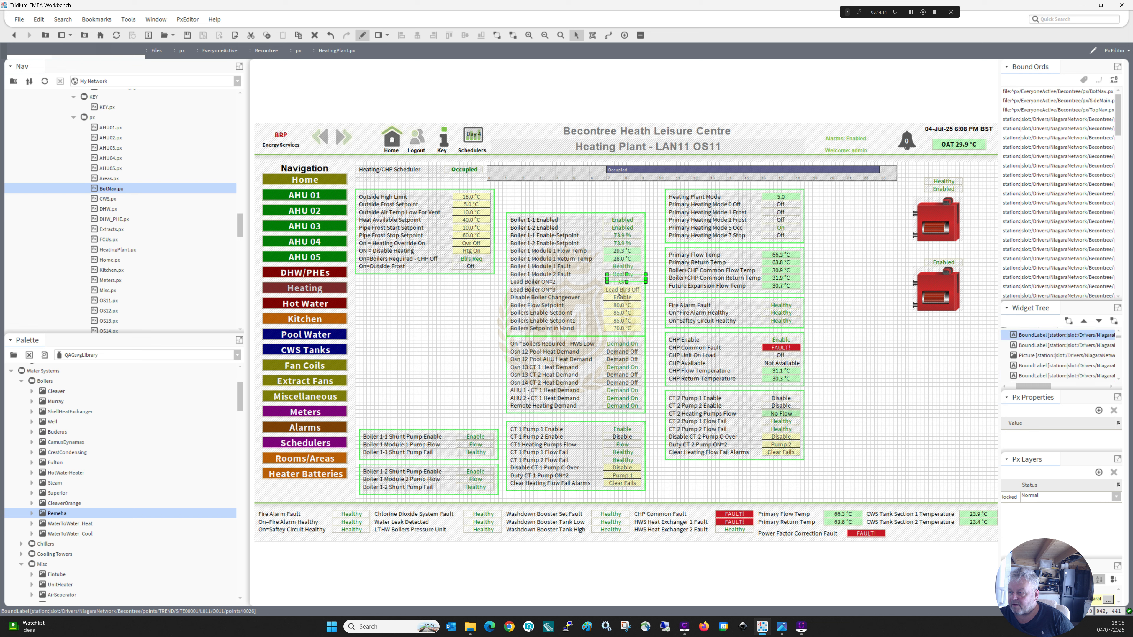
pyautogui.moveTo(627, 278); pyautogui.dragTo(934, 259)
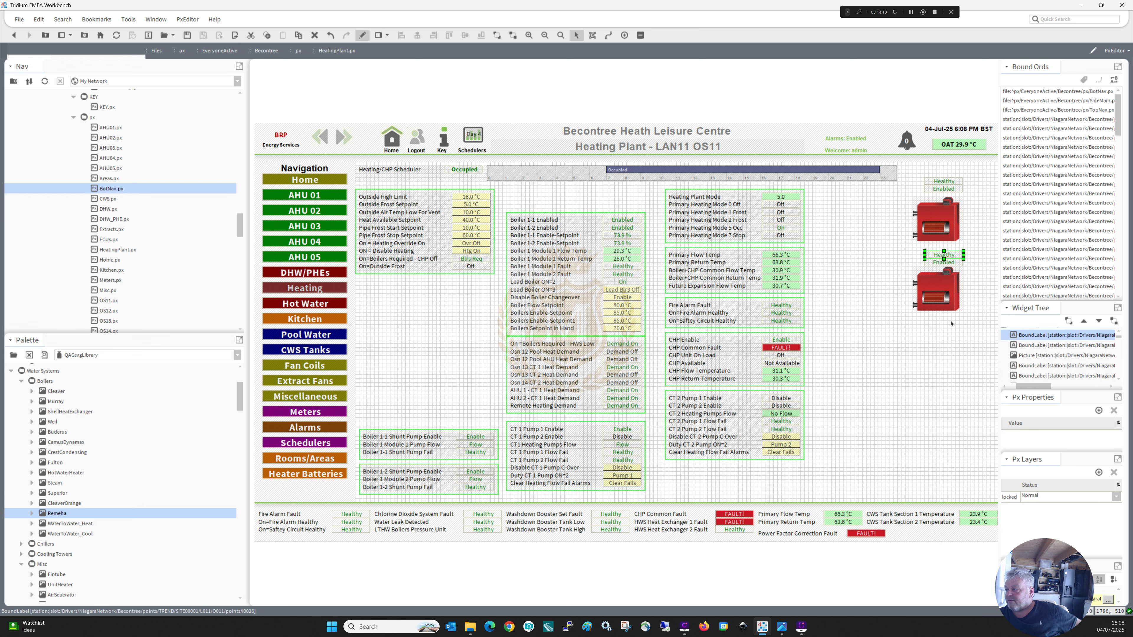
# Shift both boilers and their labels towards the canvas's right edge and move the Boiler 1-1 Enabled to Boilers Setpoint block beneath them.
pyautogui.click(983, 343)
pyautogui.moveTo(983, 343); pyautogui.dragTo(898, 163)
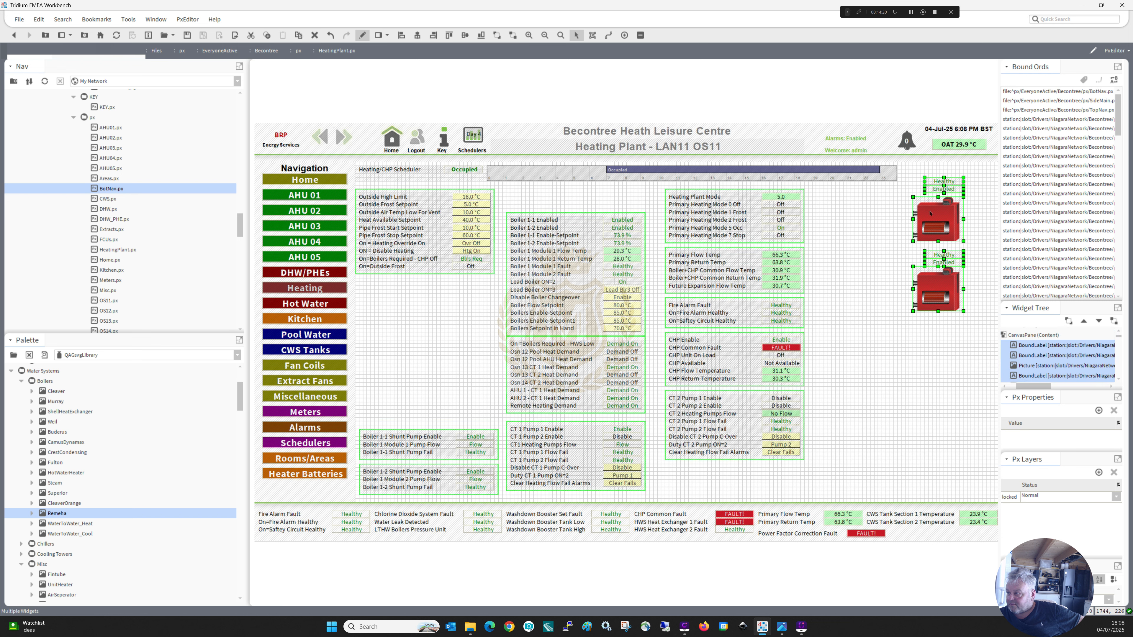
pyautogui.moveTo(935, 222); pyautogui.dragTo(946, 244)
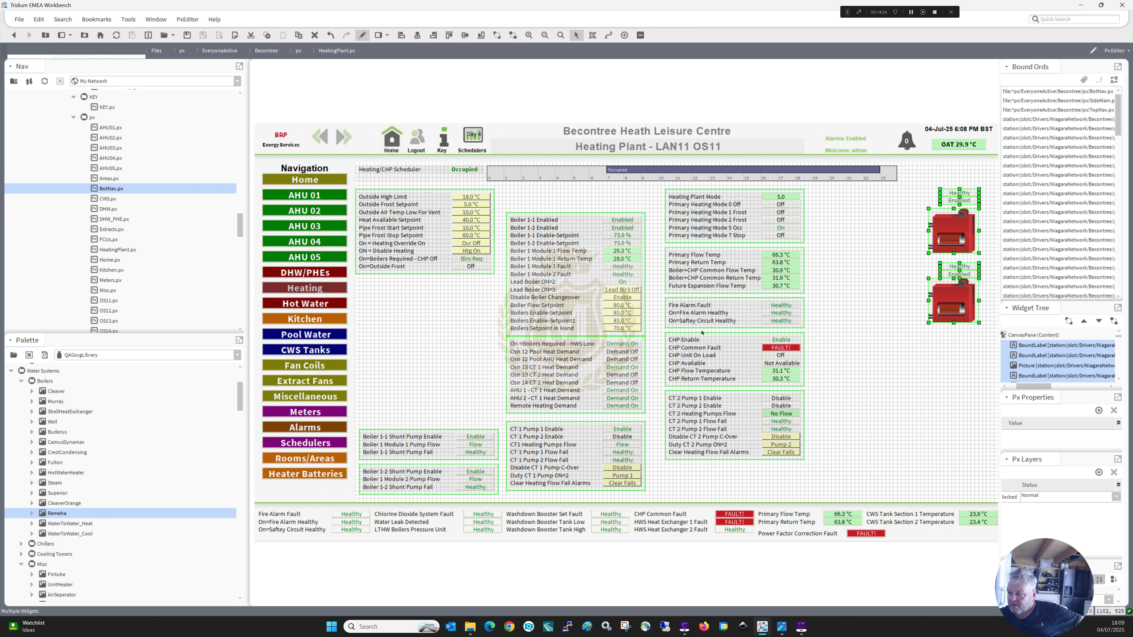
pyautogui.moveTo(652, 344); pyautogui.dragTo(501, 208)
pyautogui.moveTo(637, 296); pyautogui.dragTo(875, 345)
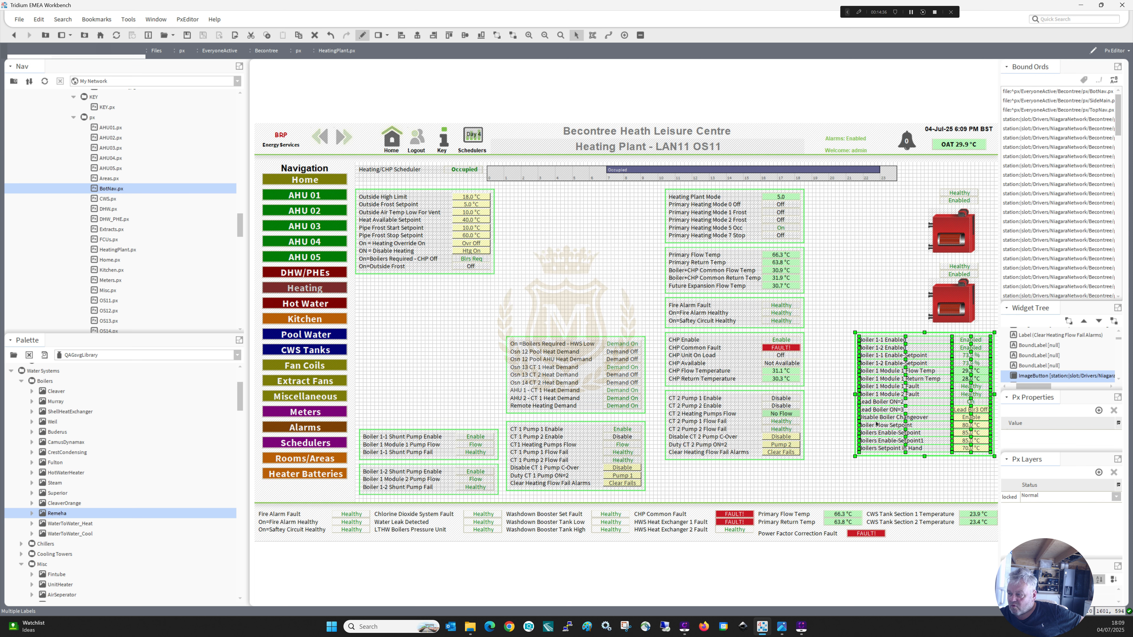
# Nudge the two boilers, their labels and the boiler points block up together until the group starts level with the scheduler bar.
pyautogui.moveTo(847, 464); pyautogui.dragTo(1020, 185)
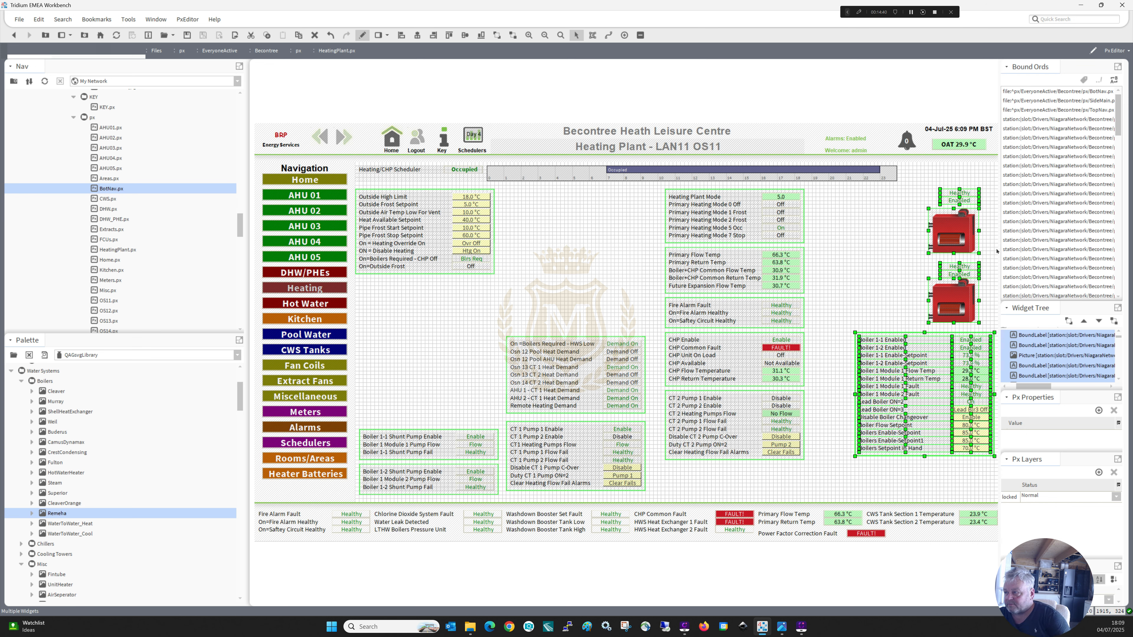
pyautogui.press('Up')
pyautogui.press('Up')
pyautogui.press('Up')
pyautogui.press('Up')
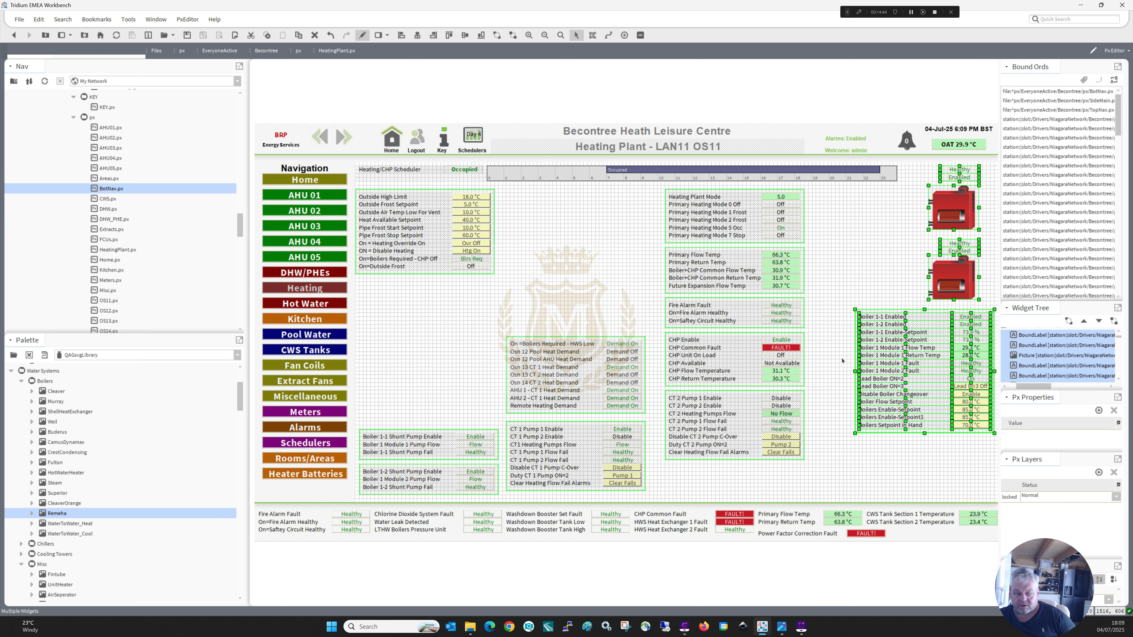
pyautogui.click(425, 388)
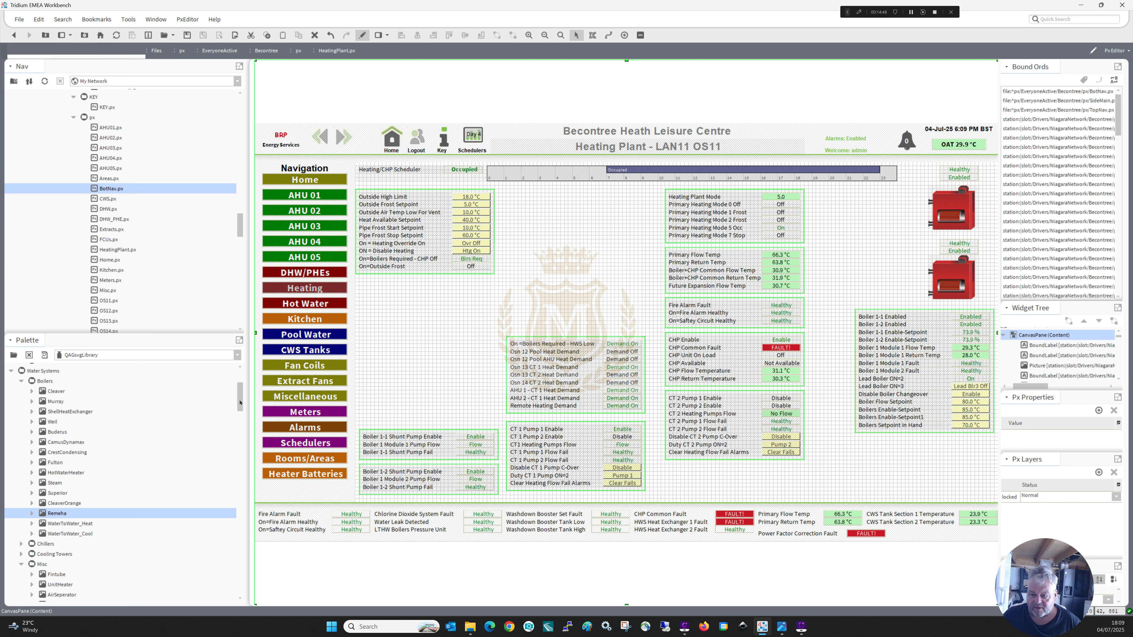
# Look through the QASvgLibrary palette, including its Misc, Piping and UI_Misc folders, for a CHP unit graphic.
pyautogui.moveTo(240, 403); pyautogui.dragTo(242, 415)
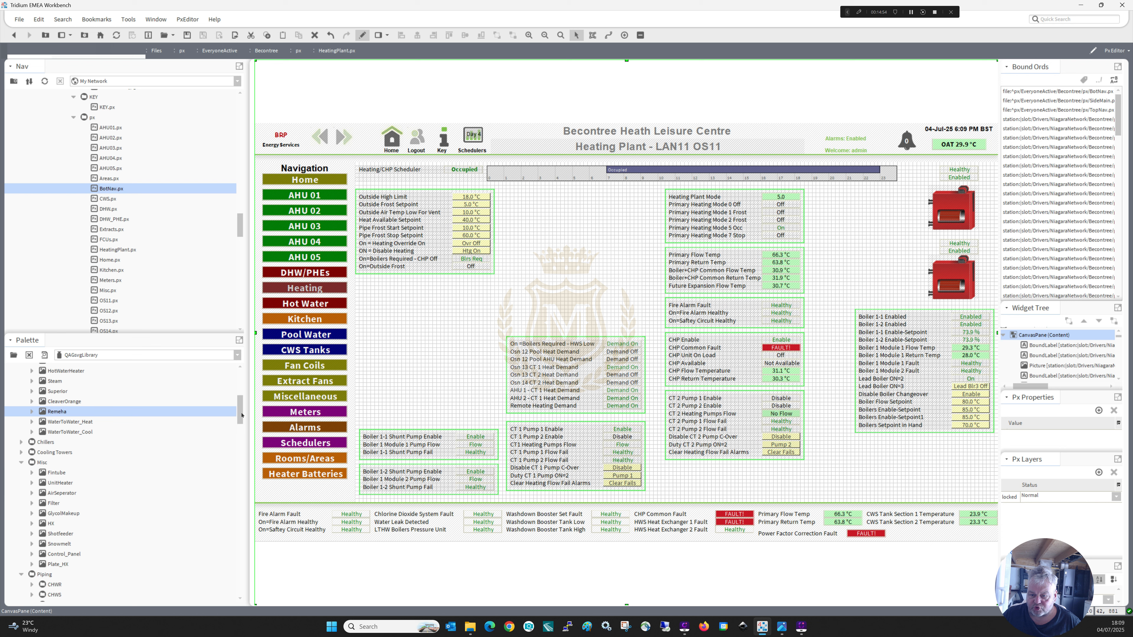
pyautogui.moveTo(241, 415); pyautogui.dragTo(235, 587)
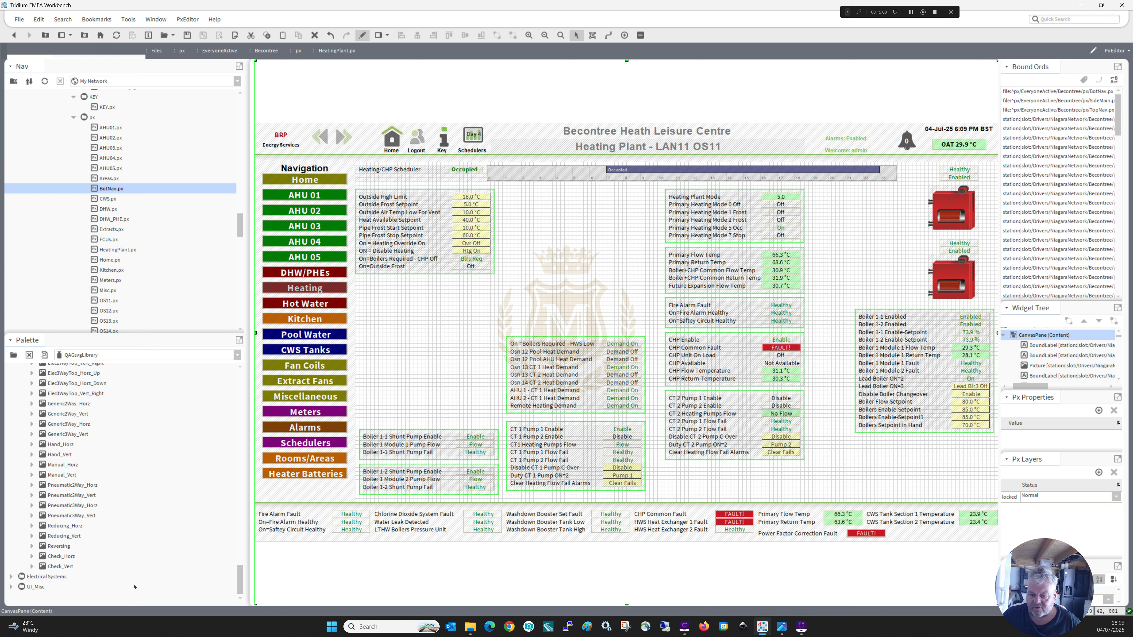
pyautogui.click(10, 586)
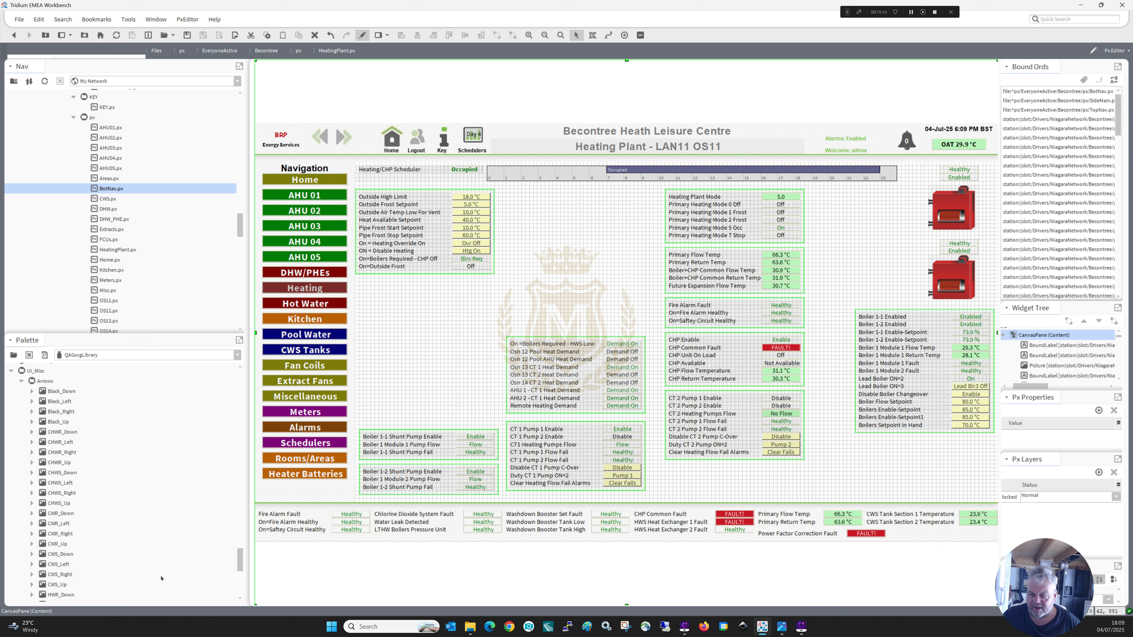
pyautogui.moveTo(241, 559); pyautogui.dragTo(249, 408)
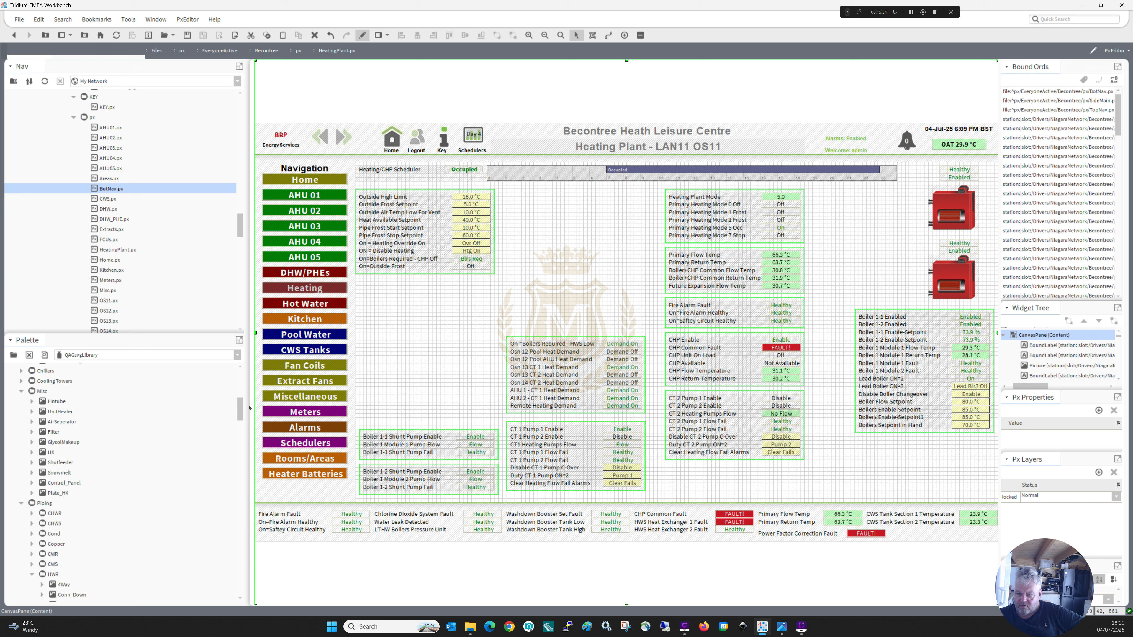
pyautogui.moveTo(249, 408); pyautogui.dragTo(250, 391)
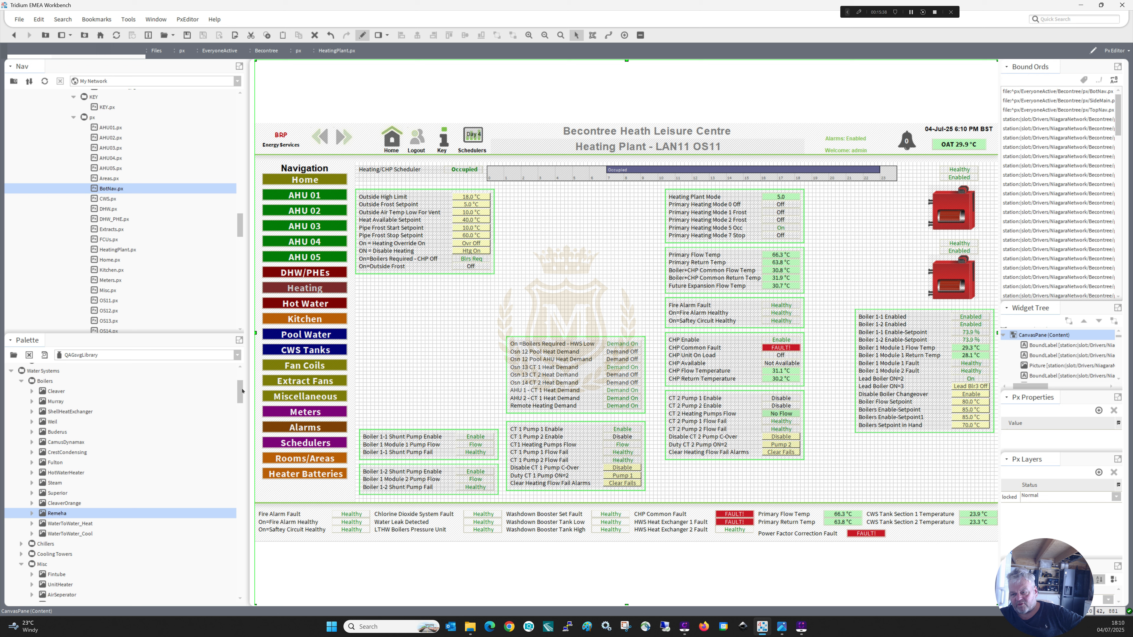
# Load the kitPxN4svg palette and look through its Misc, Electrical, Boilers and HeatExchangers folders for a CHP unit graphic.
pyautogui.click(238, 356)
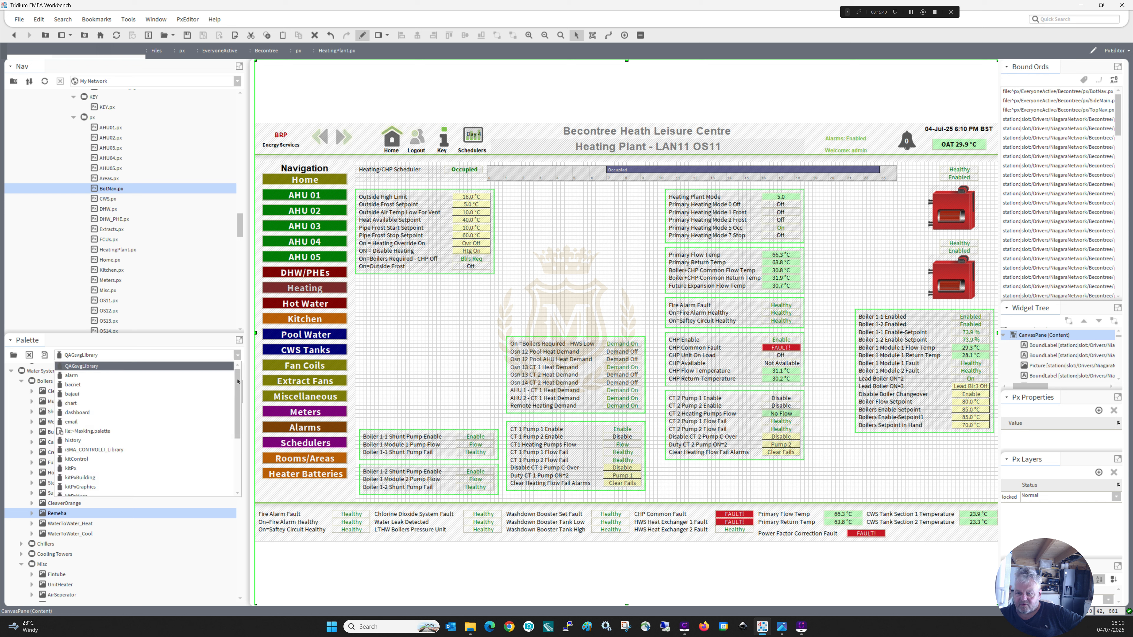
pyautogui.moveTo(238, 386)
pyautogui.mouseDown()
pyautogui.moveTo(240, 435)
pyautogui.moveTo(239, 399)
pyautogui.mouseUp()
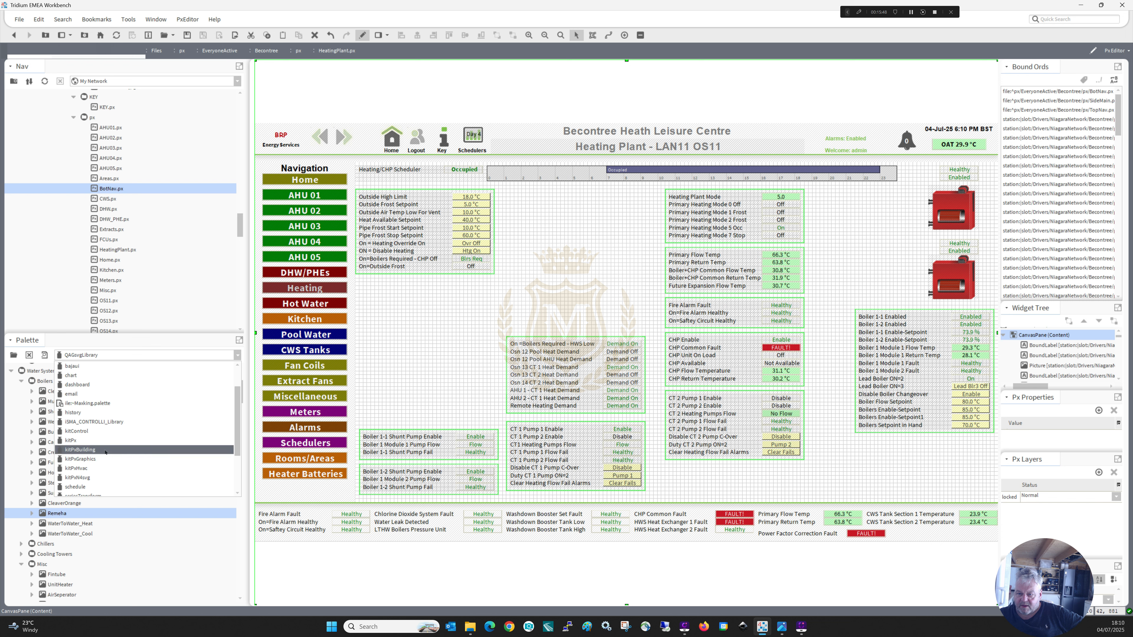
pyautogui.click(91, 478)
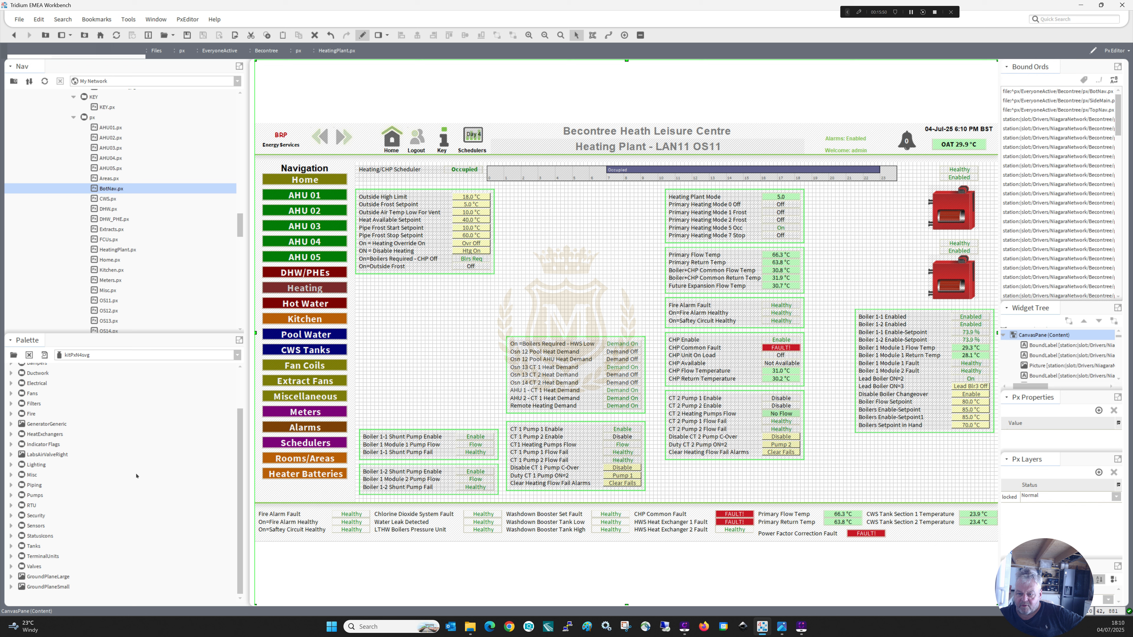
pyautogui.click(11, 476)
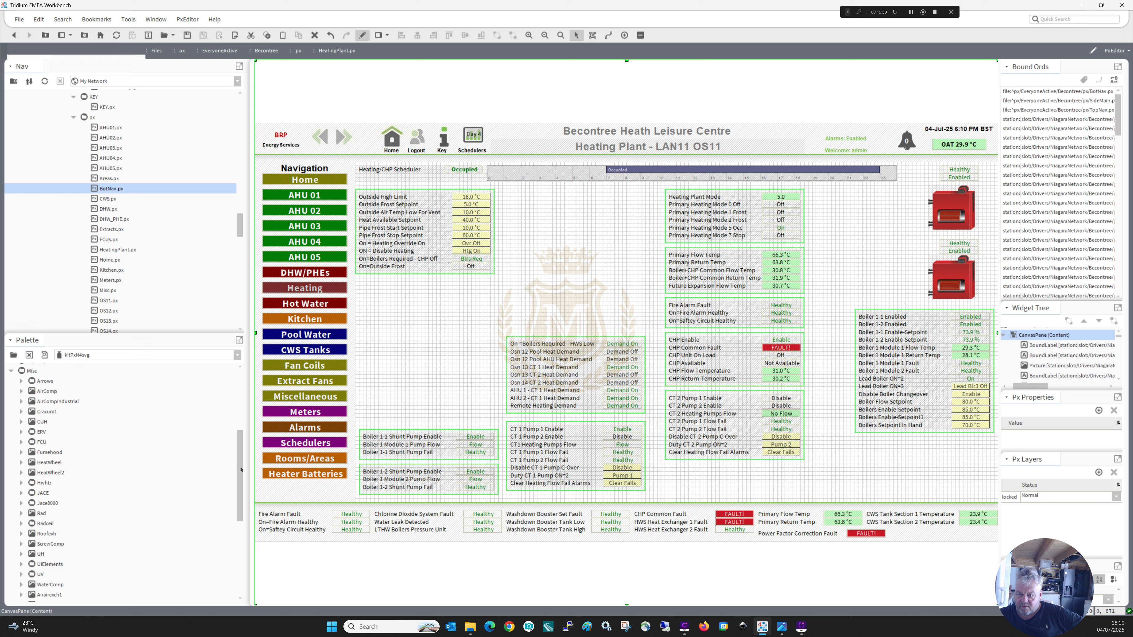
pyautogui.moveTo(241, 469); pyautogui.dragTo(240, 407)
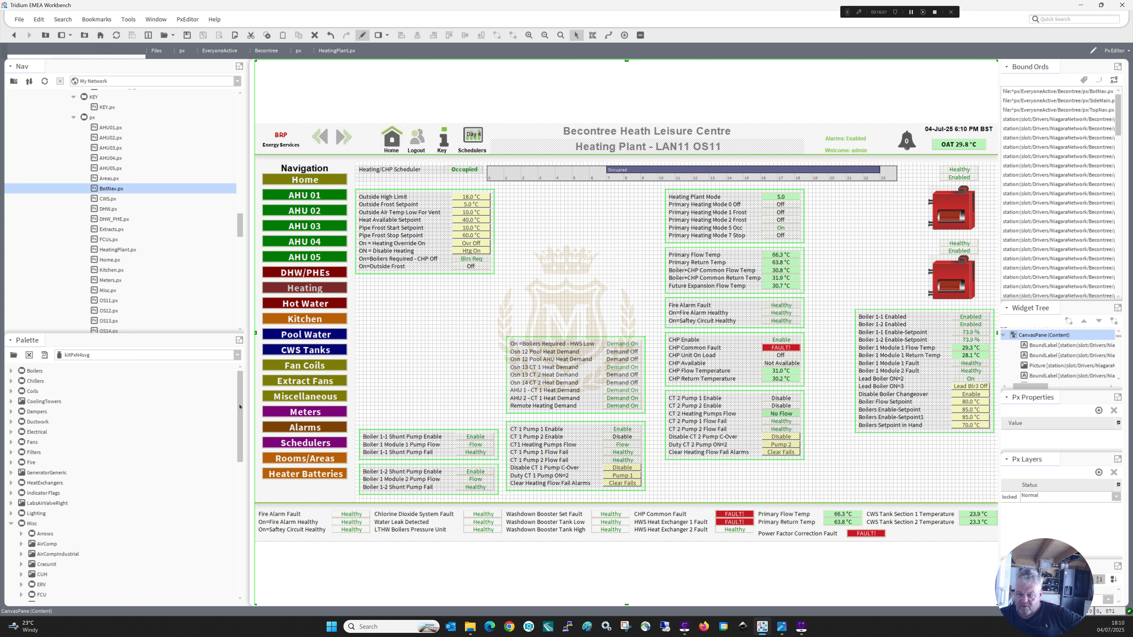
pyautogui.click(11, 432)
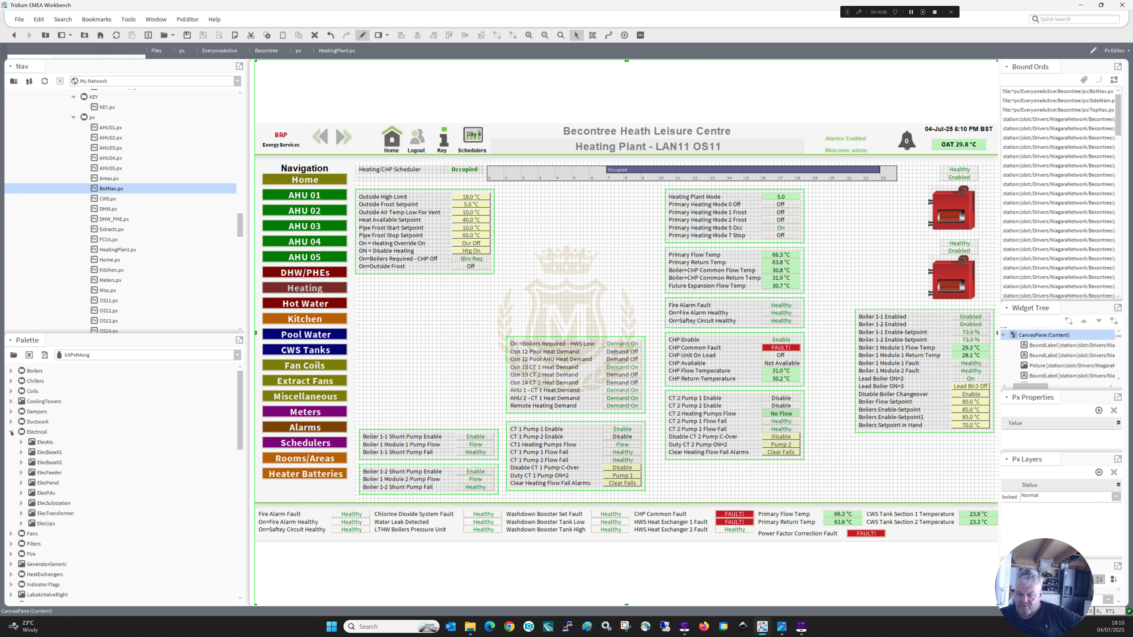
pyautogui.click(11, 432)
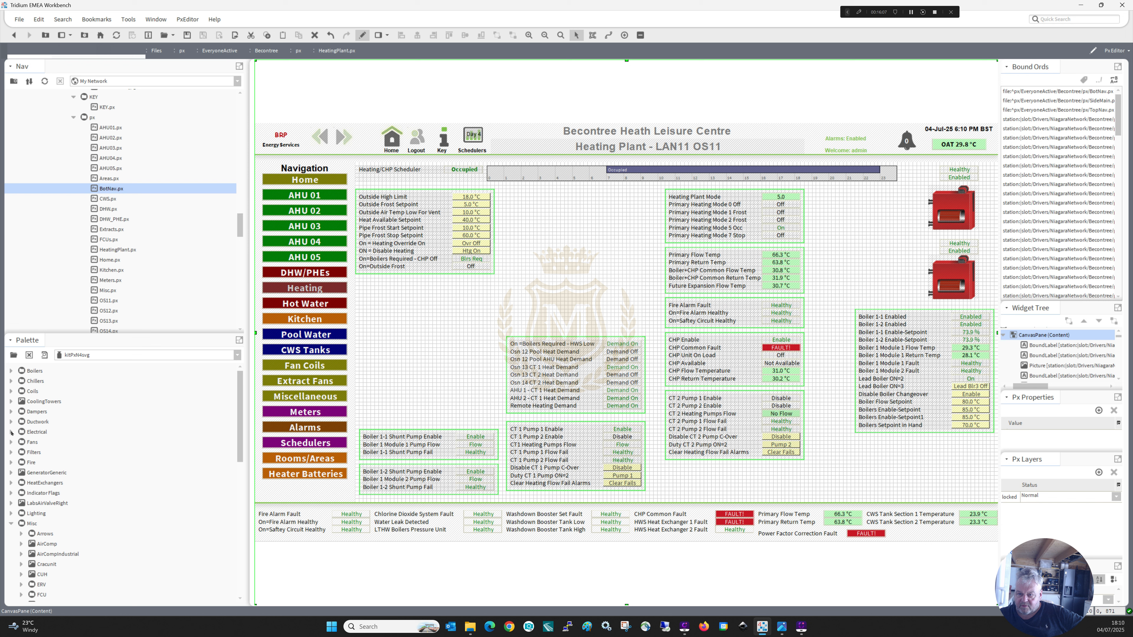
pyautogui.click(12, 371)
pyautogui.click(11, 370)
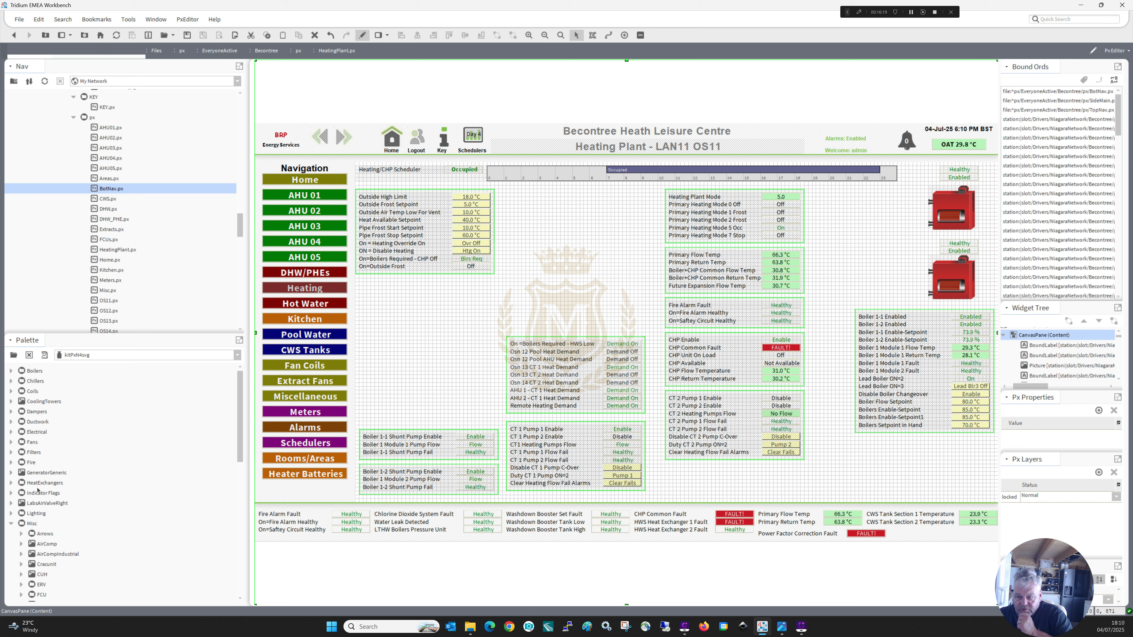
pyautogui.click(10, 483)
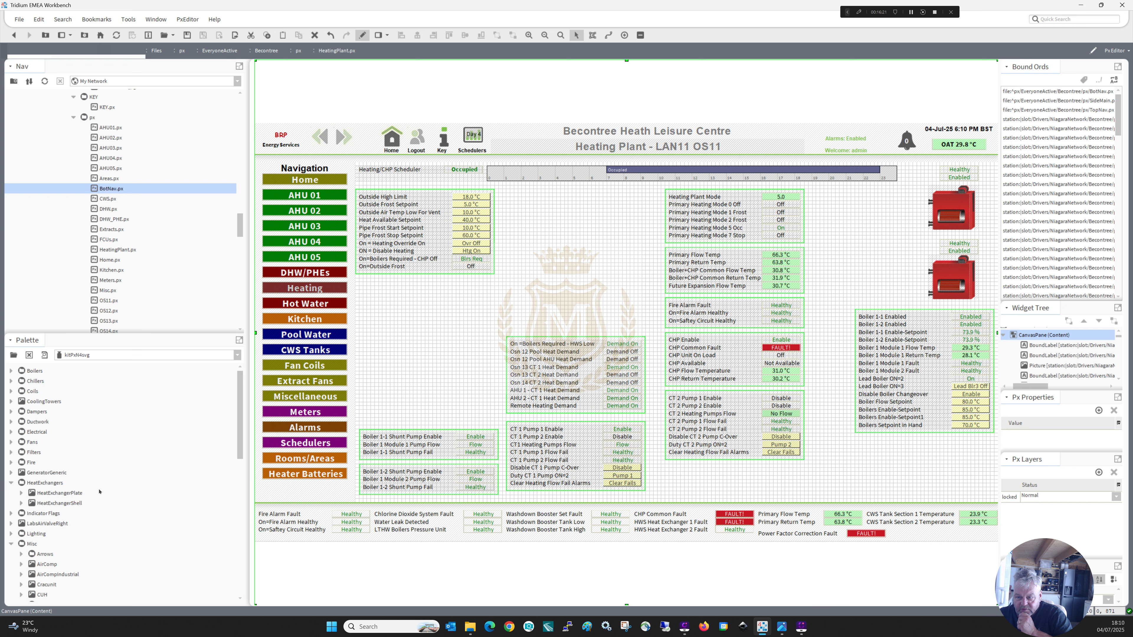
pyautogui.moveTo(239, 429); pyautogui.dragTo(249, 578)
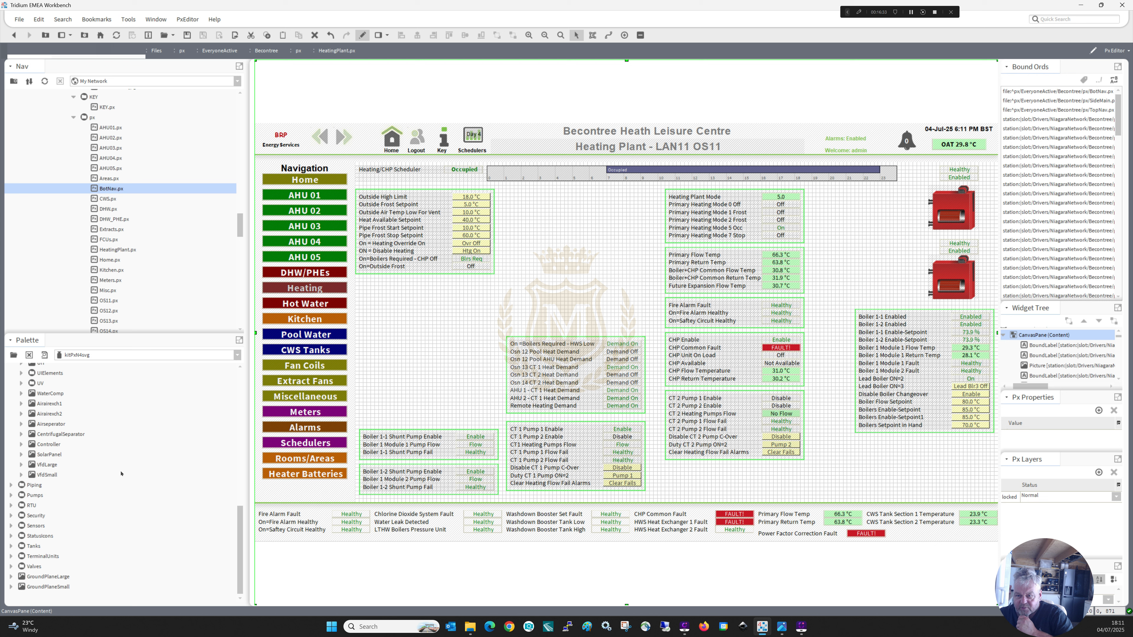
# Check the HVAC folder of the kitPxBuilding palette and the misc folder of kitPxHvac for a CHP unit graphic.
pyautogui.click(237, 355)
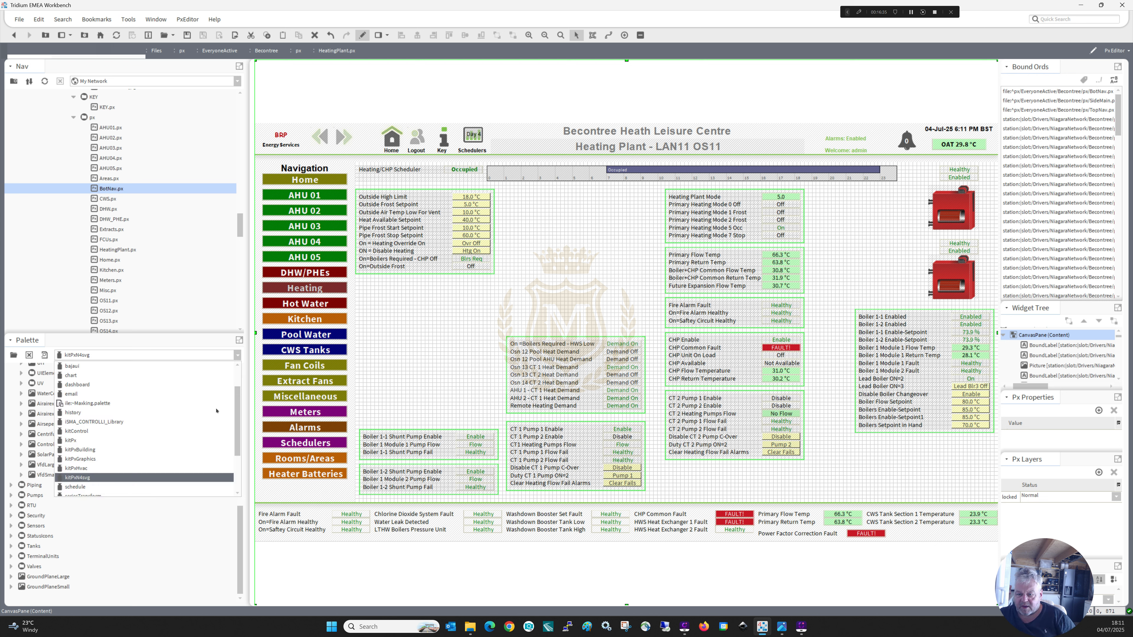
pyautogui.click(200, 454)
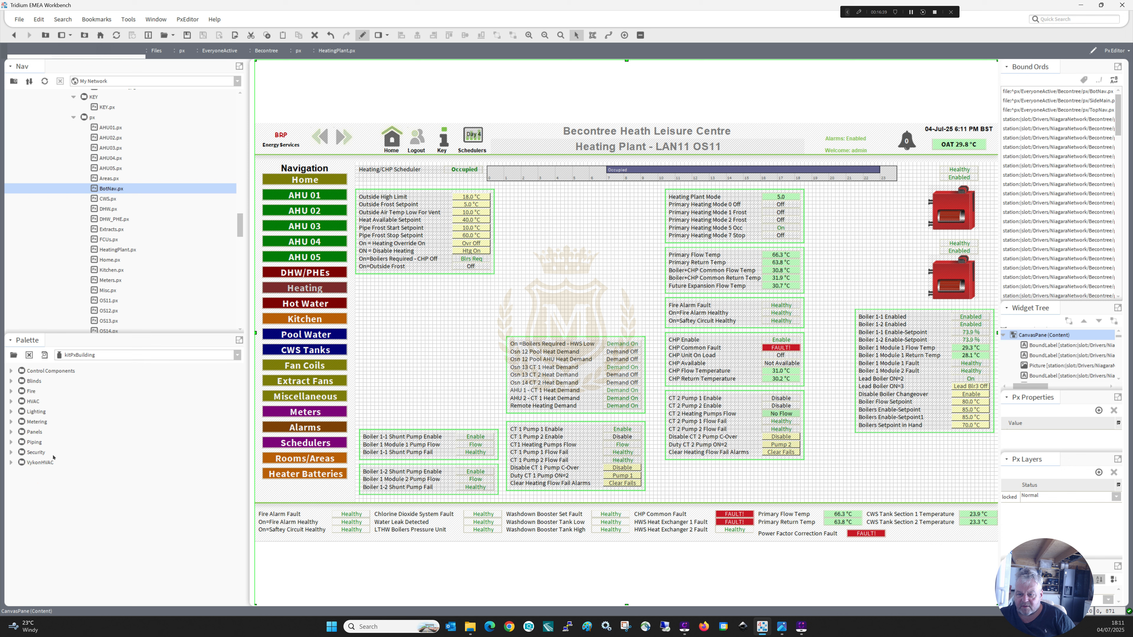
pyautogui.click(11, 402)
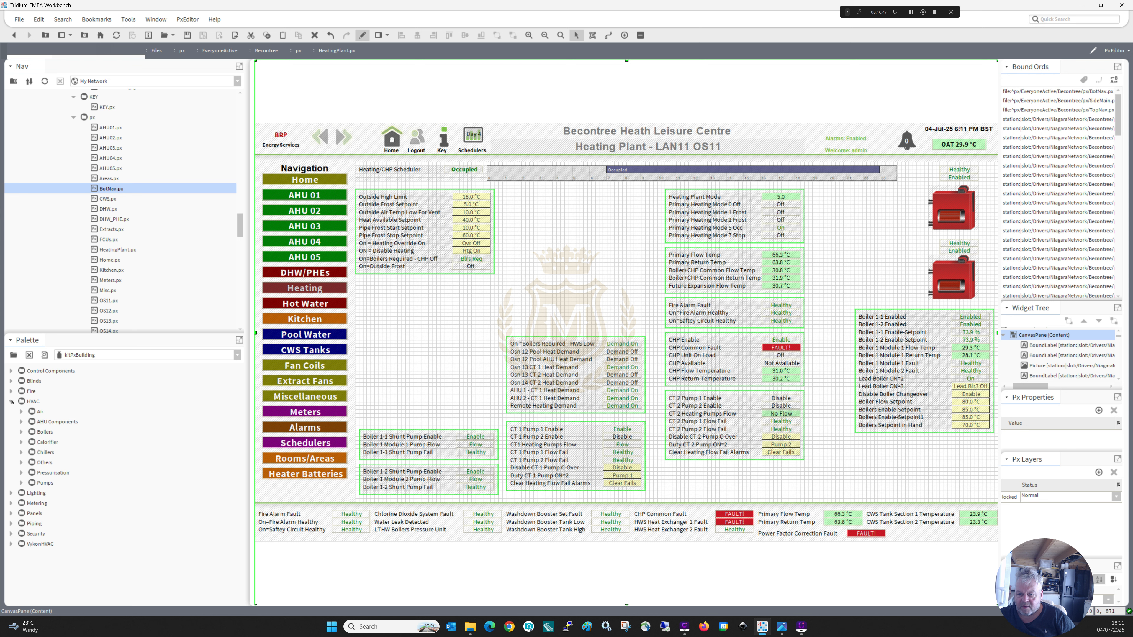
pyautogui.click(238, 355)
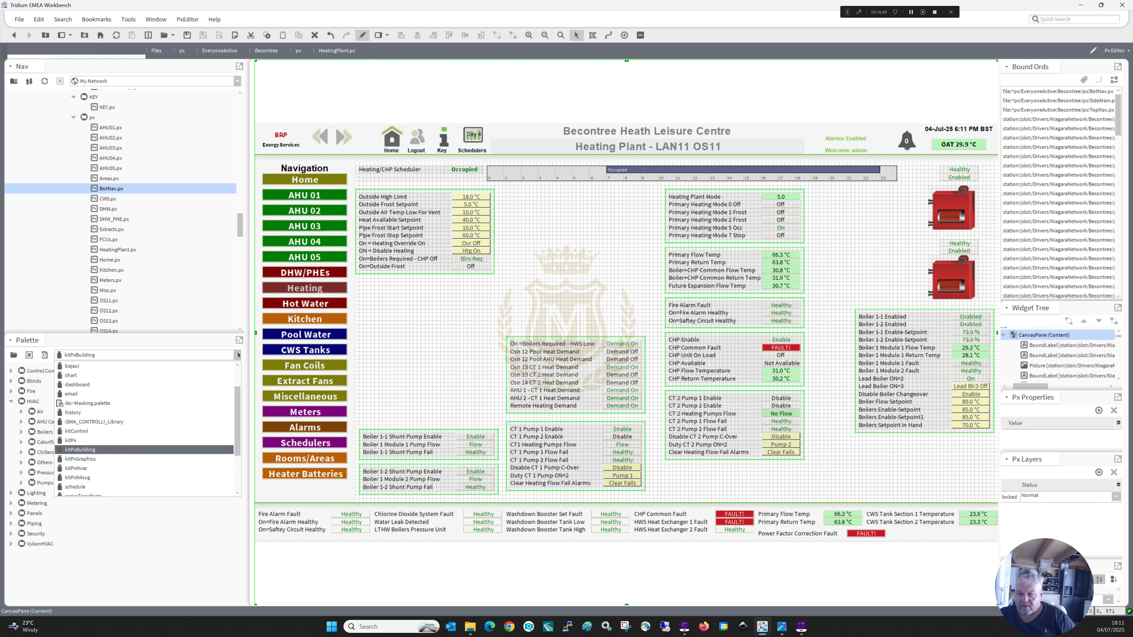
pyautogui.click(203, 468)
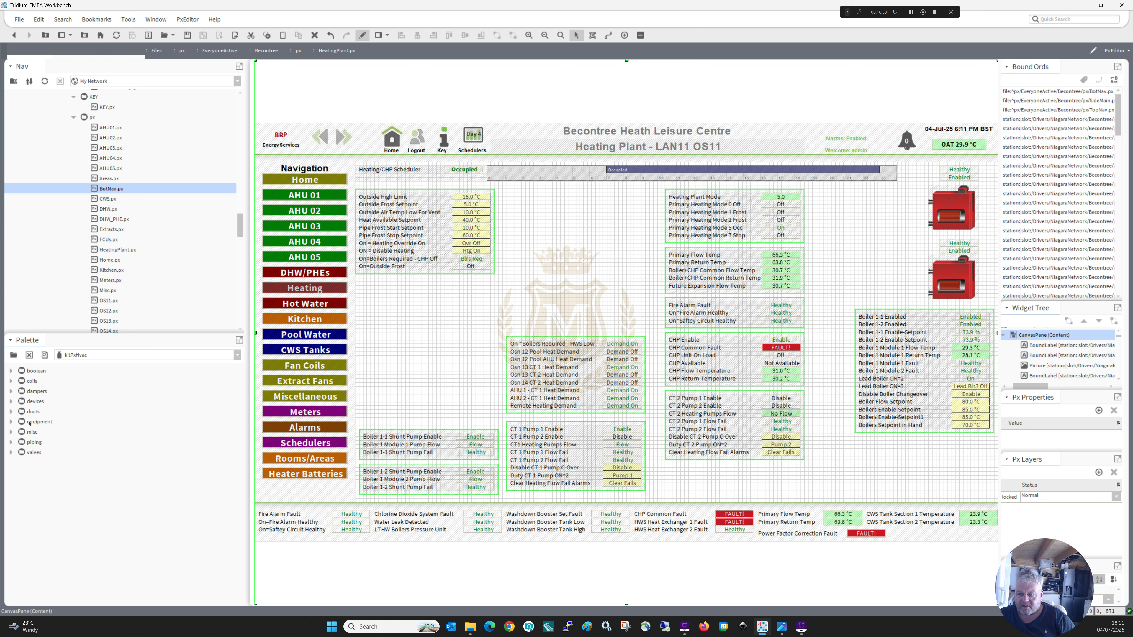
pyautogui.click(11, 432)
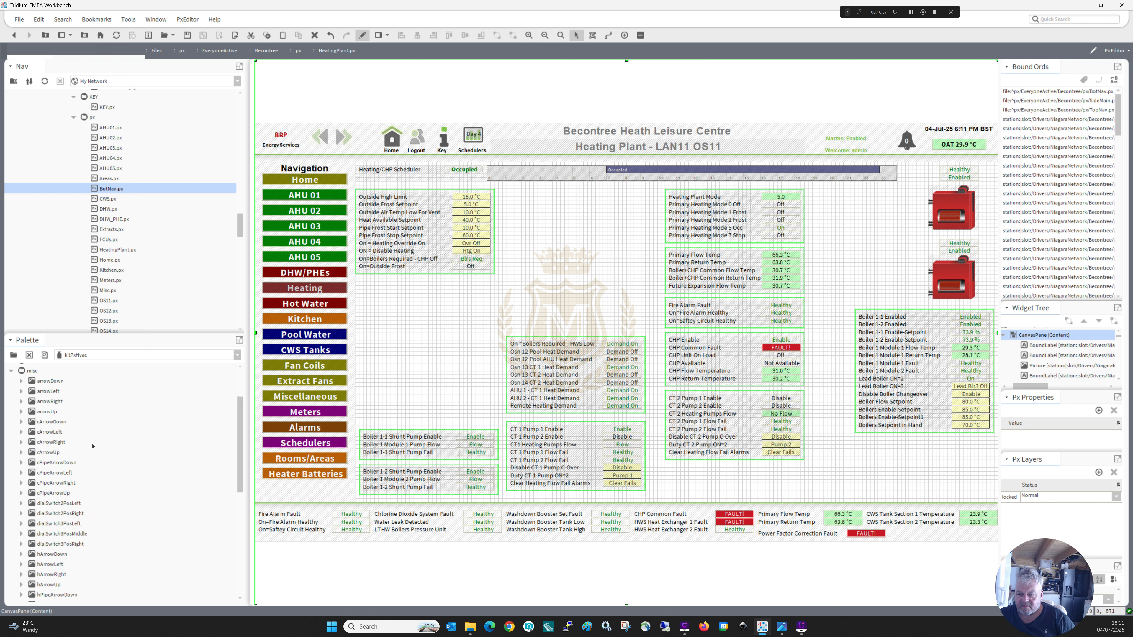
pyautogui.moveTo(240, 442); pyautogui.dragTo(235, 536)
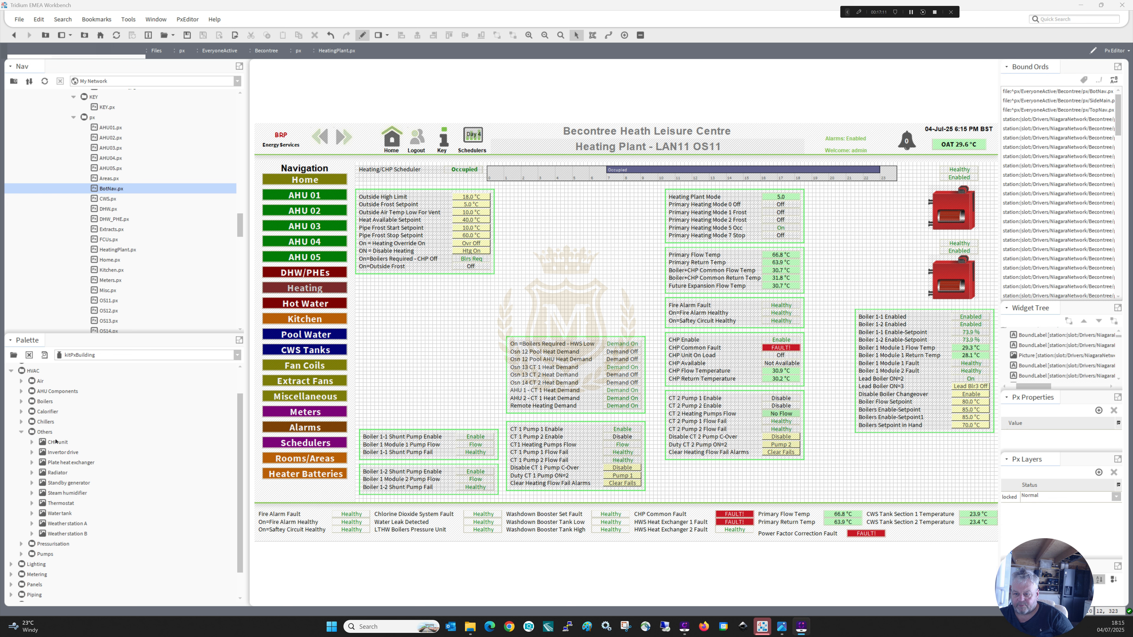
# Place the CHP unit from the kitPxBuilding palette's Others folder in the canvas's empty centre and add a new Picture widget near it.
pyautogui.moveTo(56, 442); pyautogui.dragTo(533, 270)
pyautogui.rightClick(465, 307)
pyautogui.moveTo(481, 311)
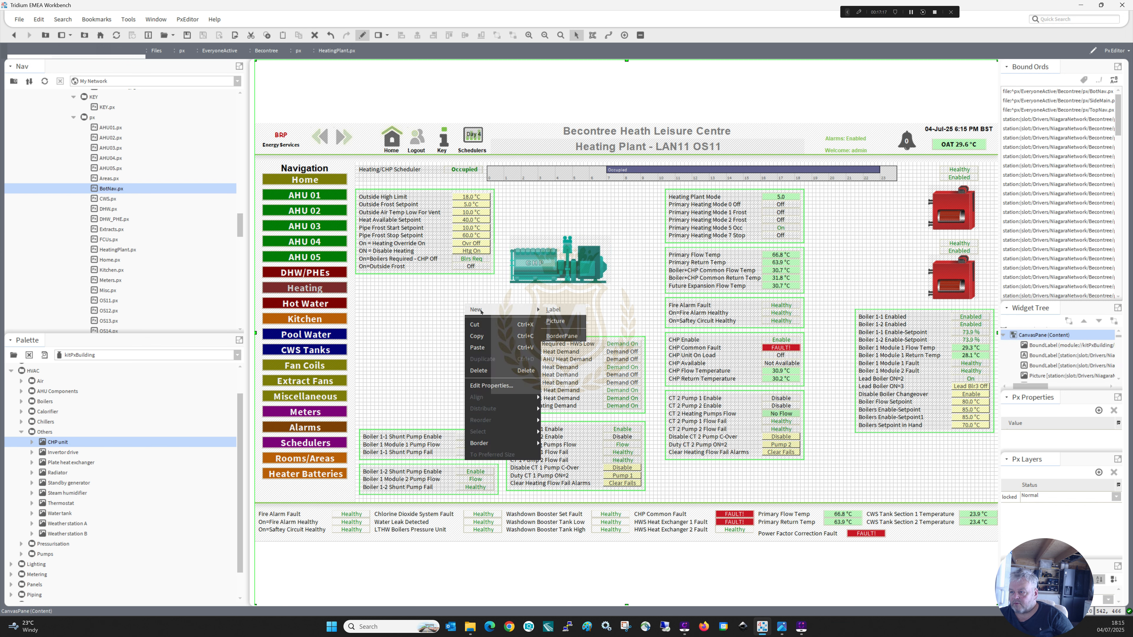
pyautogui.click(561, 319)
# Copy the CHP unit label's image path, chp-unit.gif, into the new Picture's image property and delete the original CHP label.
pyautogui.doubleClick(548, 266)
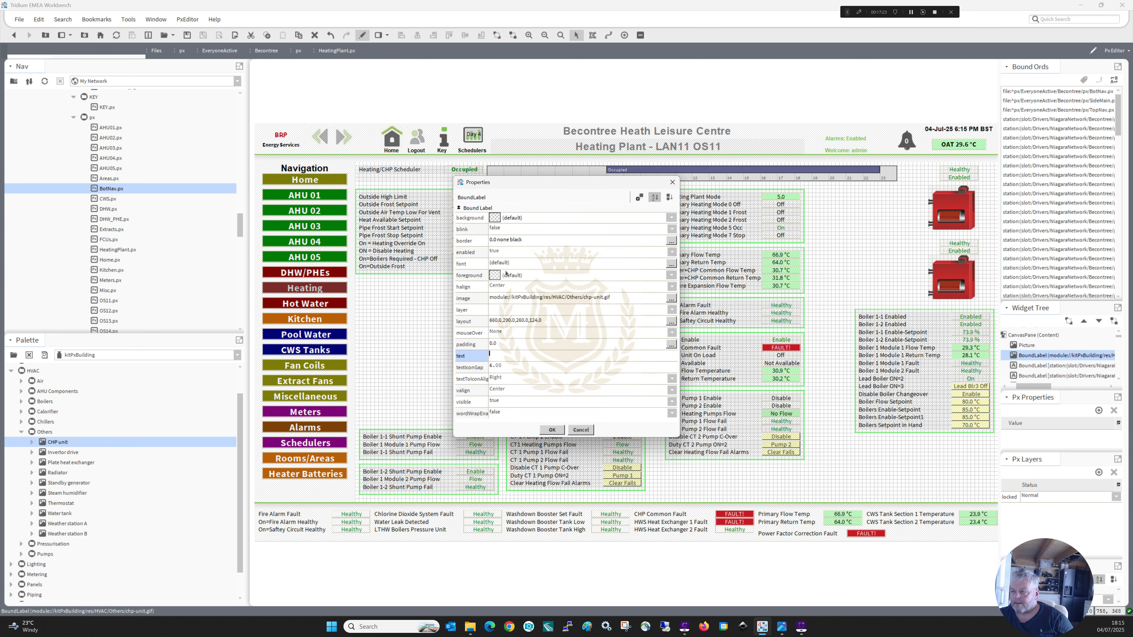
pyautogui.doubleClick(518, 299)
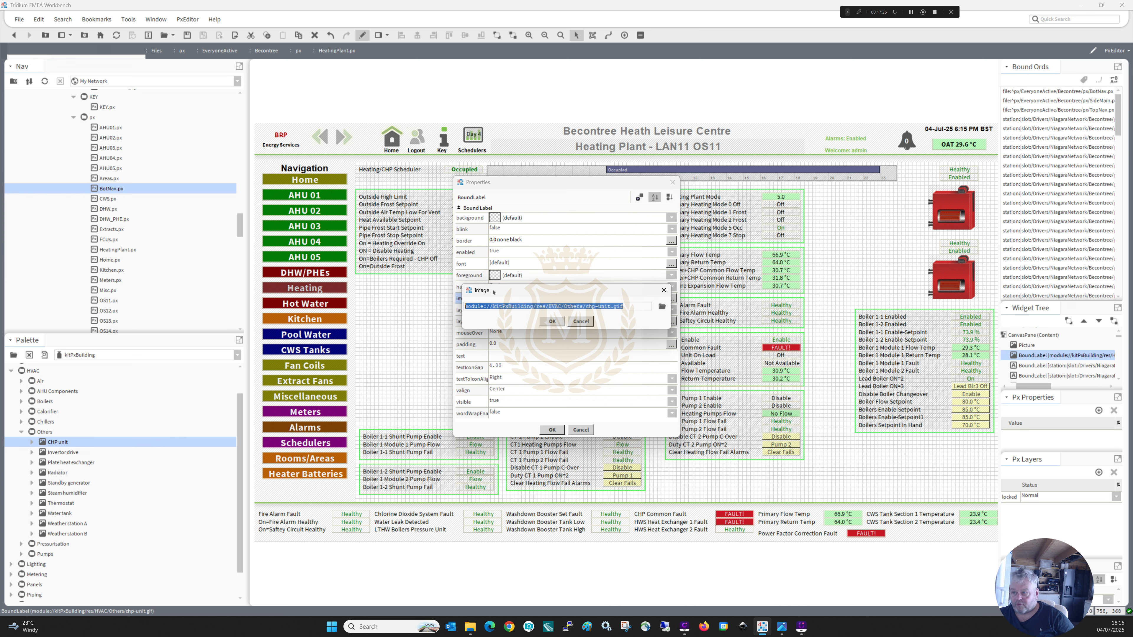
pyautogui.click(545, 321)
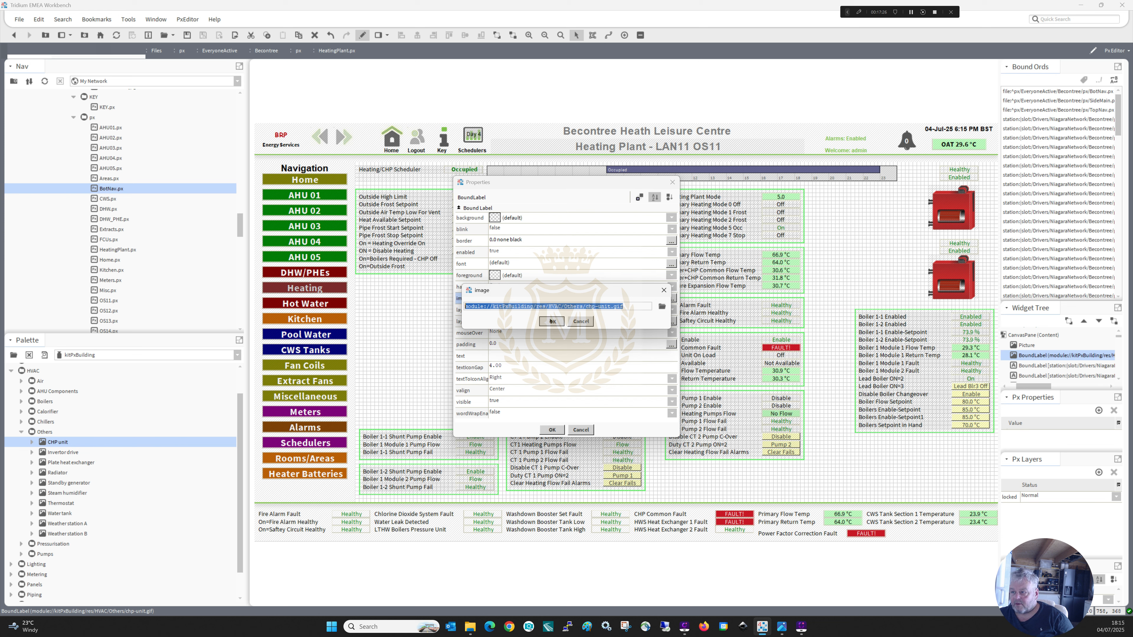
pyautogui.click(552, 430)
pyautogui.doubleClick(488, 323)
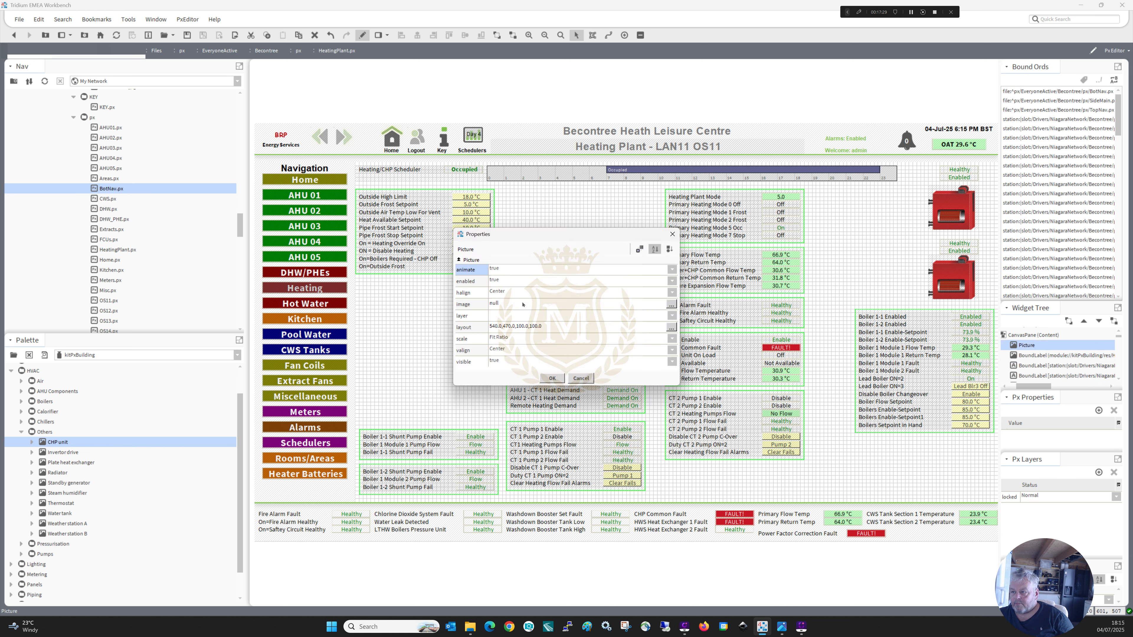
pyautogui.click(502, 305)
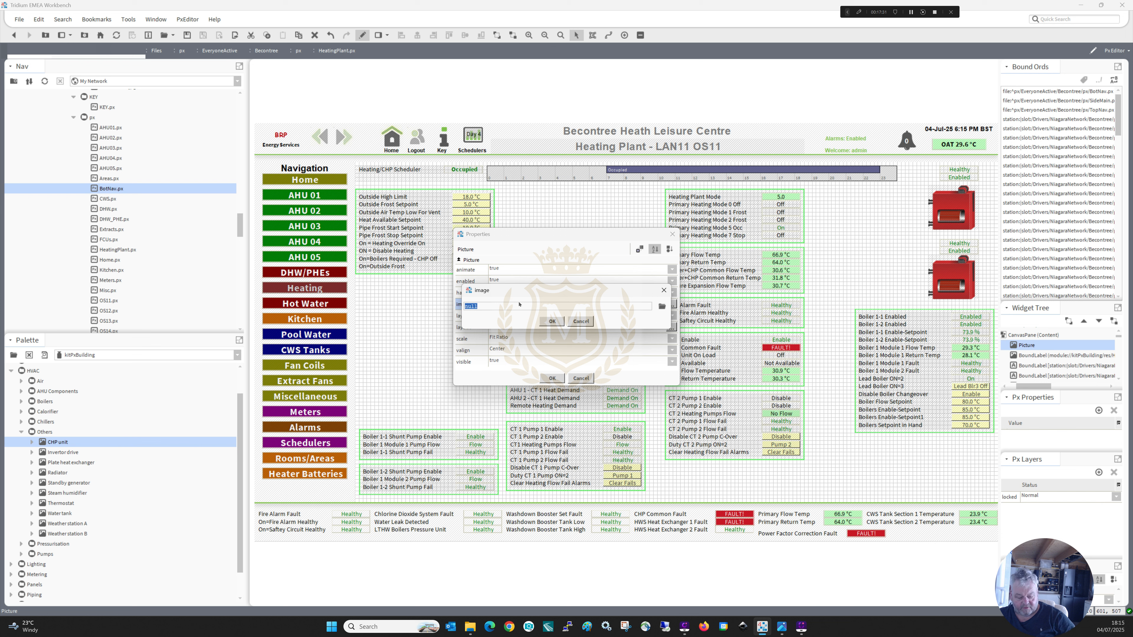
pyautogui.click(551, 321)
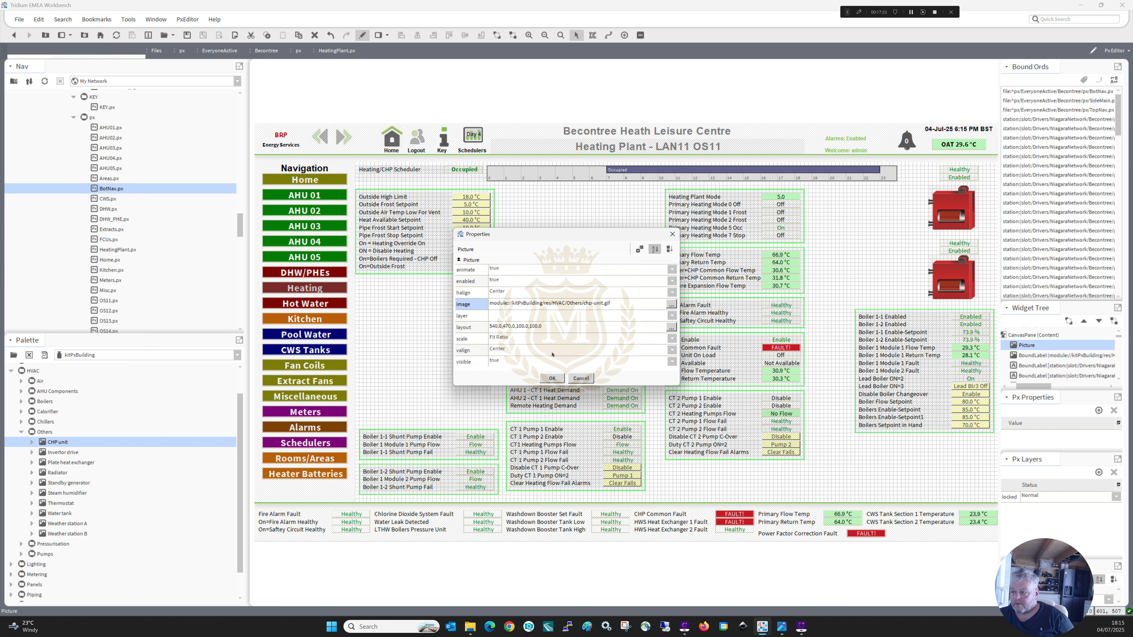
pyautogui.click(553, 378)
pyautogui.click(545, 274)
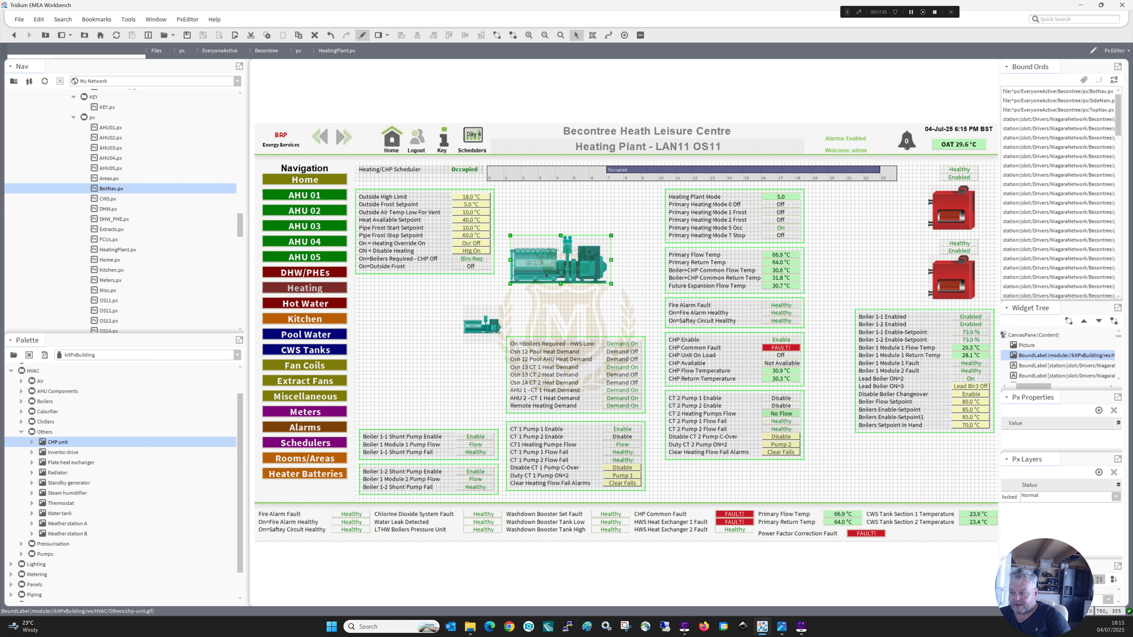
pyautogui.press('Delete')
# Move the boiler points block above the Boiler 1-1 Shunt Pump block and place the enlarged CHP picture beneath the lower boiler.
pyautogui.moveTo(486, 320); pyautogui.dragTo(970, 467)
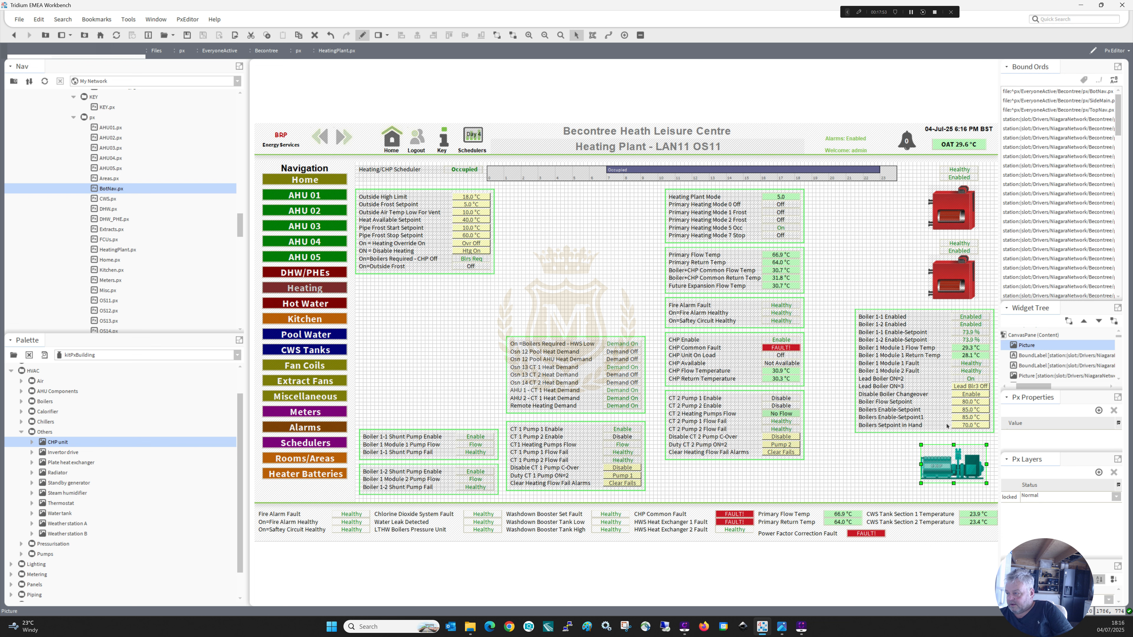
pyautogui.moveTo(844, 446); pyautogui.dragTo(441, 310)
pyautogui.moveTo(937, 465); pyautogui.dragTo(941, 345)
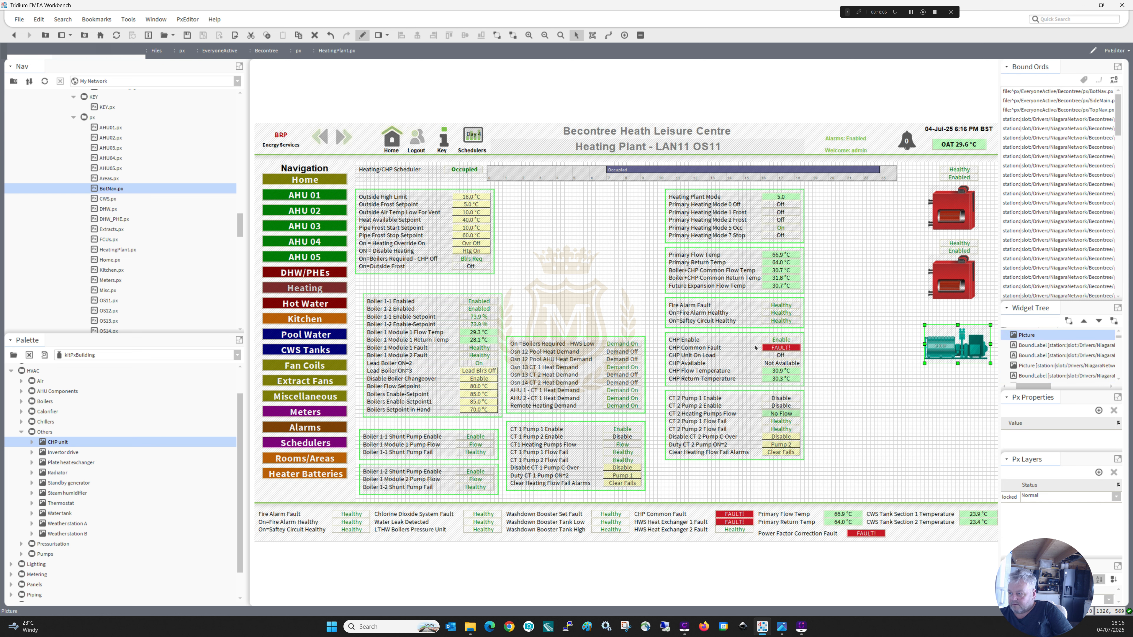
# Duplicate the CHP Enable value label and position the copy just above the CHP picture.
pyautogui.rightClick(786, 340)
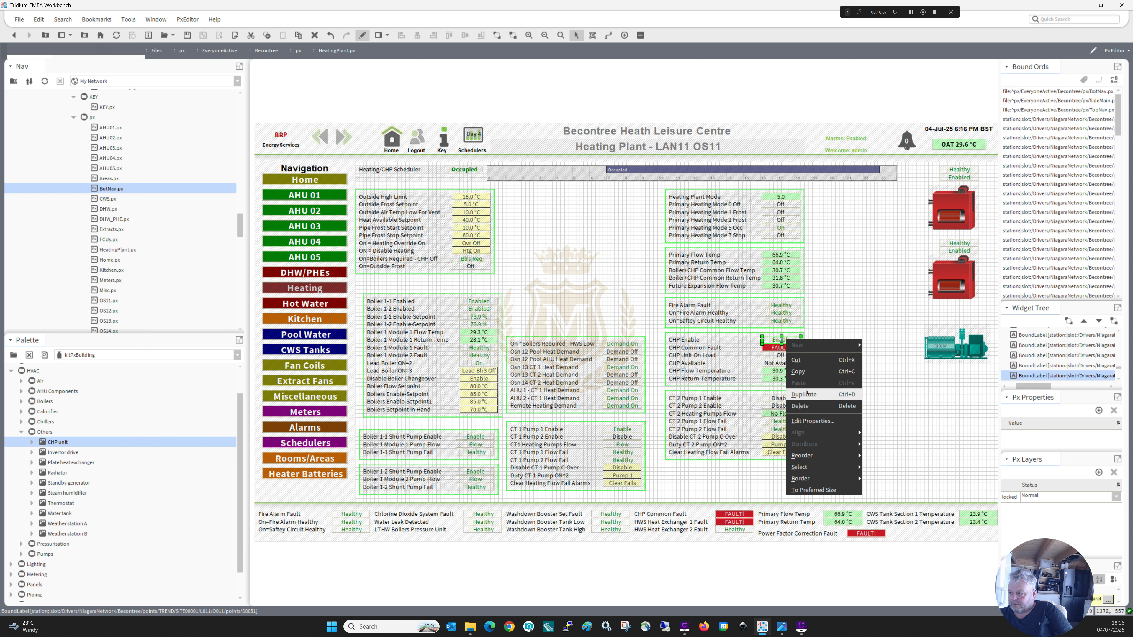
pyautogui.click(773, 340)
pyautogui.moveTo(778, 343); pyautogui.dragTo(951, 262)
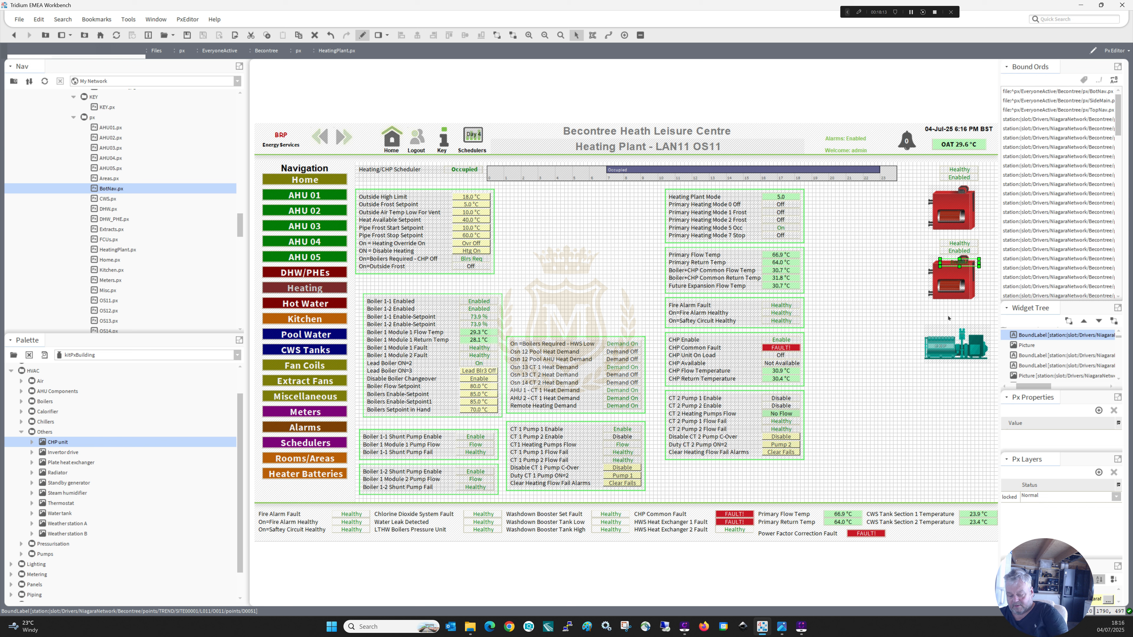
pyautogui.press('Down')
pyautogui.press('Down')
pyautogui.press('Down')
pyautogui.press('Down')
pyautogui.press('Down')
pyautogui.press('Down')
pyautogui.press('Down')
pyautogui.press('Down')
pyautogui.press('Down')
pyautogui.press('Down')
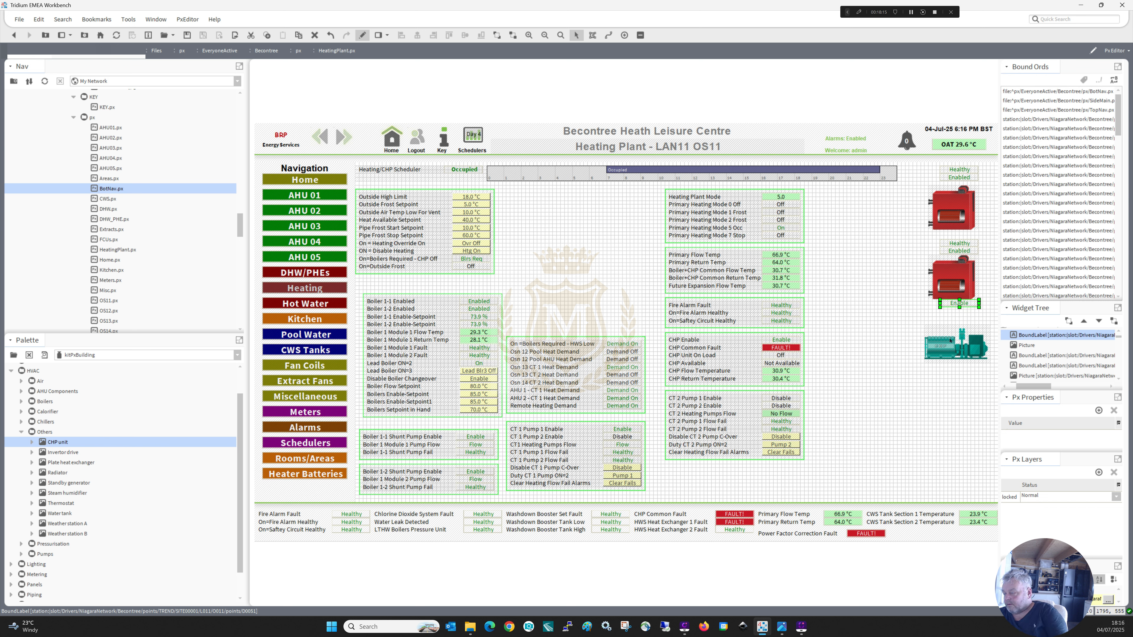
pyautogui.press('Down')
pyautogui.press('Down')
pyautogui.press('Down')
pyautogui.press('Down')
pyautogui.press('Down')
pyautogui.press('Down')
pyautogui.press('Down')
pyautogui.press('Down')
pyautogui.press('Down')
pyautogui.press('Down')
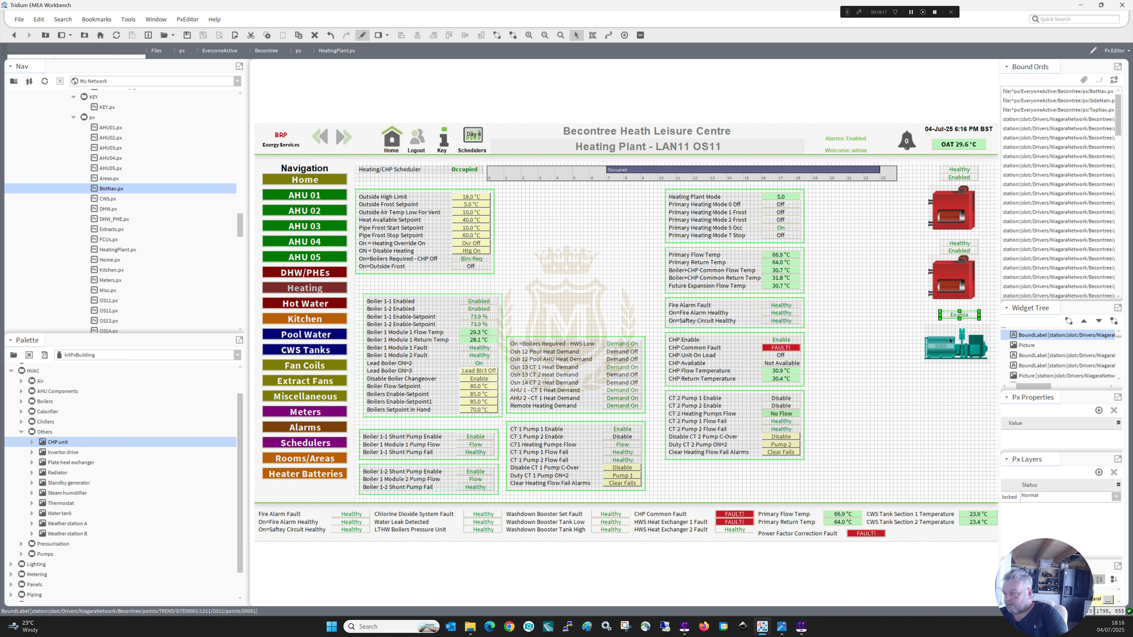
pyautogui.press('Down')
pyautogui.press('Down')
pyautogui.press('Down')
pyautogui.press('Down')
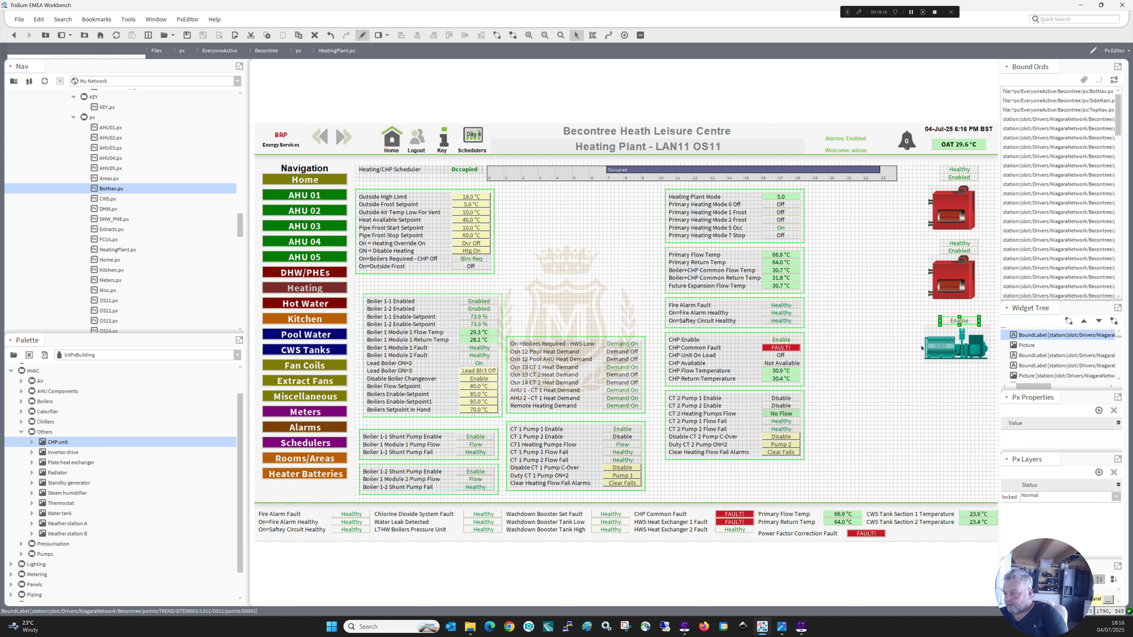
# Duplicate the CHP Common Fault value label and place the copy directly above the CHP picture's Enable label.
pyautogui.click(779, 349)
pyautogui.rightClick(778, 349)
pyautogui.click(794, 402)
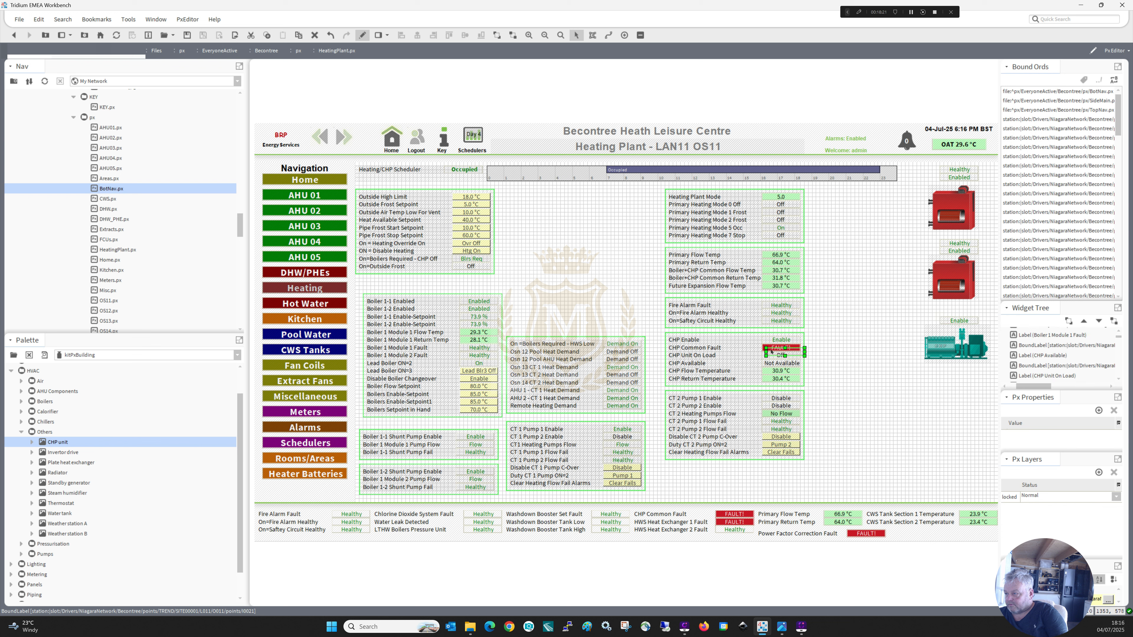
pyautogui.moveTo(771, 352); pyautogui.dragTo(947, 313)
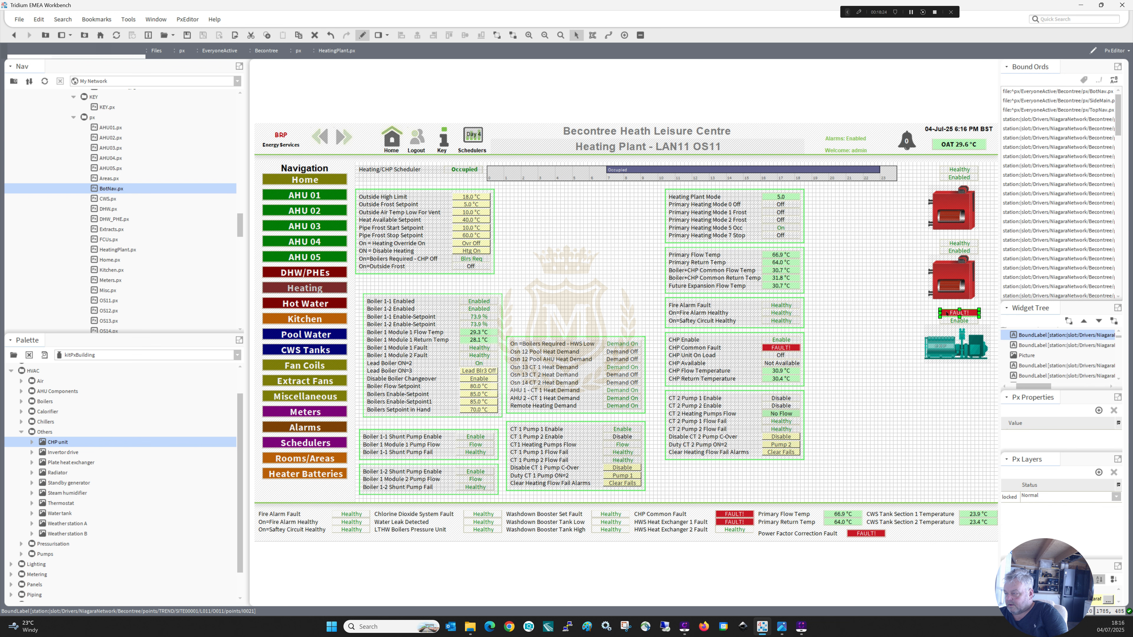
pyautogui.click(894, 323)
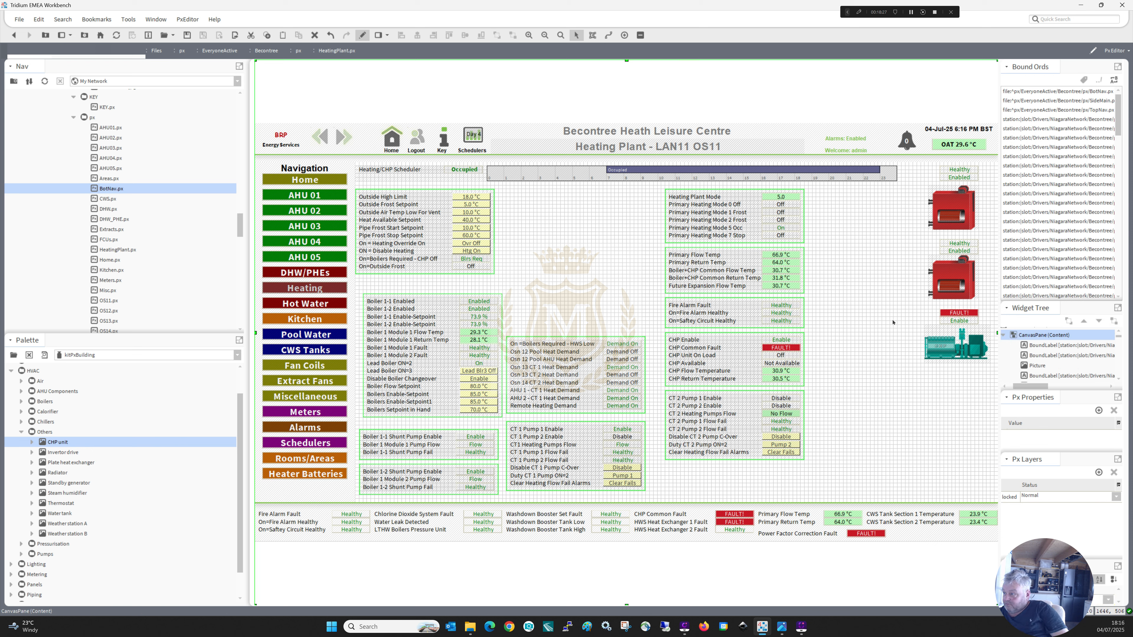
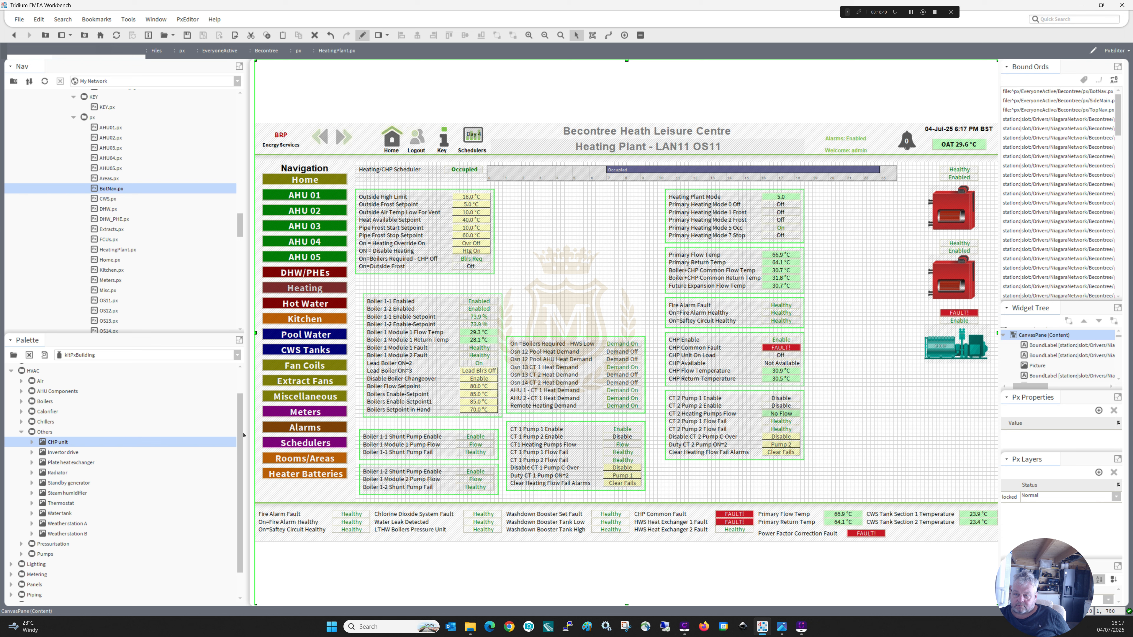
# Switch the component palette from kitPxBuilding to QASvgLibrary.
pyautogui.scroll(1, 240, 442)
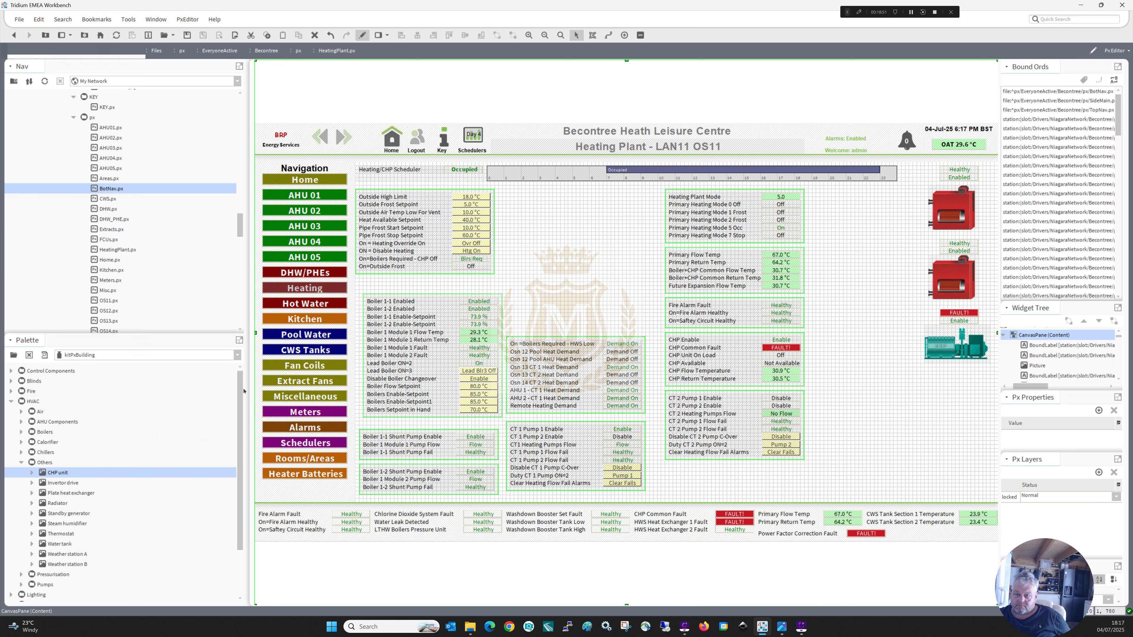
pyautogui.scroll(-2, 244, 402)
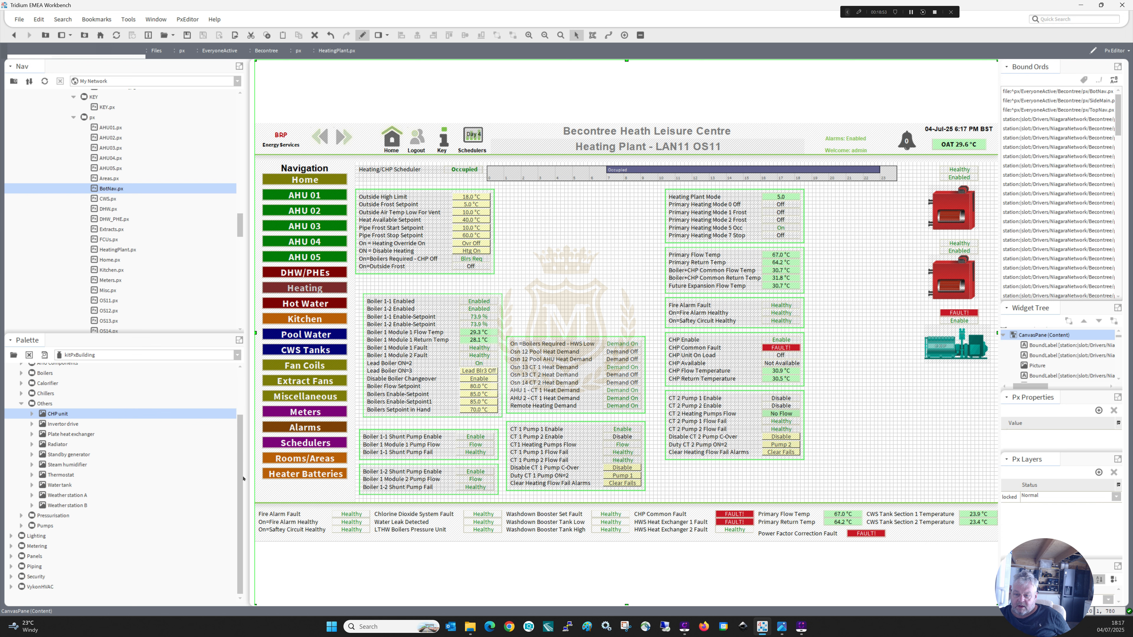
pyautogui.scroll(2, 240, 447)
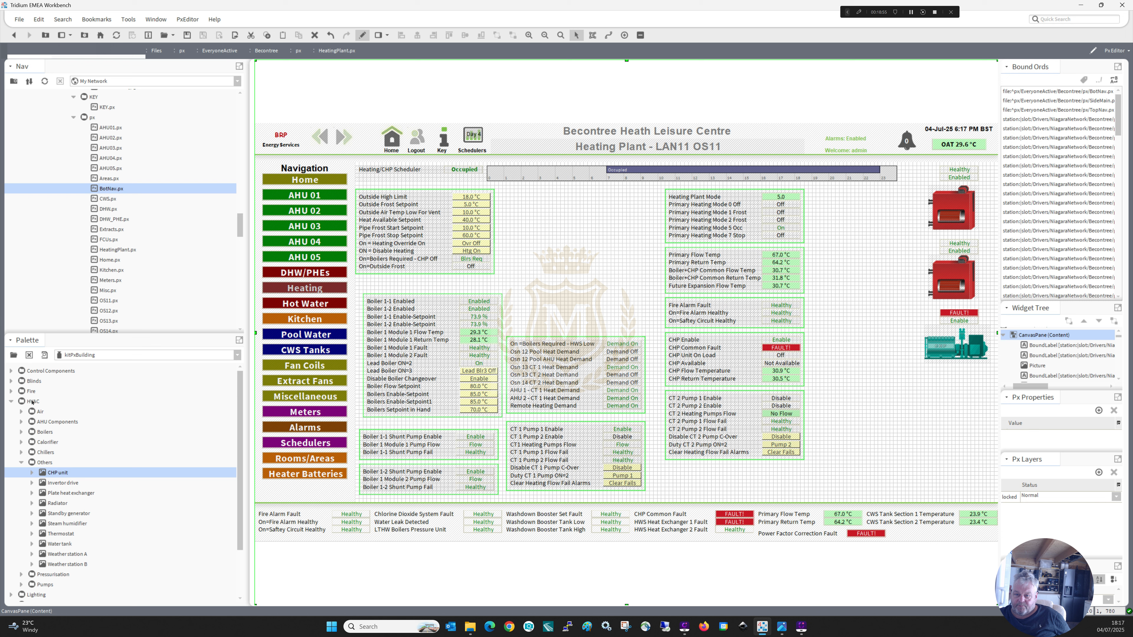
pyautogui.click(238, 355)
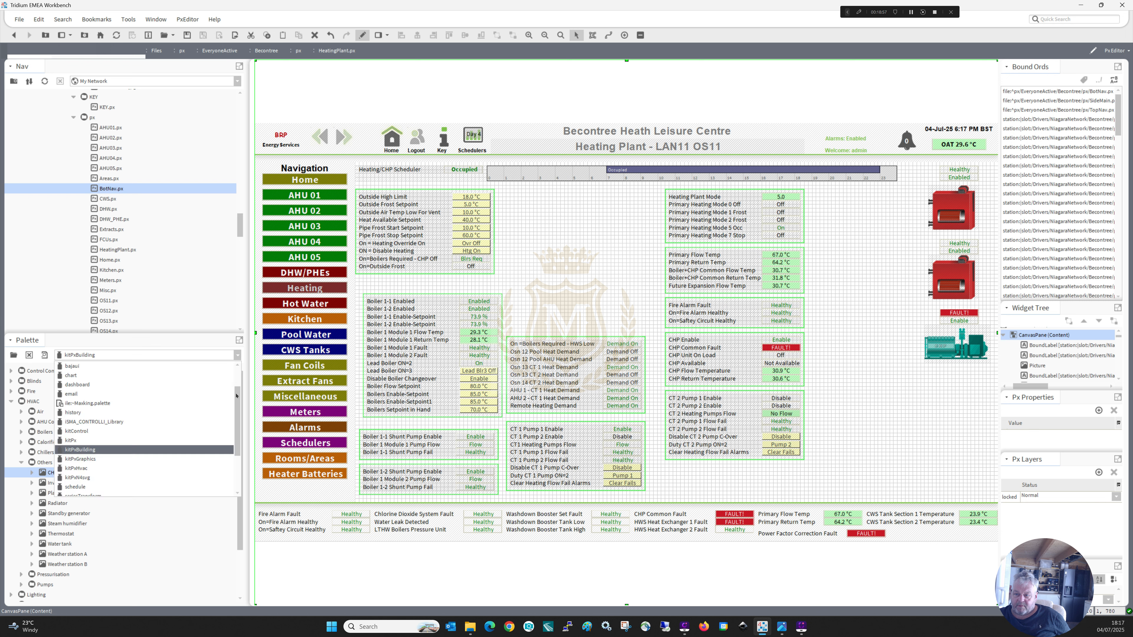
pyautogui.scroll(3, 237, 403)
pyautogui.click(113, 399)
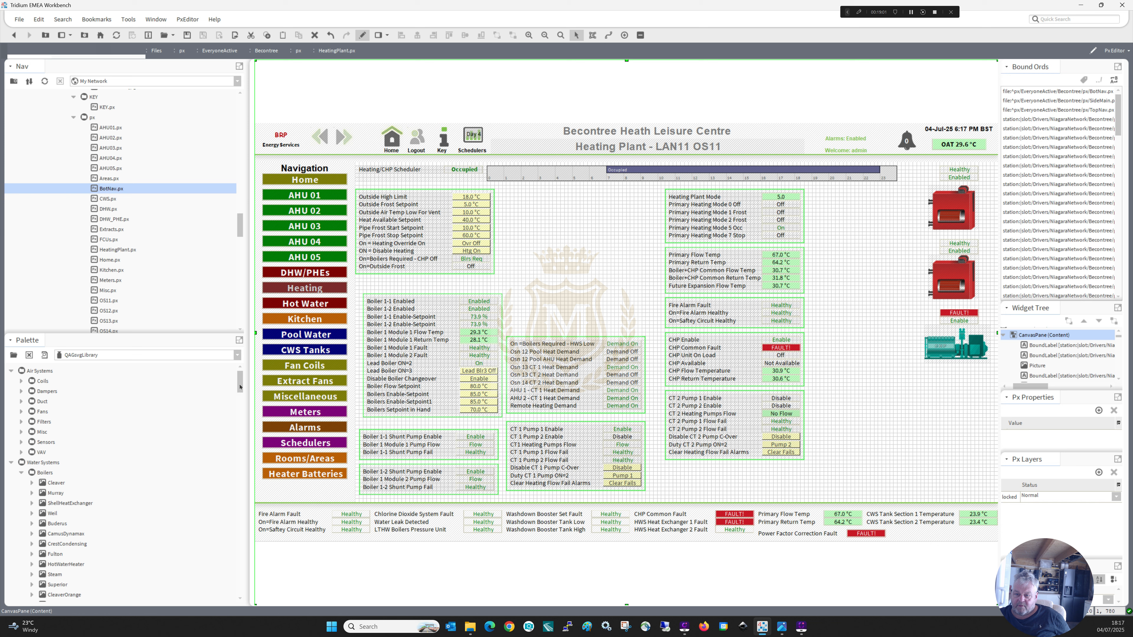
# Add horizontal HWR and HWS pipes from the palette and stretch both leftward from the upper boiler, with HWS above HWR.
pyautogui.moveTo(240, 386); pyautogui.dragTo(240, 435)
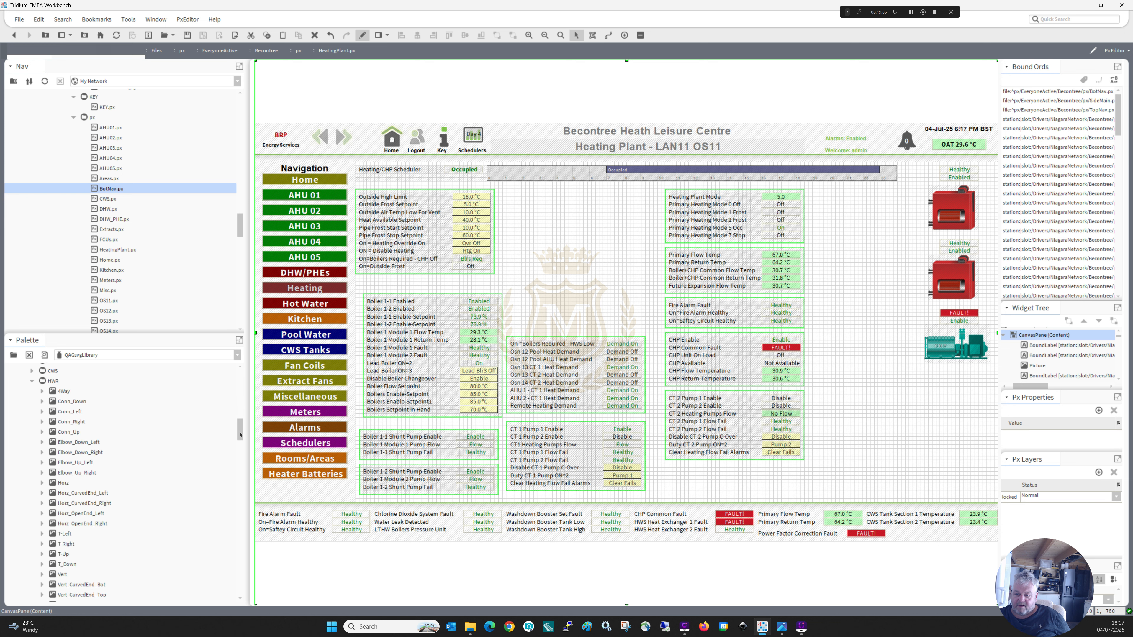
pyautogui.moveTo(56, 484); pyautogui.dragTo(839, 228)
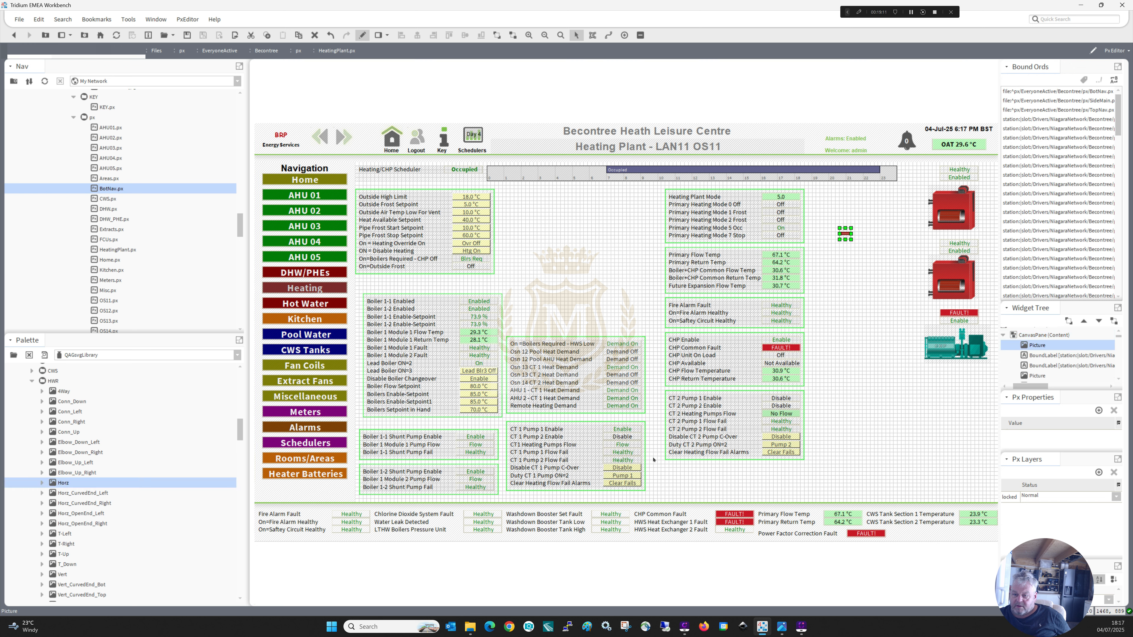
pyautogui.moveTo(241, 429); pyautogui.dragTo(241, 450)
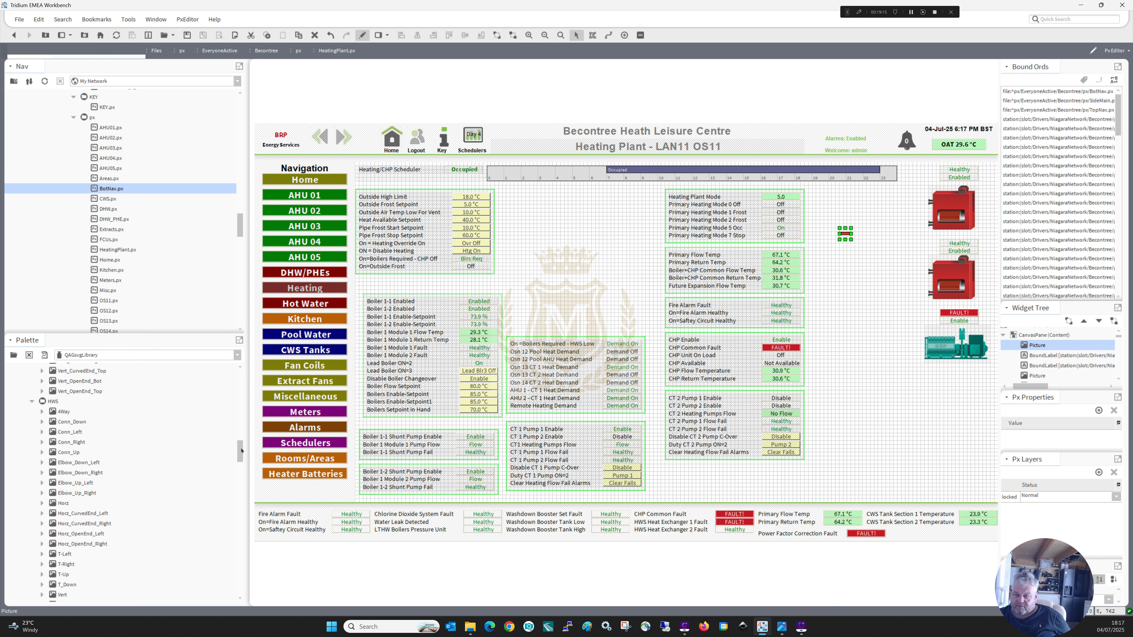
pyautogui.moveTo(58, 505); pyautogui.dragTo(871, 326)
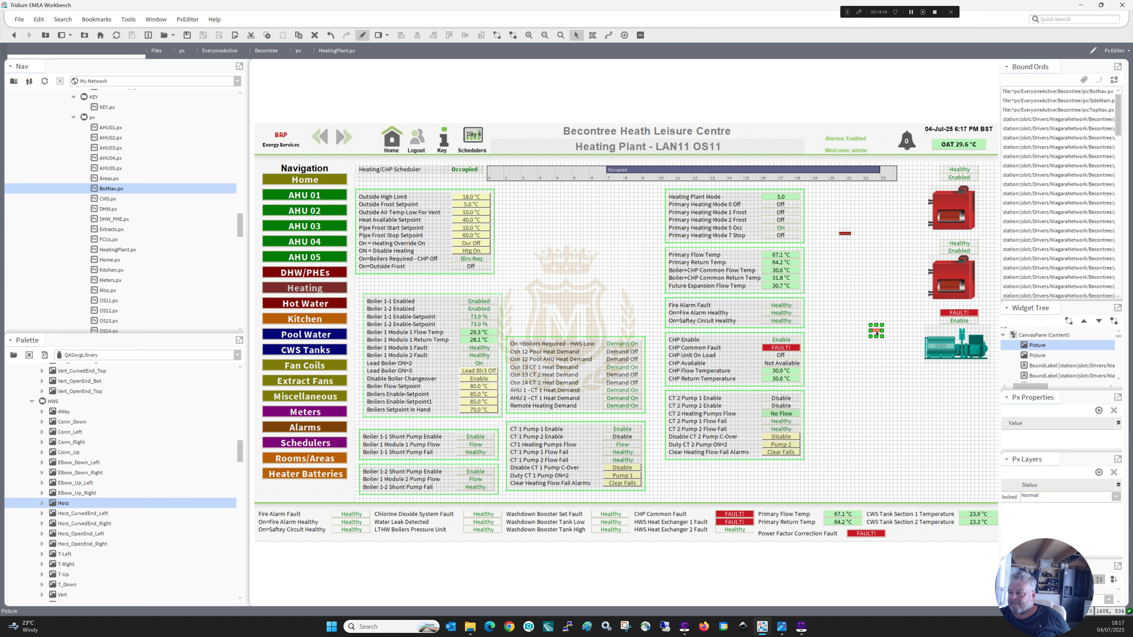
pyautogui.moveTo(918, 203); pyautogui.dragTo(925, 226)
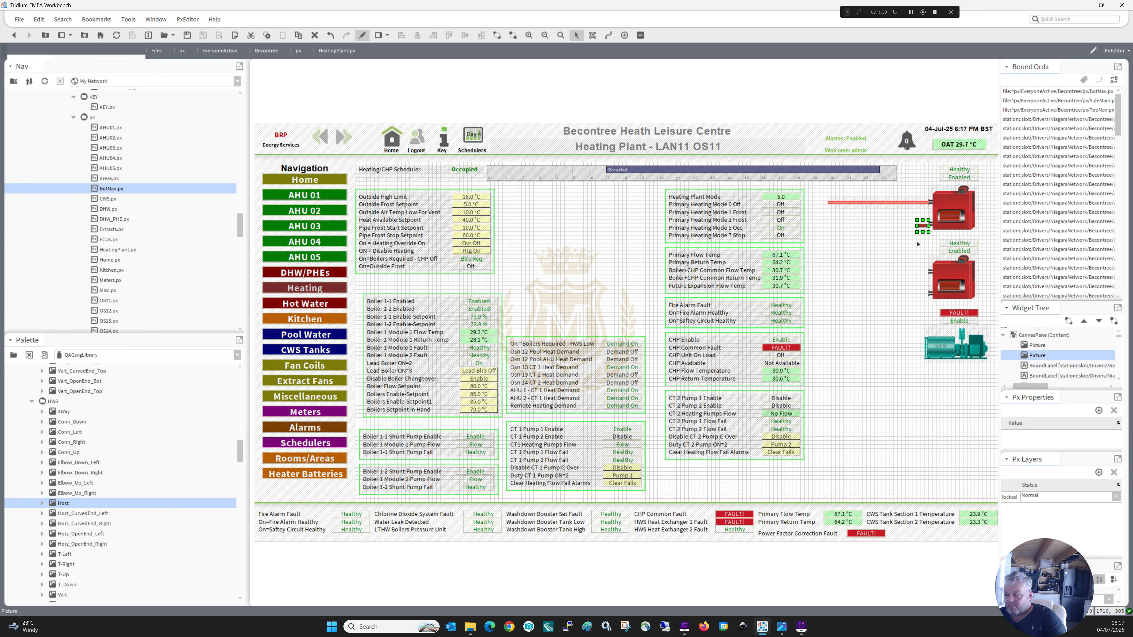
pyautogui.moveTo(917, 226); pyautogui.dragTo(849, 224)
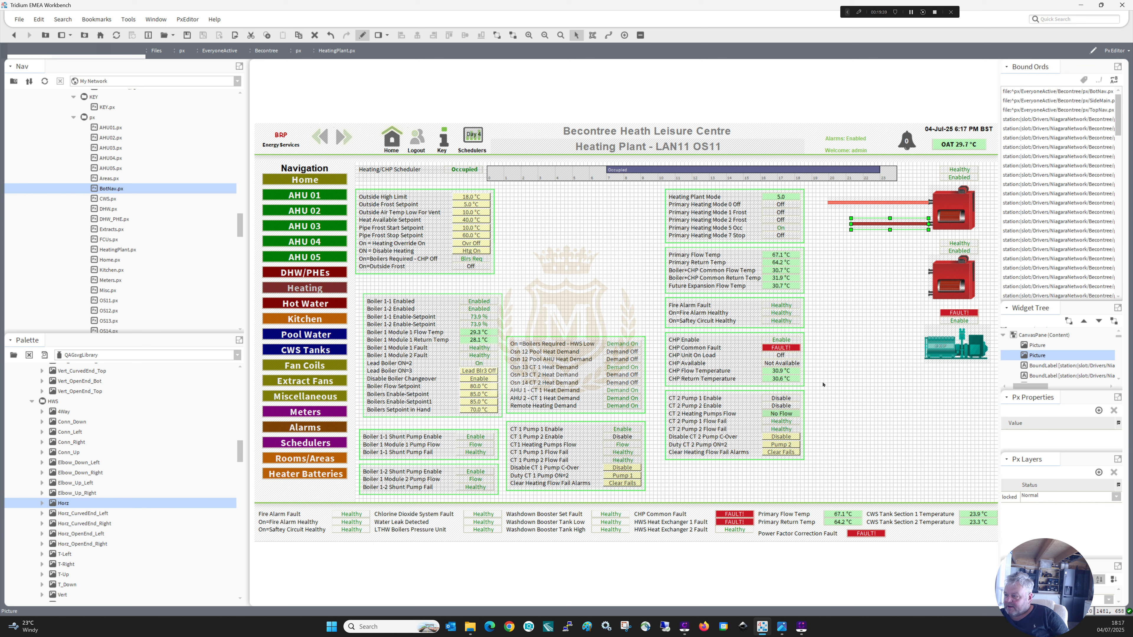
# Move the pipes, both boilers, the CHP picture and their status labels slightly down together, and toggle edit mode off and on.
pyautogui.moveTo(821, 386); pyautogui.dragTo(961, 189)
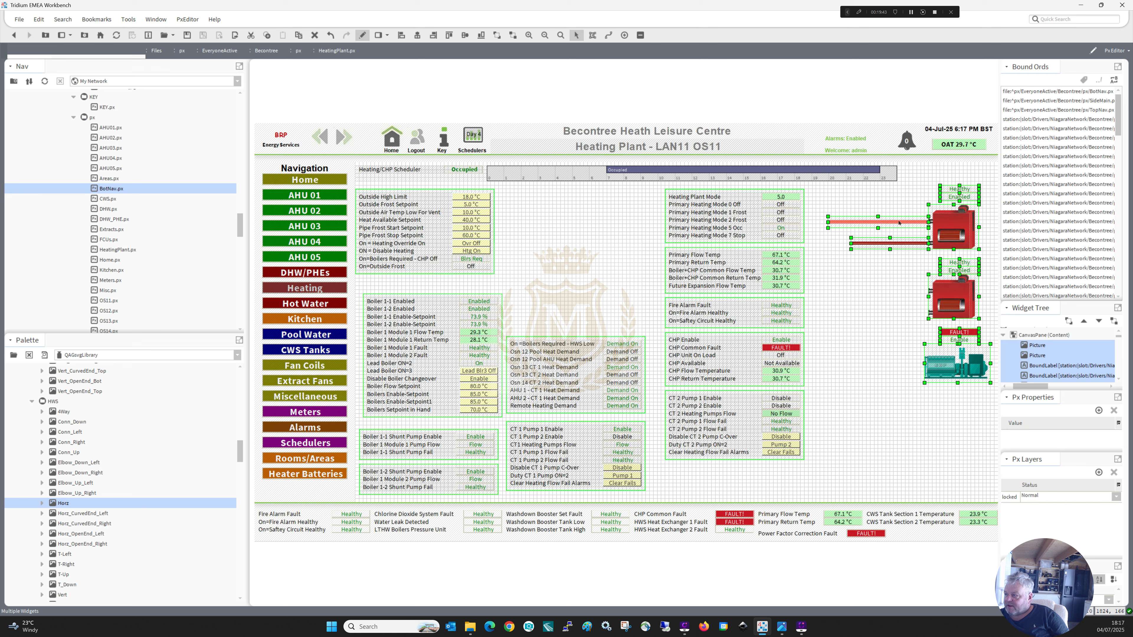
pyautogui.click(886, 222)
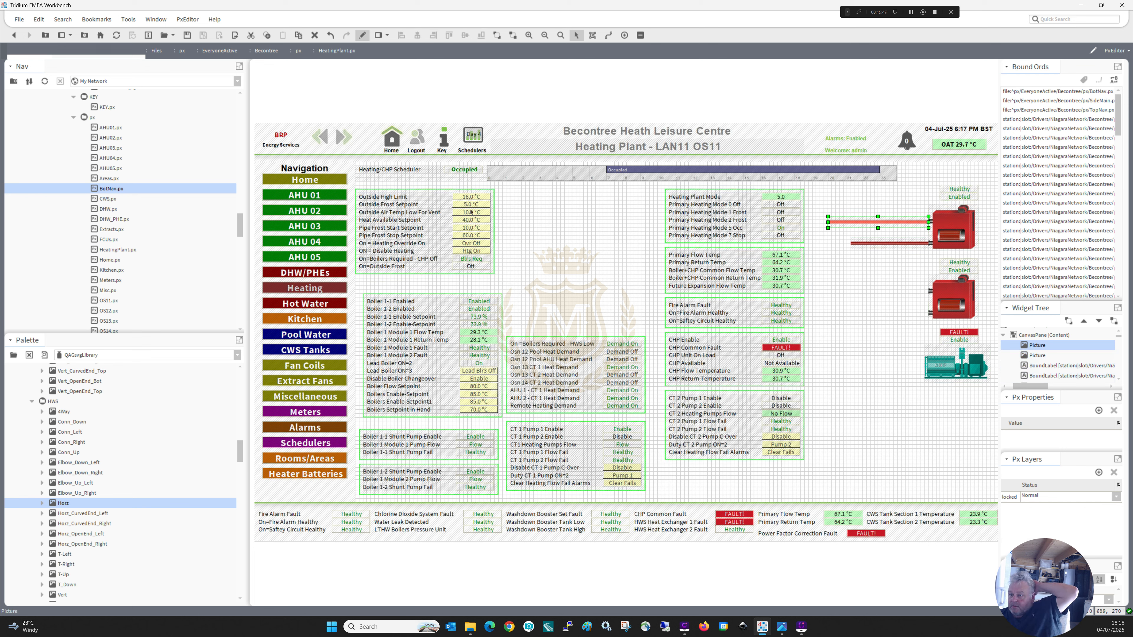
pyautogui.click(363, 39)
pyautogui.click(362, 39)
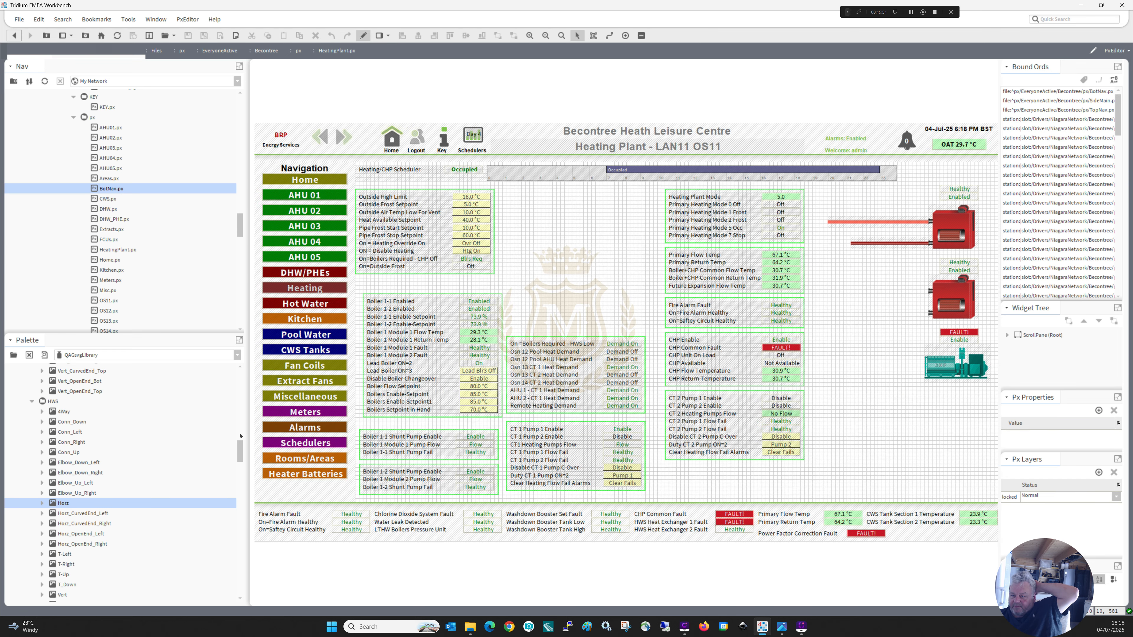
# Add the Inline_Horz_Right and Inline_Horz_Left pump pictures to the canvas and delete the Inline_Horz_Left one.
pyautogui.moveTo(239, 448); pyautogui.dragTo(239, 481)
pyautogui.scroll(-2, 239, 469)
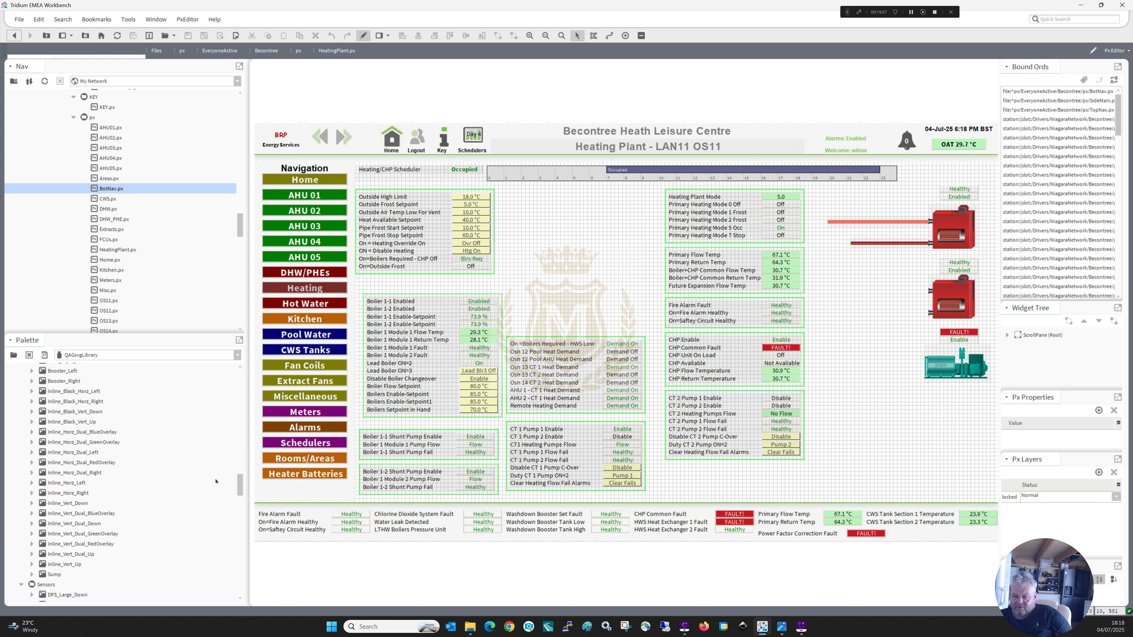
pyautogui.click(63, 484)
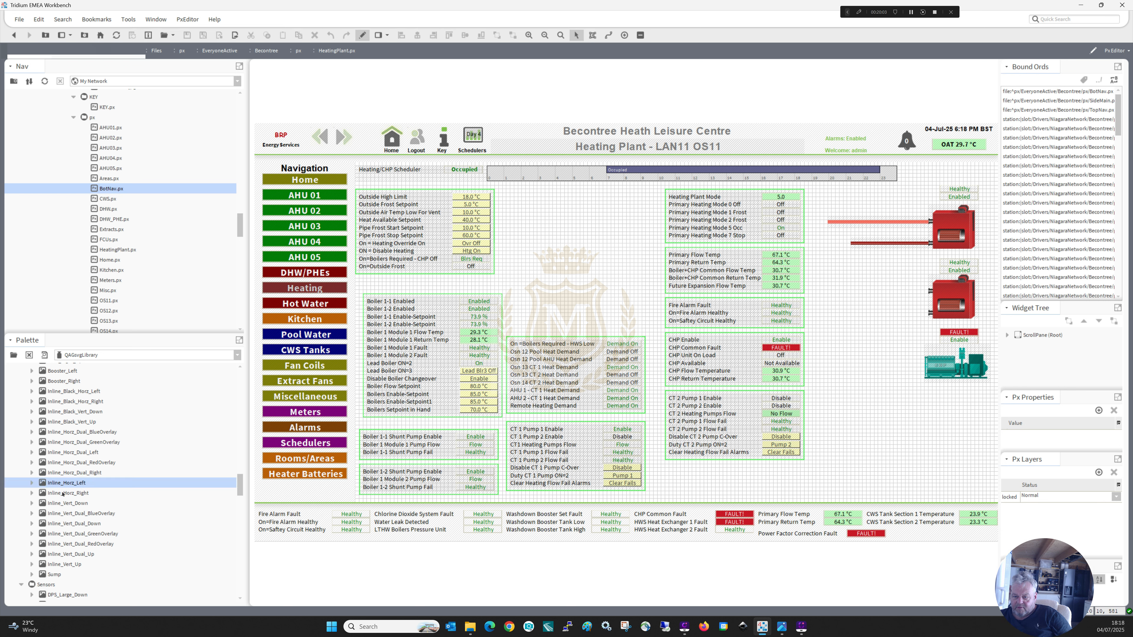
pyautogui.click(63, 494)
pyautogui.moveTo(63, 494); pyautogui.dragTo(553, 268)
pyautogui.moveTo(67, 484); pyautogui.dragTo(823, 286)
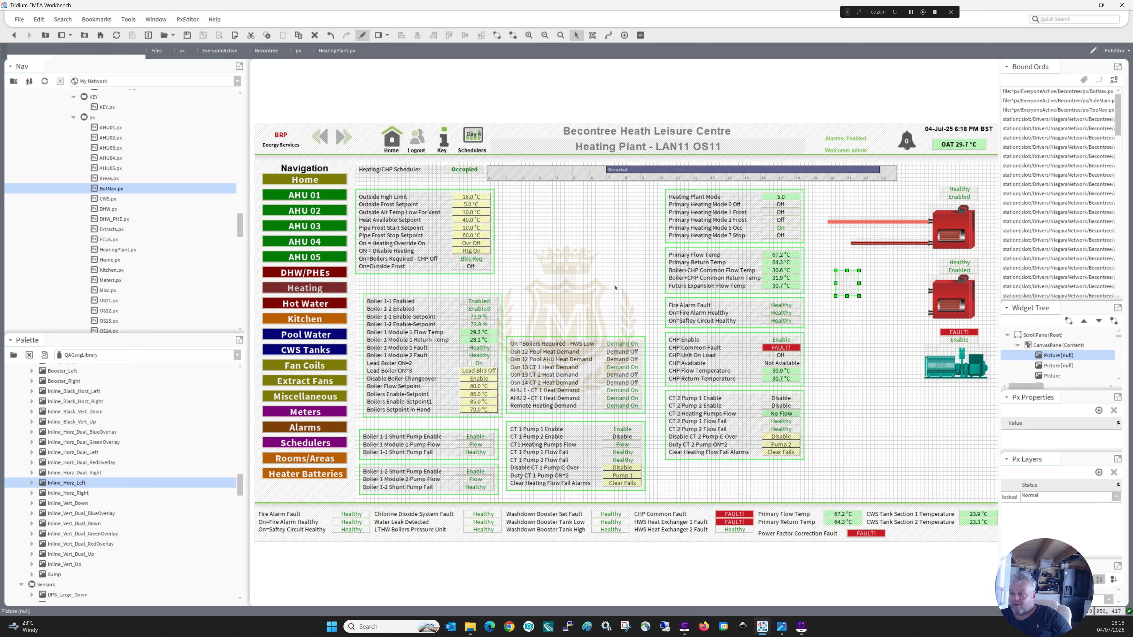
pyautogui.press('Delete')
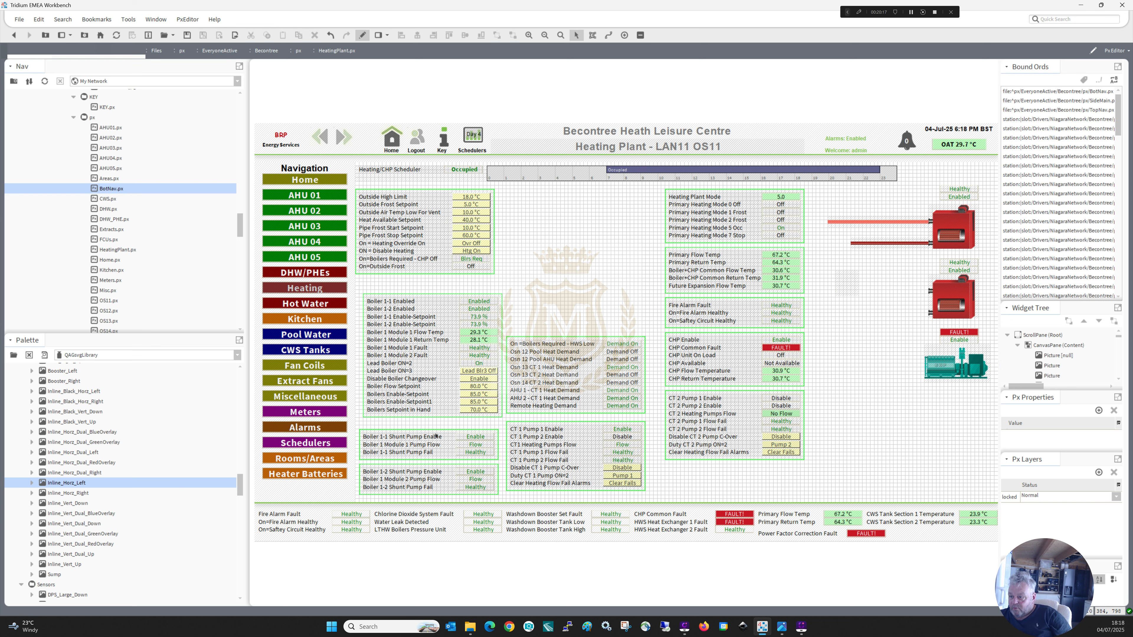
# Change the stacking order of the border label around the Boiler 1-1 Shunt Pump block.
pyautogui.doubleClick(476, 437)
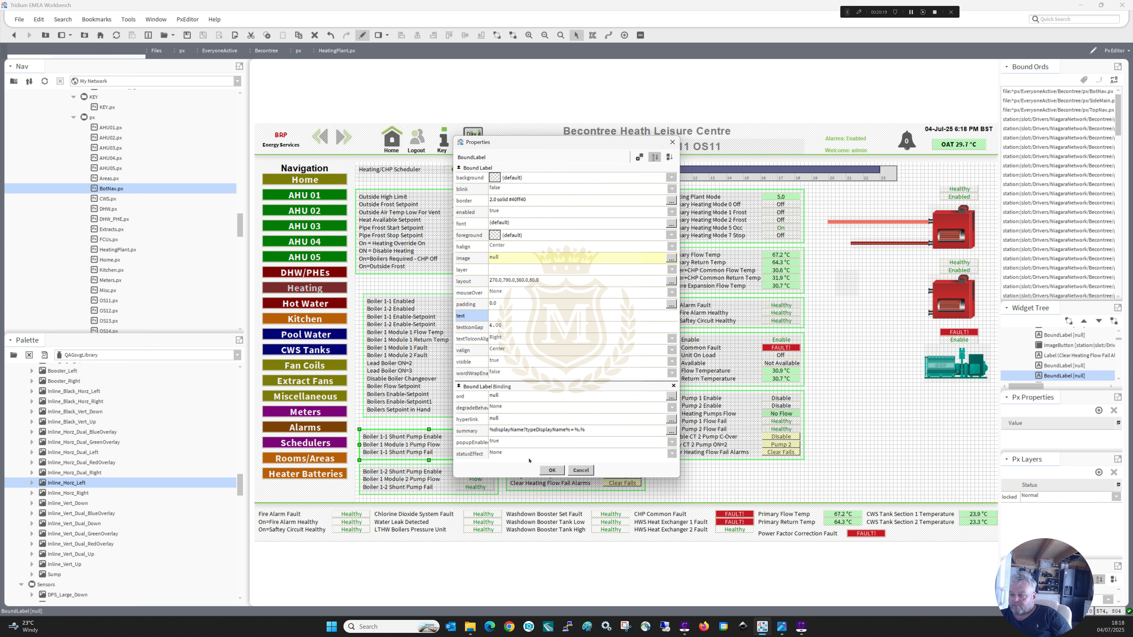
pyautogui.click(551, 470)
pyautogui.rightClick(432, 451)
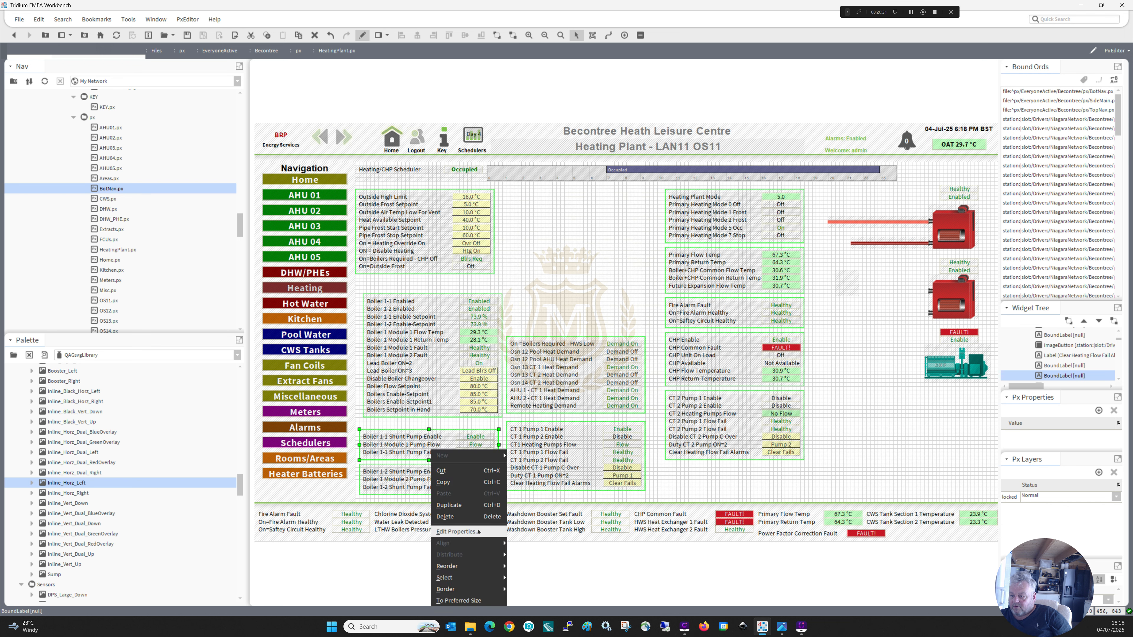
pyautogui.moveTo(476, 563)
pyautogui.click(527, 578)
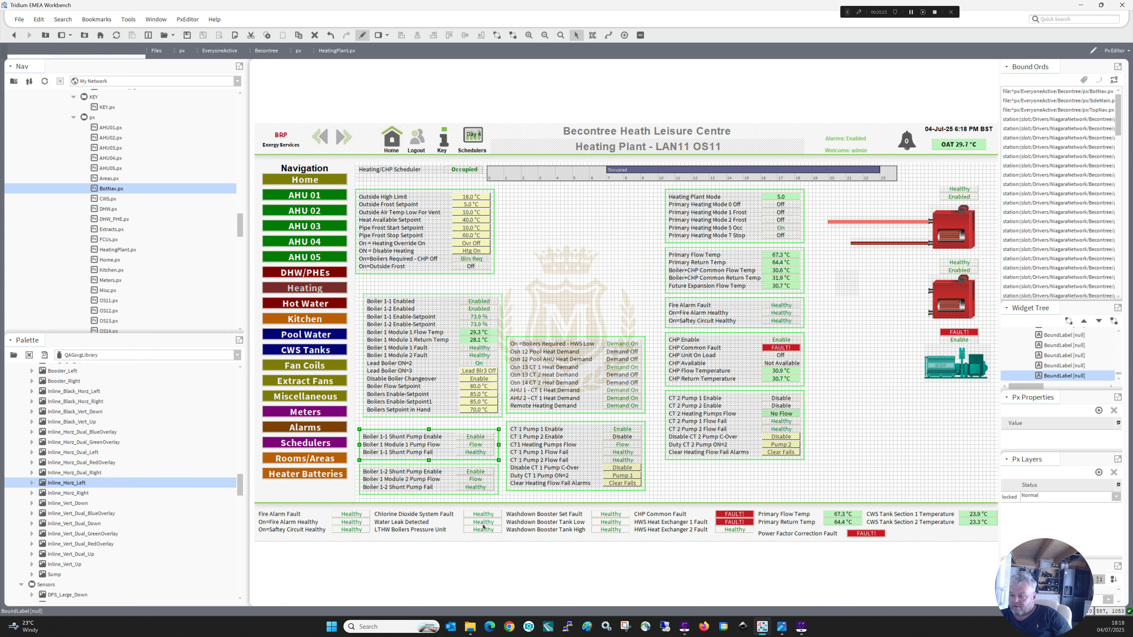
# Select the border labels of all the point blocks and send them to the bottom of the stacking order.
pyautogui.click(475, 487)
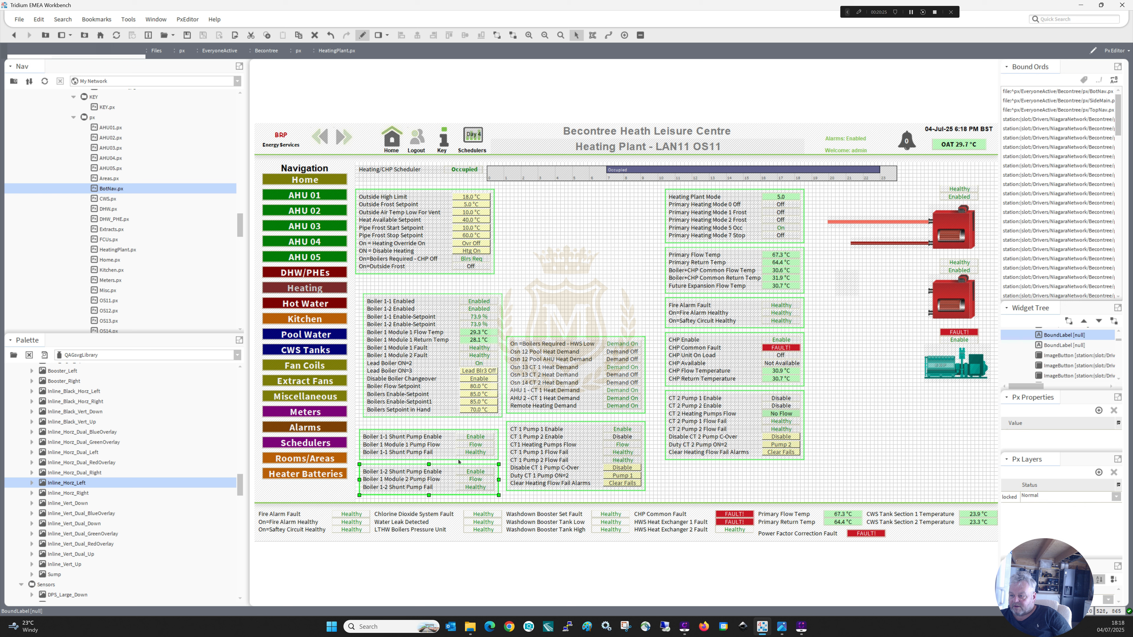
pyautogui.keyDown('ctrl'); pyautogui.click(459, 444); pyautogui.keyUp('ctrl')
pyautogui.keyDown('ctrl'); pyautogui.click(450, 308); pyautogui.keyUp('ctrl')
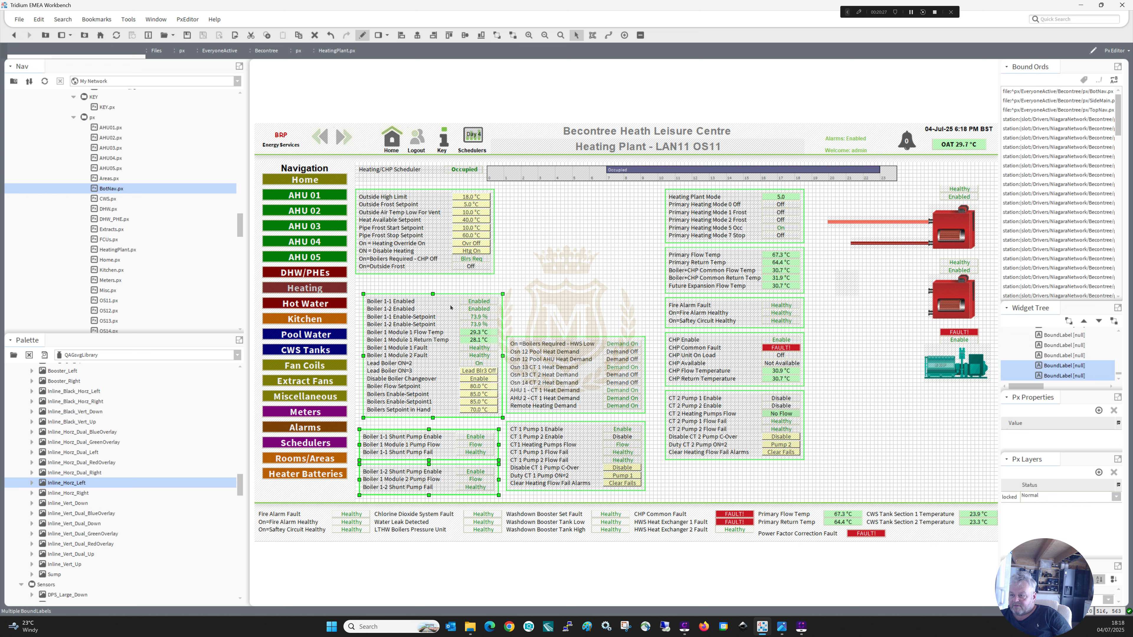
pyautogui.keyDown('ctrl'); pyautogui.click(440, 273); pyautogui.keyUp('ctrl')
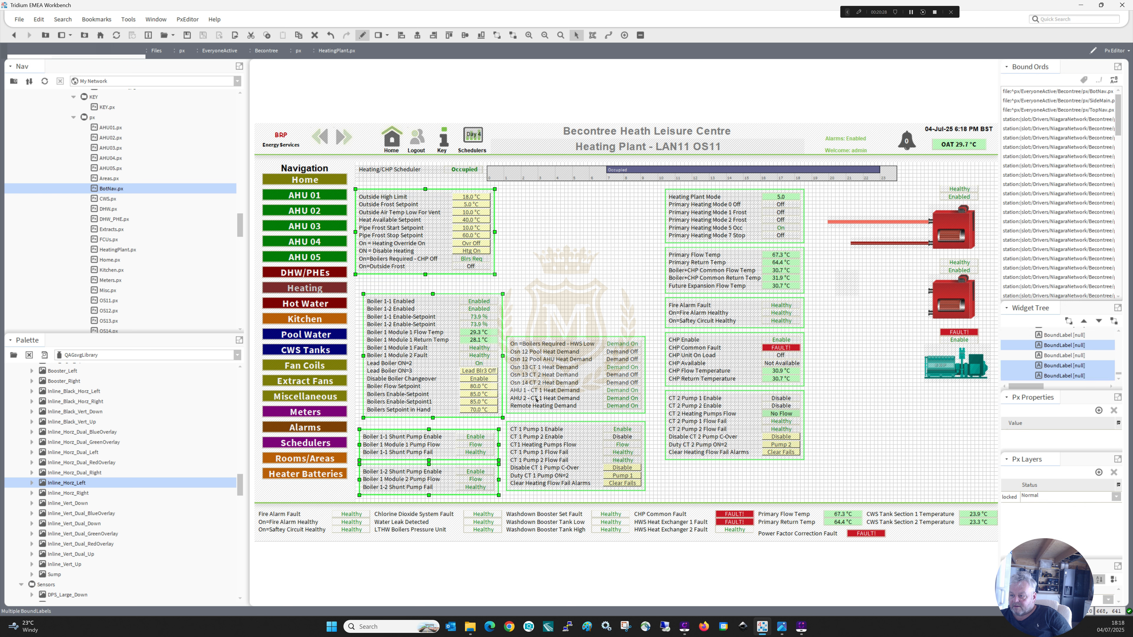
pyautogui.keyDown('ctrl'); pyautogui.click(537, 414); pyautogui.keyUp('ctrl')
pyautogui.keyDown('ctrl'); pyautogui.click(615, 446); pyautogui.keyUp('ctrl')
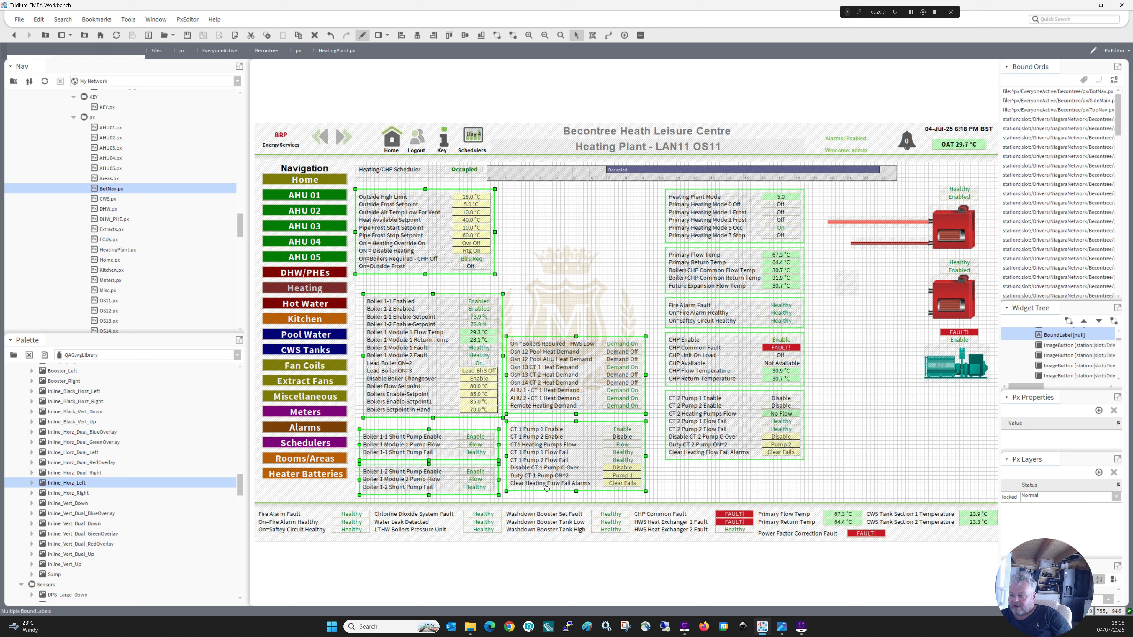
pyautogui.keyDown('ctrl'); pyautogui.click(678, 416); pyautogui.keyUp('ctrl')
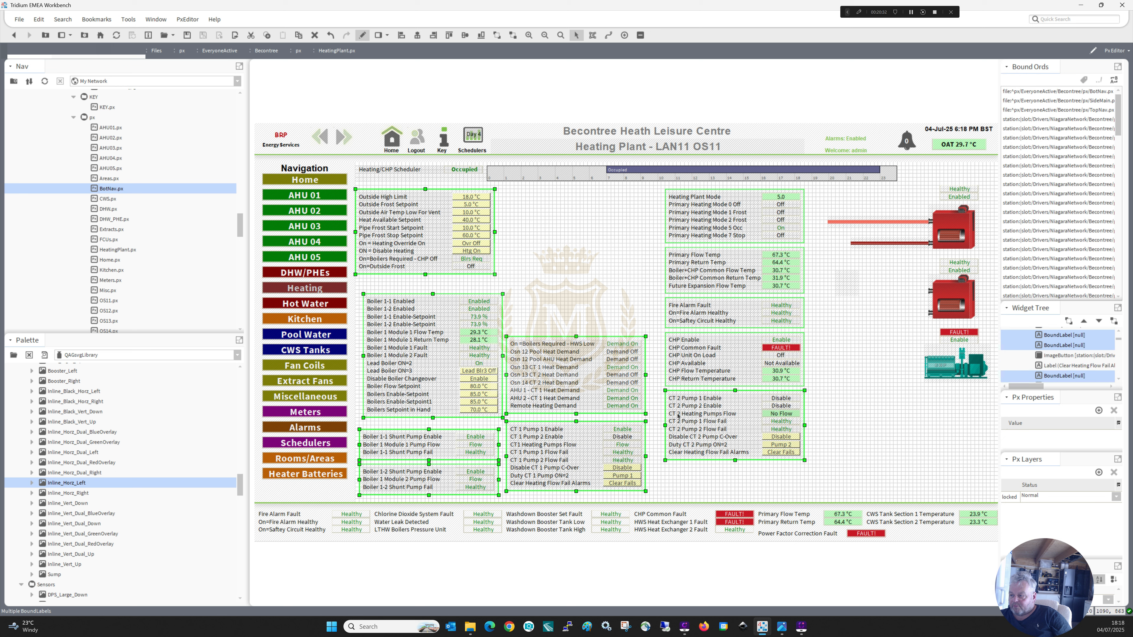
pyautogui.keyDown('ctrl'); pyautogui.click(680, 385); pyautogui.keyUp('ctrl')
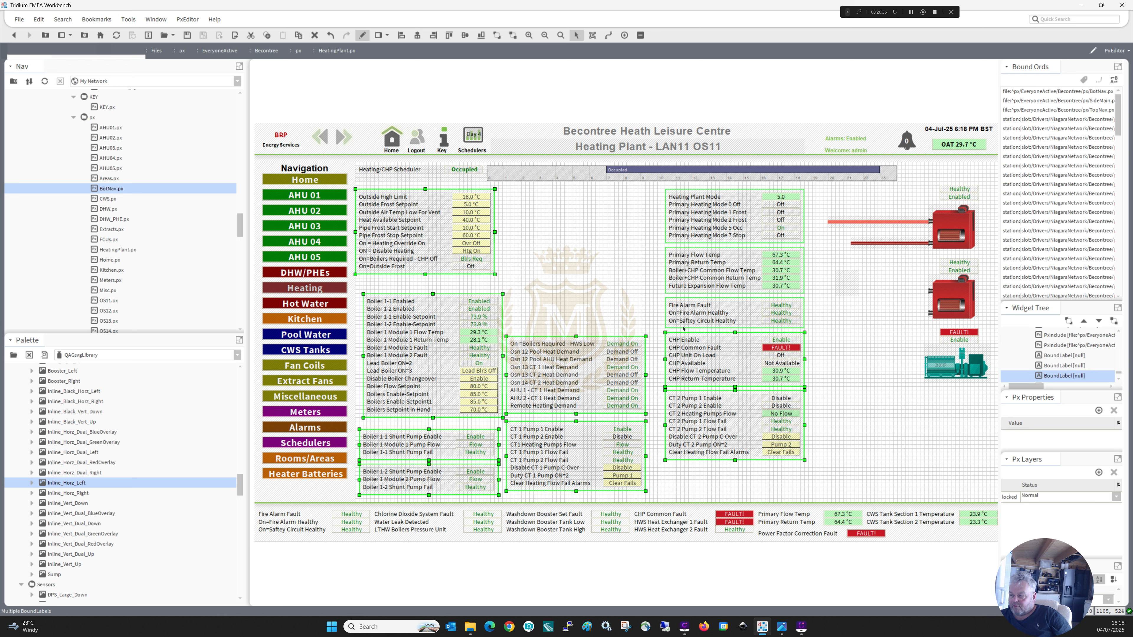
pyautogui.keyDown('ctrl'); pyautogui.click(683, 328); pyautogui.keyUp('ctrl')
pyautogui.keyDown('ctrl'); pyautogui.click(684, 293); pyautogui.keyUp('ctrl')
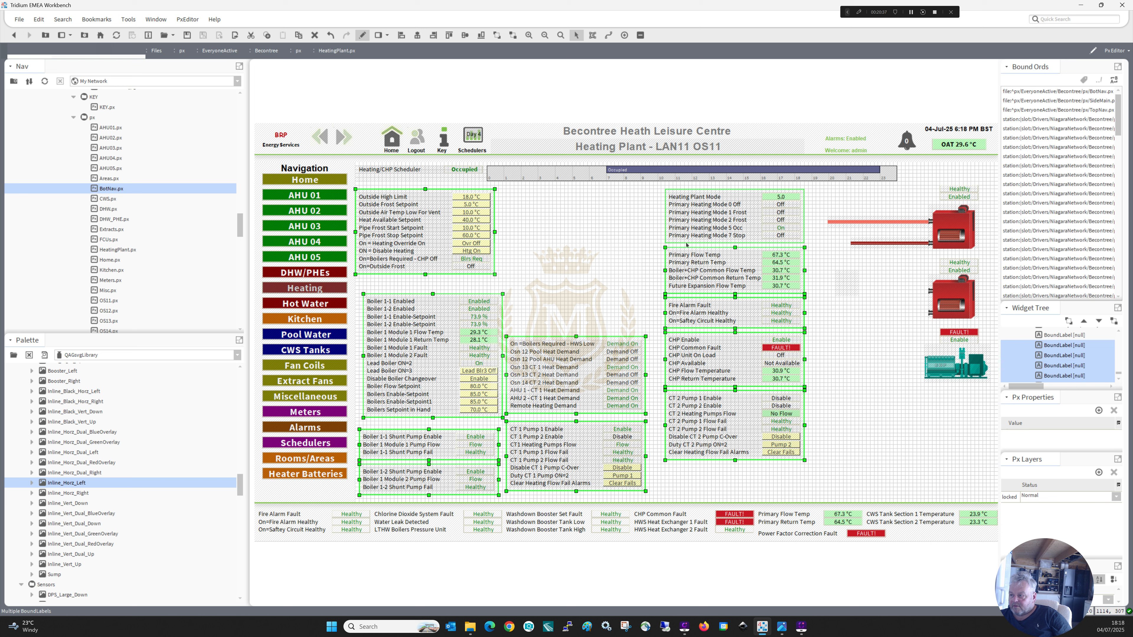
pyautogui.keyDown('ctrl'); pyautogui.click(686, 243); pyautogui.keyUp('ctrl')
pyautogui.rightClick(686, 243)
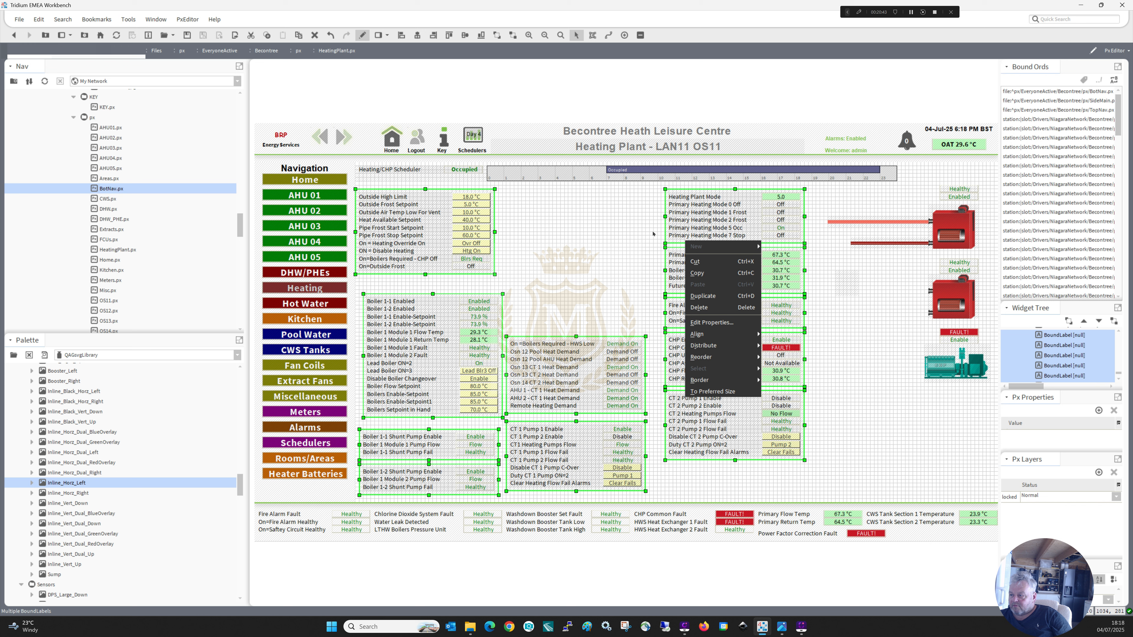
pyautogui.click(670, 229)
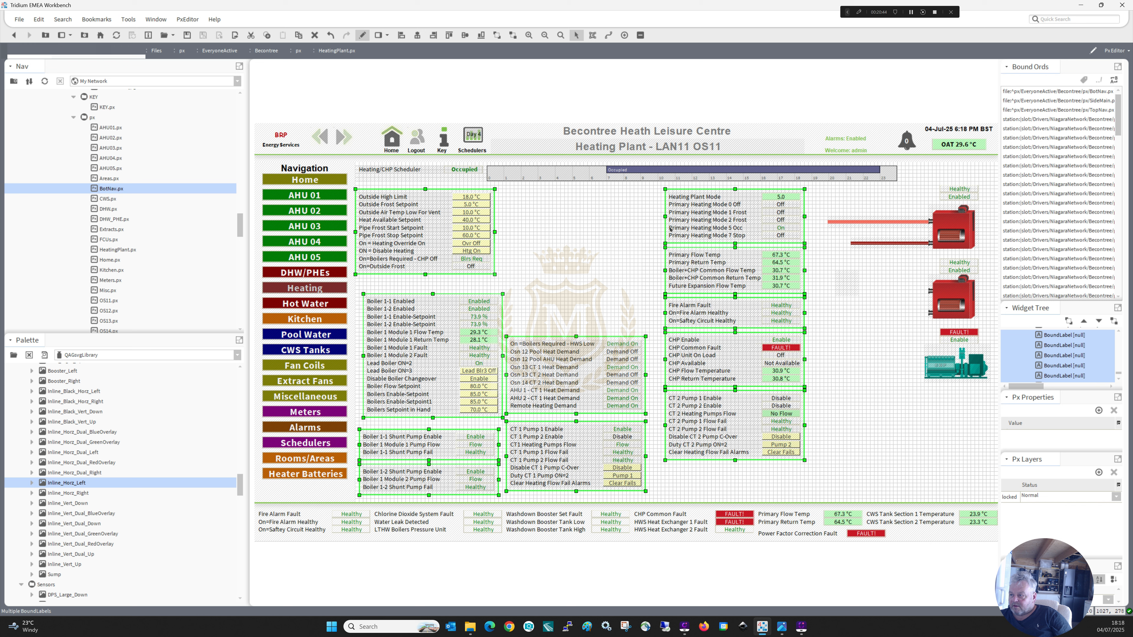
pyautogui.rightClick(693, 241)
pyautogui.moveTo(719, 355)
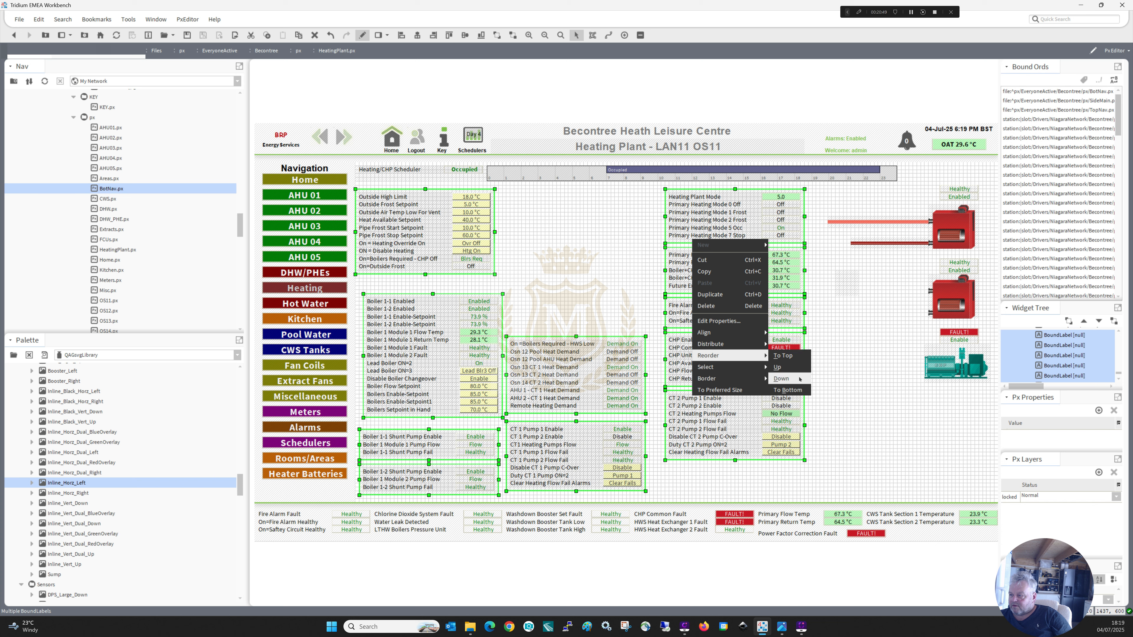
pyautogui.click(793, 390)
pyautogui.click(831, 394)
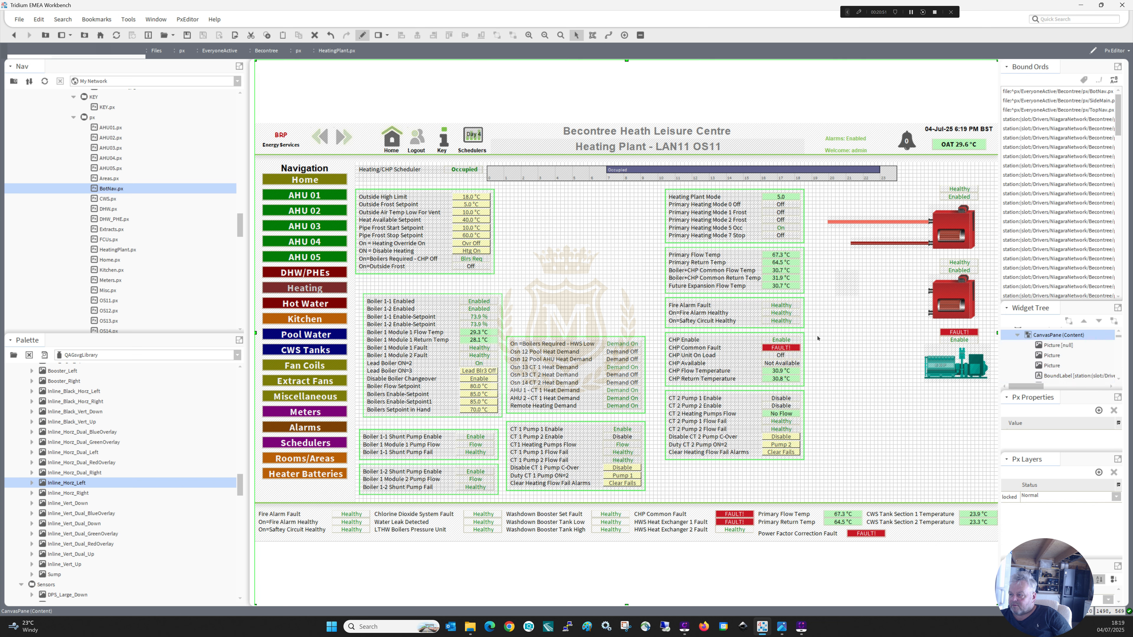
# Copy the binding ord from the Boiler 1-1 Shunt Pump Enable value label's properties.
pyautogui.doubleClick(480, 438)
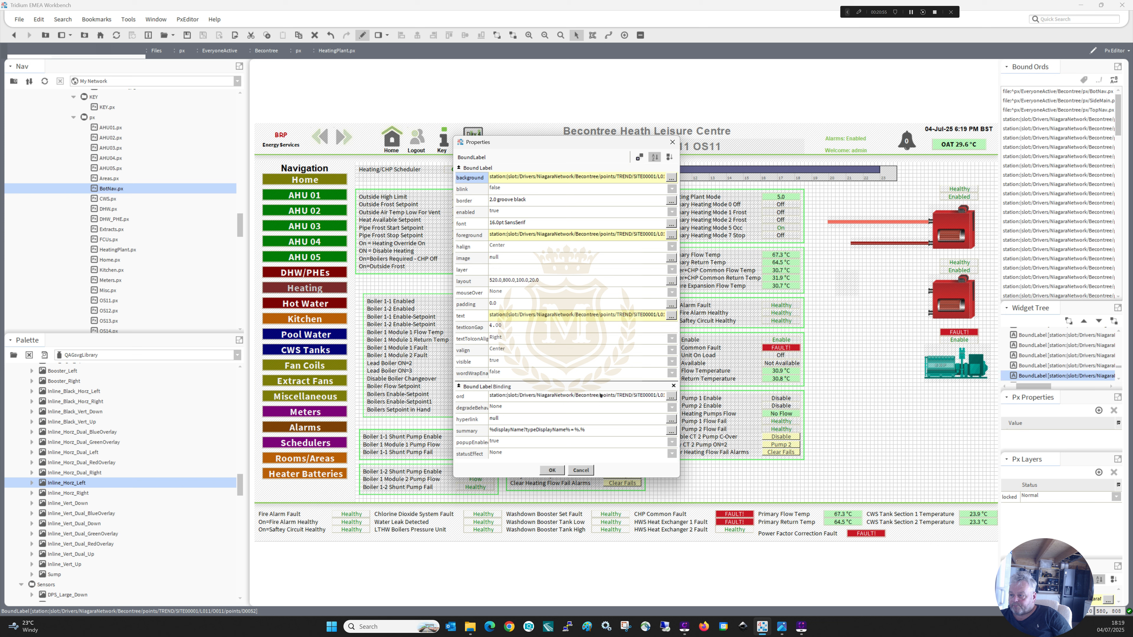
pyautogui.click(600, 396)
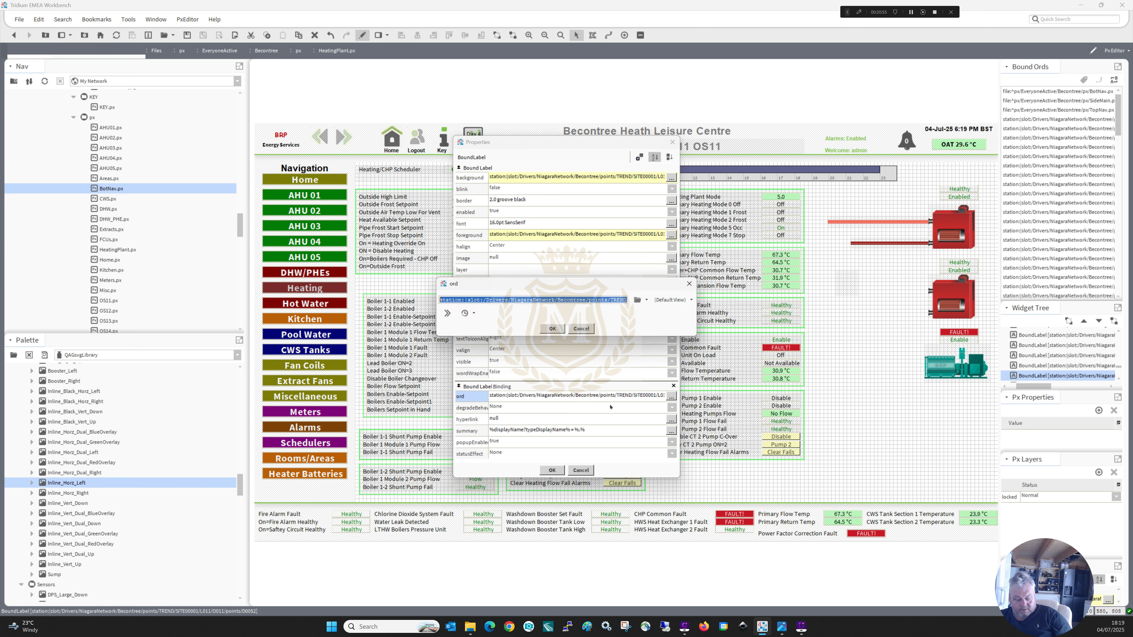
pyautogui.click(552, 330)
pyautogui.click(552, 469)
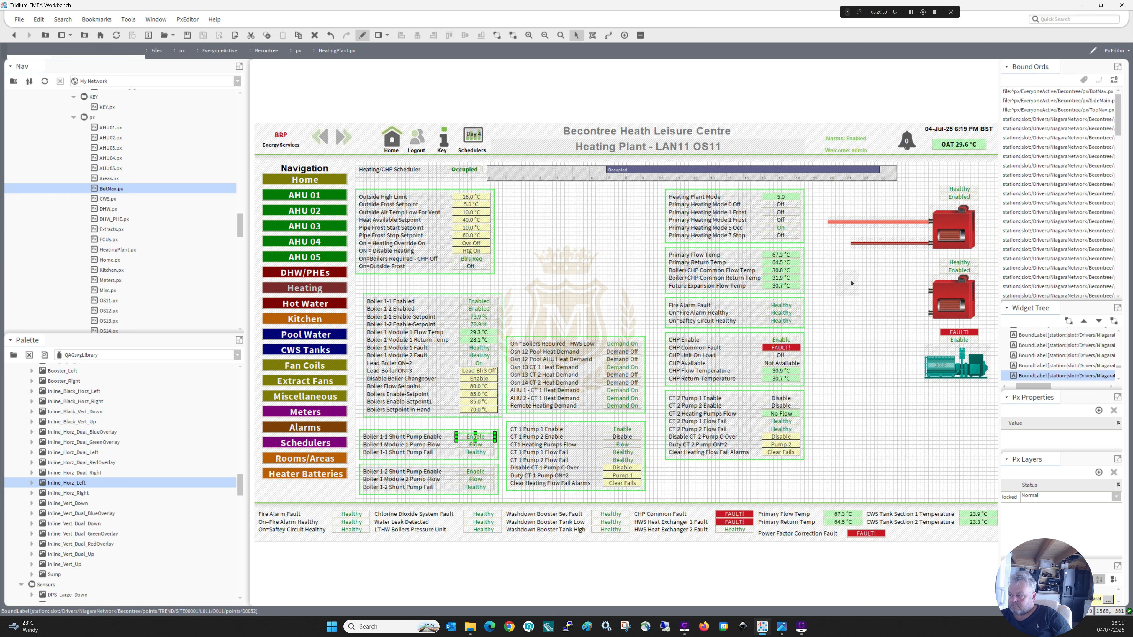
# Bind the new inline pump picture to the point by pasting the copied Boiler 1-1 Shunt Pump Enable ord into its value binding.
pyautogui.click(844, 287)
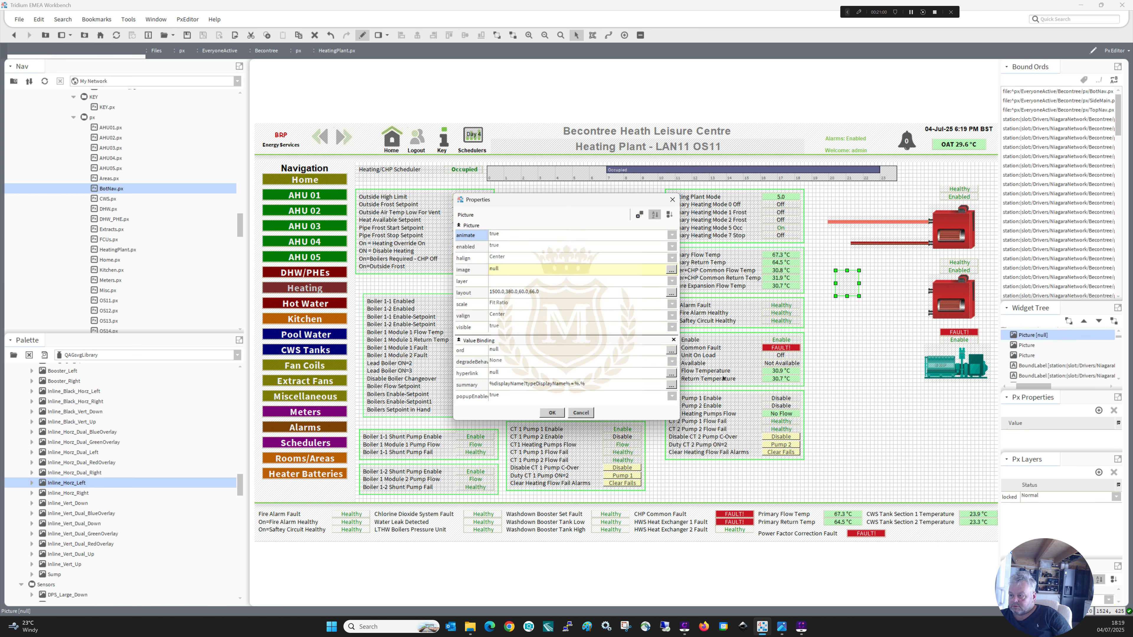
pyautogui.click(592, 352)
pyautogui.hotkey('ctrl', 'v')
pyautogui.click(552, 329)
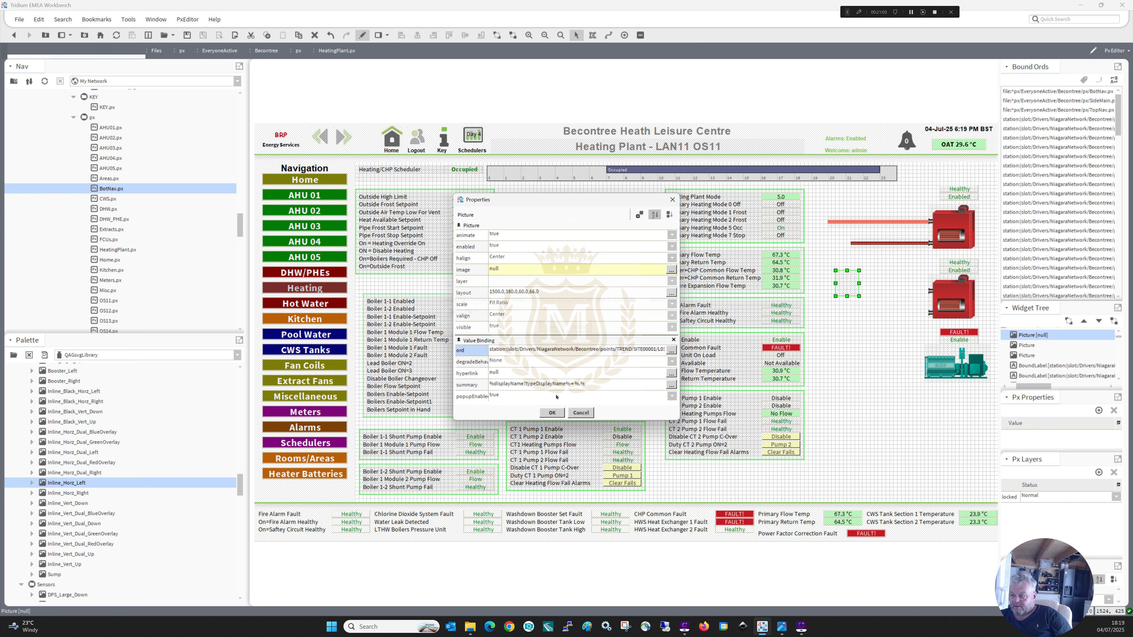
pyautogui.click(552, 413)
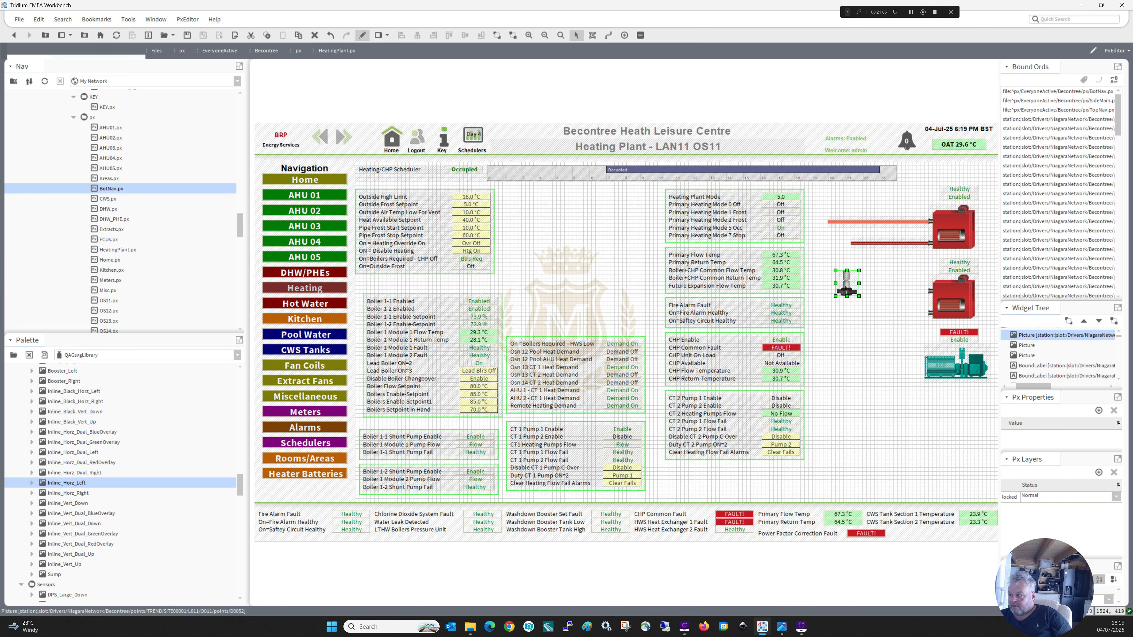
# Position the bound pump picture on the flow pipe of the upper boiler.
pyautogui.moveTo(845, 287); pyautogui.dragTo(880, 222)
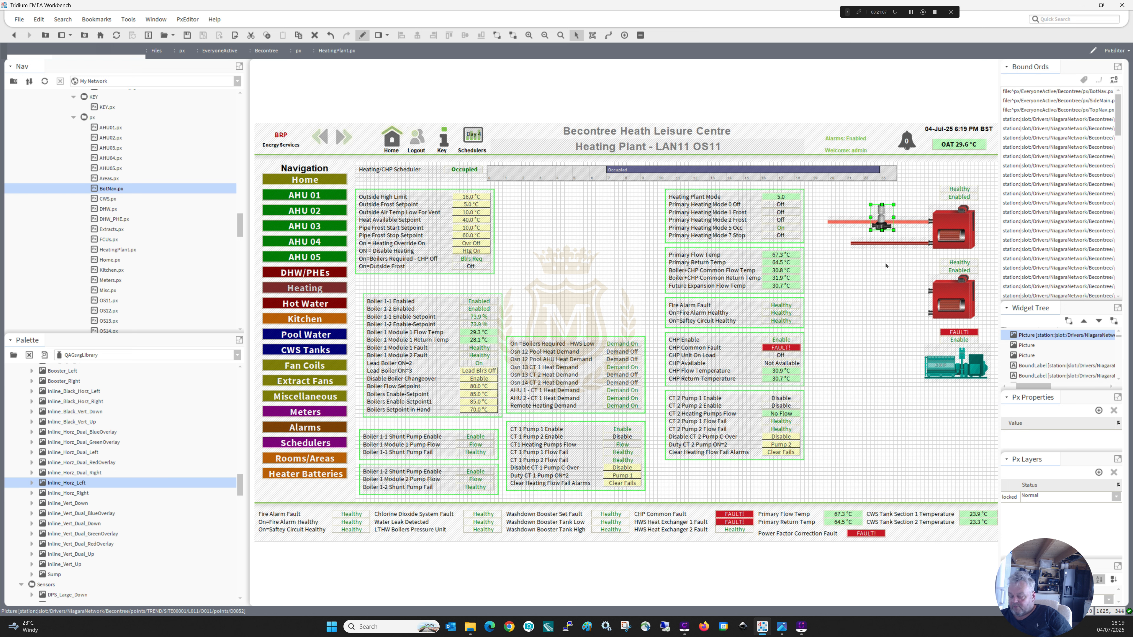
pyautogui.press('Up')
pyautogui.click(886, 270)
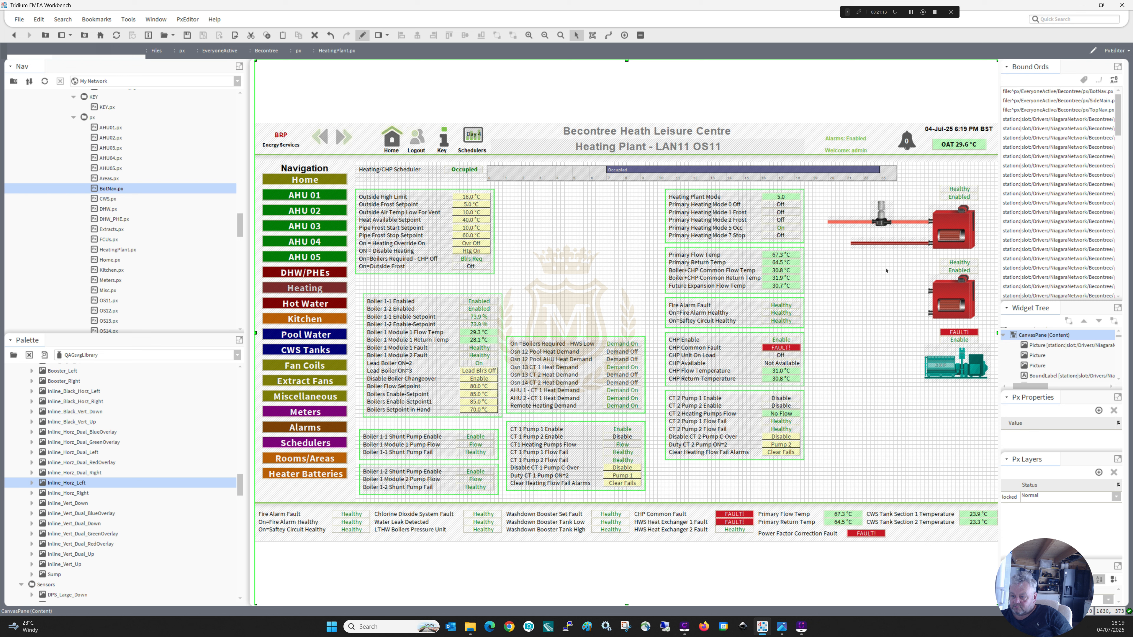
# Duplicate the three Boiler 1-1 Shunt Pump value labels and place the copies between the pump and the upper boiler.
pyautogui.moveTo(505, 464); pyautogui.dragTo(456, 427)
pyautogui.rightClick(478, 446)
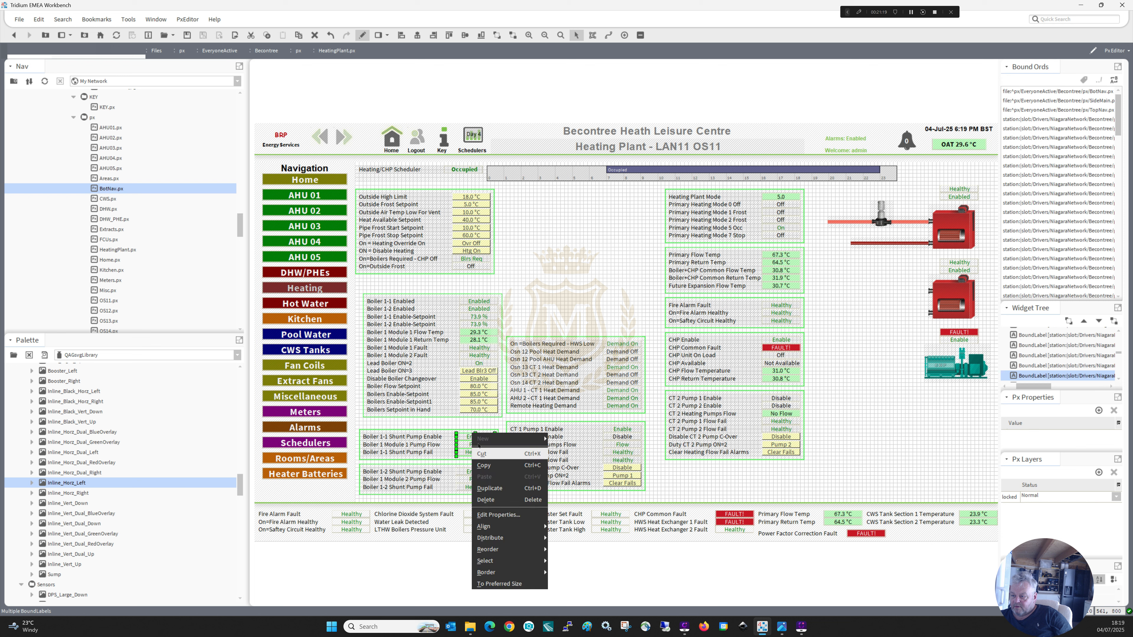
pyautogui.click(495, 490)
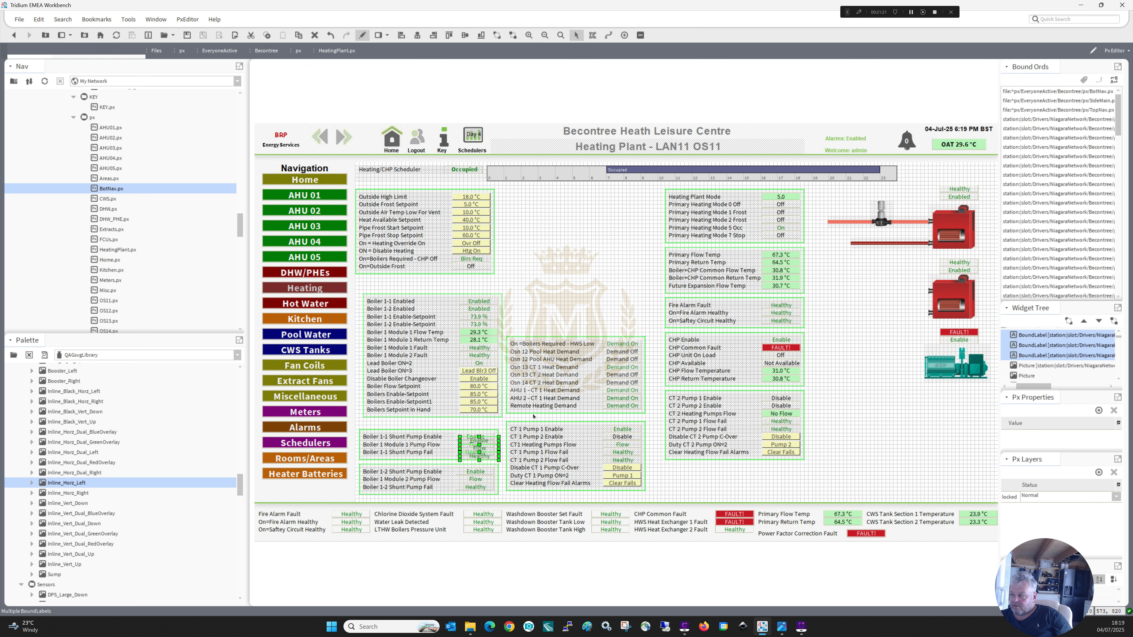
pyautogui.moveTo(475, 441)
pyautogui.mouseDown()
pyautogui.moveTo(719, 329)
pyautogui.moveTo(912, 201)
pyautogui.mouseUp()
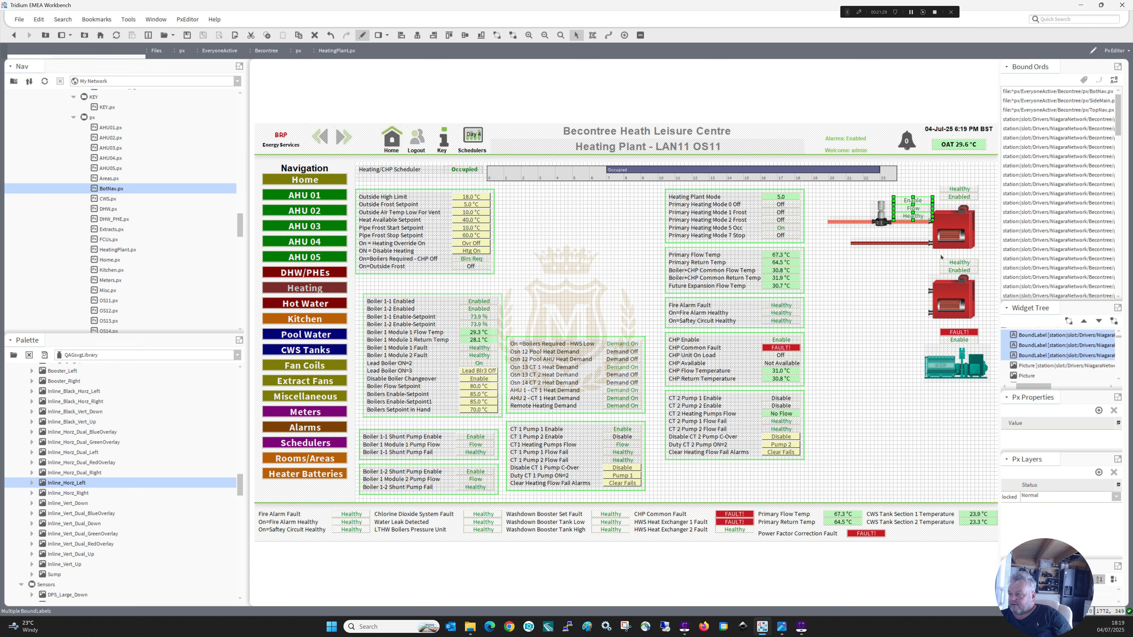
# Duplicate the upper boiler's pipes, pump and pump status labels and align the copies with the lower boiler.
pyautogui.moveTo(941, 257); pyautogui.dragTo(843, 207)
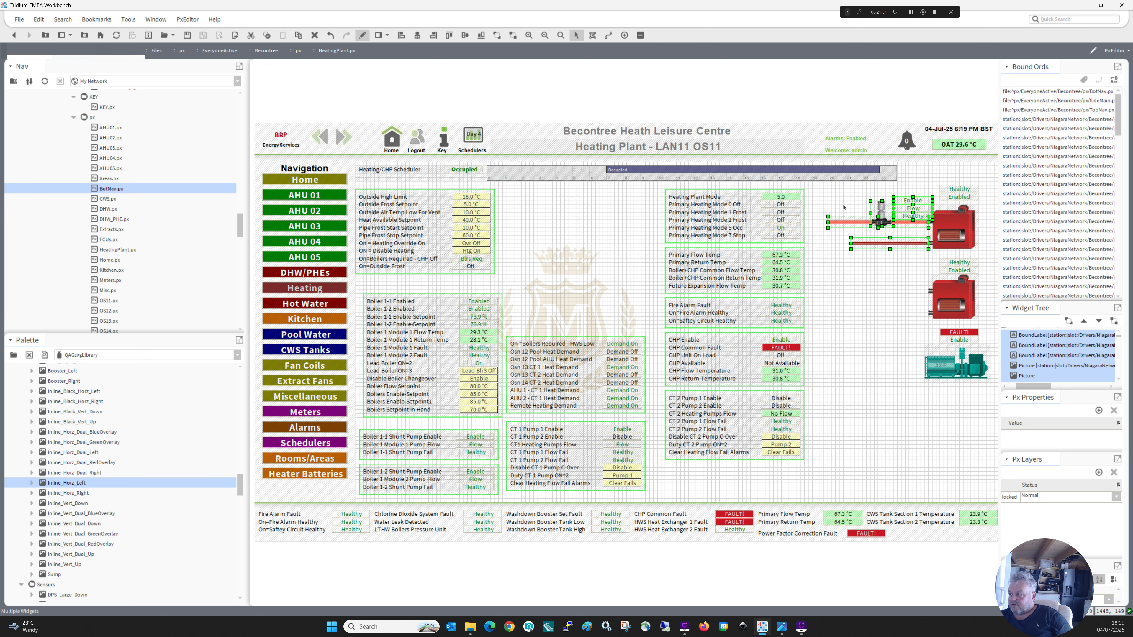
pyautogui.rightClick(847, 222)
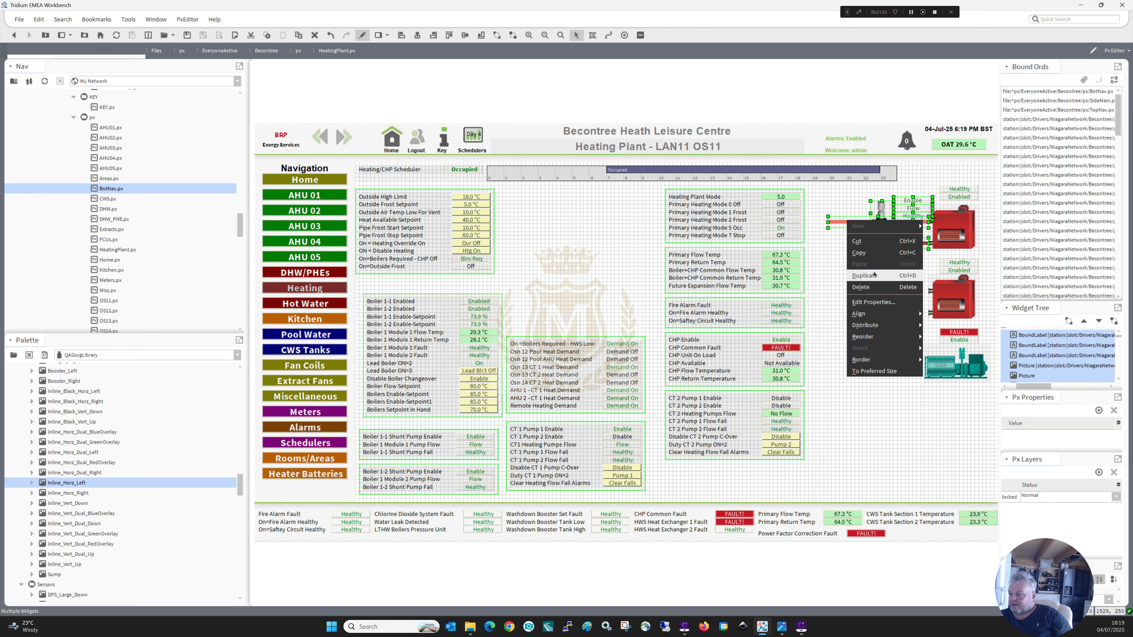
pyautogui.click(861, 275)
pyautogui.moveTo(859, 230); pyautogui.dragTo(859, 295)
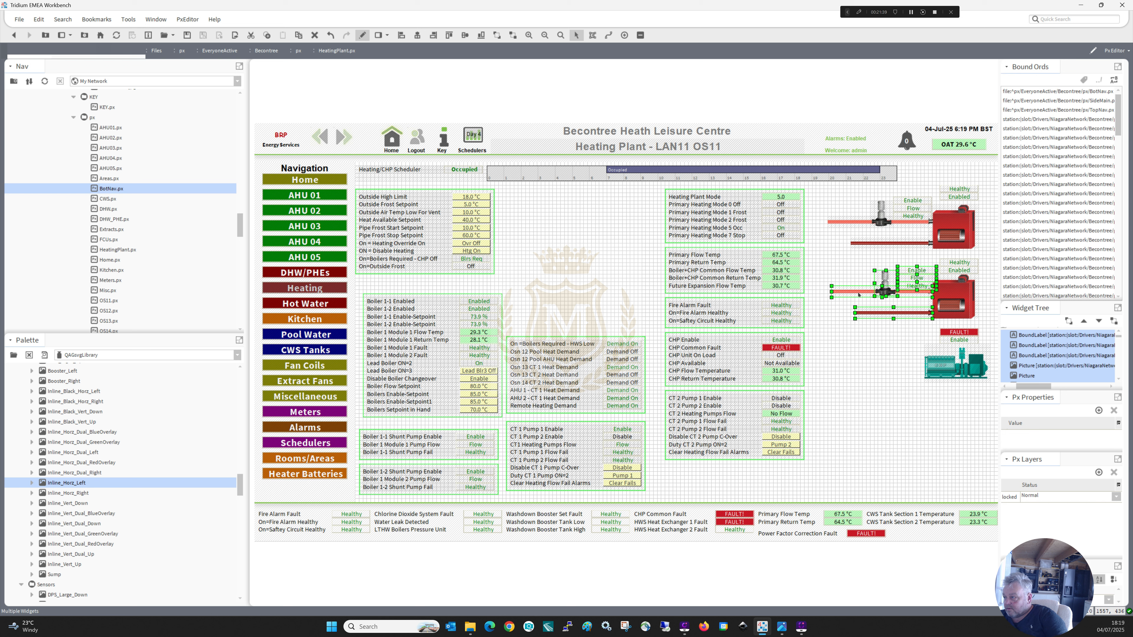
pyautogui.press('Up')
pyautogui.press('Left')
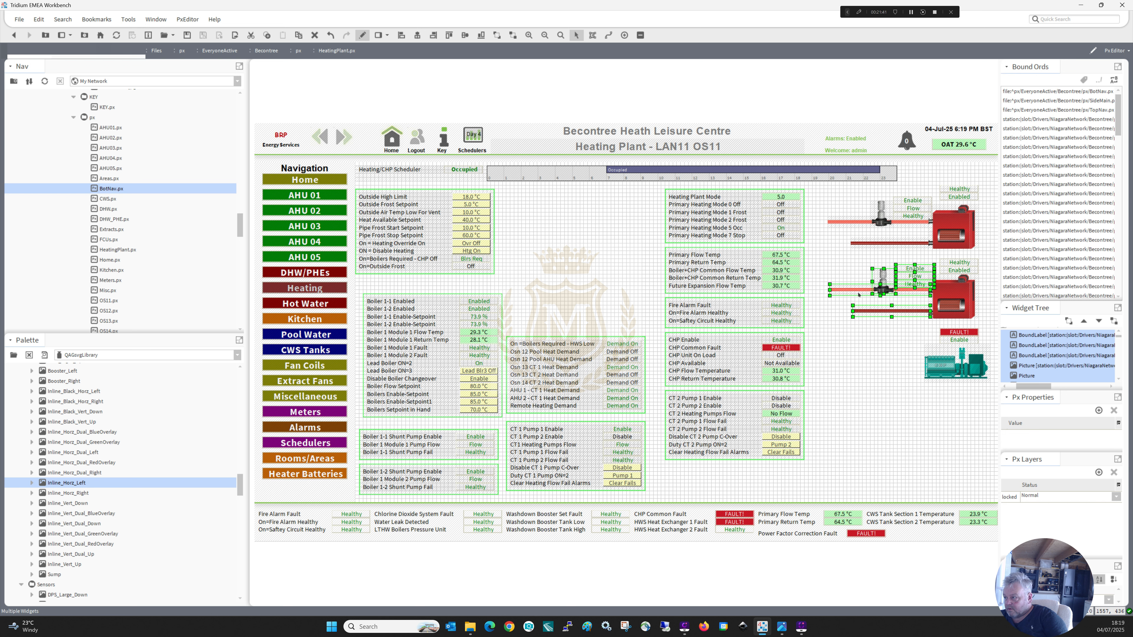
pyautogui.press('Down')
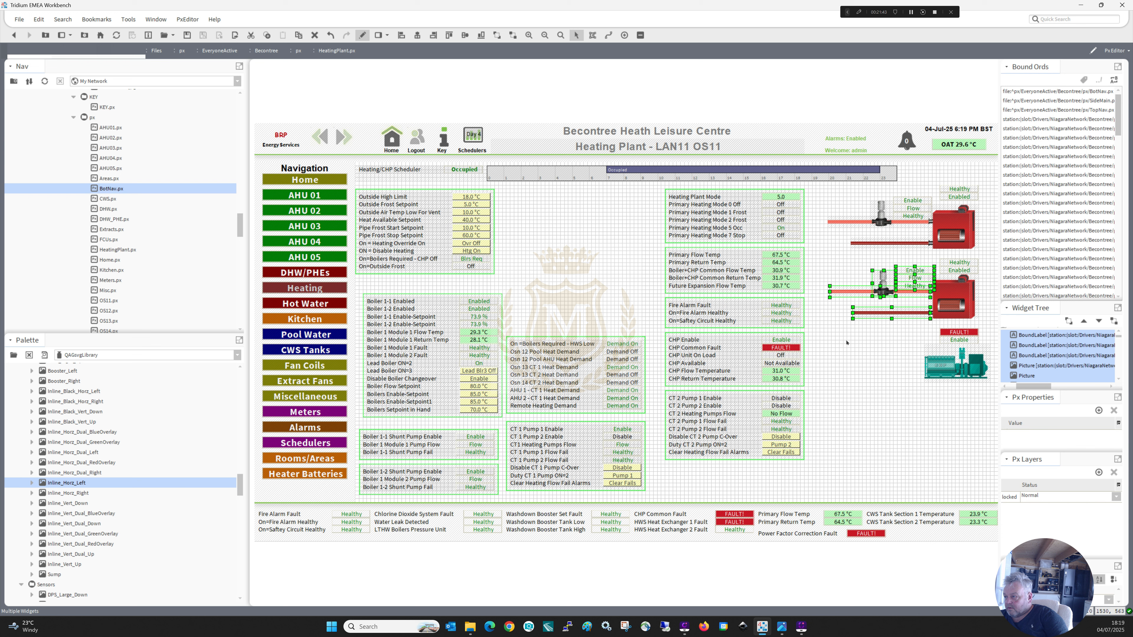
pyautogui.press('Left')
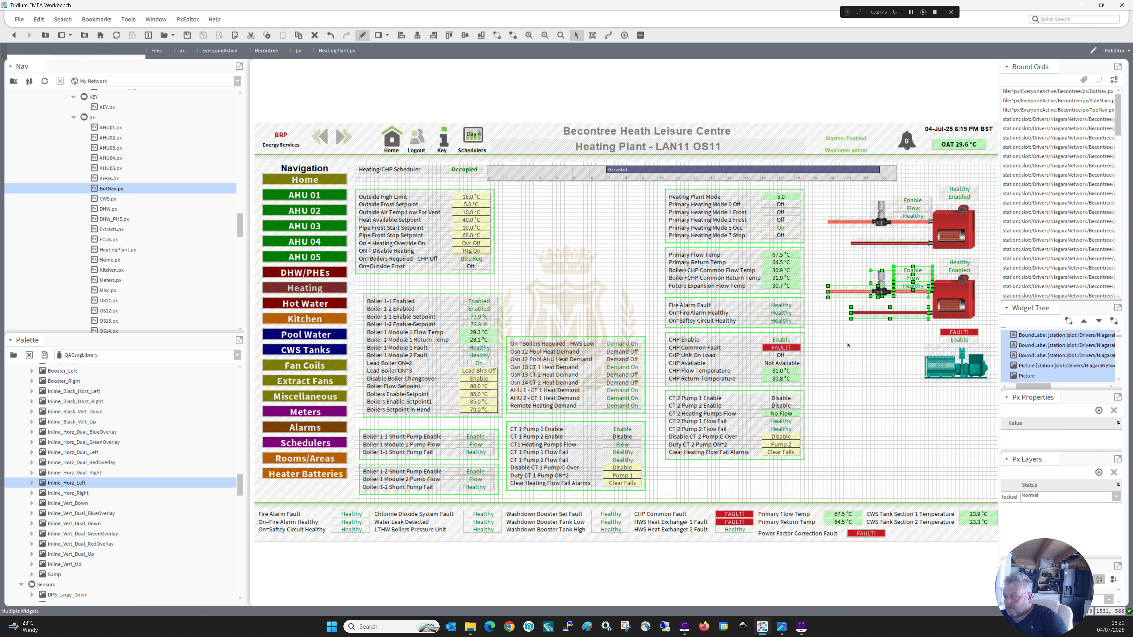
pyautogui.click(847, 345)
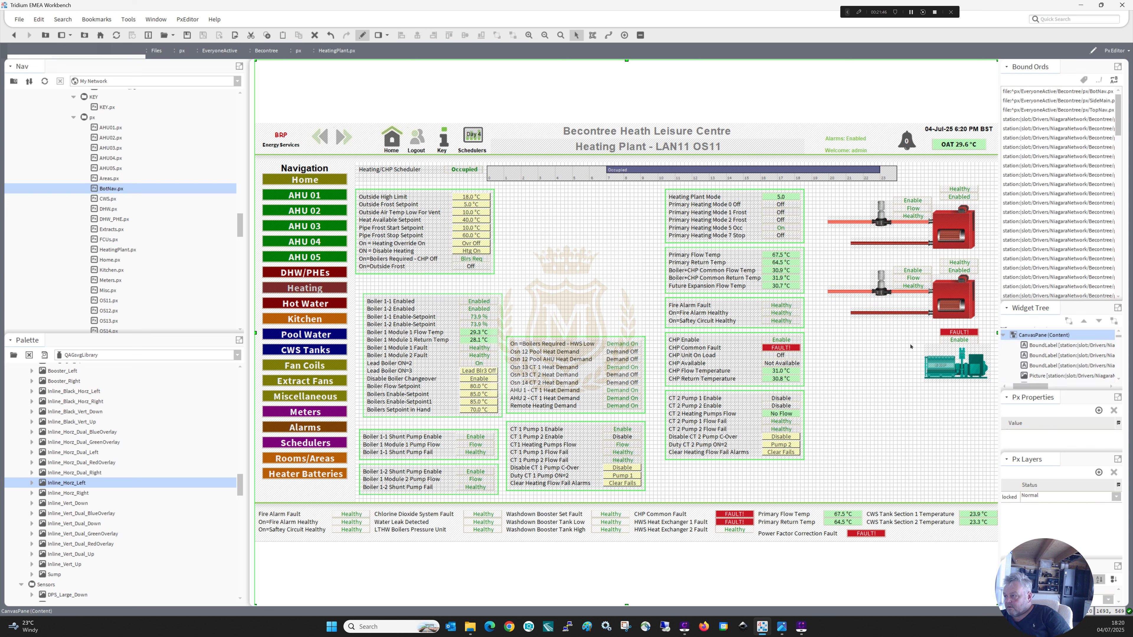
# Delete the three duplicated pump status labels beside the lower boiler's pump.
pyautogui.click(918, 284)
pyautogui.press('Delete')
pyautogui.click(914, 279)
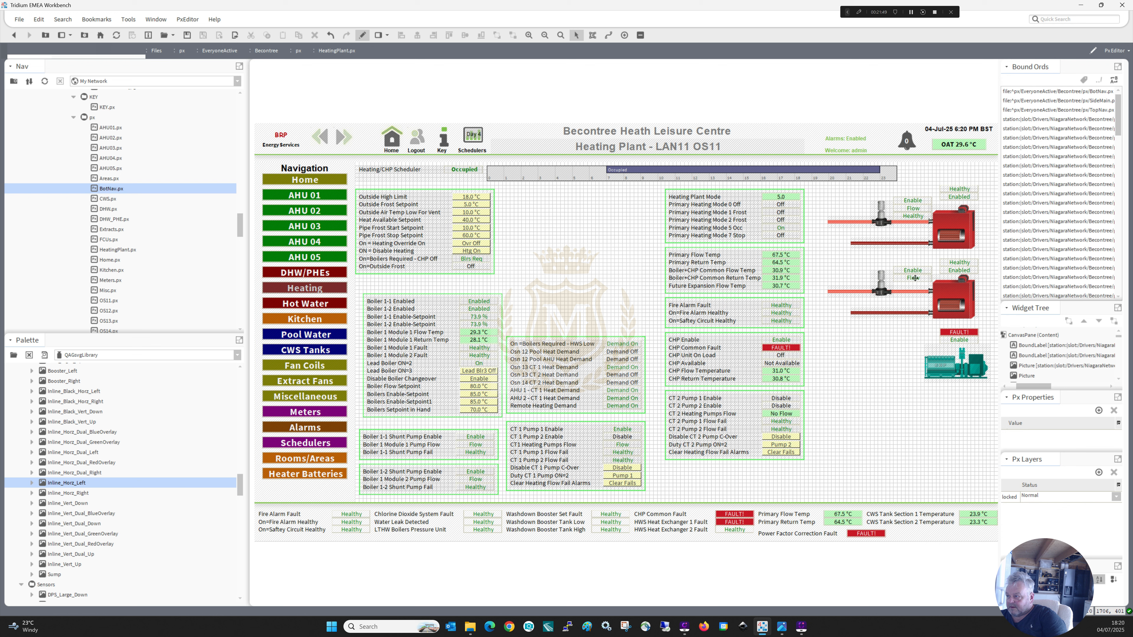
pyautogui.press('Delete')
pyautogui.click(913, 270)
pyautogui.press('Delete')
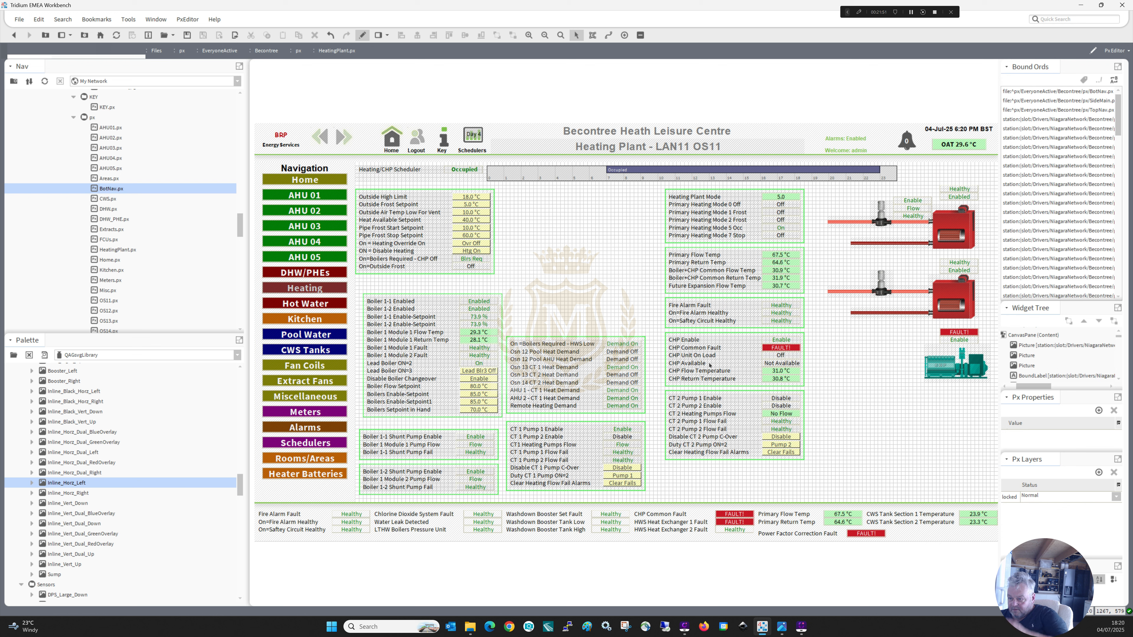
# Copy the three Boiler 1-2 Shunt Pump value labels and place the pasted copies beside the lower boiler's pump.
pyautogui.moveTo(447, 505); pyautogui.dragTo(501, 463)
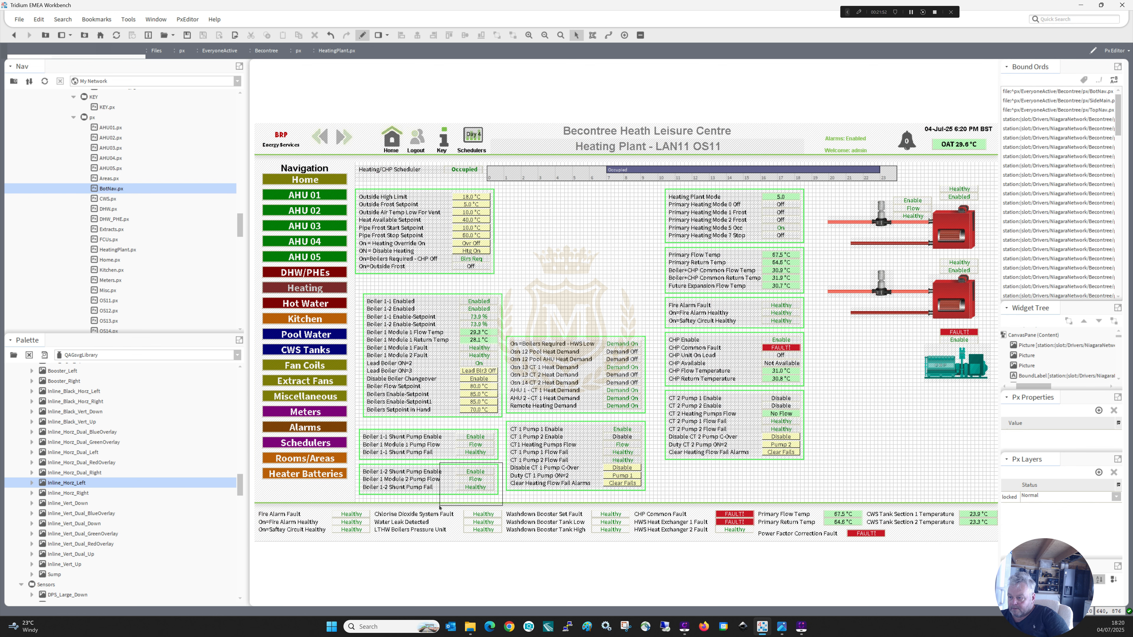
pyautogui.rightClick(480, 475)
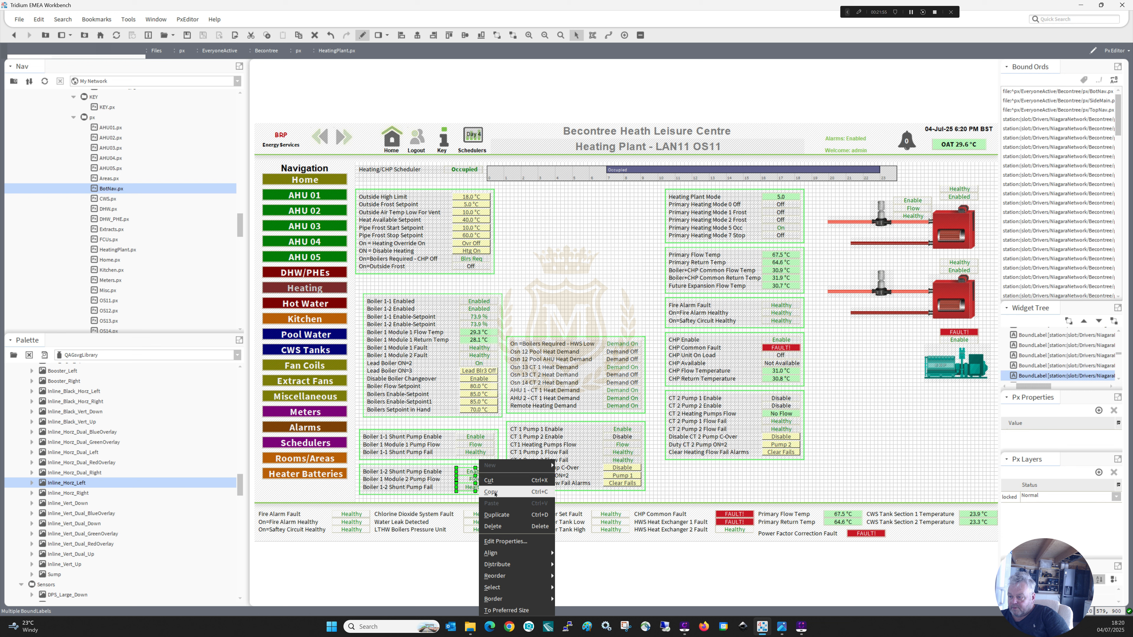
pyautogui.press('Escape')
pyautogui.rightClick(838, 365)
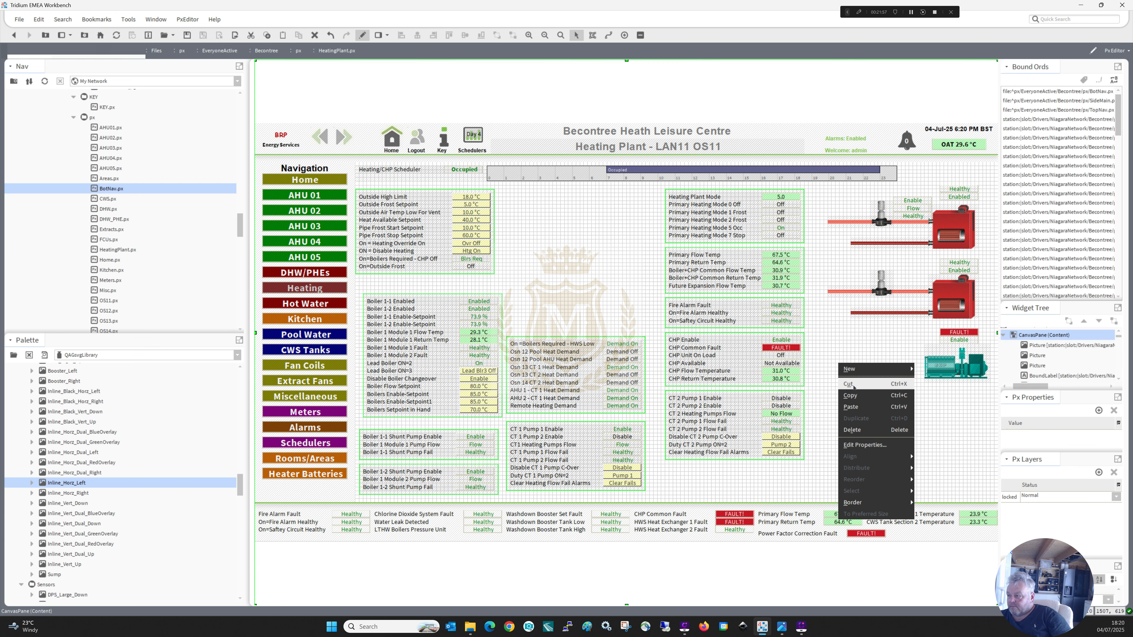
pyautogui.click(858, 395)
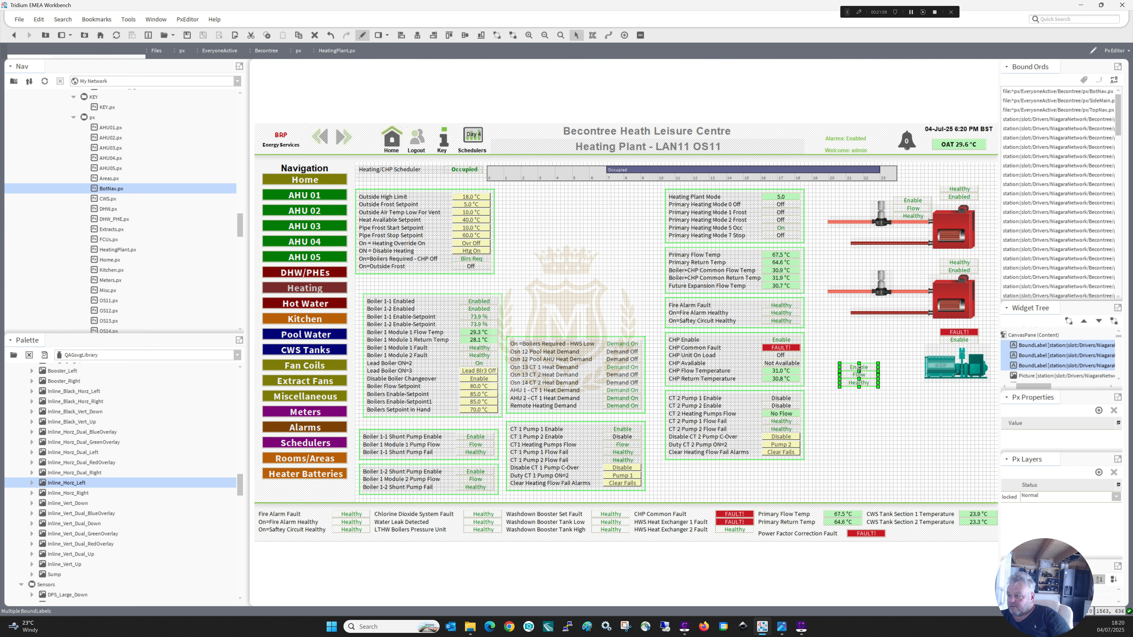
pyautogui.moveTo(858, 369)
pyautogui.mouseDown()
pyautogui.moveTo(912, 329)
pyautogui.moveTo(939, 288)
pyautogui.moveTo(911, 274)
pyautogui.mouseUp()
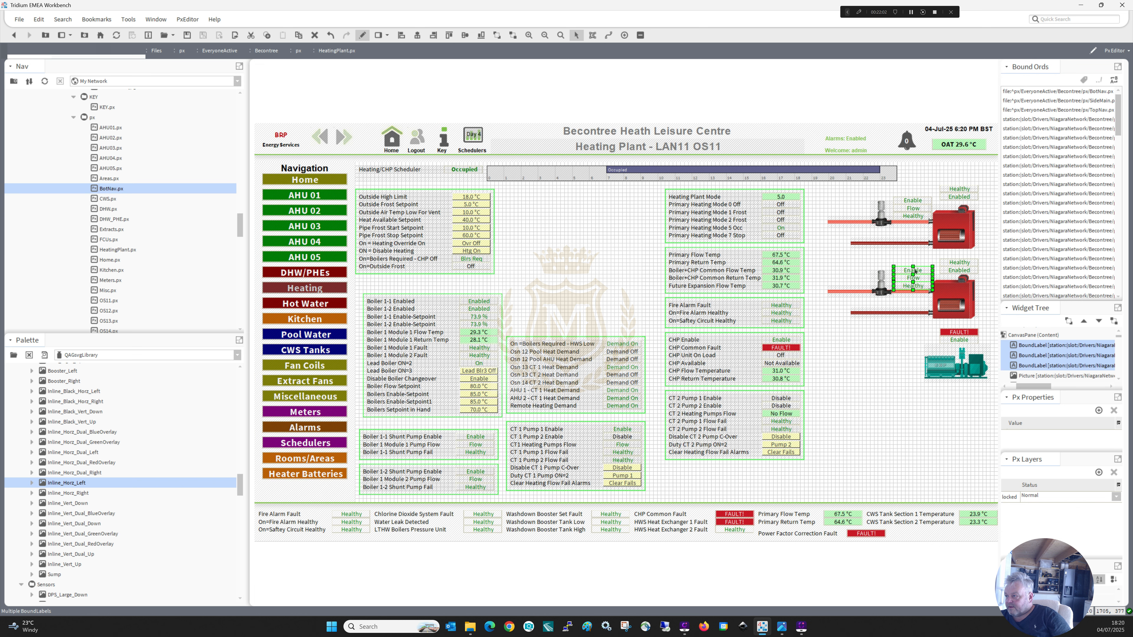
# Copy the ord from the lower pump's Enable label and paste it into the lower pump picture's value binding.
pyautogui.doubleClick(913, 270)
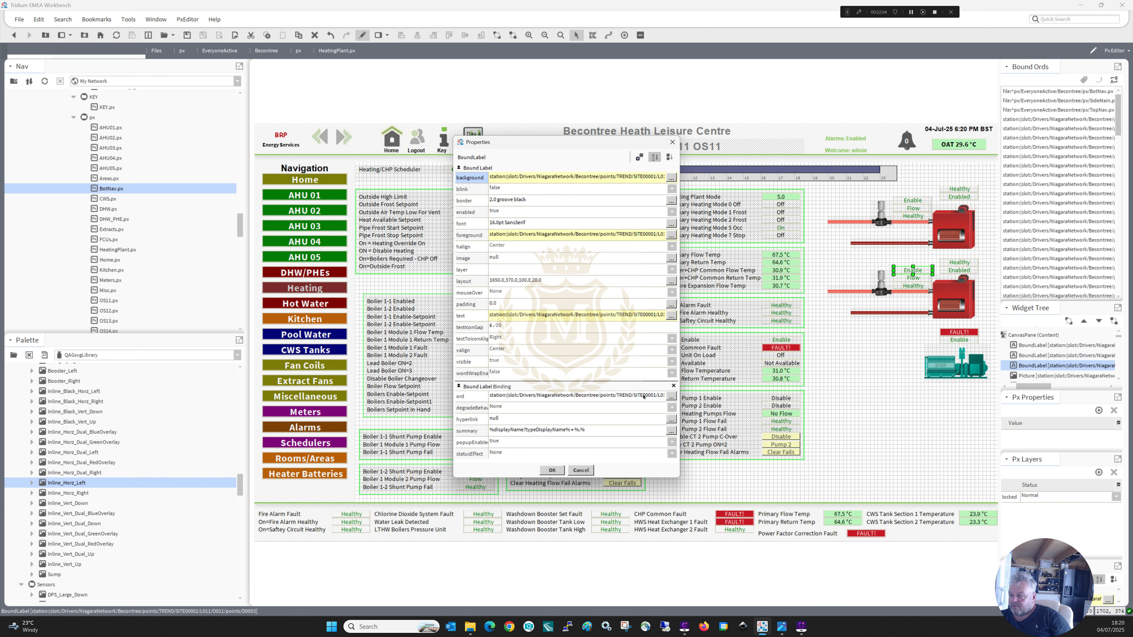
pyautogui.click(671, 396)
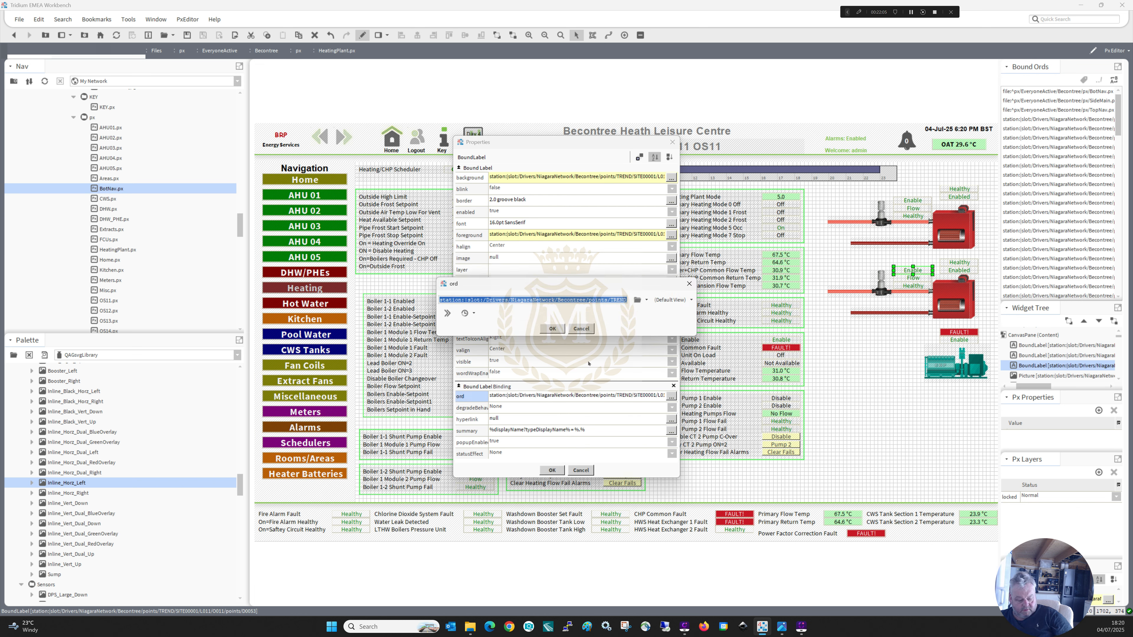
pyautogui.click(553, 328)
pyautogui.click(551, 470)
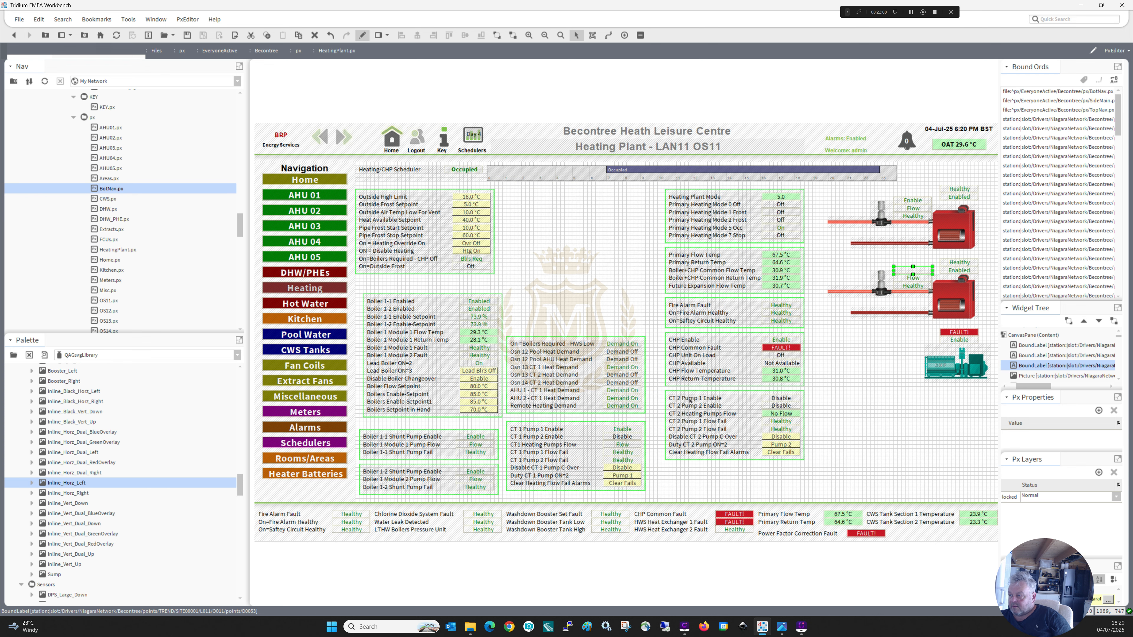
pyautogui.doubleClick(881, 282)
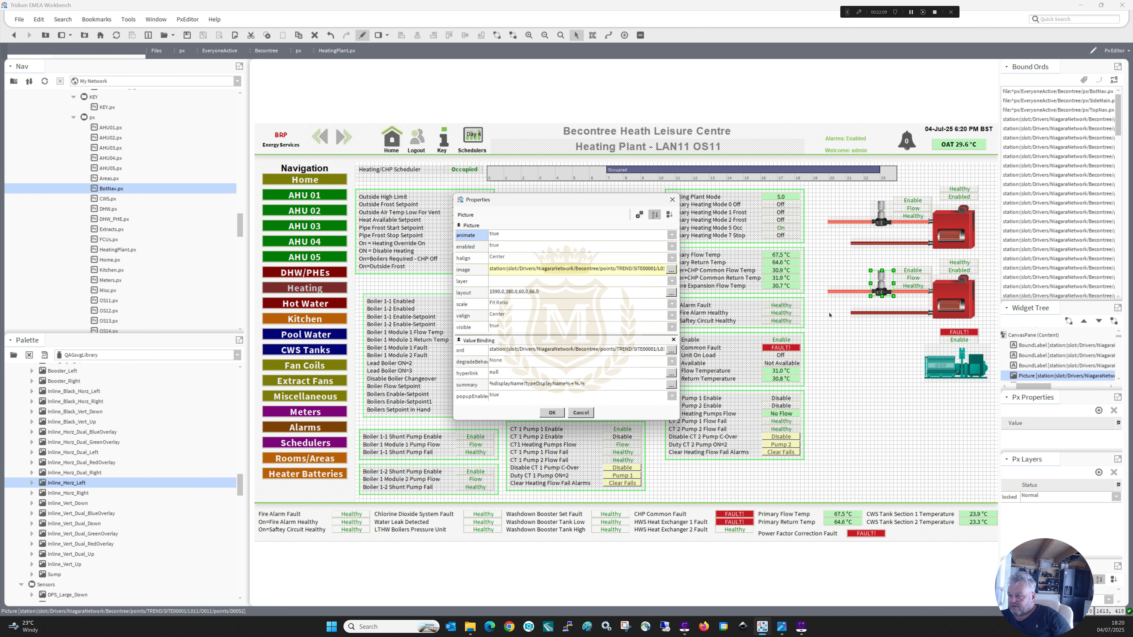
pyautogui.click(606, 351)
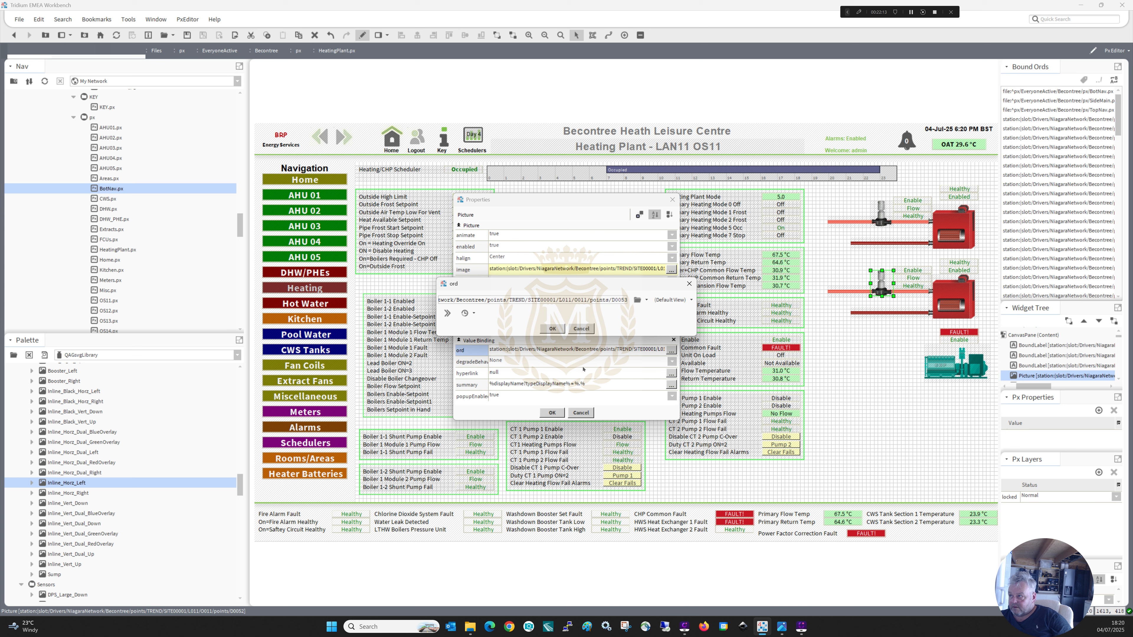
pyautogui.click(560, 332)
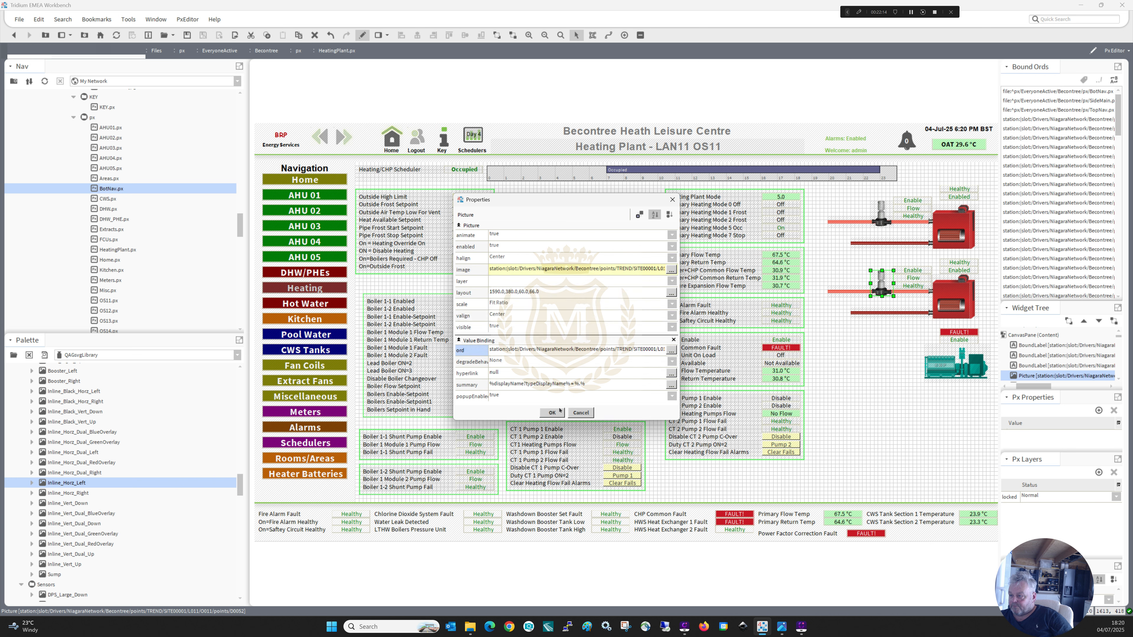
pyautogui.click(557, 411)
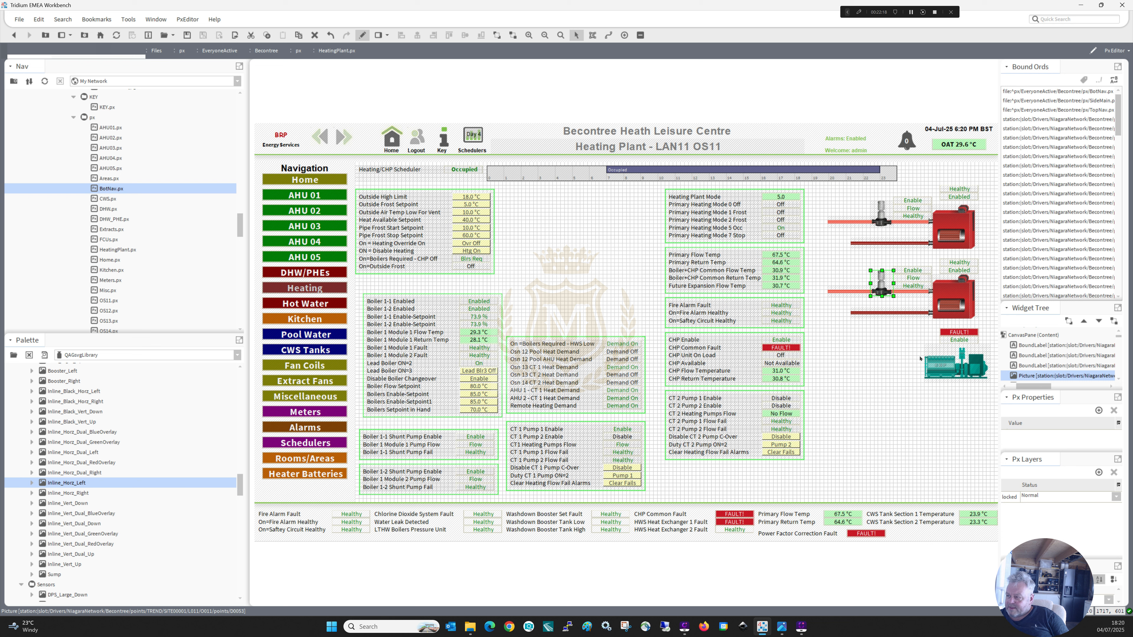
# Duplicate the lower boiler's flow and return pipes with the Healthy label and move the copies down to the CHP unit.
pyautogui.moveTo(936, 327); pyautogui.dragTo(821, 277)
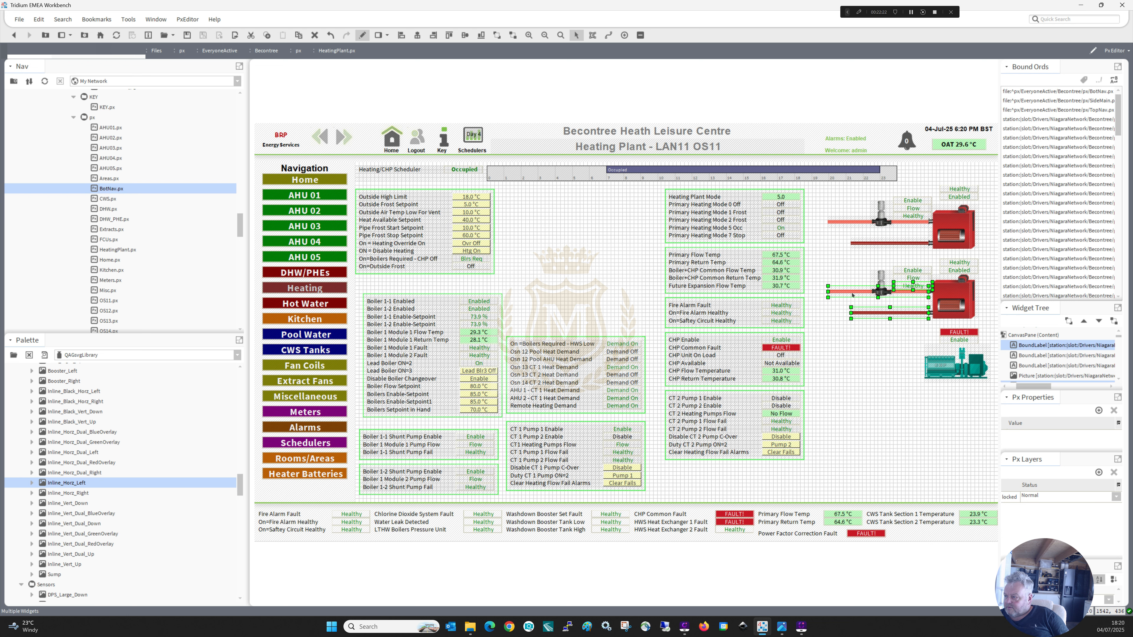
pyautogui.rightClick(852, 295)
pyautogui.click(867, 348)
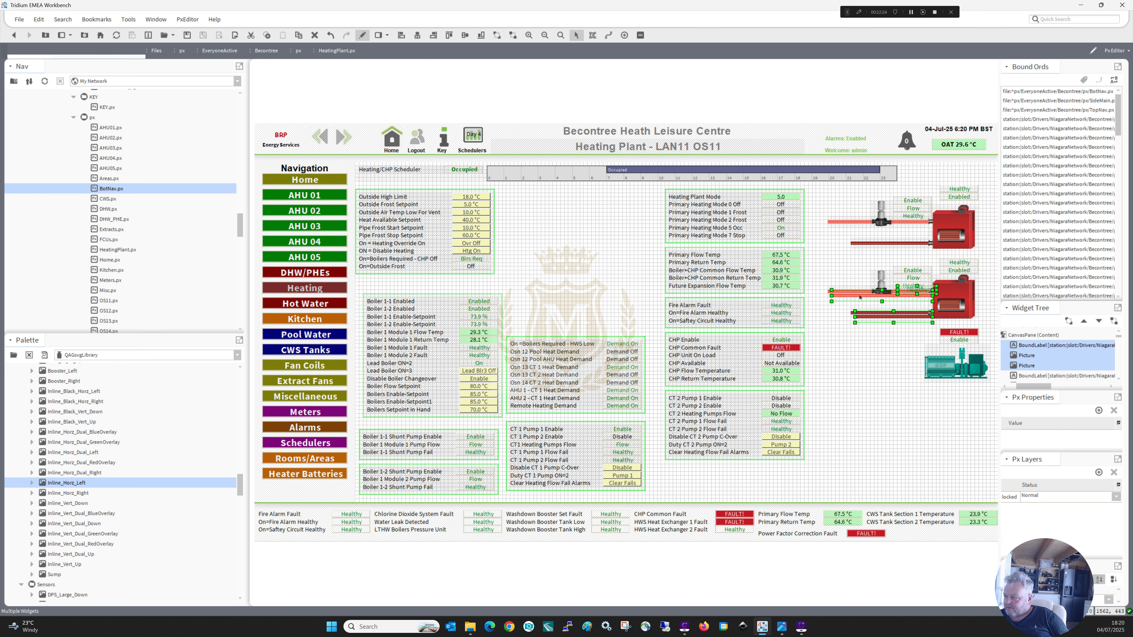
pyautogui.moveTo(859, 304); pyautogui.dragTo(856, 346)
pyautogui.press('Down')
pyautogui.press('Down')
pyautogui.press('Down')
pyautogui.press('Down')
pyautogui.press('Down')
pyautogui.press('Down')
pyautogui.press('Down')
pyautogui.press('Down')
pyautogui.press('Down')
pyautogui.press('Down')
pyautogui.press('Down')
pyautogui.press('Down')
pyautogui.press('Down')
pyautogui.press('Down')
pyautogui.press('Down')
pyautogui.press('Down')
pyautogui.press('Down')
pyautogui.press('Down')
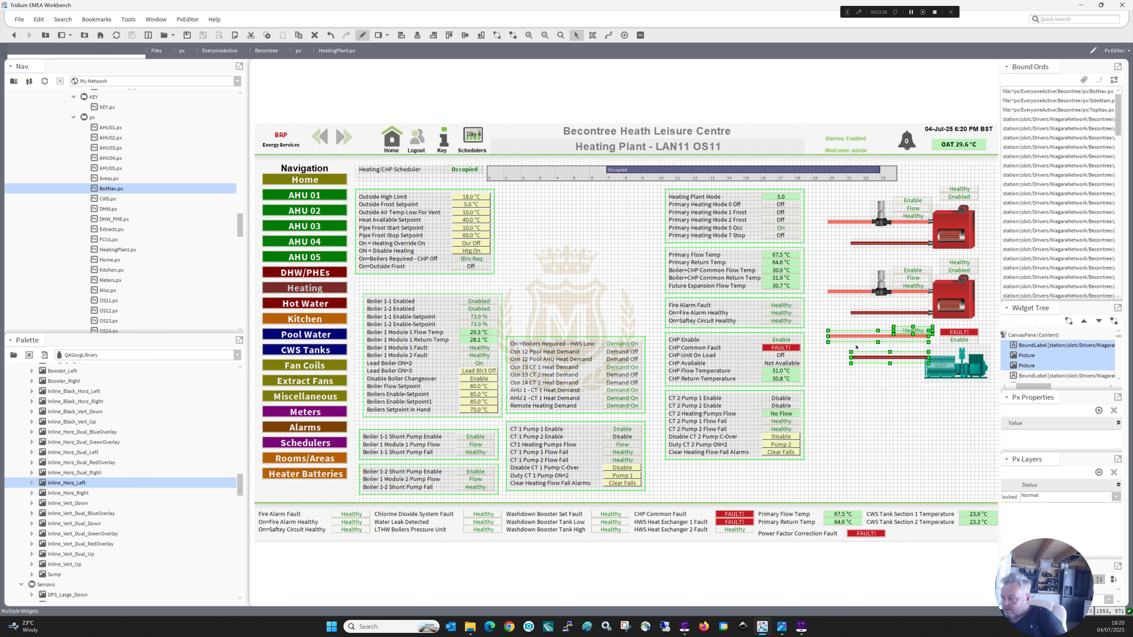
pyautogui.press('Down')
pyautogui.press('Down')
pyautogui.press('Down')
pyautogui.press('Down')
pyautogui.press('Down')
pyautogui.press('Down')
pyautogui.press('Down')
pyautogui.press('Down')
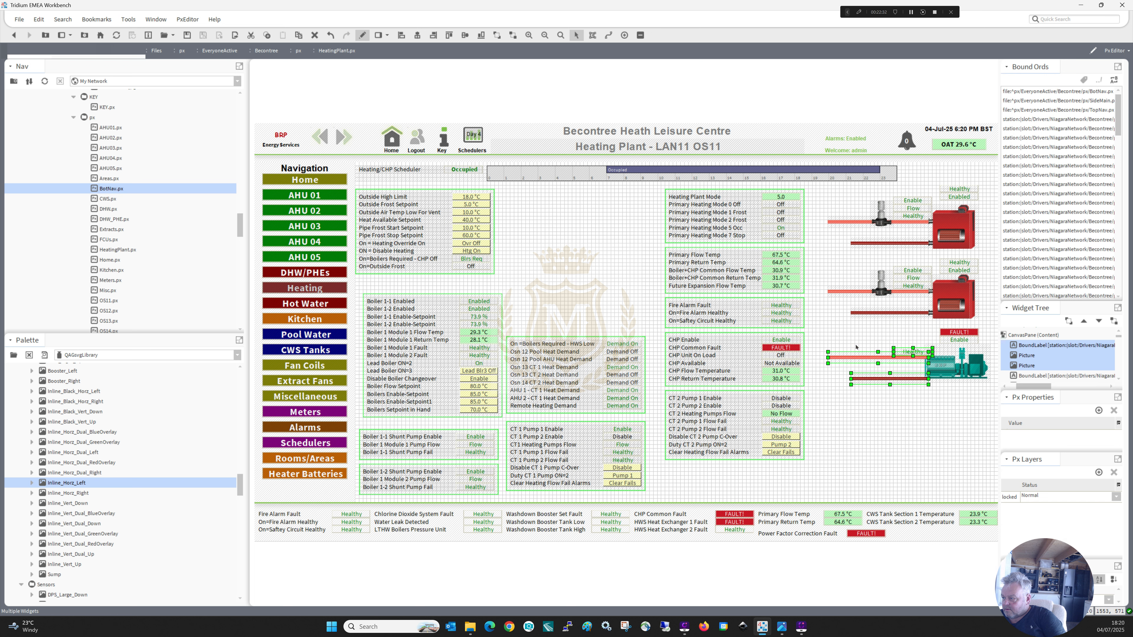
# Reorder the CHP unit picture so it sits in front of its flow and return pipes.
pyautogui.click(852, 423)
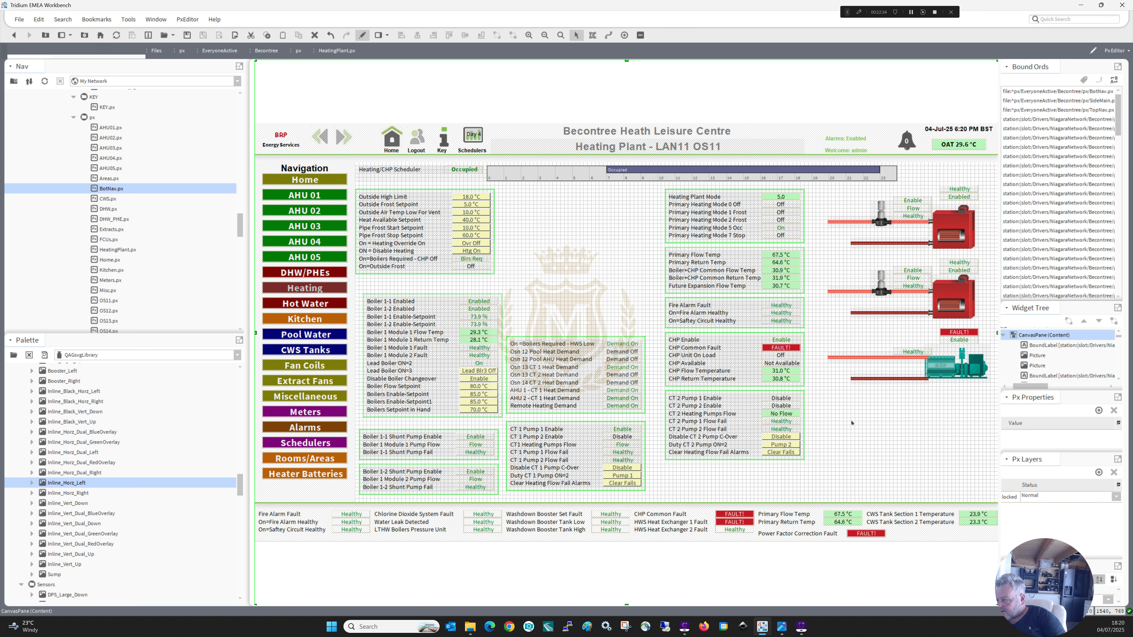
pyautogui.rightClick(950, 363)
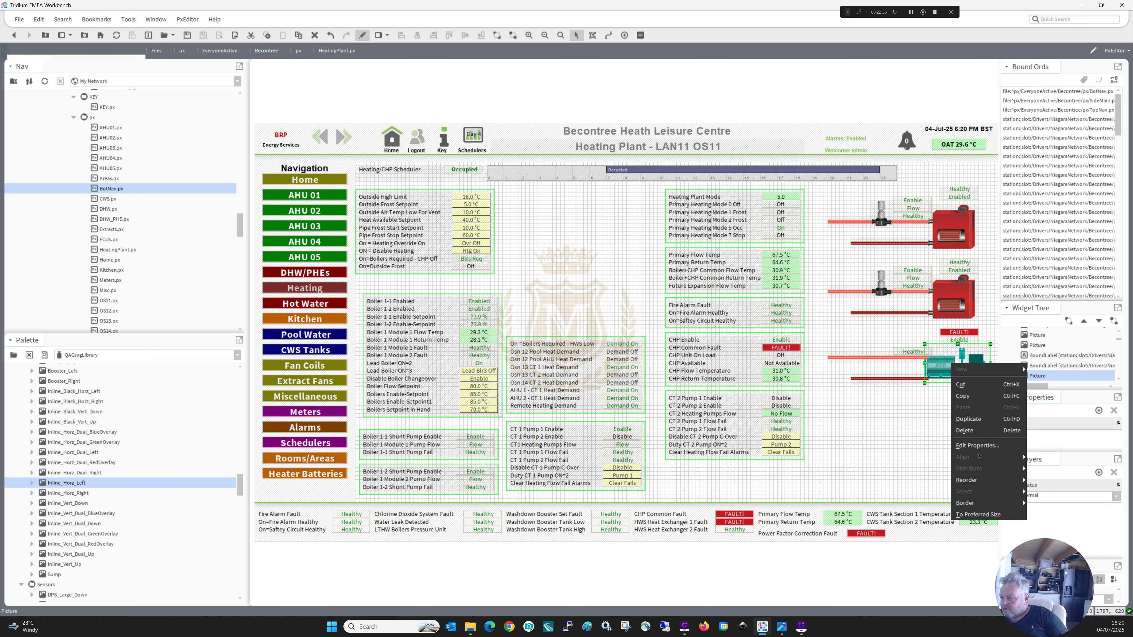
pyautogui.moveTo(1008, 480)
pyautogui.click(1042, 480)
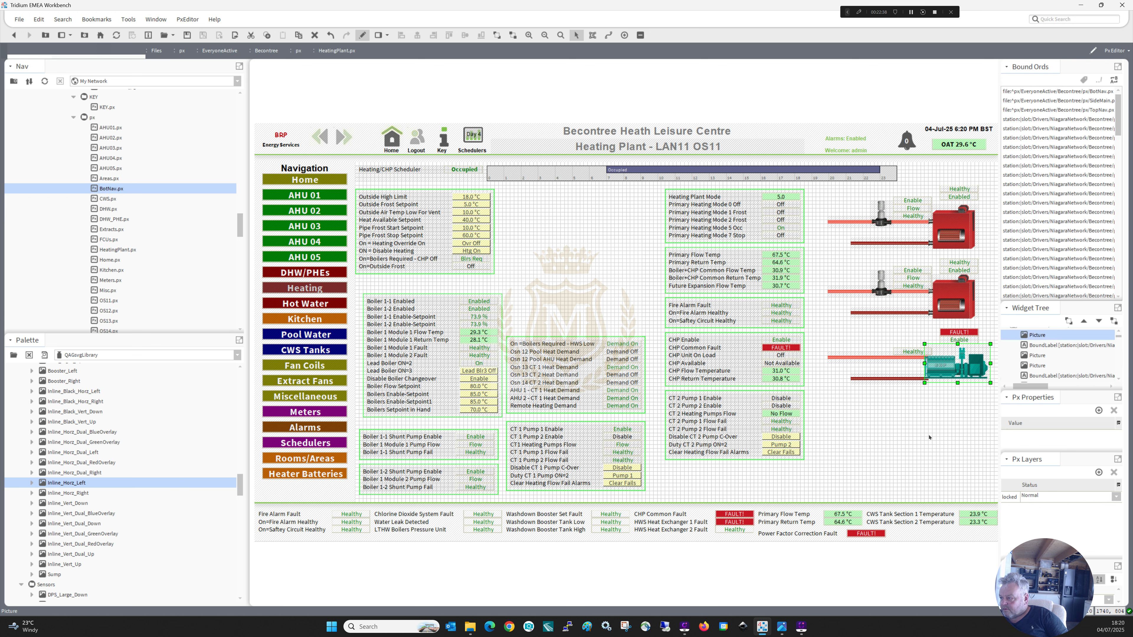
pyautogui.click(929, 437)
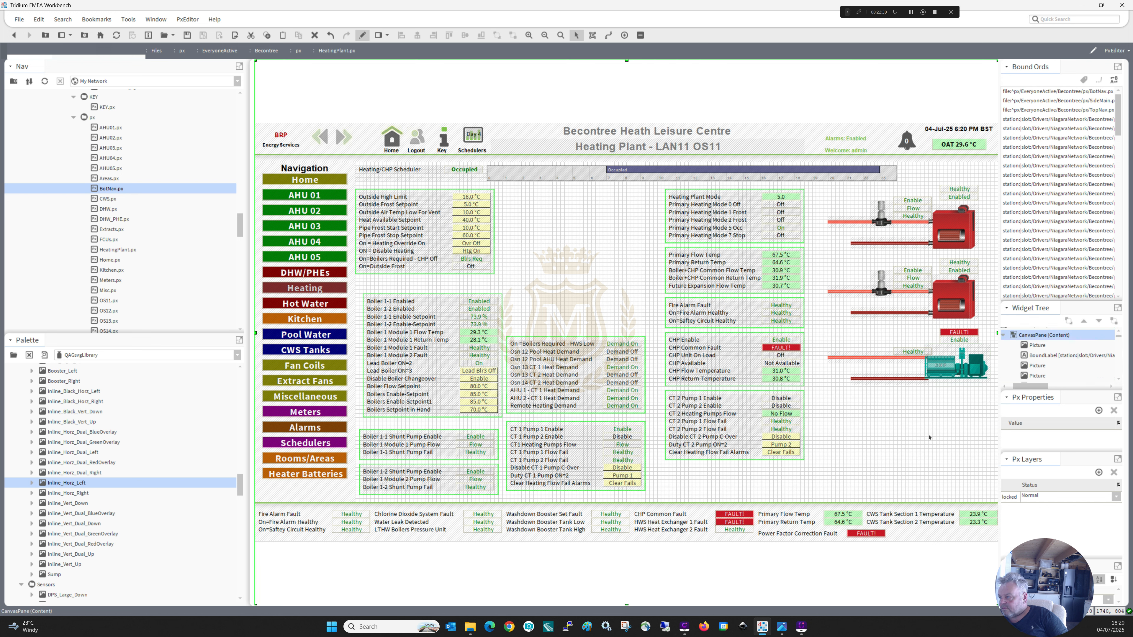
# Nudge the CHP return pipe up slightly and delete the copied Healthy label above the CHP flow pipe.
pyautogui.click(902, 379)
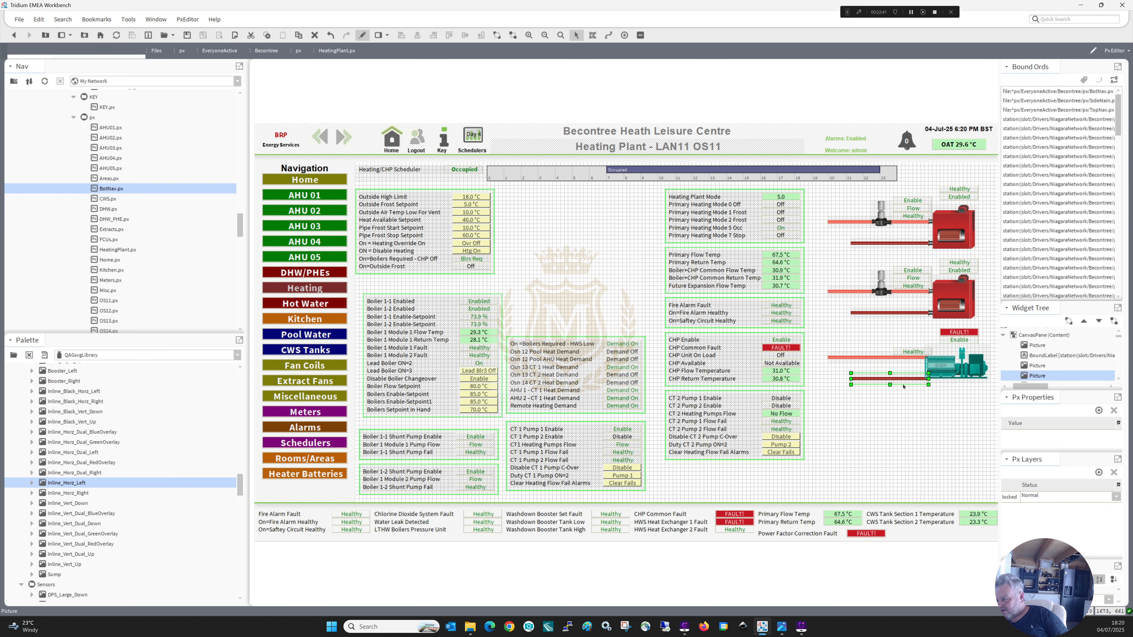
pyautogui.click(904, 401)
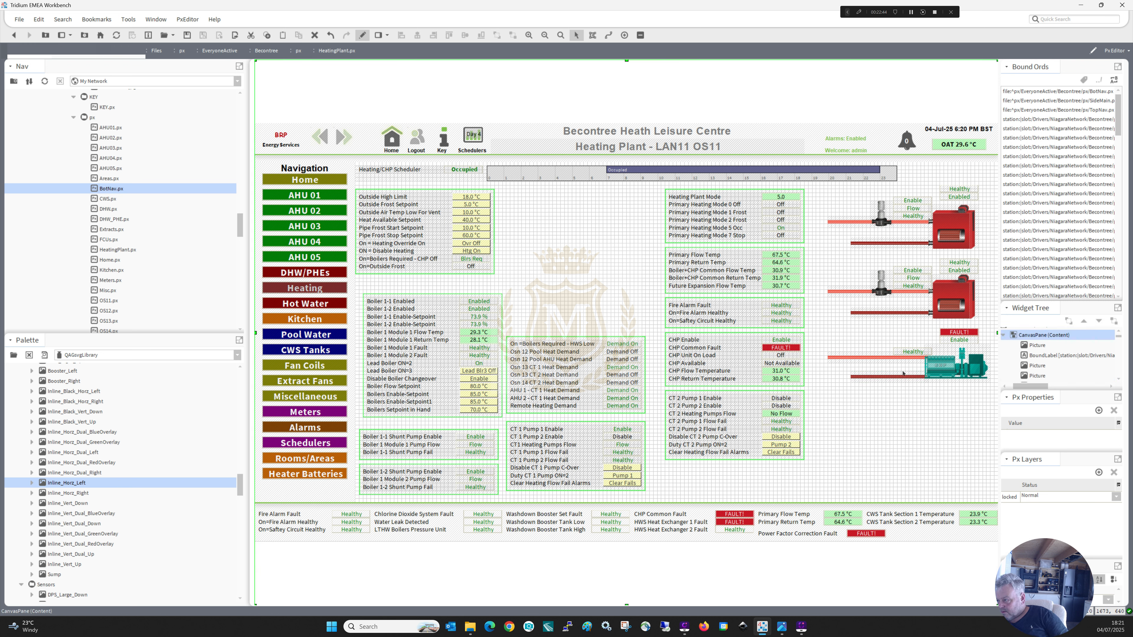
pyautogui.click(913, 352)
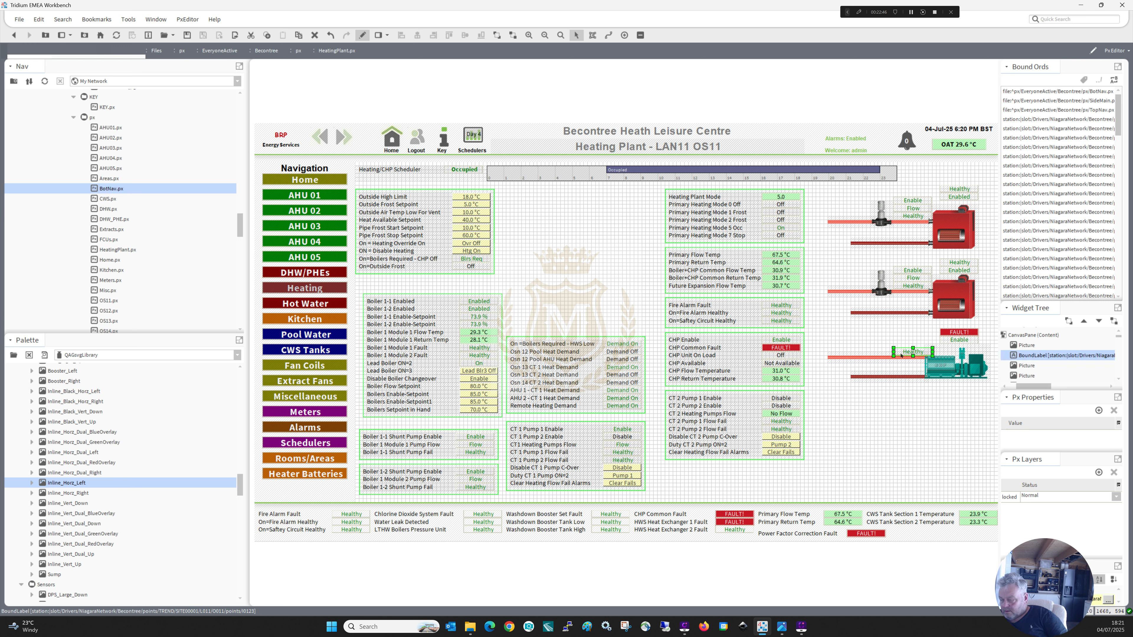
pyautogui.press('Delete')
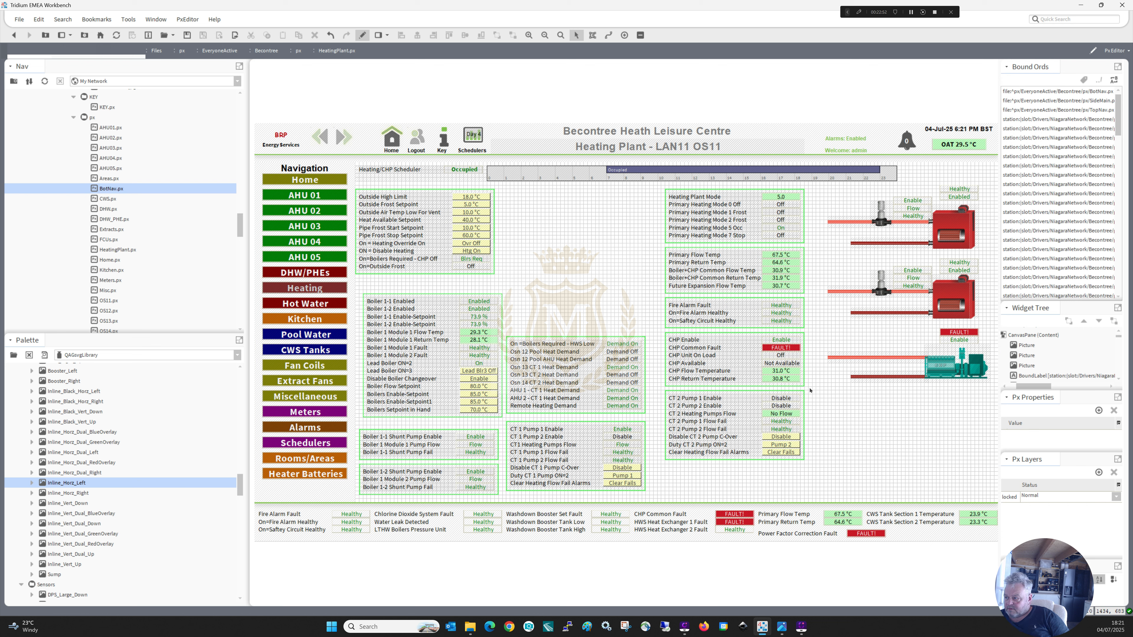
# Move the bordered CHP points block, from CHP Enable to CHP Return Temperature, directly beneath the CHP unit picture.
pyautogui.moveTo(810, 390); pyautogui.dragTo(657, 319)
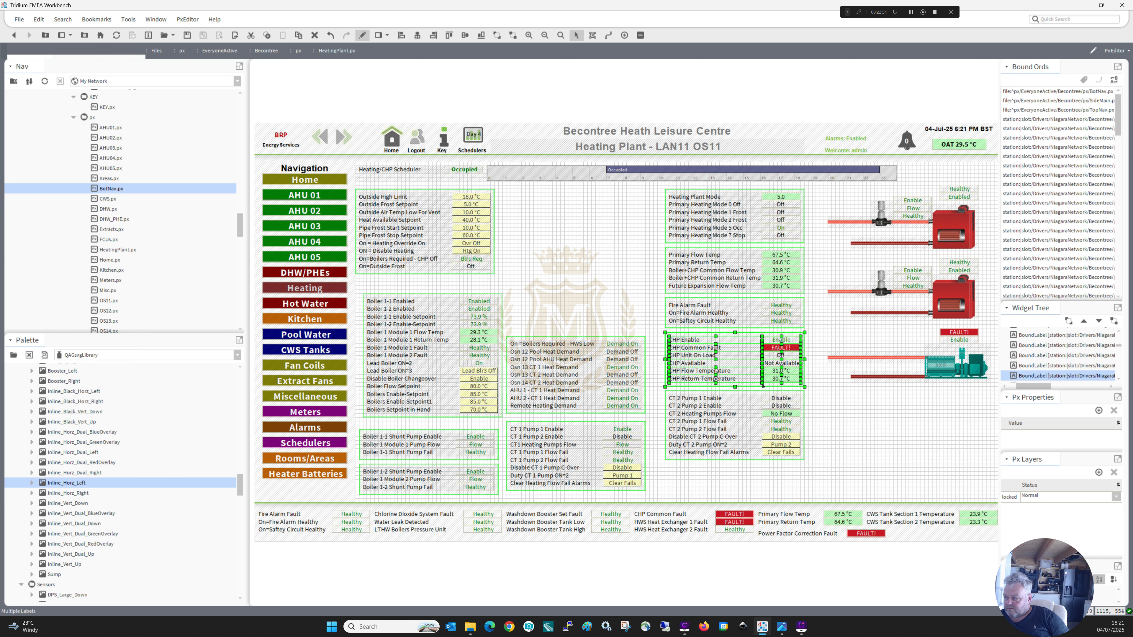
pyautogui.moveTo(762, 385); pyautogui.dragTo(871, 392)
pyautogui.click(883, 468)
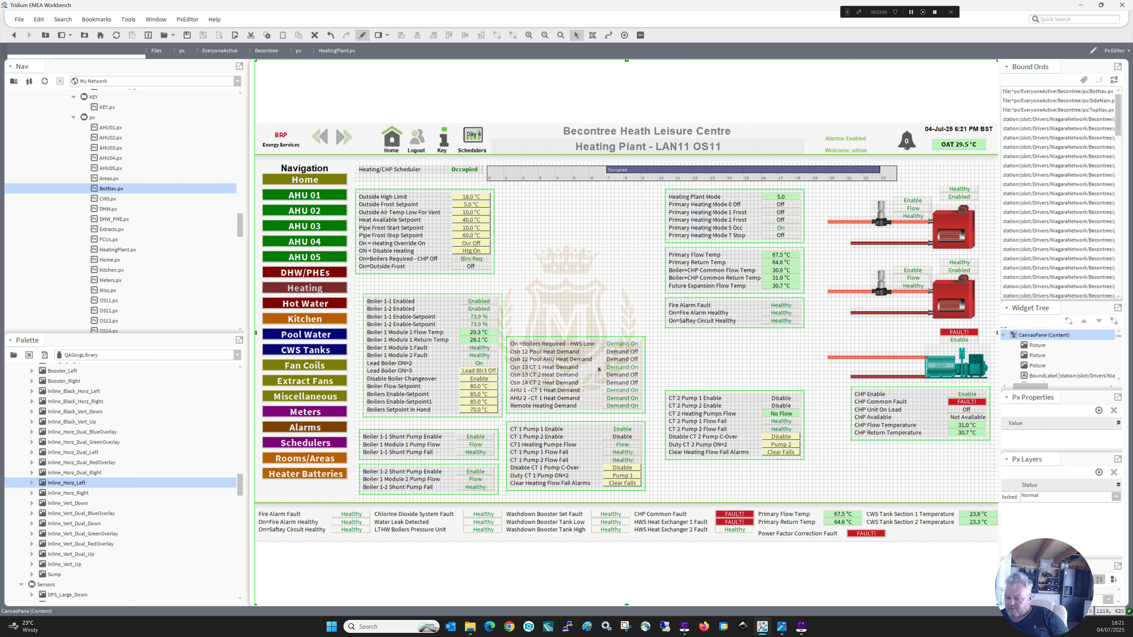
# Add a Temp_Horz sensor from the QASvgLibrary palette and place it on the CHP flow pipe.
pyautogui.moveTo(241, 483)
pyautogui.mouseDown()
pyautogui.moveTo(242, 587)
pyautogui.moveTo(242, 506)
pyautogui.mouseUp()
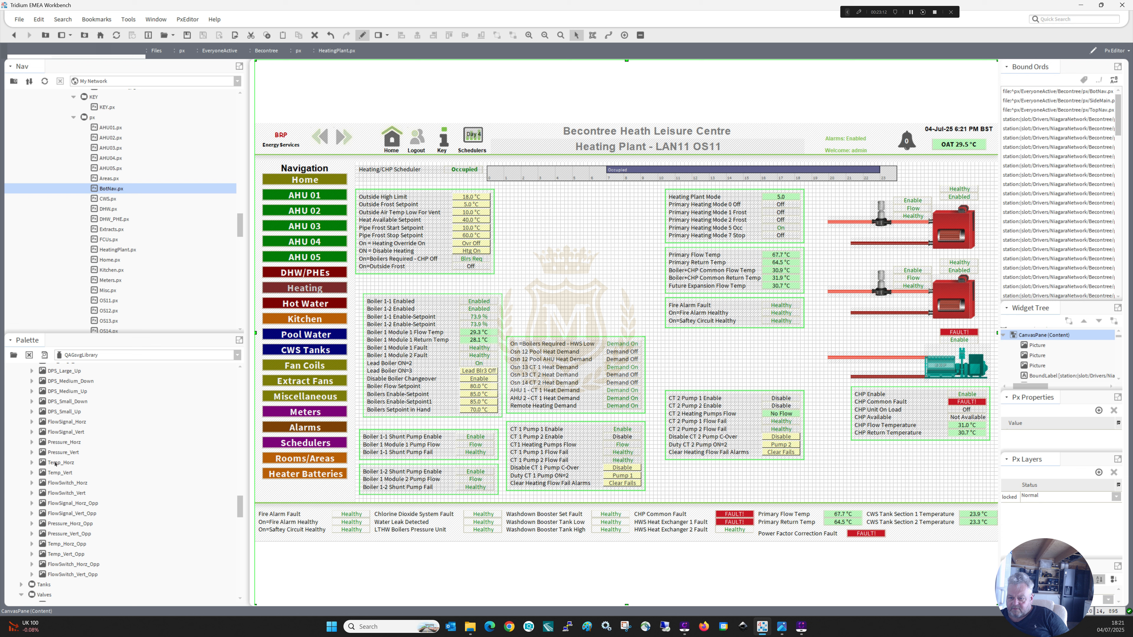
pyautogui.moveTo(55, 464); pyautogui.dragTo(692, 359)
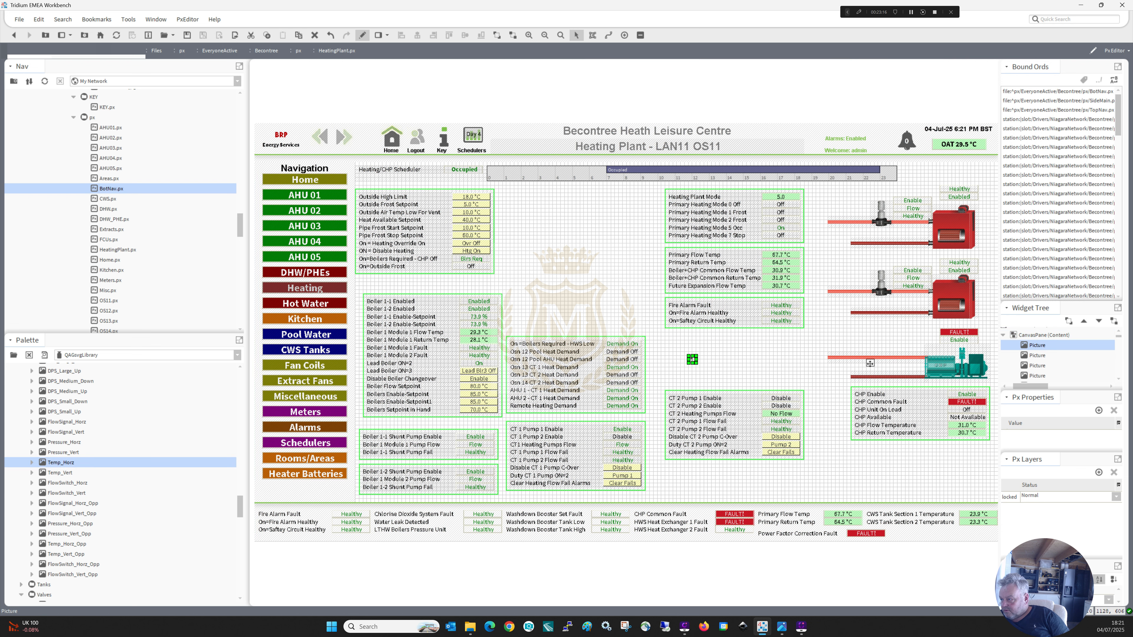
pyautogui.moveTo(903, 352); pyautogui.dragTo(905, 351)
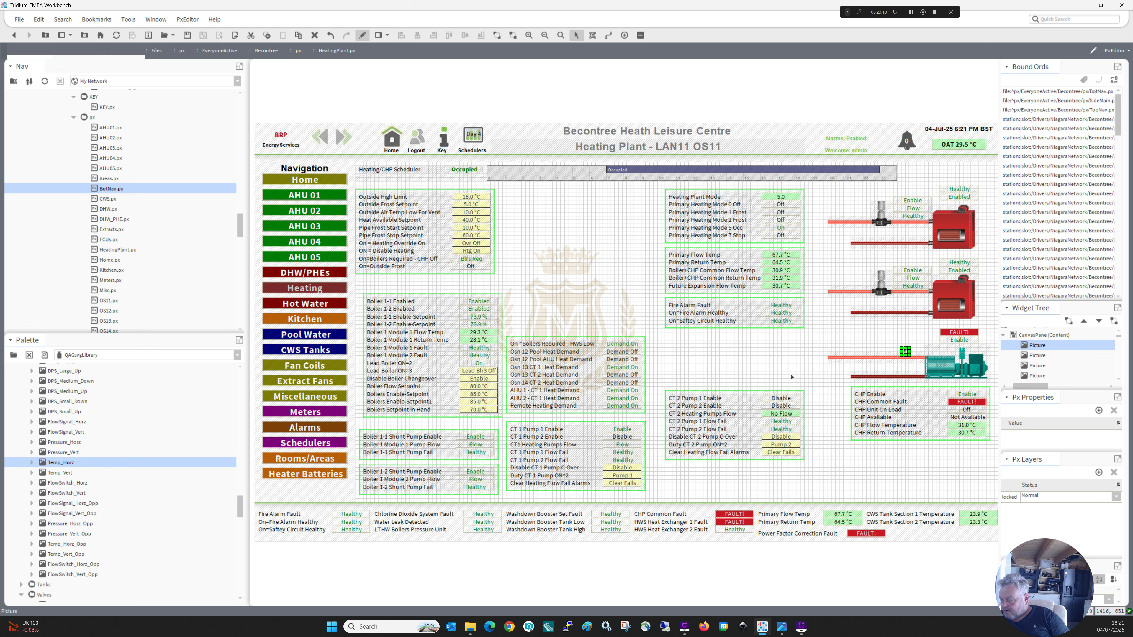
pyautogui.click(903, 364)
pyautogui.click(905, 352)
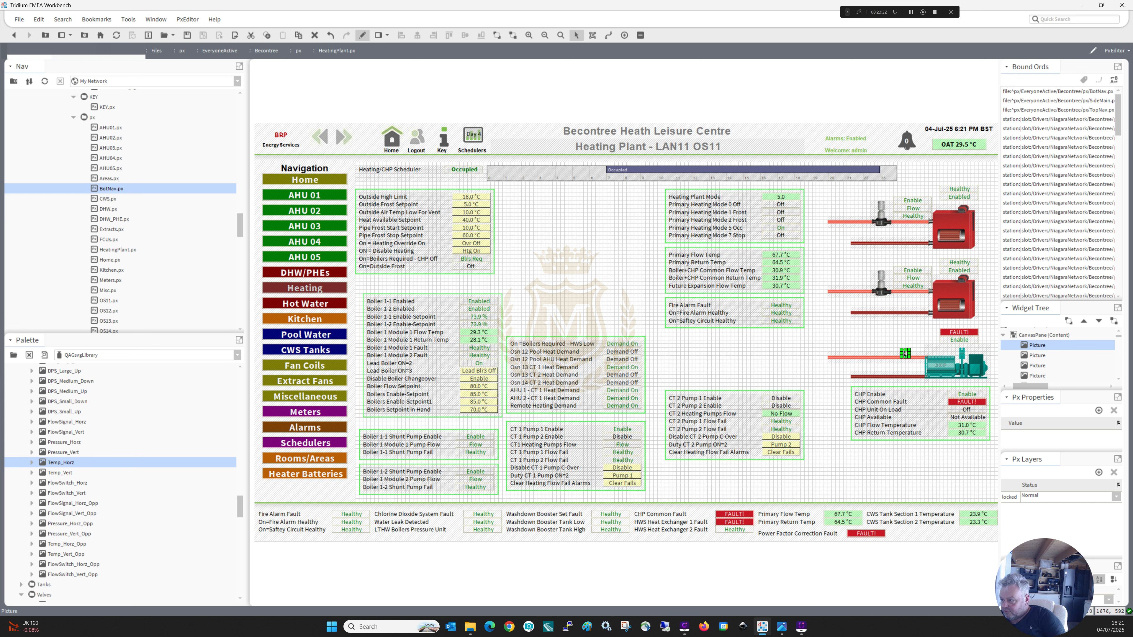
# Duplicate the temperature sensor and position the copy on the CHP return pipe, directly below the original.
pyautogui.rightClick(904, 352)
pyautogui.click(917, 408)
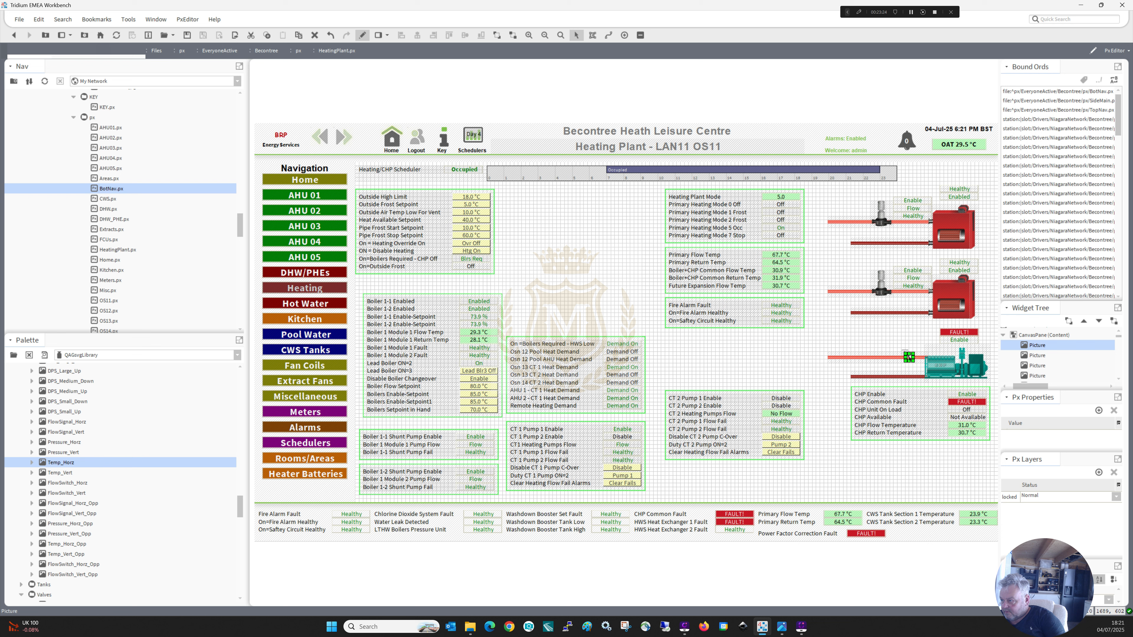
pyautogui.press('Left')
pyautogui.press('Down')
pyautogui.press('Down')
pyautogui.press('Down')
pyautogui.press('Down')
pyautogui.press('Down')
pyautogui.press('Down')
pyautogui.press('Down')
pyautogui.click(971, 427)
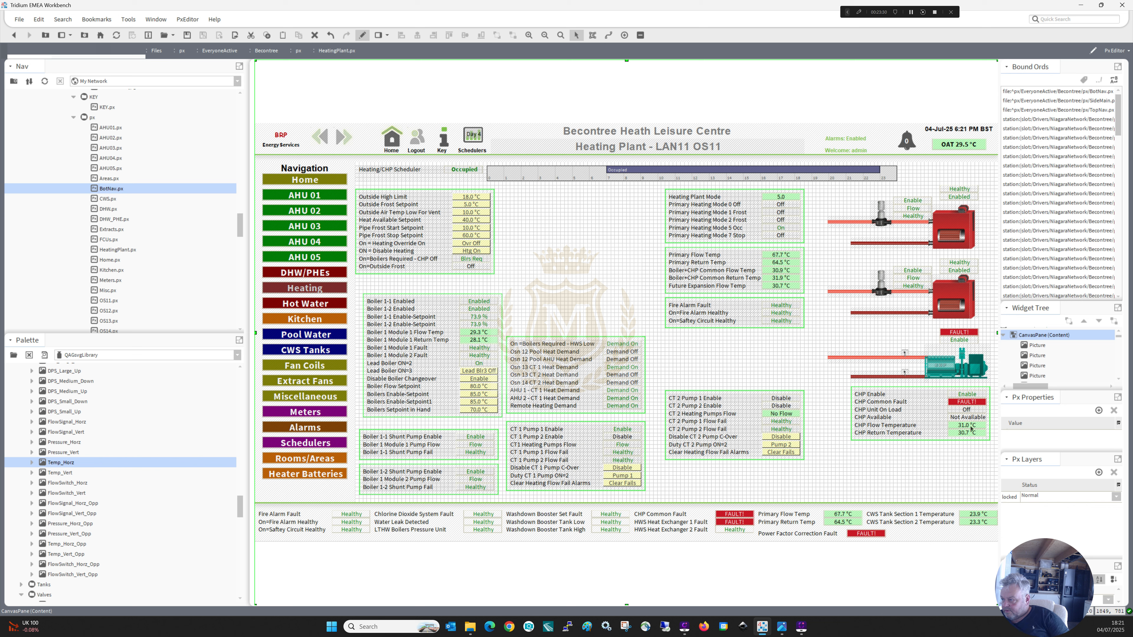
# Duplicate the CHP Flow Temperature and CHP Return Temperature value labels and place each copy above its matching pipe sensor.
pyautogui.rightClick(971, 426)
pyautogui.click(989, 482)
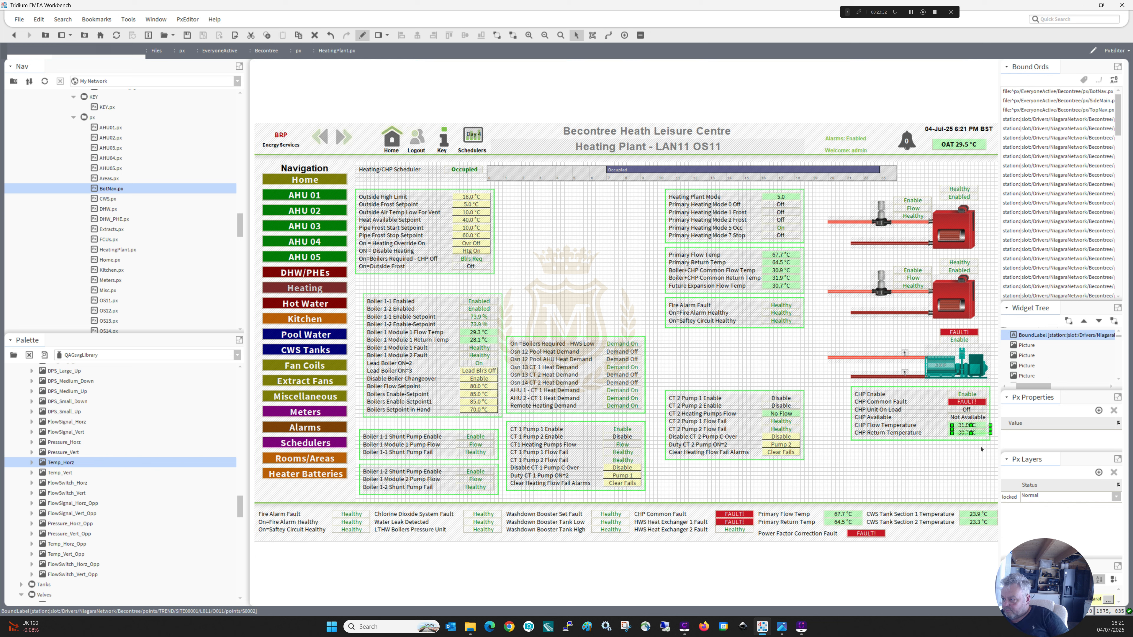
pyautogui.moveTo(971, 430); pyautogui.dragTo(906, 345)
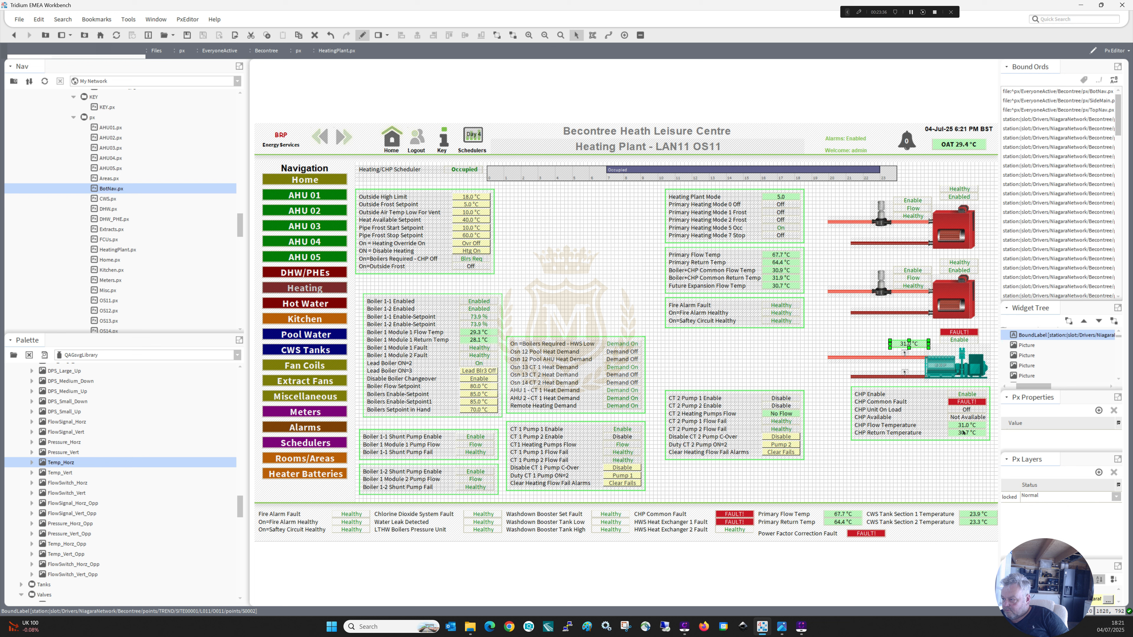
pyautogui.click(964, 432)
pyautogui.rightClick(964, 432)
pyautogui.click(988, 484)
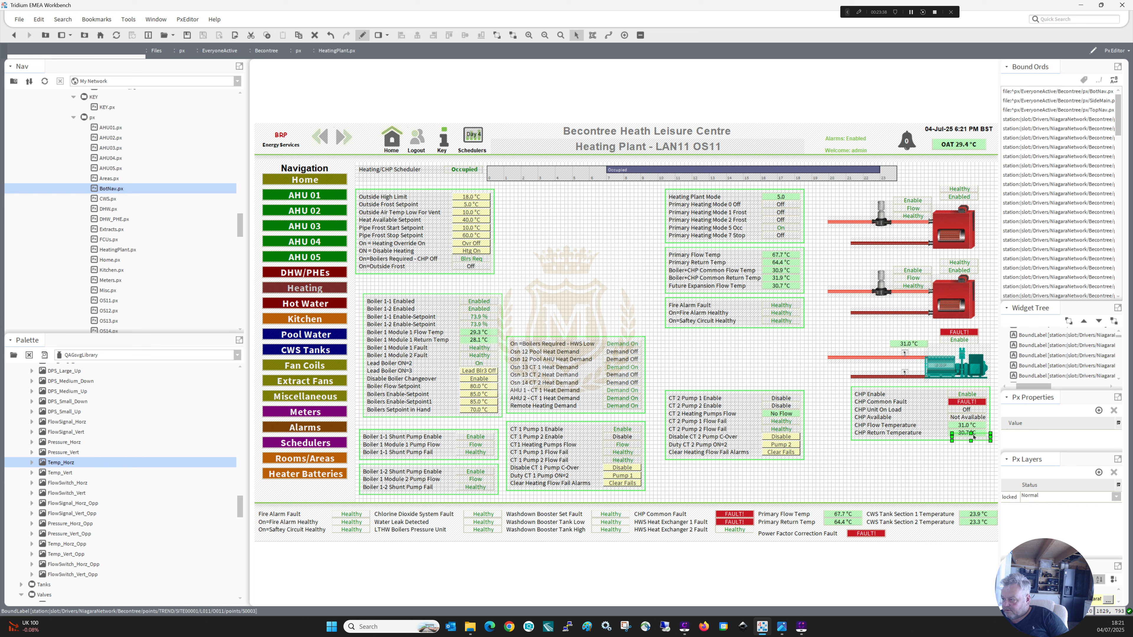
pyautogui.moveTo(928, 396); pyautogui.dragTo(896, 363)
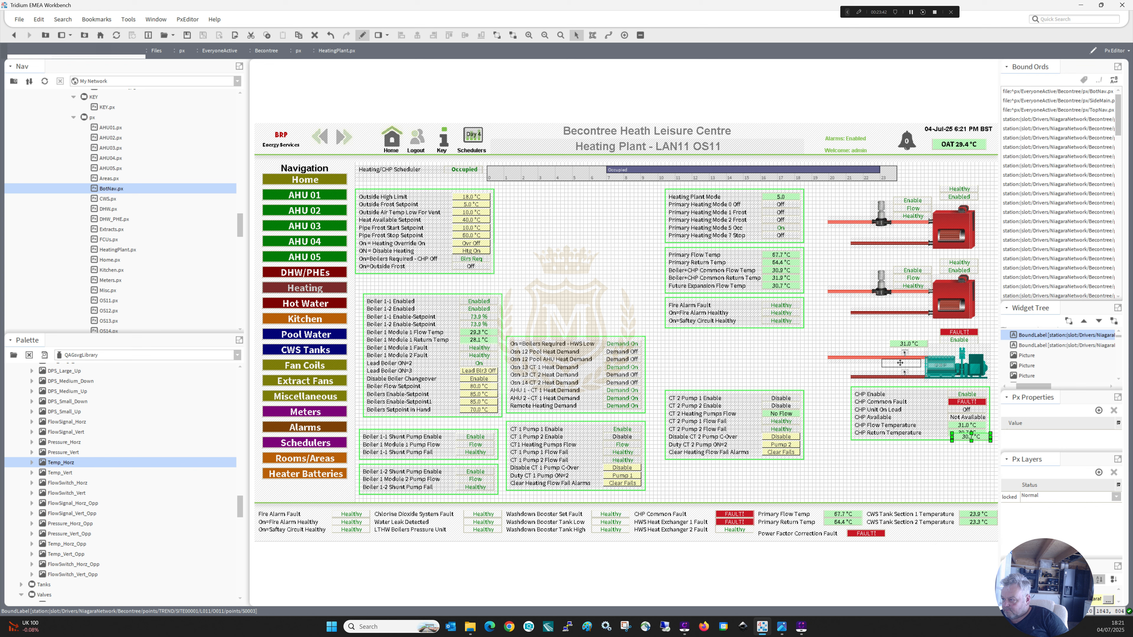
# Shift the copied flow temperature label and both pipe sensors left to line up with the copied return temperature label.
pyautogui.click(912, 344)
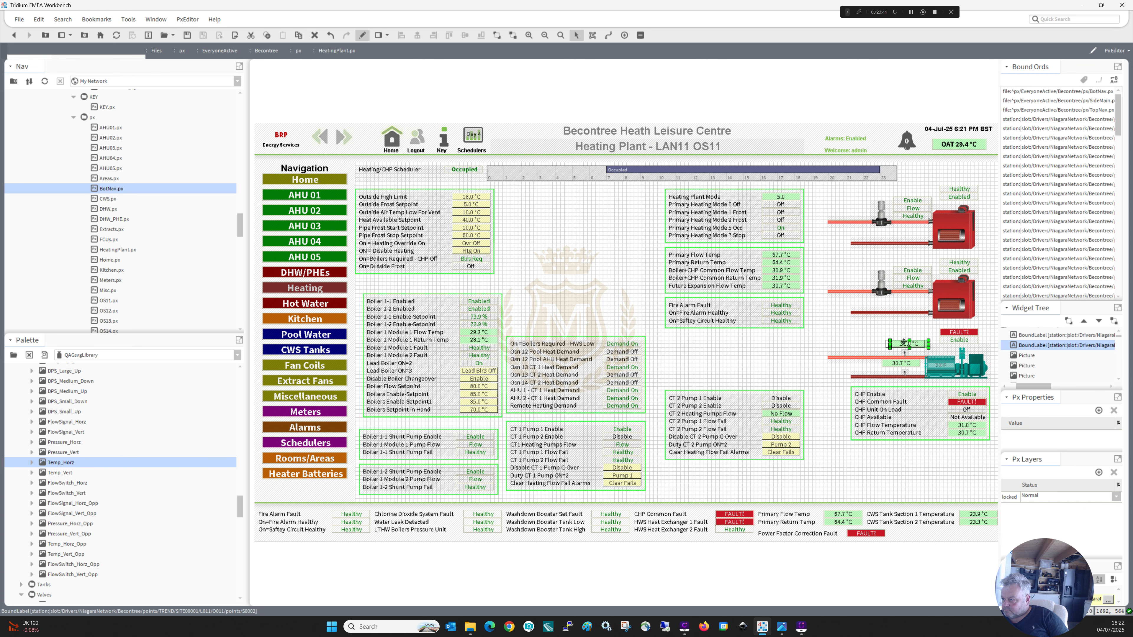
pyautogui.click(907, 370)
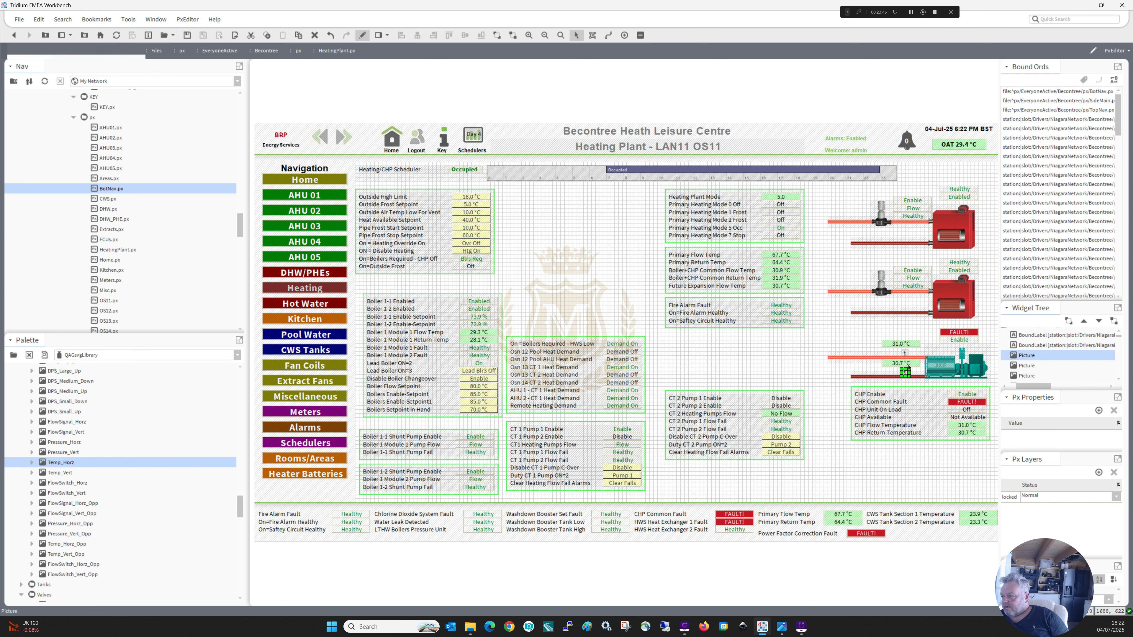
pyautogui.keyDown('ctrl'); pyautogui.click(906, 354); pyautogui.keyUp('ctrl')
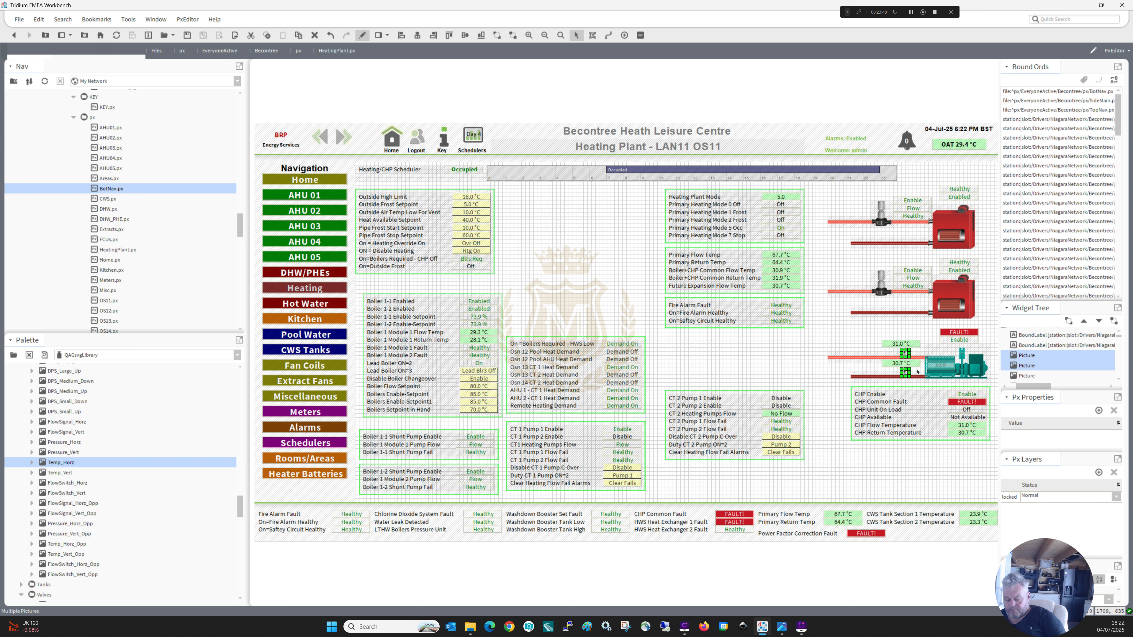
pyautogui.click(781, 356)
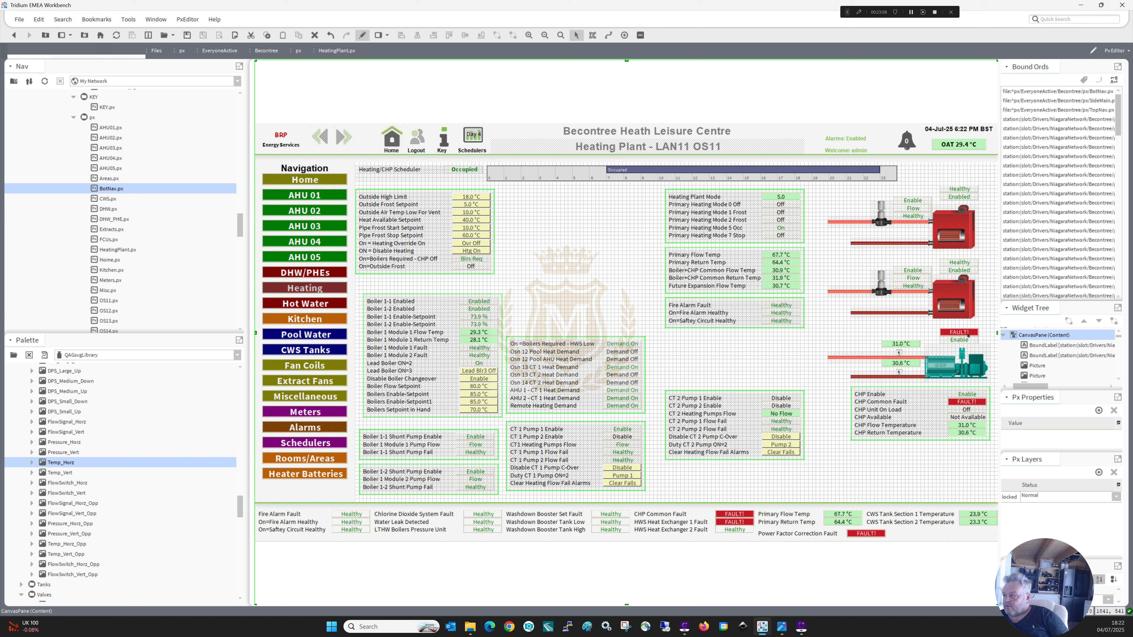
# Duplicate the CHP Available value label beneath the CHP unit and move the CHP points block down slightly to clear it.
pyautogui.rightClick(965, 417)
pyautogui.click(979, 472)
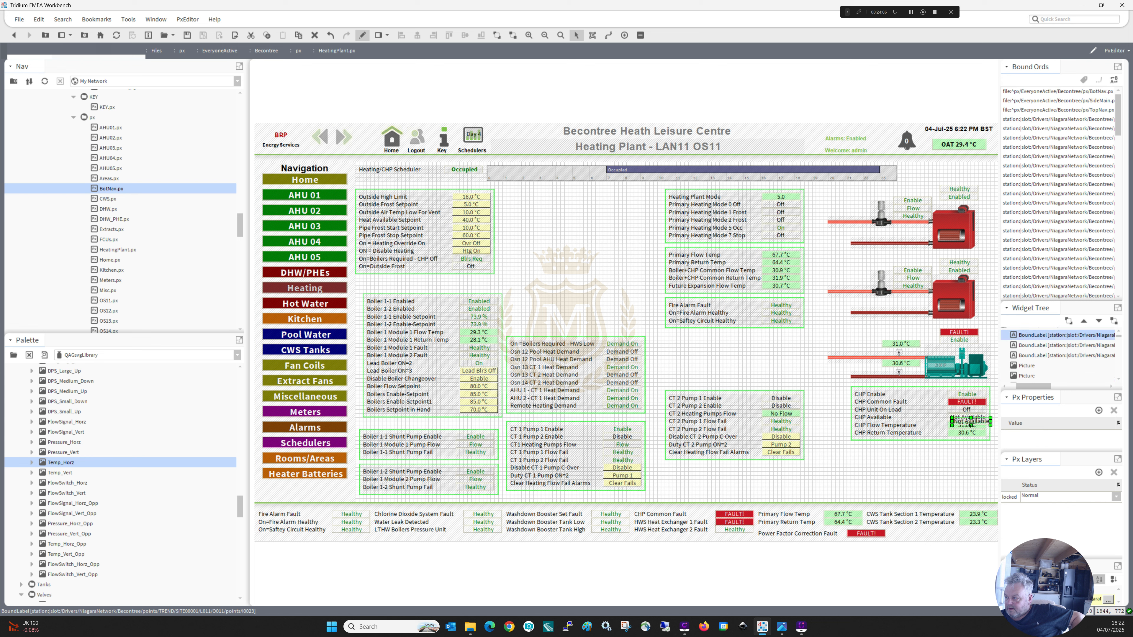
pyautogui.moveTo(966, 421); pyautogui.dragTo(960, 388)
pyautogui.click(942, 463)
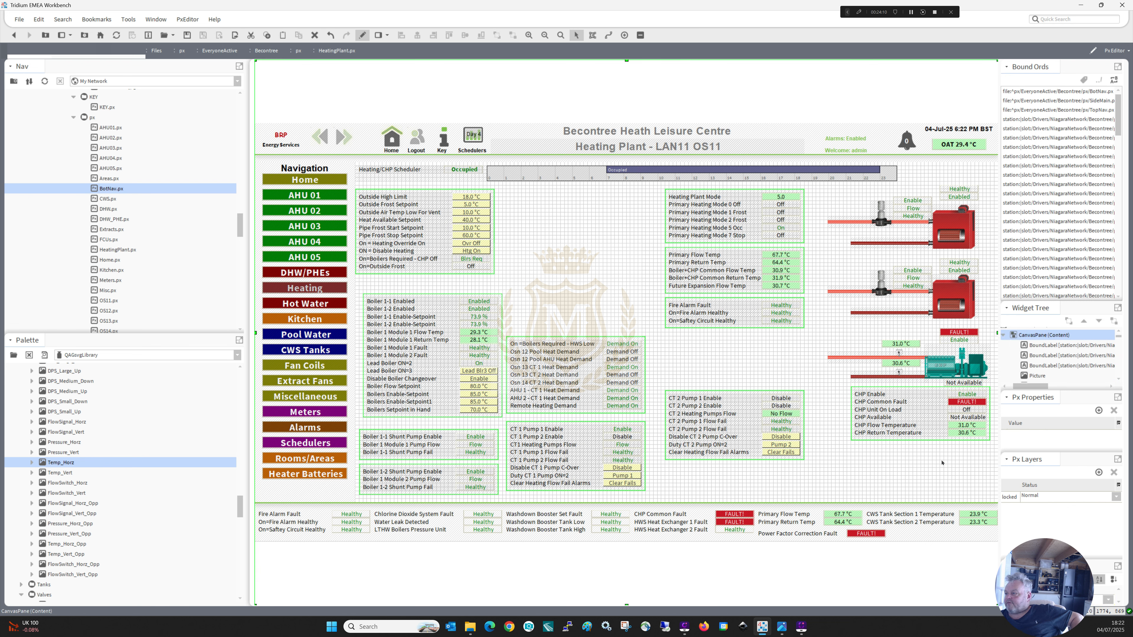
pyautogui.moveTo(839, 455); pyautogui.dragTo(977, 397)
pyautogui.click(936, 487)
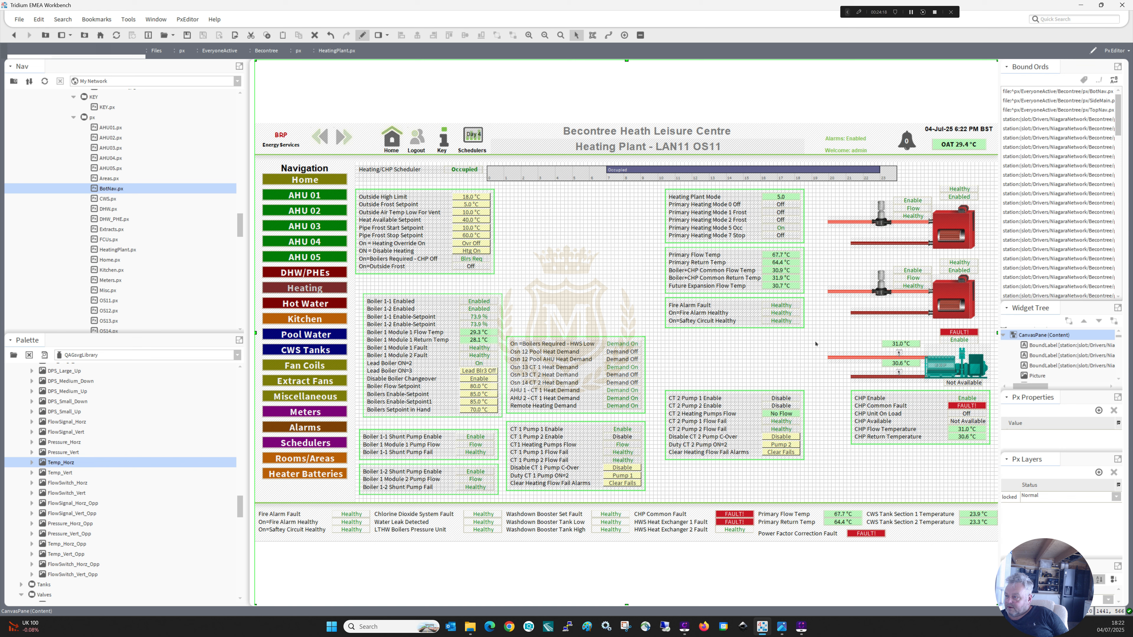
# Move the fire alarm block below the CHP block, and the Heating Plant Mode and primary temperature blocks beside the outside setpoints block.
pyautogui.moveTo(816, 344); pyautogui.dragTo(868, 456)
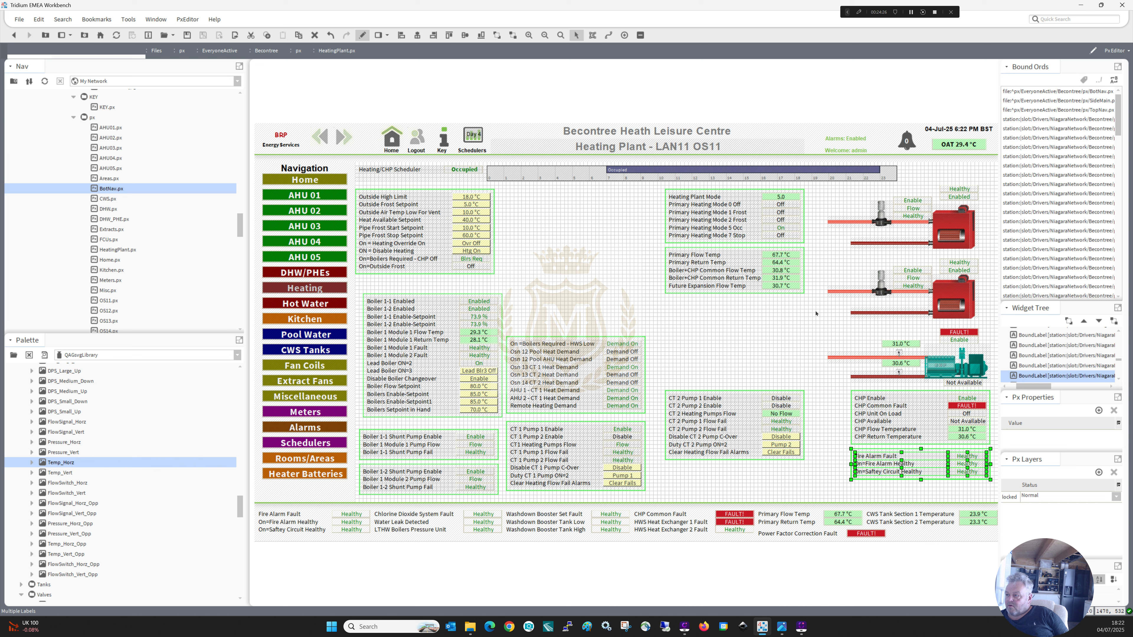
pyautogui.moveTo(809, 308)
pyautogui.mouseDown()
pyautogui.moveTo(629, 183)
pyautogui.moveTo(516, 199)
pyautogui.mouseUp()
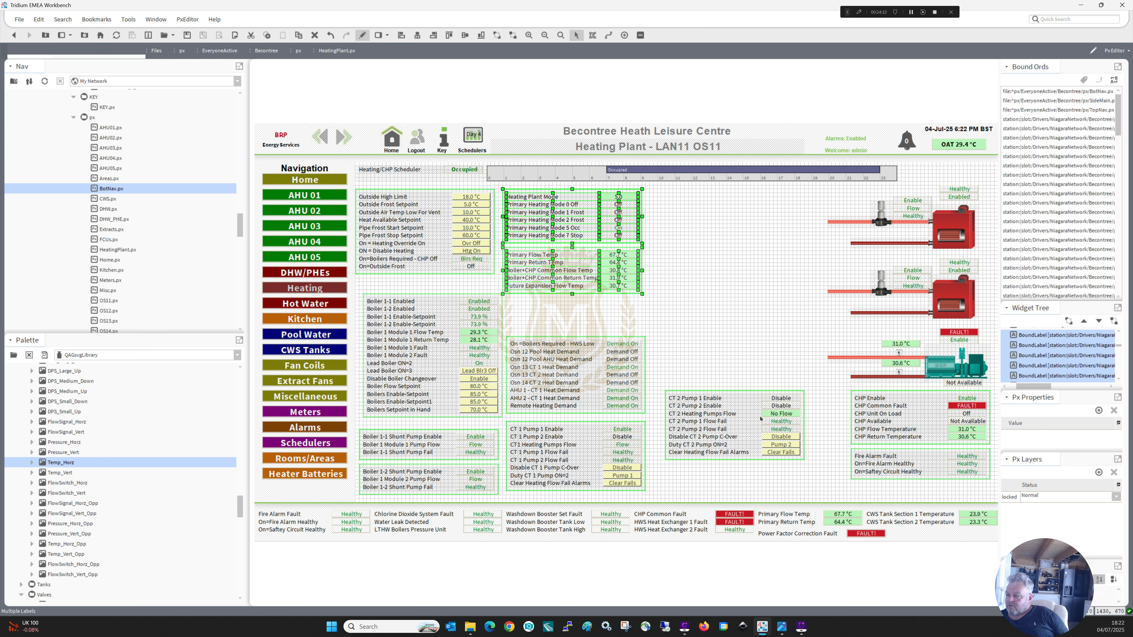
# Move the CT 2 Pump block down beside the CT 1 Pump block and delete the BotNav footer from the graphic.
pyautogui.moveTo(809, 383); pyautogui.dragTo(660, 469)
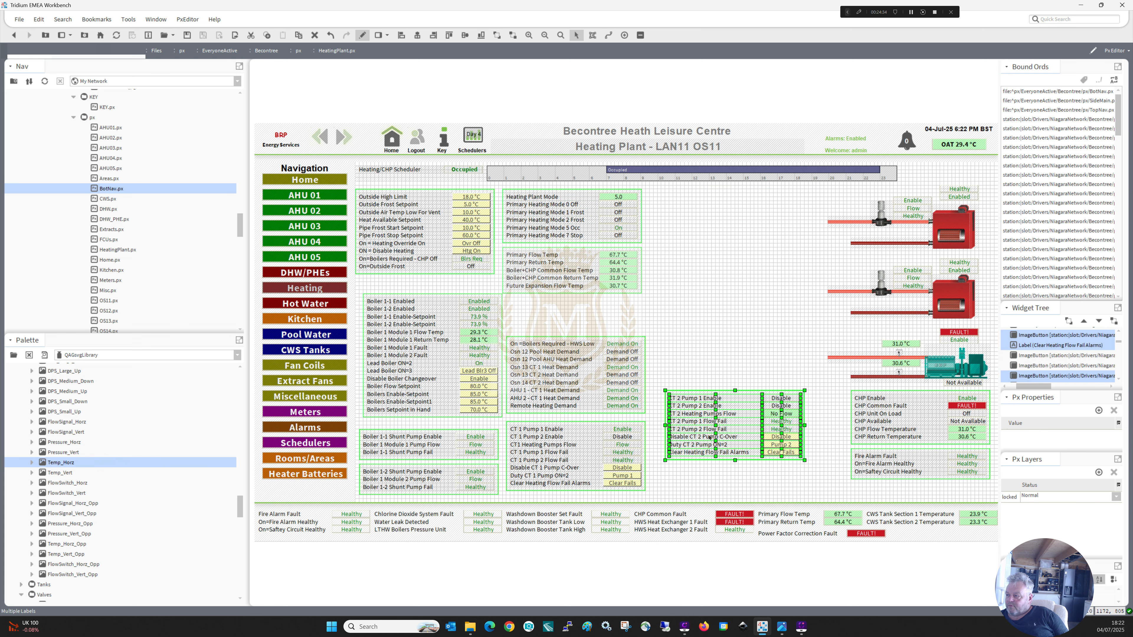
pyautogui.moveTo(709, 438); pyautogui.dragTo(701, 471)
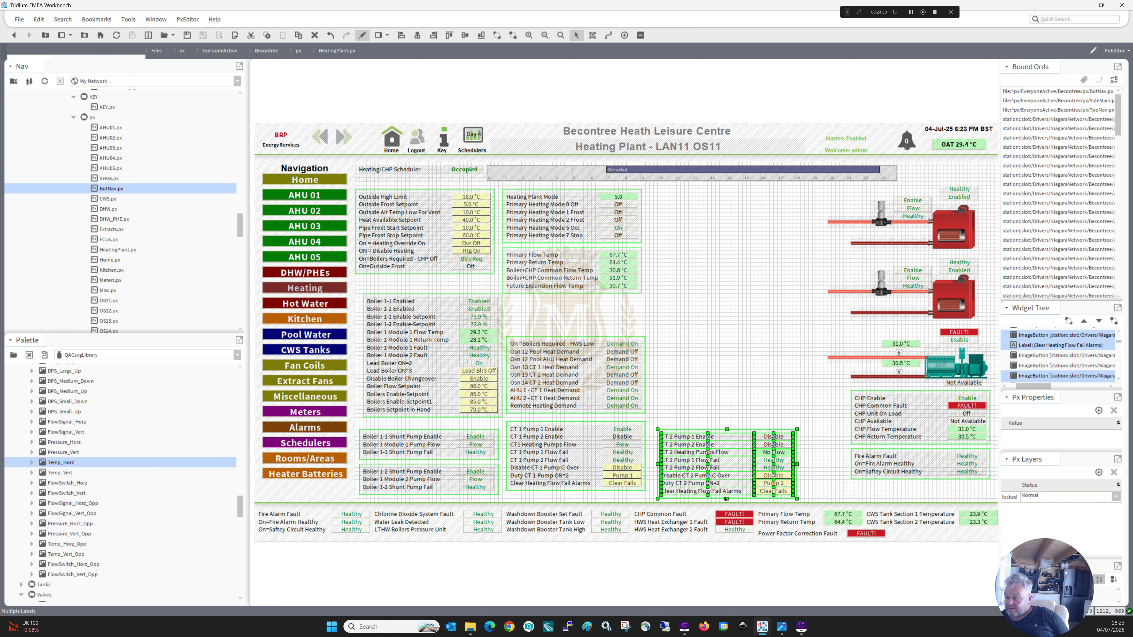
pyautogui.click(726, 500)
pyautogui.press('Delete')
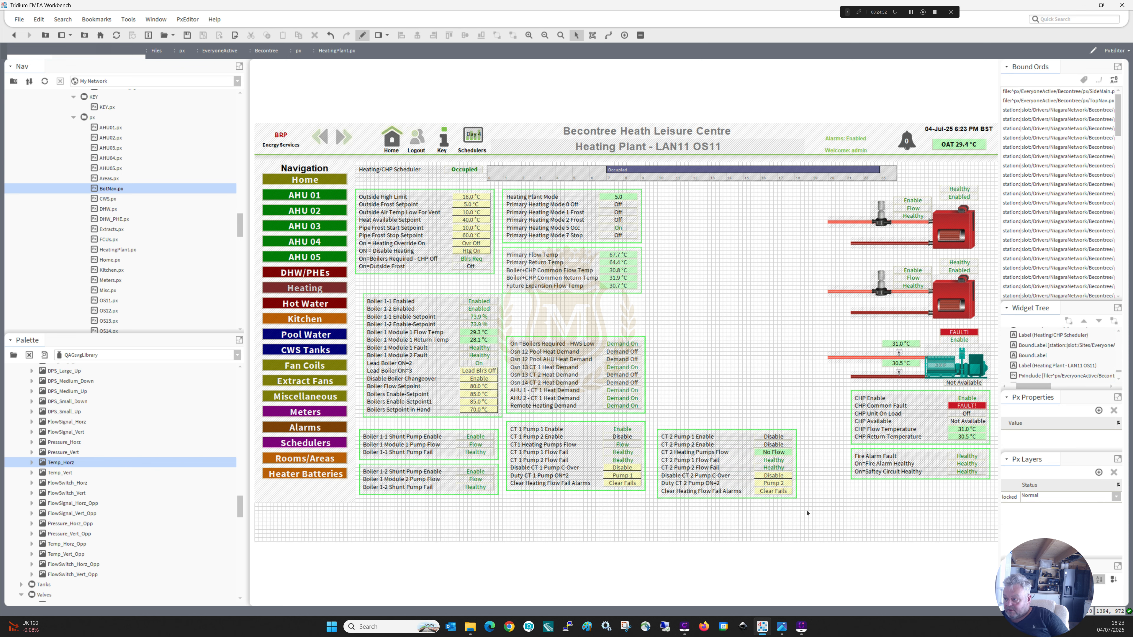
# Stack the heat demand, CT 1 Pump and CT 2 Pump blocks in one column beneath the primary temperature block.
pyautogui.moveTo(807, 514); pyautogui.dragTo(637, 408)
pyautogui.moveTo(691, 442); pyautogui.dragTo(496, 317)
pyautogui.moveTo(560, 371); pyautogui.dragTo(560, 332)
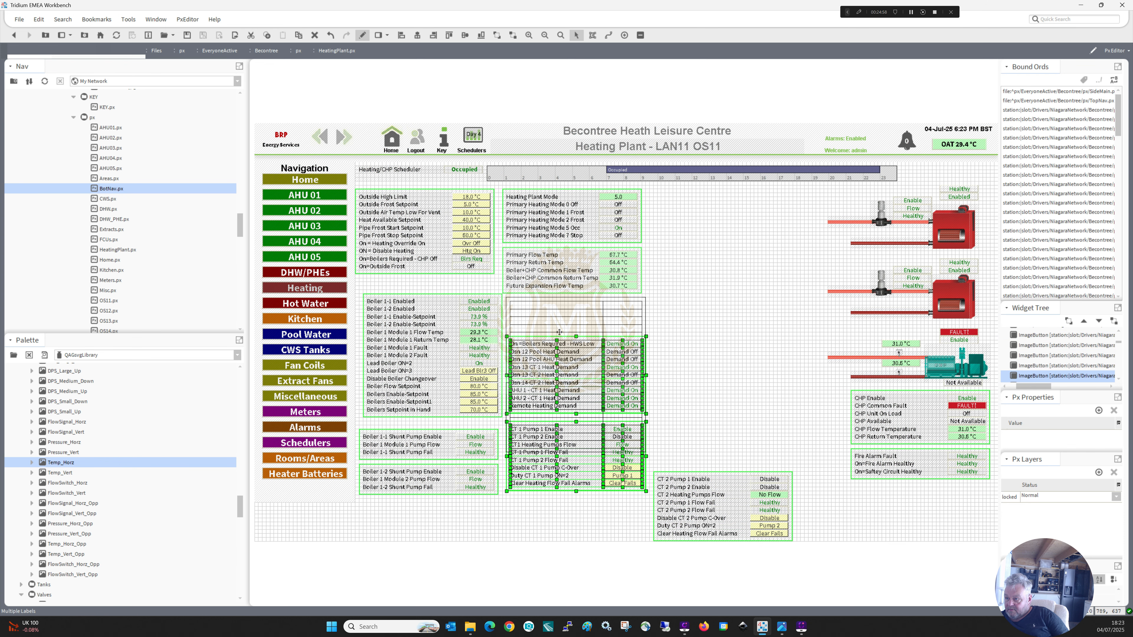
pyautogui.moveTo(606, 395); pyautogui.dragTo(606, 395)
pyautogui.moveTo(808, 464); pyautogui.dragTo(639, 558)
pyautogui.moveTo(704, 519); pyautogui.dragTo(555, 507)
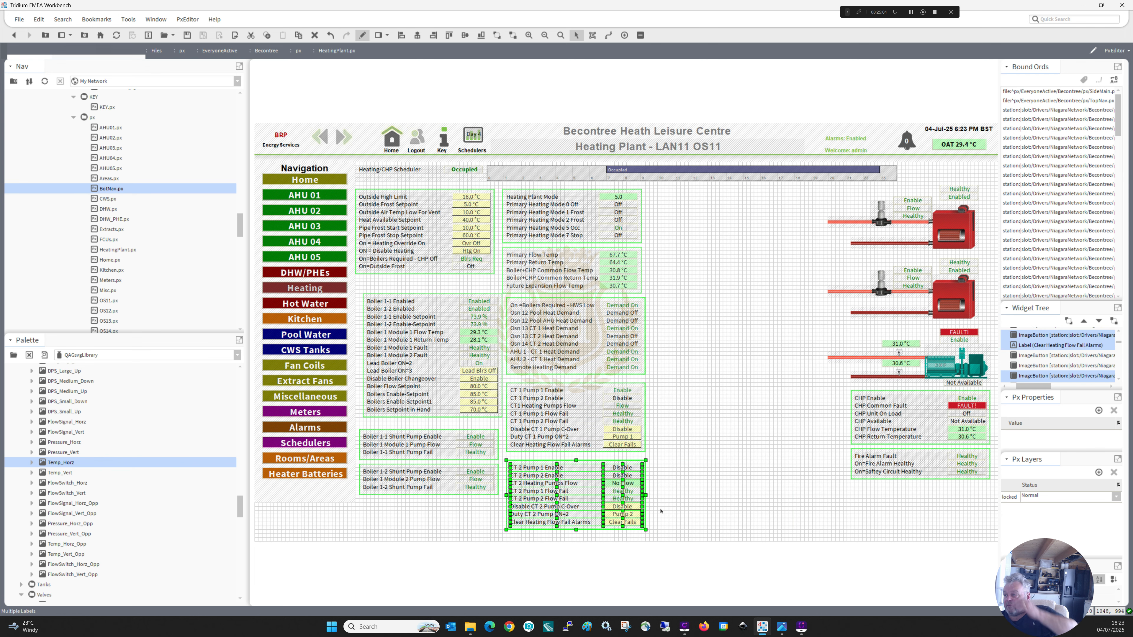
pyautogui.click(689, 502)
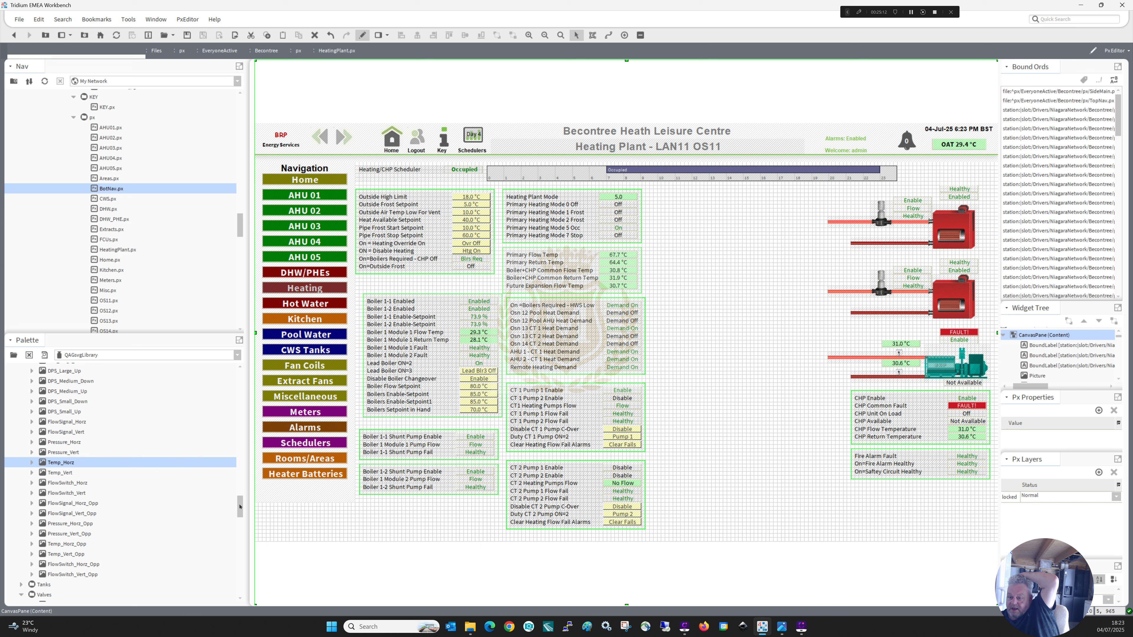
# Add a bright red and a dark red vertical pipe from the palette and place them beside the heat demand block.
pyautogui.moveTo(240, 506); pyautogui.dragTo(240, 434)
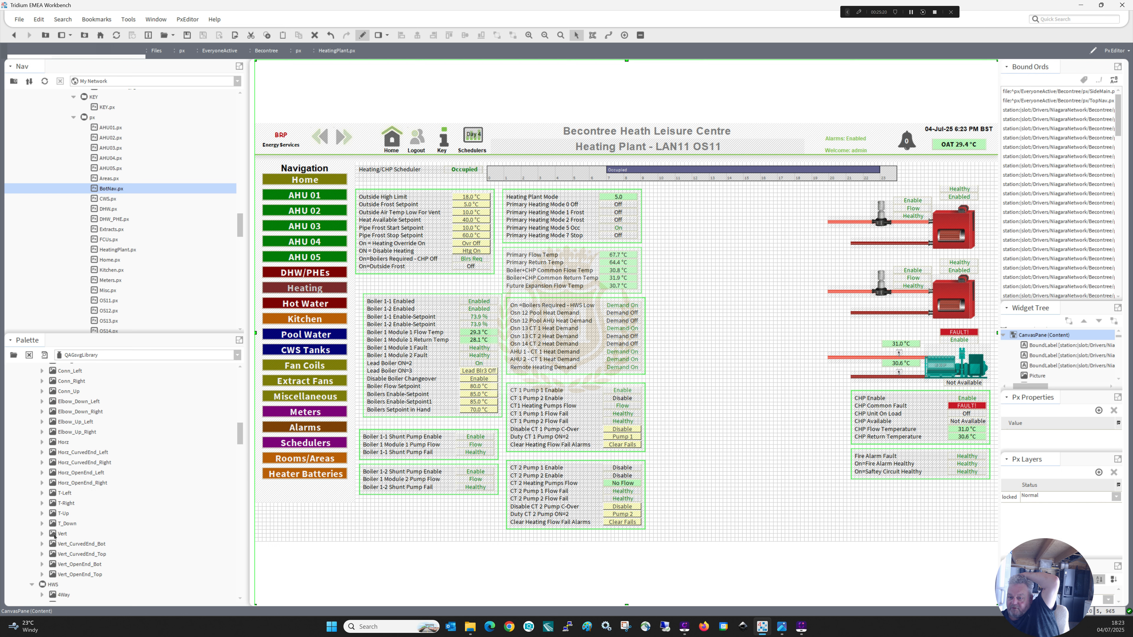
pyautogui.moveTo(54, 535); pyautogui.dragTo(717, 243)
pyautogui.moveTo(241, 436); pyautogui.dragTo(241, 458)
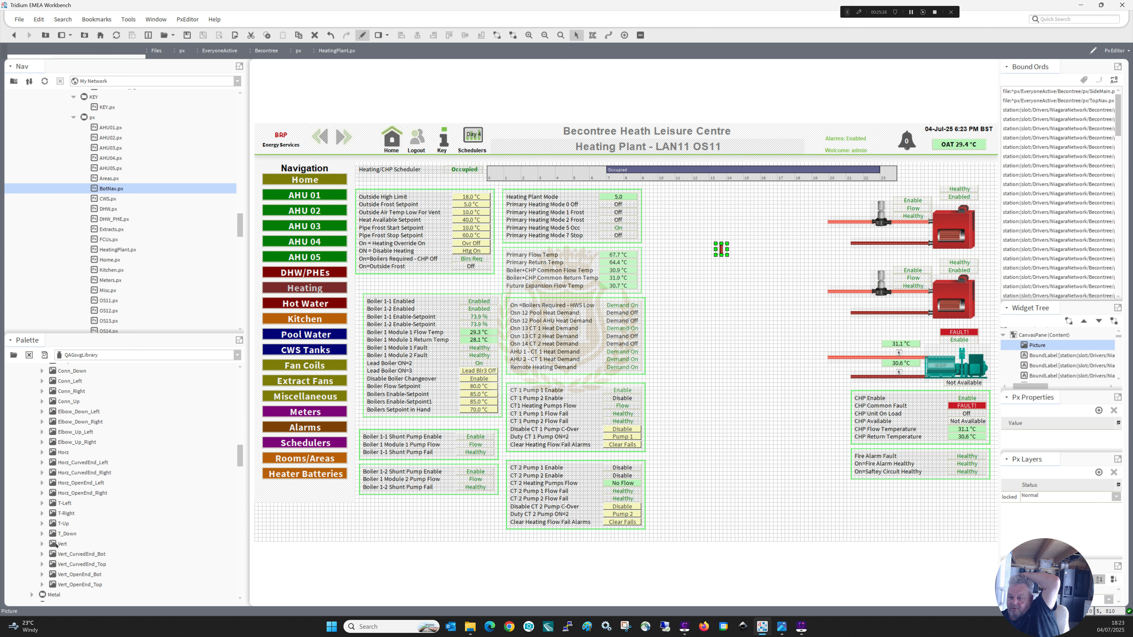
pyautogui.moveTo(56, 544); pyautogui.dragTo(755, 249)
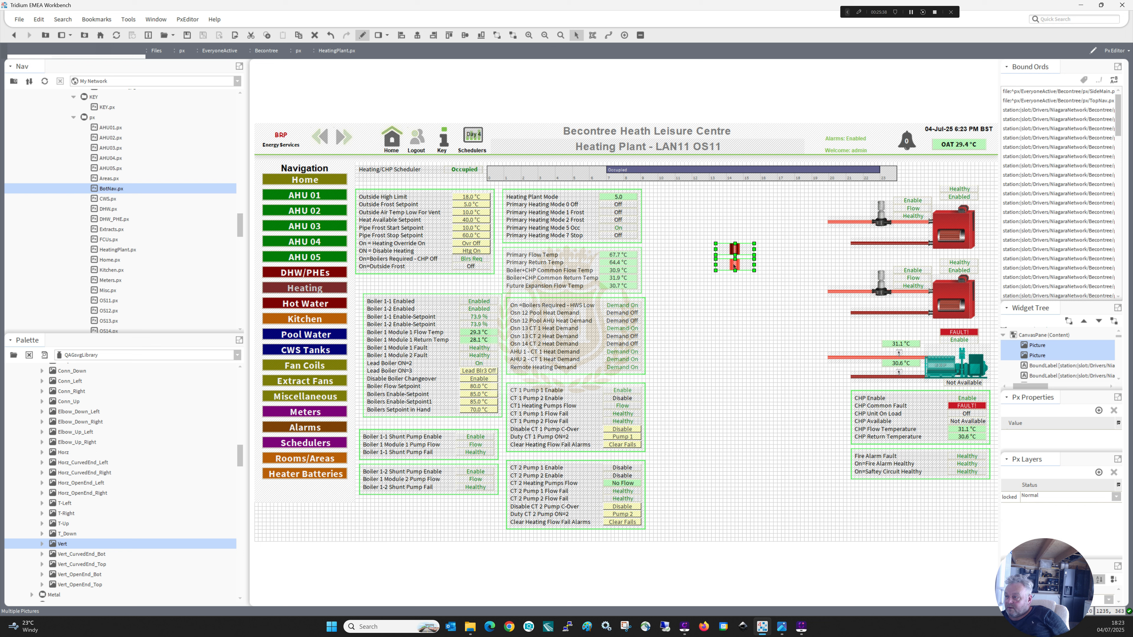
pyautogui.moveTo(734, 266); pyautogui.dragTo(675, 309)
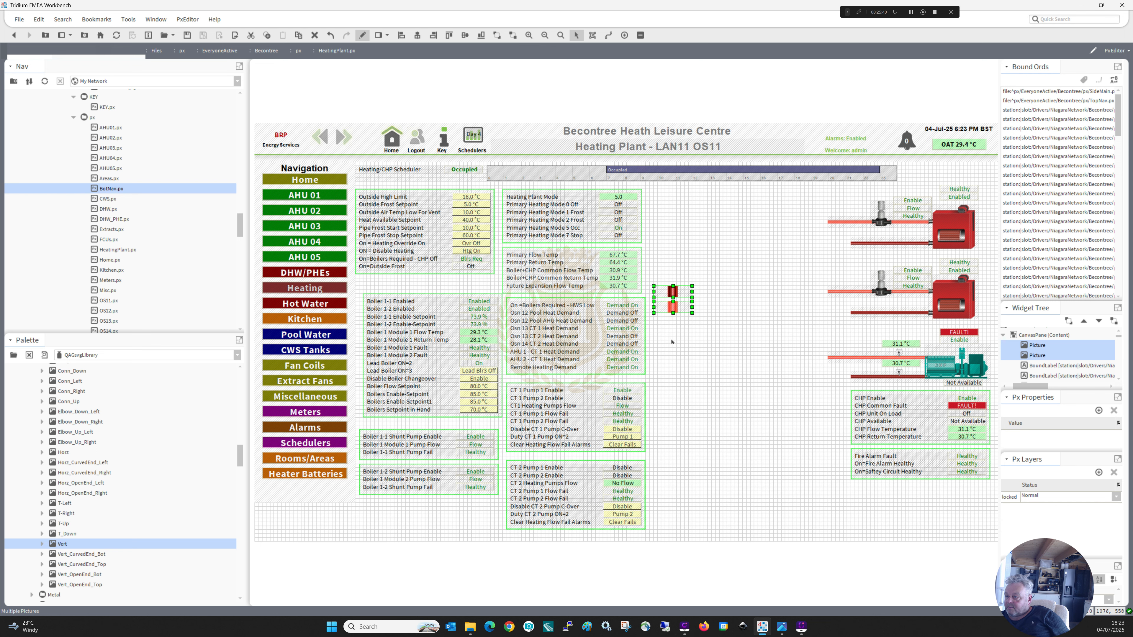
# Move the bright red vertical pipe to the ends of the boiler and CHP flow pipes and stretch it into a tall flow header.
pyautogui.click(671, 315)
pyautogui.click(671, 309)
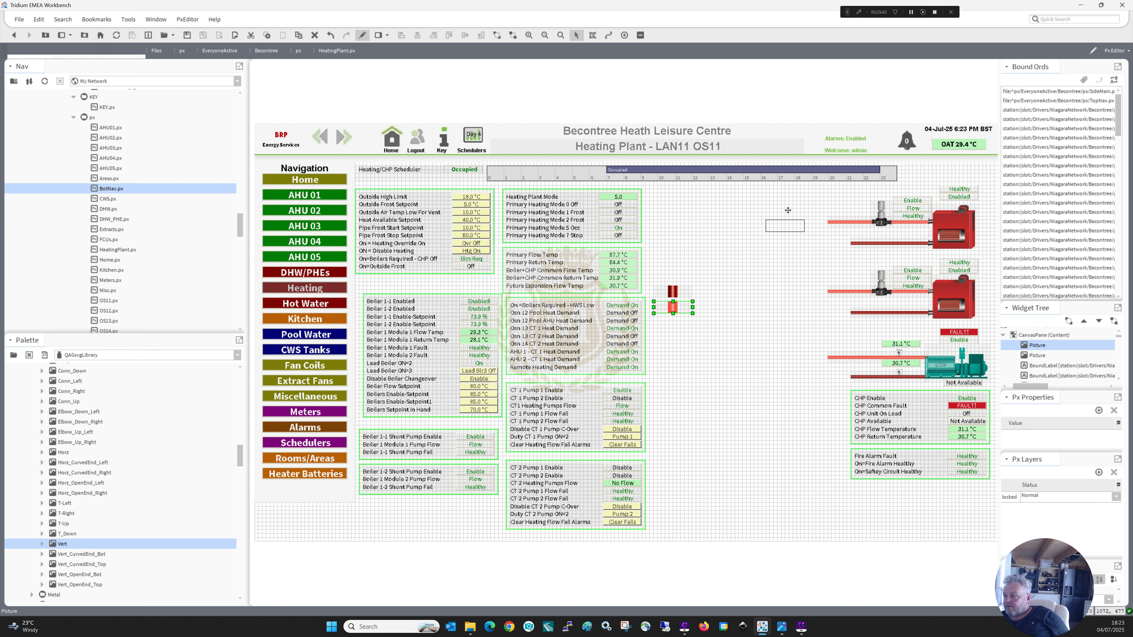
pyautogui.moveTo(795, 201); pyautogui.dragTo(820, 458)
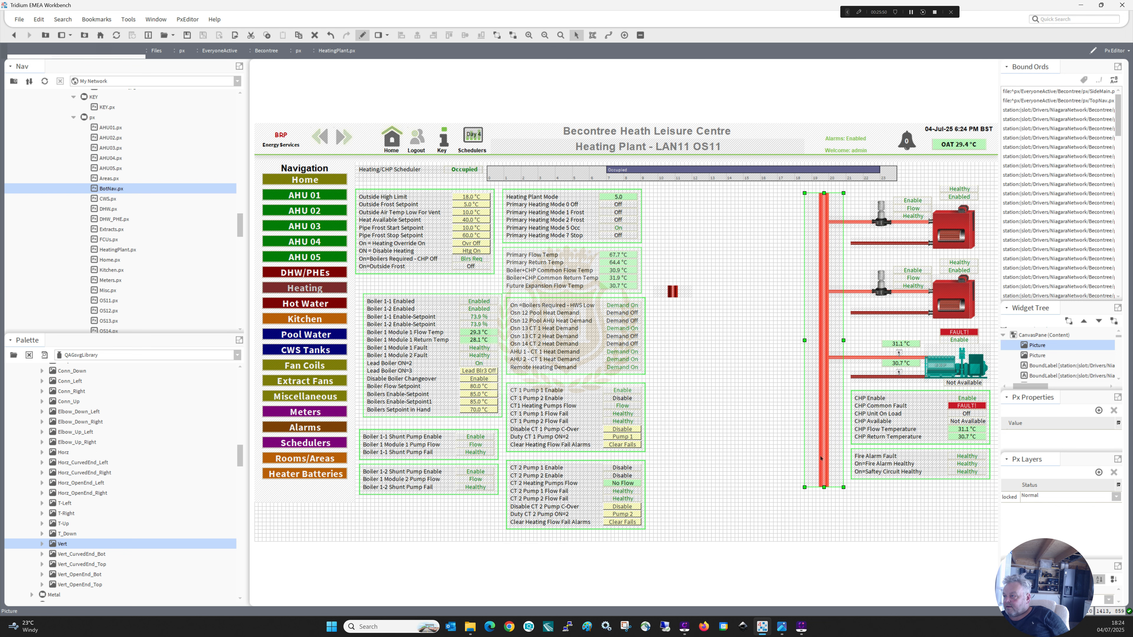
pyautogui.click(713, 400)
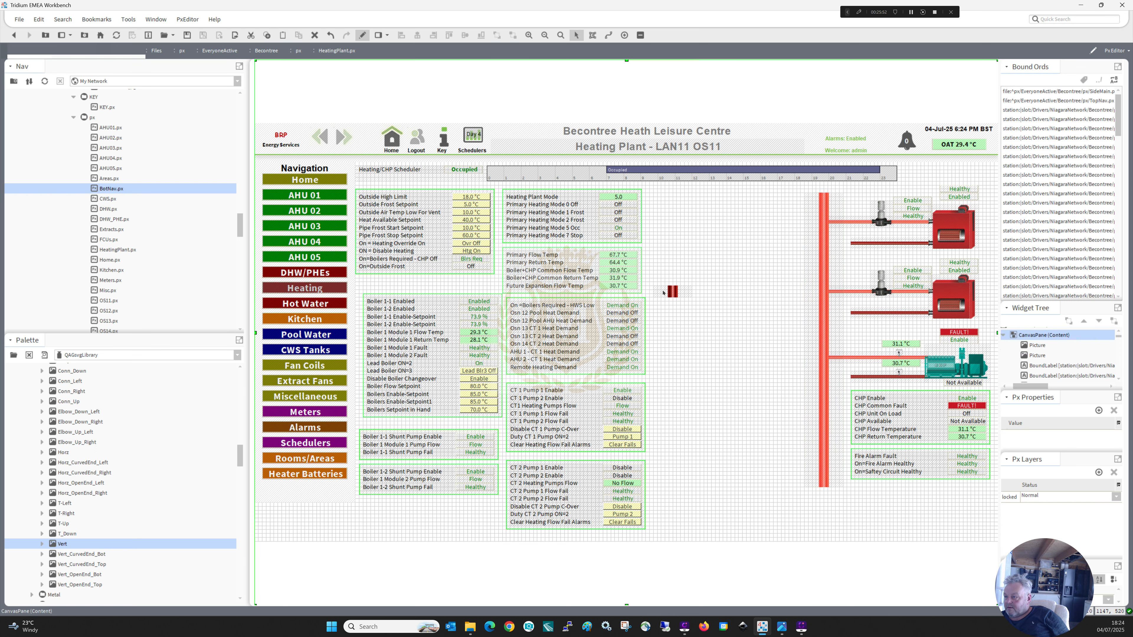
# Stretch the dark red vertical pipe to the flow header's height and place it alongside as the return header.
pyautogui.moveTo(671, 291); pyautogui.dragTo(781, 199)
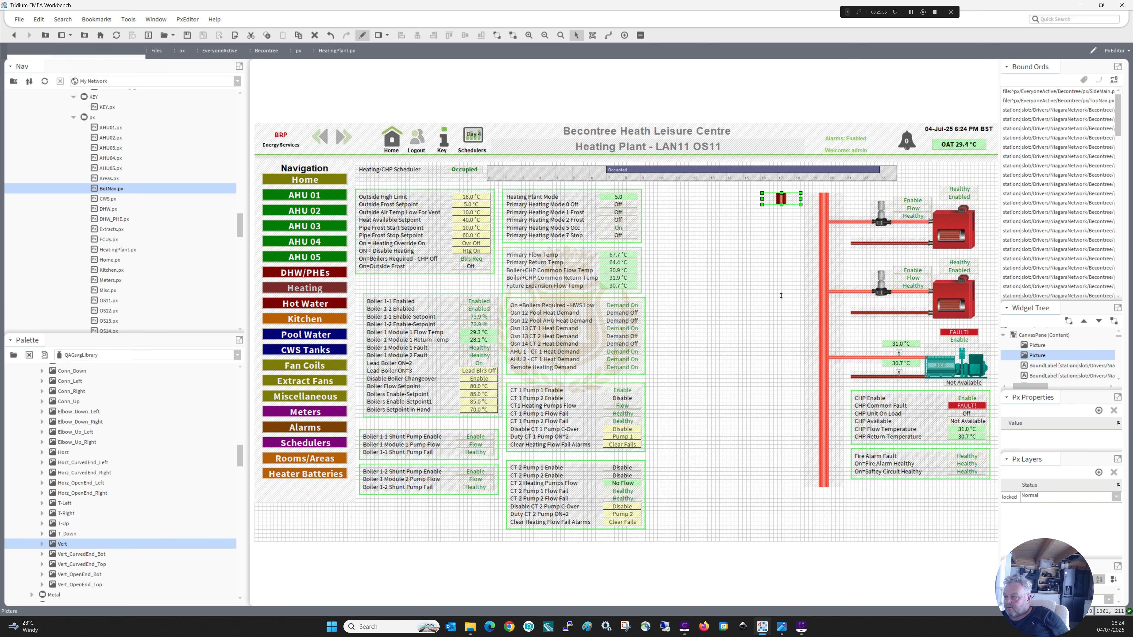
pyautogui.moveTo(781, 296); pyautogui.dragTo(782, 486)
pyautogui.moveTo(781, 407); pyautogui.dragTo(800, 406)
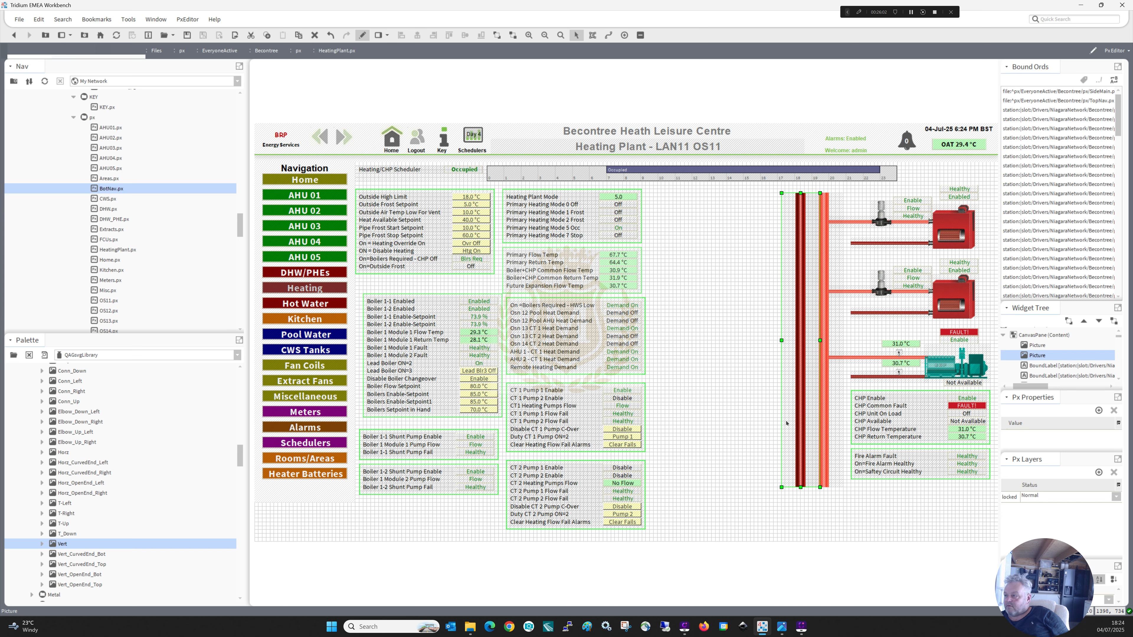
# Extend both boilers' return pipes across the flow header to meet the dark red return header.
pyautogui.click(860, 314)
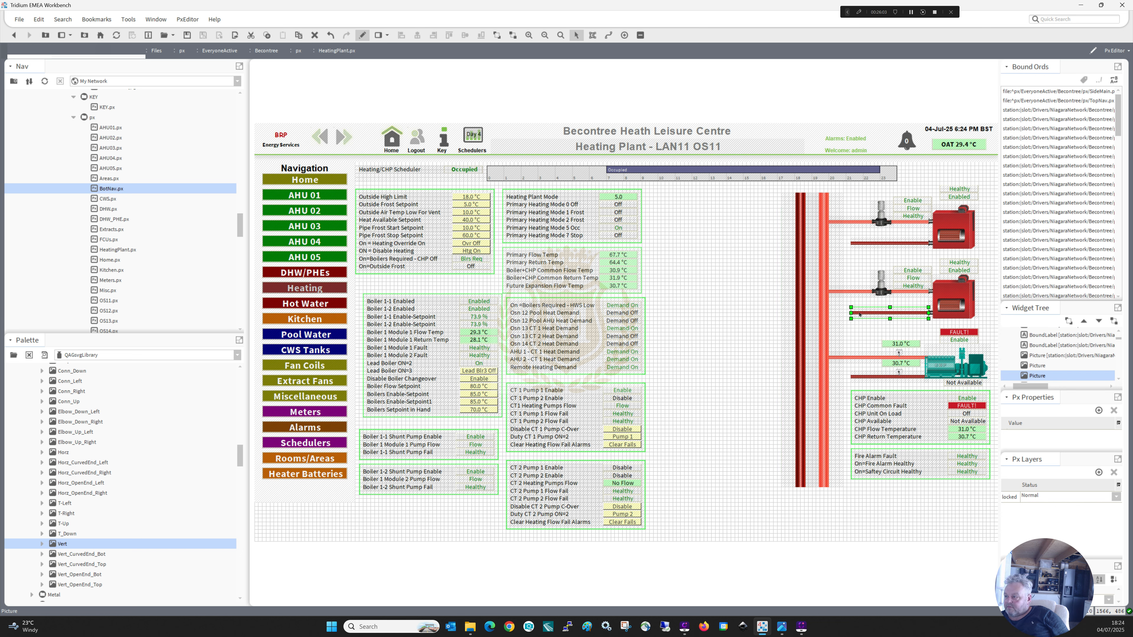
pyautogui.moveTo(849, 313); pyautogui.dragTo(804, 312)
pyautogui.click(853, 243)
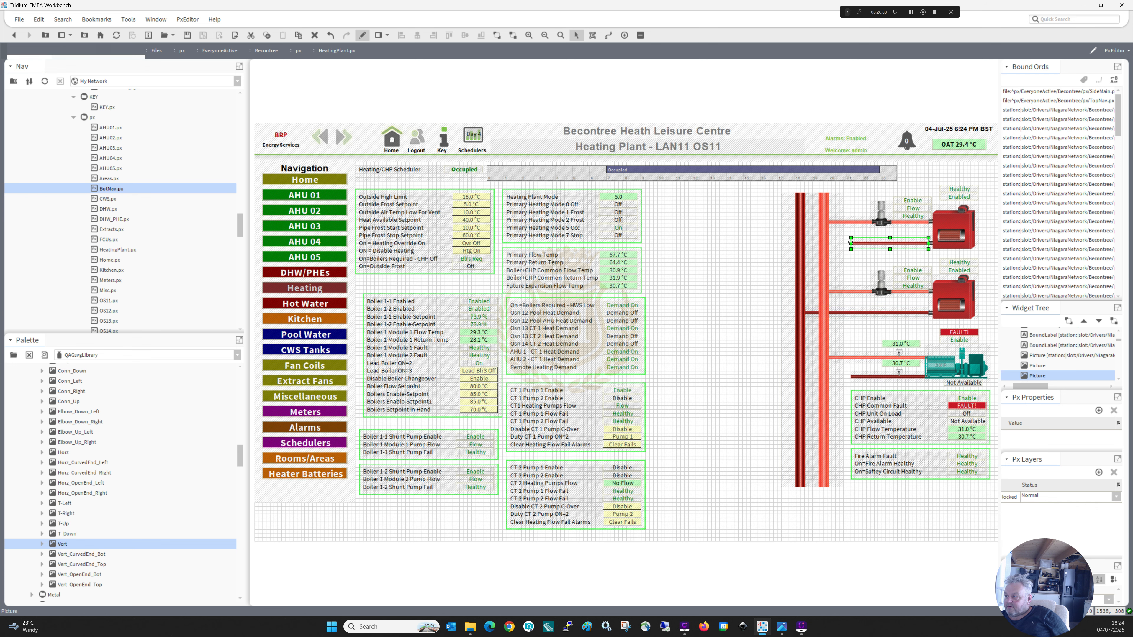
pyautogui.moveTo(849, 243); pyautogui.dragTo(805, 244)
# Lengthen the flow and return headers together so they reach below the fire alarm block.
pyautogui.click(809, 483)
pyautogui.keyDown('ctrl'); pyautogui.click(799, 481); pyautogui.keyUp('ctrl')
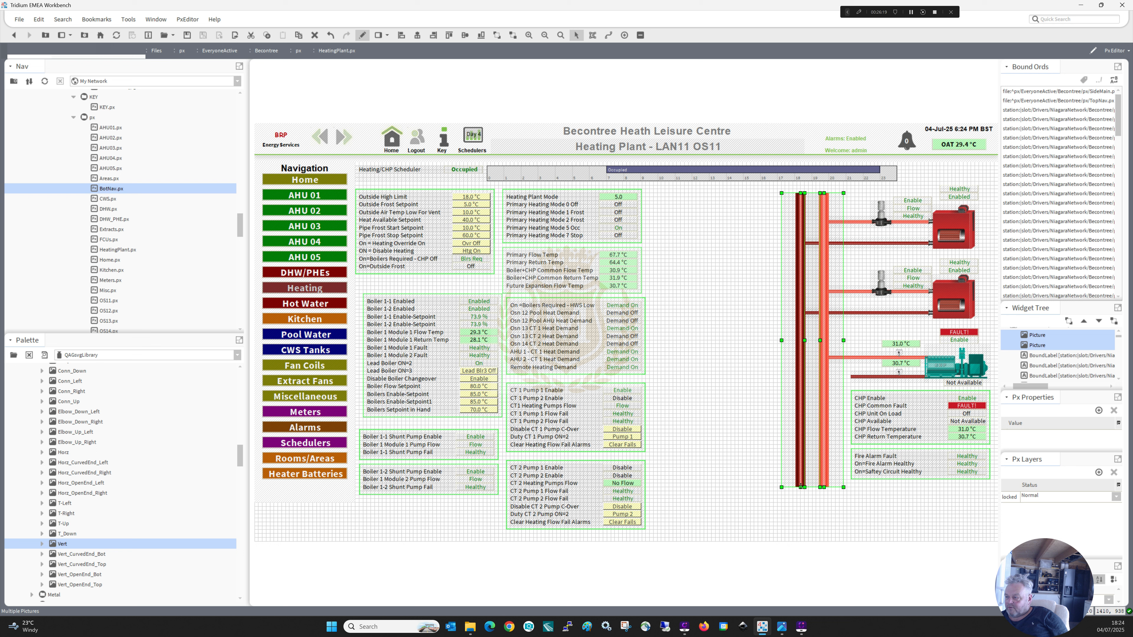
pyautogui.moveTo(801, 487); pyautogui.dragTo(801, 522)
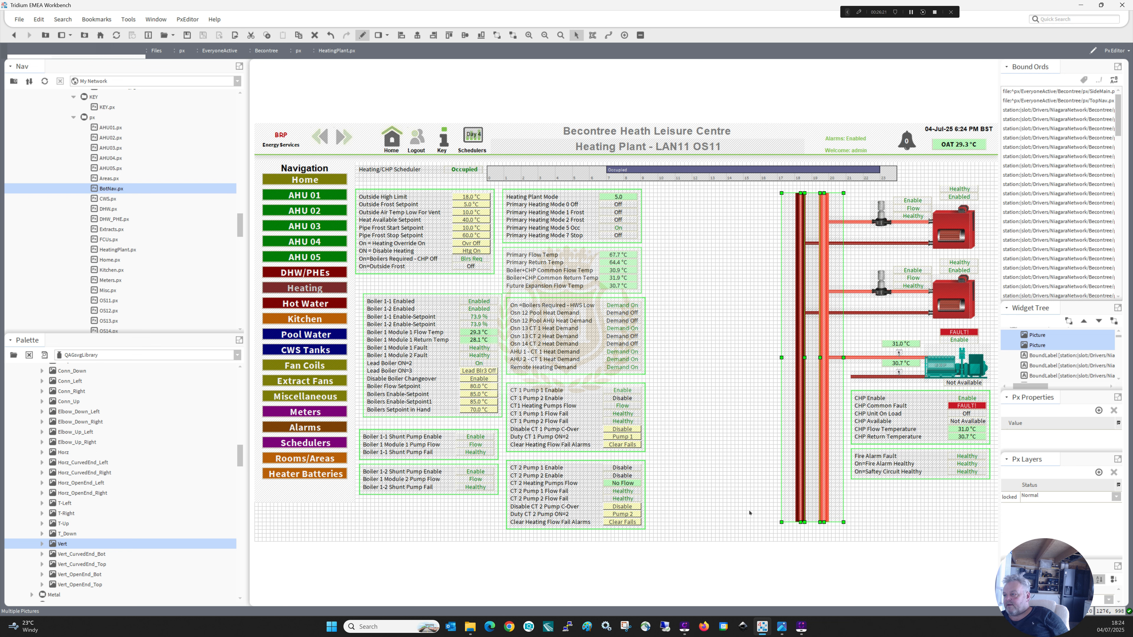
pyautogui.click(749, 513)
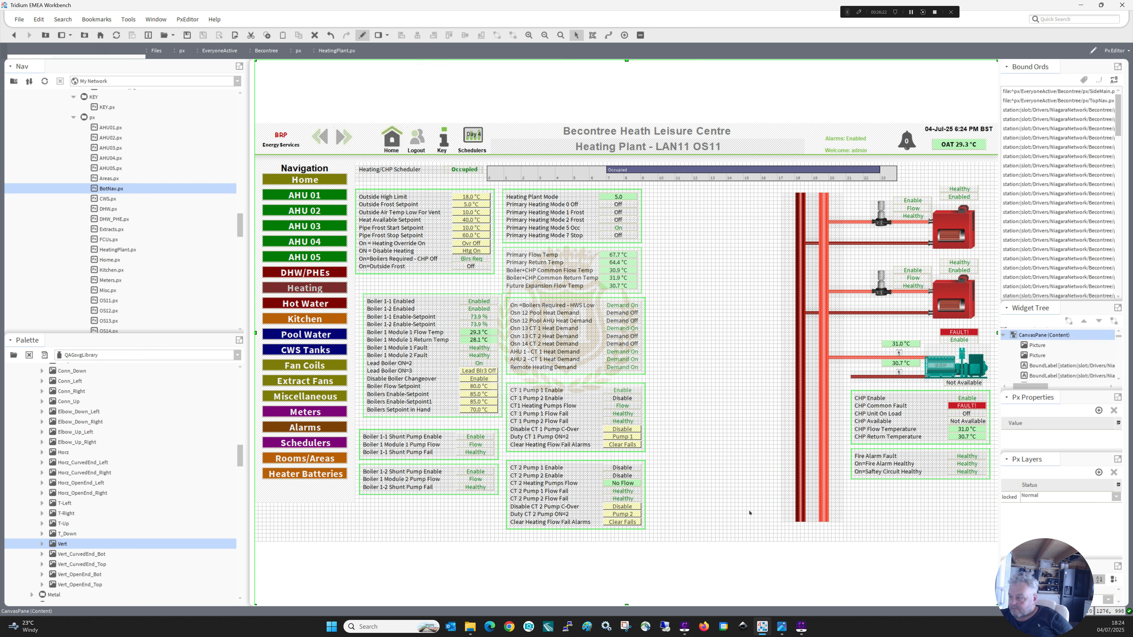
# Extend the CHP return pipe across the flow header to meet the dark red return header.
pyautogui.click(849, 377)
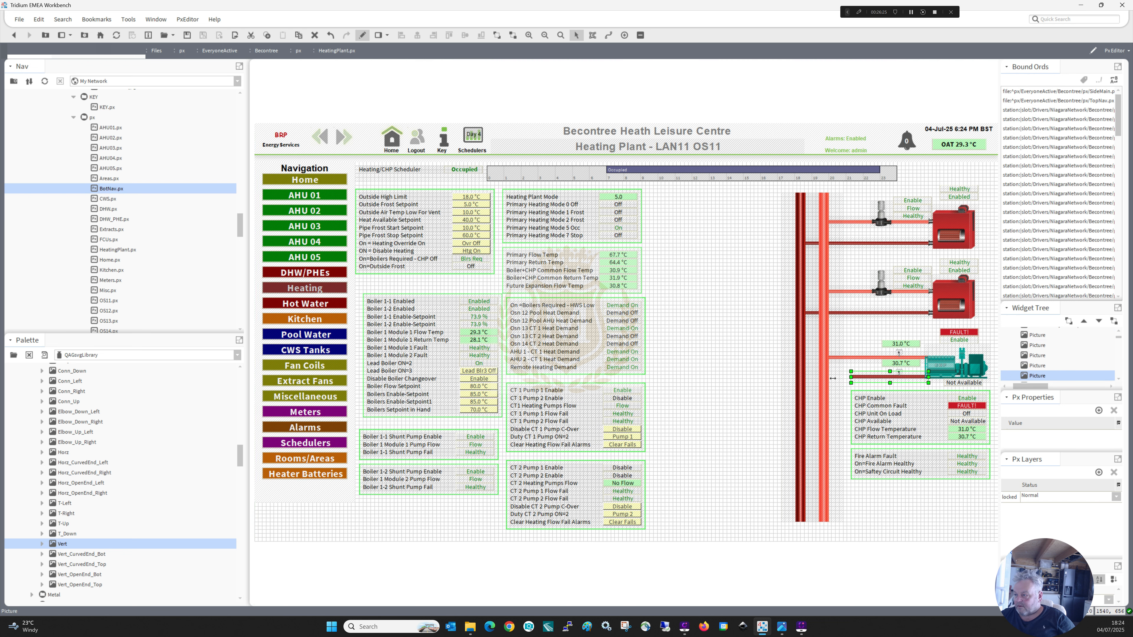
pyautogui.moveTo(832, 378); pyautogui.dragTo(806, 379)
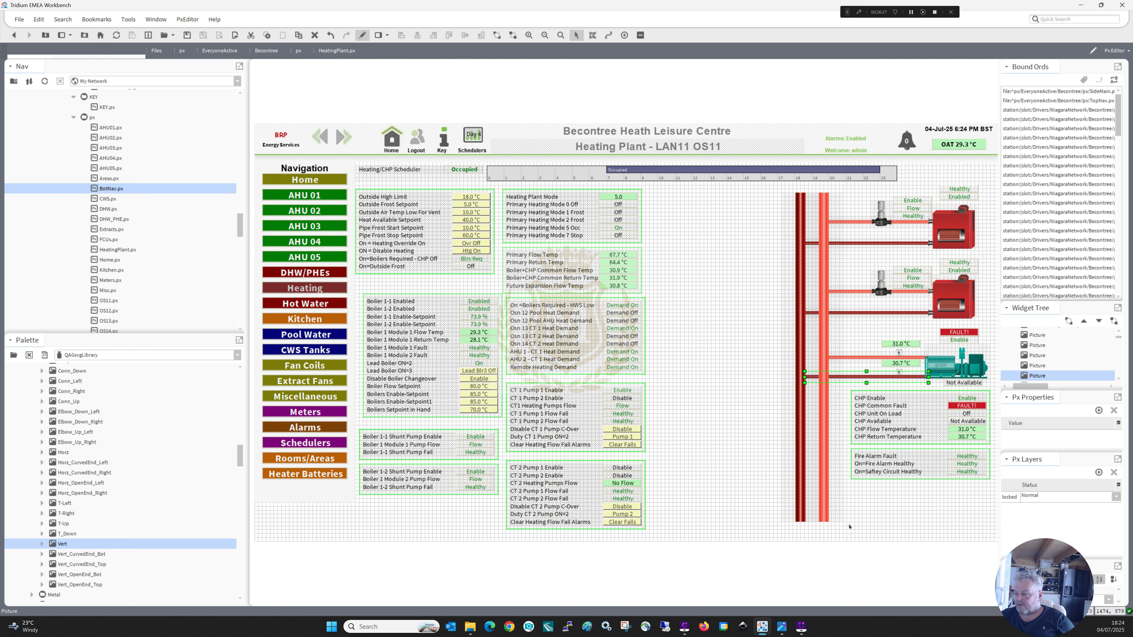
pyautogui.click(816, 429)
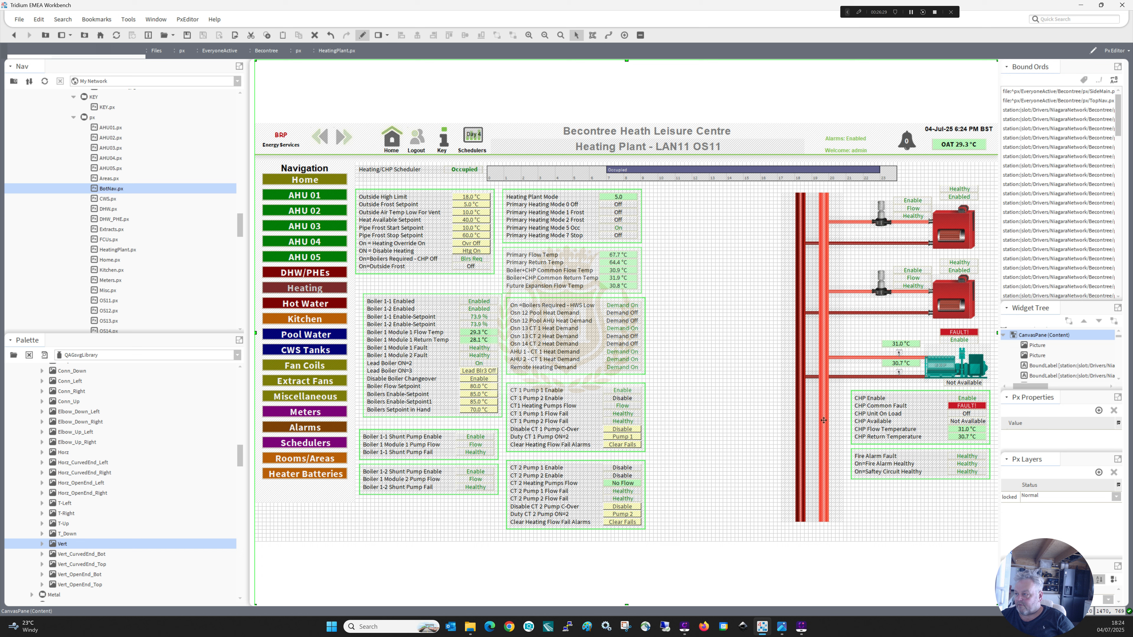
pyautogui.click(824, 420)
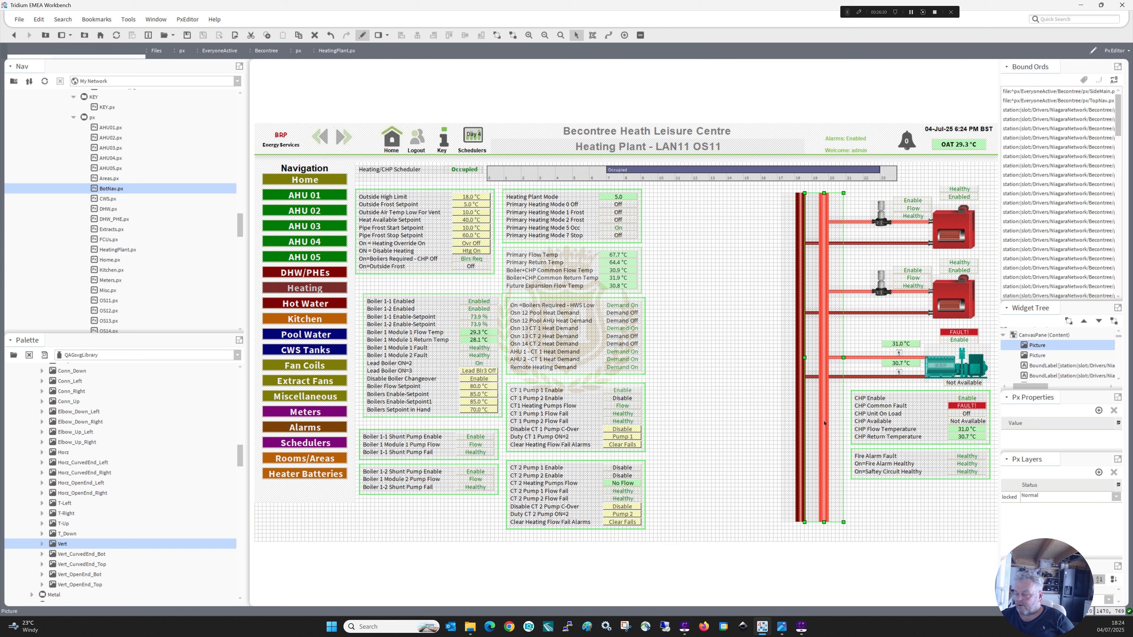
pyautogui.click(801, 438)
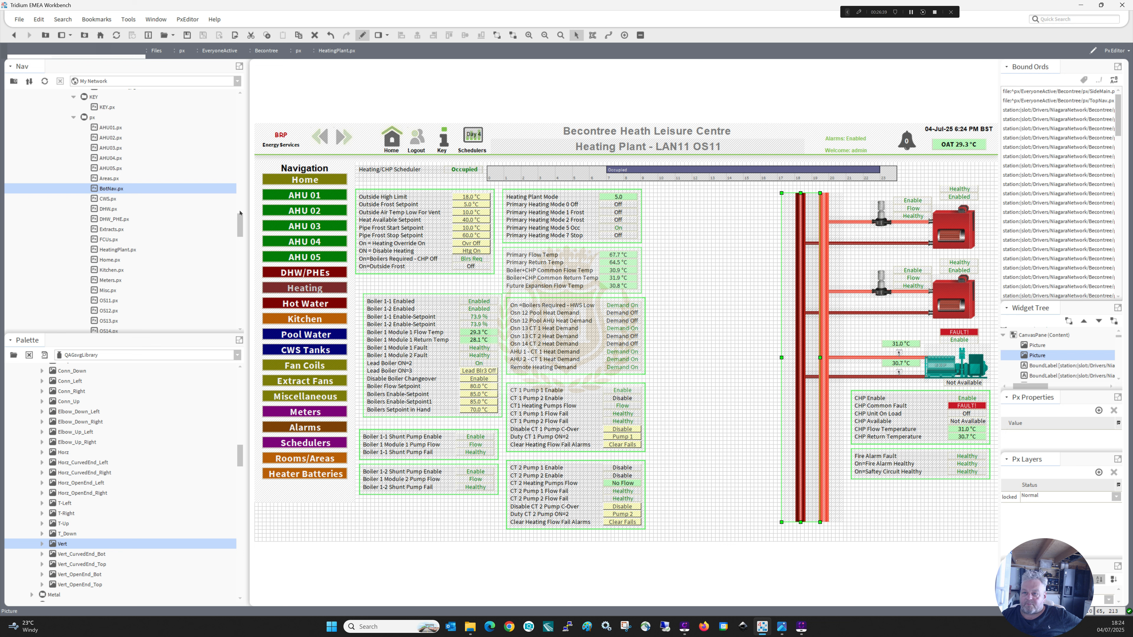
# Add the Break L.gif and Break R.gif images from the Ends folder to the blank area of the graphic.
pyautogui.moveTo(240, 213); pyautogui.dragTo(247, 186)
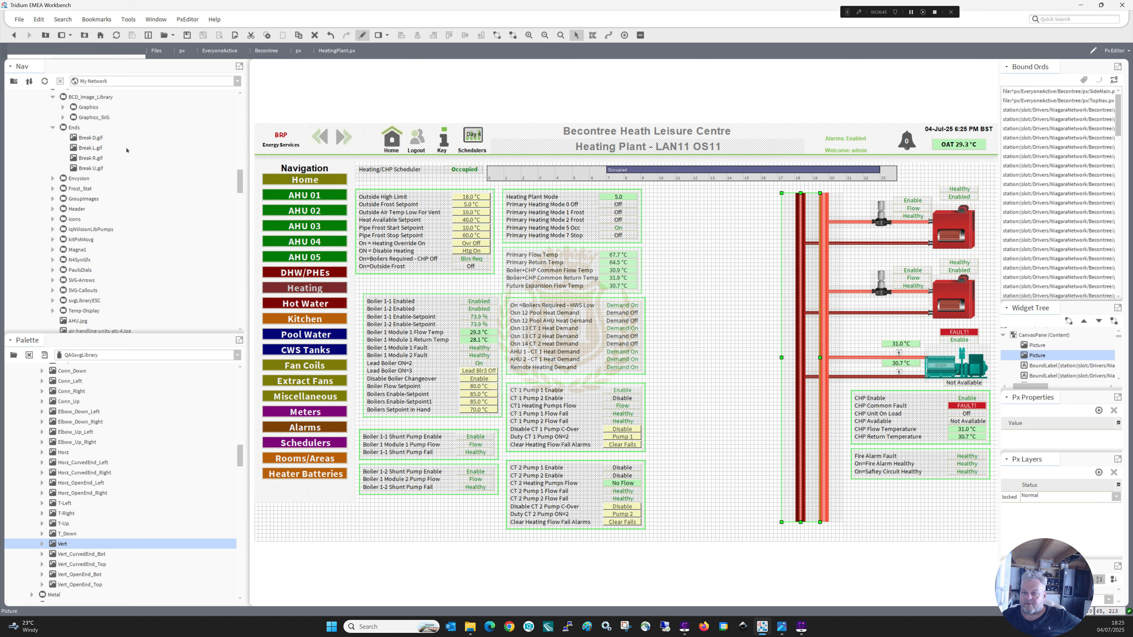
pyautogui.click(90, 148)
pyautogui.keyDown('shift'); pyautogui.click(91, 158); pyautogui.keyUp('shift')
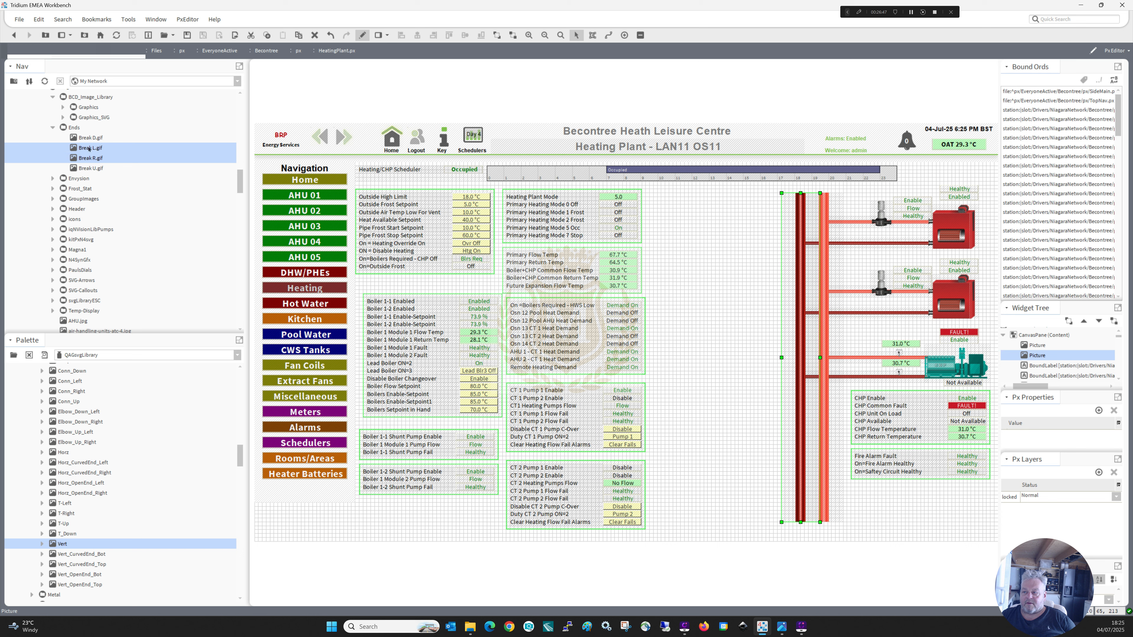
pyautogui.moveTo(91, 157); pyautogui.dragTo(704, 298)
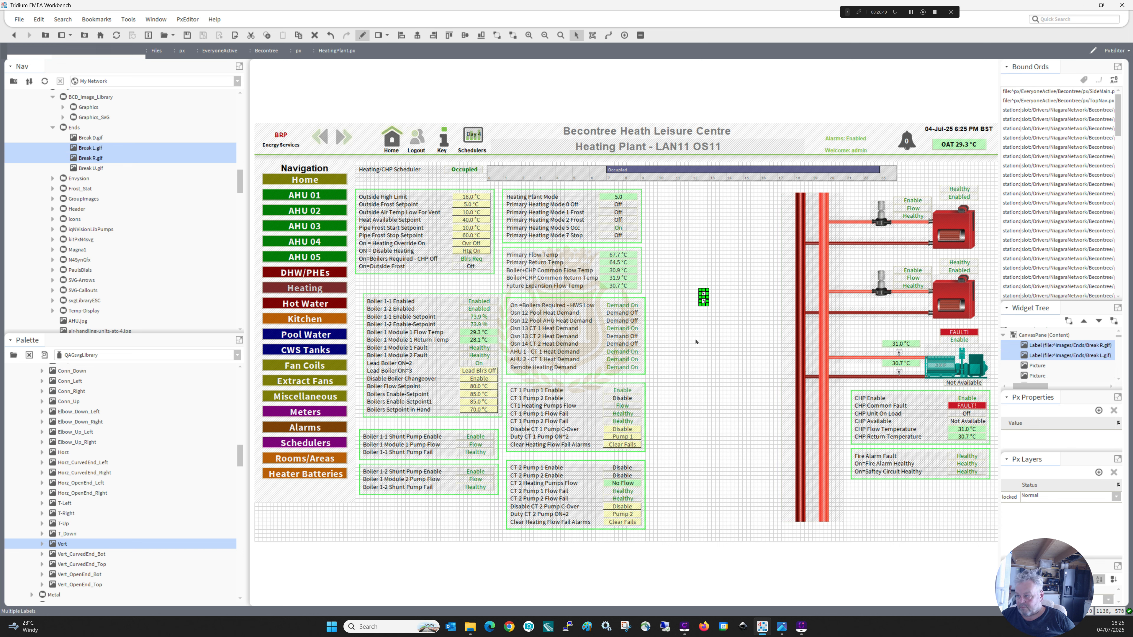
# Place the two break images on either side of the flow header where the lower boiler's return pipe crosses it.
pyautogui.click(703, 296)
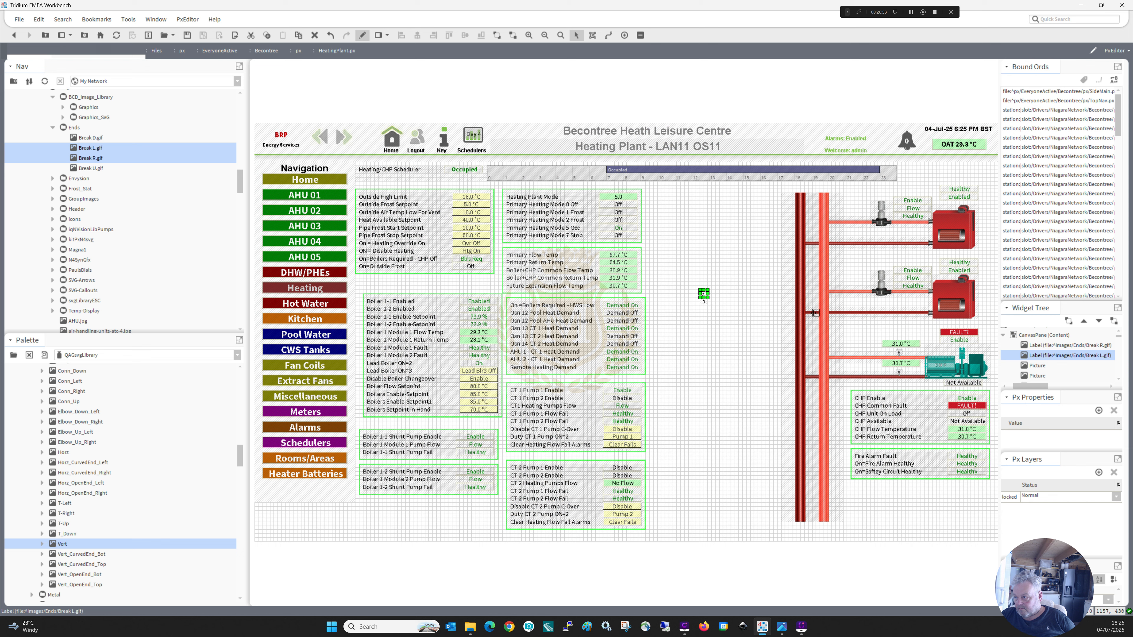
pyautogui.moveTo(814, 313); pyautogui.dragTo(815, 312)
pyautogui.click(704, 301)
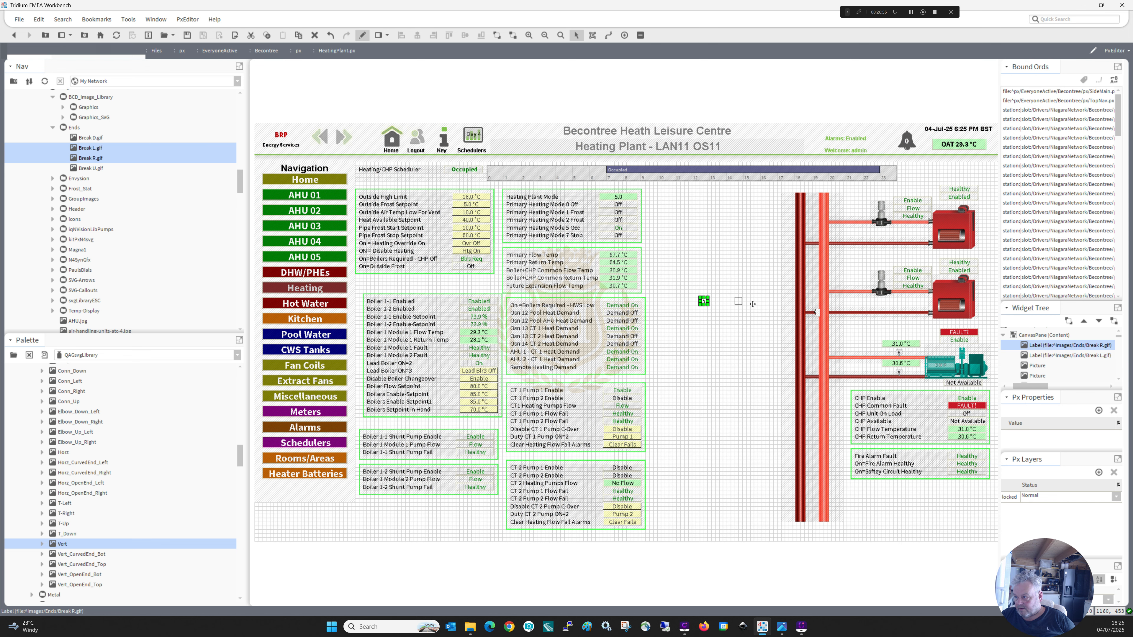
pyautogui.moveTo(834, 330); pyautogui.dragTo(833, 329)
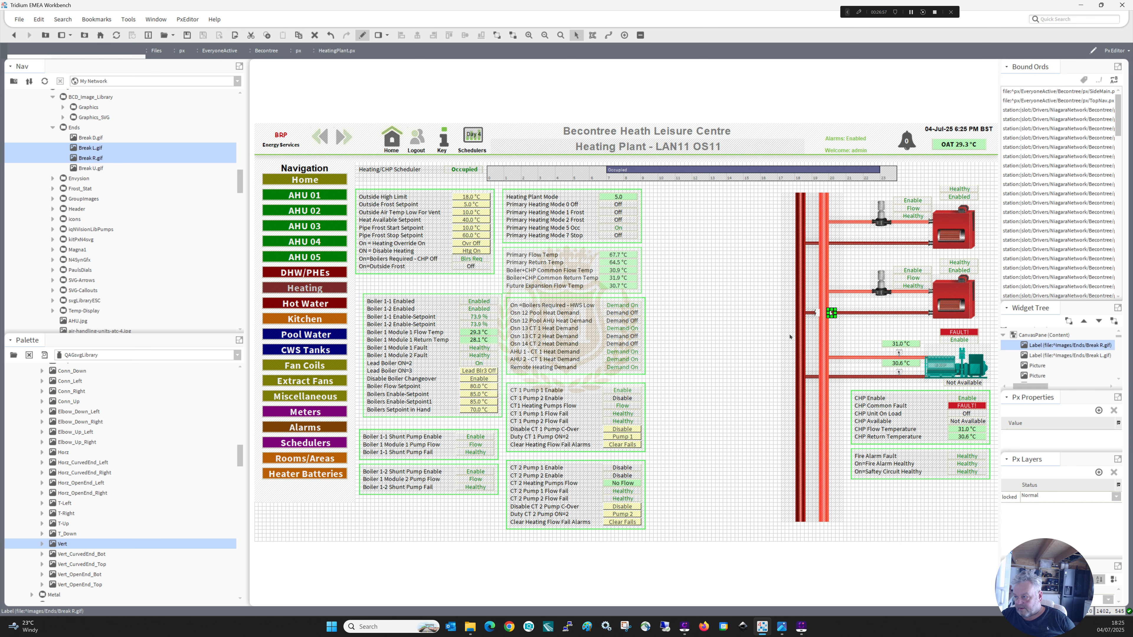
pyautogui.click(761, 333)
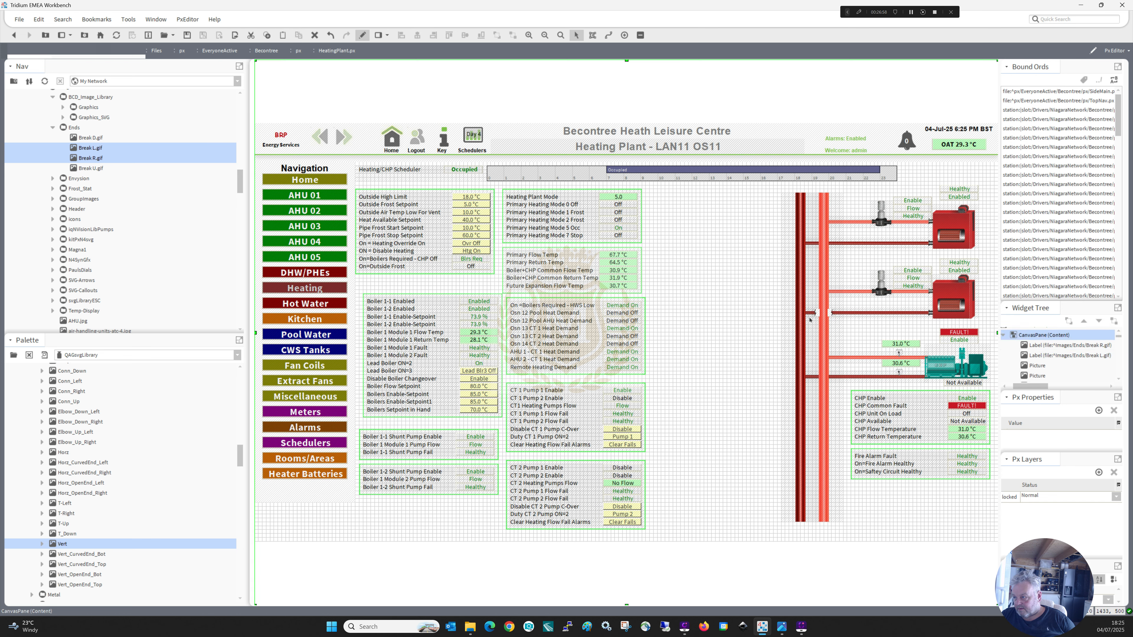
# Fine-tune the positions of both break images so they sit evenly against the flow header at the lower boiler's return crossing.
pyautogui.click(828, 312)
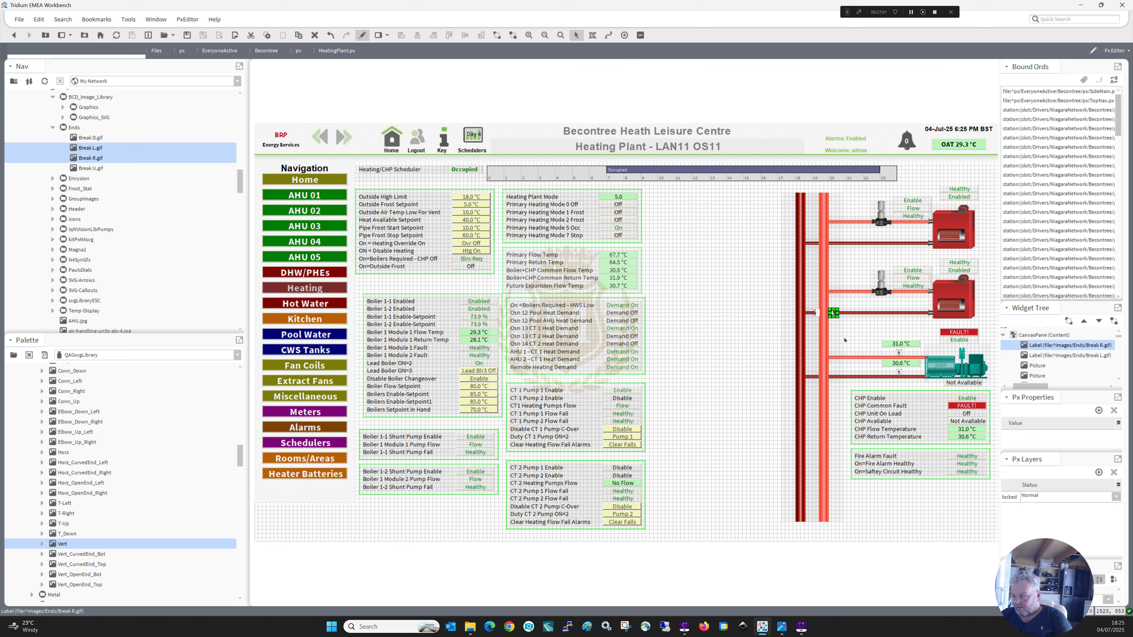
pyautogui.click(816, 312)
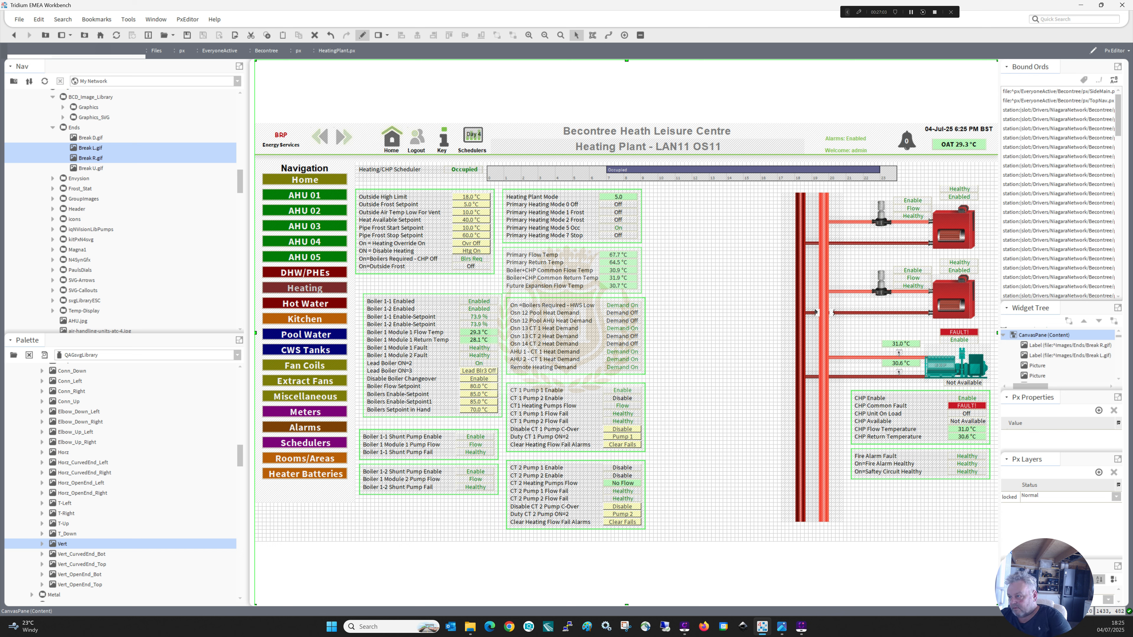
pyautogui.click(816, 313)
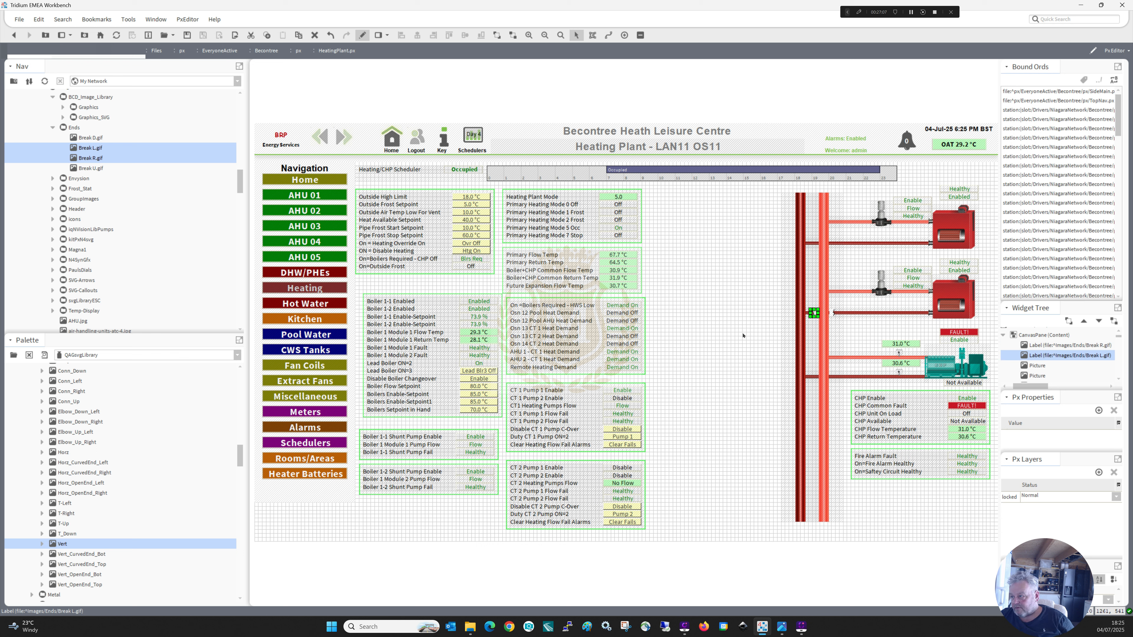
pyautogui.click(806, 318)
pyautogui.click(814, 312)
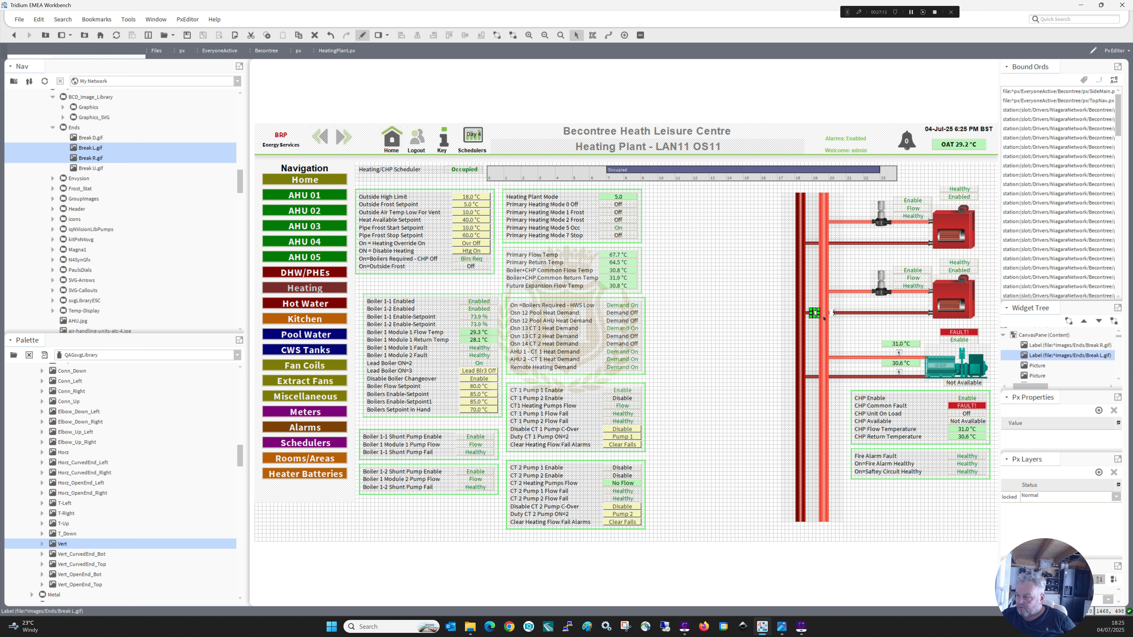
pyautogui.press('Right')
pyautogui.click(831, 313)
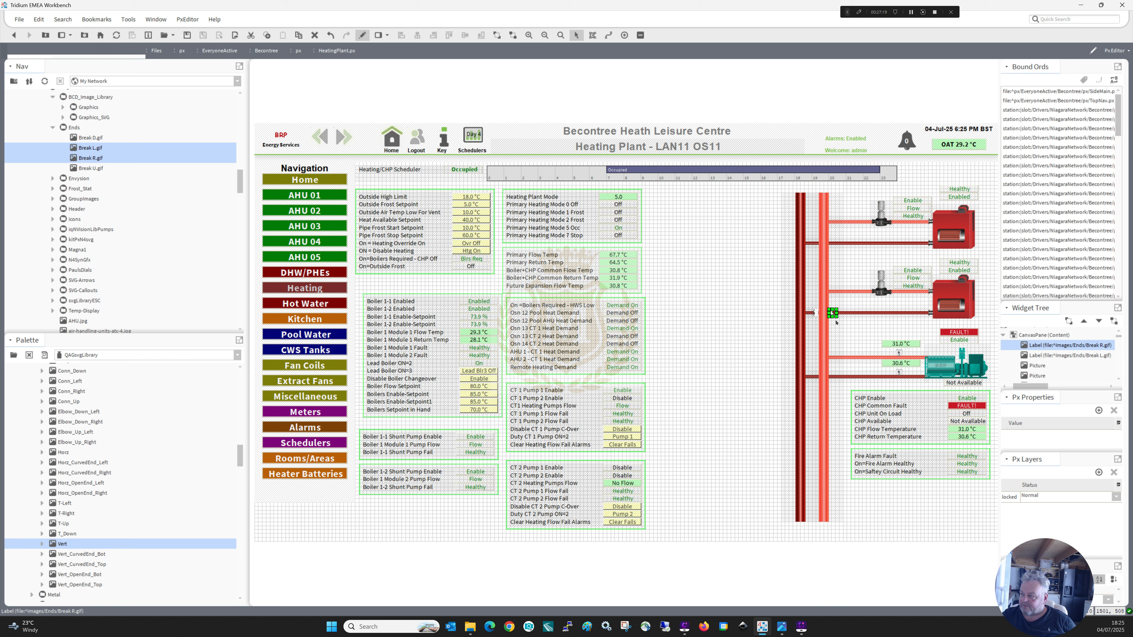
pyautogui.click(799, 325)
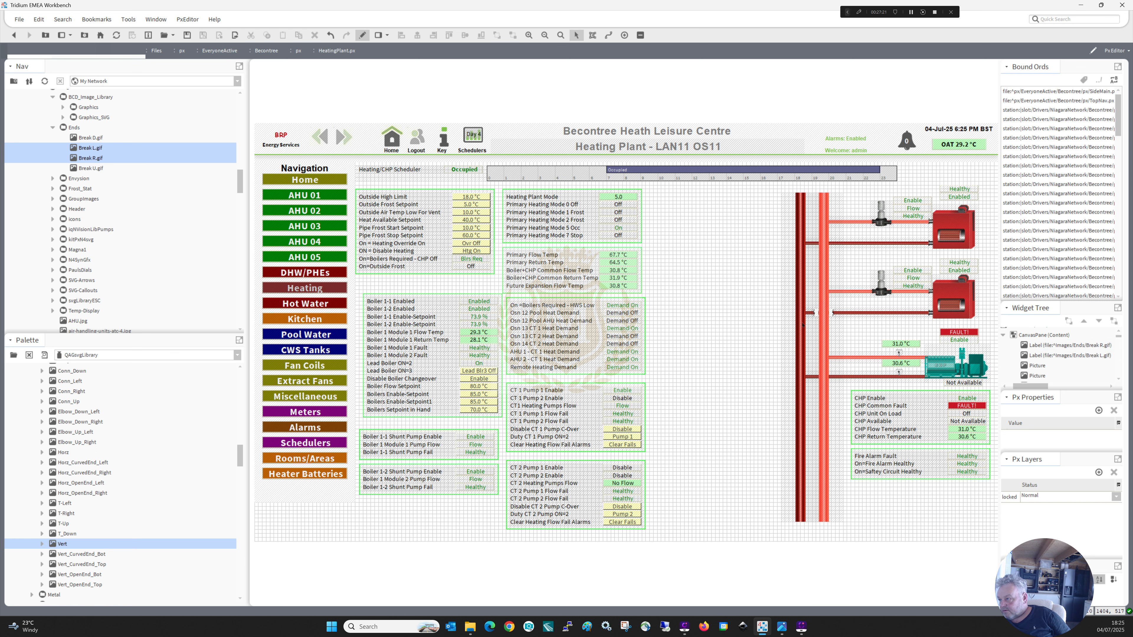
# Duplicate the lower boiler's pair of break images and place the copies where the upper boiler's return pipe crosses the flow header.
pyautogui.click(815, 314)
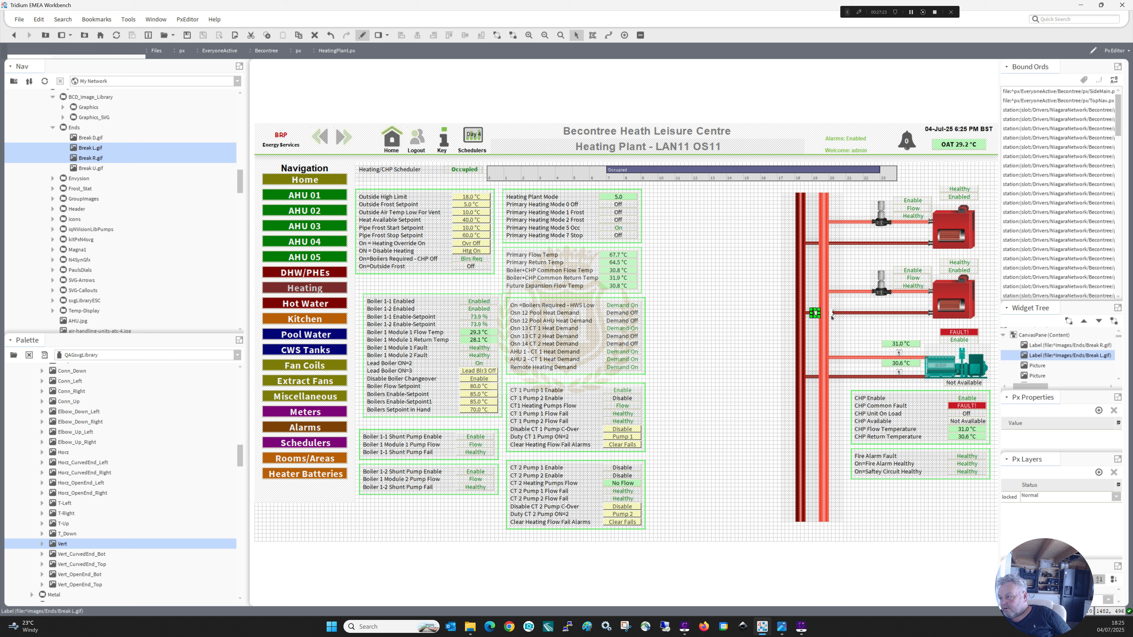
pyautogui.keyDown('ctrl'); pyautogui.click(832, 312); pyautogui.keyUp('ctrl')
pyautogui.rightClick(831, 313)
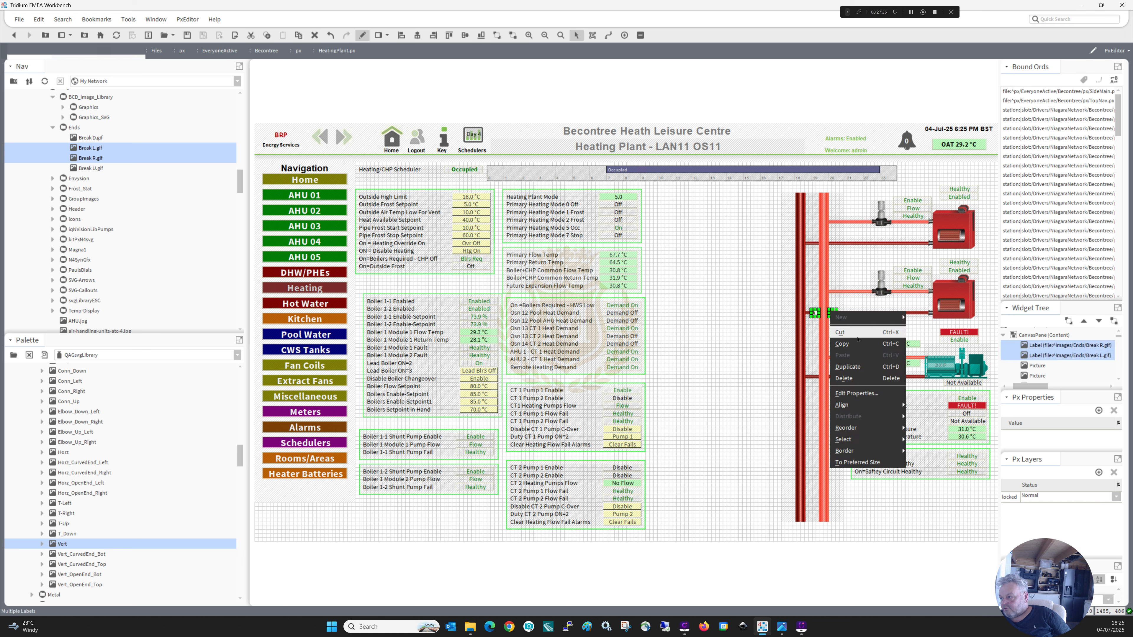
pyautogui.click(848, 367)
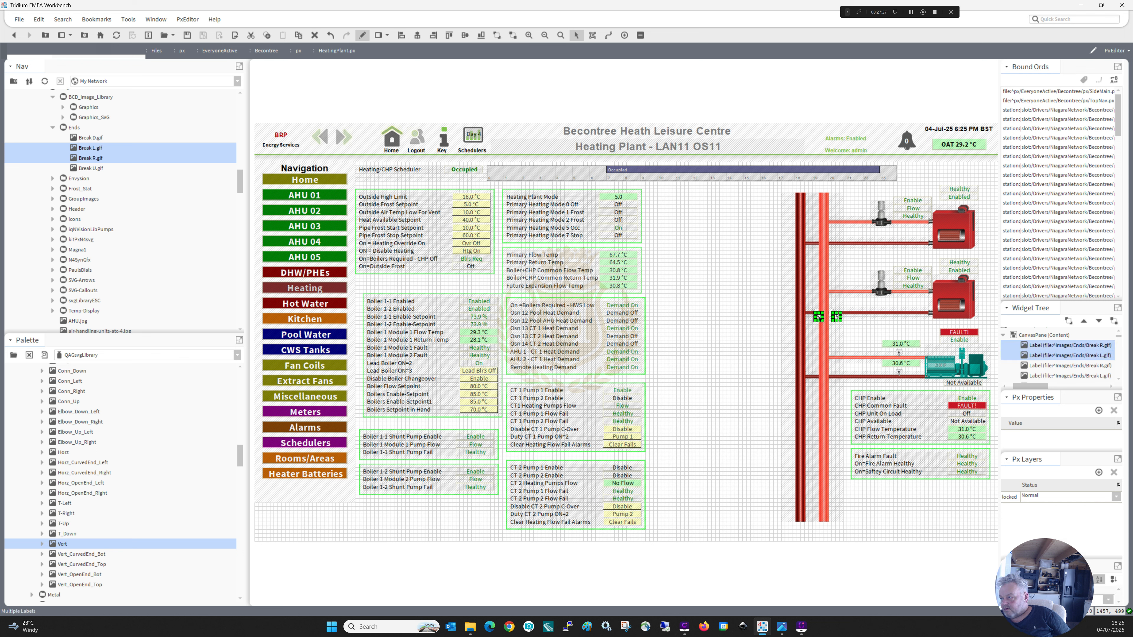
pyautogui.moveTo(819, 317); pyautogui.dragTo(814, 257)
pyautogui.press('Up')
pyautogui.press('Up')
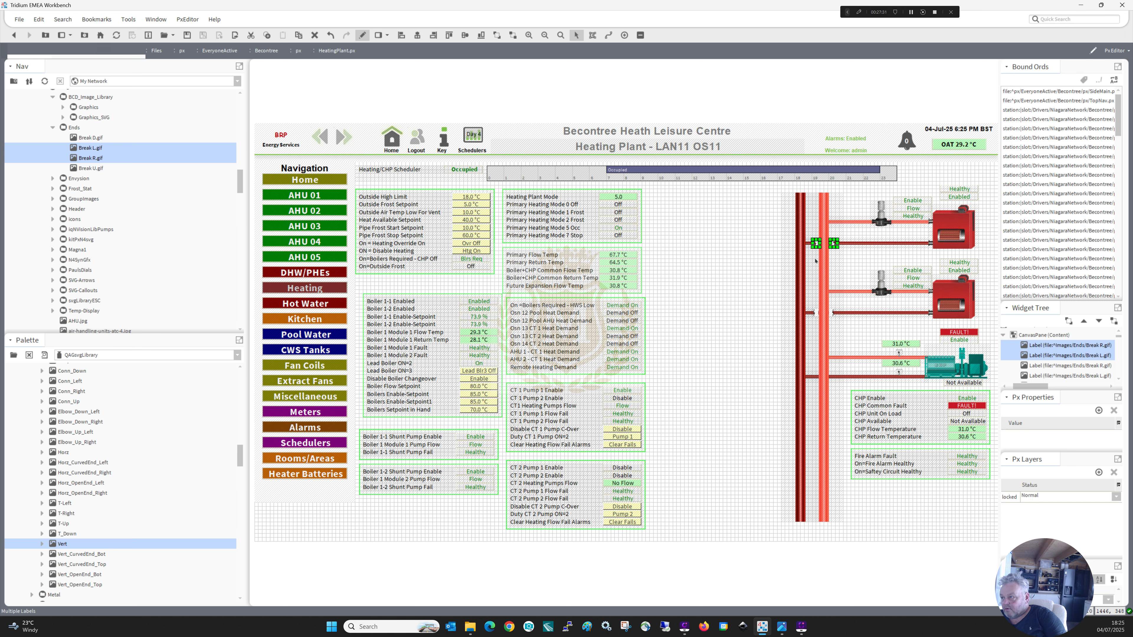
pyautogui.click(762, 265)
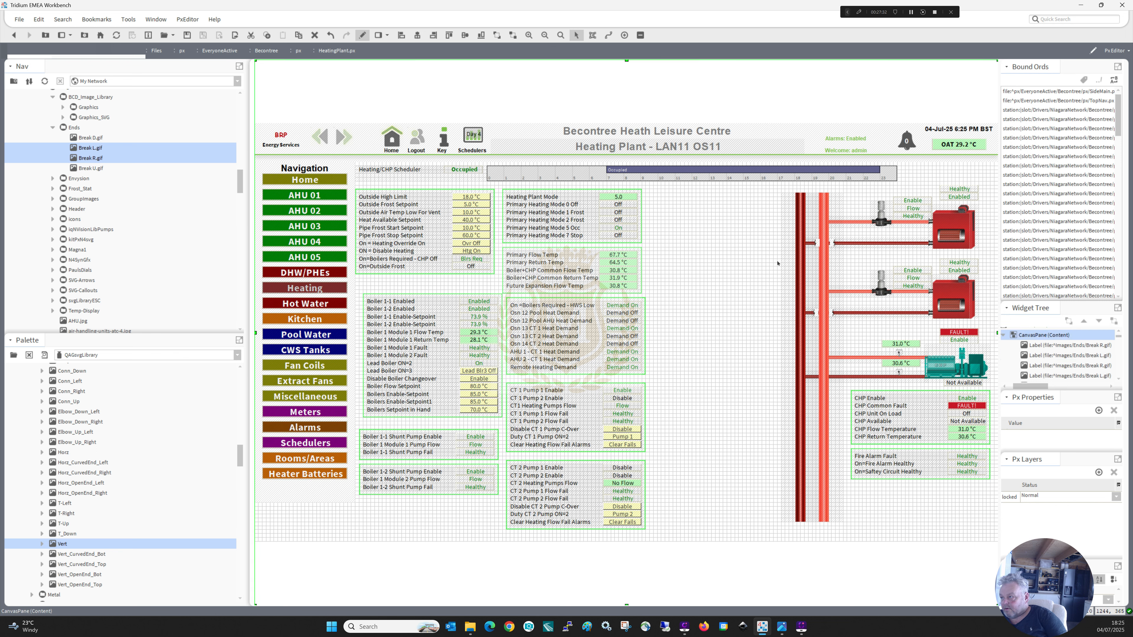
# Nudge the upper boiler's two break images slightly left so they sit evenly around the flow header.
pyautogui.click(818, 244)
pyautogui.keyDown('ctrl'); pyautogui.click(834, 244); pyautogui.keyUp('ctrl')
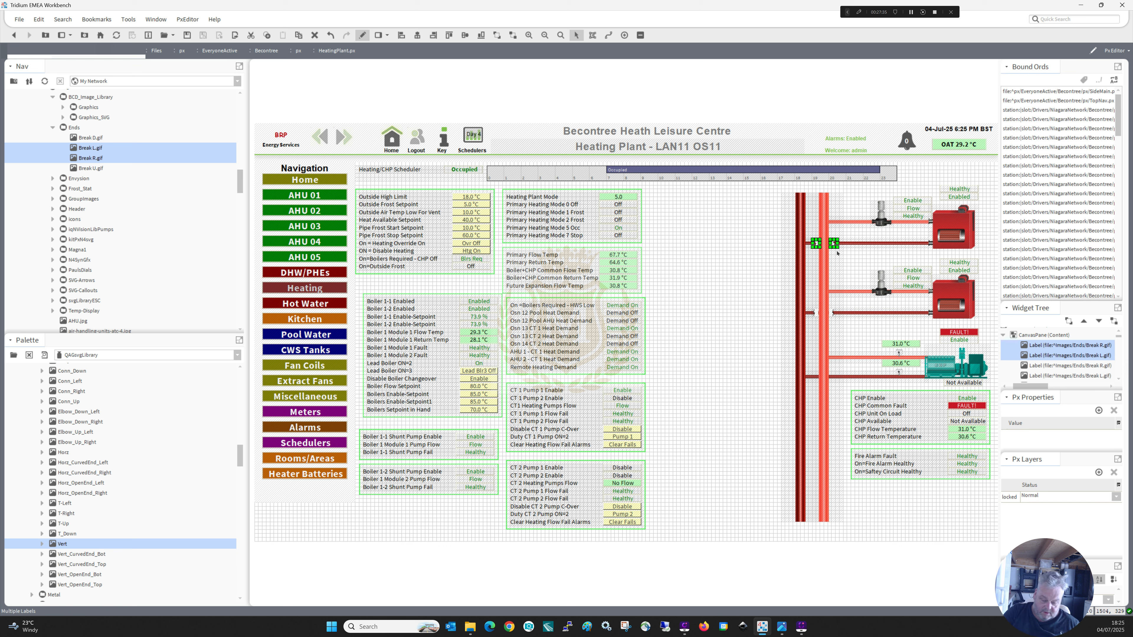
pyautogui.press('Left')
pyautogui.press('Left')
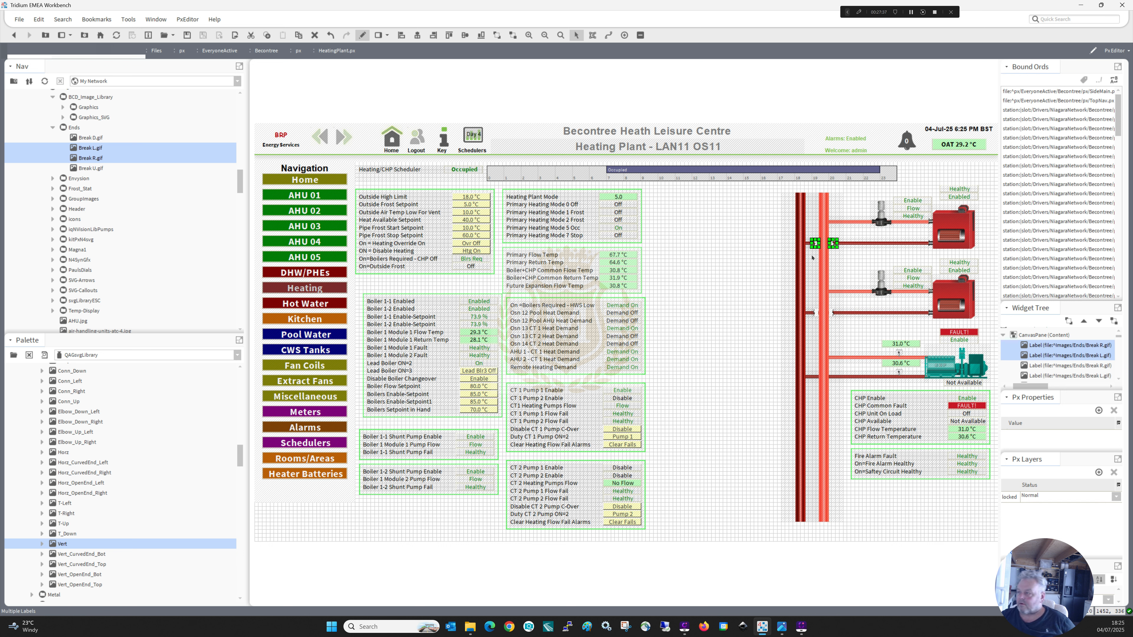
pyautogui.click(812, 246)
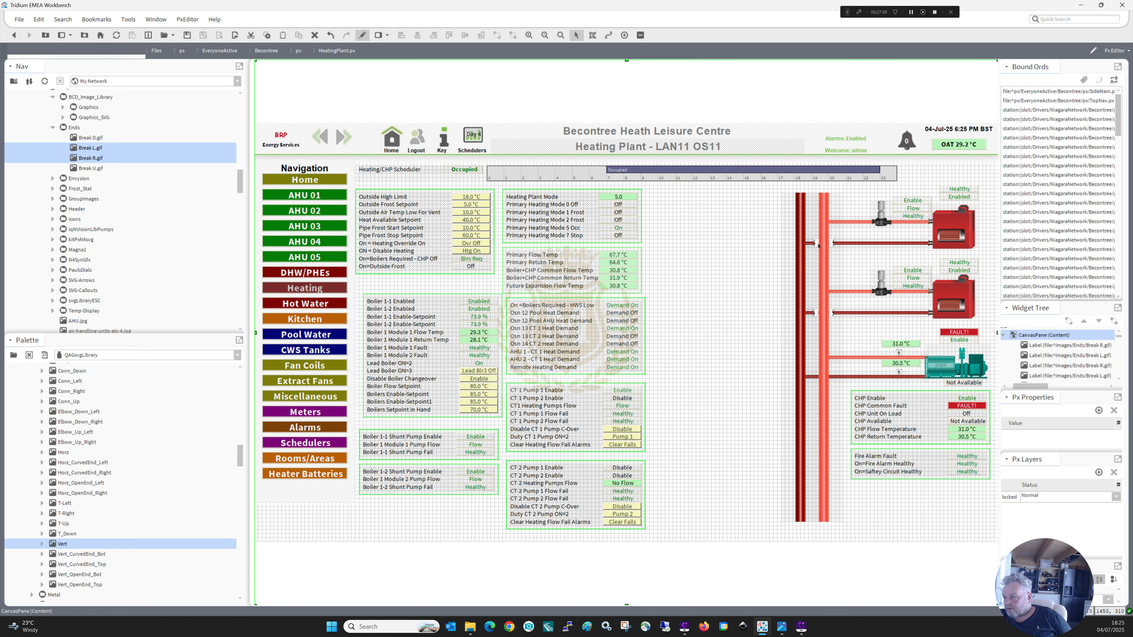
# Duplicate the upper boiler's break pair and place the copies where the CHP return pipe crosses the flow header.
pyautogui.click(818, 244)
pyautogui.keyDown('ctrl'); pyautogui.click(830, 243); pyautogui.keyUp('ctrl')
pyautogui.rightClick(828, 244)
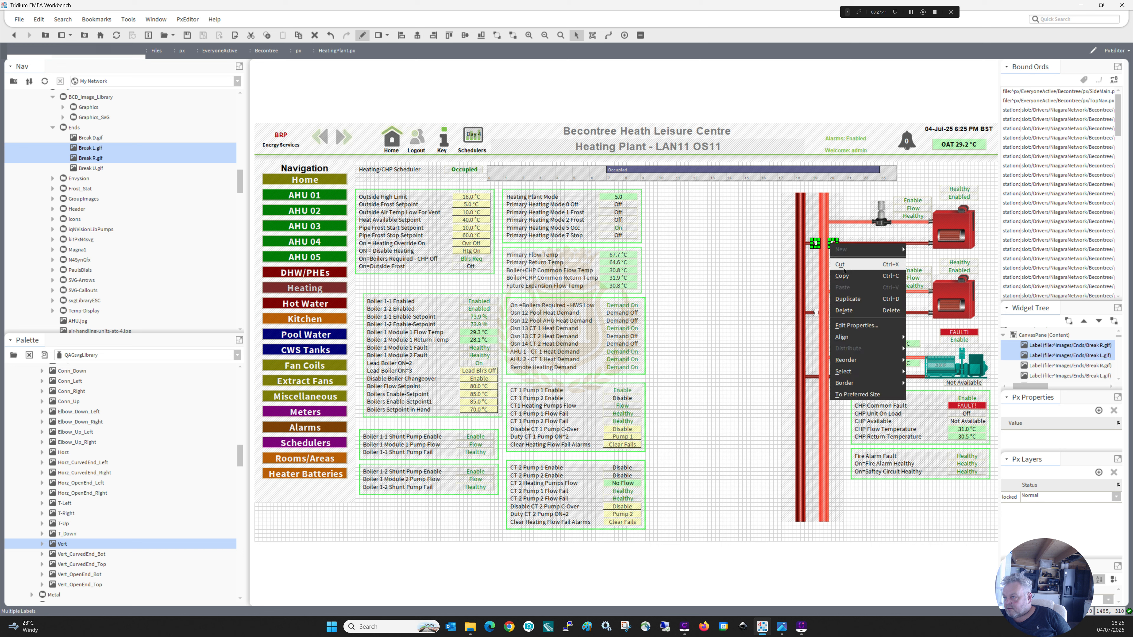
pyautogui.click(842, 299)
pyautogui.moveTo(821, 236); pyautogui.dragTo(815, 379)
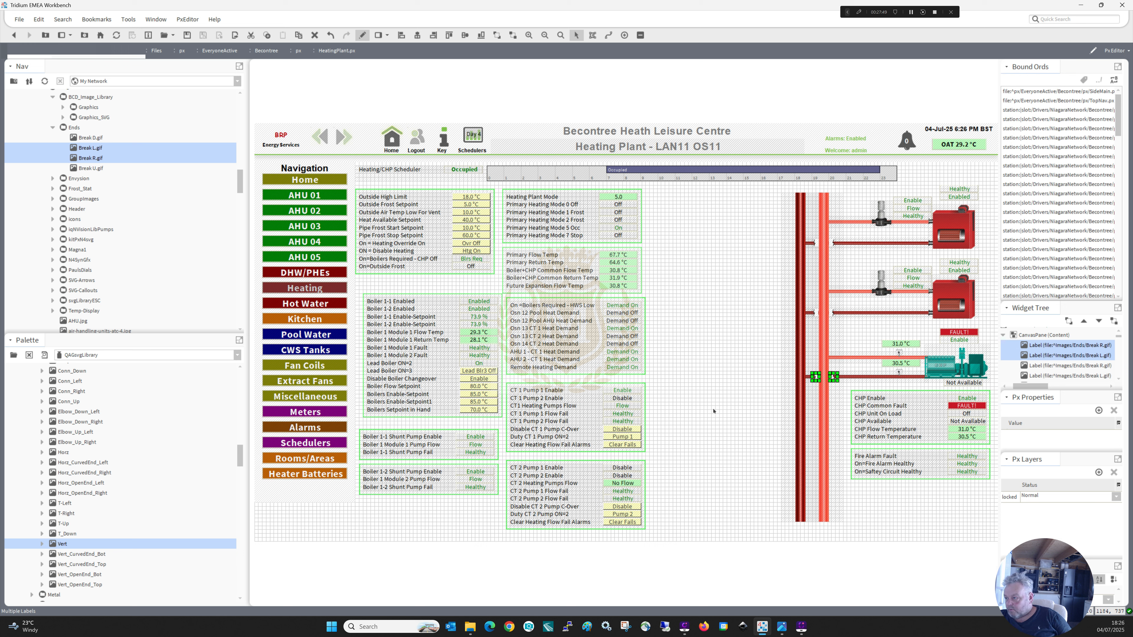
pyautogui.click(723, 411)
# Check the break images at the three return pipe crossings, comparing the graphic in edit mode and in the live view.
pyautogui.click(817, 378)
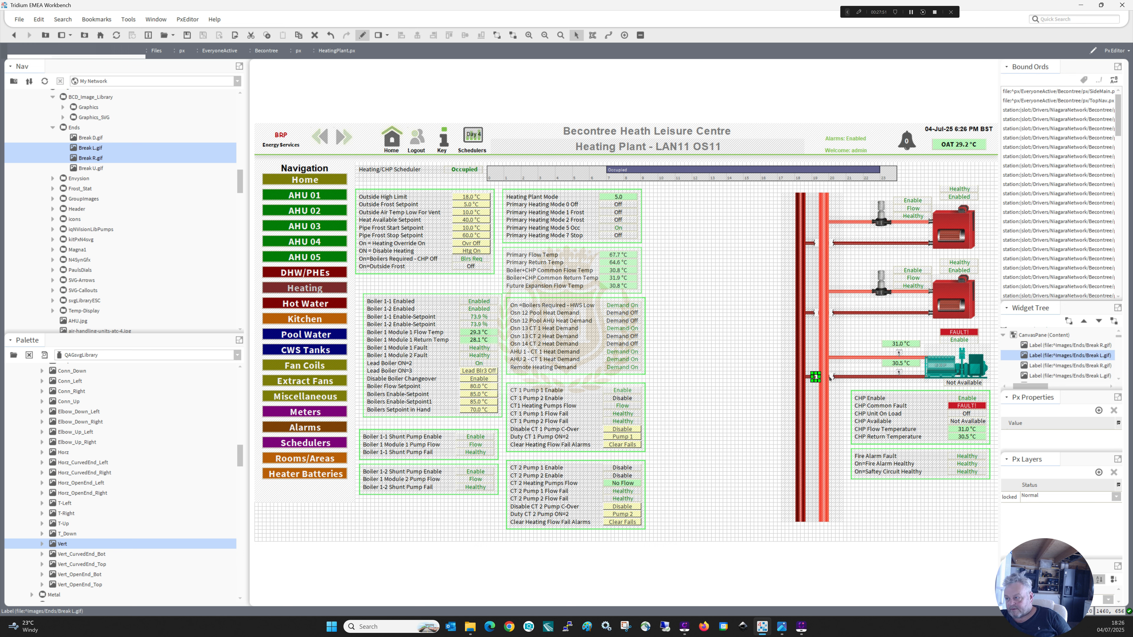
pyautogui.click(832, 377)
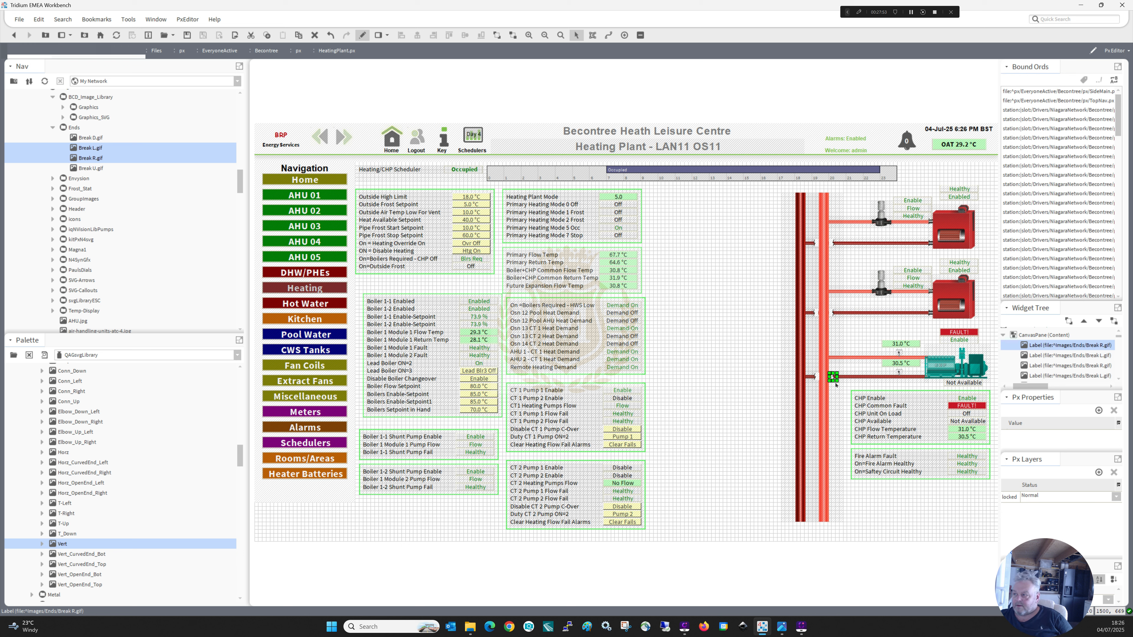
pyautogui.click(689, 395)
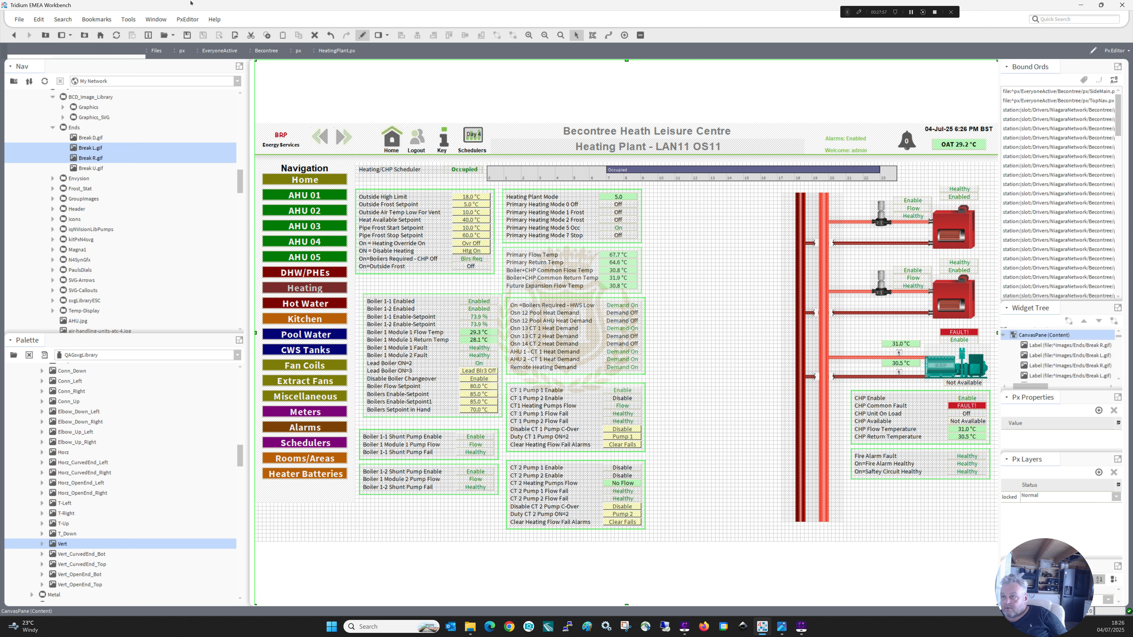
pyautogui.click(362, 35)
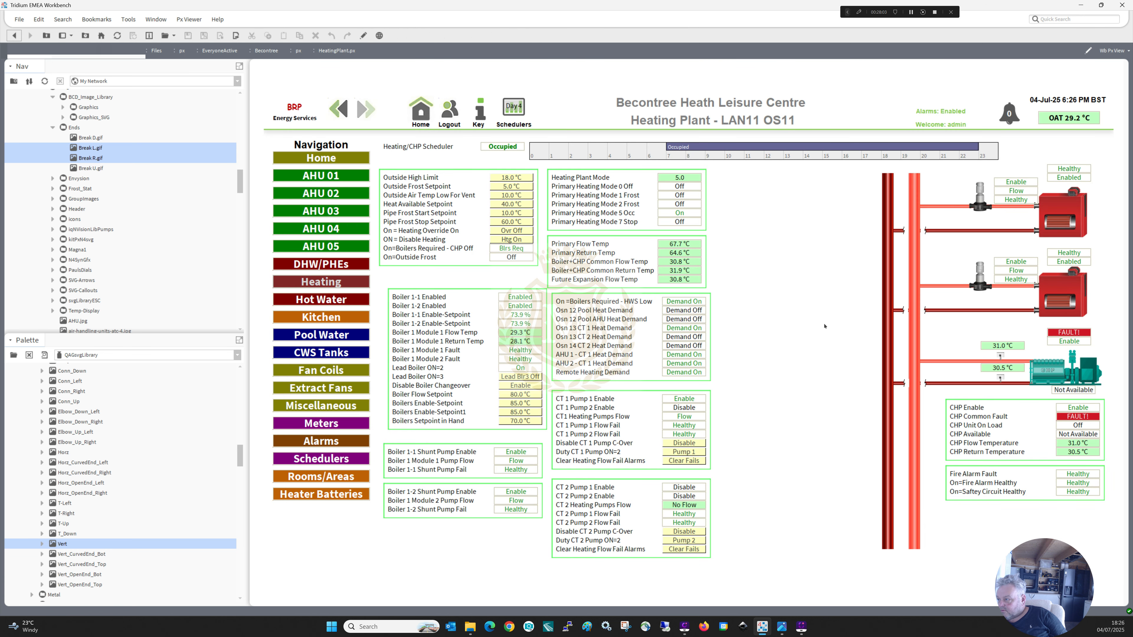
pyautogui.click(362, 35)
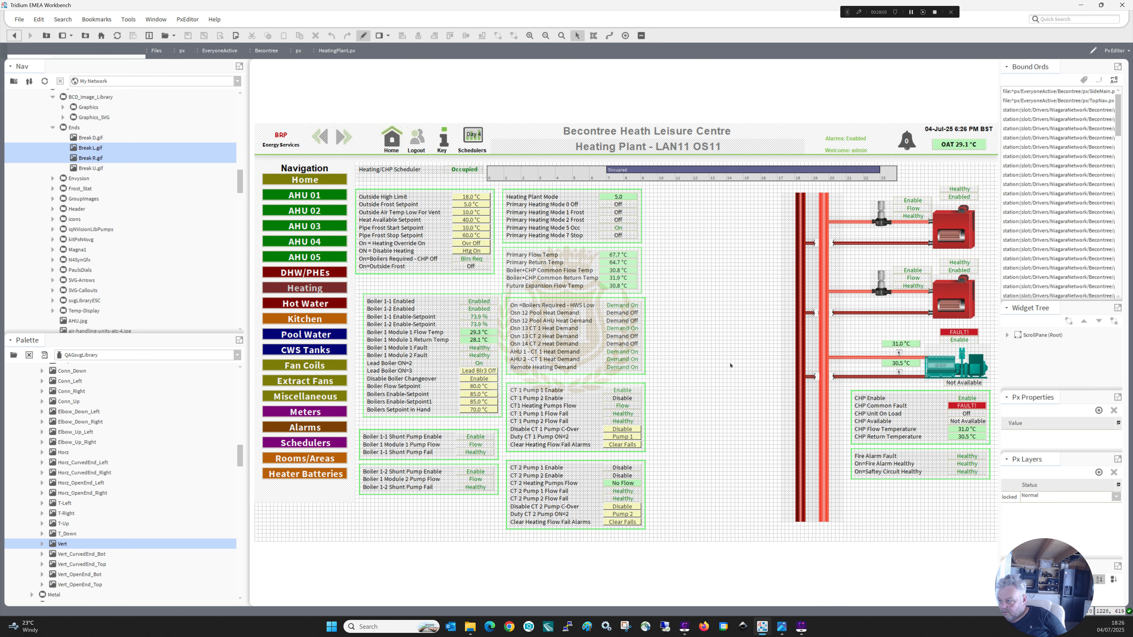
pyautogui.click(834, 380)
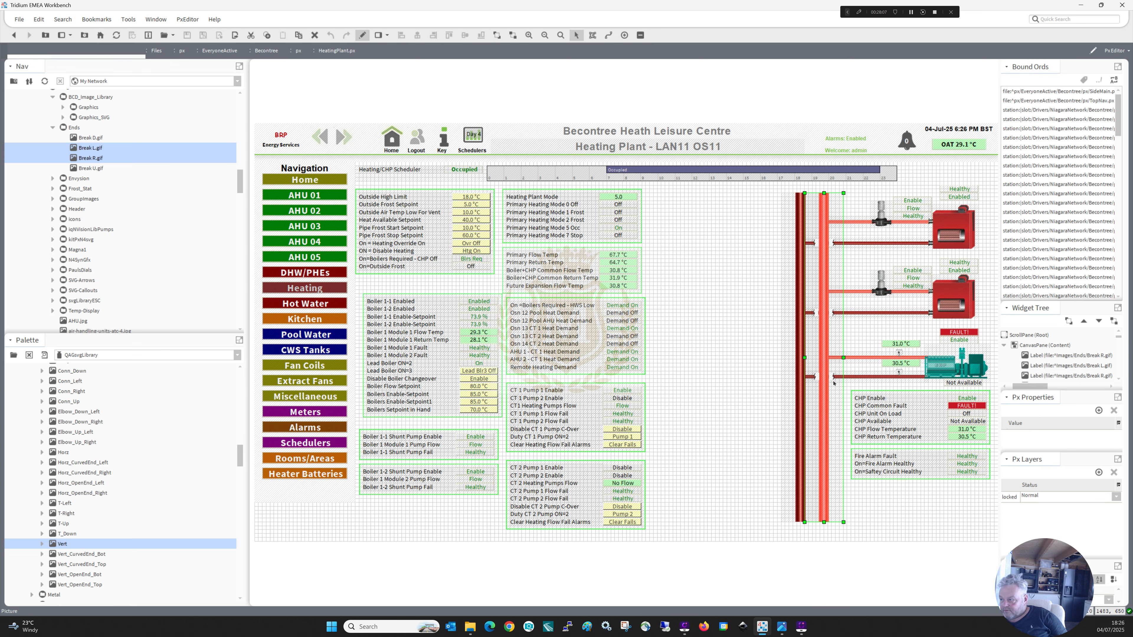
pyautogui.click(832, 378)
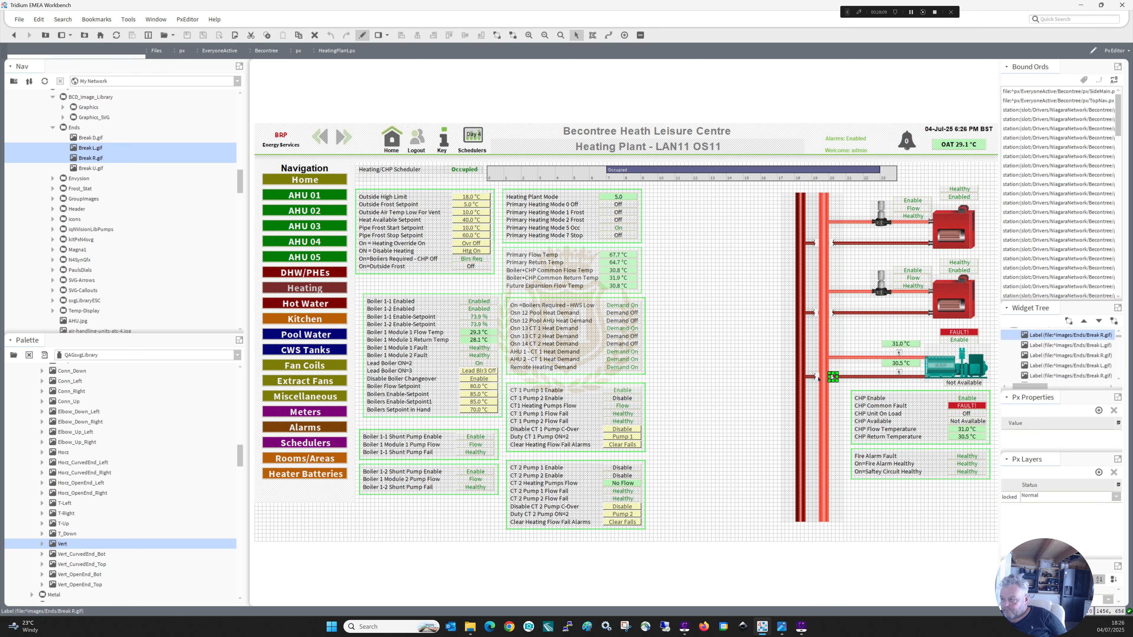
pyautogui.keyDown('shift'); pyautogui.click(818, 378); pyautogui.keyUp('shift')
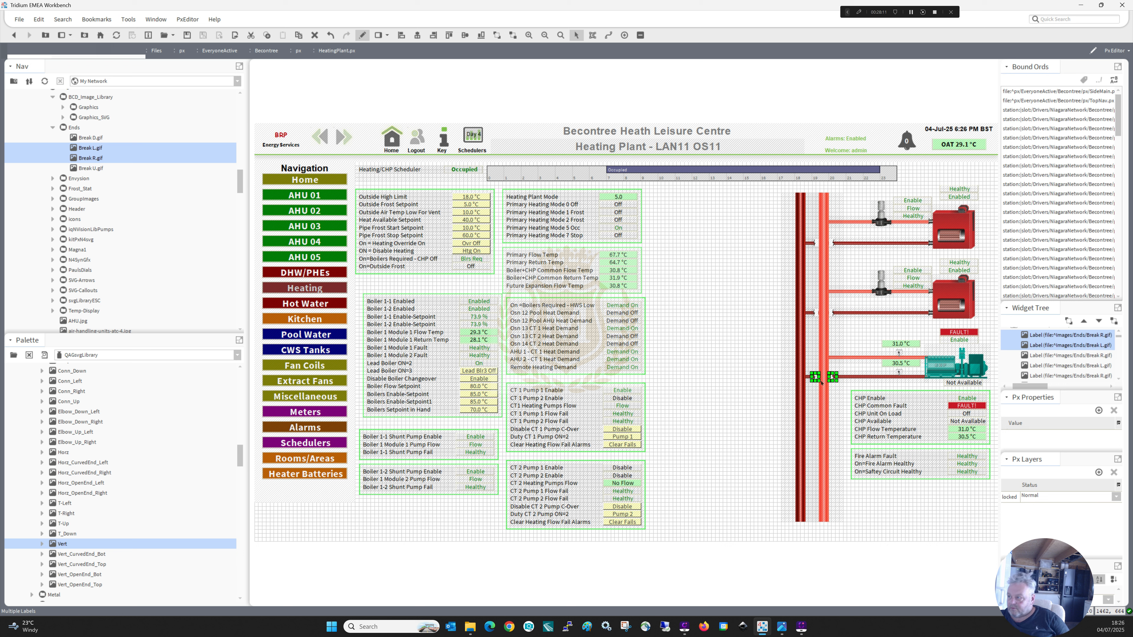
pyautogui.click(817, 316)
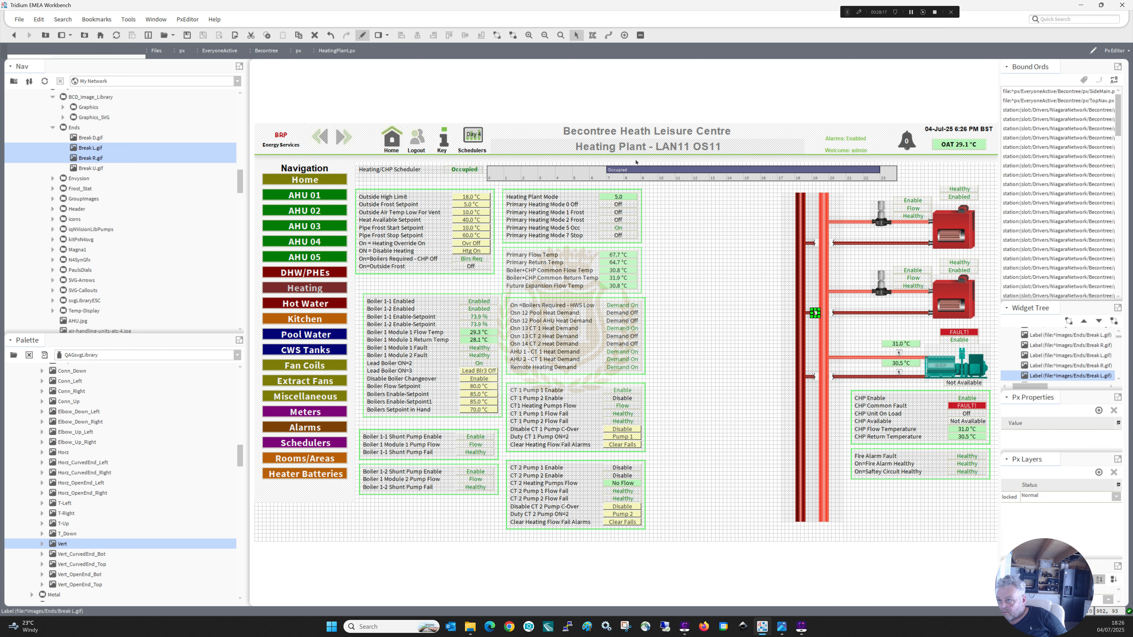
pyautogui.click(363, 35)
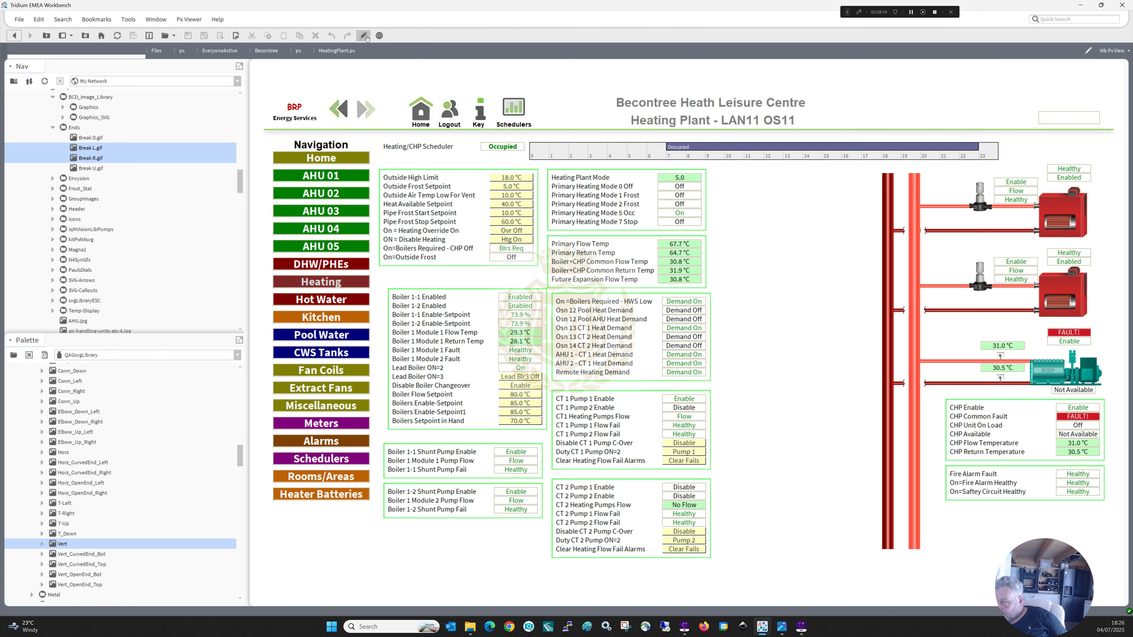
pyautogui.click(364, 36)
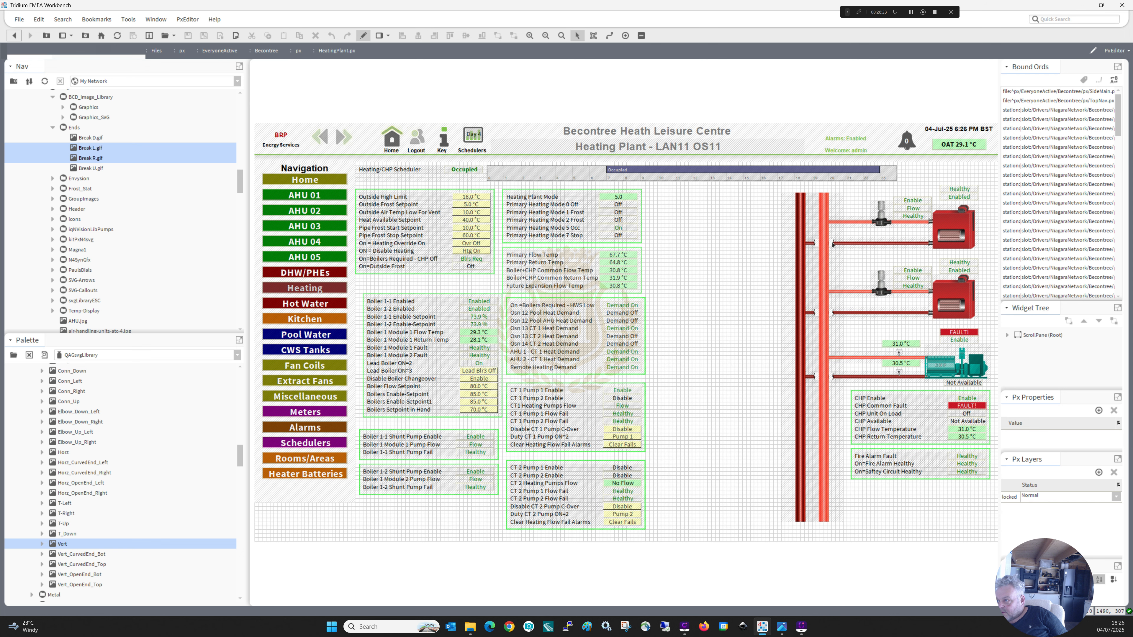
pyautogui.click(833, 243)
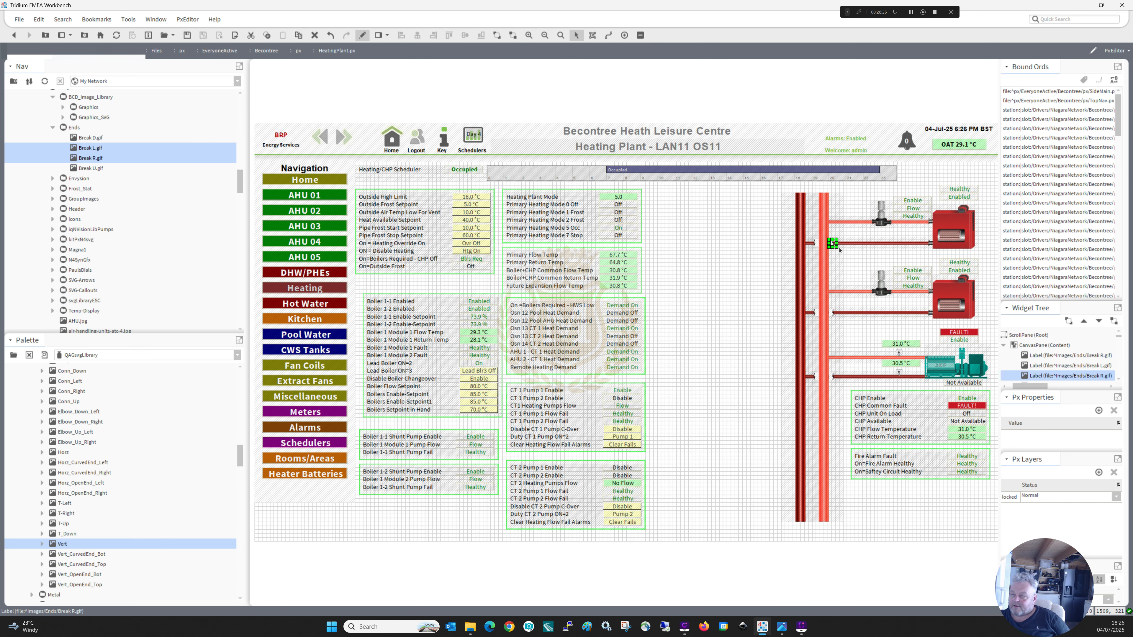
pyautogui.click(361, 35)
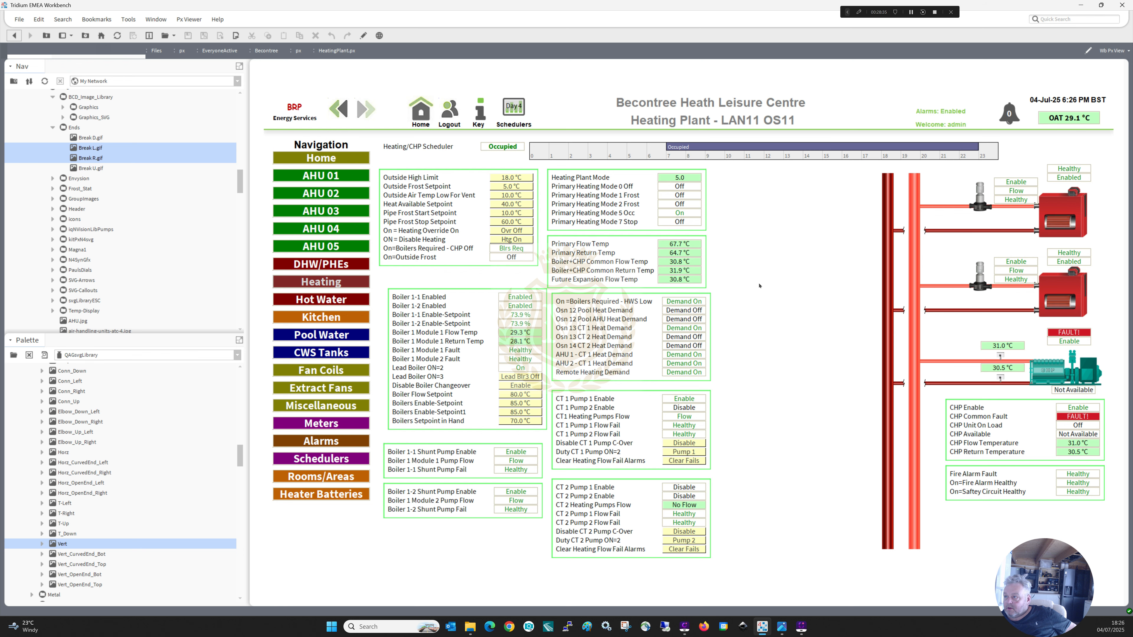
# In edit mode, duplicate the Primary Heating Mode 2 Frost label and move the copy to the blank area left of the return header.
pyautogui.click(362, 36)
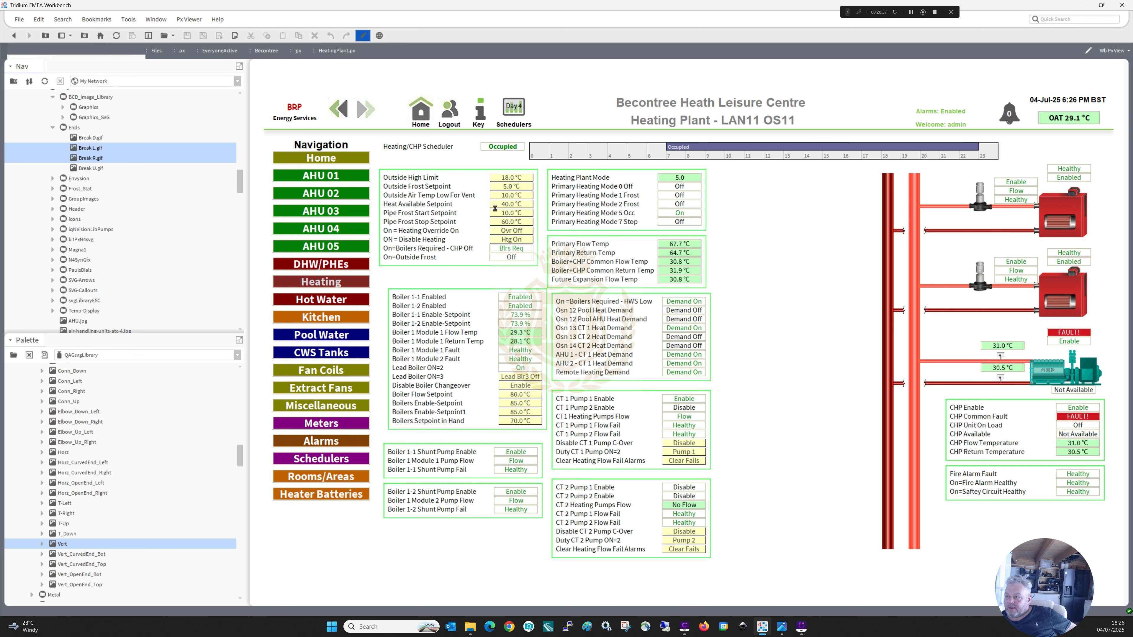
pyautogui.click(537, 217)
pyautogui.rightClick(536, 218)
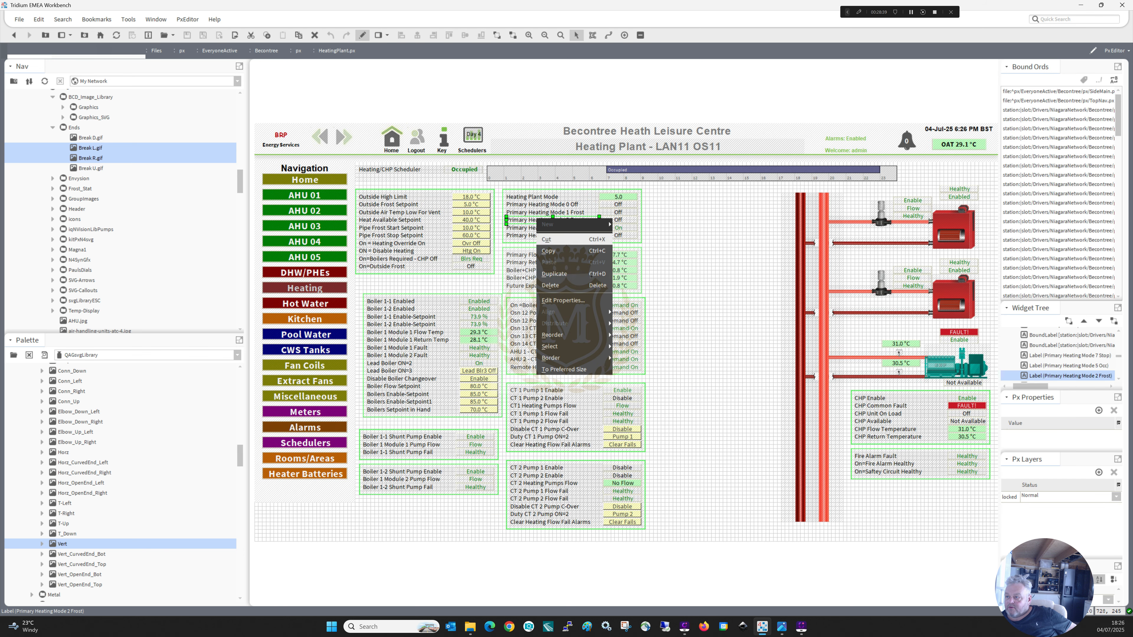
pyautogui.click(541, 239)
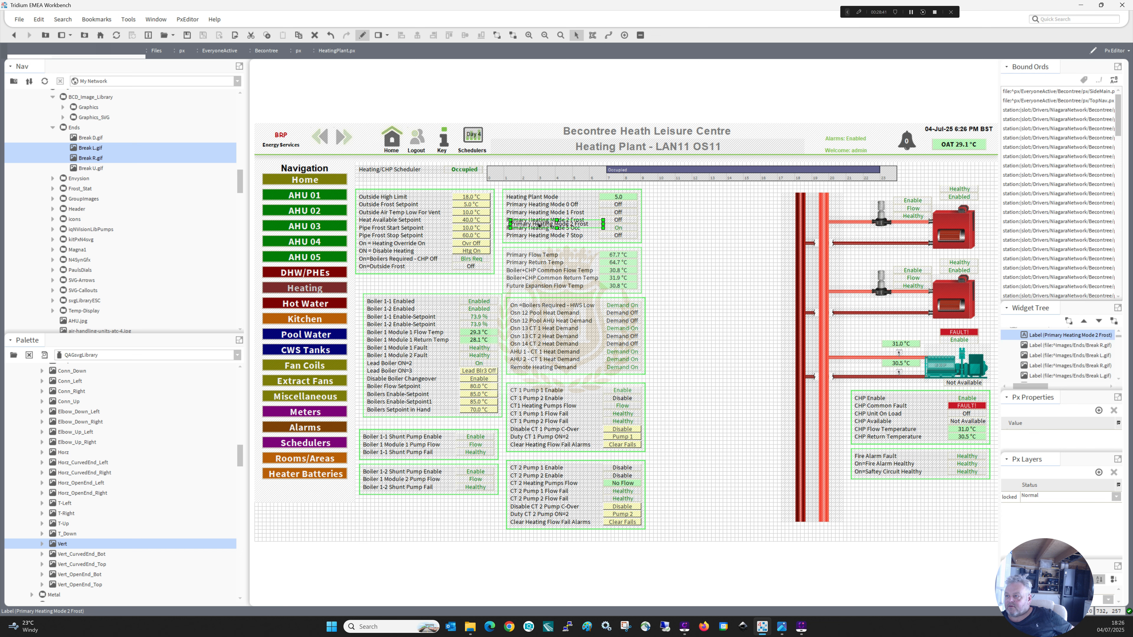
pyautogui.moveTo(538, 226); pyautogui.dragTo(712, 236)
# Change the copied label's text to Header and narrow the label to a width of 60.
pyautogui.doubleClick(711, 236)
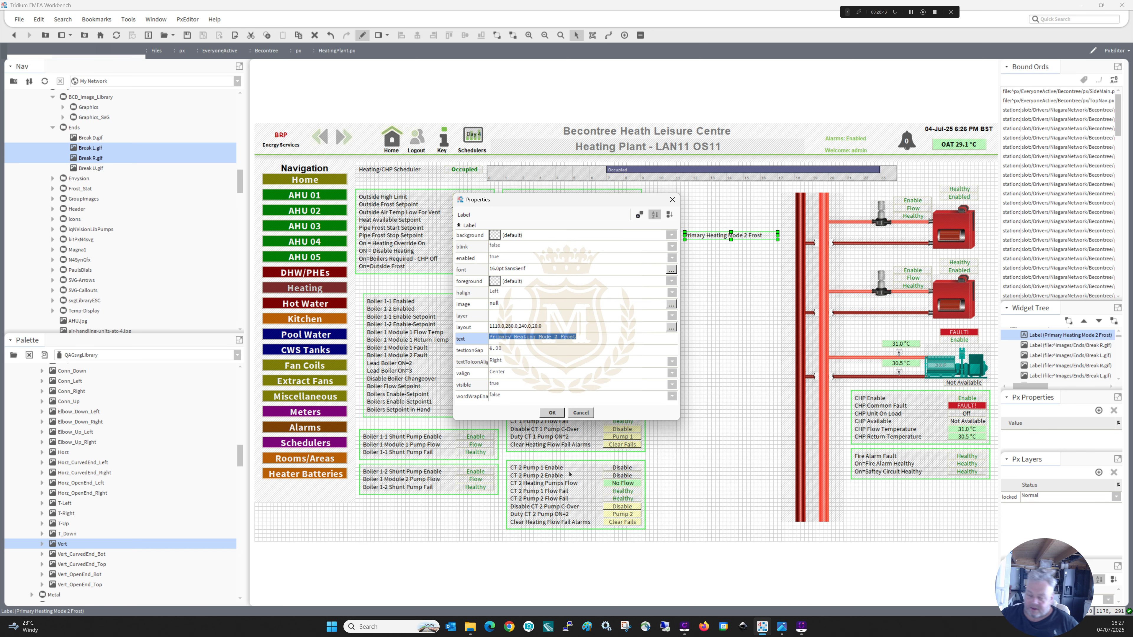
pyautogui.write('BeaDE')
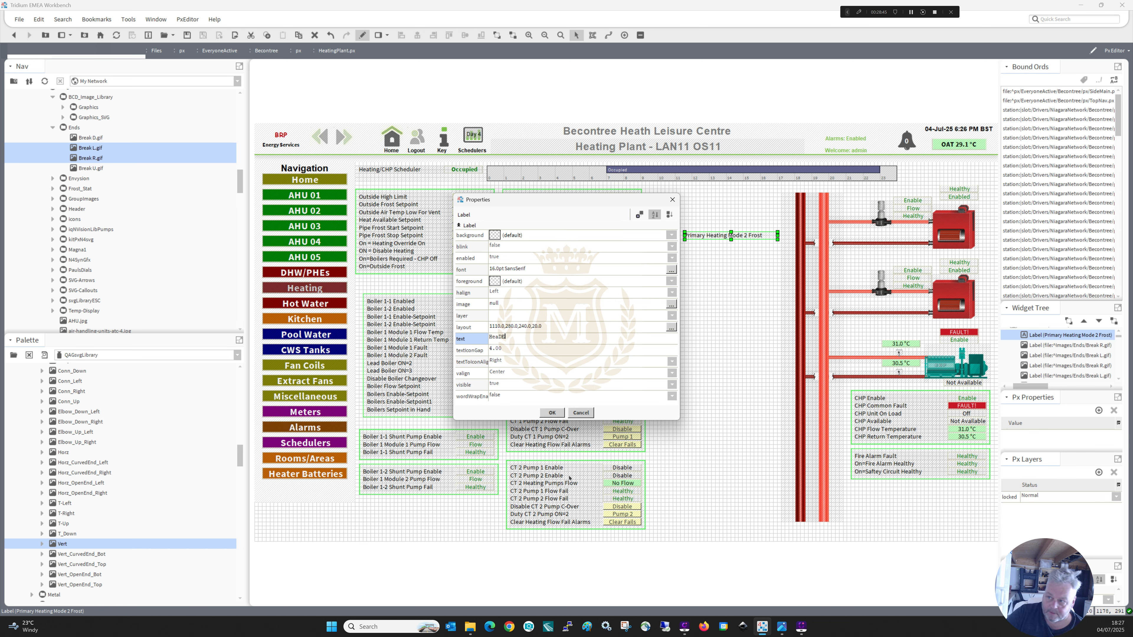
pyautogui.write('R')
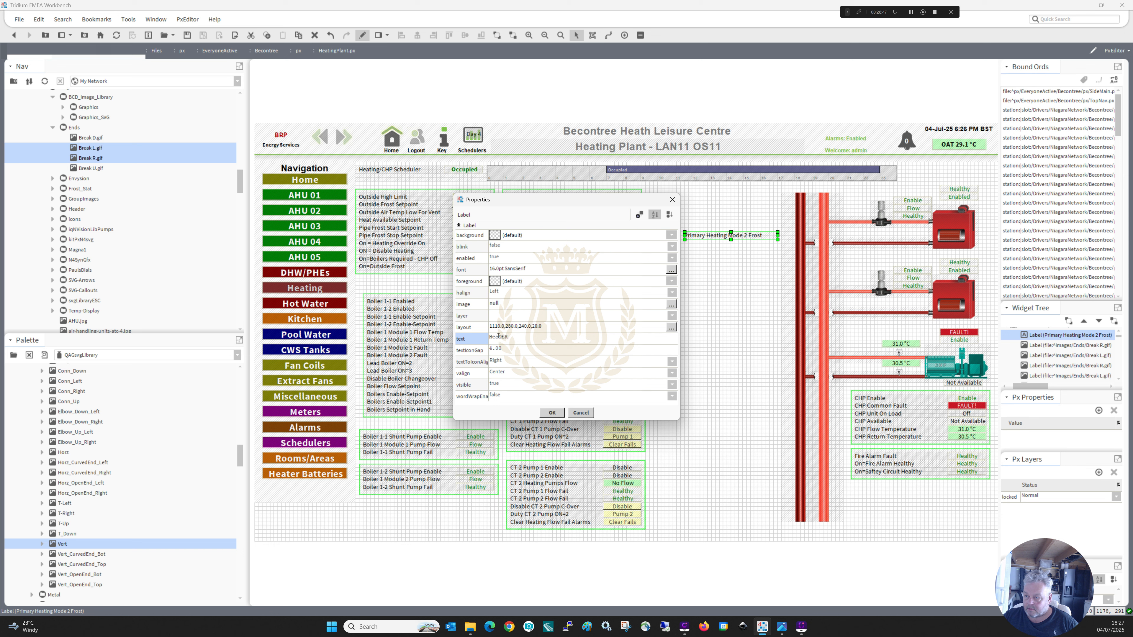
pyautogui.press('BackSpace')
pyautogui.press('BackSpace')
pyautogui.press('BackSpace')
pyautogui.write('de')
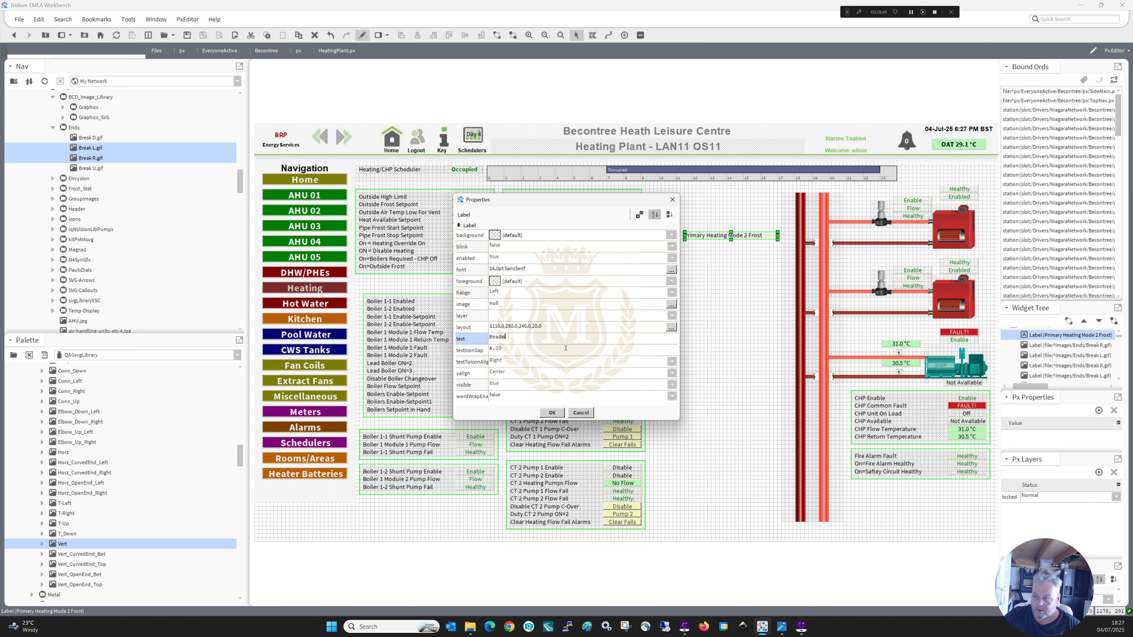
pyautogui.write('r')
pyautogui.click(552, 413)
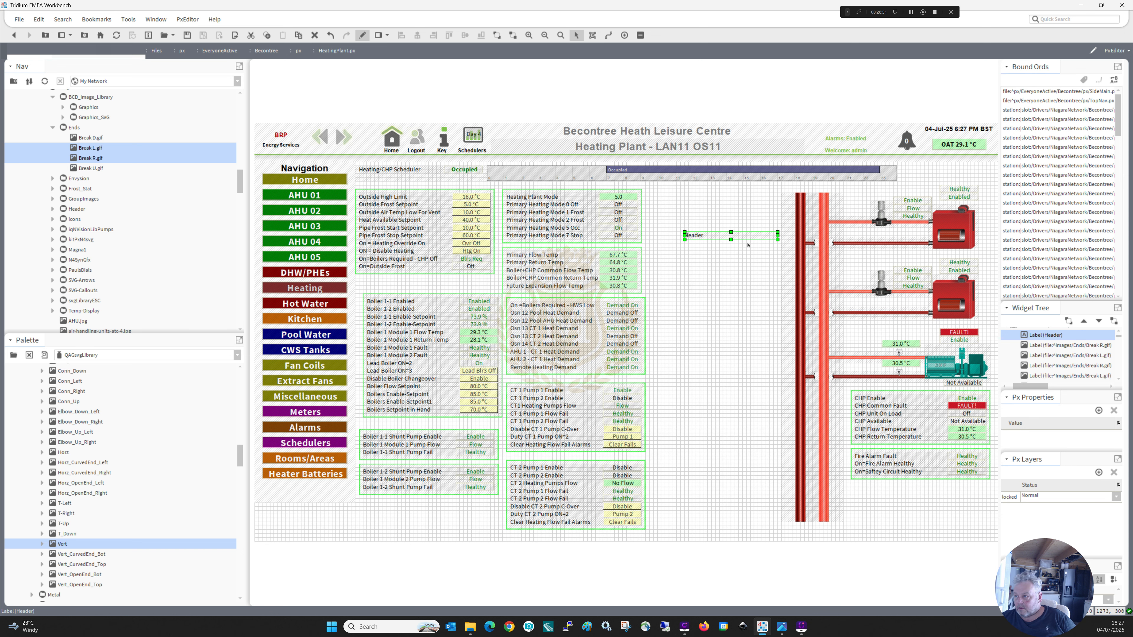
pyautogui.moveTo(777, 235); pyautogui.dragTo(708, 235)
# Set the Header label's horizontal alignment to Center and widen the label slightly.
pyautogui.doubleClick(696, 235)
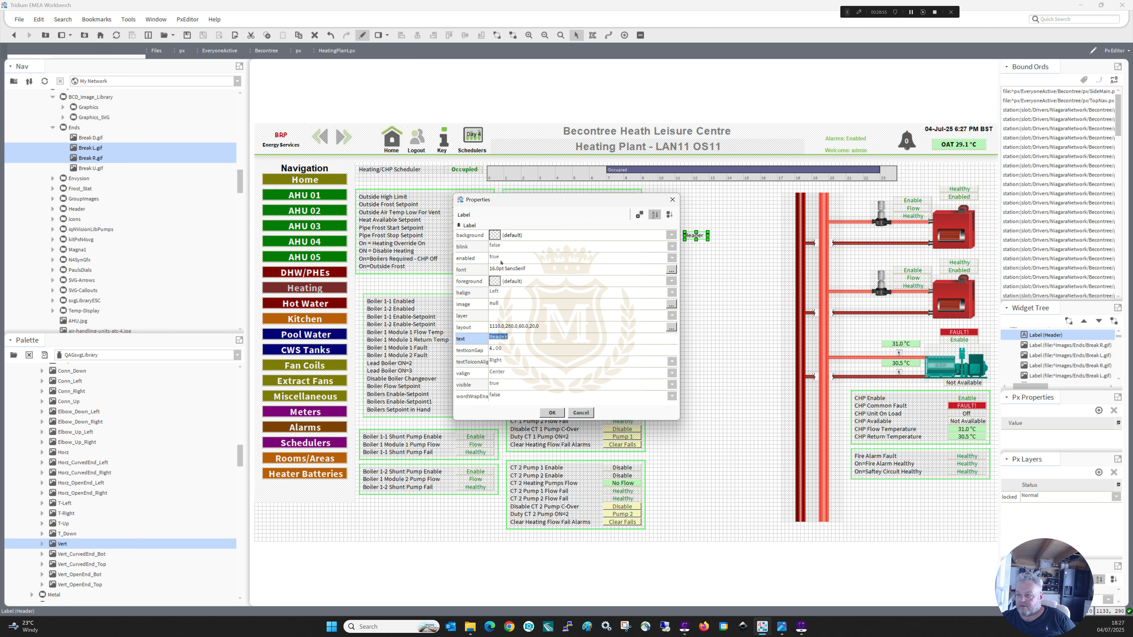
pyautogui.click(497, 291)
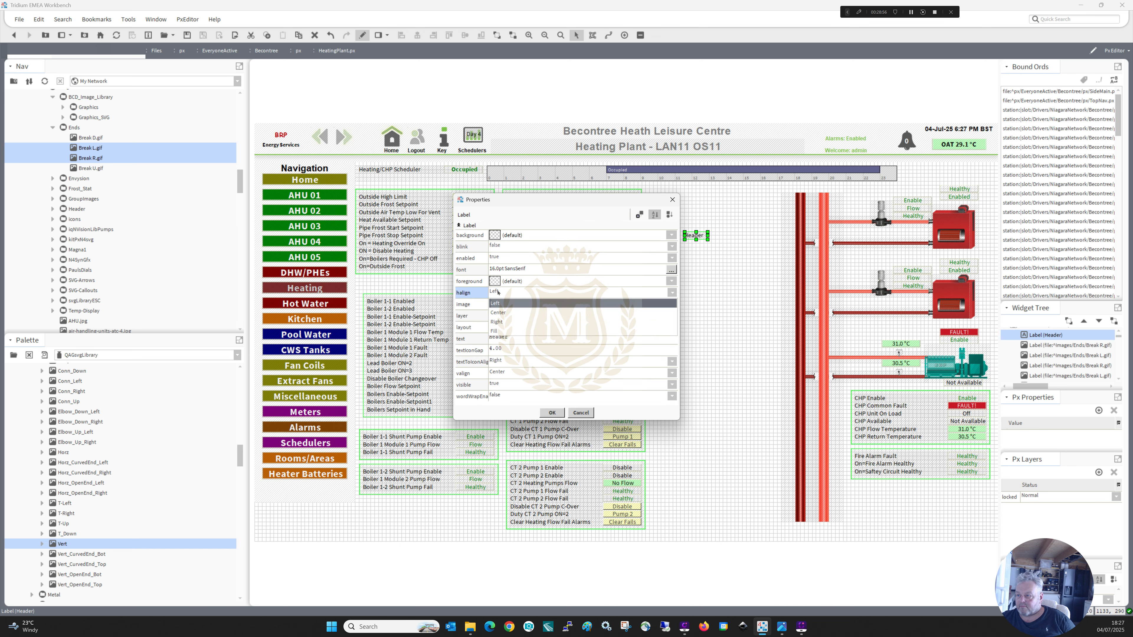
pyautogui.click(498, 313)
pyautogui.click(553, 412)
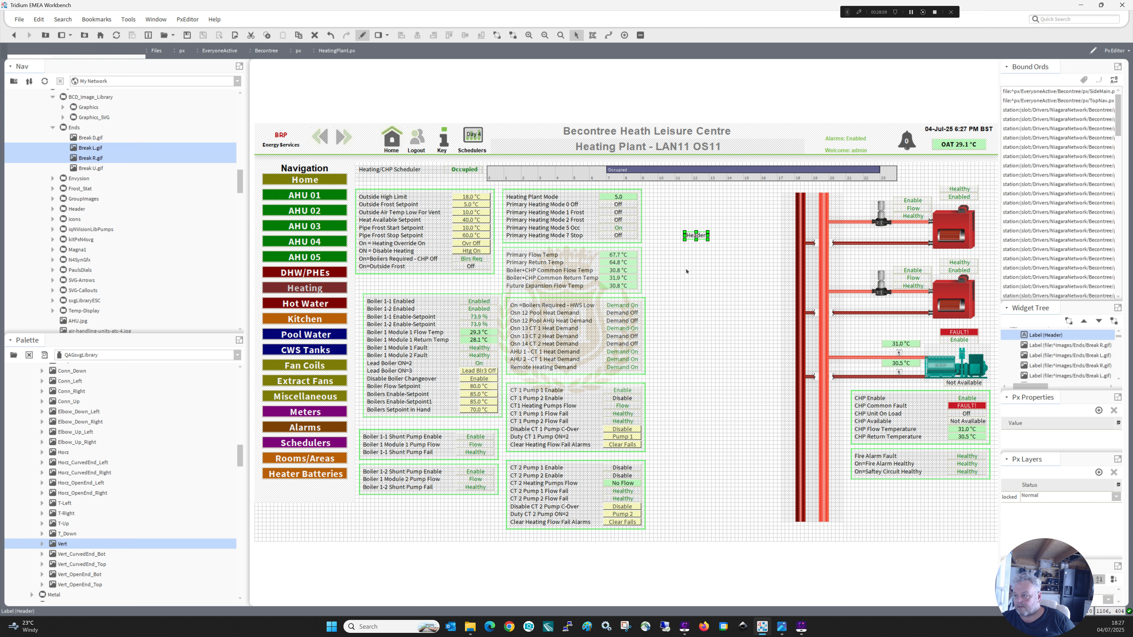
pyautogui.moveTo(707, 236); pyautogui.dragTo(719, 236)
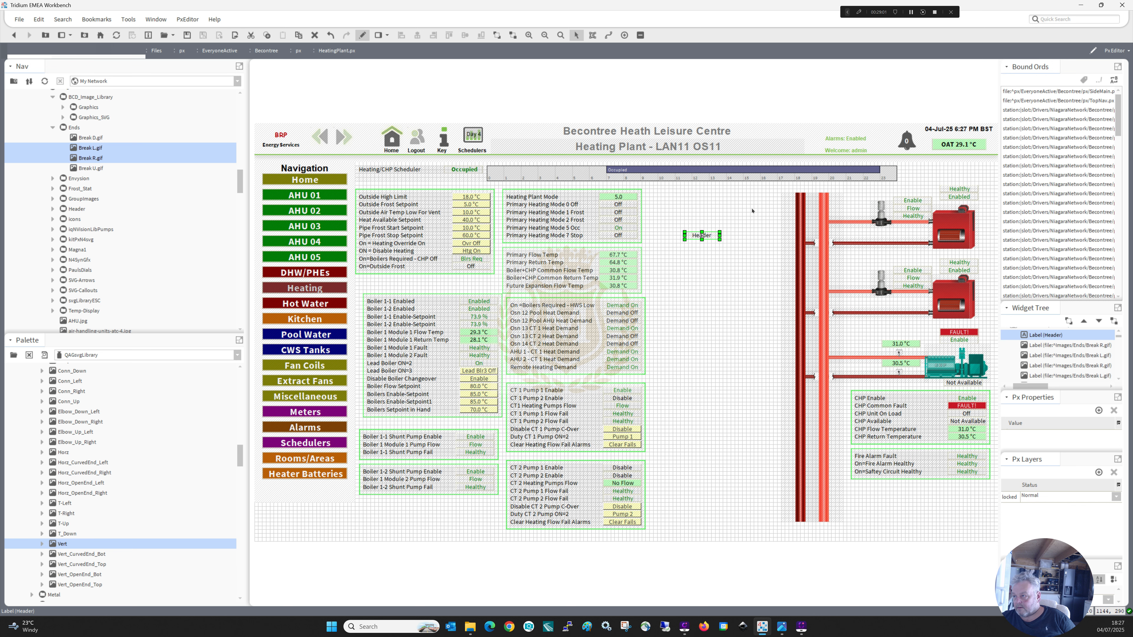
# Move the Header label above the two vertical header pipes and place a duplicate of it centred below them.
pyautogui.moveTo(803, 188); pyautogui.dragTo(804, 188)
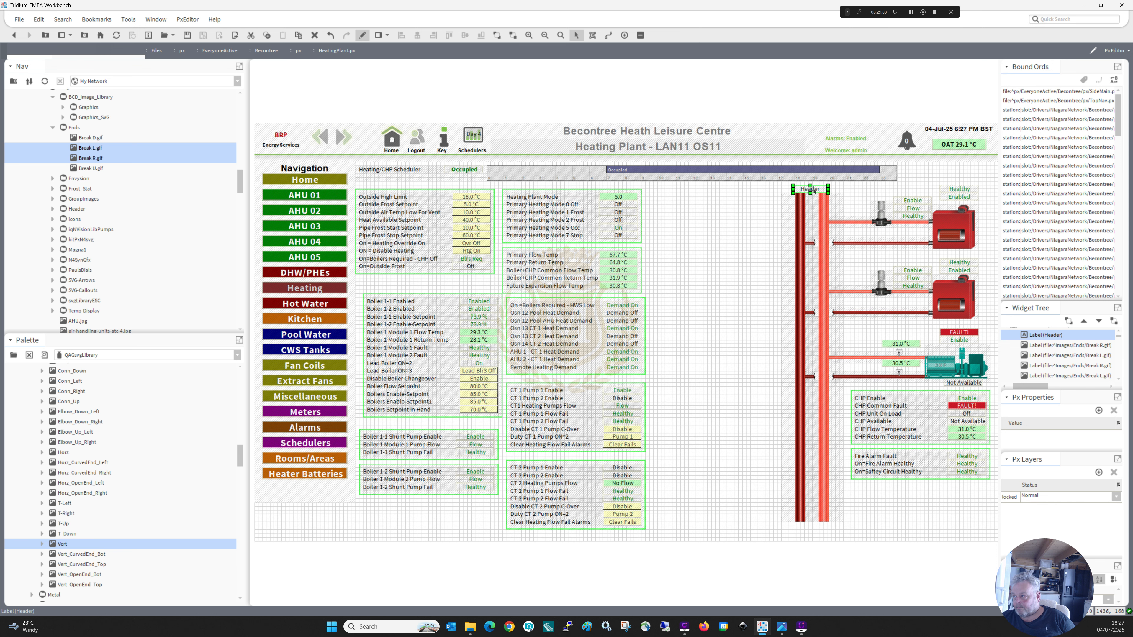
pyautogui.click(706, 246)
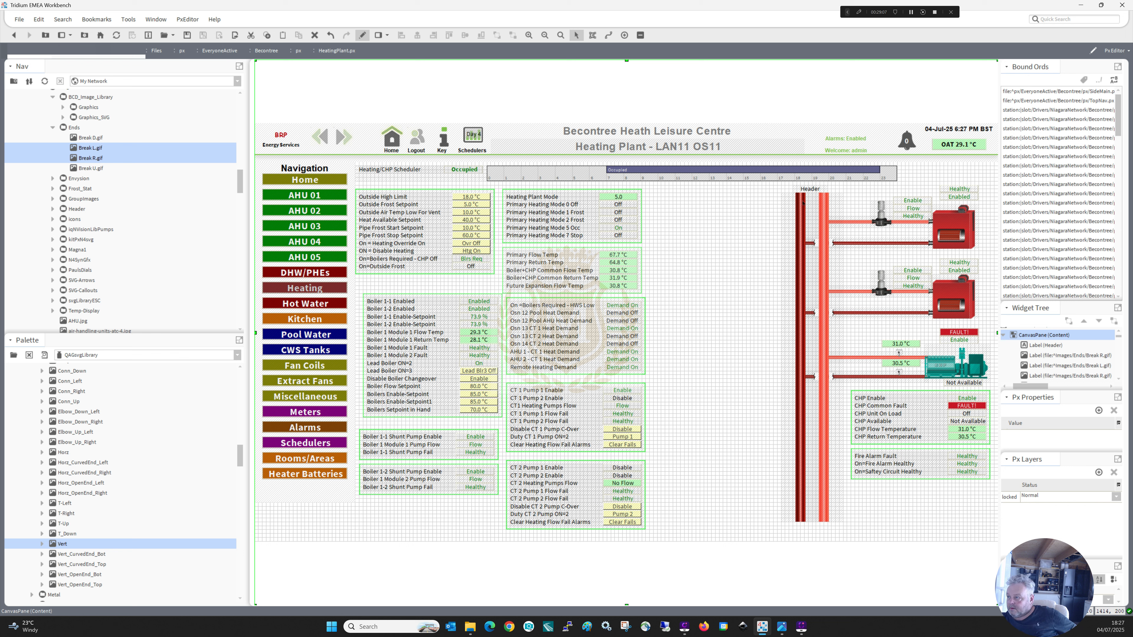
pyautogui.click(806, 189)
pyautogui.rightClick(806, 188)
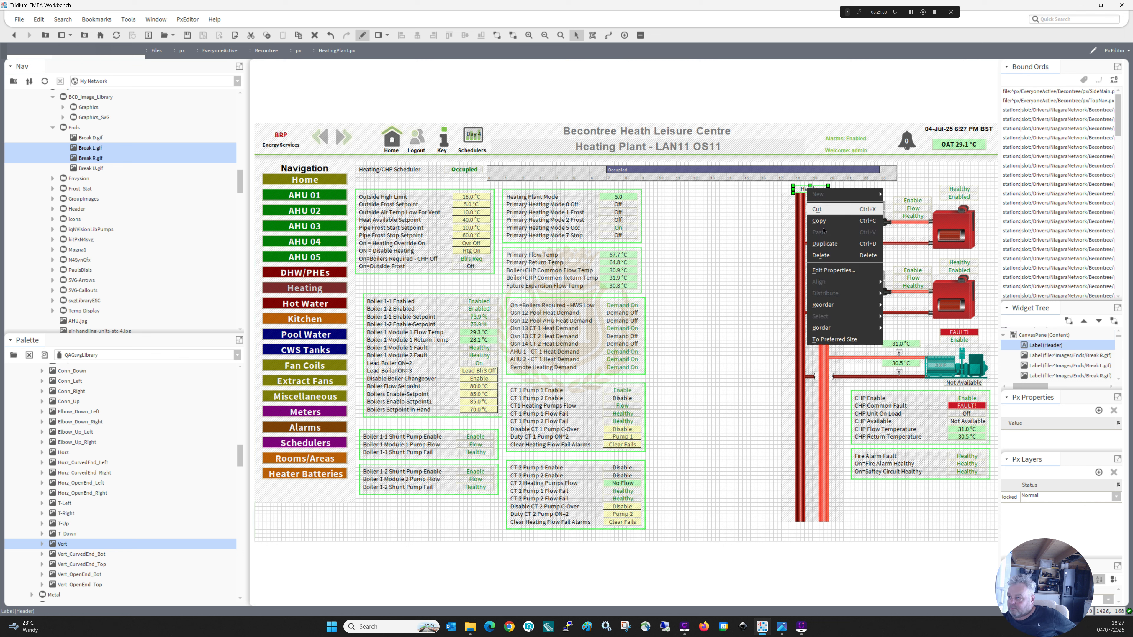
pyautogui.click(820, 244)
pyautogui.moveTo(815, 193); pyautogui.dragTo(809, 528)
pyautogui.click(760, 521)
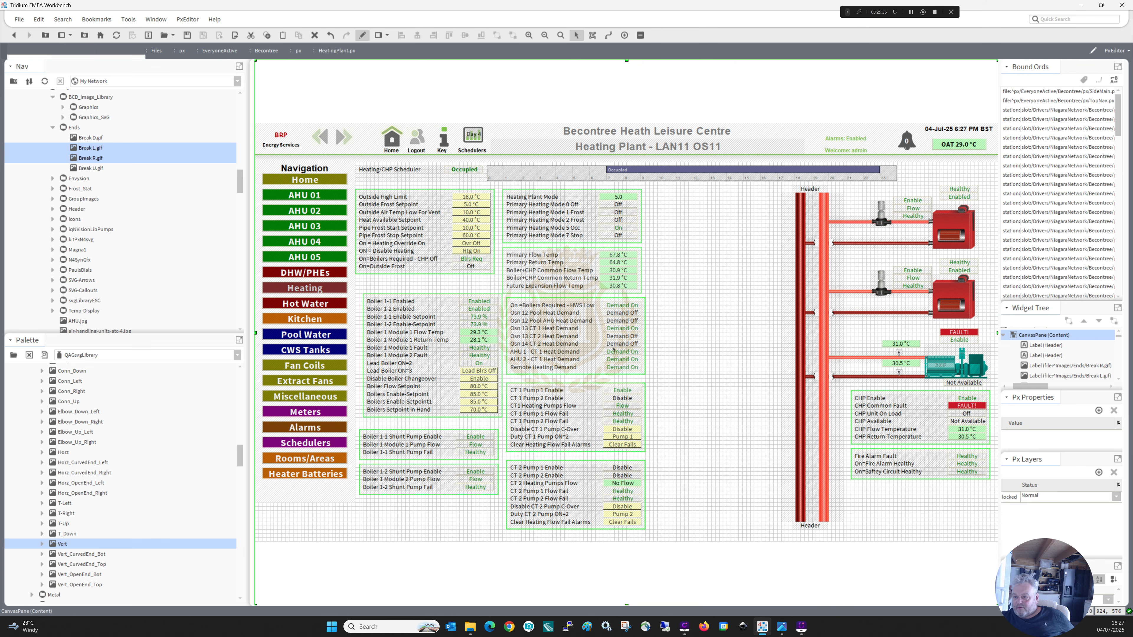
# Return to the live view and look over the Domestic Hot Water and Kitchen Extract Plant graphics.
pyautogui.click(362, 35)
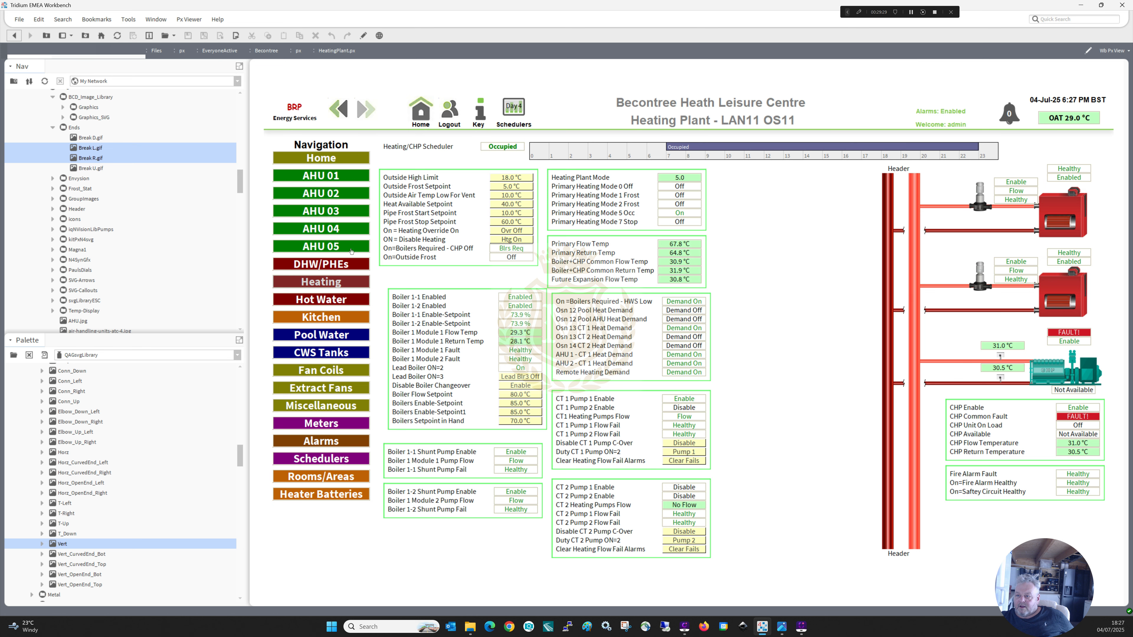
pyautogui.click(327, 300)
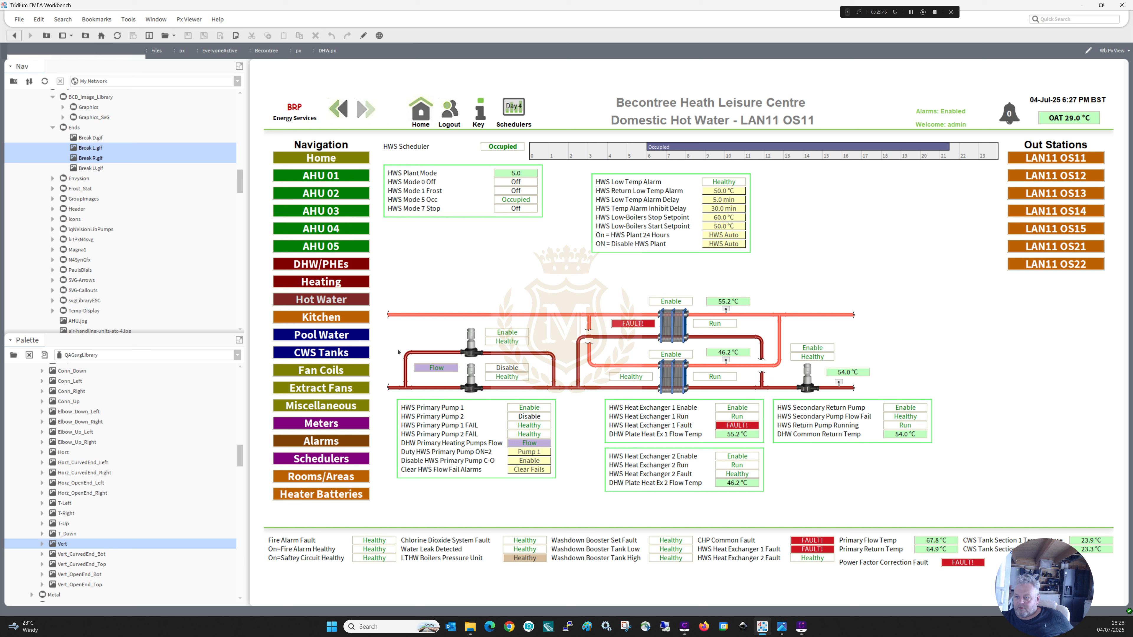
pyautogui.click(333, 321)
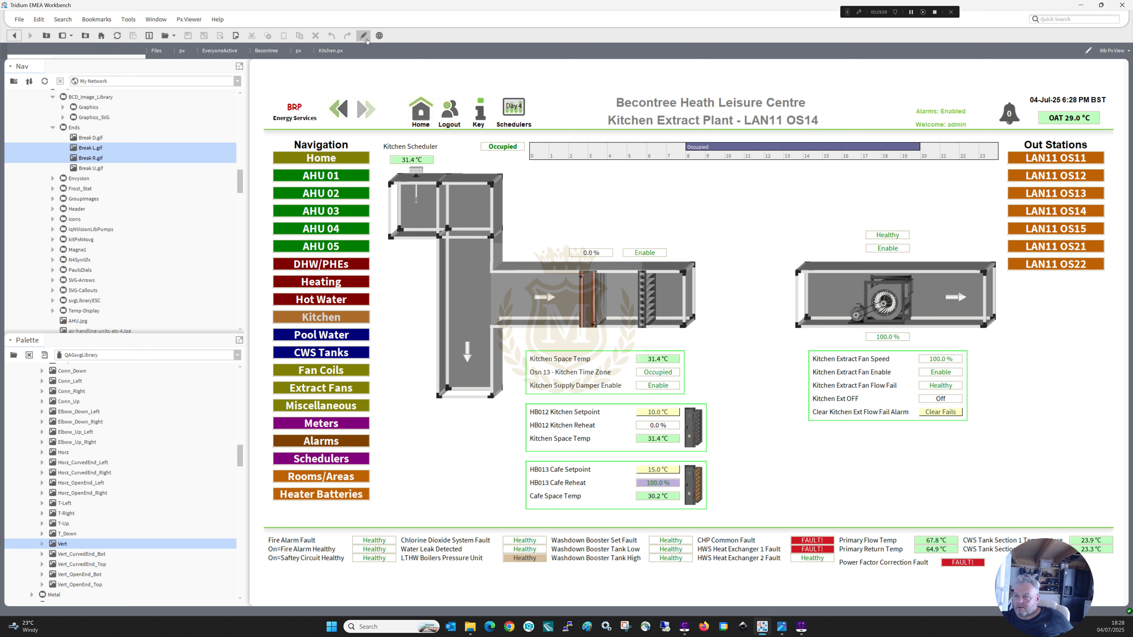
# In edit mode, duplicate the white airflow arrow in the extract fan duct, place the copy upstream of the fan, and return to the live view.
pyautogui.click(364, 35)
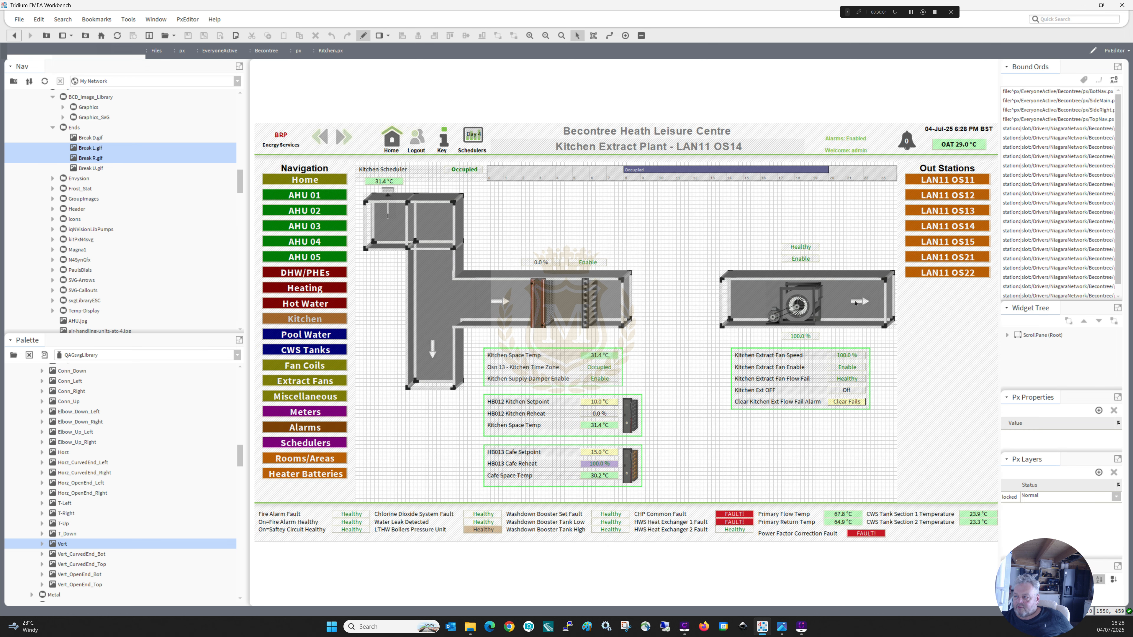
pyautogui.click(855, 303)
pyautogui.rightClick(855, 303)
pyautogui.click(871, 322)
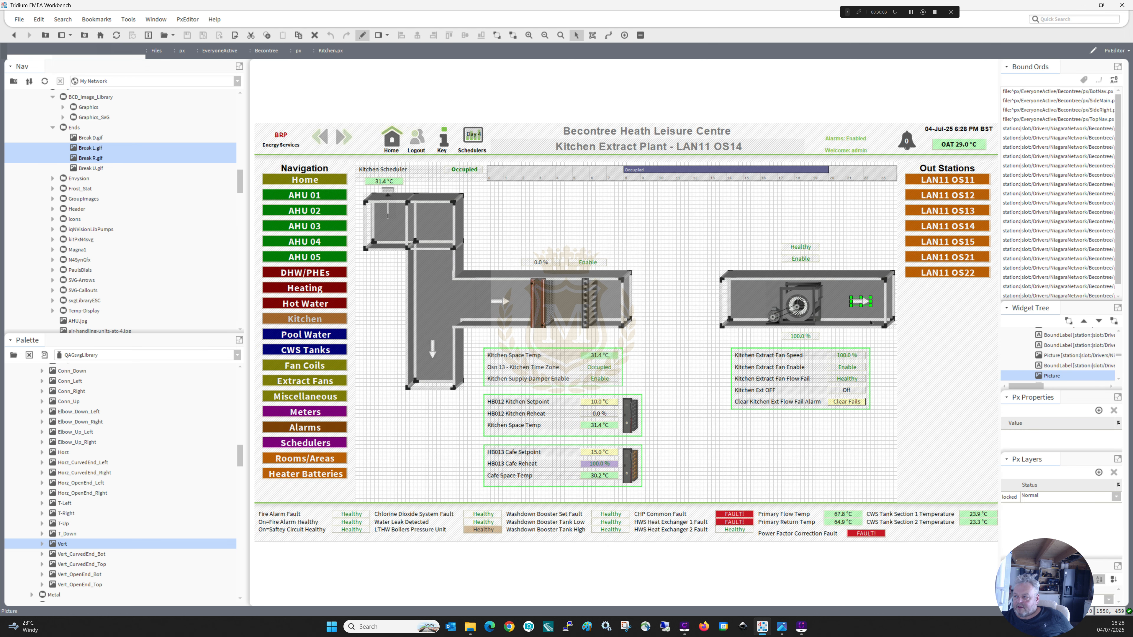
pyautogui.hotkey('ctrl', 'v')
pyautogui.moveTo(865, 305); pyautogui.dragTo(750, 302)
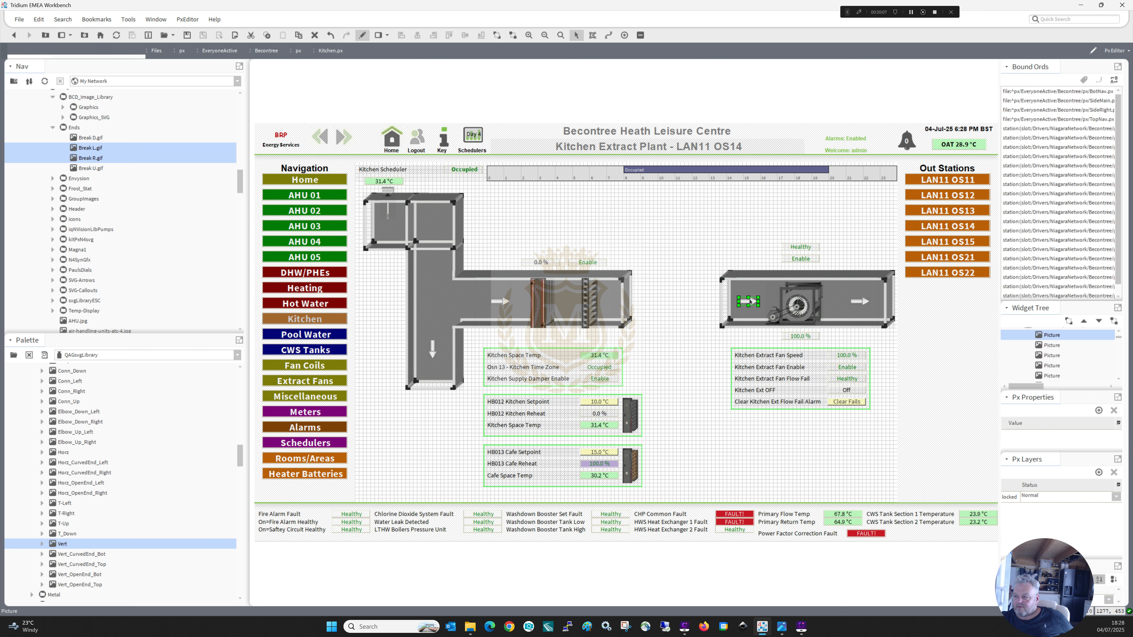
pyautogui.click(362, 35)
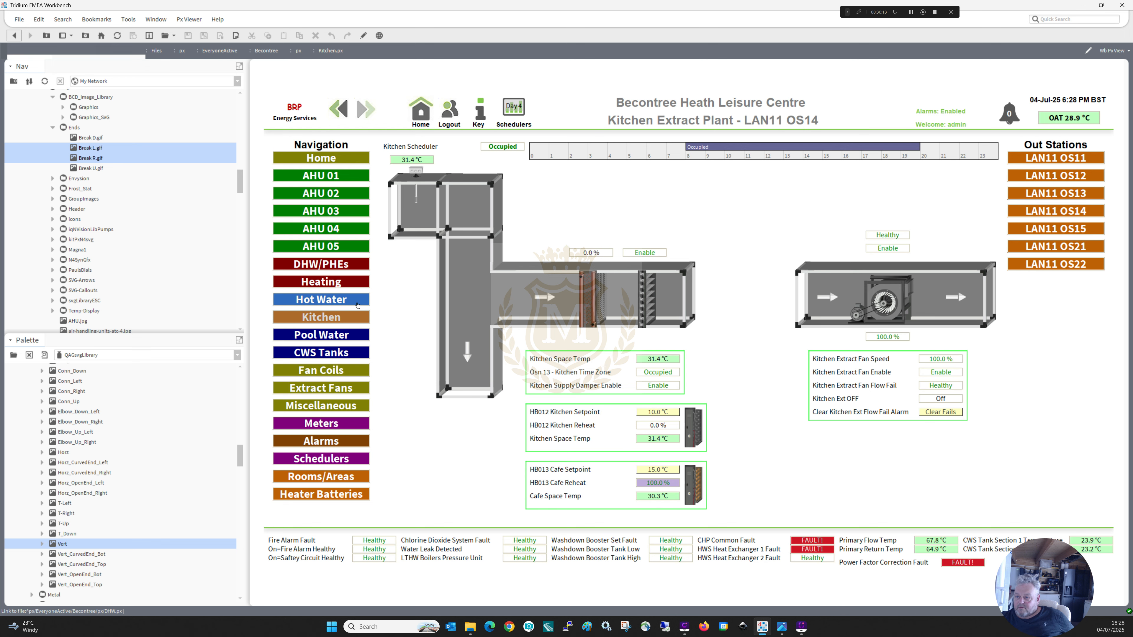
# Open the Pool Water Plant graphic in edit mode and adjust the short vertical pipes joining the three heat exchanger valves to the return pipes.
pyautogui.click(336, 335)
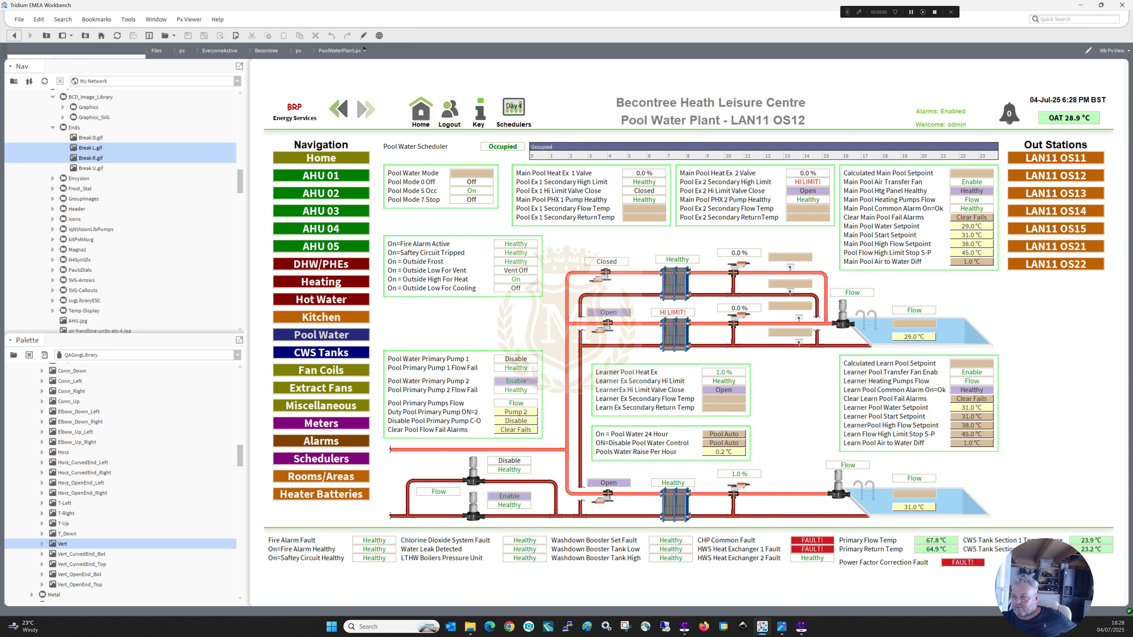
pyautogui.click(362, 36)
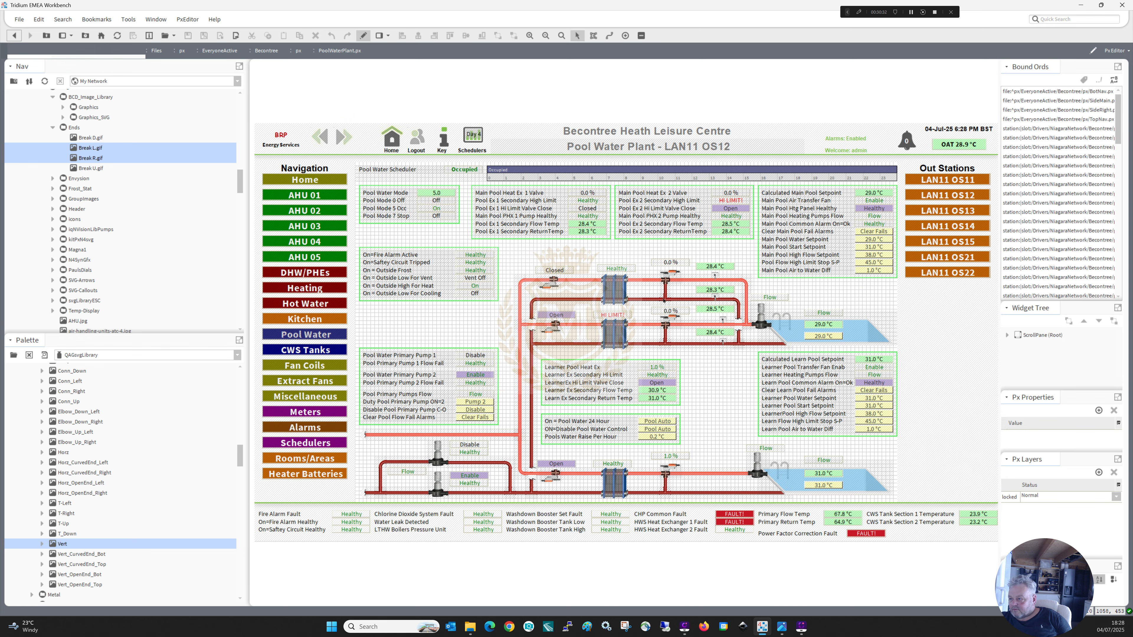
pyautogui.click(665, 302)
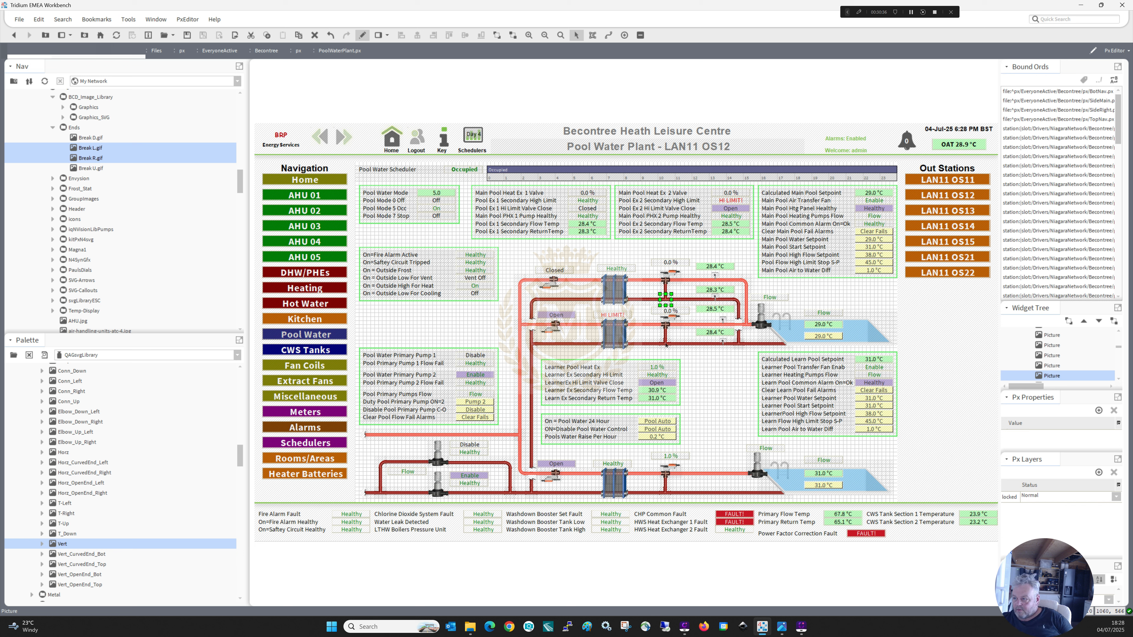
pyautogui.moveTo(666, 302); pyautogui.dragTo(667, 345)
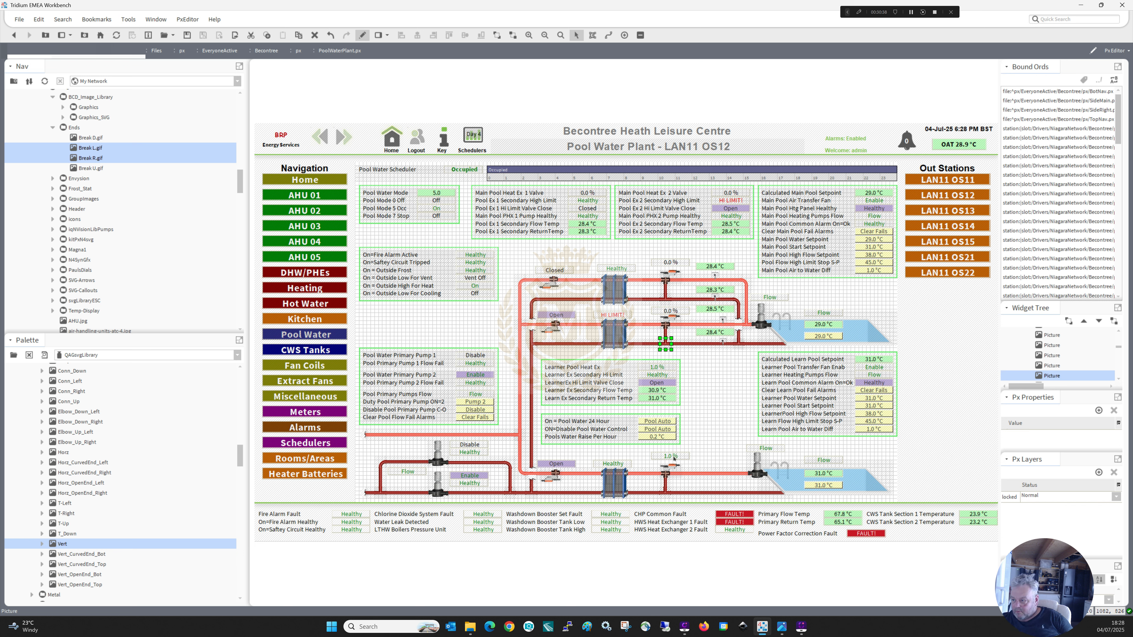
pyautogui.click(666, 491)
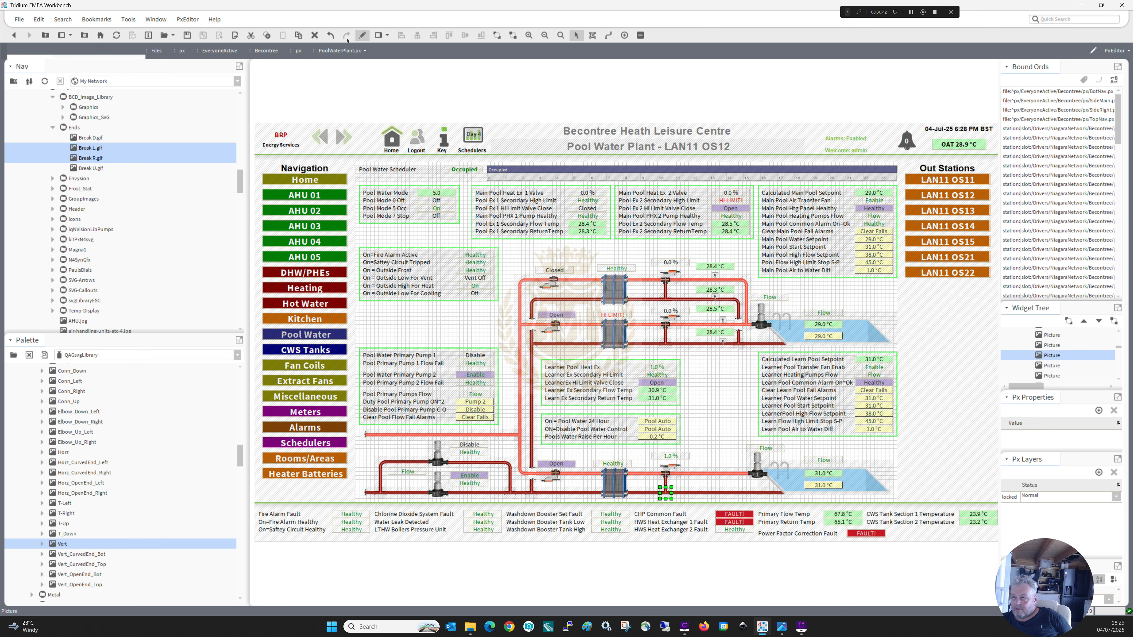
# Return the Pool Water Plant graphic to the live view and open the Cold Water System graphic.
pyautogui.click(362, 35)
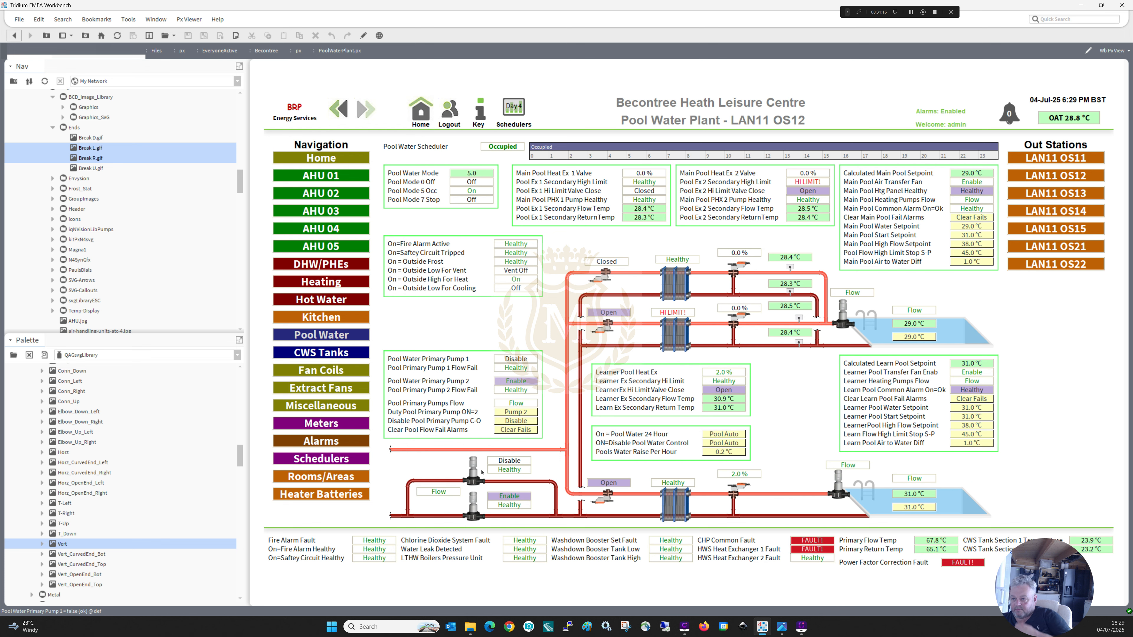
pyautogui.click(318, 353)
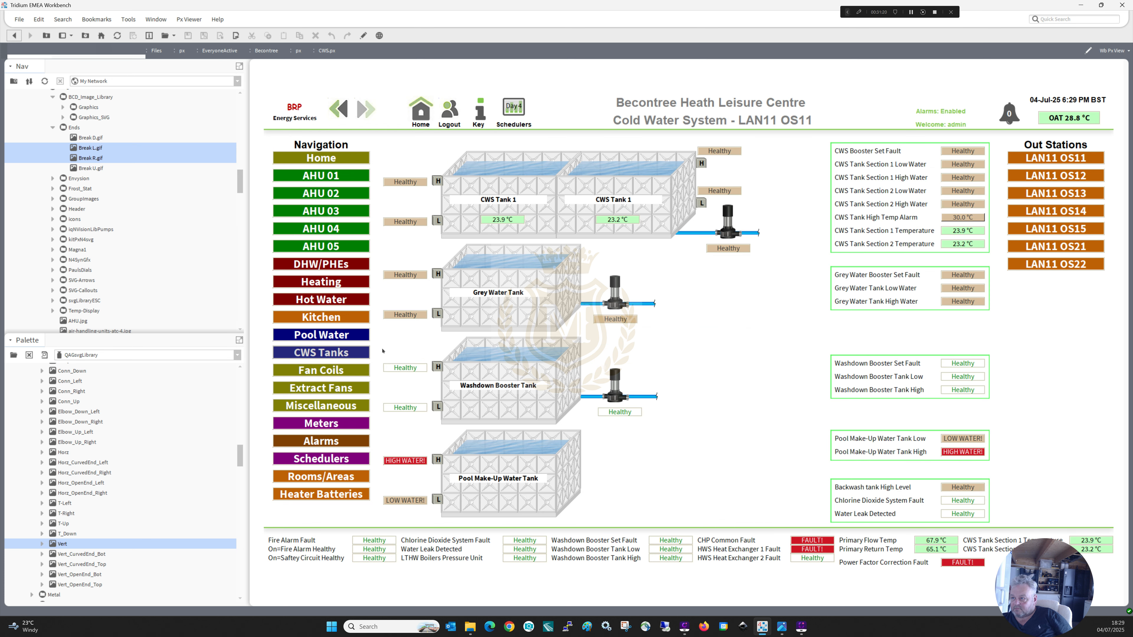
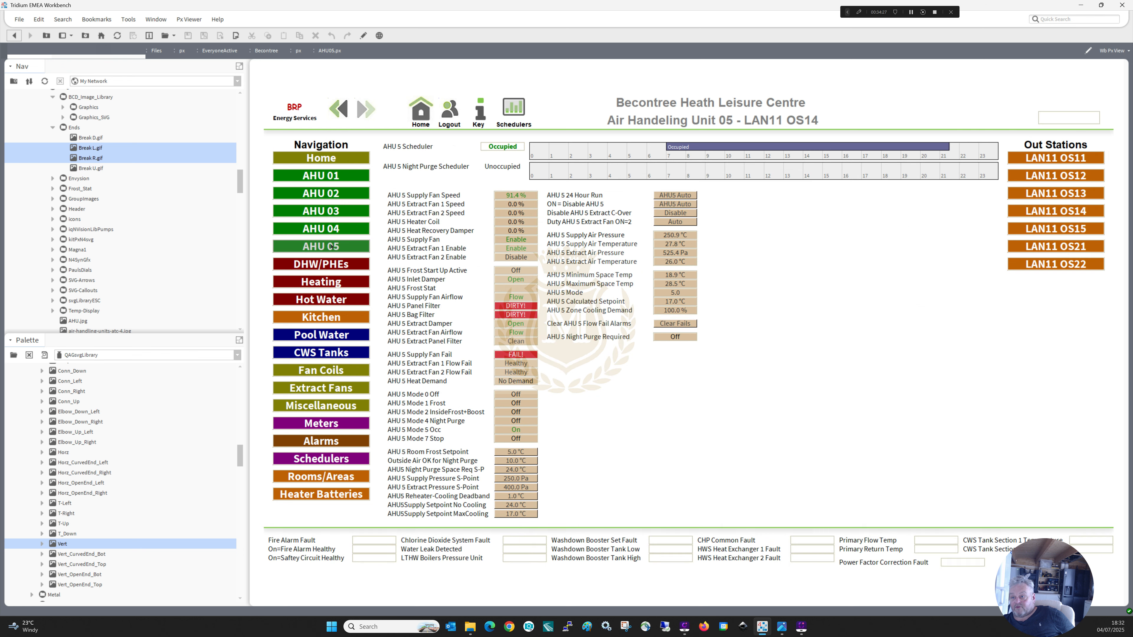
# Look over the DHW Plate Heat Exchangers and Heating Plant graphics, checking the Heating Plant layout in edit mode before returning to the live view.
pyautogui.click(330, 265)
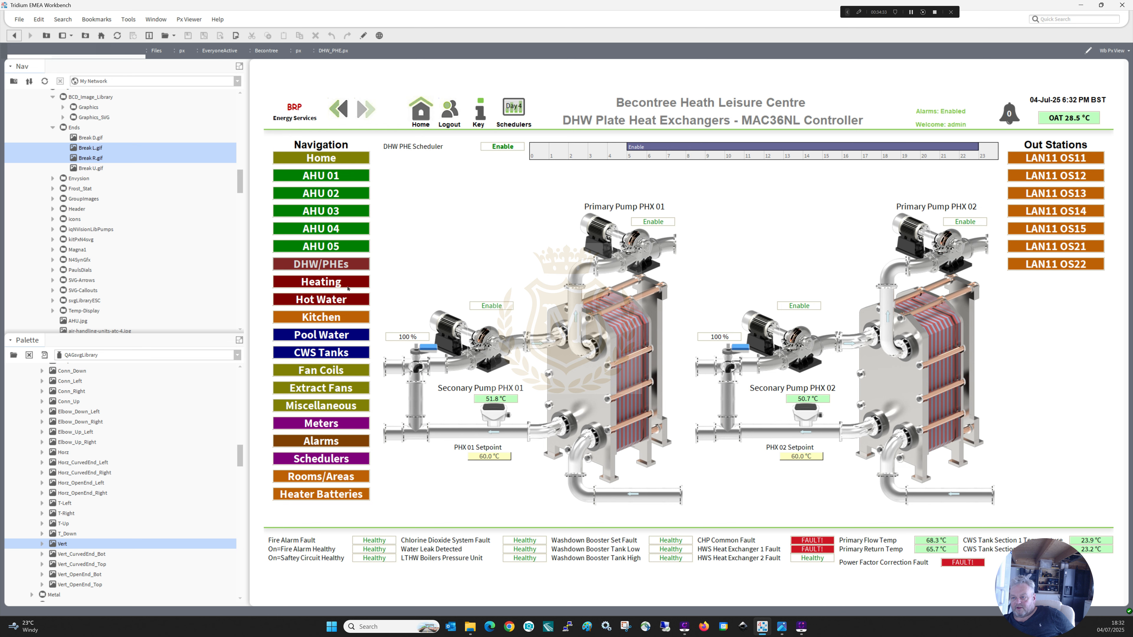
pyautogui.click(322, 281)
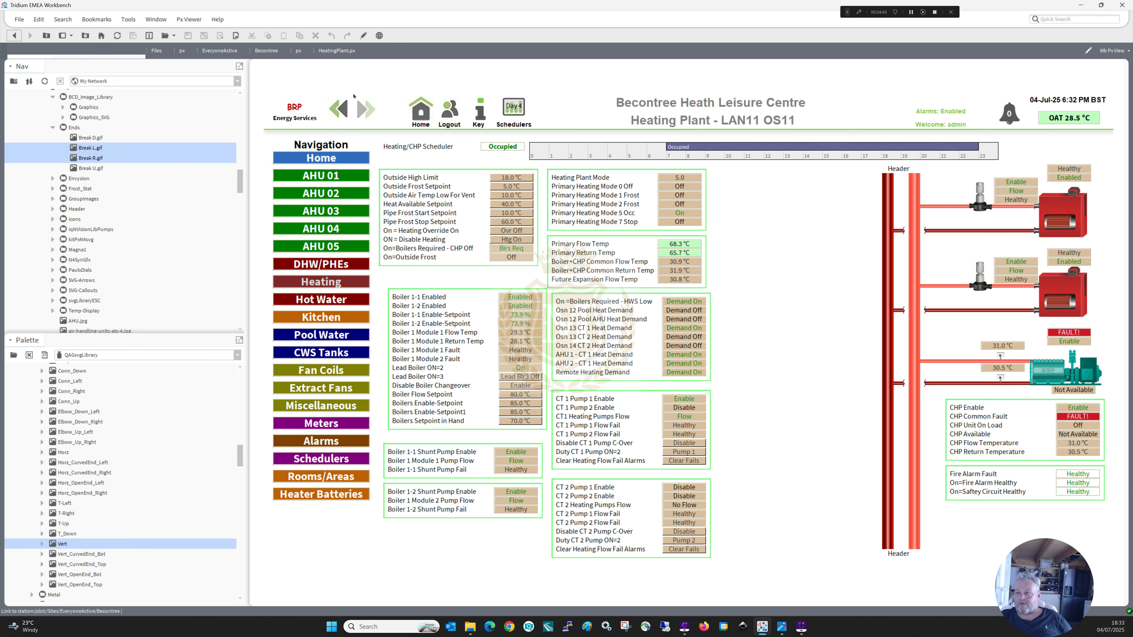
pyautogui.click(363, 36)
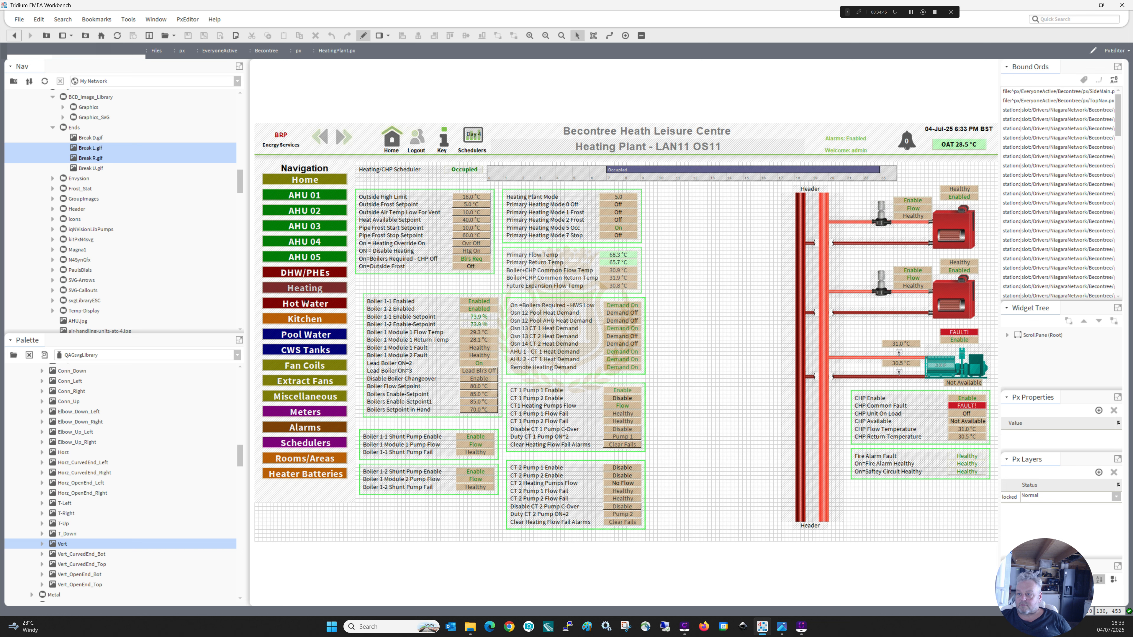
pyautogui.click(305, 288)
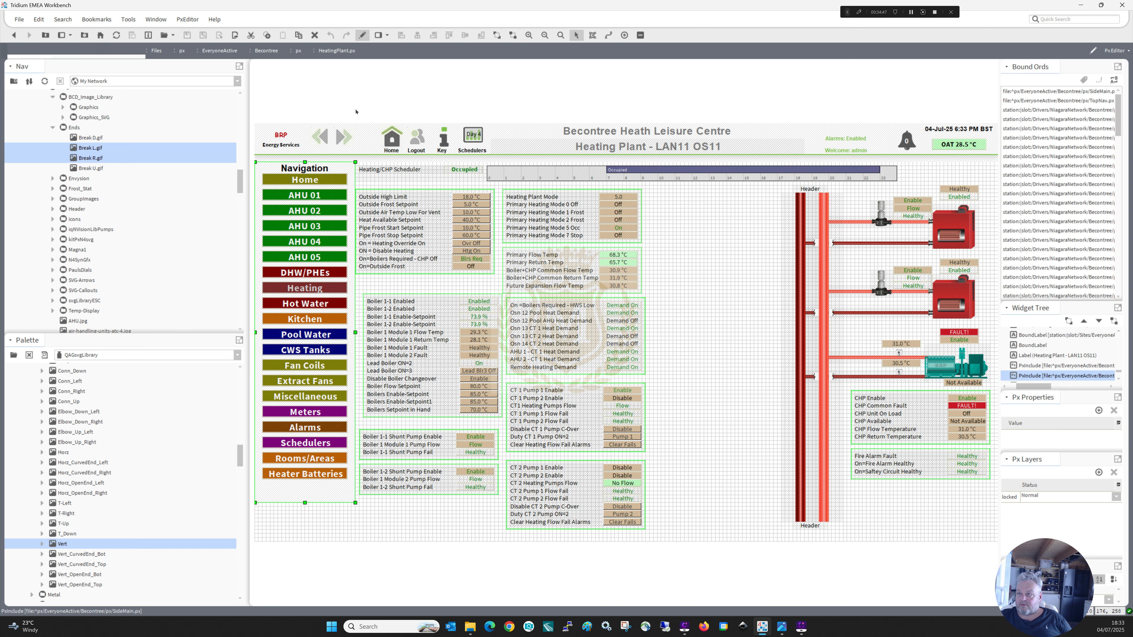
pyautogui.click(362, 35)
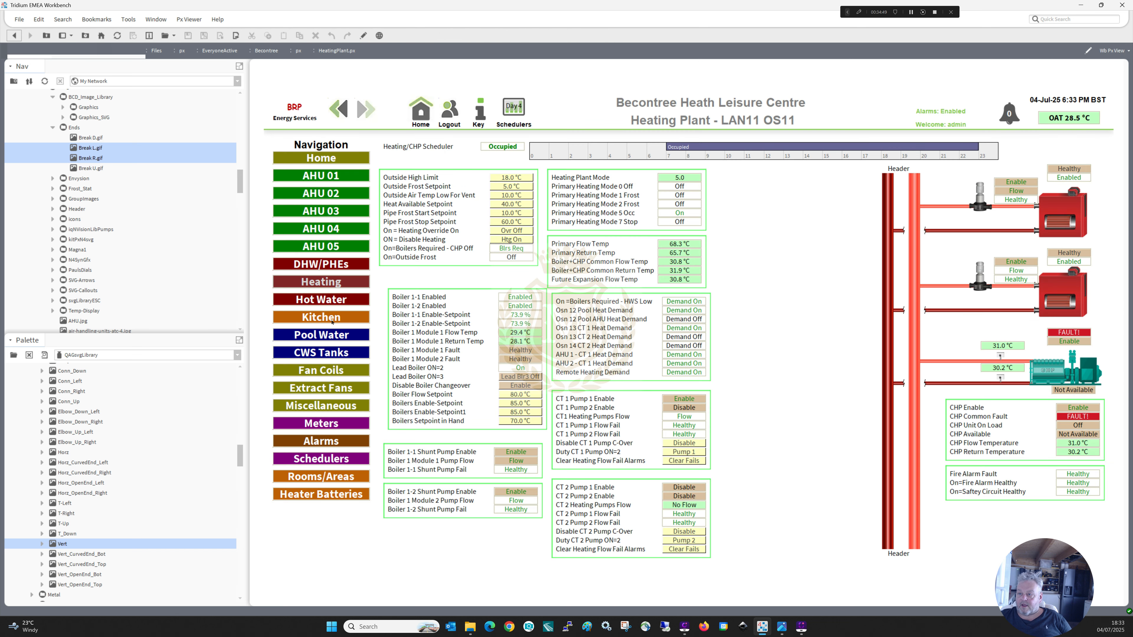
# Open the Domestic Hot Water graphic in edit mode and copy the twin primary pump assembly with its bypass pipework and labels.
pyautogui.click(329, 299)
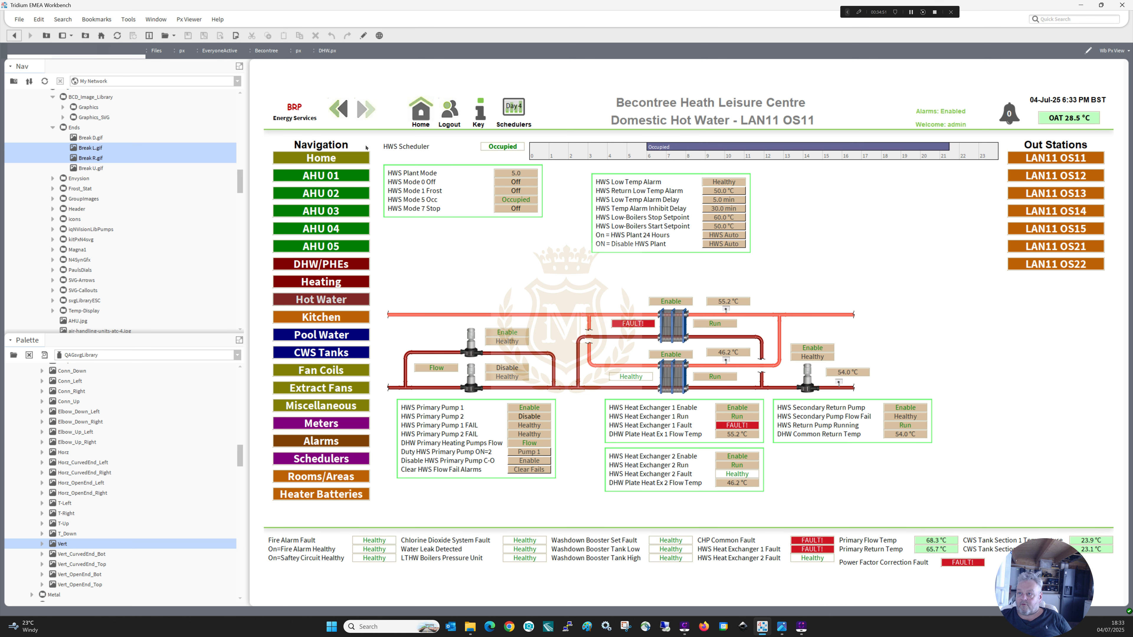
pyautogui.click(363, 35)
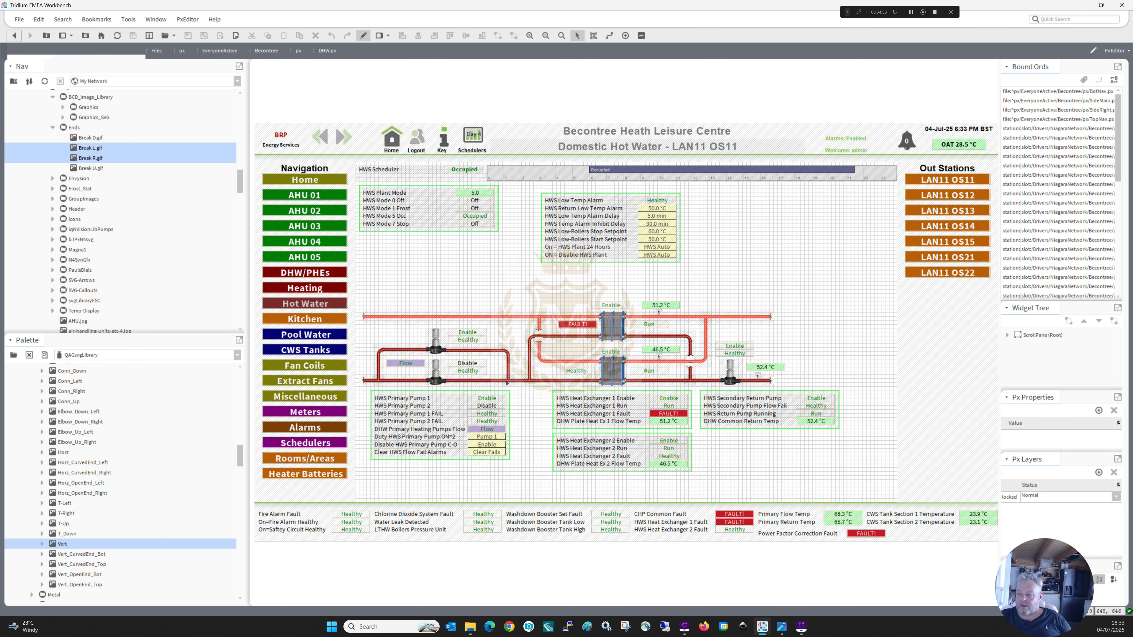
pyautogui.moveTo(522, 398); pyautogui.dragTo(366, 313)
pyautogui.rightClick(421, 349)
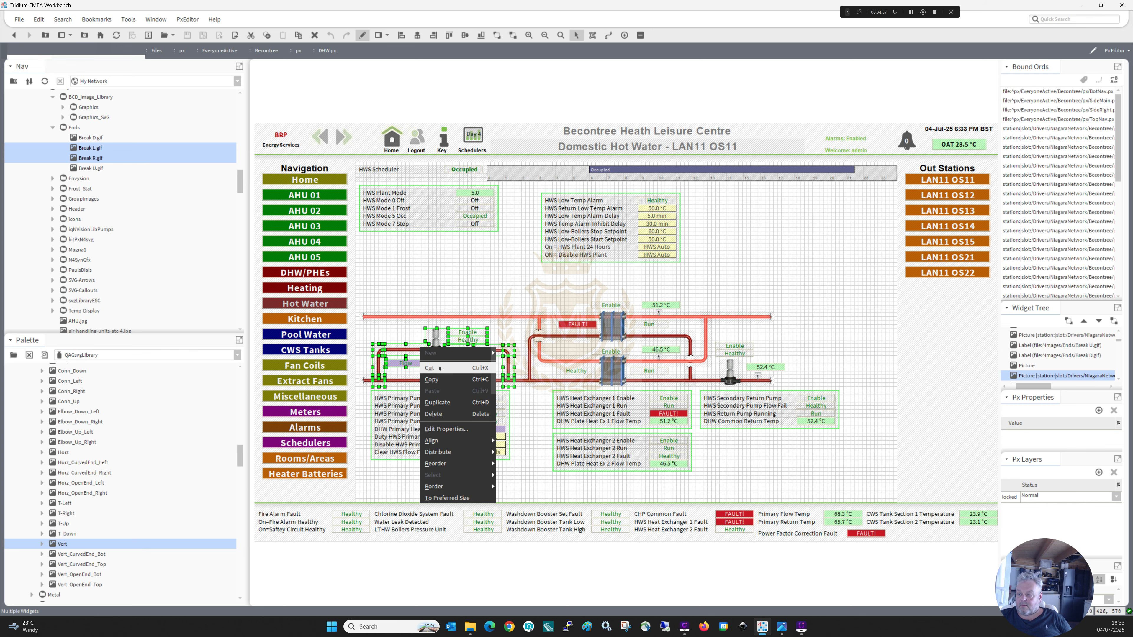
pyautogui.click(441, 379)
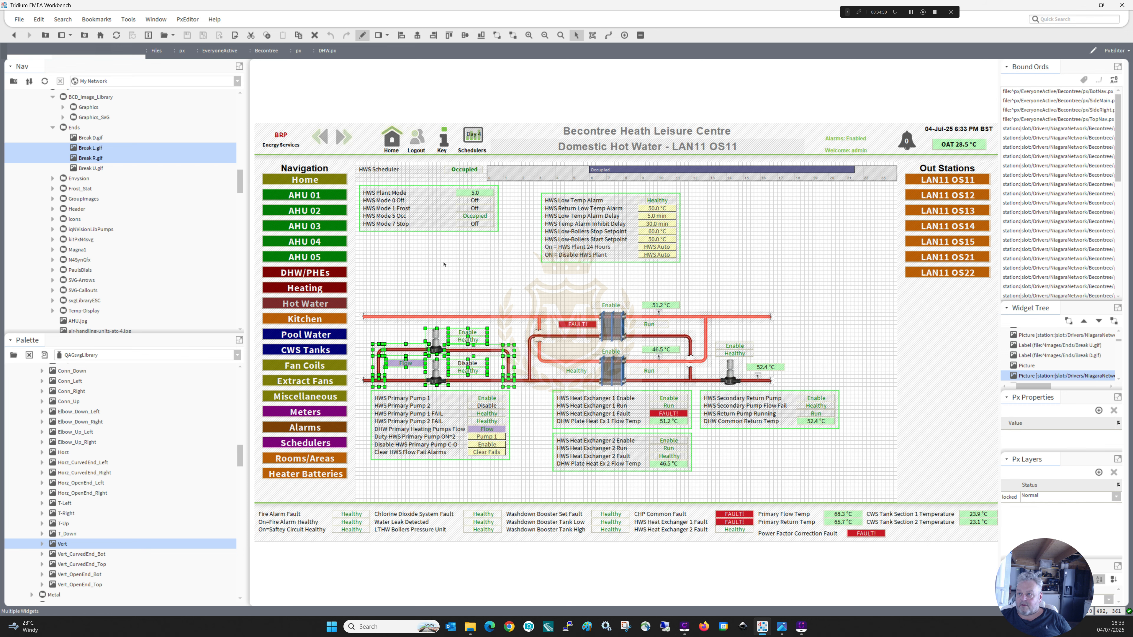
# Paste the copied pump assembly into the Heating Plant graphic in edit mode and place it between the data tables and the headers.
pyautogui.click(363, 35)
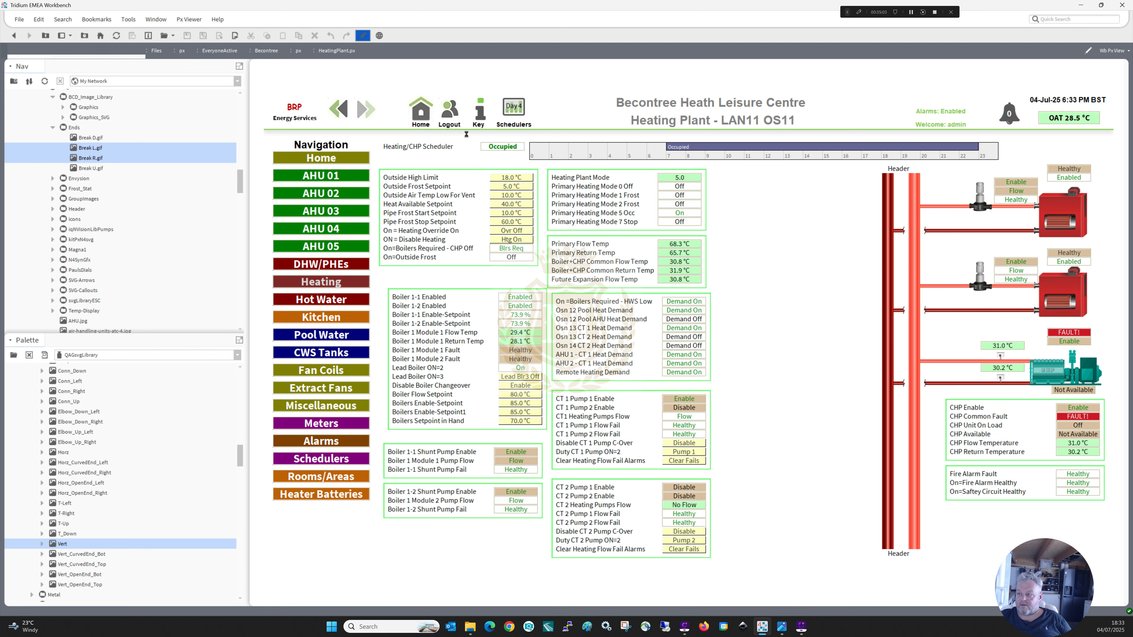
pyautogui.click(363, 35)
pyautogui.rightClick(682, 270)
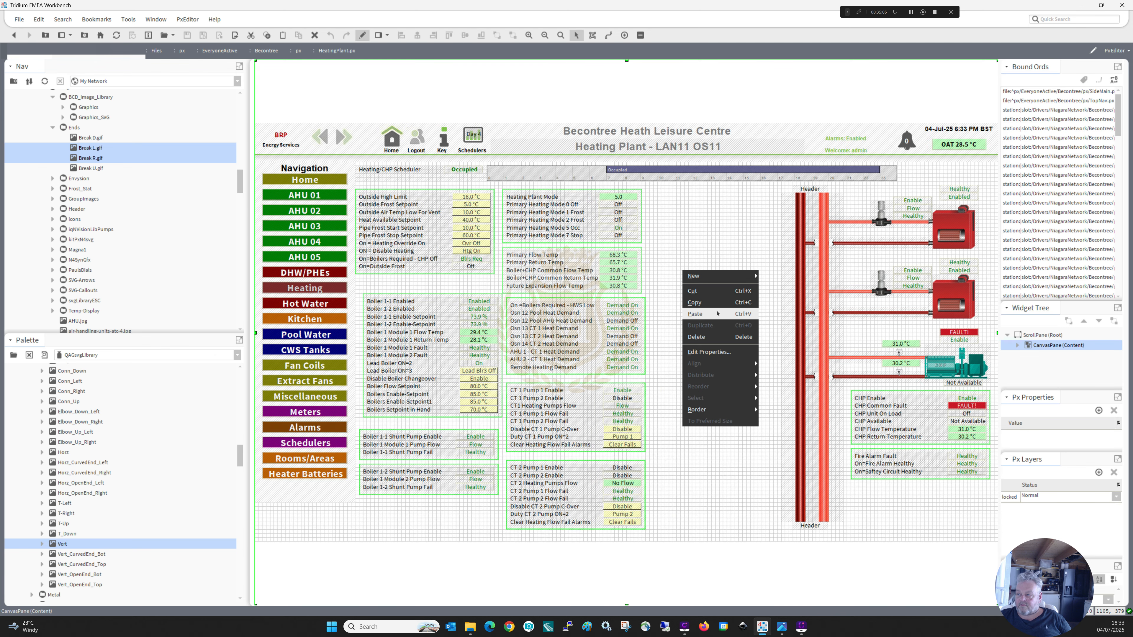
pyautogui.click(714, 313)
pyautogui.moveTo(723, 294); pyautogui.dragTo(689, 223)
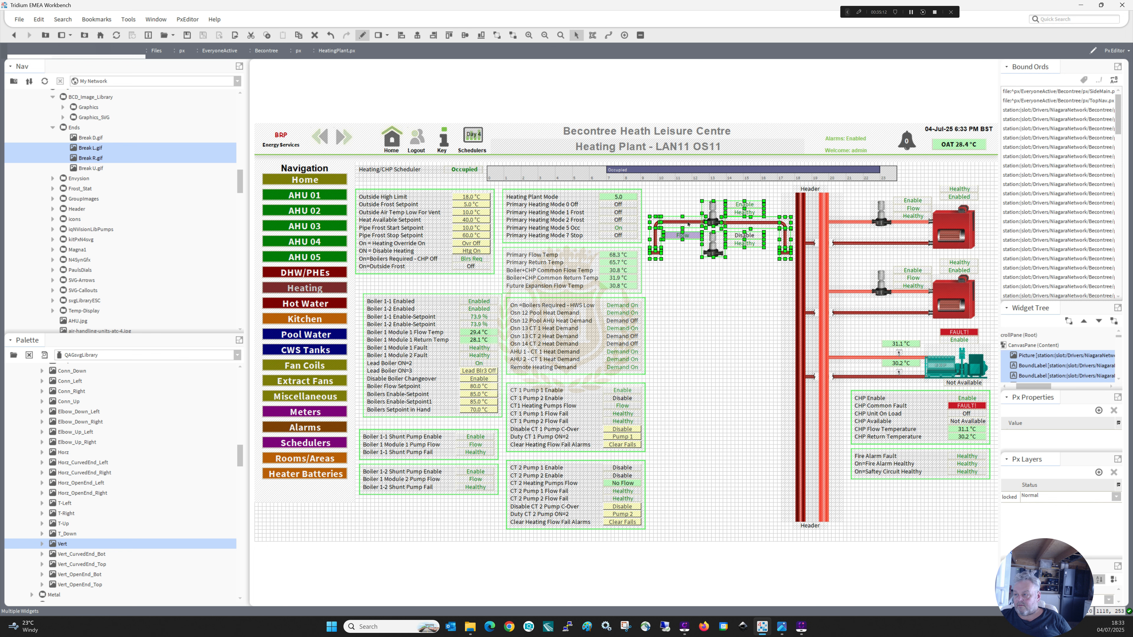
# Duplicate the upper boiler's dark red return pipe, run the copy through the lower pasted pump to the header, and reorder it to the bottom.
pyautogui.click(855, 244)
pyautogui.rightClick(855, 244)
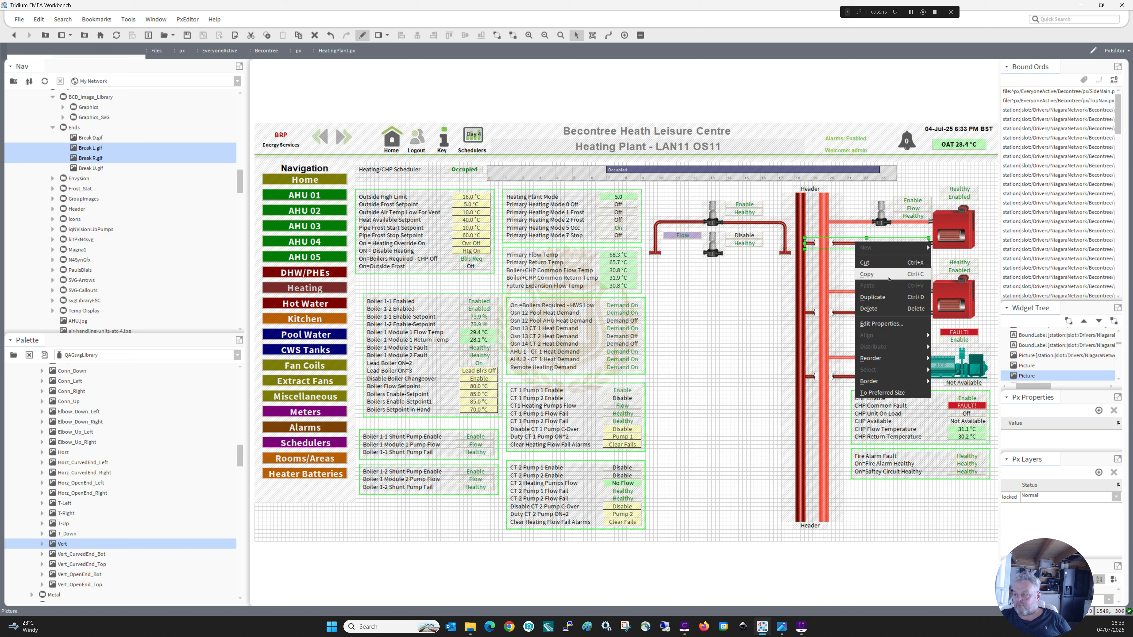
pyautogui.click(874, 297)
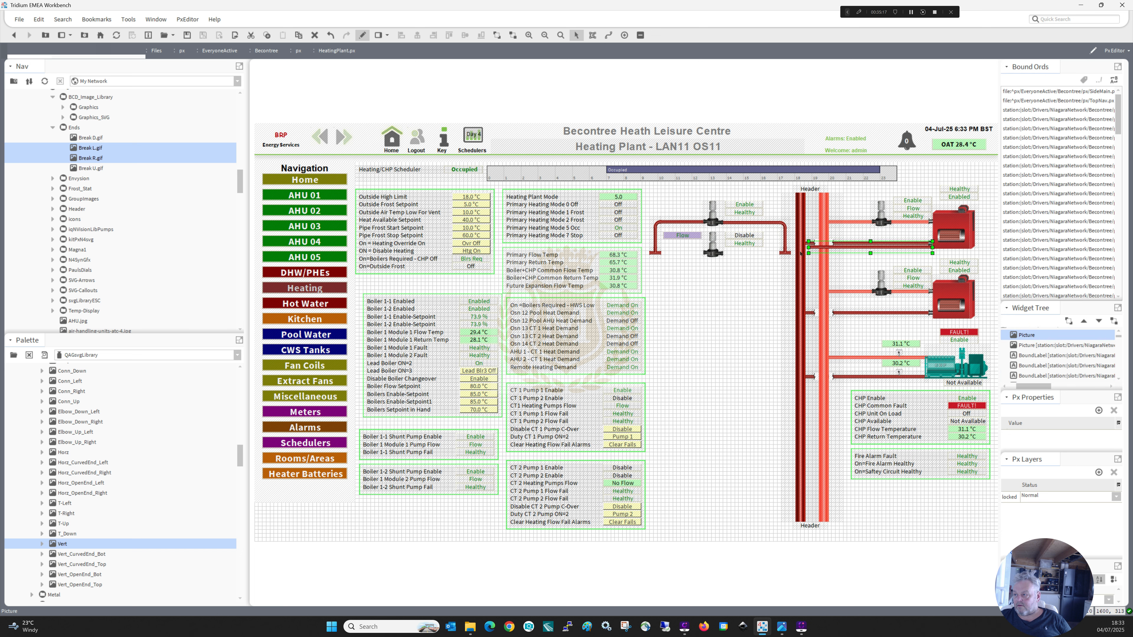
pyautogui.moveTo(875, 243); pyautogui.dragTo(643, 253)
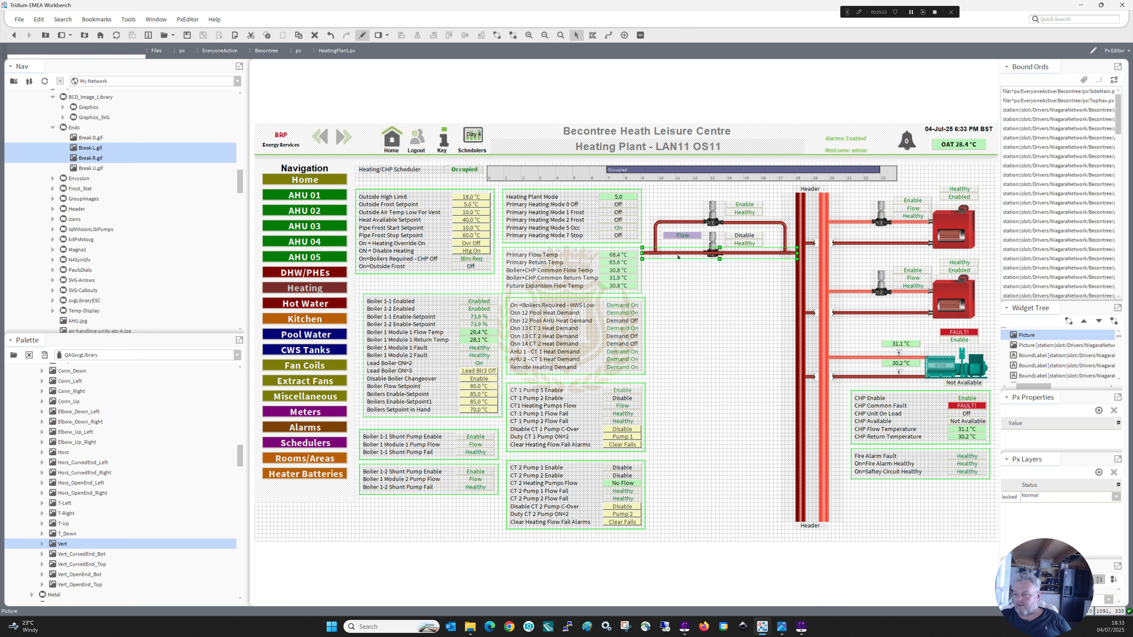
pyautogui.rightClick(677, 257)
pyautogui.moveTo(752, 376)
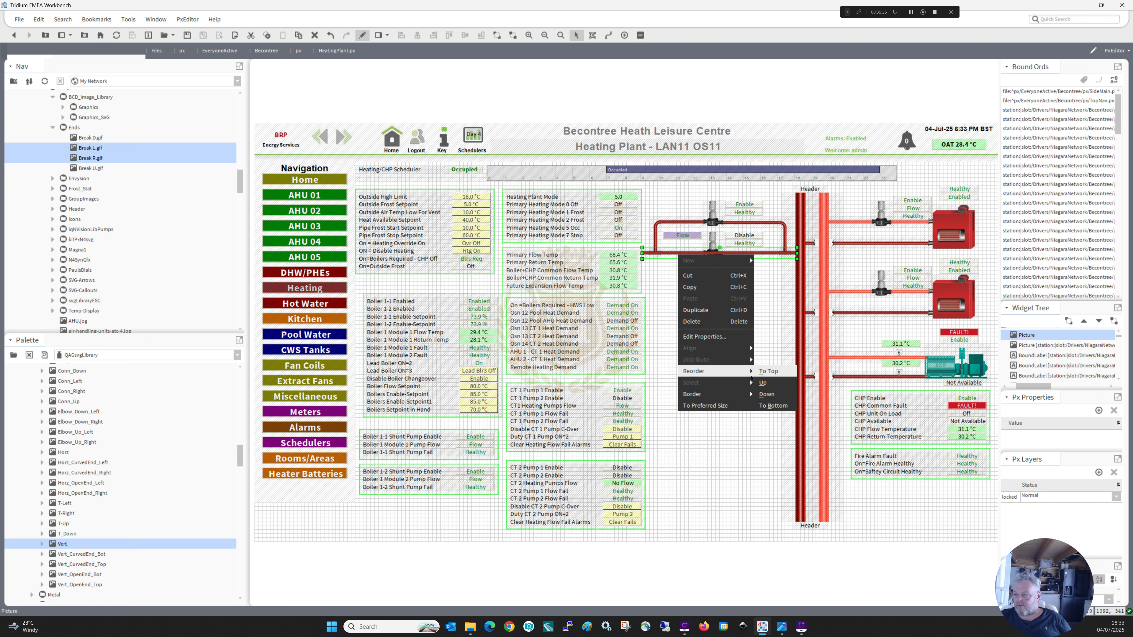
pyautogui.click(774, 405)
# Delete the five copied flow, enable and status labels around the pasted twin pumps.
pyautogui.click(691, 239)
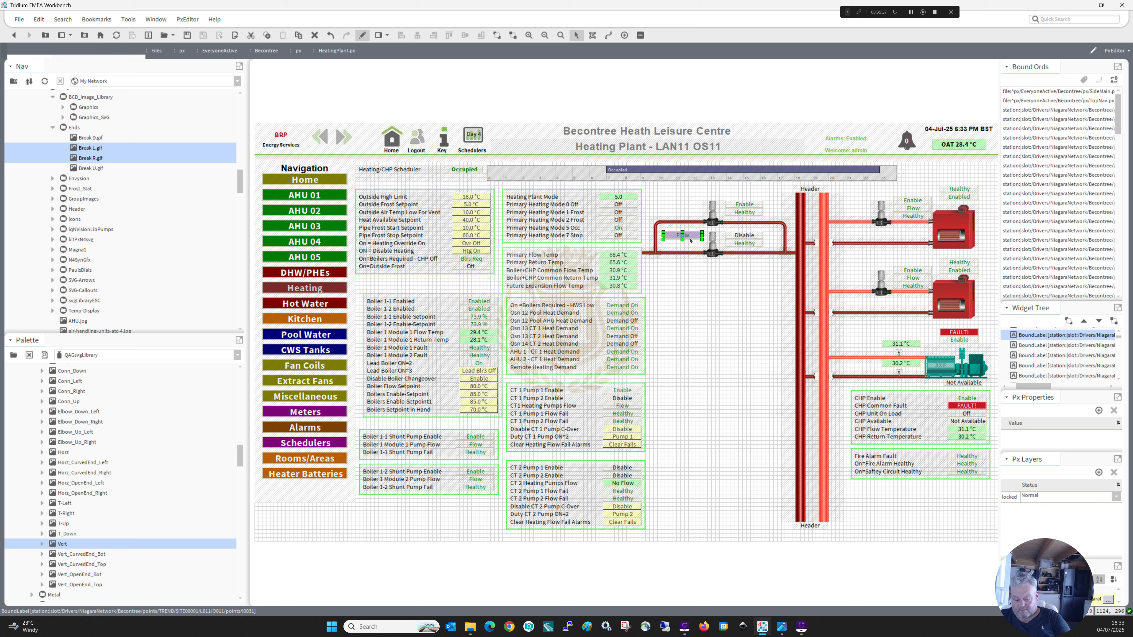
pyautogui.press('Delete')
pyautogui.click(740, 243)
pyautogui.press('Delete')
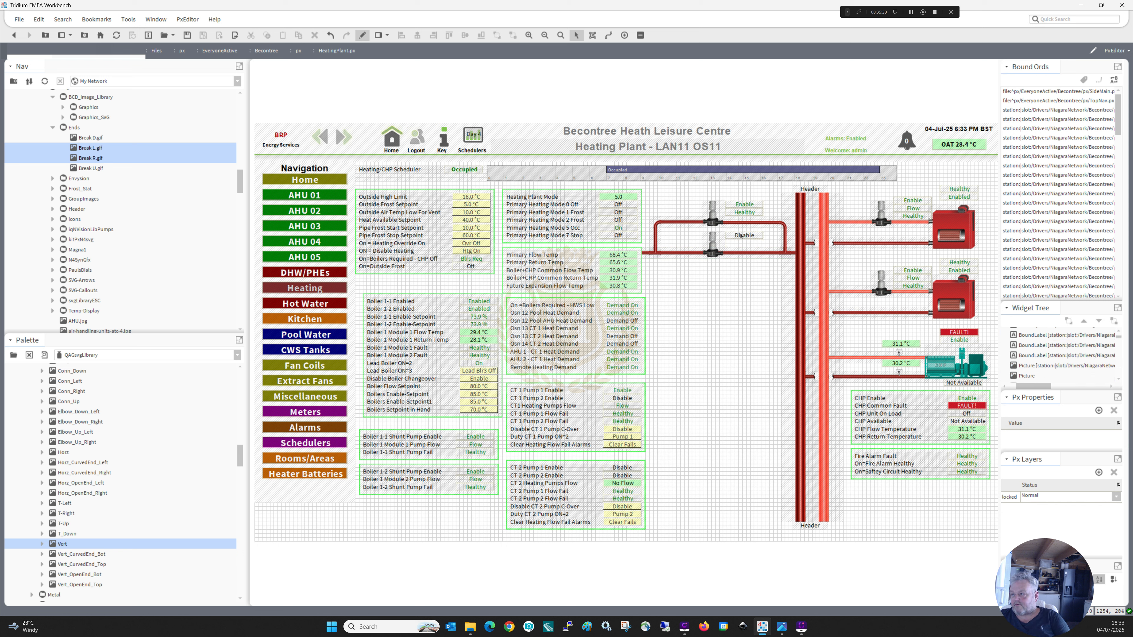
pyautogui.click(741, 236)
pyautogui.press('Delete')
pyautogui.click(740, 213)
pyautogui.press('Delete')
pyautogui.click(739, 205)
pyautogui.press('Delete')
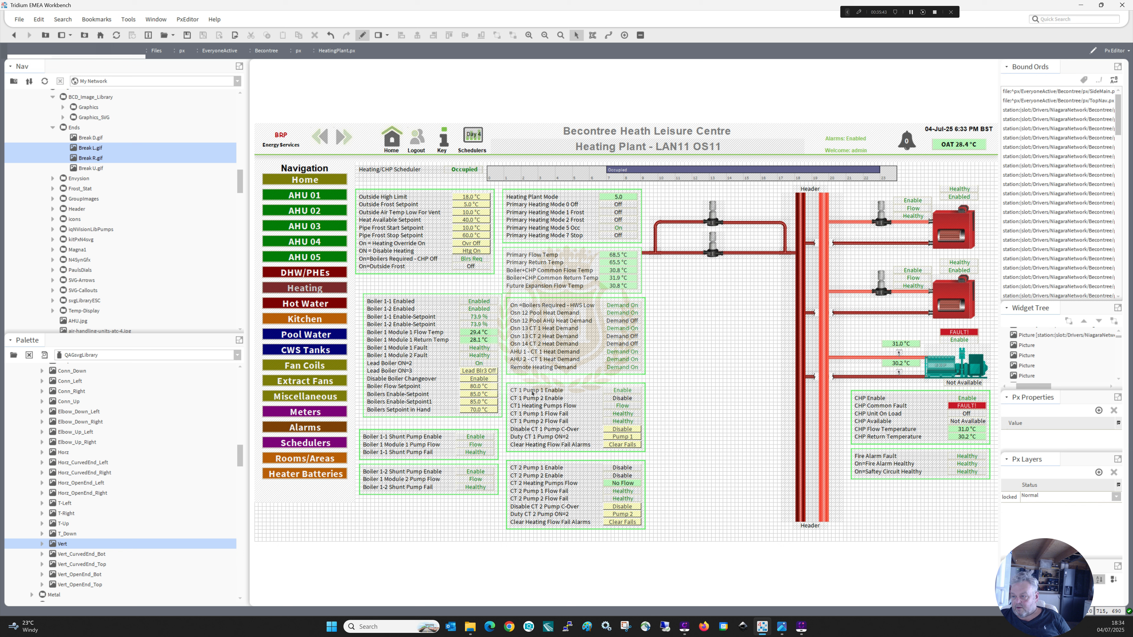
# Duplicate the CT 1 Pump 1 Enable label, change its text to CT1a, shorten it and place it beside the upper pump.
pyautogui.rightClick(532, 392)
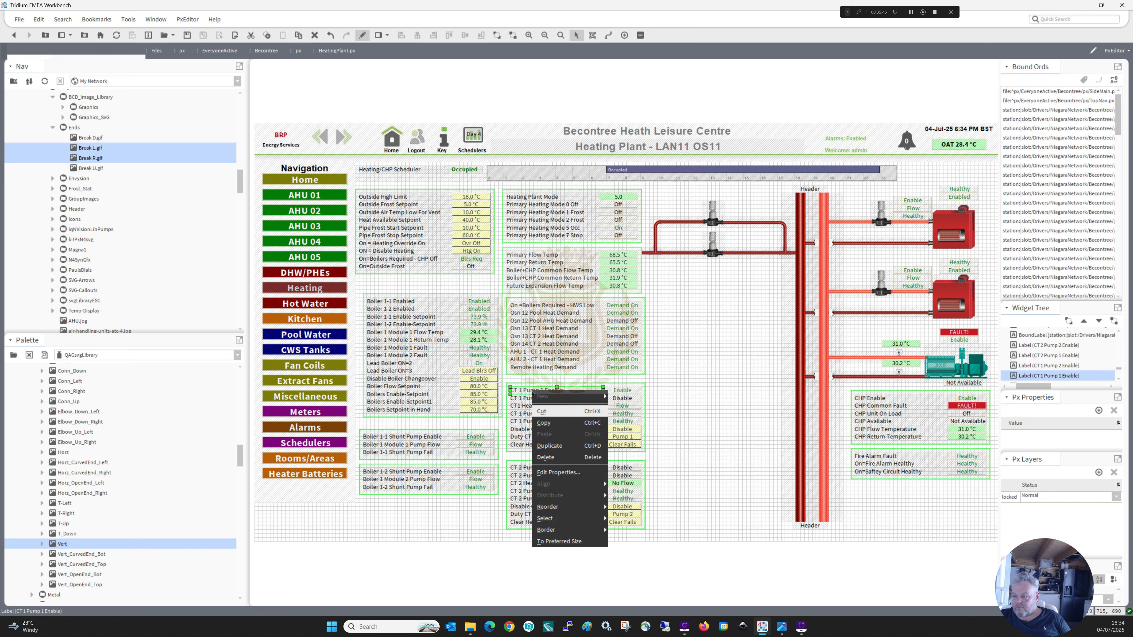
pyautogui.click(535, 407)
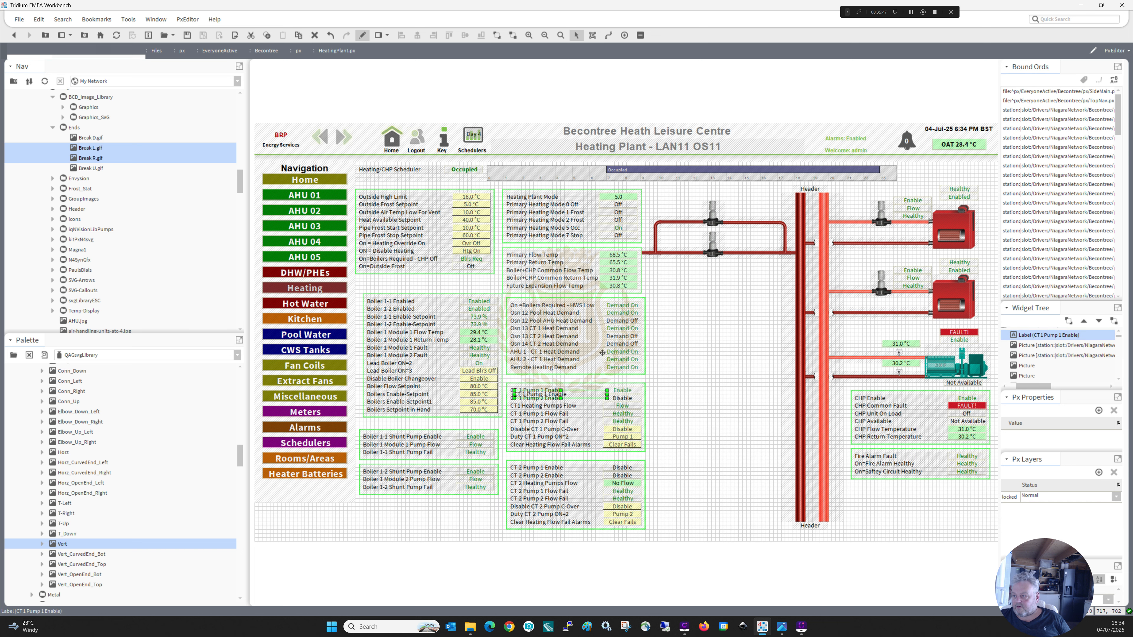
pyautogui.moveTo(602, 353); pyautogui.dragTo(688, 199)
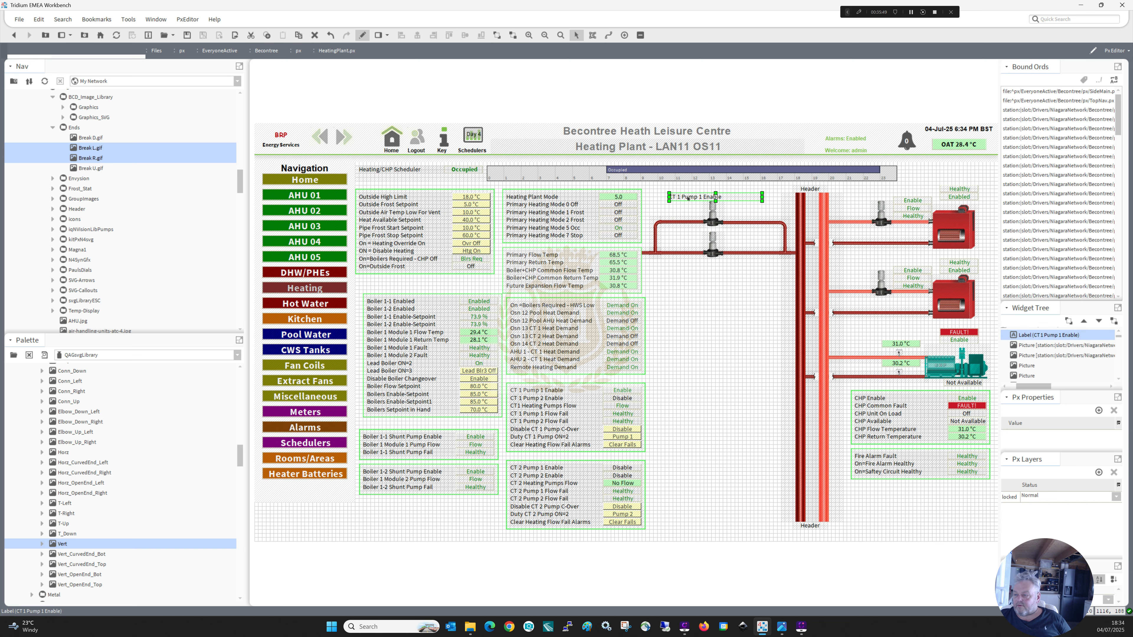
pyautogui.doubleClick(688, 199)
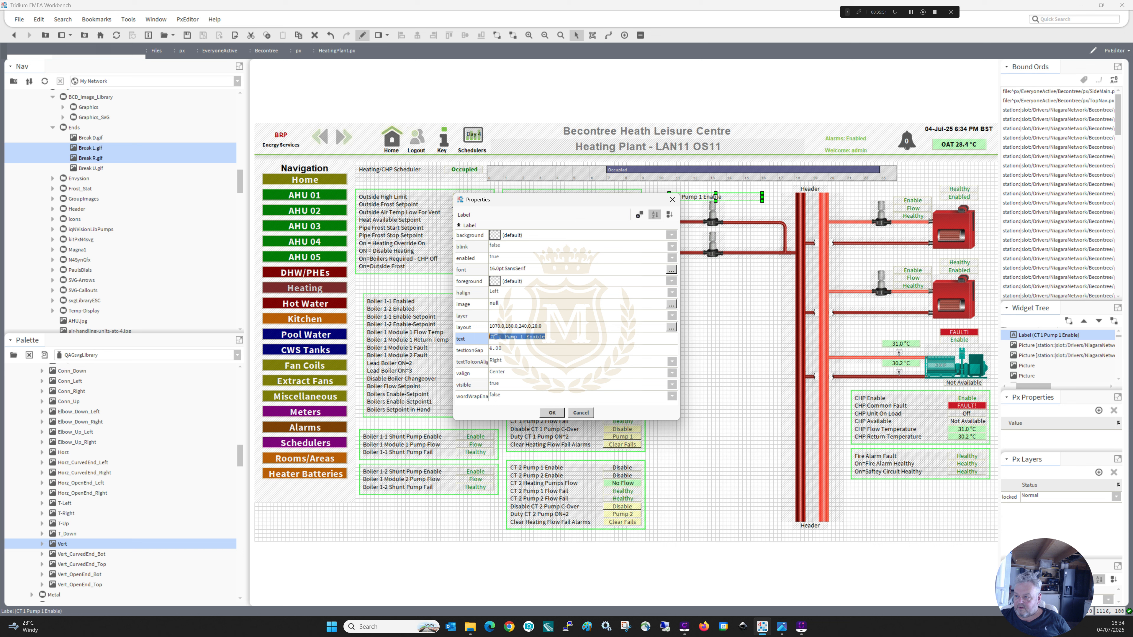
pyautogui.write('CT1')
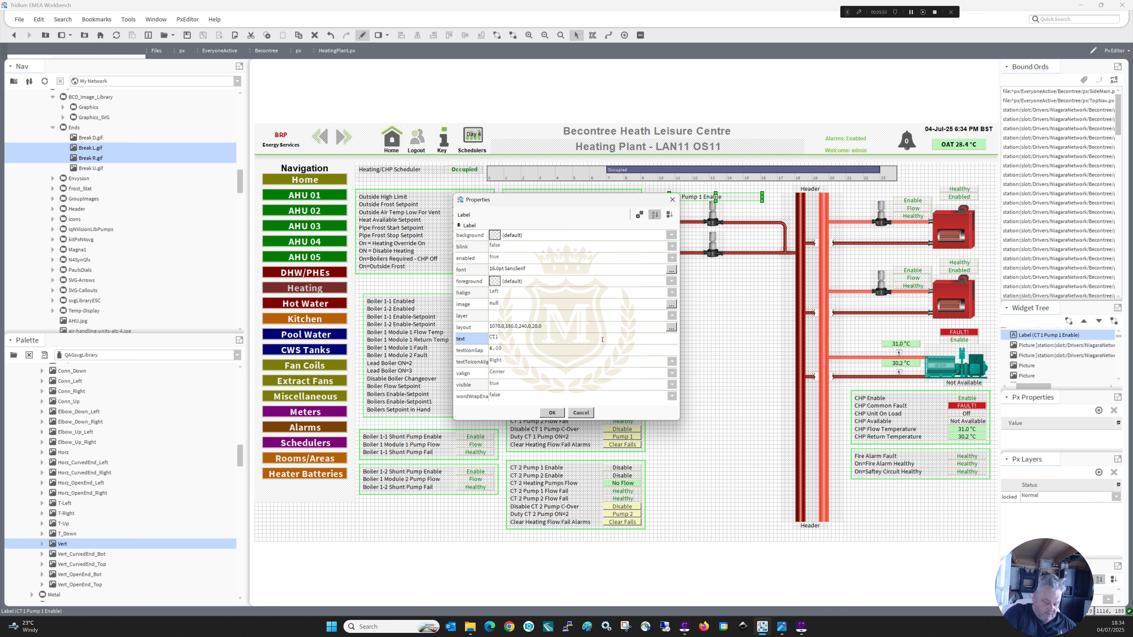
pyautogui.write('a')
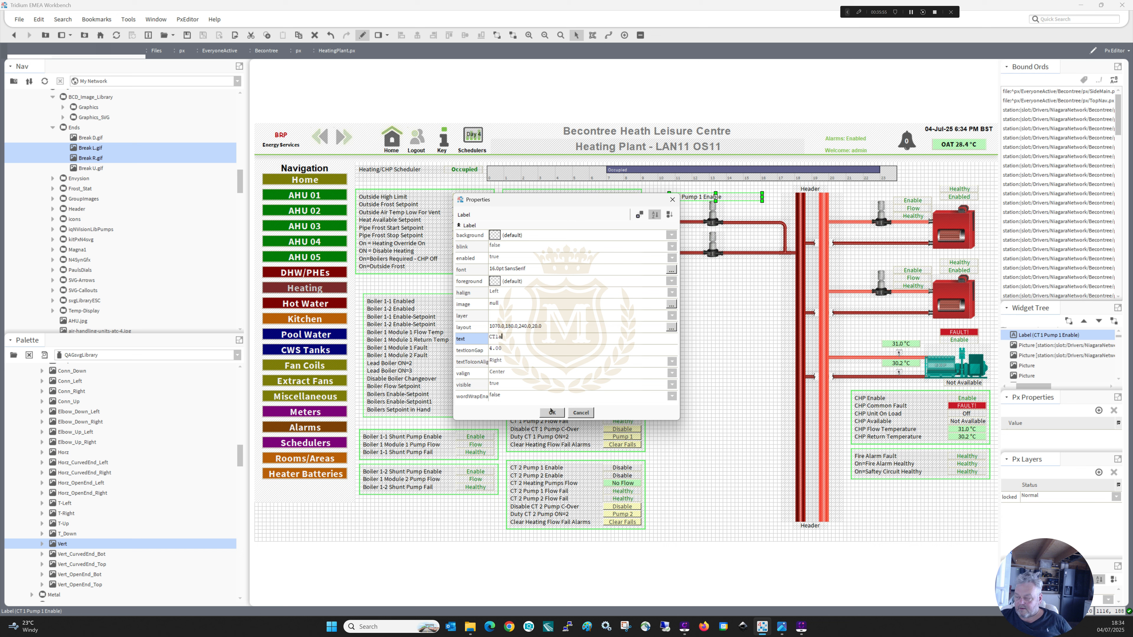
pyautogui.click(552, 411)
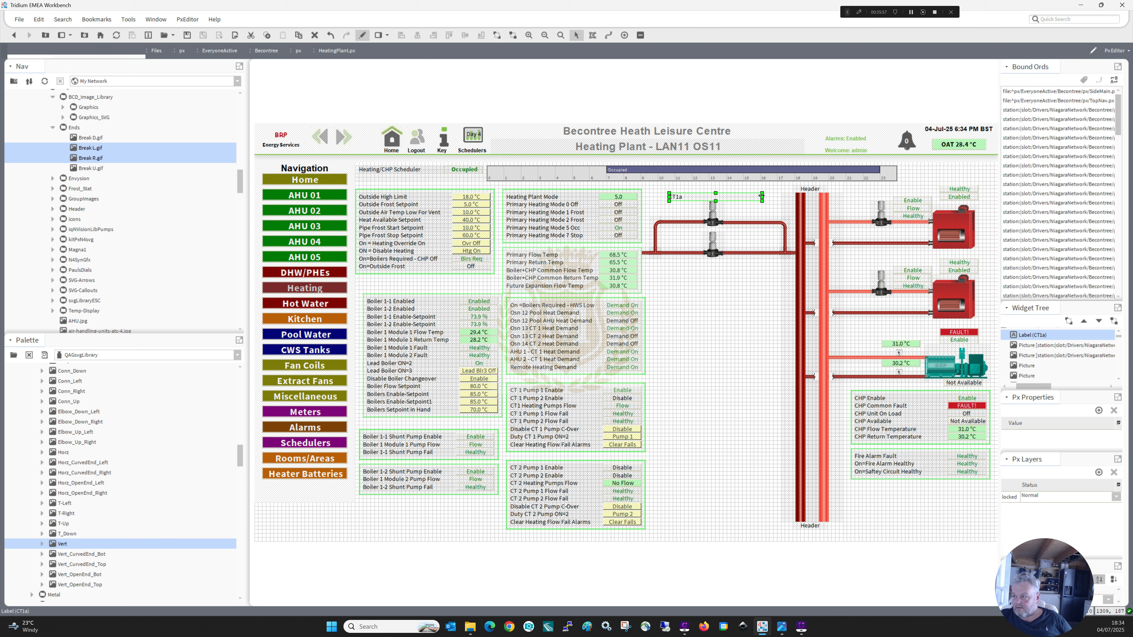
pyautogui.moveTo(762, 197); pyautogui.dragTo(694, 206)
# Duplicate the CT1a label and place the copy beside the lower pump.
pyautogui.rightClick(691, 205)
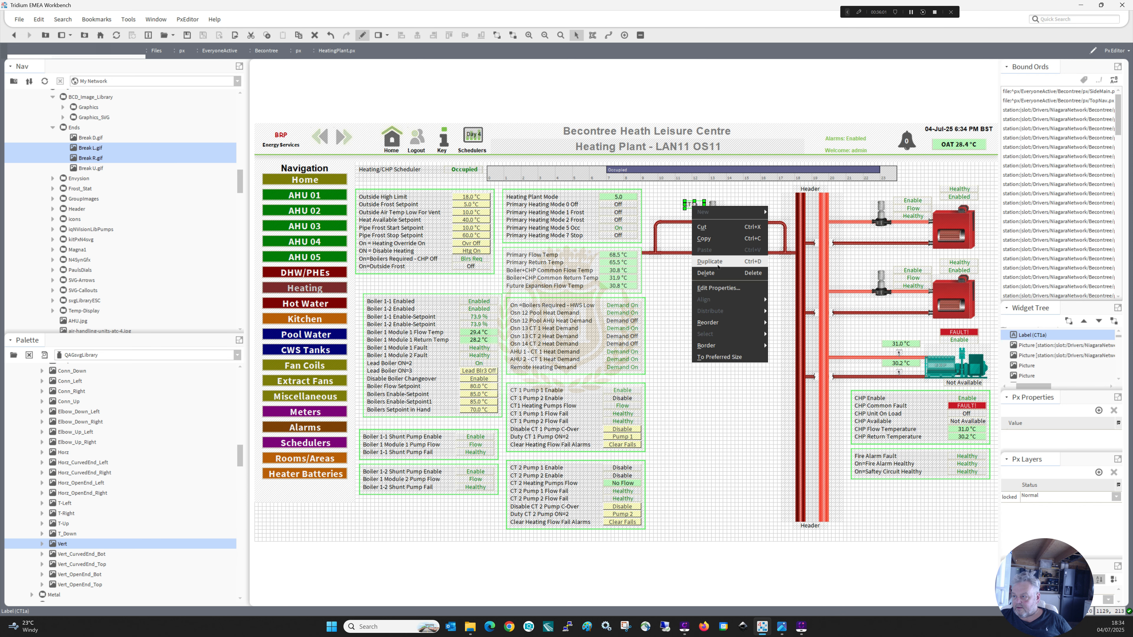
pyautogui.click(717, 263)
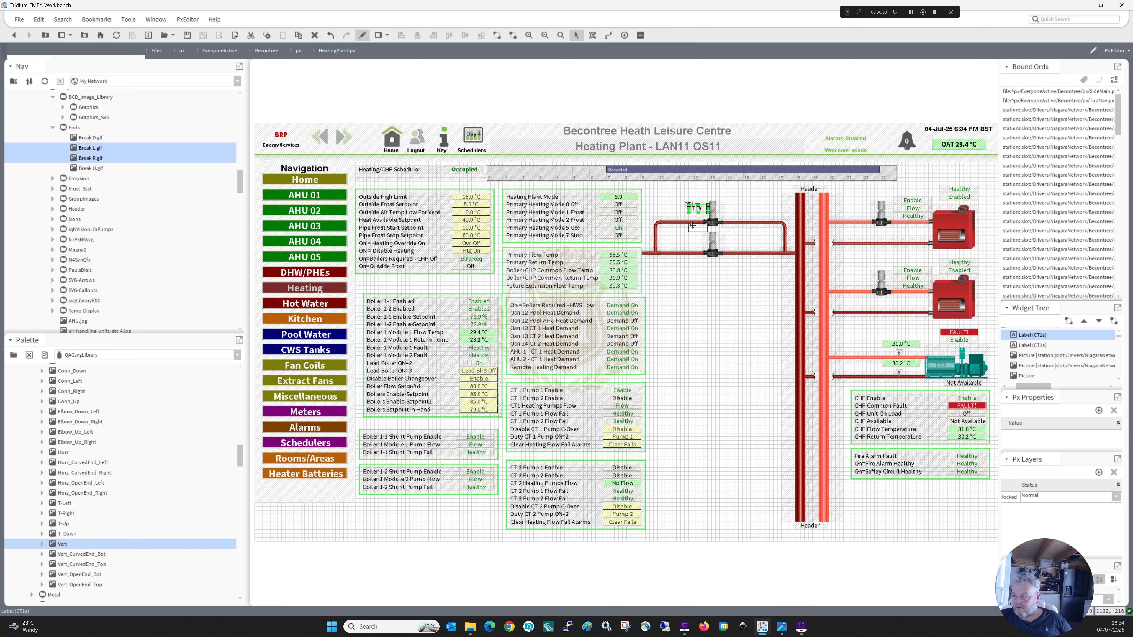
pyautogui.moveTo(696, 208); pyautogui.dragTo(688, 235)
pyautogui.click(747, 249)
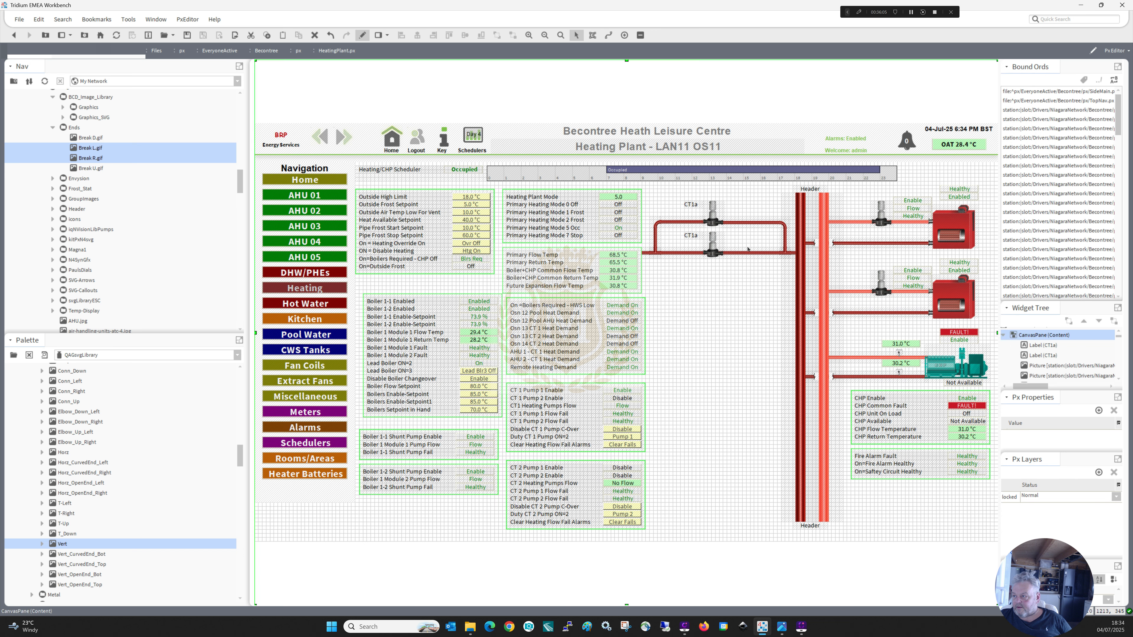
# Duplicate the whole twin pump assembly with its pipes and labels, and place the copy directly below the original against the header.
pyautogui.doubleClick(641, 186)
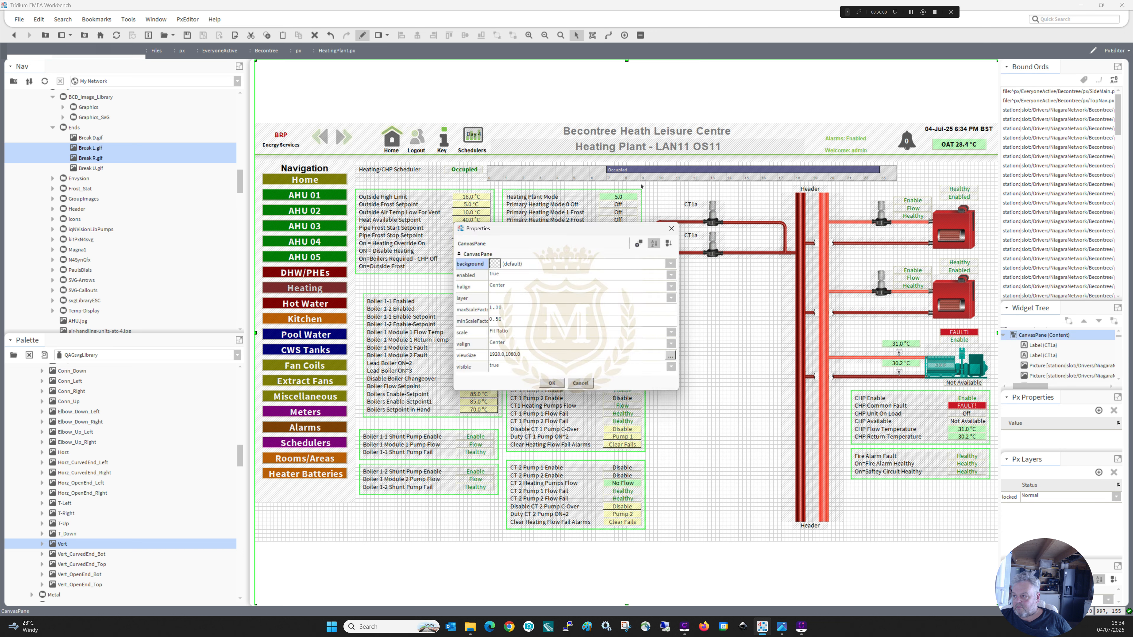
pyautogui.click(552, 384)
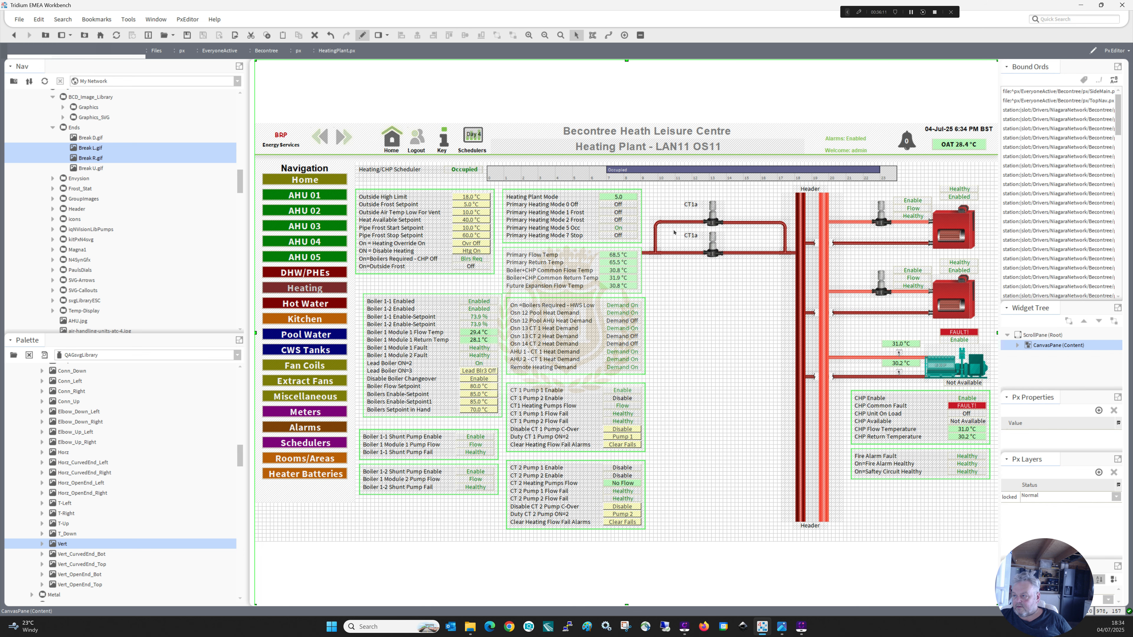
pyautogui.moveTo(634, 184); pyautogui.dragTo(797, 278)
pyautogui.rightClick(714, 252)
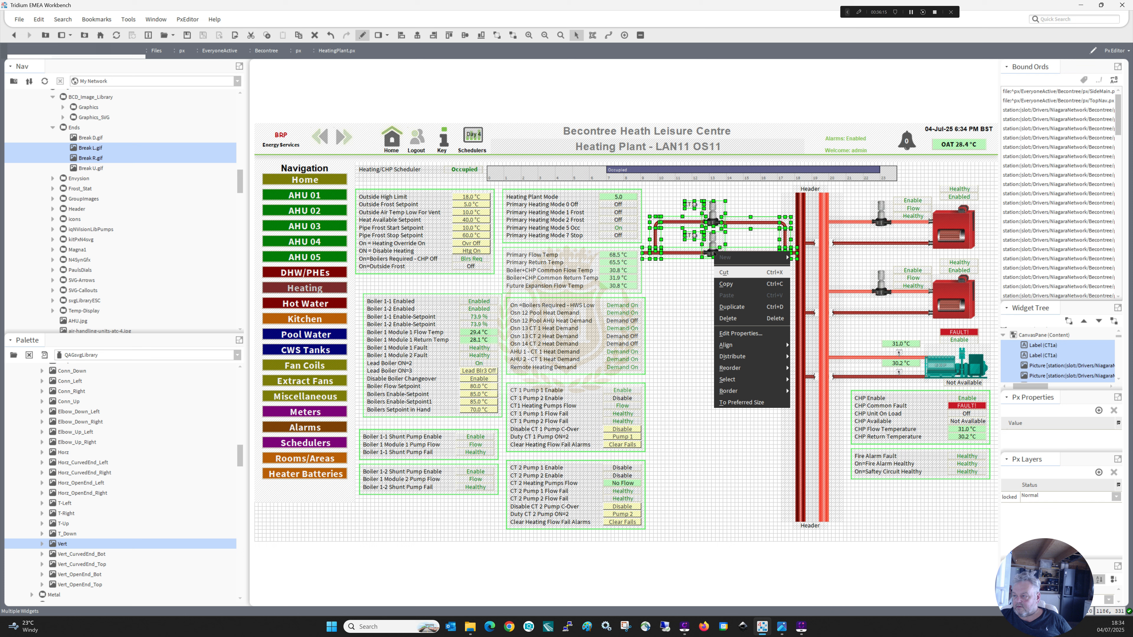
pyautogui.click(727, 307)
pyautogui.moveTo(715, 244); pyautogui.dragTo(709, 313)
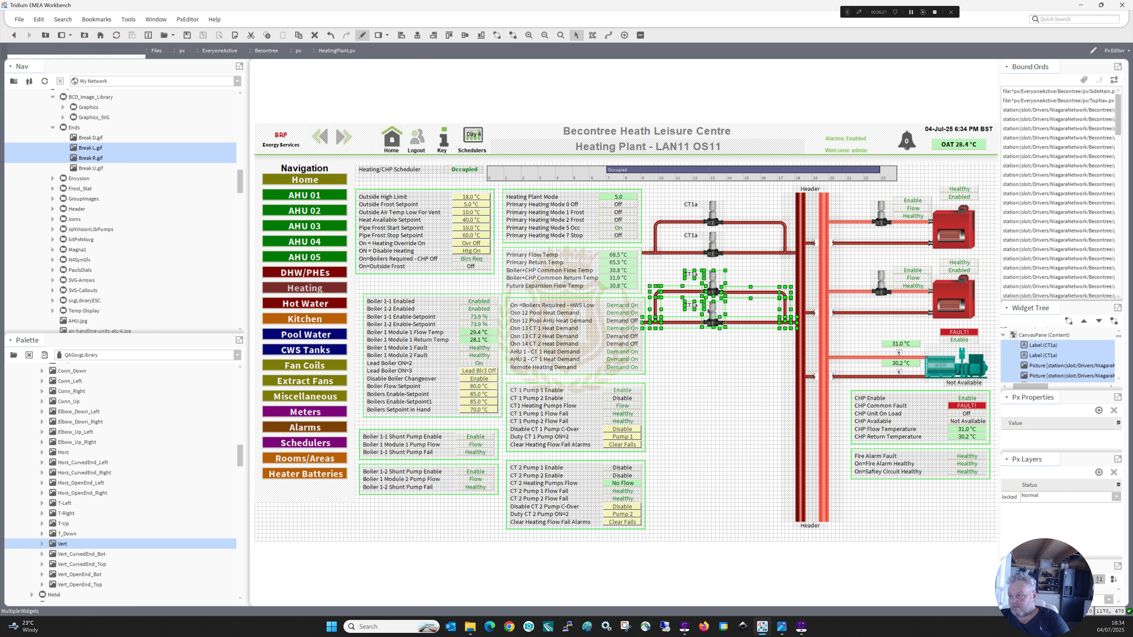
# Change the label texts beside the lower assembly's two pumps to CT2a for the upper pump and CT2b for the lower.
pyautogui.click(685, 268)
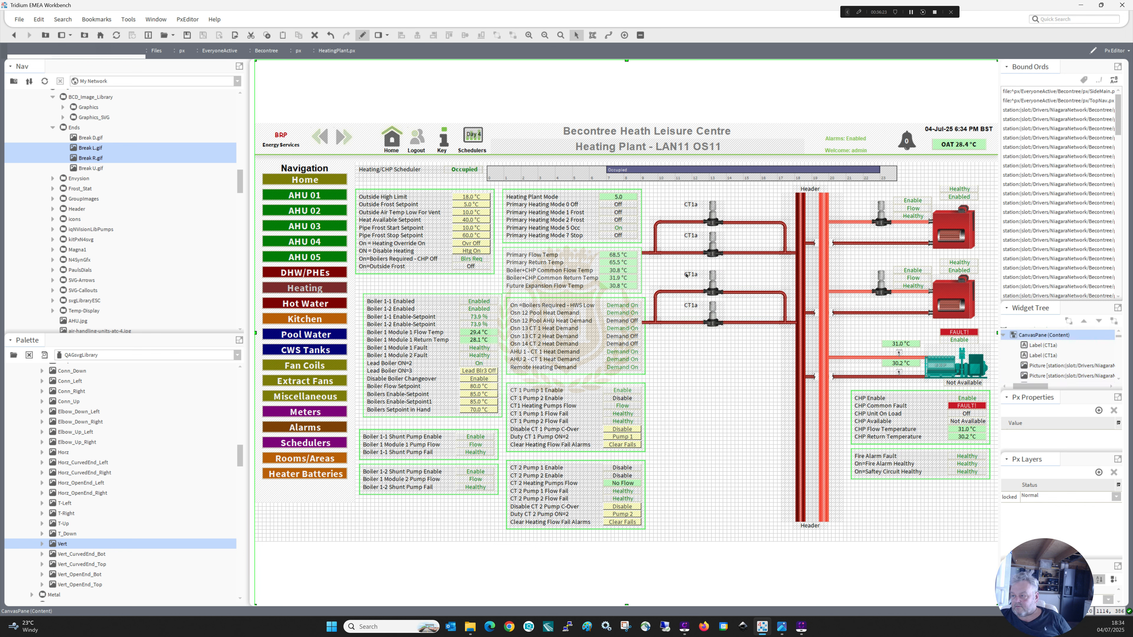
pyautogui.doubleClick(686, 275)
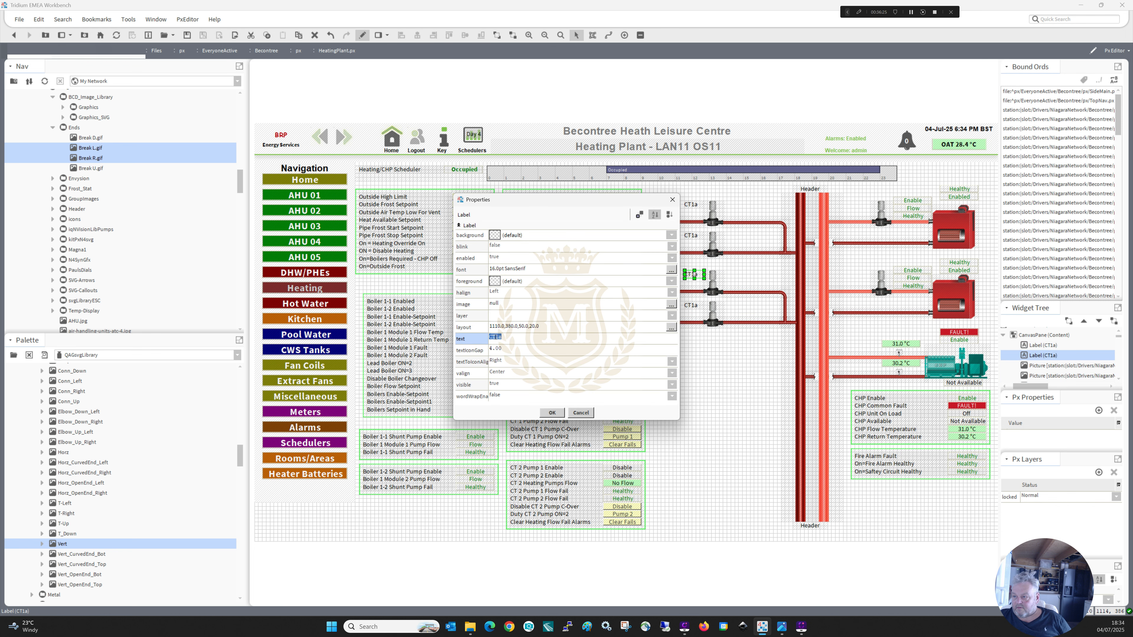
pyautogui.moveTo(496, 337); pyautogui.dragTo(498, 337)
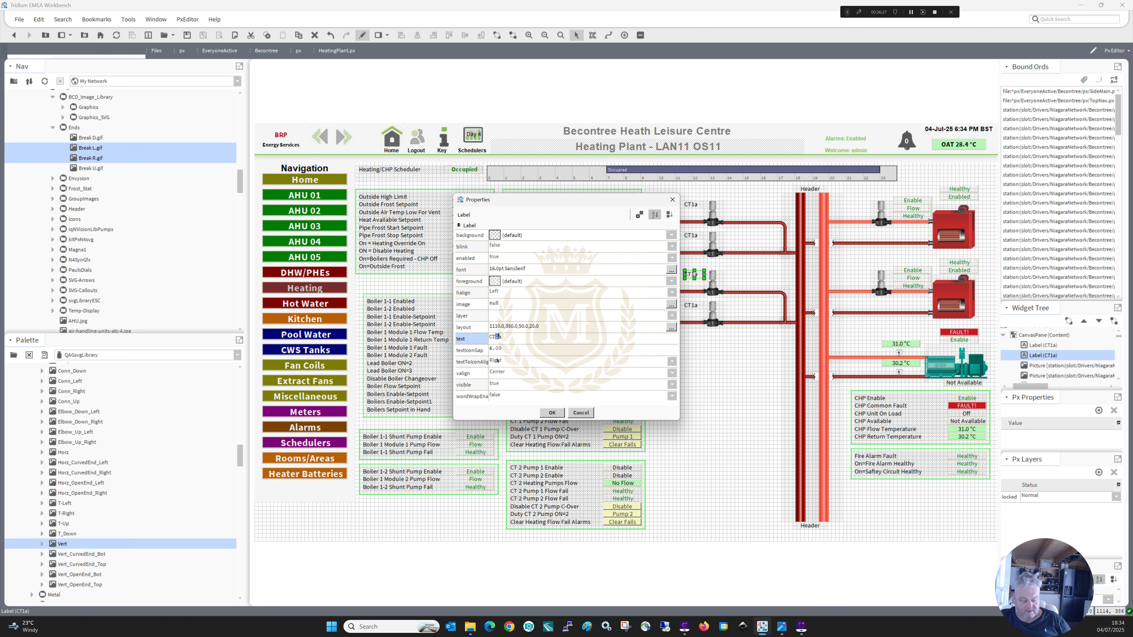
pyautogui.write('2')
pyautogui.click(552, 413)
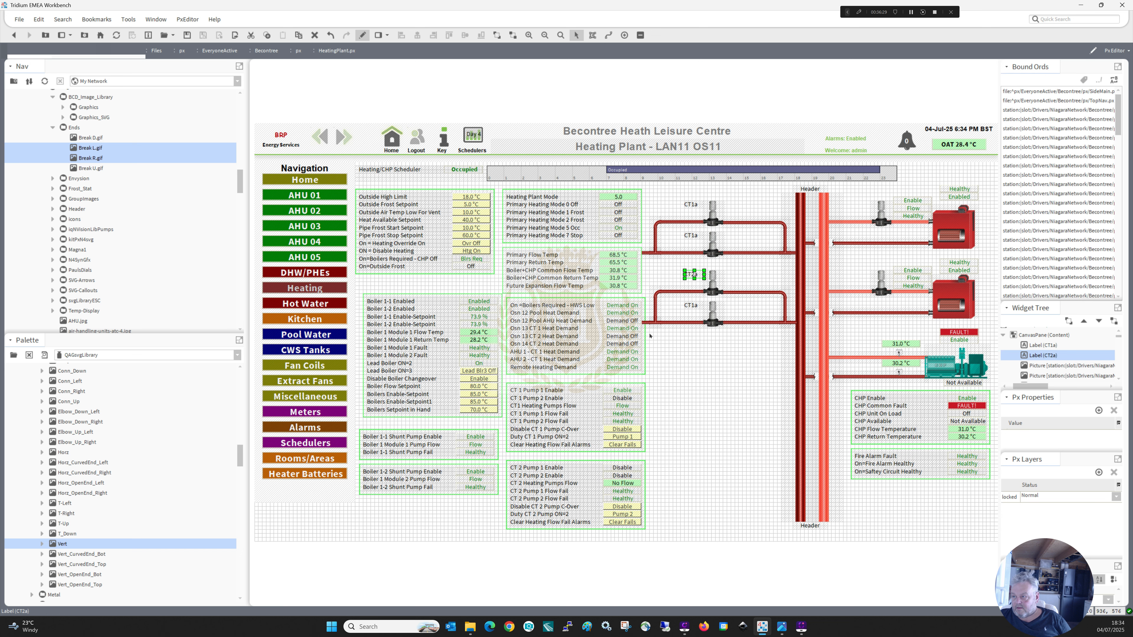
pyautogui.doubleClick(694, 306)
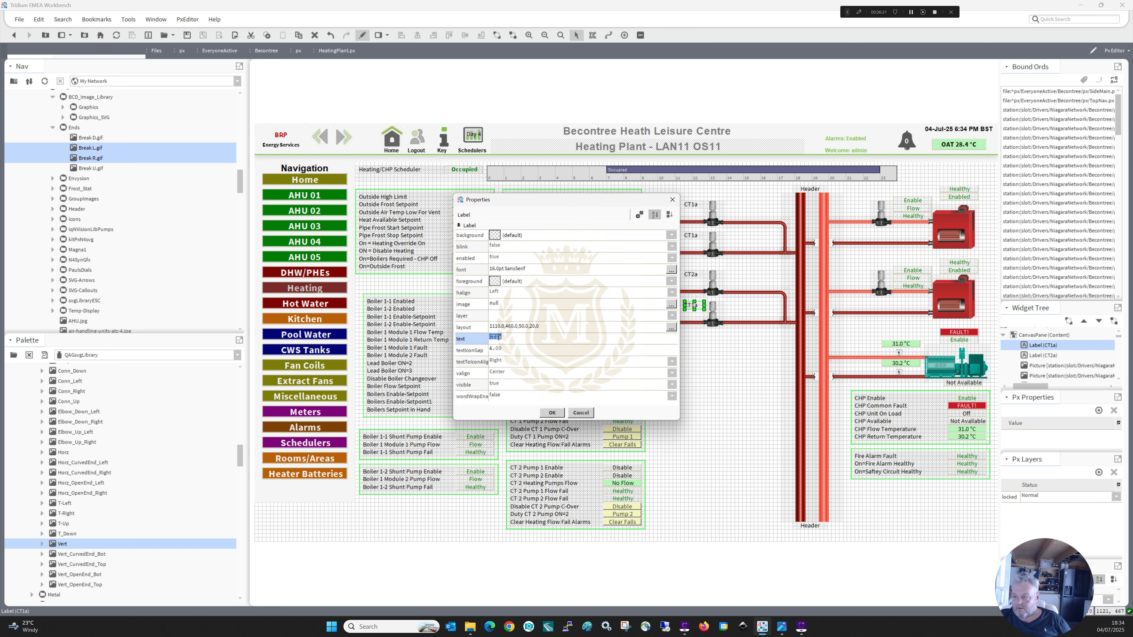
pyautogui.write('CT2')
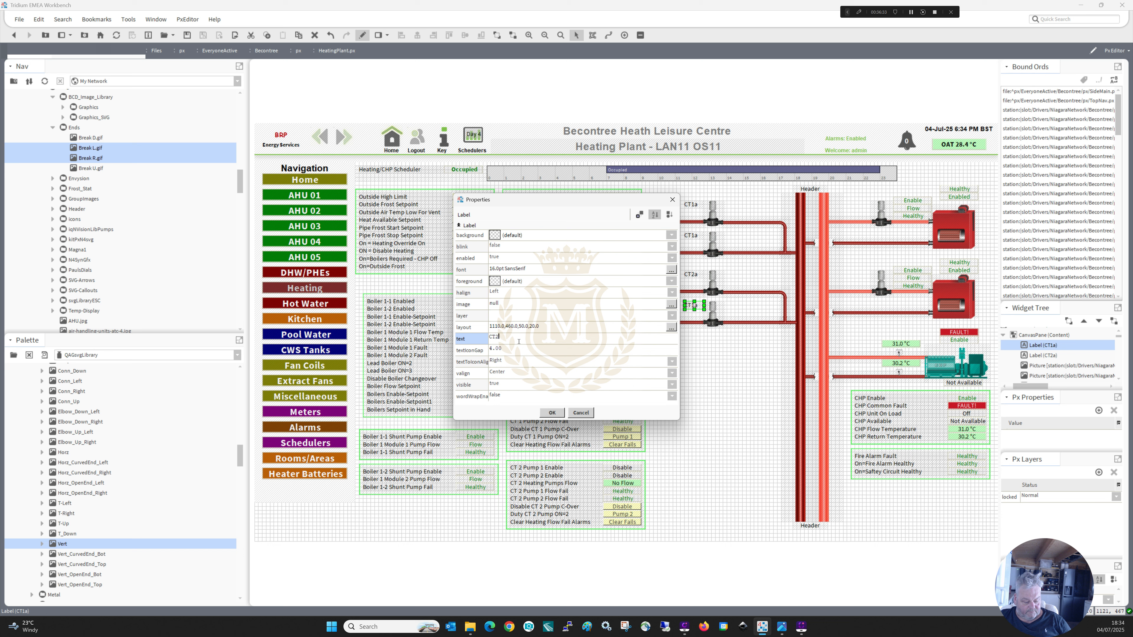
pyautogui.write('b')
pyautogui.click(552, 412)
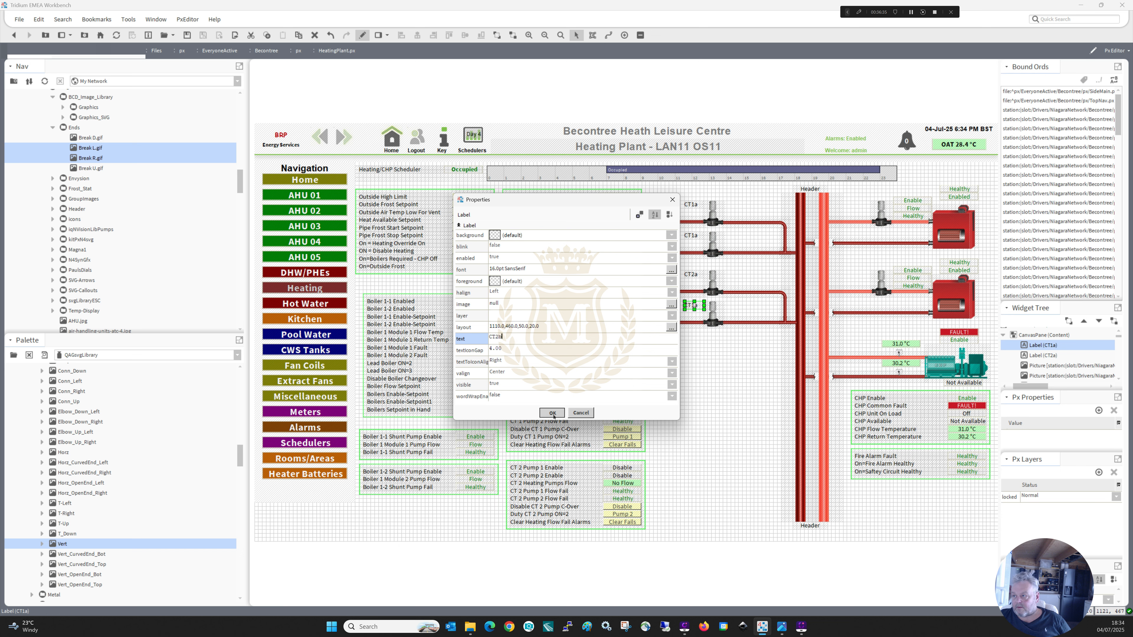
# Change the label beside the first assembly's lower pump to CT1b.
pyautogui.doubleClick(692, 238)
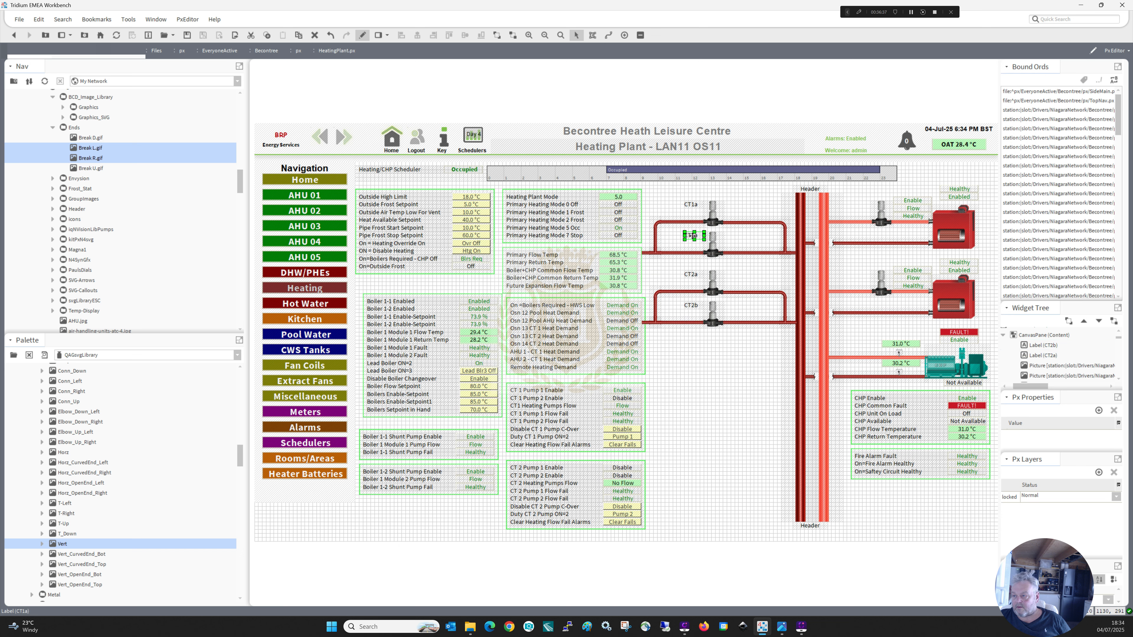
pyautogui.click(525, 336)
pyautogui.write('CT1b')
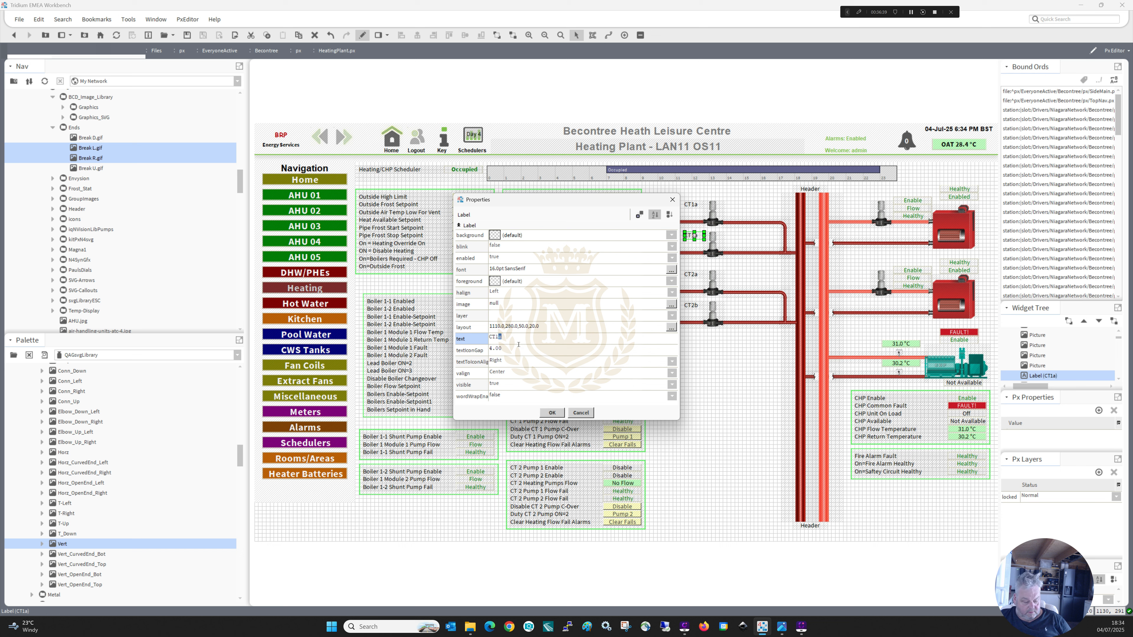
pyautogui.click(552, 412)
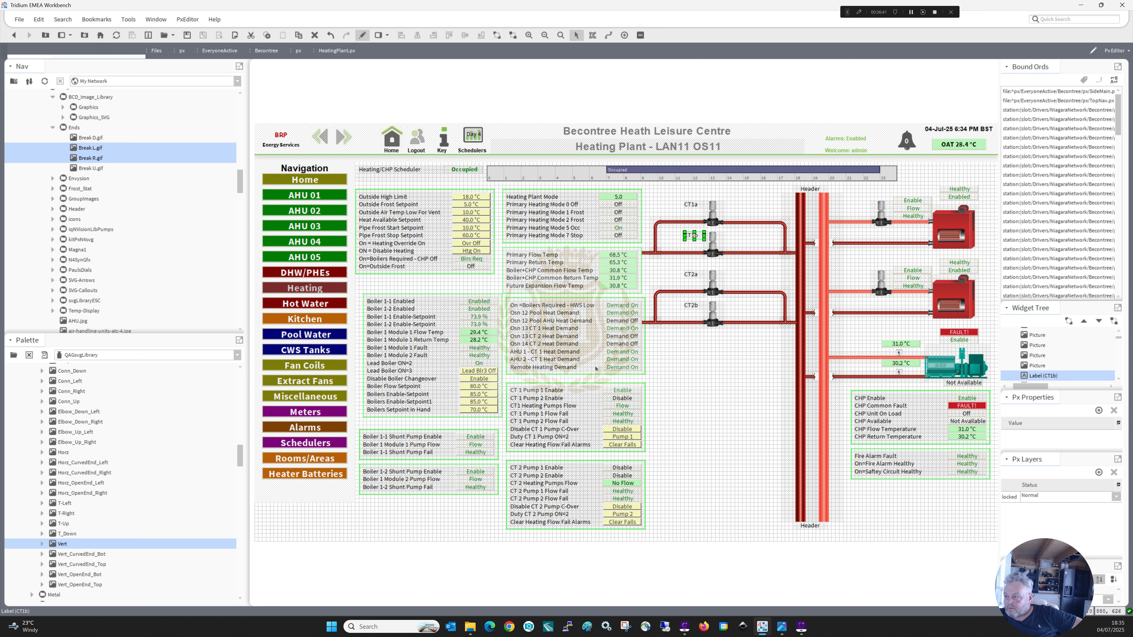
pyautogui.click(725, 347)
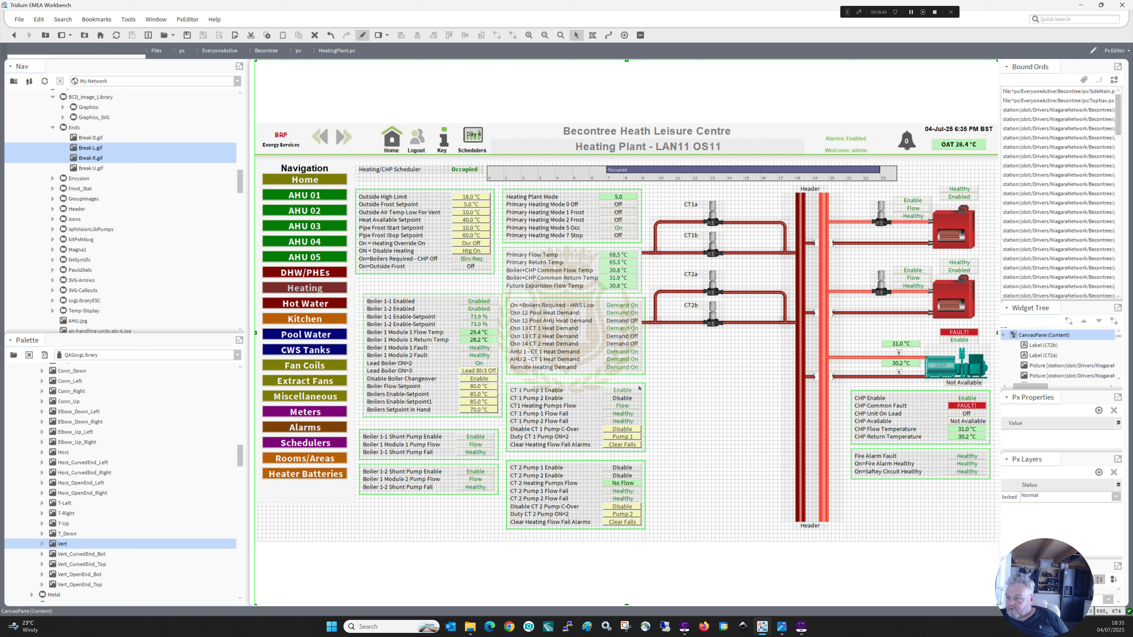
# Duplicate the CT 1 Pump 1 Enable status value and place the copy beside the CT1a pump.
pyautogui.click(629, 390)
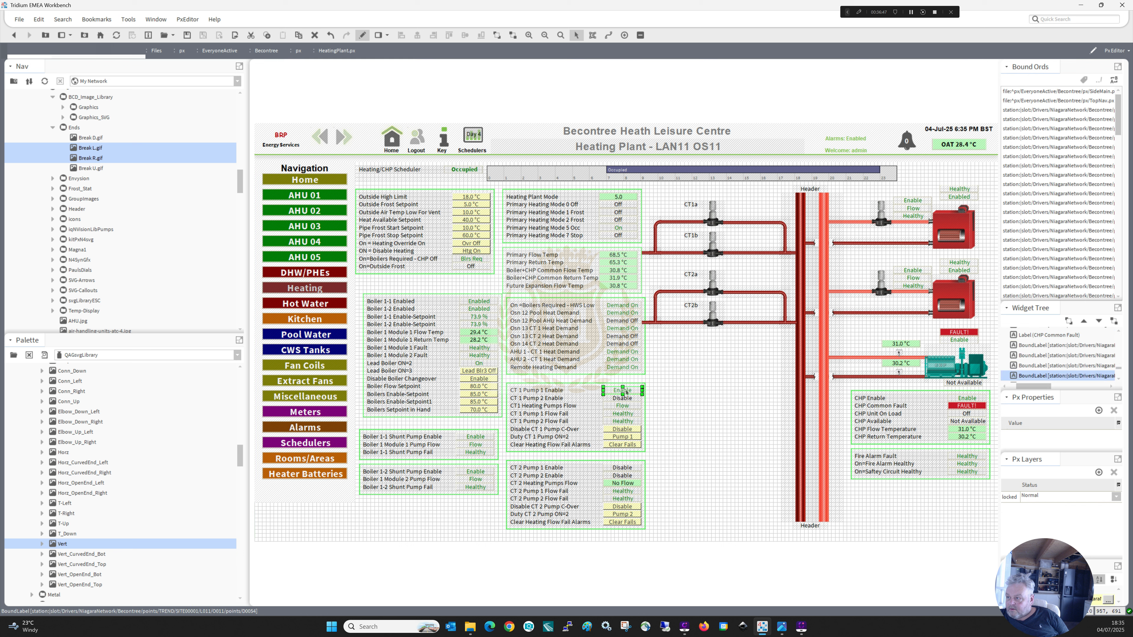
pyautogui.rightClick(626, 390)
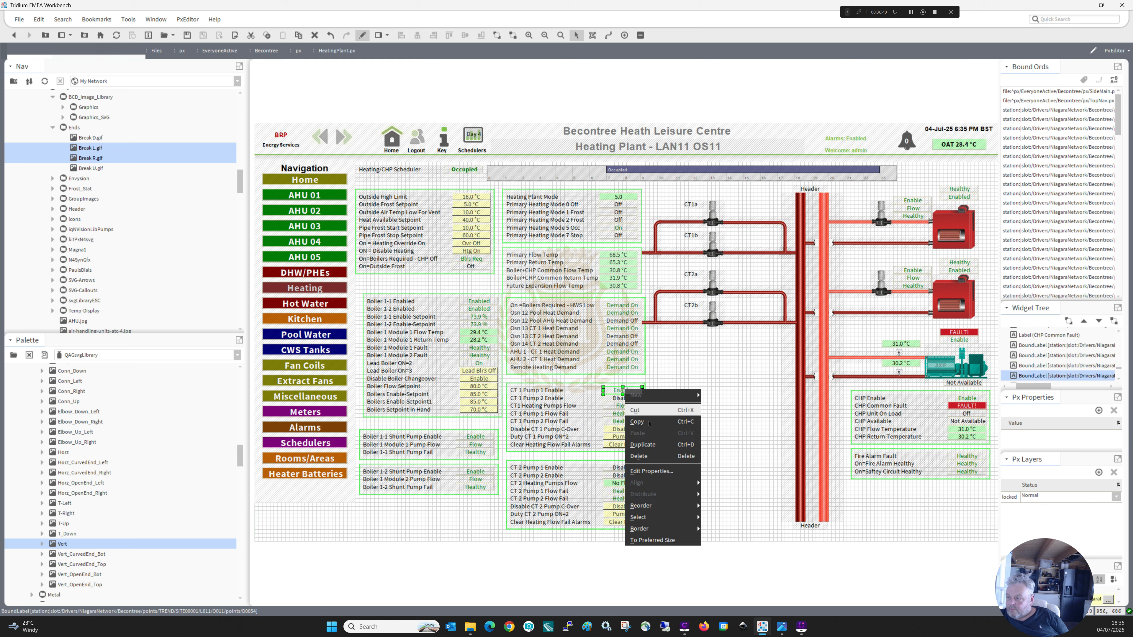
pyautogui.click(646, 444)
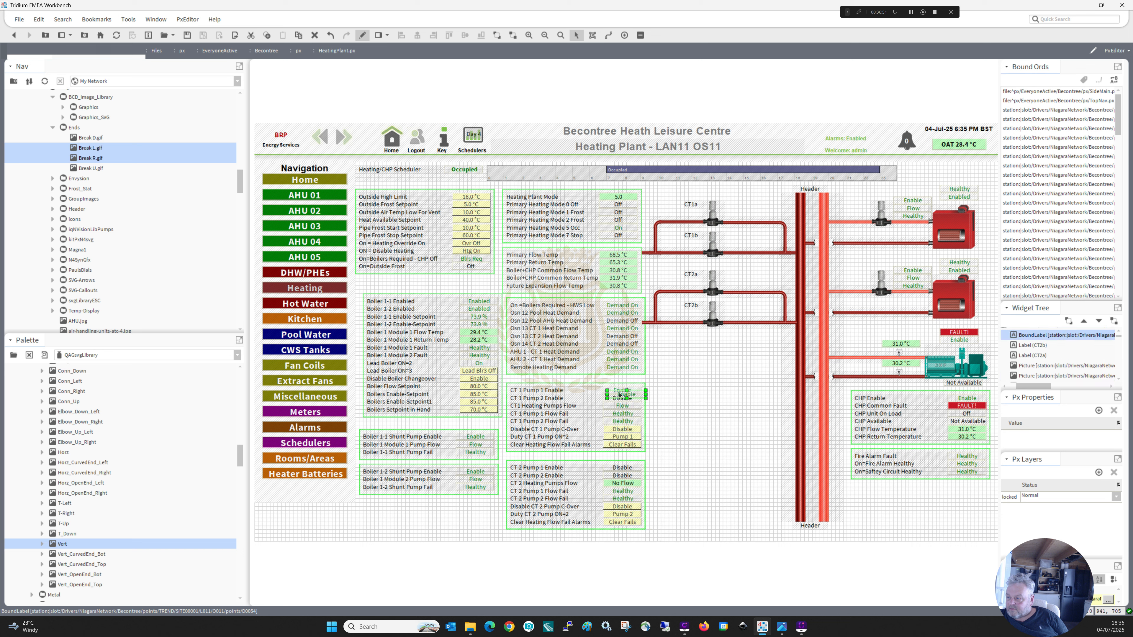
pyautogui.moveTo(625, 395); pyautogui.dragTo(739, 206)
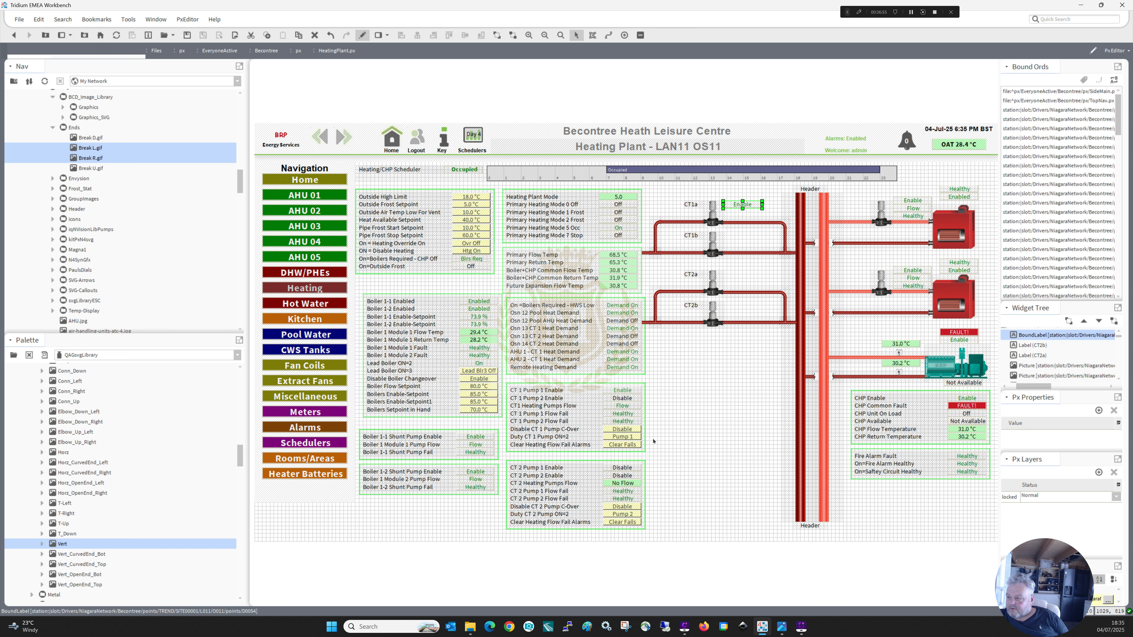
# Duplicate the CT 1 Pump 2 enable, flow and two pump fail values, and place the enable copy beside the CT1b pump.
pyautogui.moveTo(652, 432); pyautogui.dragTo(597, 390)
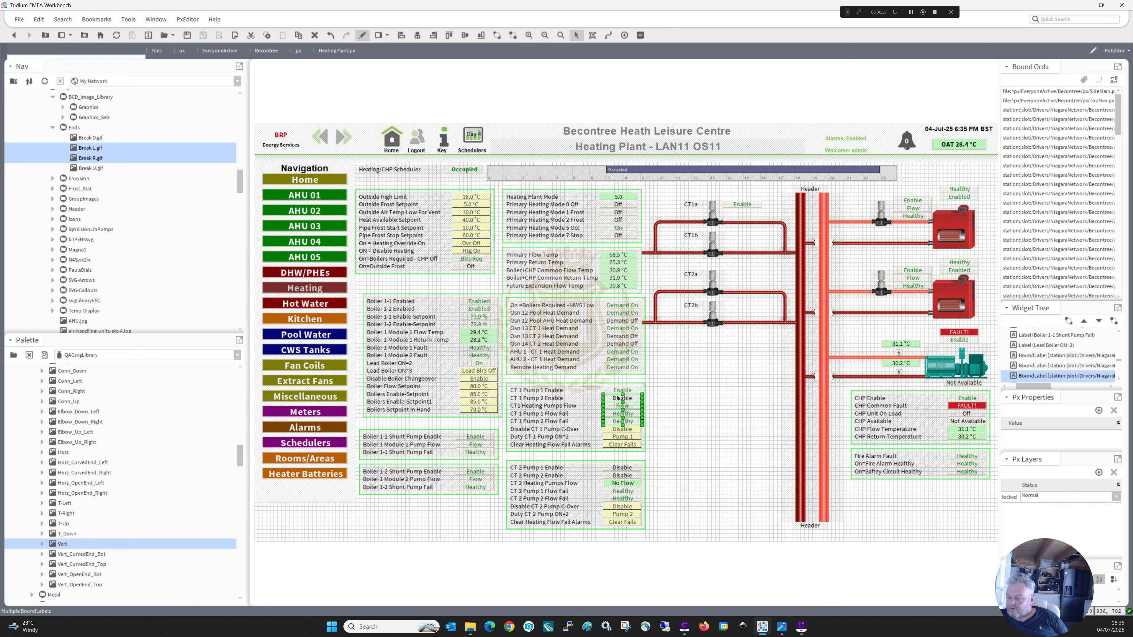
pyautogui.rightClick(617, 395)
pyautogui.click(634, 451)
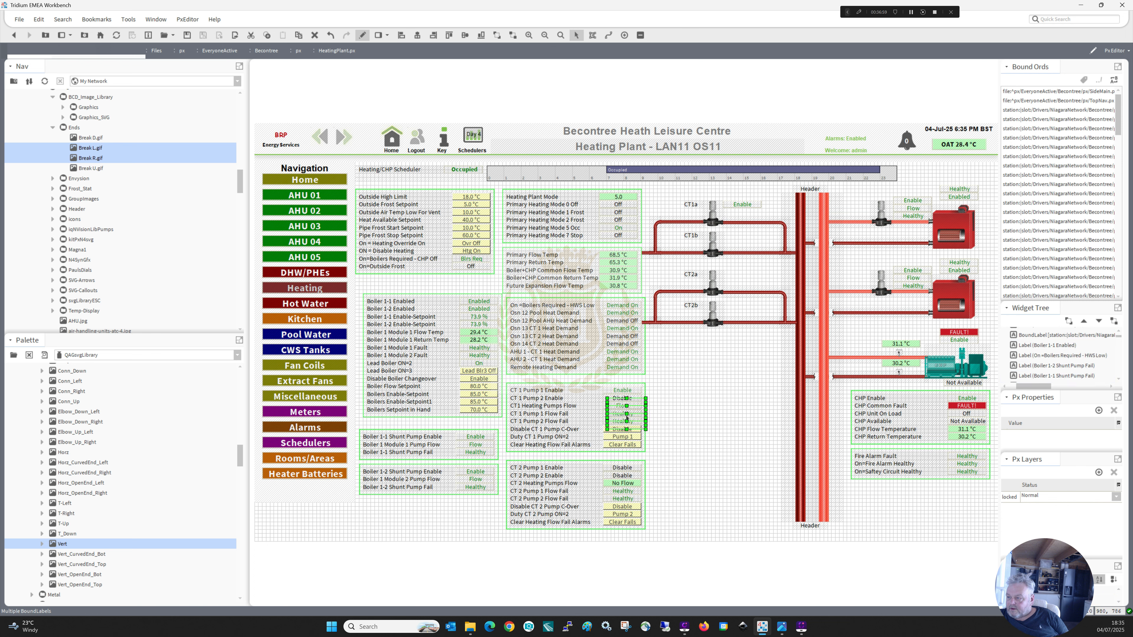
pyautogui.moveTo(698, 405); pyautogui.dragTo(740, 236)
pyautogui.click(751, 375)
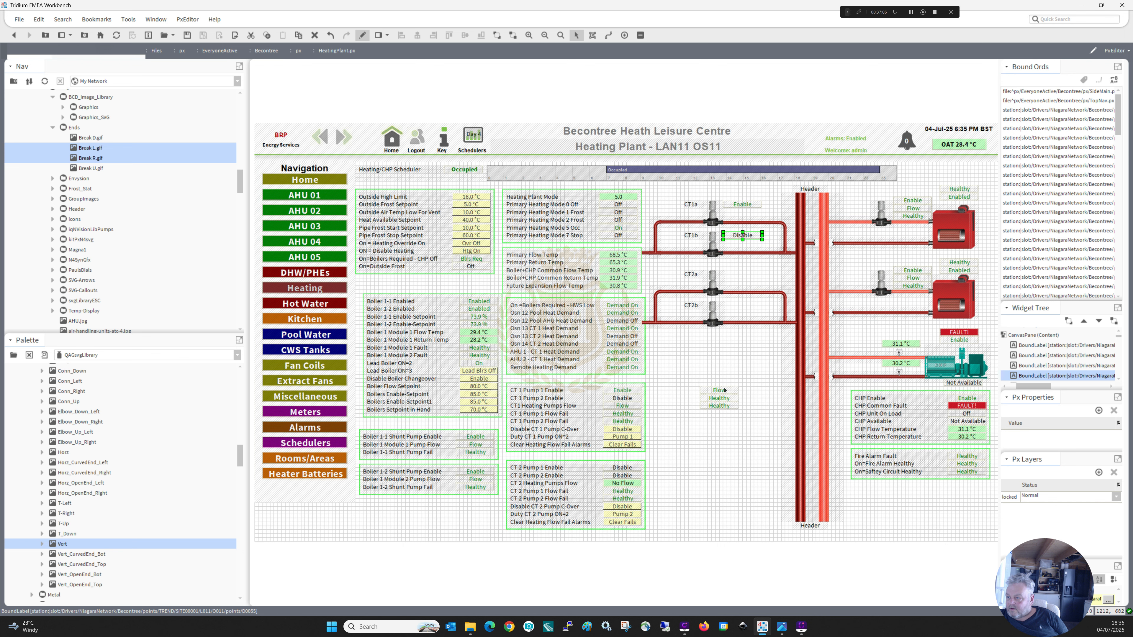
# Place the copied CT 1 flow value under the CT1b label and the two pump fail values under their pumps' enable values.
pyautogui.moveTo(721, 391); pyautogui.dragTo(681, 244)
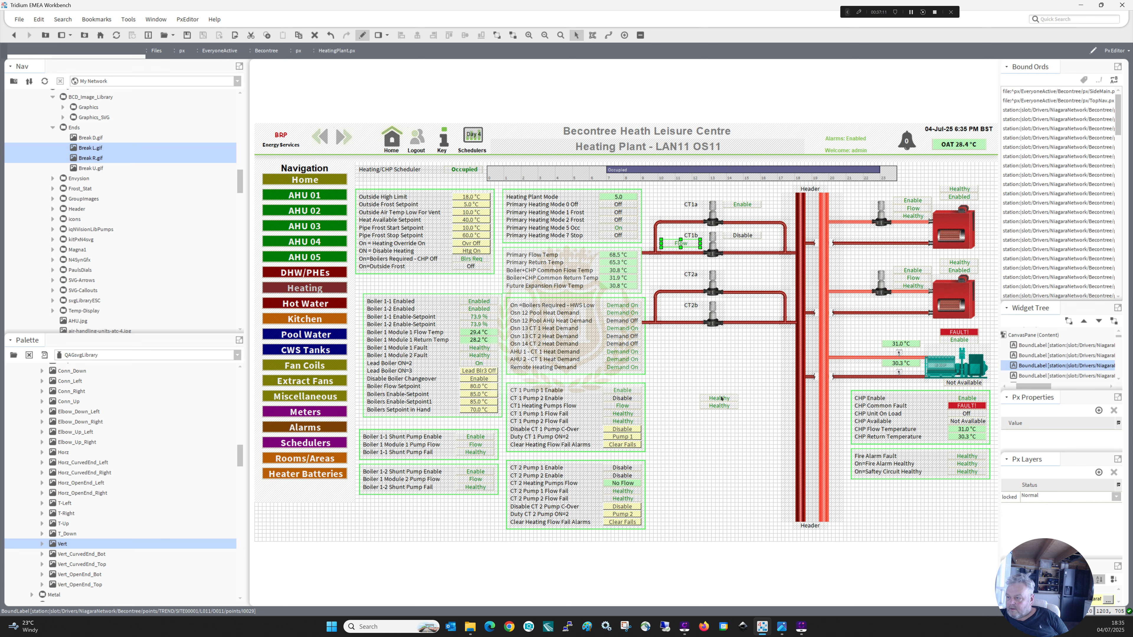
pyautogui.moveTo(721, 399)
pyautogui.mouseDown()
pyautogui.moveTo(749, 343)
pyautogui.moveTo(758, 275)
pyautogui.moveTo(743, 212)
pyautogui.mouseUp()
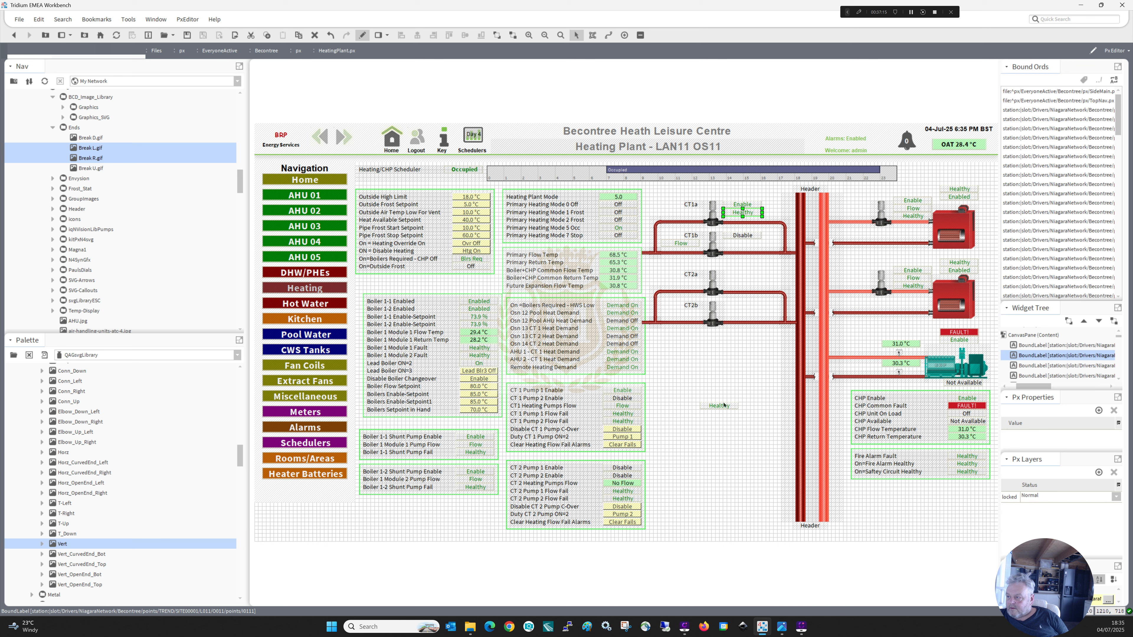
pyautogui.moveTo(724, 405); pyautogui.dragTo(748, 239)
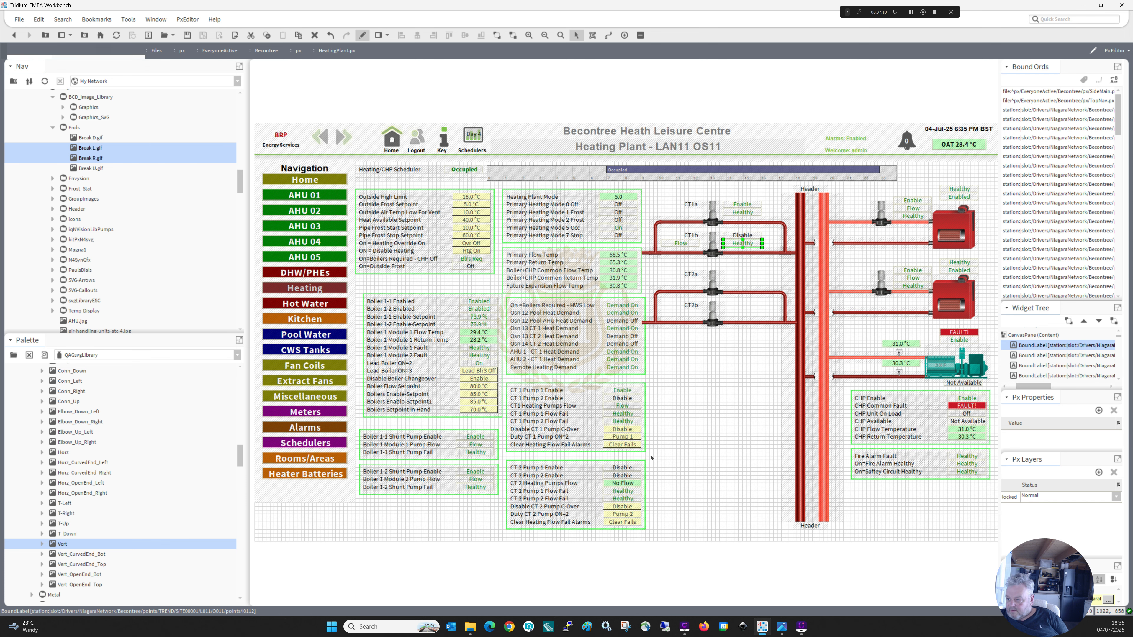
# Duplicate the five CT 2 enable, flow and fail values, and place the Pump 1 Enable copy beside the CT2a pump.
pyautogui.moveTo(651, 456); pyautogui.dragTo(595, 511)
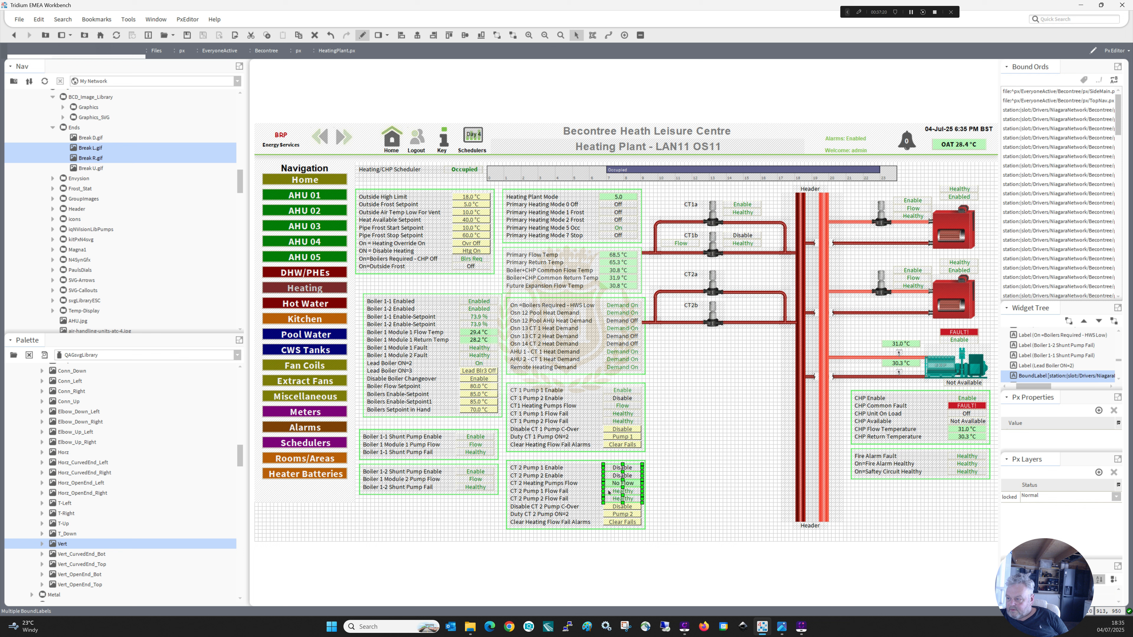
pyautogui.rightClick(616, 470)
pyautogui.click(642, 514)
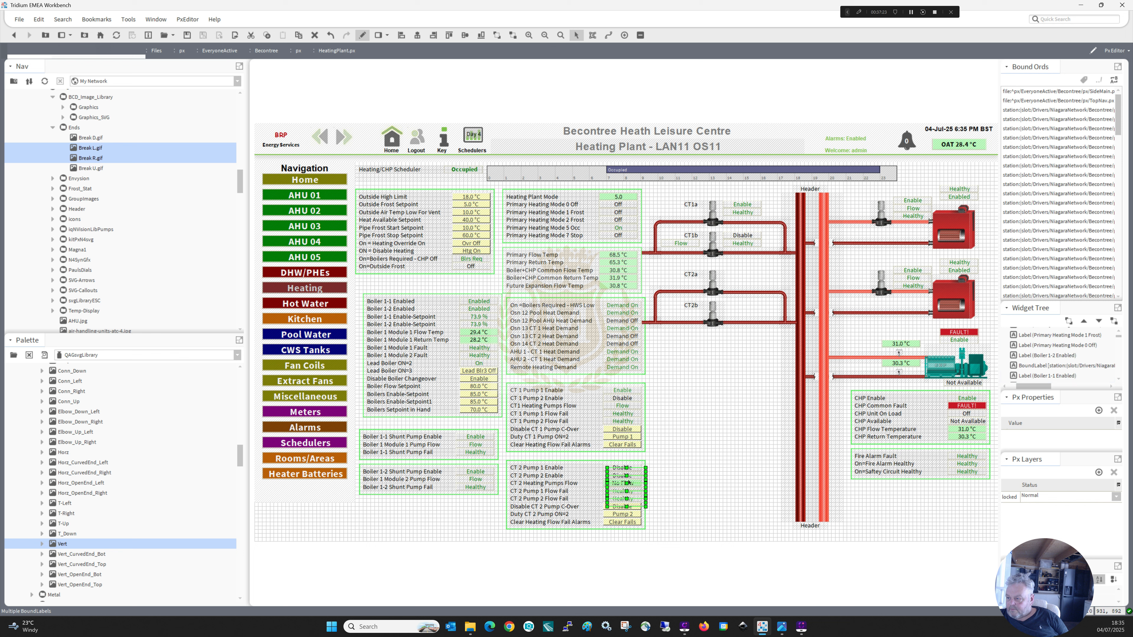
pyautogui.moveTo(623, 474); pyautogui.dragTo(743, 274)
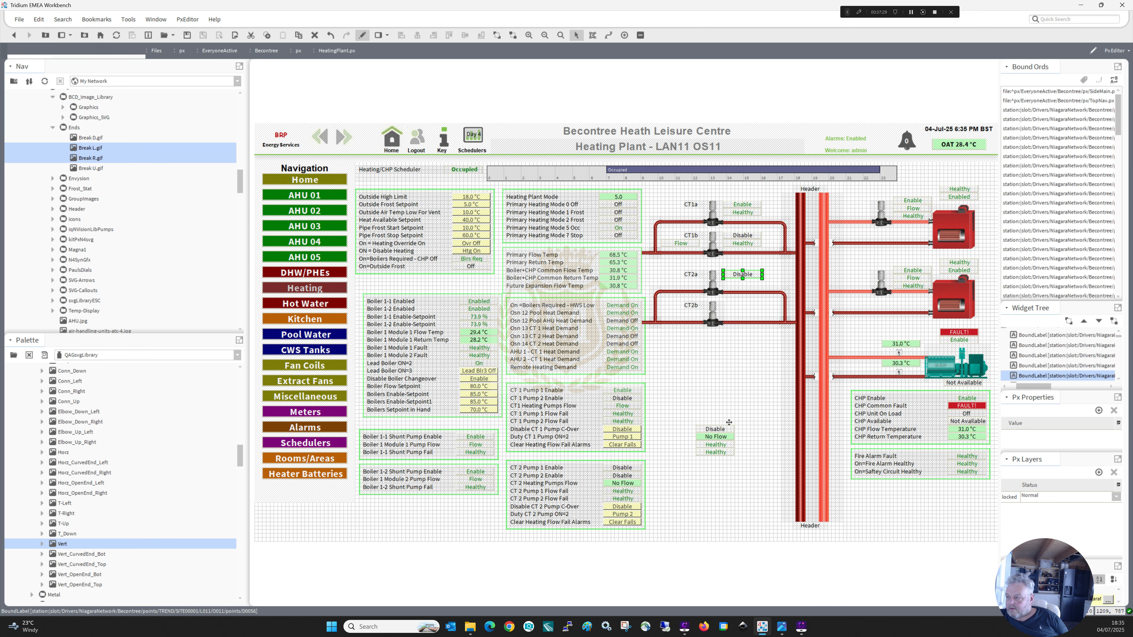
# Arrange the copied CT 2 values: Pump 2 enable beside CT2b, flow under the CT2b label, and each pump fail under its enable value.
pyautogui.moveTo(727, 428); pyautogui.dragTo(754, 304)
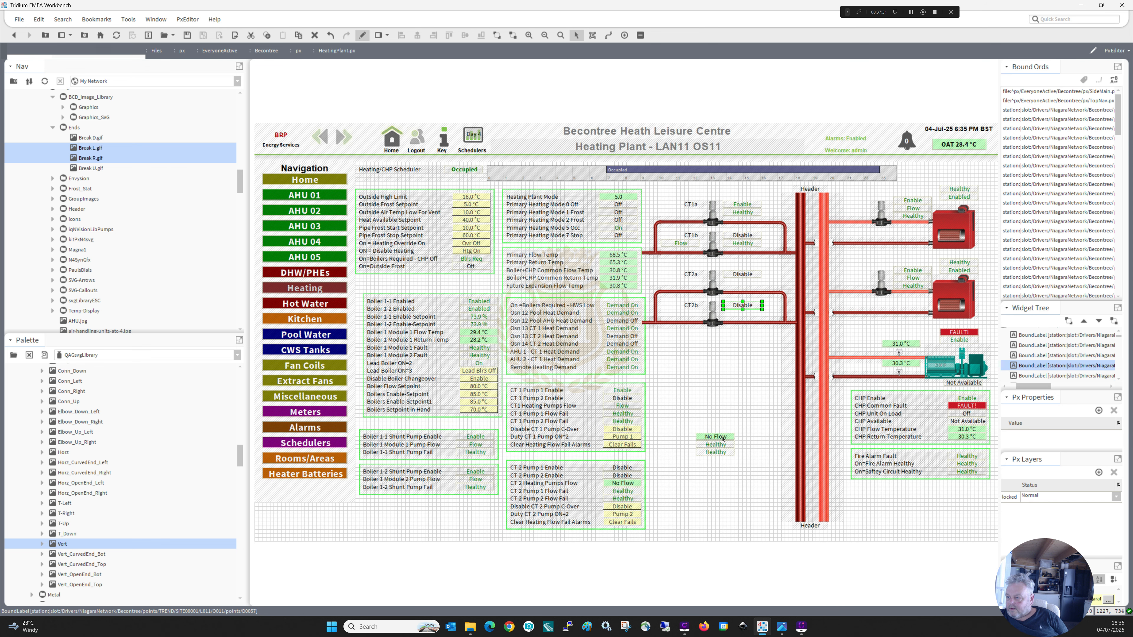
pyautogui.moveTo(722, 439); pyautogui.dragTo(685, 313)
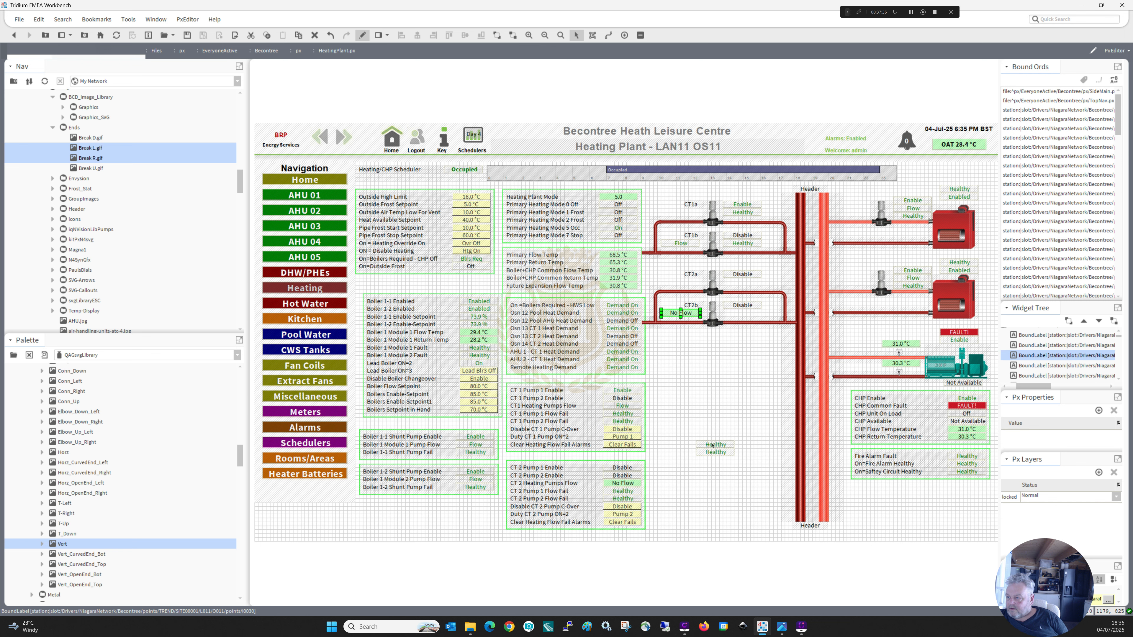
pyautogui.moveTo(715, 447)
pyautogui.mouseDown()
pyautogui.moveTo(742, 347)
pyautogui.moveTo(741, 284)
pyautogui.mouseUp()
pyautogui.moveTo(718, 451)
pyautogui.mouseDown()
pyautogui.moveTo(745, 405)
pyautogui.moveTo(745, 311)
pyautogui.mouseUp()
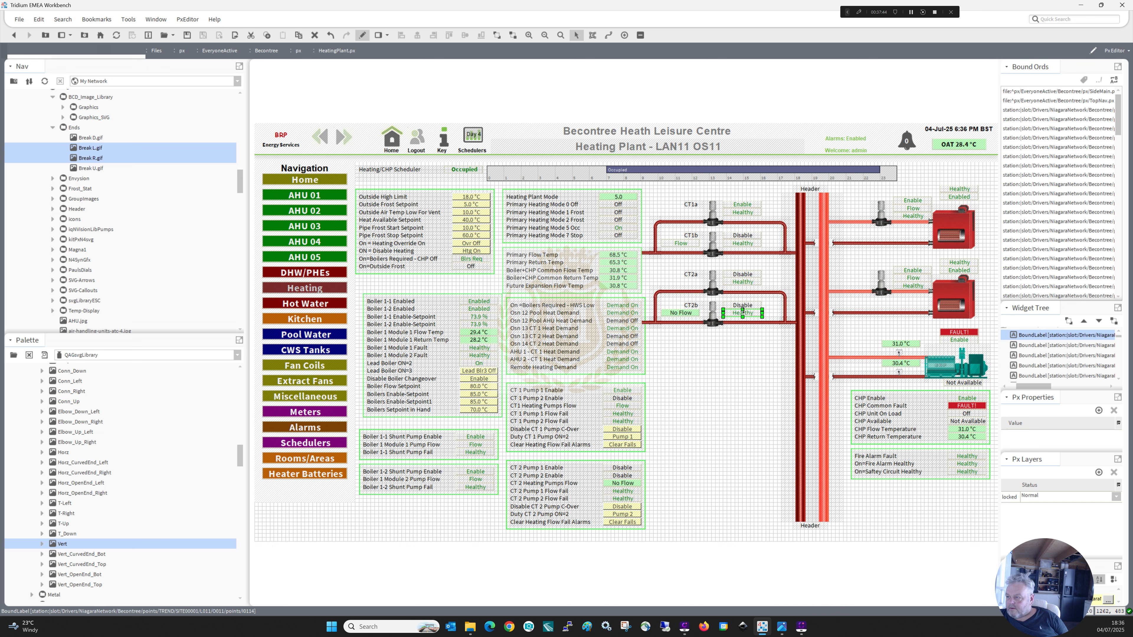
pyautogui.click(730, 359)
# Examine which station point the flow value under the CT1b label is bound to.
pyautogui.doubleClick(685, 245)
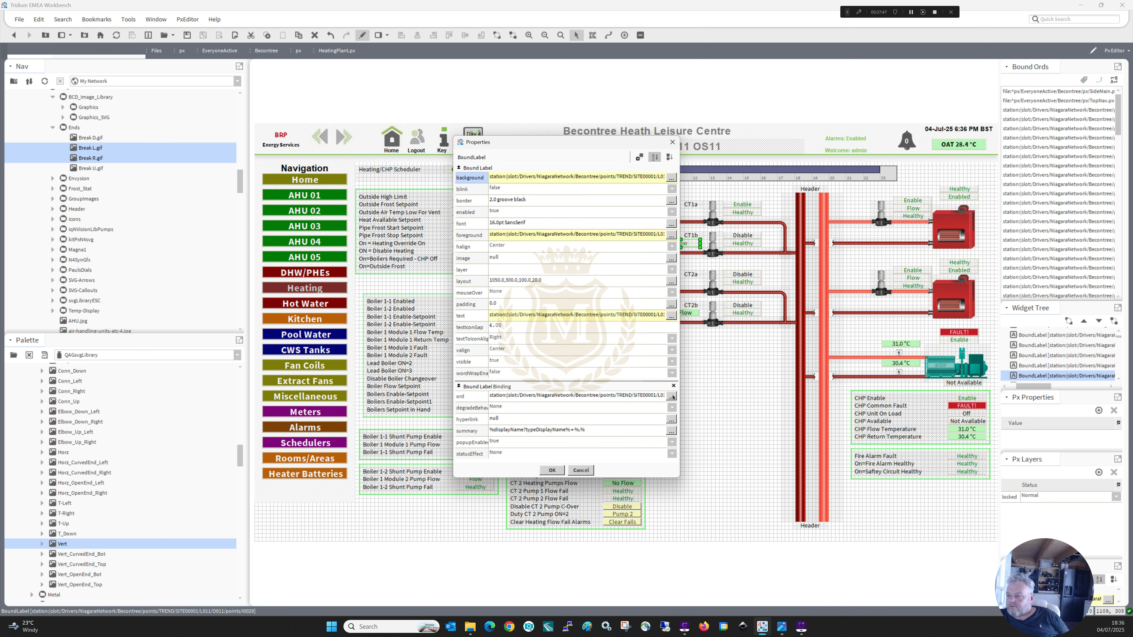
pyautogui.click(671, 396)
pyautogui.click(646, 300)
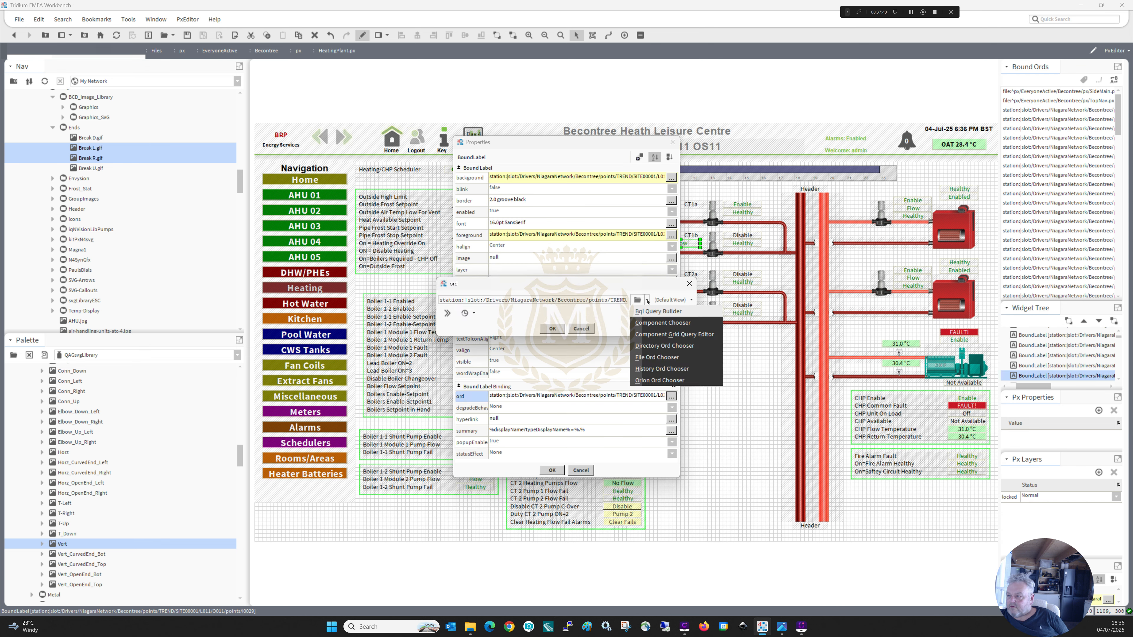
pyautogui.click(654, 321)
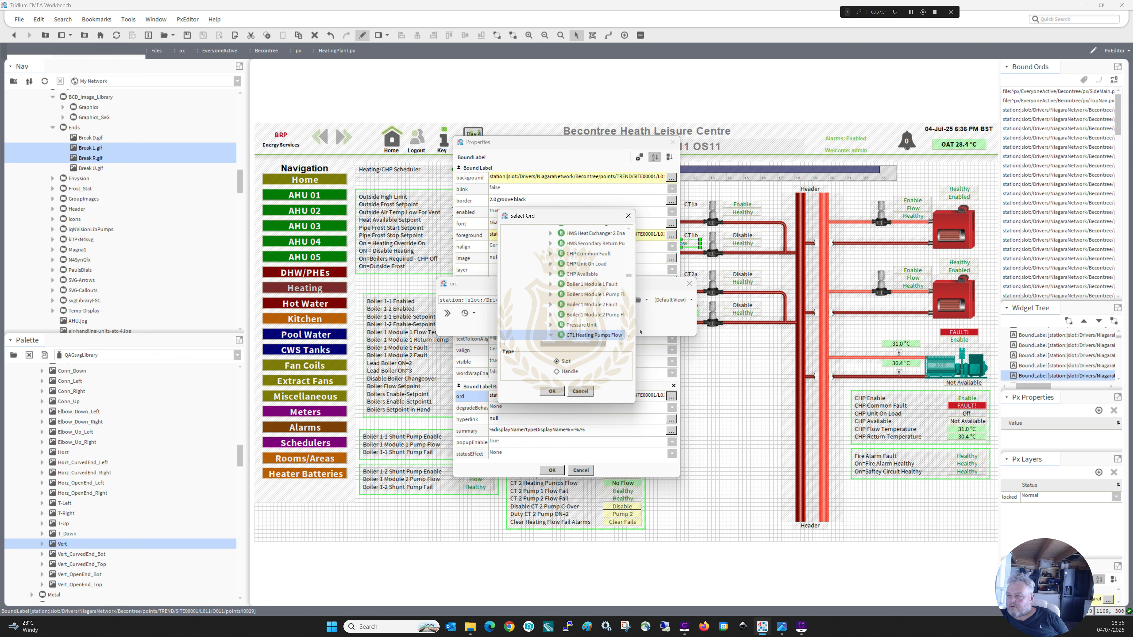
pyautogui.moveTo(636, 328); pyautogui.dragTo(706, 315)
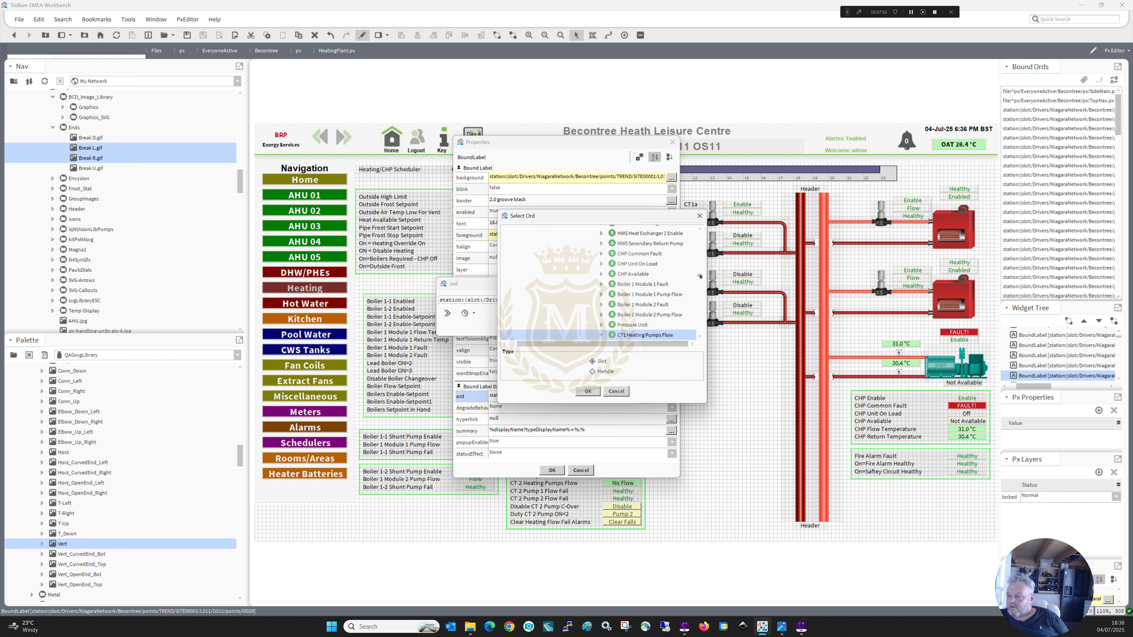
pyautogui.scroll(-5, 646, 308)
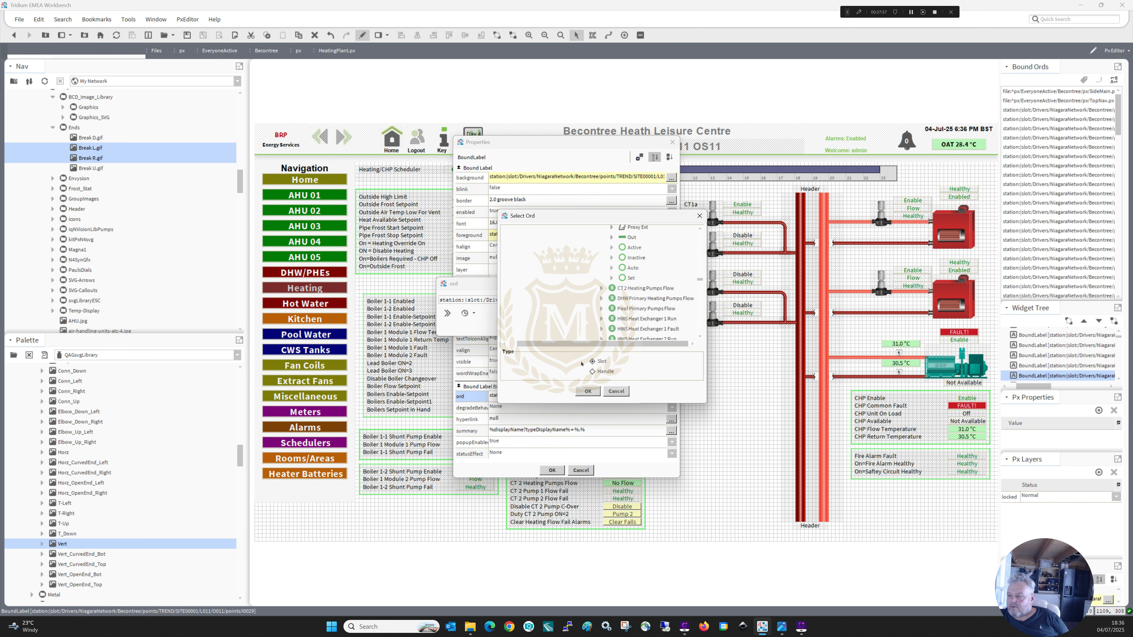
pyautogui.click(588, 391)
pyautogui.click(552, 328)
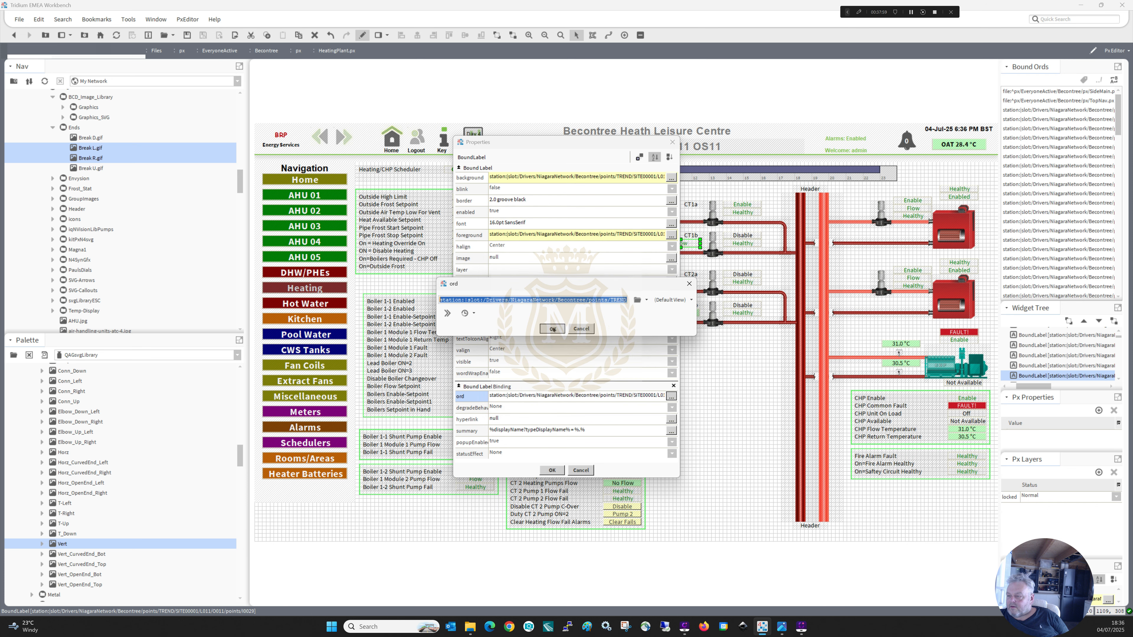
pyautogui.click(552, 470)
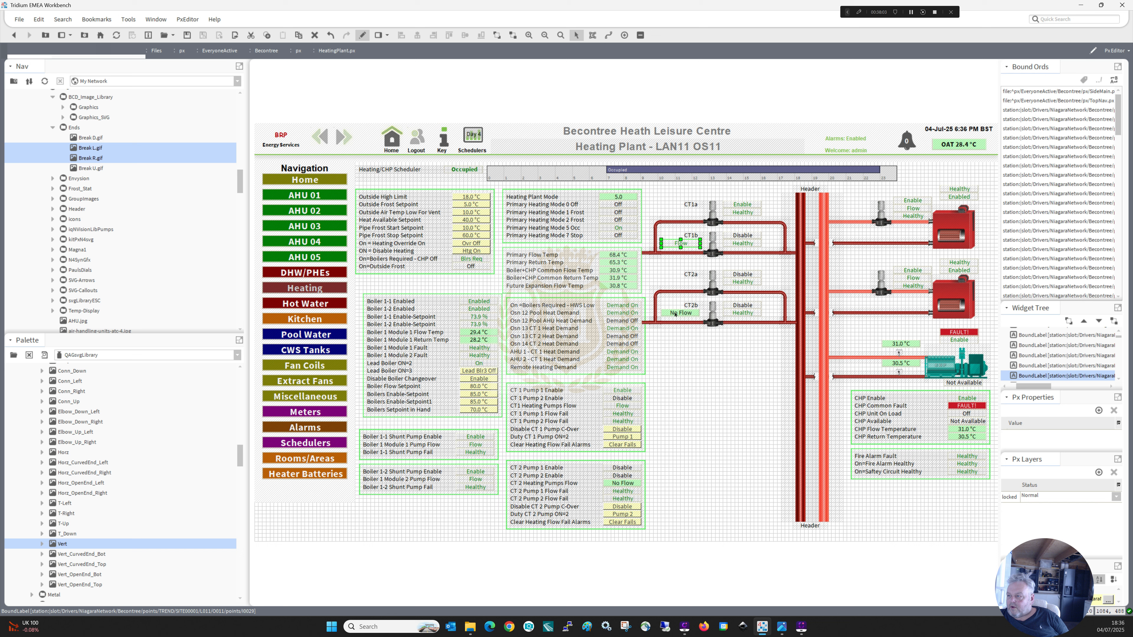
pyautogui.click(675, 315)
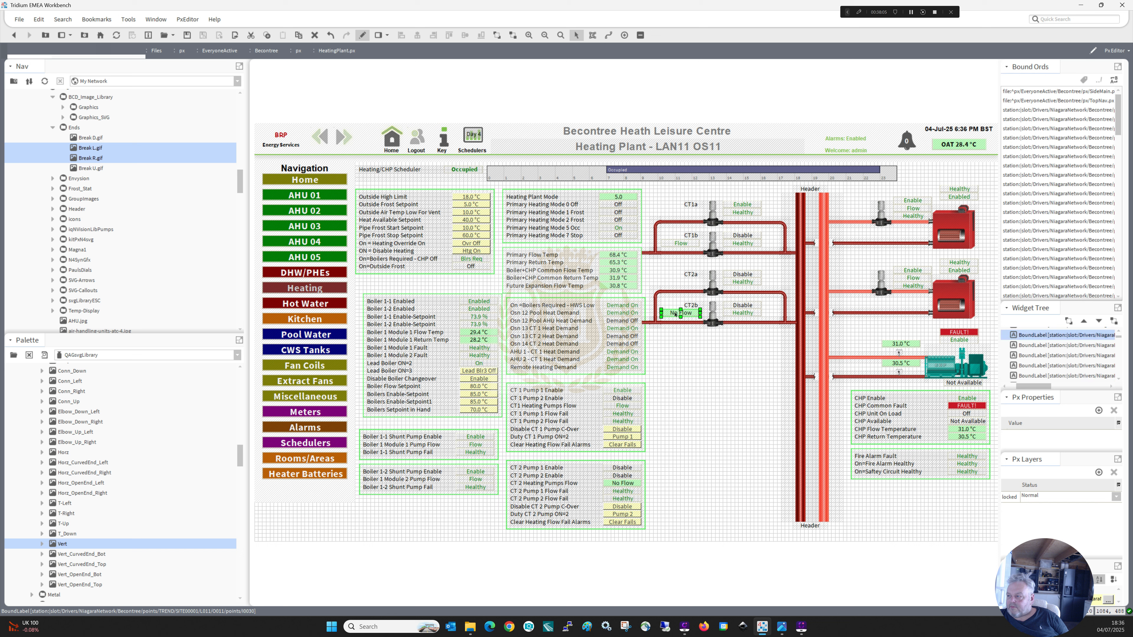
# Examine which station point and popup history the flow value under the CT2b label is bound to.
pyautogui.doubleClick(675, 312)
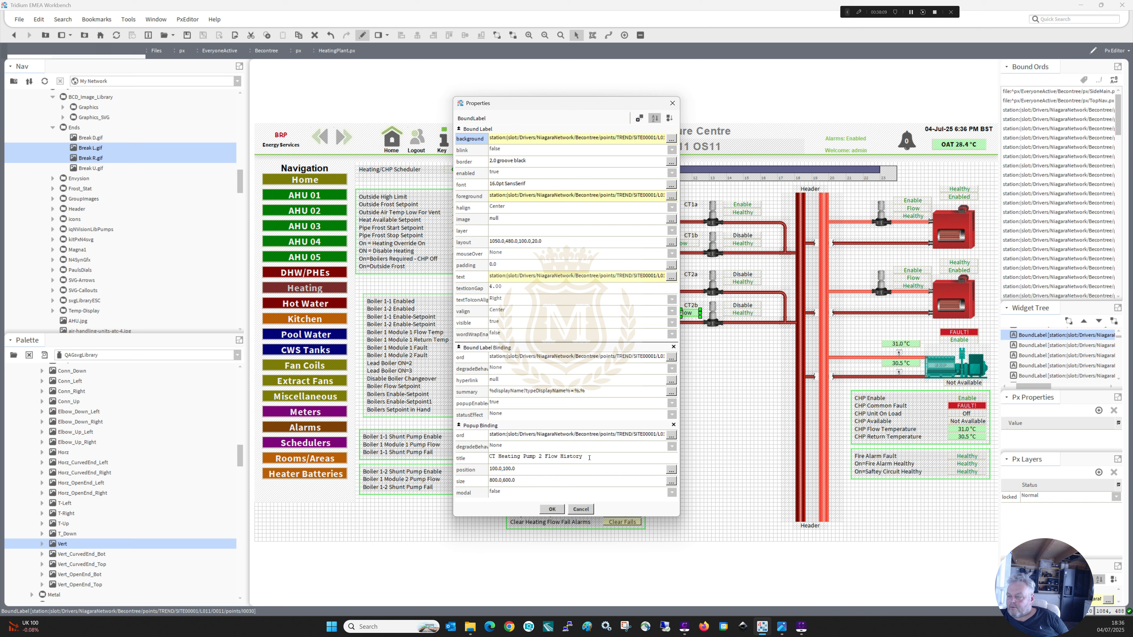
pyautogui.moveTo(679, 433); pyautogui.dragTo(816, 433)
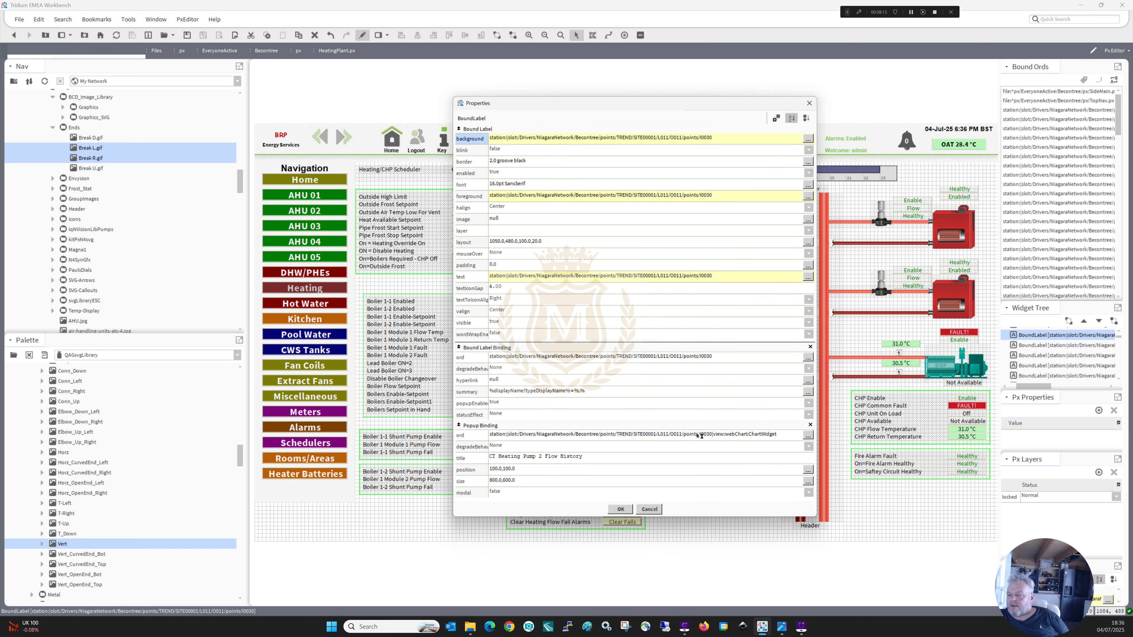
pyautogui.click(622, 508)
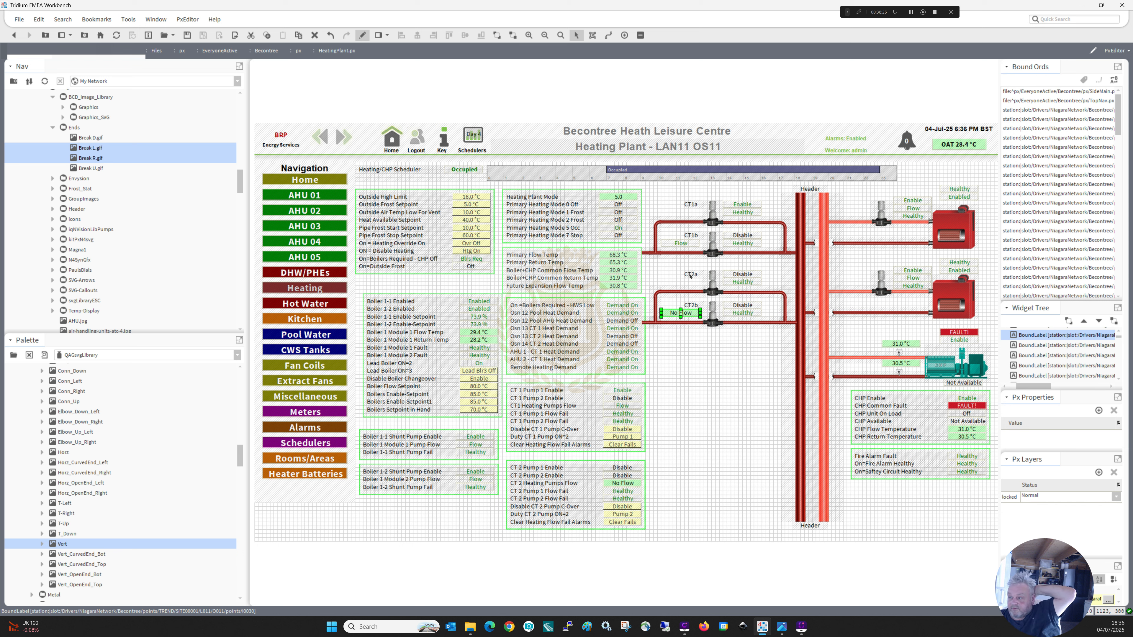
pyautogui.click(683, 349)
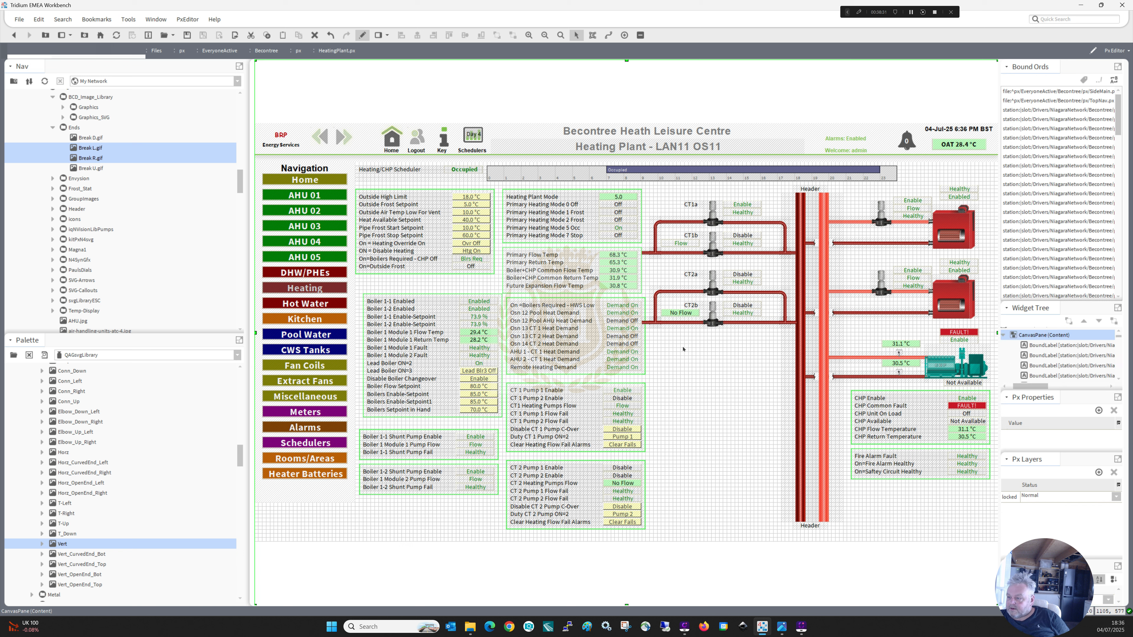
# Duplicate the Clear Fails button from the CT 2 pump table and place the copy below the CT2b pump.
pyautogui.click(619, 491)
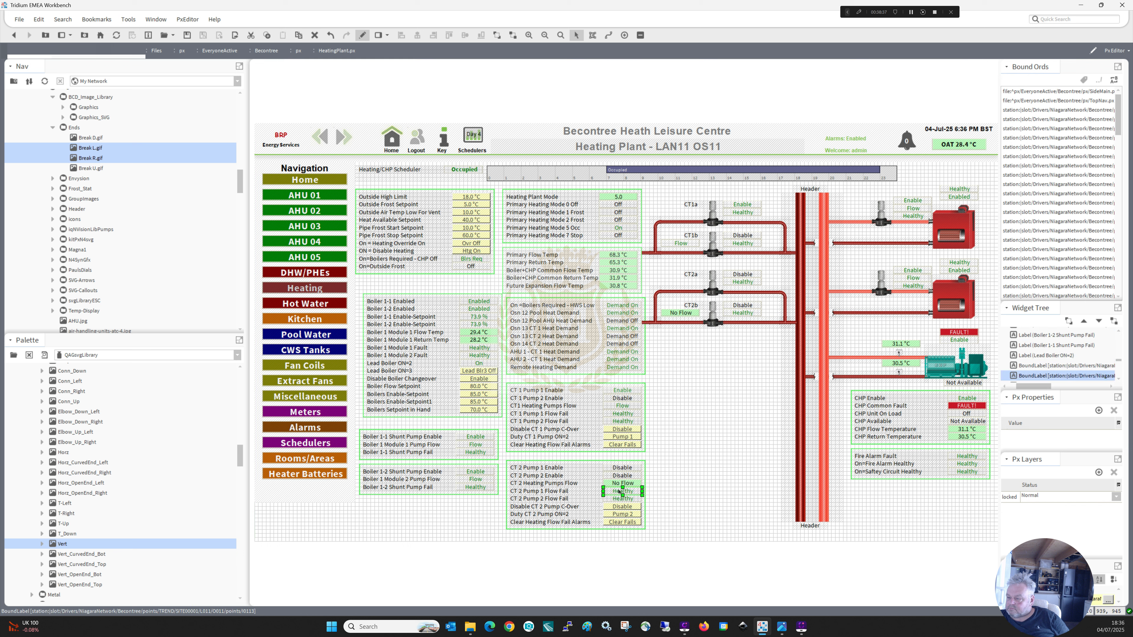
pyautogui.click(619, 499)
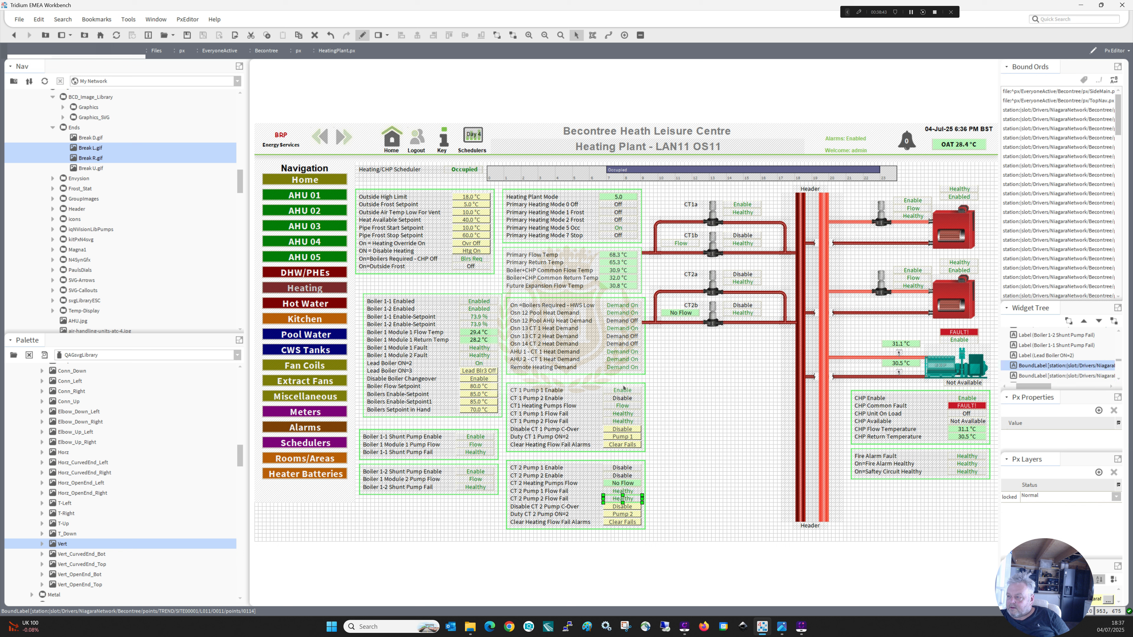
pyautogui.rightClick(617, 523)
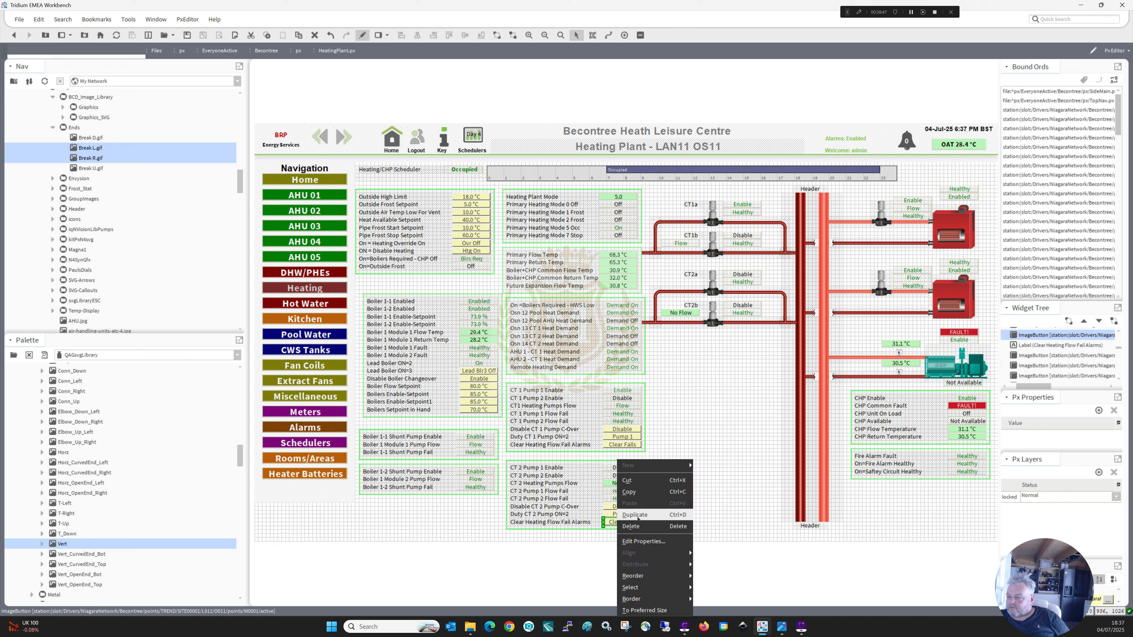
pyautogui.click(636, 515)
pyautogui.moveTo(740, 362); pyautogui.dragTo(711, 335)
pyautogui.click(670, 452)
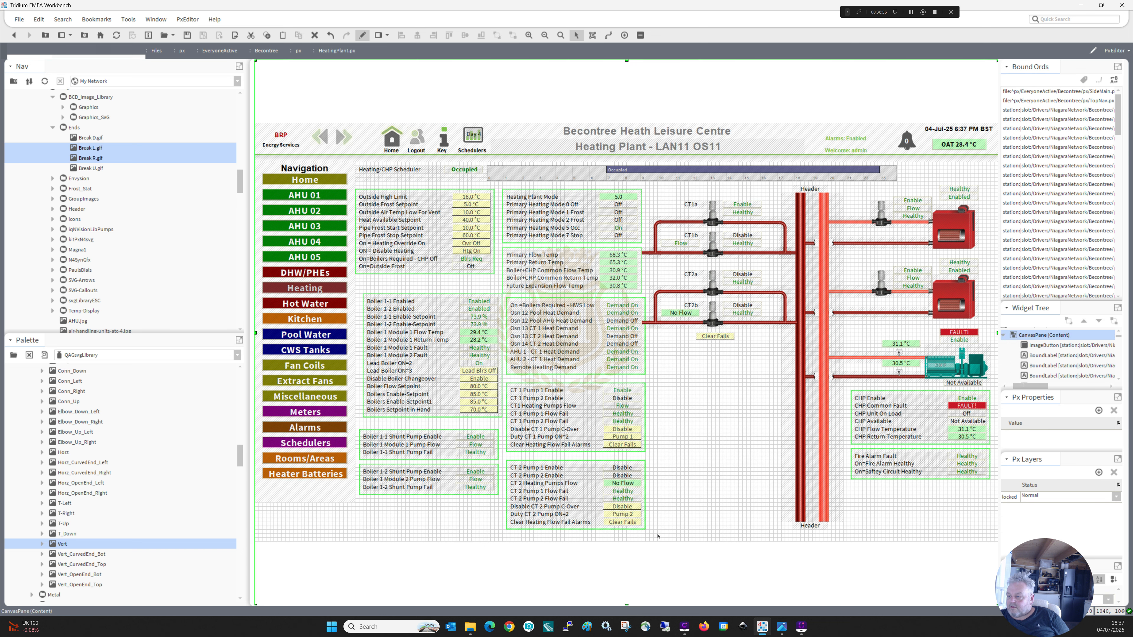
# Move the CT 1 and CT 2 pump tables together slightly closer to the heat demand table and leave edit mode.
pyautogui.moveTo(657, 533); pyautogui.dragTo(678, 365)
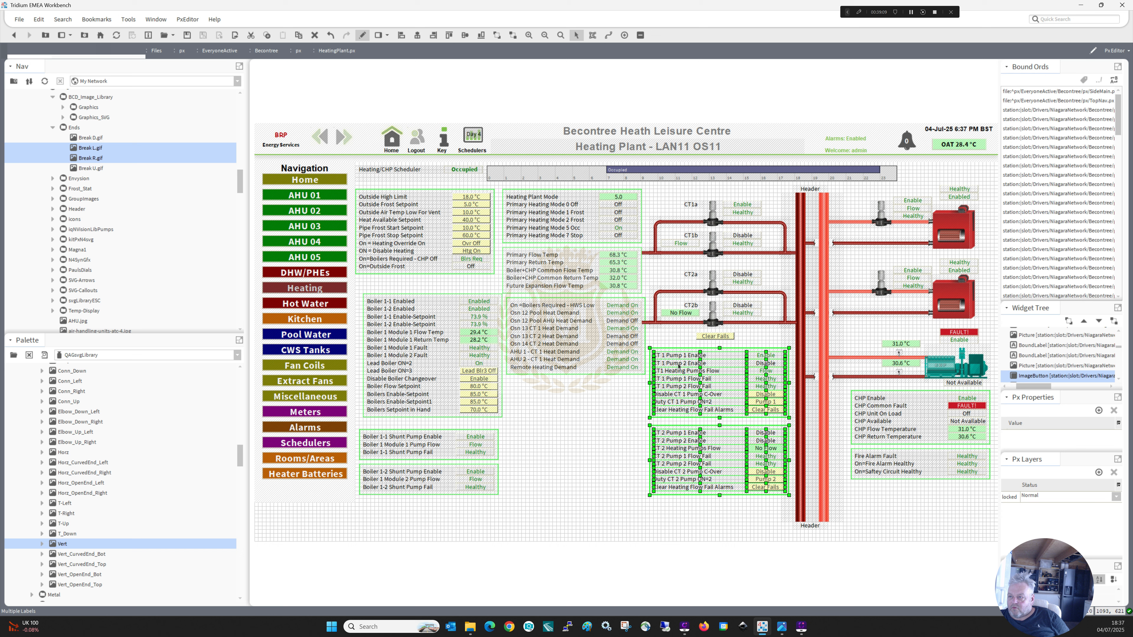
pyautogui.moveTo(678, 365); pyautogui.dragTo(536, 394)
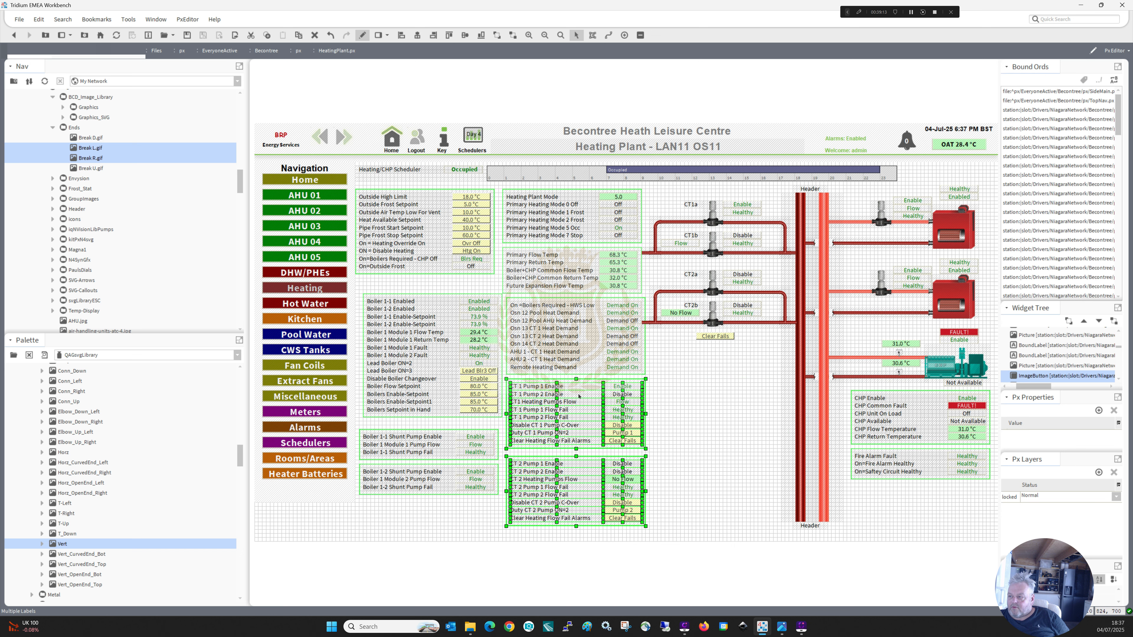
pyautogui.click(362, 35)
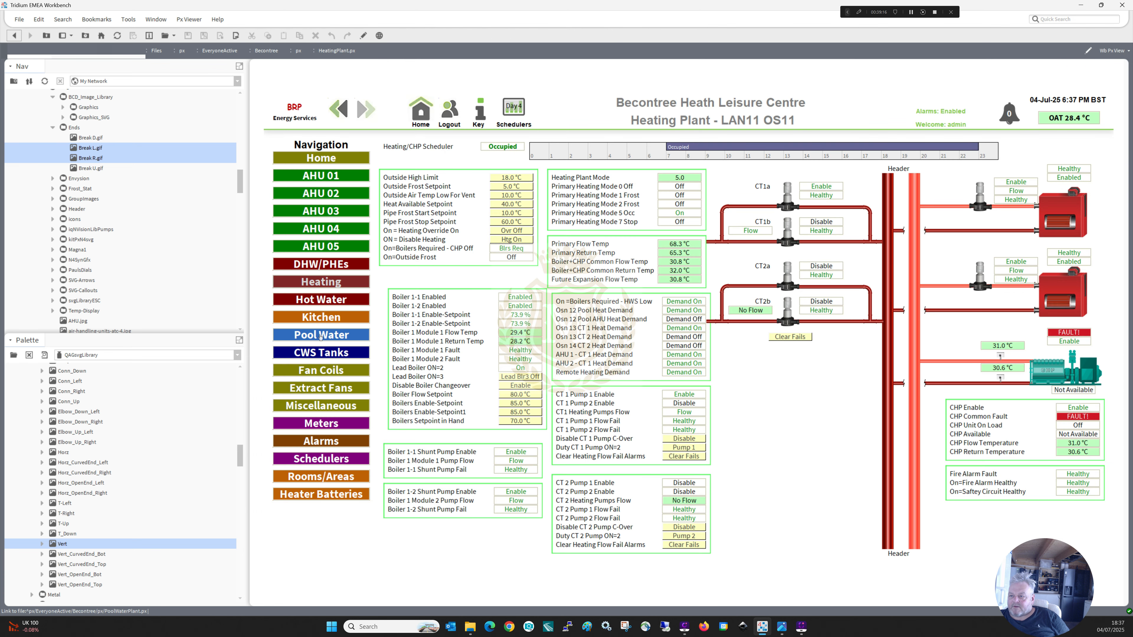
# Check the Pool Water page, and on the Hot Water page copy the HWS primary twin pump circuit with its pipes and status values.
pyautogui.click(320, 335)
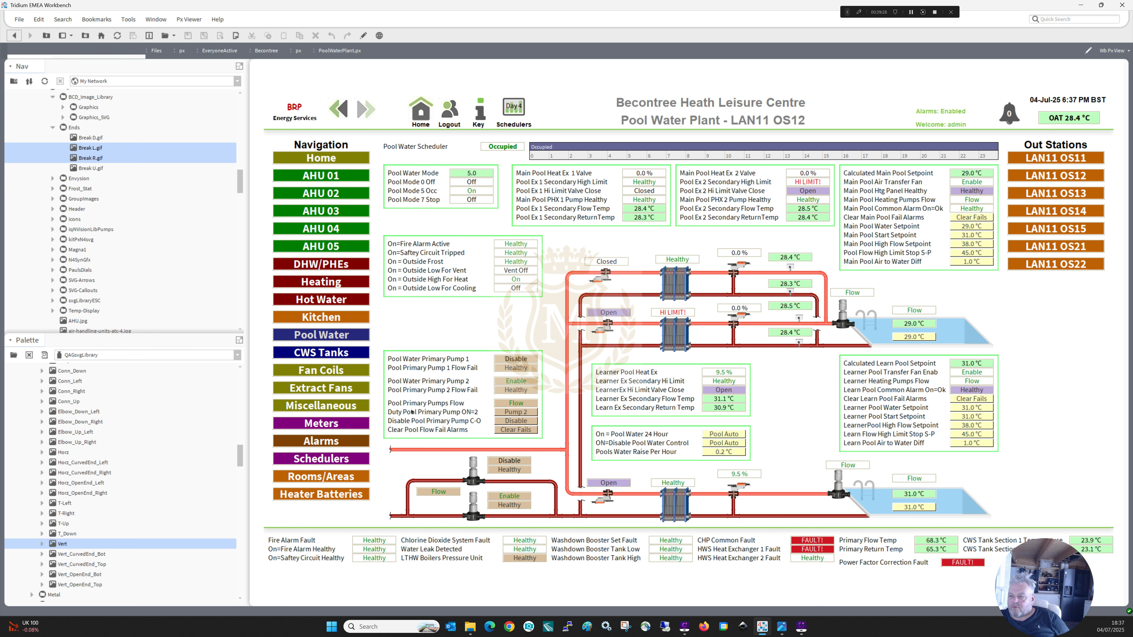
pyautogui.click(338, 300)
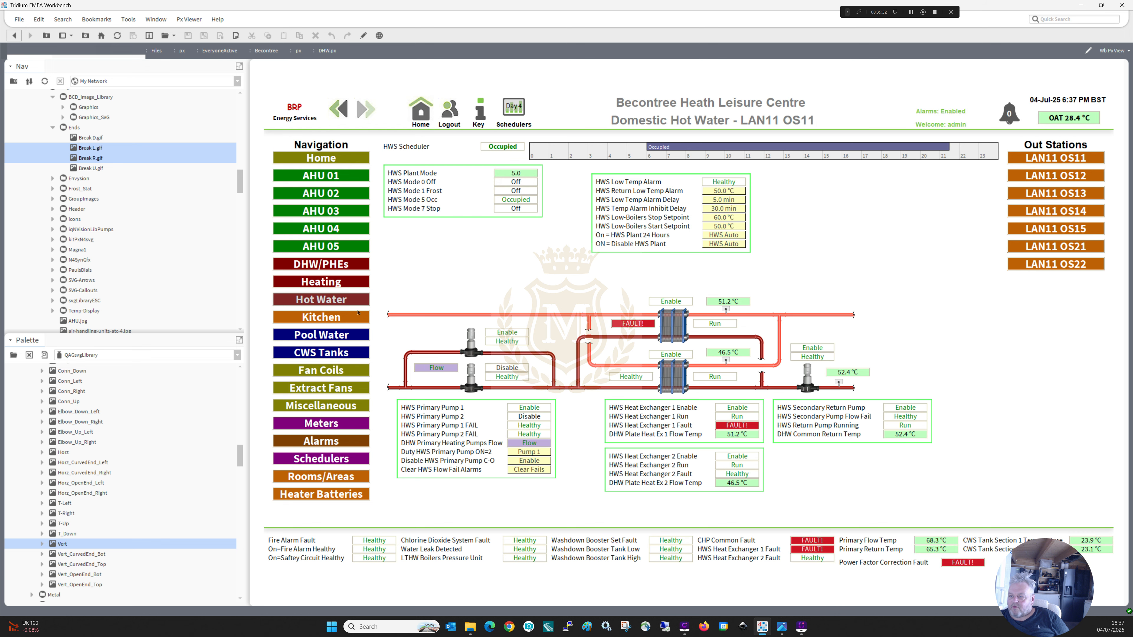
pyautogui.click(363, 36)
pyautogui.moveTo(530, 396); pyautogui.dragTo(350, 321)
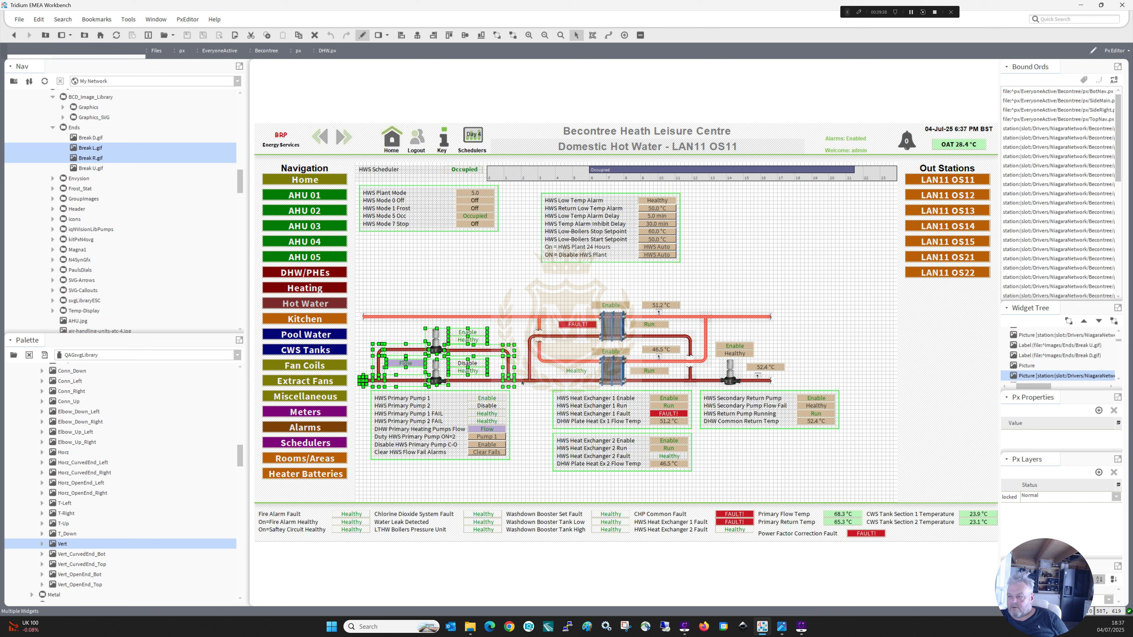
pyautogui.rightClick(475, 382)
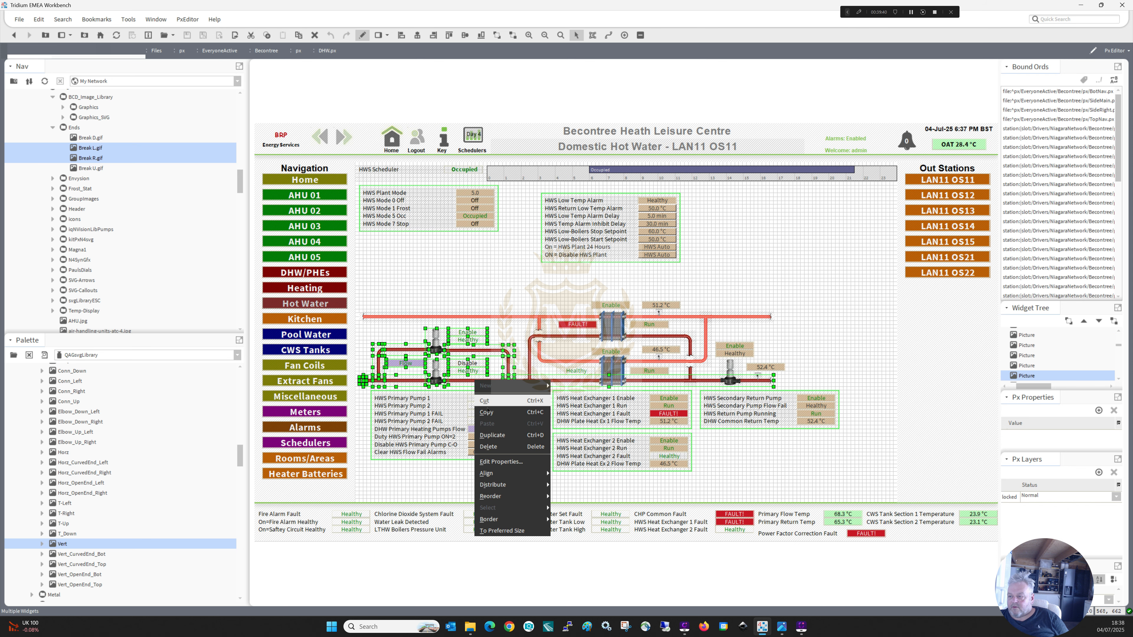
pyautogui.click(487, 411)
# Return to the Heating Plant page in edit mode and paste the copied HWS pump circuit below the CT2 circuit.
pyautogui.click(363, 35)
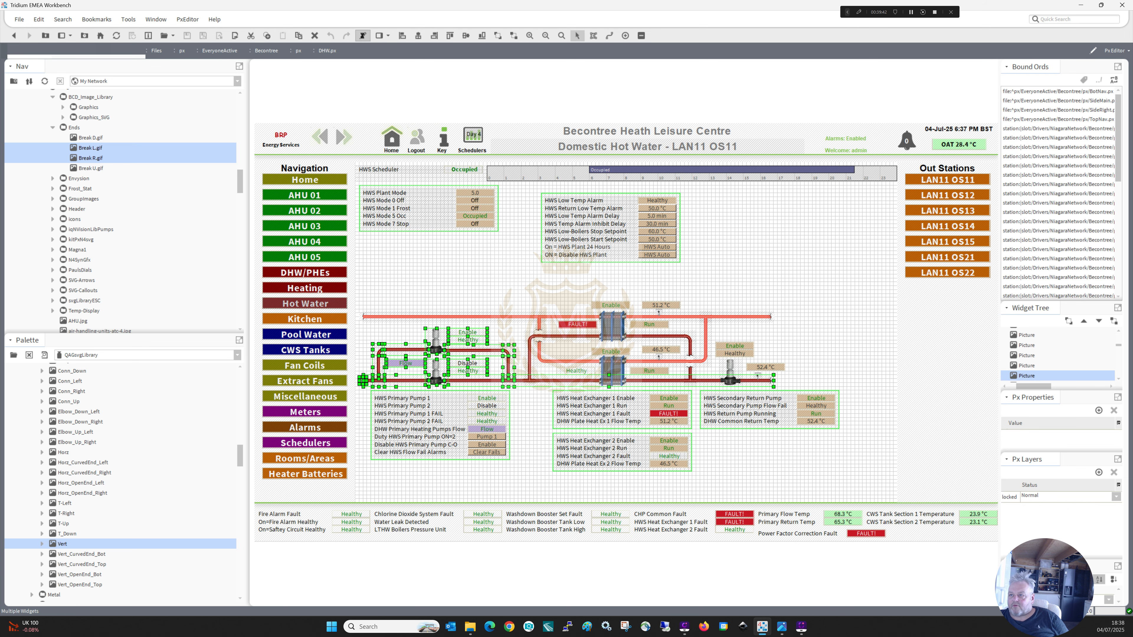
pyautogui.click(325, 282)
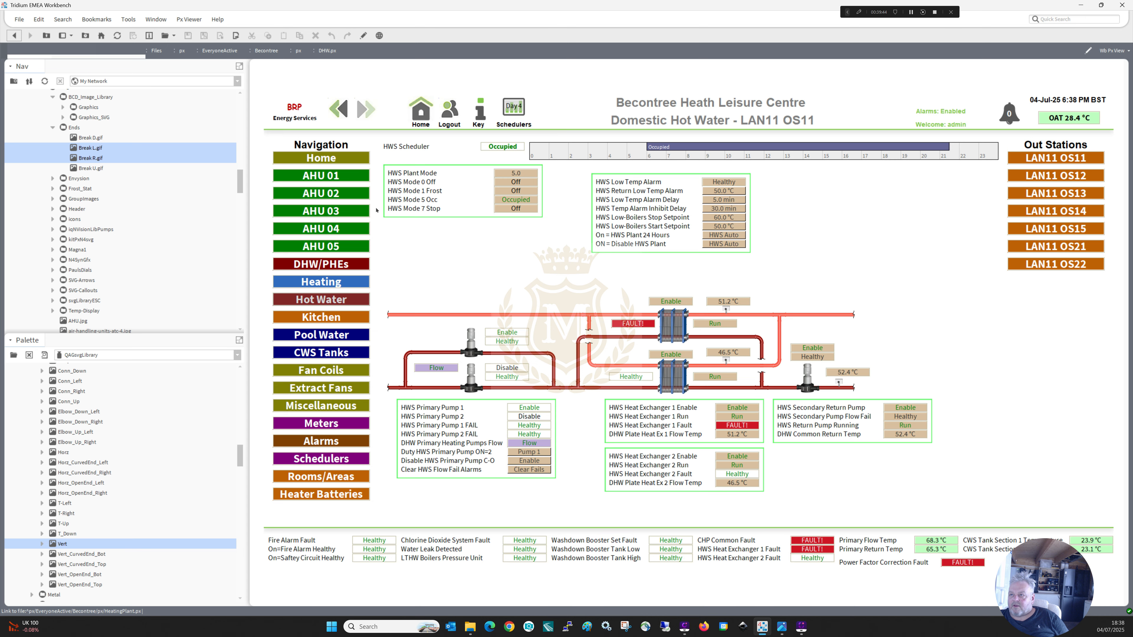
pyautogui.click(363, 36)
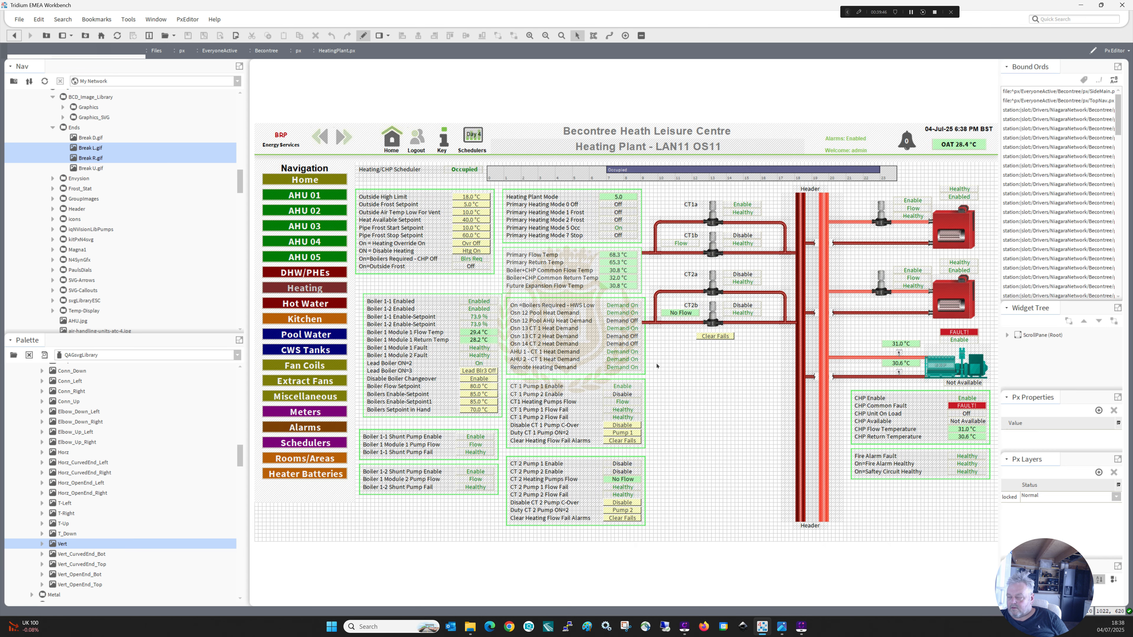
pyautogui.rightClick(668, 366)
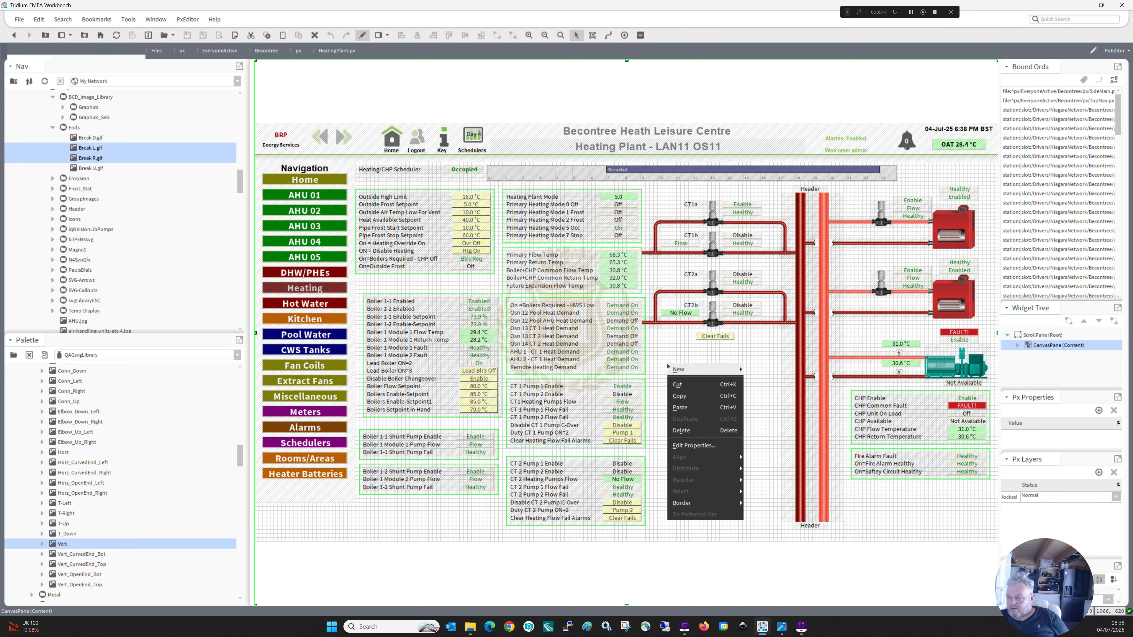
pyautogui.click(695, 408)
pyautogui.moveTo(723, 401); pyautogui.dragTo(637, 371)
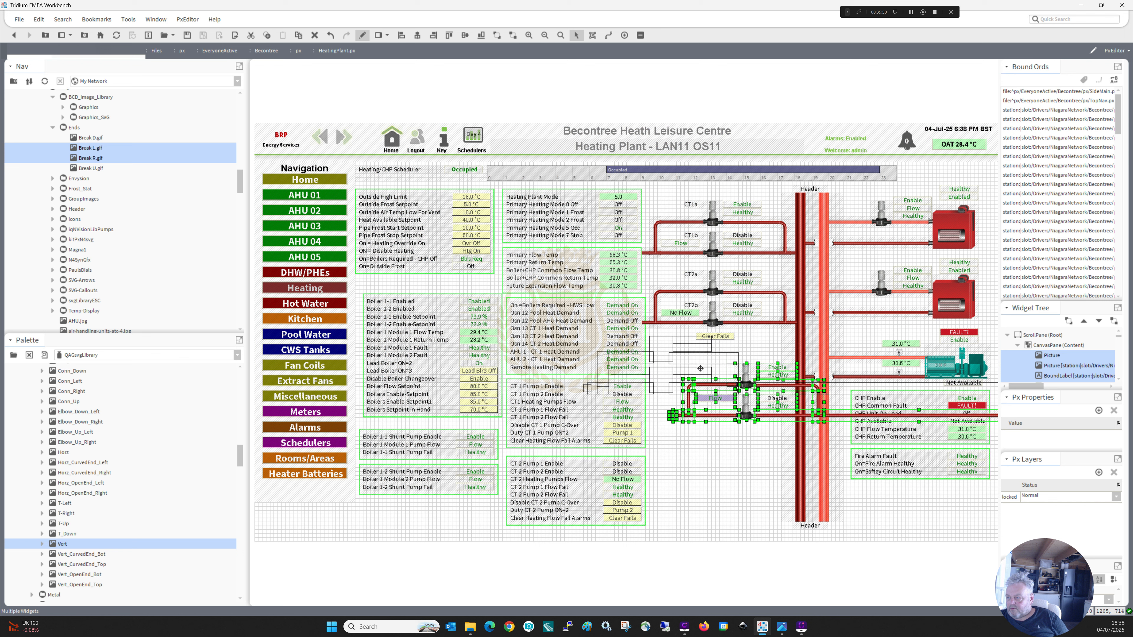
# Shorten the pasted circuit's long lower pipe so it ends just past the pump loop.
pyautogui.click(768, 387)
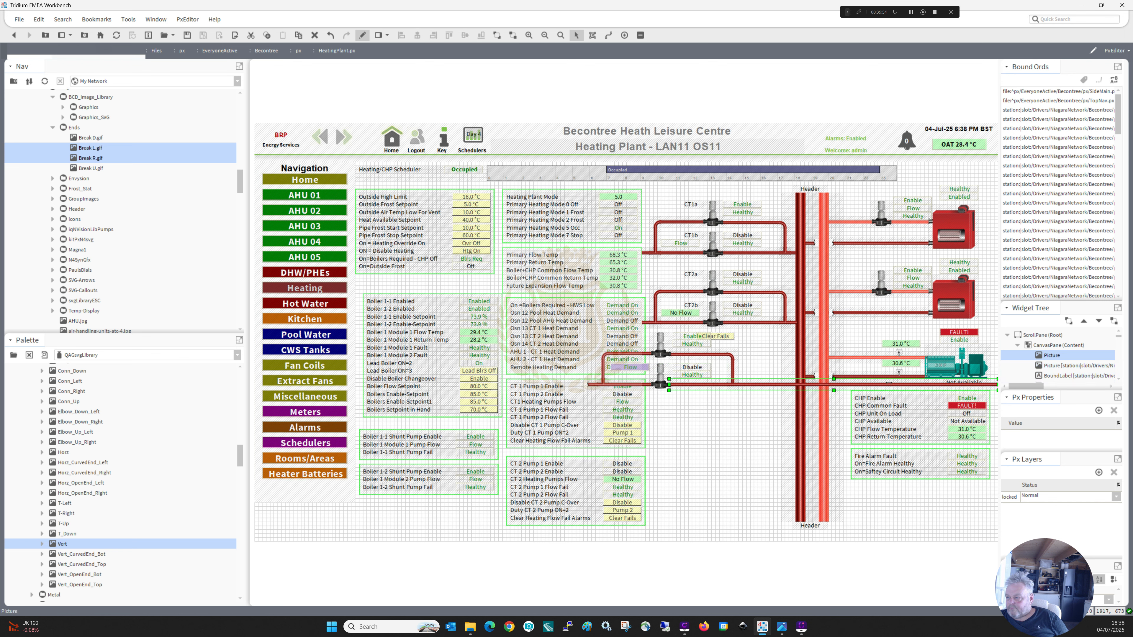
pyautogui.moveTo(889, 383); pyautogui.dragTo(571, 329)
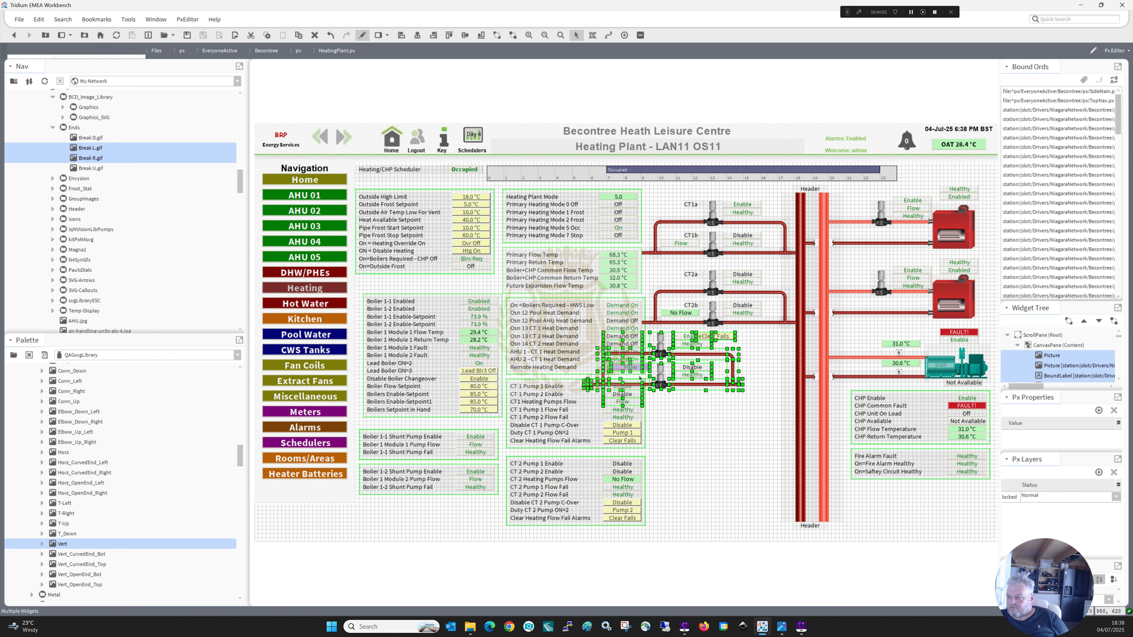
pyautogui.click(668, 402)
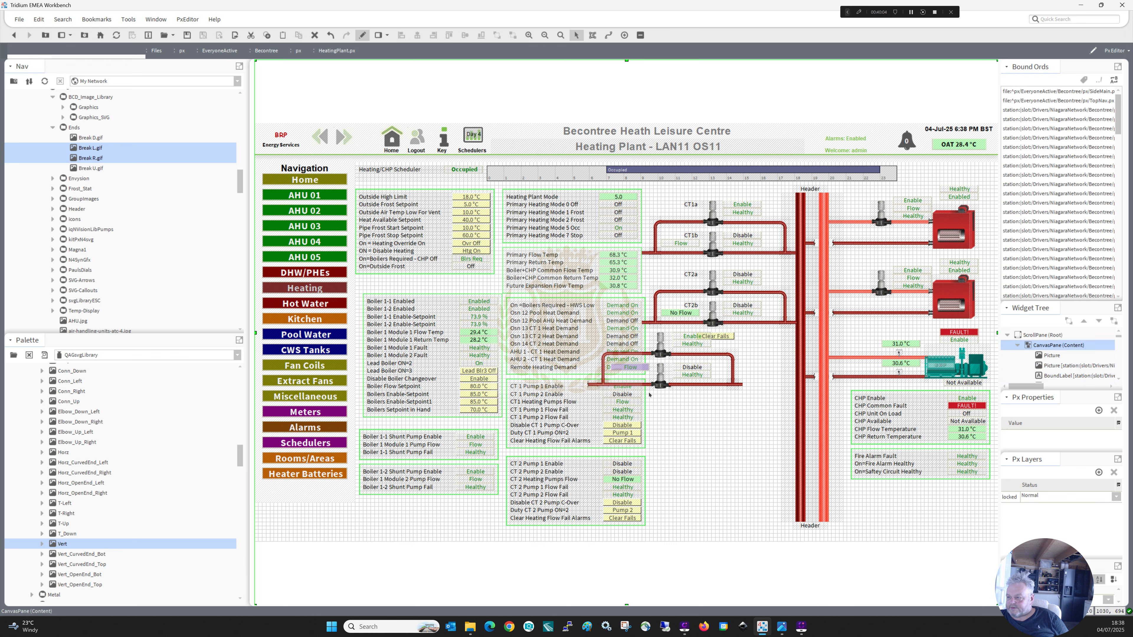
pyautogui.click(681, 386)
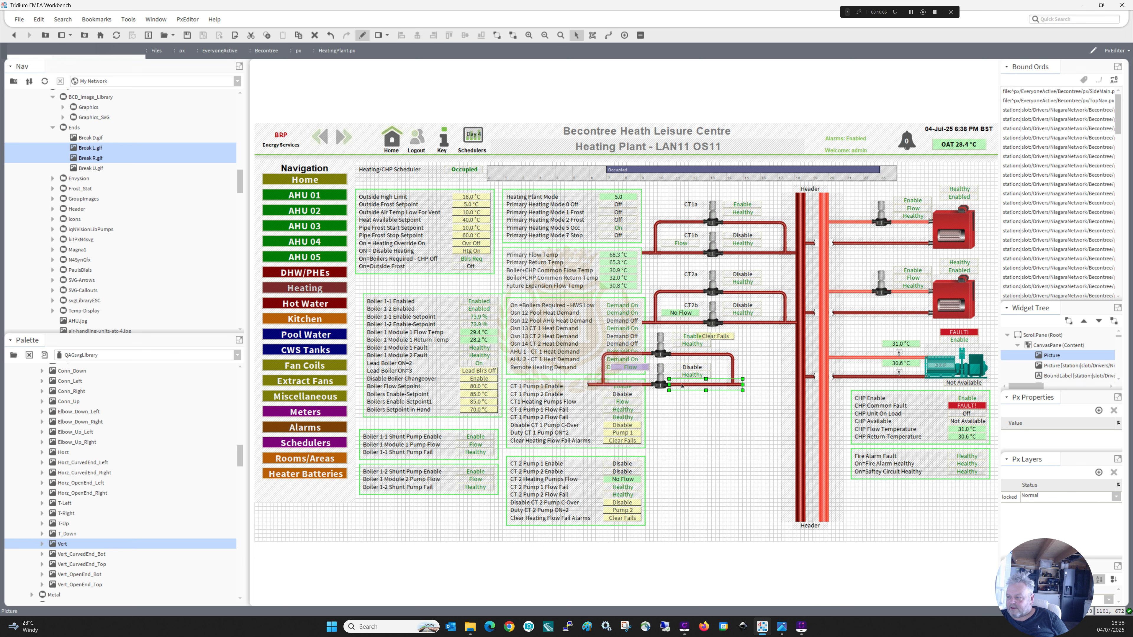
pyautogui.keyDown('shift'); pyautogui.click(645, 385); pyautogui.keyUp('shift')
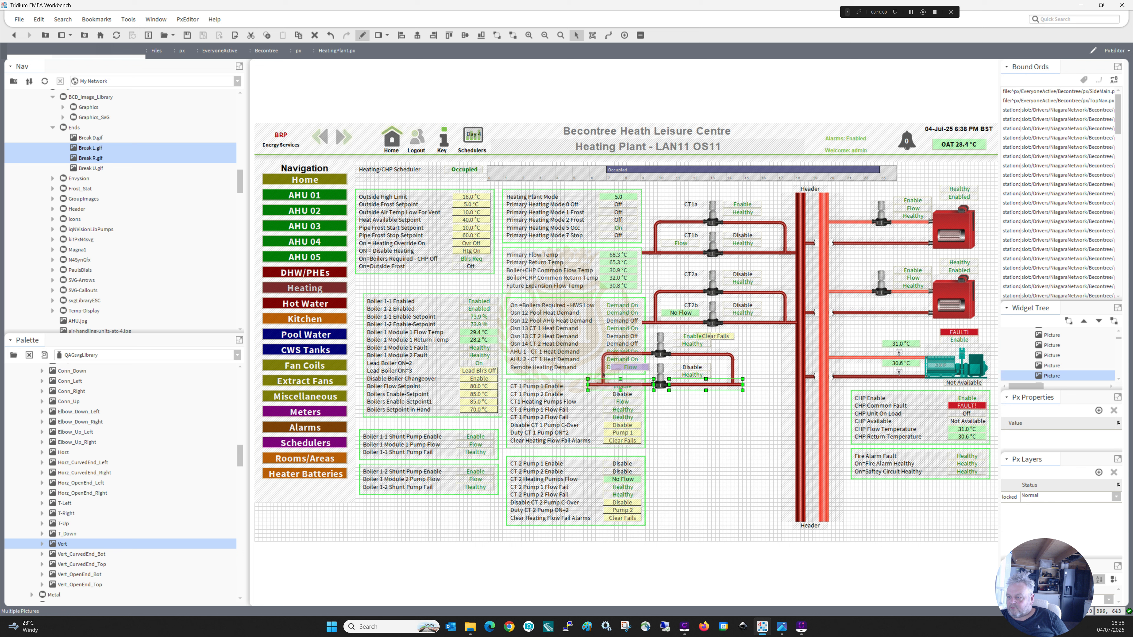
pyautogui.keyDown('shift'); pyautogui.click(604, 373); pyautogui.keyUp('shift')
pyautogui.keyDown('shift'); pyautogui.click(607, 355); pyautogui.keyUp('shift')
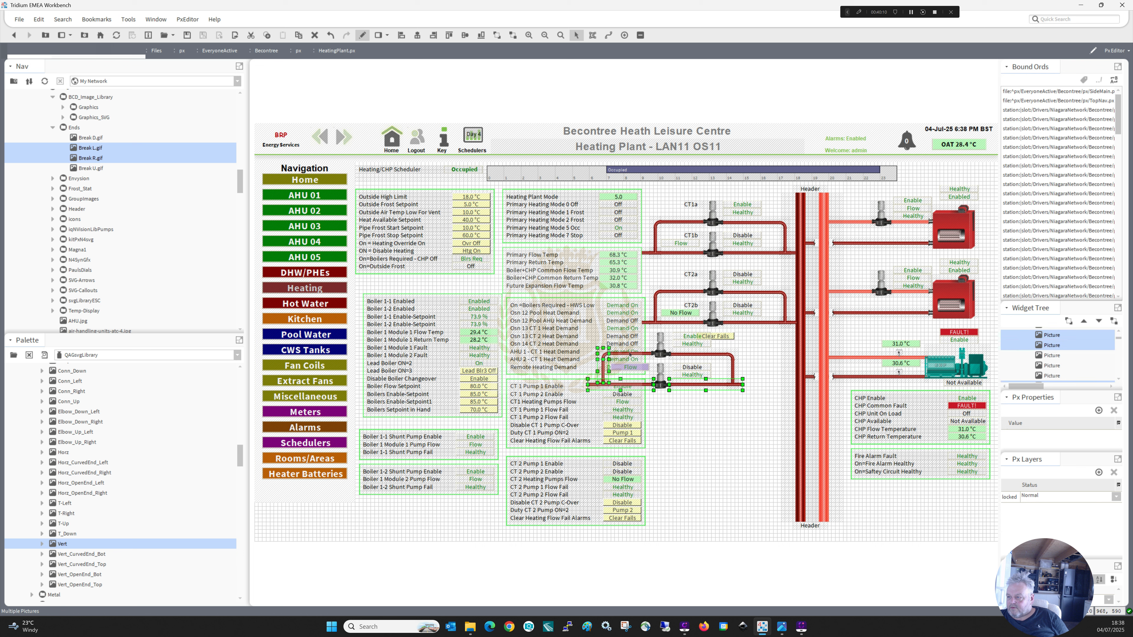
pyautogui.keyDown('shift'); pyautogui.click(643, 353); pyautogui.keyUp('shift')
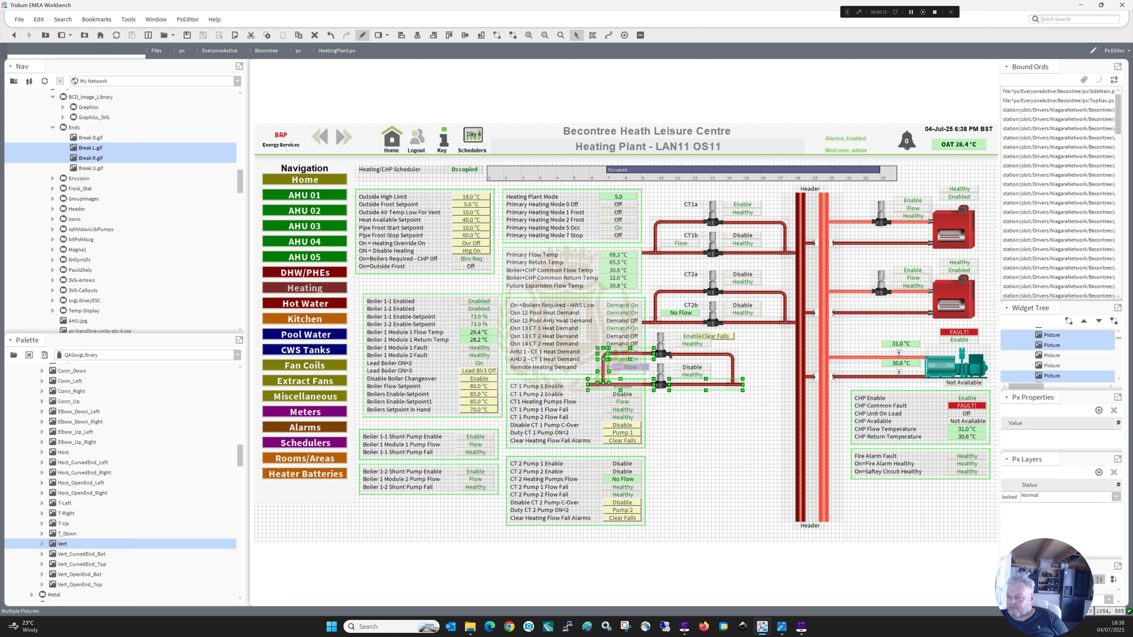
pyautogui.keyDown('shift'); pyautogui.click(670, 355); pyautogui.keyUp('shift')
pyautogui.keyDown('shift'); pyautogui.click(681, 354); pyautogui.keyUp('shift')
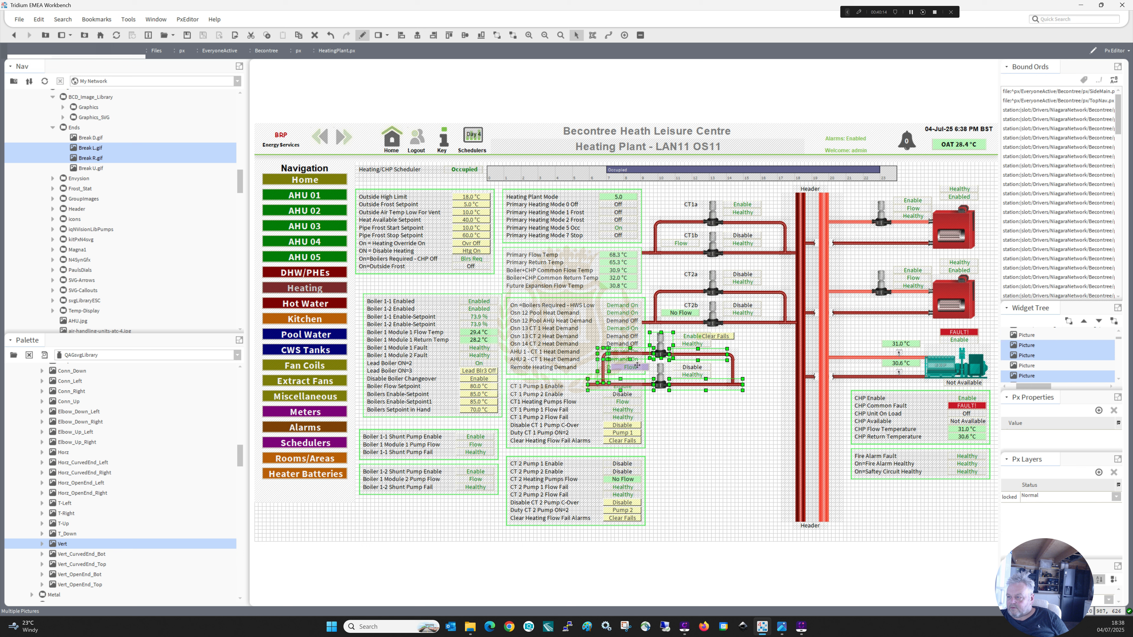
pyautogui.keyDown('shift'); pyautogui.click(637, 365); pyautogui.keyUp('shift')
pyautogui.keyDown('shift'); pyautogui.click(692, 375); pyautogui.keyUp('shift')
pyautogui.keyDown('shift'); pyautogui.click(692, 366); pyautogui.keyUp('shift')
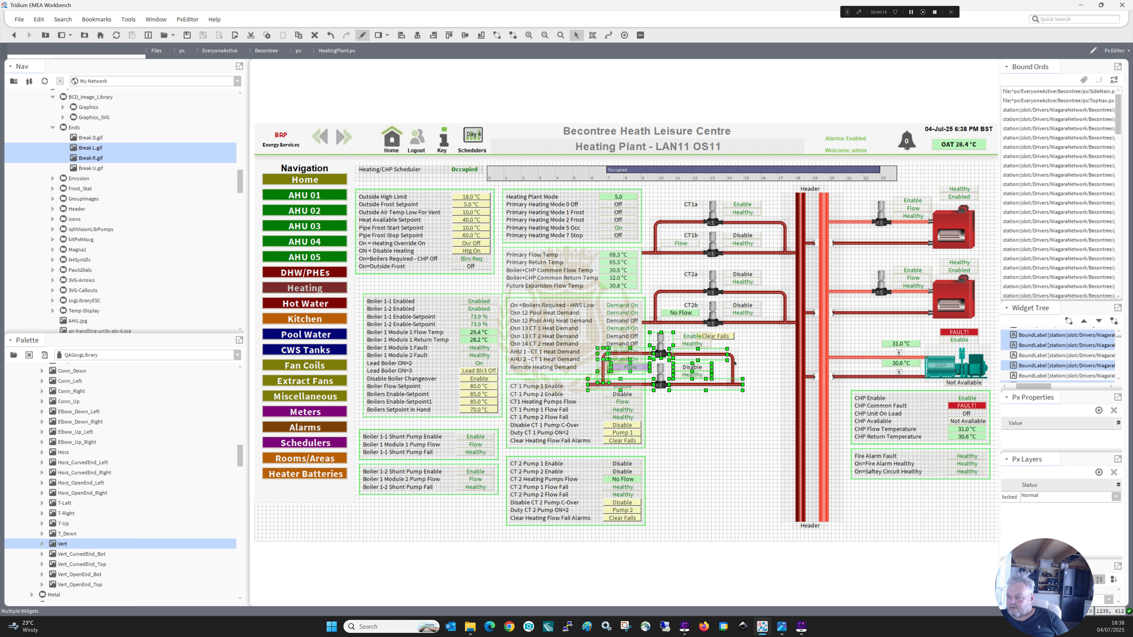
pyautogui.keyDown('shift'); pyautogui.click(733, 360); pyautogui.keyUp('shift')
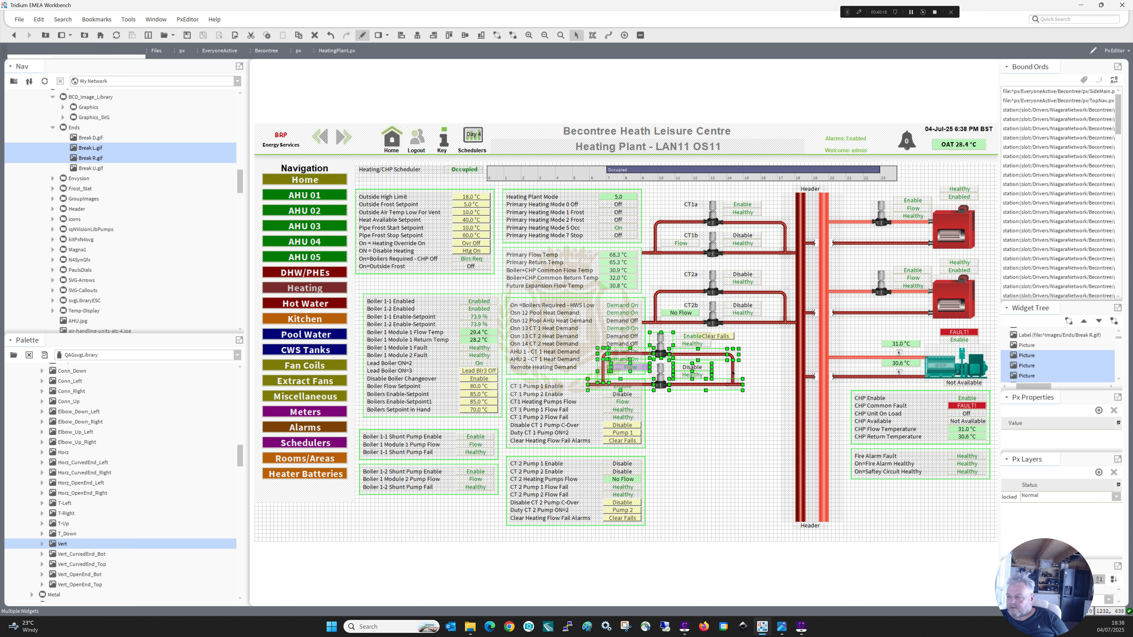
pyautogui.keyDown('shift'); pyautogui.click(733, 373); pyautogui.keyUp('shift')
pyautogui.click(660, 379)
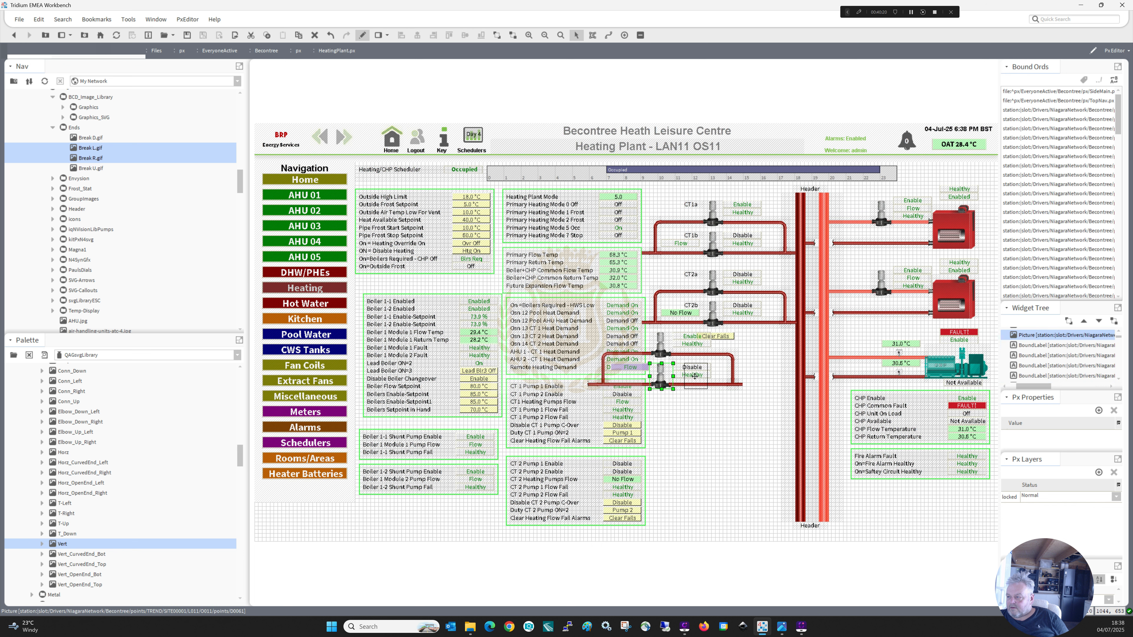
pyautogui.moveTo(660, 378); pyautogui.dragTo(696, 377)
pyautogui.hotkey('ctrl', 'z')
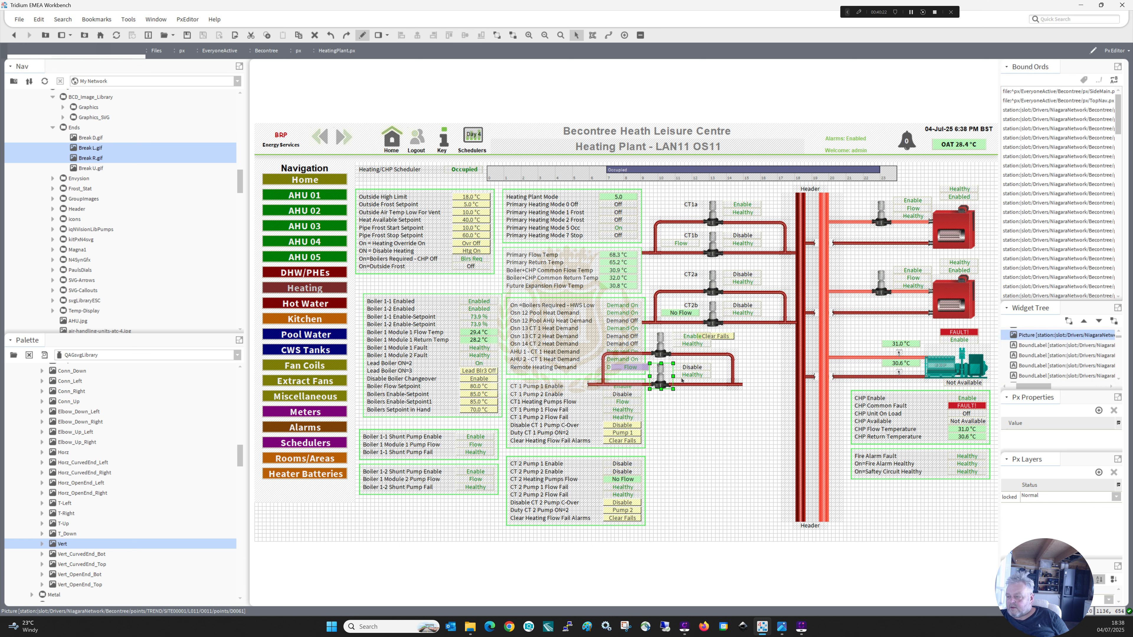
# Select the pasted HWS pumps, pipes and second pump's status values, and move them together until the loop lines up under the CT2 circuit.
pyautogui.keyDown('shift'); pyautogui.click(656, 350); pyautogui.keyUp('shift')
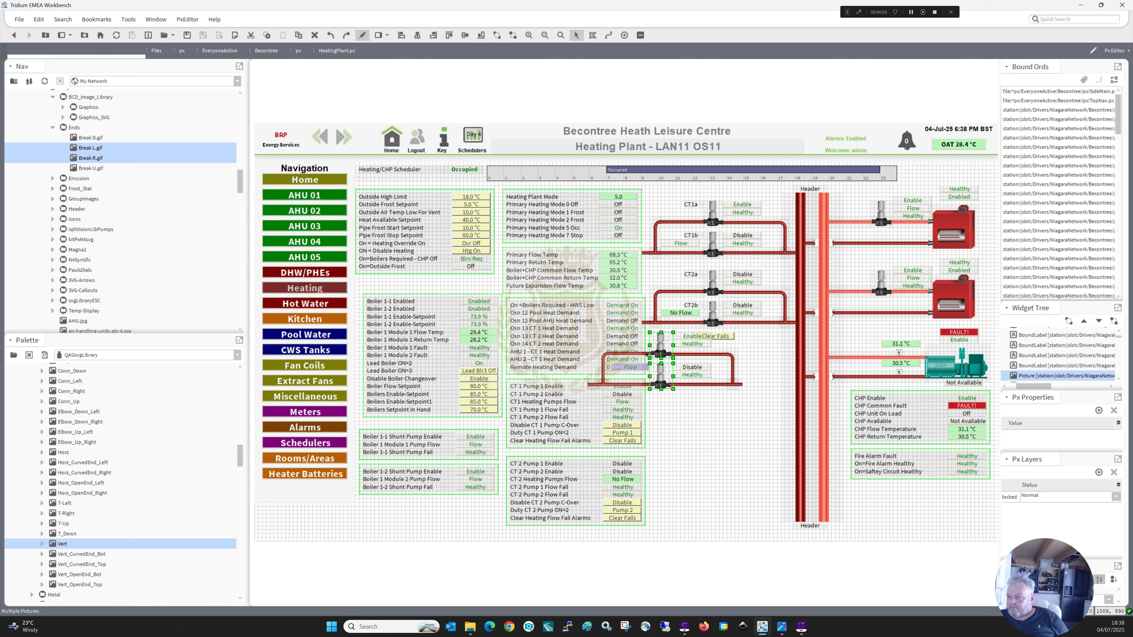
pyautogui.keyDown('shift'); pyautogui.click(646, 359); pyautogui.keyUp('shift')
pyautogui.keyDown('shift'); pyautogui.click(686, 357); pyautogui.keyUp('shift')
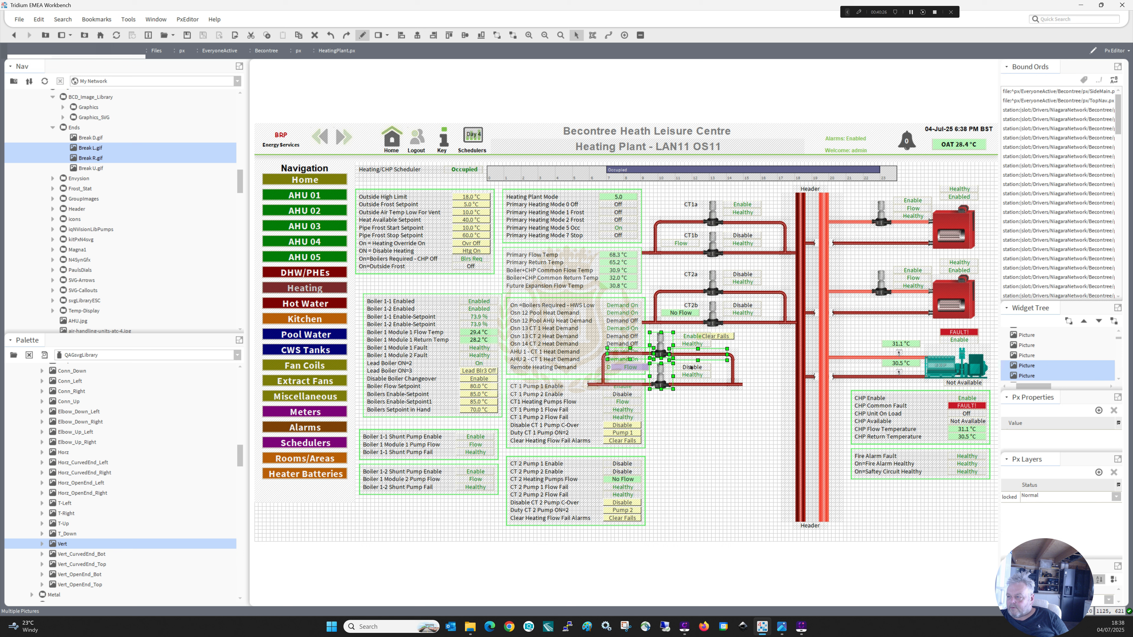
pyautogui.keyDown('shift'); pyautogui.click(691, 372); pyautogui.keyUp('shift')
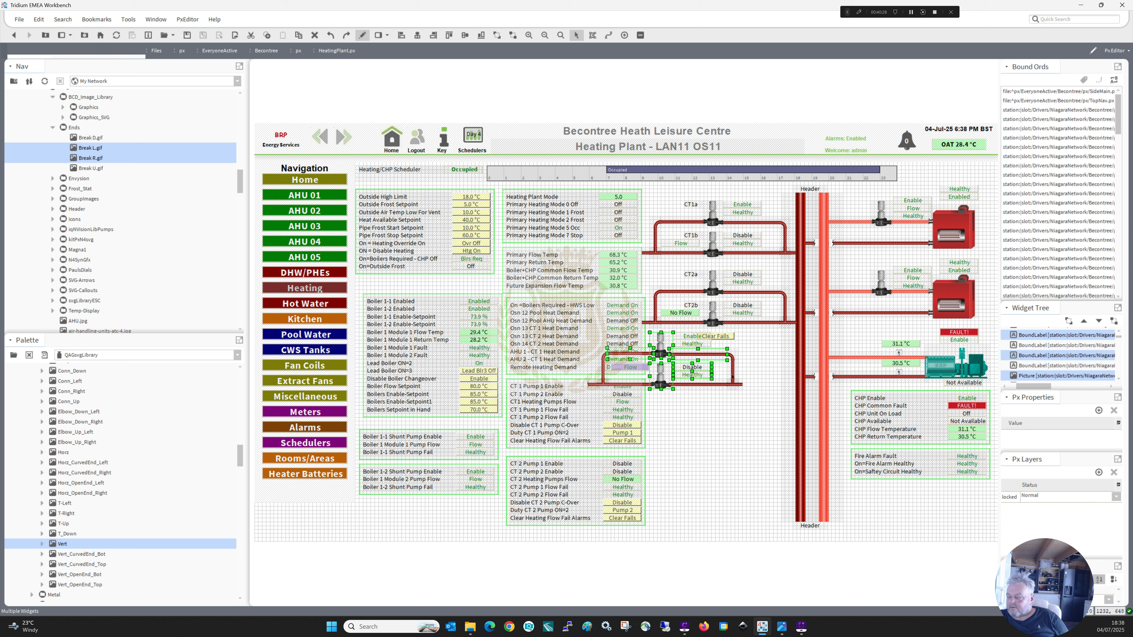
pyautogui.keyDown('shift'); pyautogui.click(735, 365); pyautogui.keyUp('shift')
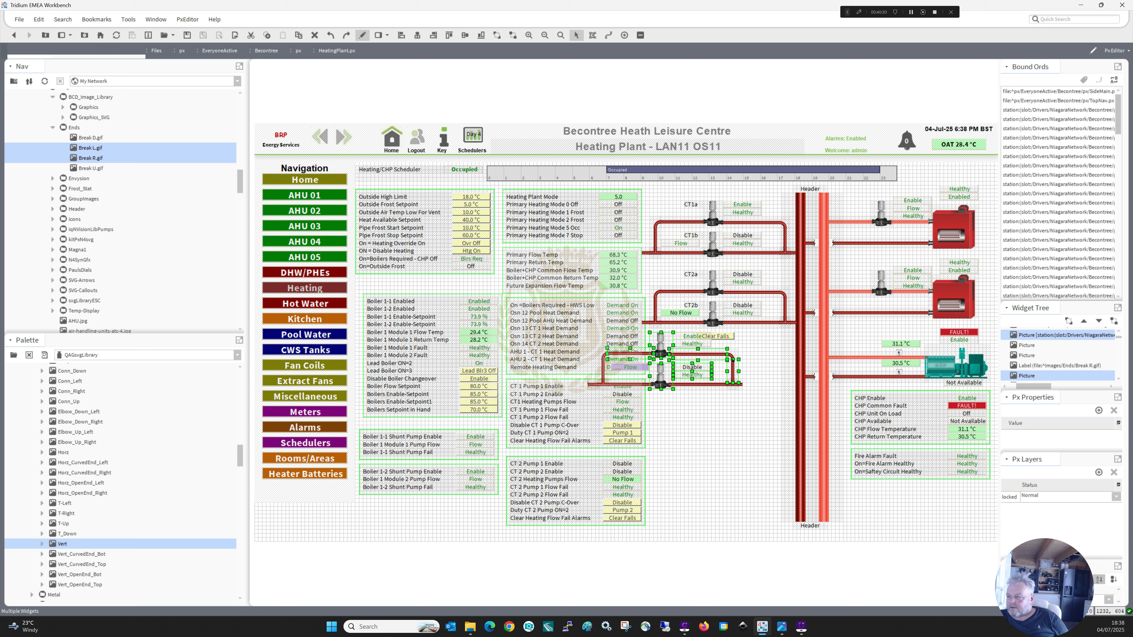
pyautogui.keyDown('shift'); pyautogui.click(733, 360); pyautogui.keyUp('shift')
pyautogui.keyDown('shift'); pyautogui.click(719, 384); pyautogui.keyUp('shift')
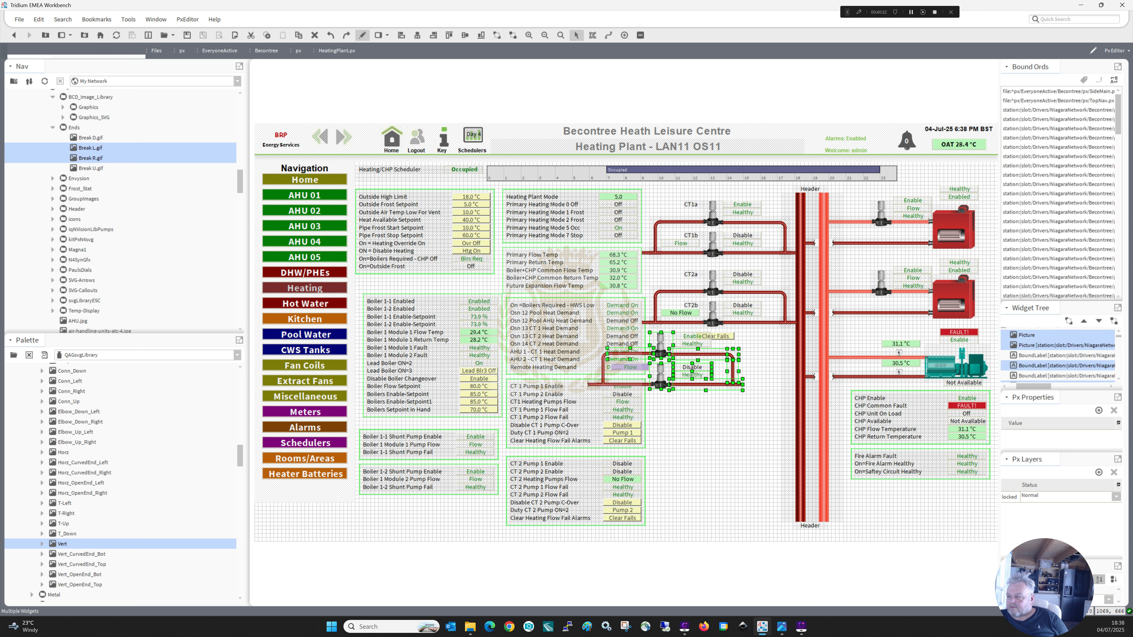
pyautogui.keyDown('shift'); pyautogui.click(609, 383); pyautogui.keyUp('shift')
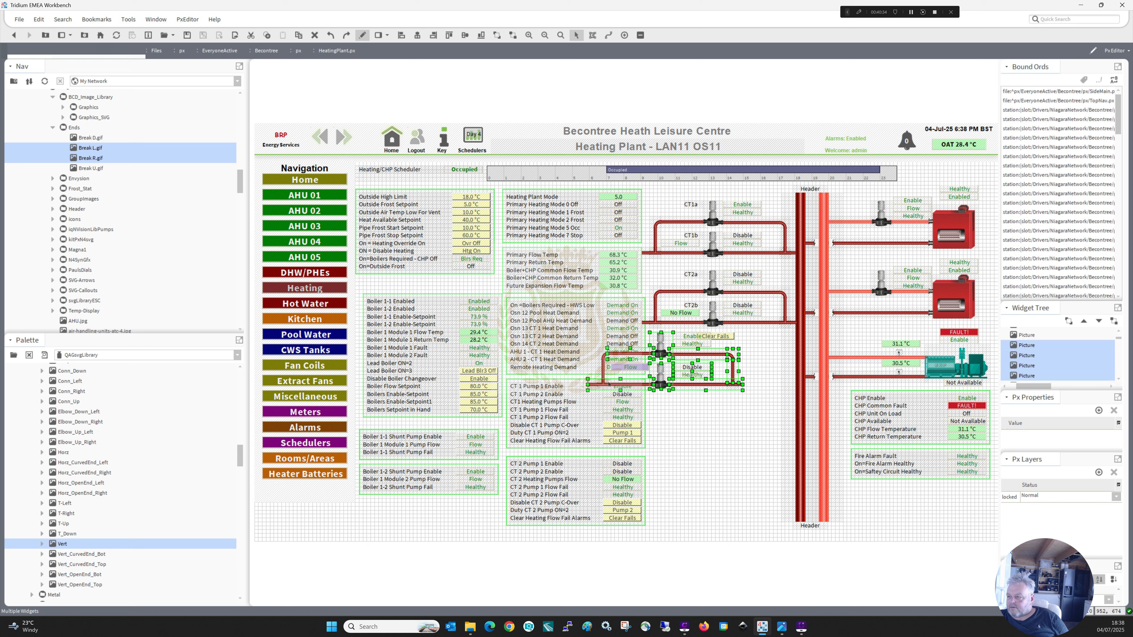
pyautogui.keyDown('shift'); pyautogui.click(604, 364); pyautogui.keyUp('shift')
pyautogui.keyDown('shift'); pyautogui.click(601, 355); pyautogui.keyUp('shift')
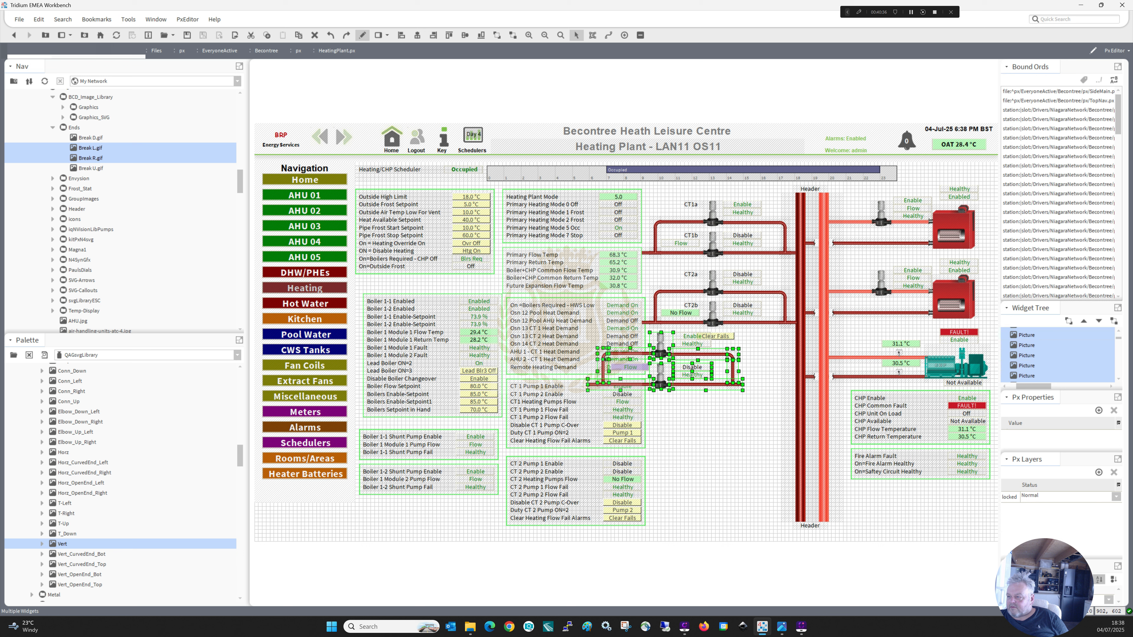
pyautogui.press('Right')
pyautogui.press('Right')
pyautogui.press('Right')
pyautogui.press('Right')
pyautogui.press('Right')
pyautogui.press('Right')
pyautogui.press('Right')
pyautogui.press('Right')
pyautogui.press('Right')
pyautogui.press('Right')
pyautogui.press('Right')
pyautogui.press('Right')
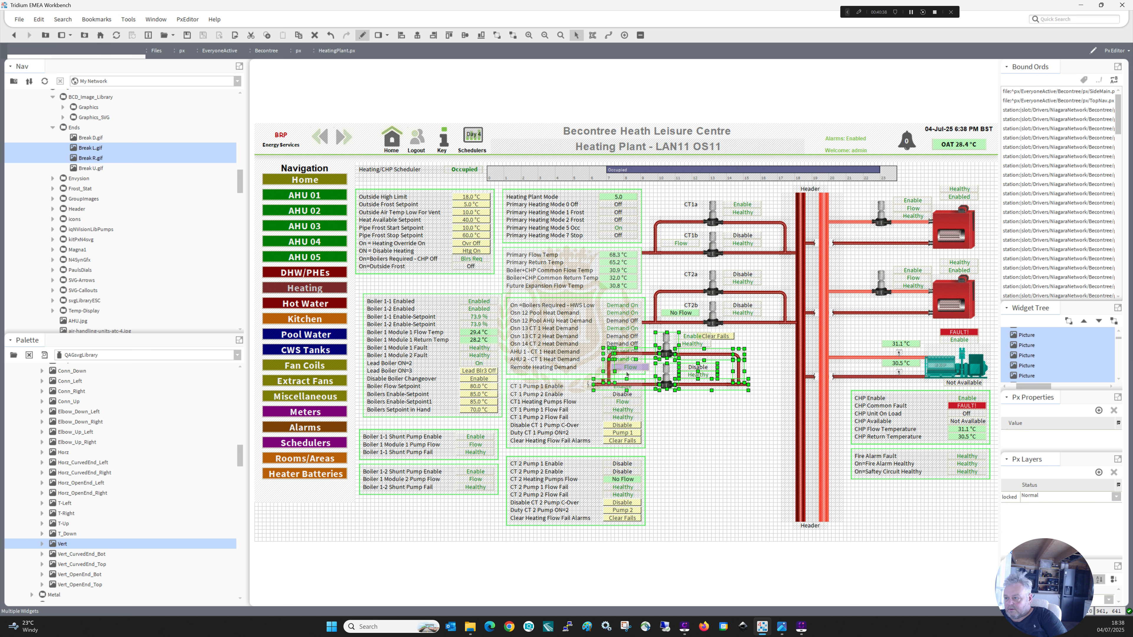
pyautogui.press('Right')
pyautogui.press('Right')
pyautogui.press('Right')
pyautogui.press('Right')
pyautogui.press('Right')
pyautogui.press('Right')
pyautogui.press('Right')
pyautogui.press('Right')
pyautogui.press('Right')
pyautogui.press('Right')
pyautogui.press('Right')
pyautogui.press('Right')
pyautogui.press('Right')
pyautogui.press('Right')
pyautogui.press('Right')
pyautogui.press('Right')
pyautogui.press('Right')
pyautogui.press('Right')
pyautogui.press('Right')
pyautogui.press('Right')
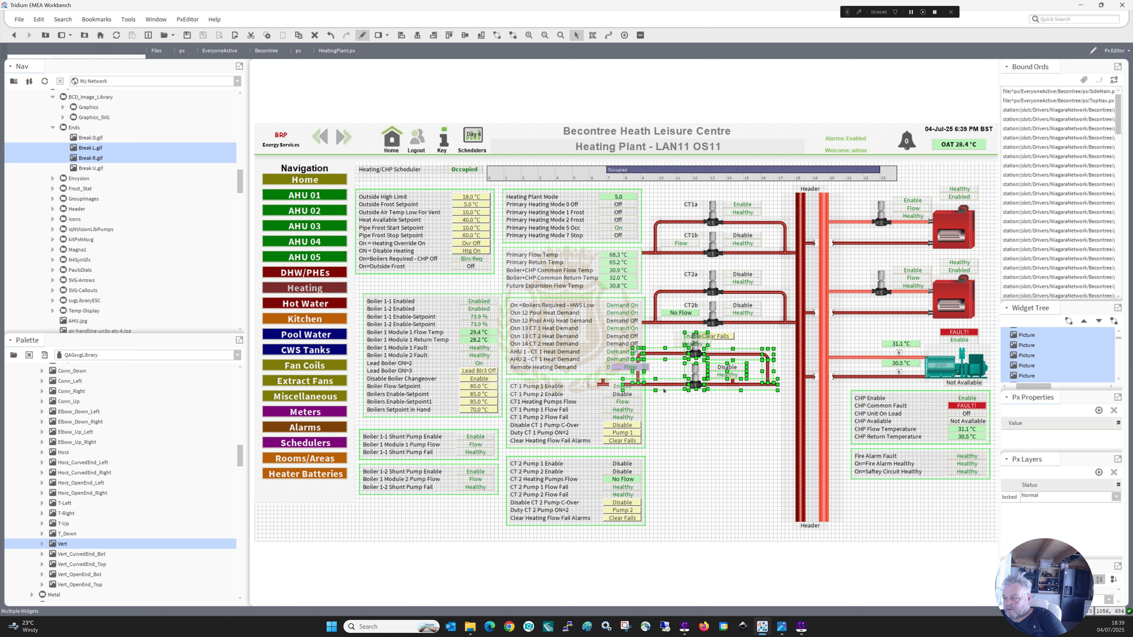
pyautogui.press('Right')
pyautogui.press('Right')
pyautogui.press('Right')
pyautogui.press('Right')
pyautogui.press('Right')
pyautogui.press('Right')
pyautogui.press('Right')
pyautogui.press('Right')
pyautogui.press('Right')
pyautogui.press('Right')
pyautogui.press('Right')
pyautogui.press('Right')
pyautogui.press('Right')
pyautogui.press('Right')
pyautogui.press('Right')
pyautogui.press('Right')
pyautogui.press('Right')
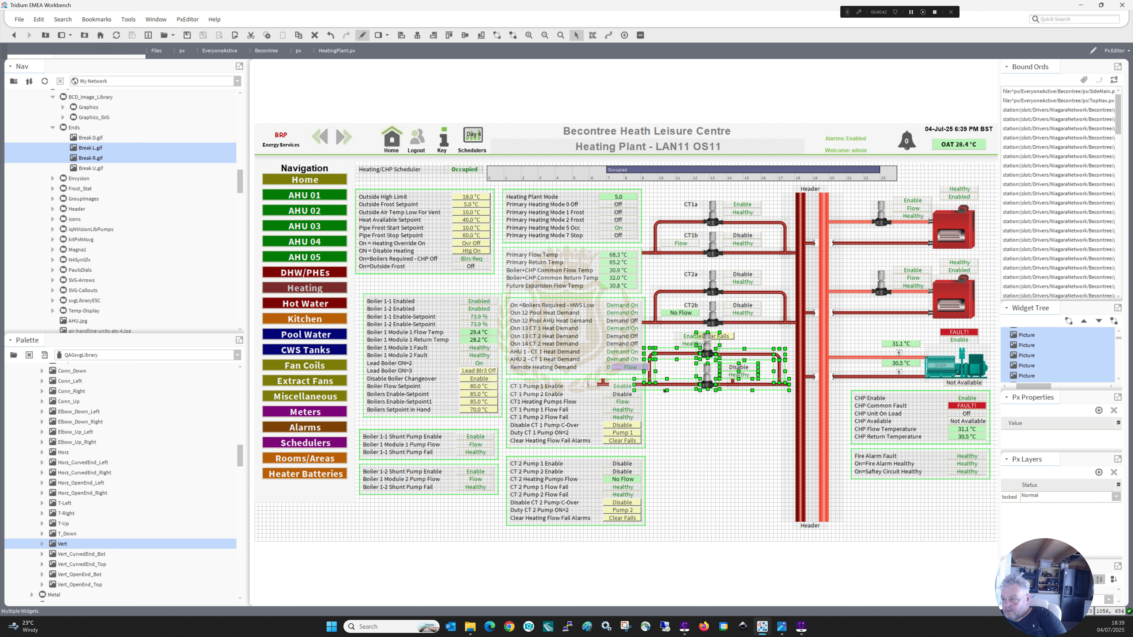
pyautogui.press('Down')
pyautogui.press('Down')
pyautogui.press('Down')
pyautogui.press('Down')
pyautogui.press('Down')
pyautogui.press('Down')
pyautogui.press('Down')
pyautogui.press('Down')
pyautogui.press('Down')
pyautogui.press('Down')
pyautogui.press('Down')
pyautogui.press('Down')
pyautogui.press('Down')
pyautogui.press('Down')
pyautogui.press('Down')
pyautogui.press('Down')
pyautogui.press('Down')
pyautogui.press('Down')
pyautogui.press('Down')
pyautogui.press('Down')
pyautogui.press('Down')
pyautogui.press('Down')
pyautogui.press('Down')
pyautogui.press('Down')
pyautogui.press('Down')
pyautogui.press('Right')
pyautogui.press('Right')
pyautogui.press('Right')
pyautogui.press('Right')
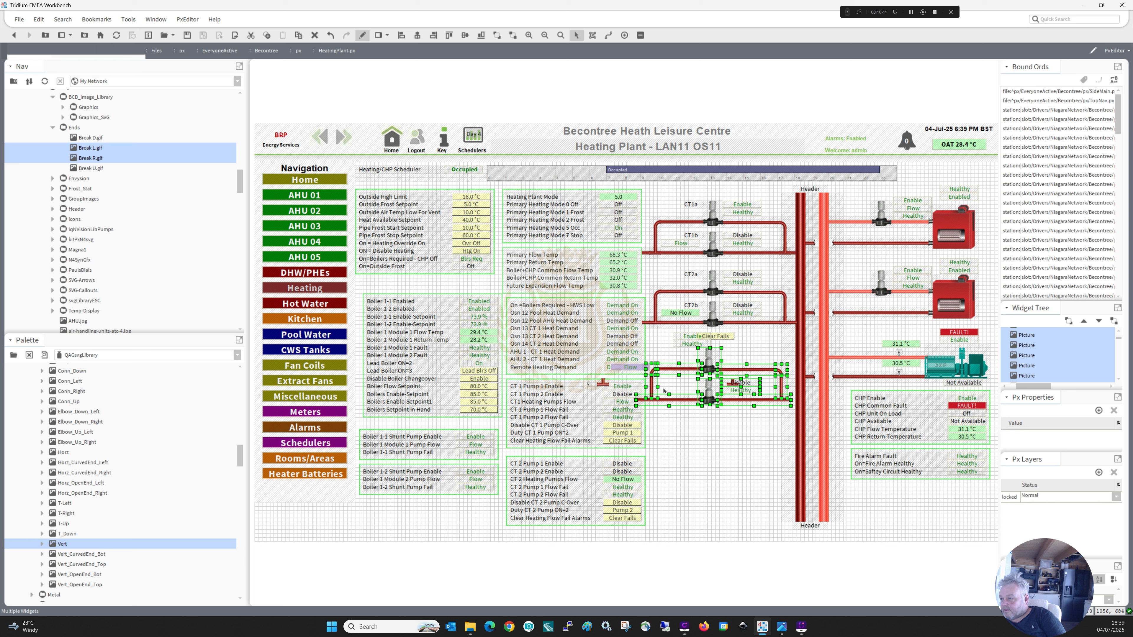
pyautogui.press('Right')
pyautogui.press('Right')
pyautogui.press('Right')
pyautogui.press('Right')
pyautogui.press('Right')
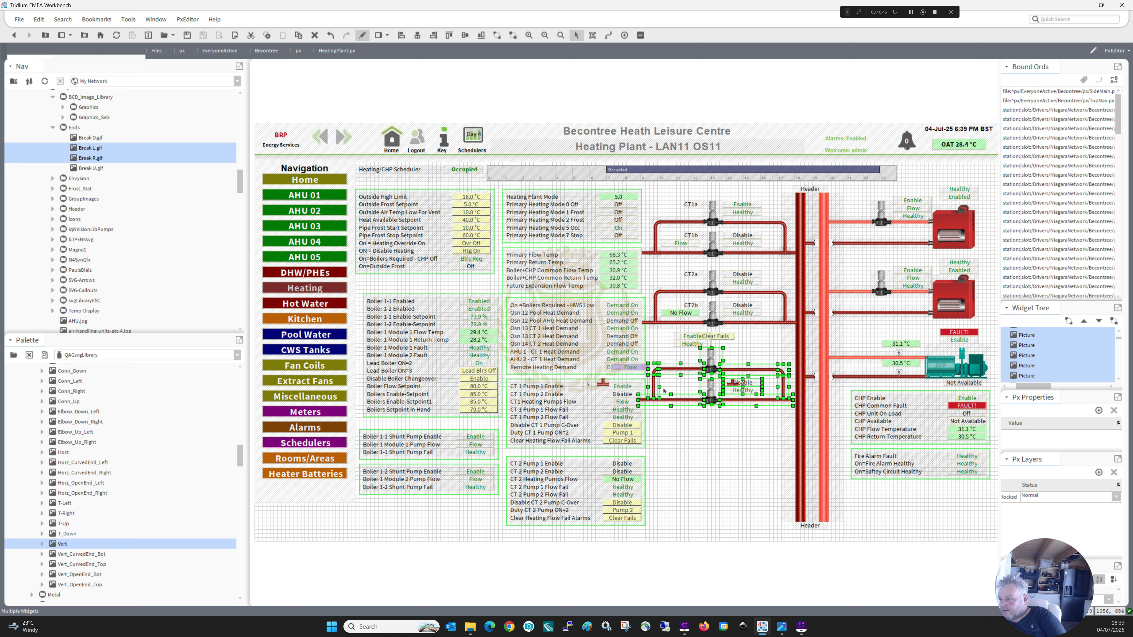
pyautogui.press('Right')
pyautogui.press('Right')
pyautogui.press('Right')
pyautogui.press('Right')
pyautogui.press('Right')
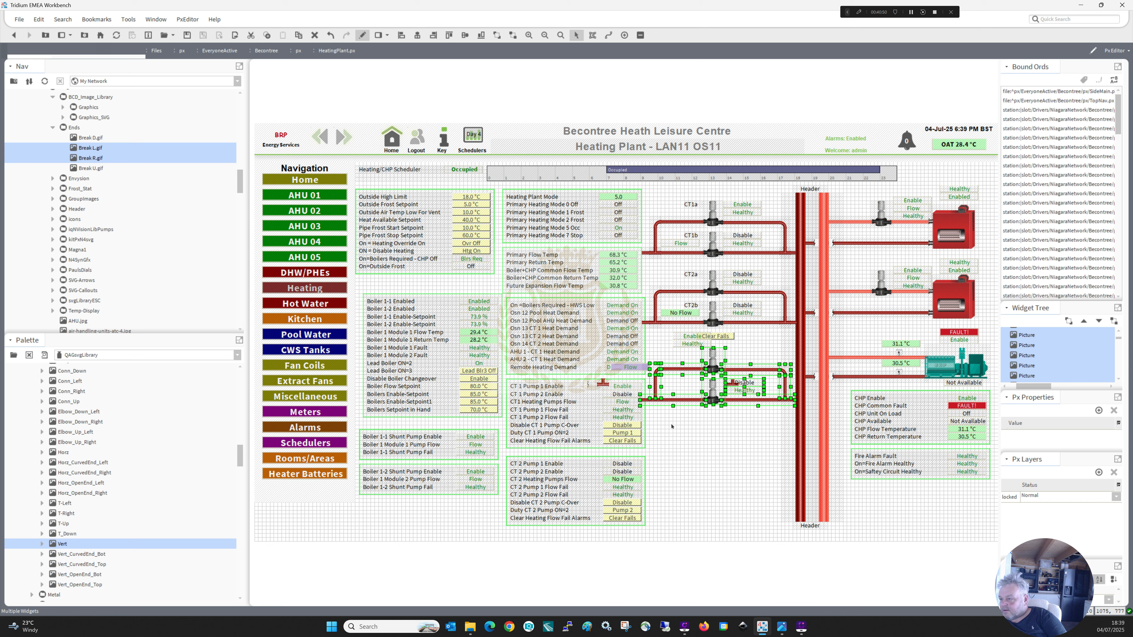
# Delete the leftover break symbol over the second pump's statuses and move the Disable value beside the upper HWS pump.
pyautogui.click(728, 381)
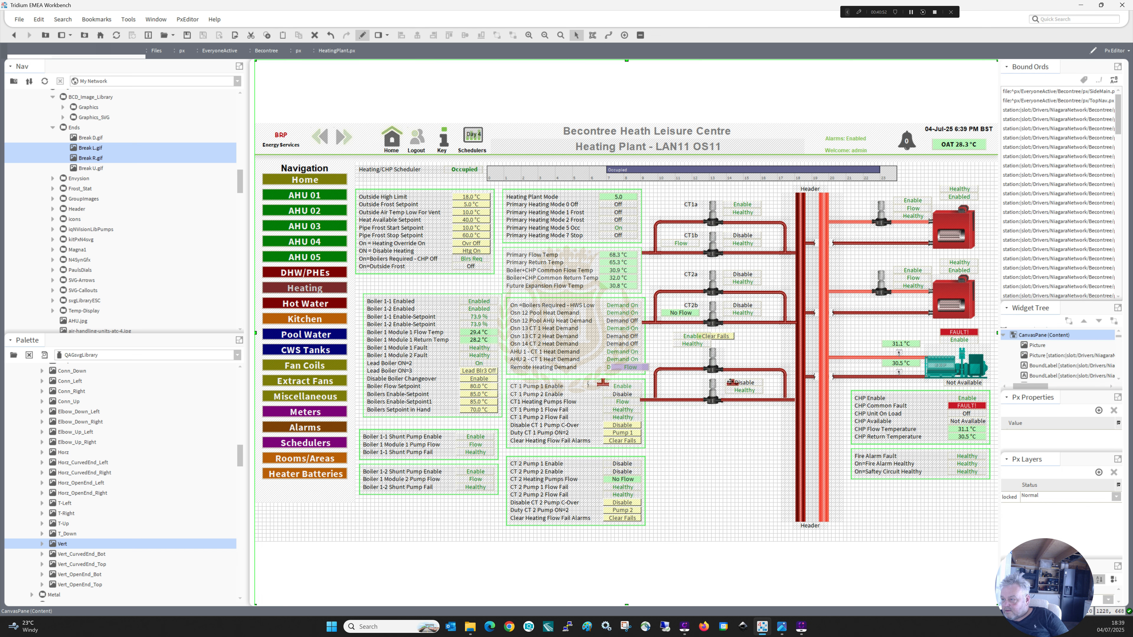
pyautogui.click(730, 382)
pyautogui.moveTo(741, 383); pyautogui.dragTo(747, 348)
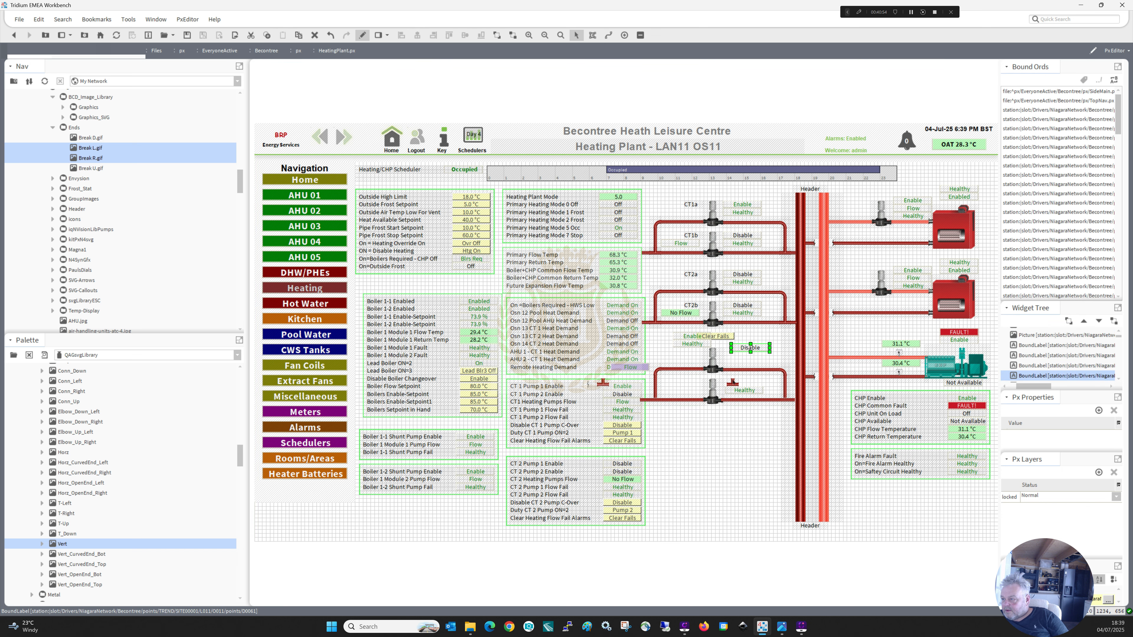
pyautogui.click(732, 384)
pyautogui.moveTo(784, 406); pyautogui.dragTo(784, 406)
pyautogui.click(749, 350)
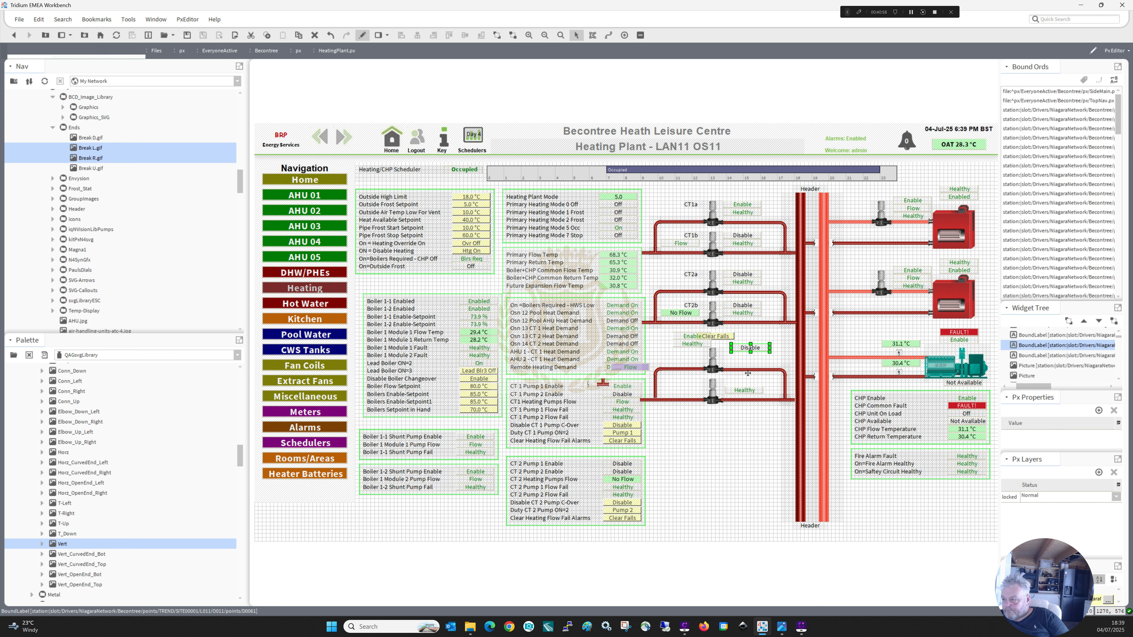
pyautogui.moveTo(750, 350)
pyautogui.mouseDown()
pyautogui.moveTo(745, 380)
pyautogui.moveTo(745, 359)
pyautogui.mouseUp()
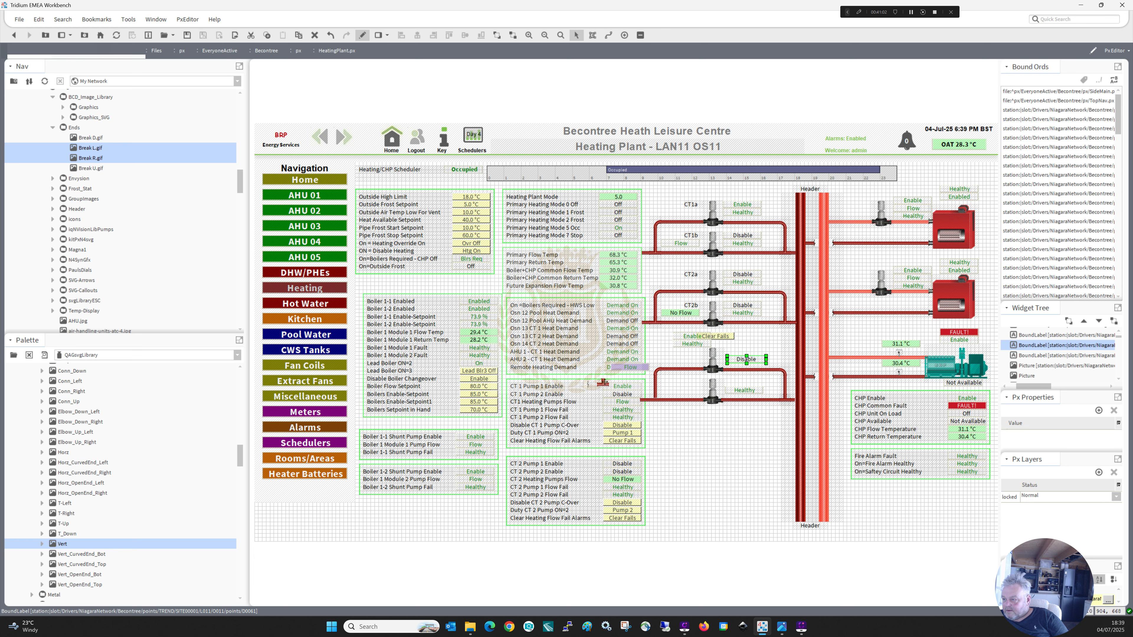
# Delete the remaining break symbol over the CT 1 table and move the purple Flow value inside the HWS loop beside the lower pump.
pyautogui.moveTo(603, 383); pyautogui.dragTo(647, 404)
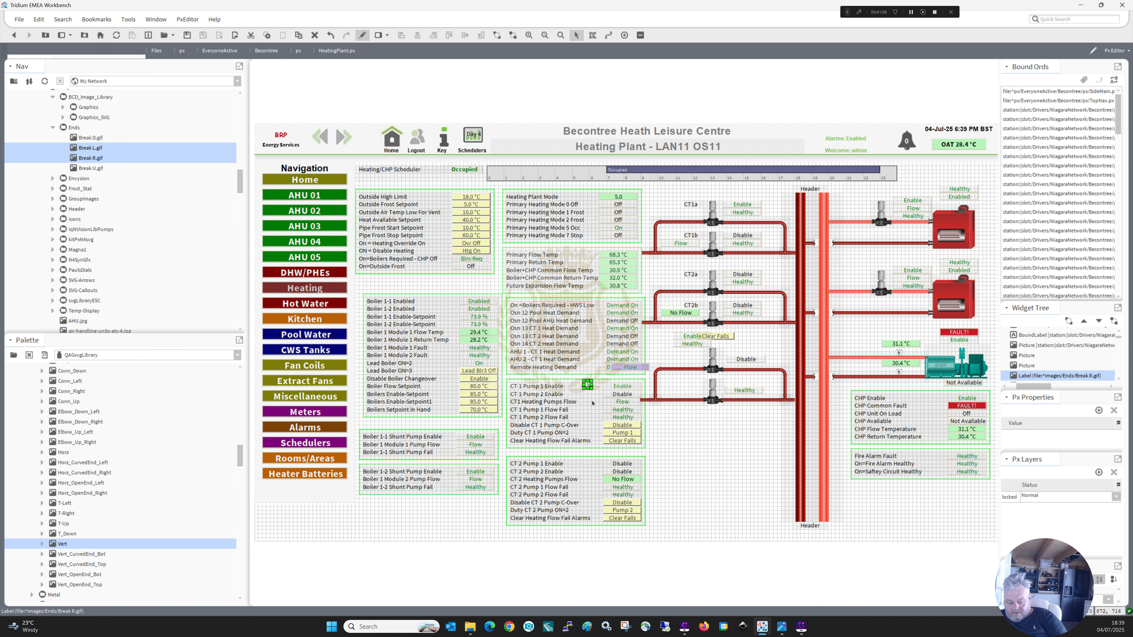
pyautogui.click(664, 420)
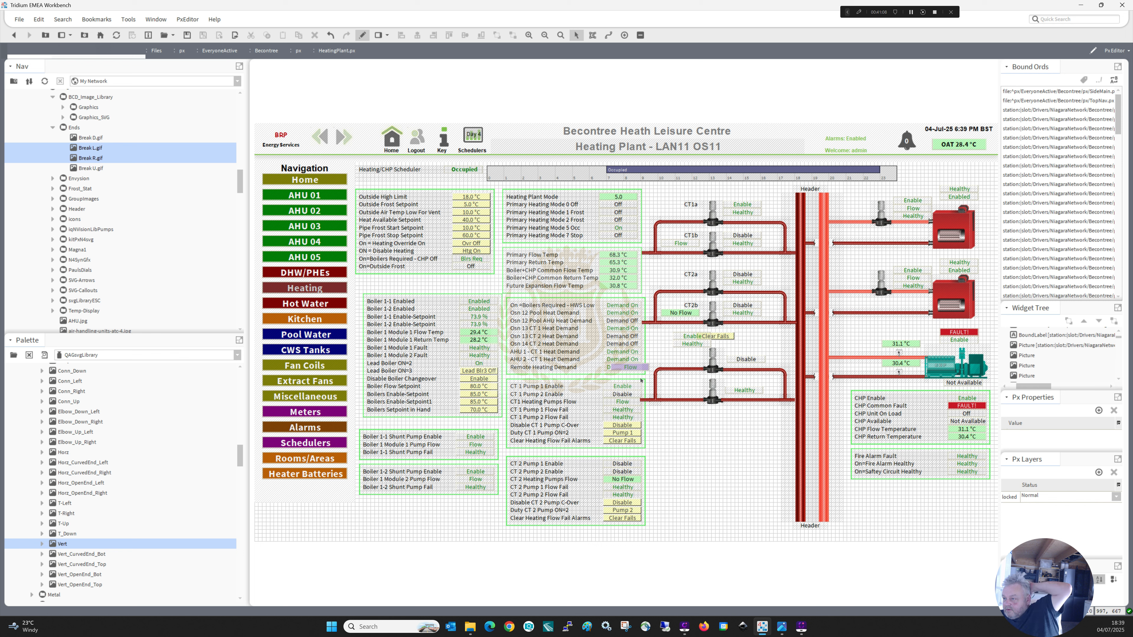
pyautogui.click(637, 369)
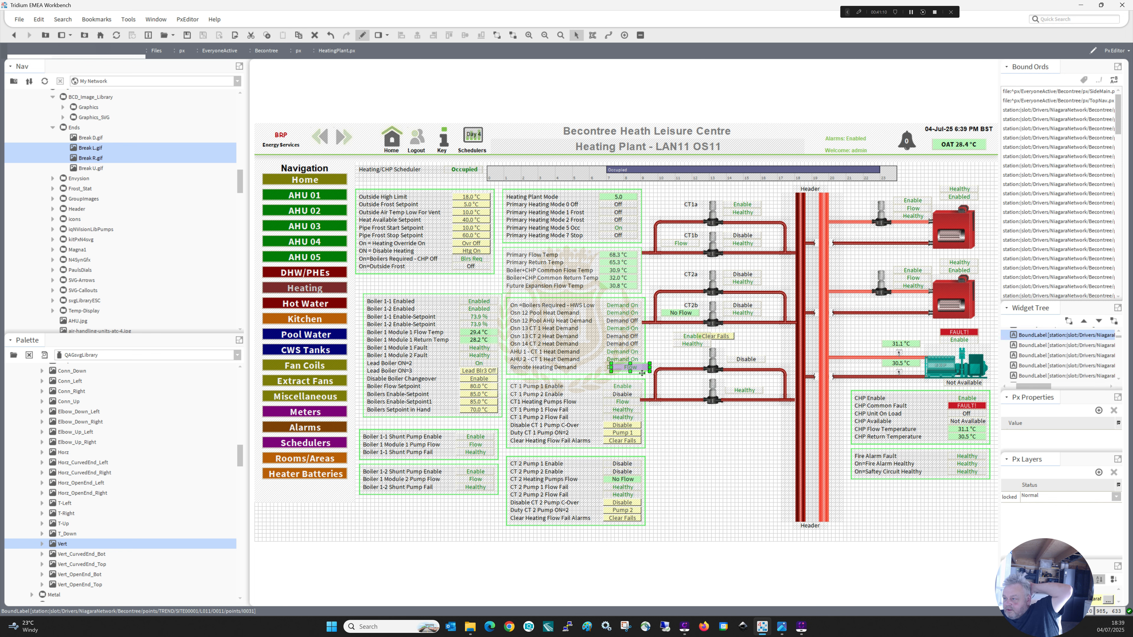
pyautogui.moveTo(641, 374); pyautogui.dragTo(685, 391)
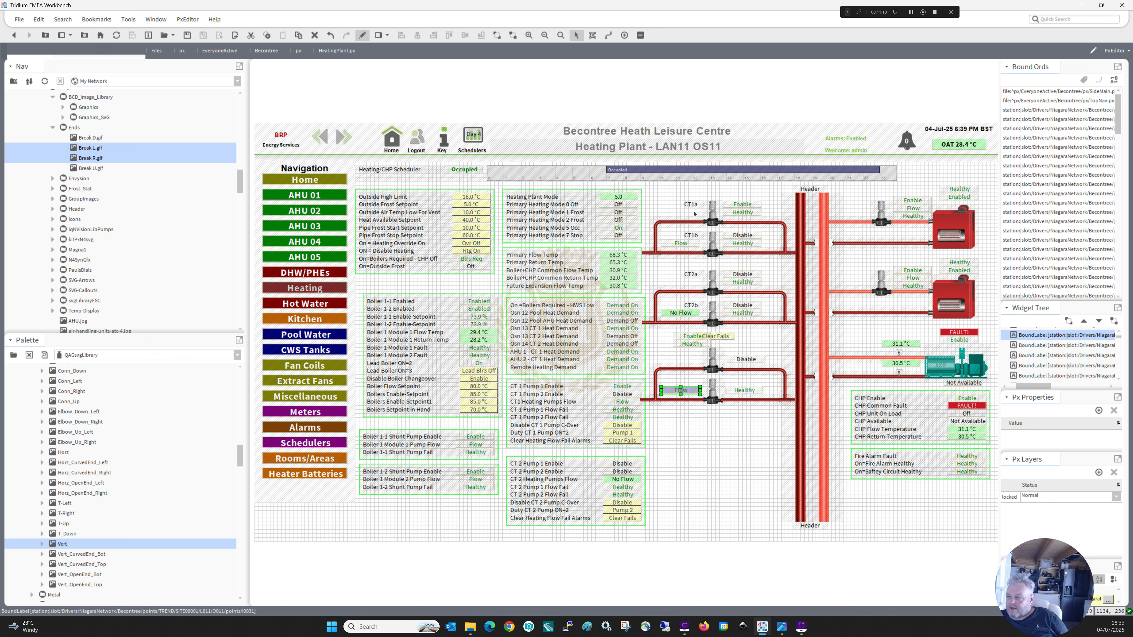
# Duplicate the CT1a label, place the copy beside the upper HWS pump and set its text to HWSa.
pyautogui.click(692, 205)
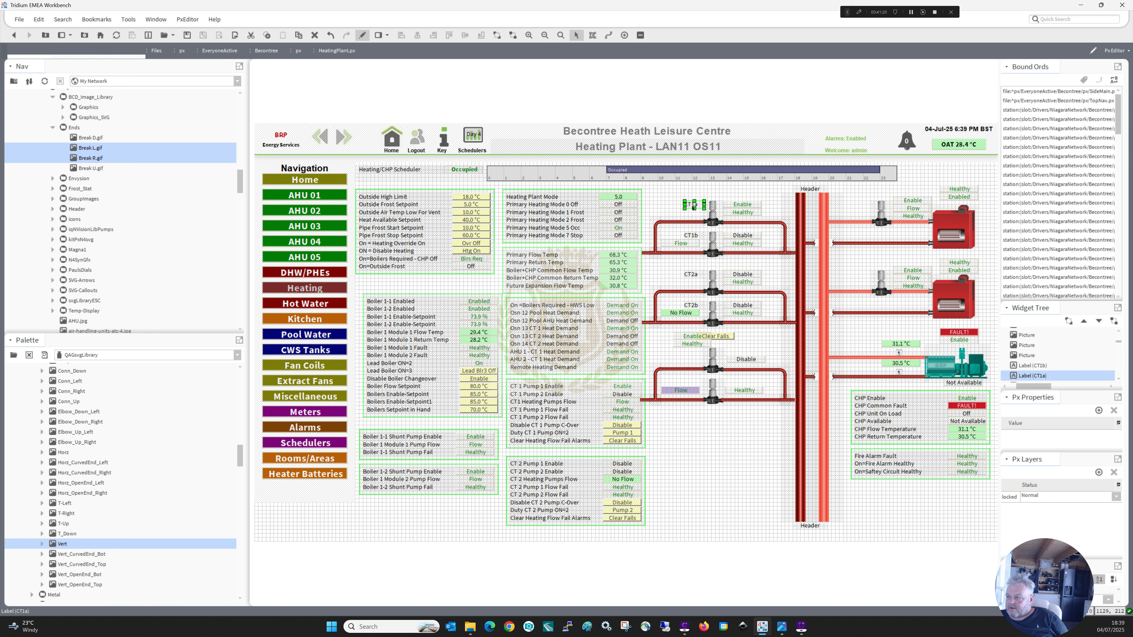
pyautogui.moveTo(694, 207); pyautogui.dragTo(697, 209)
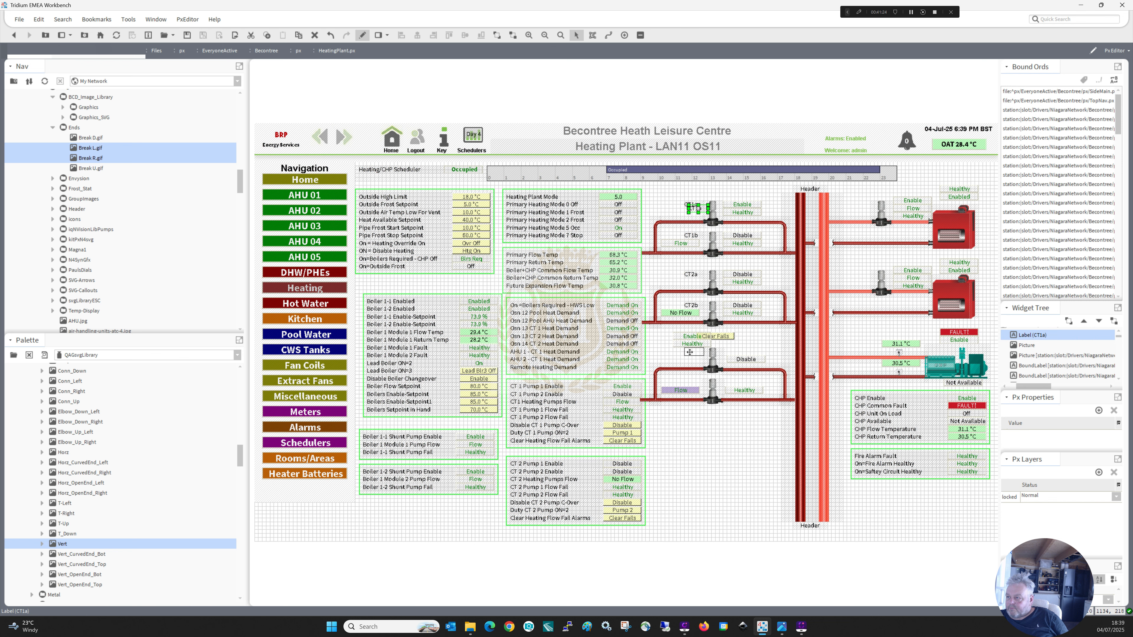
pyautogui.moveTo(689, 352); pyautogui.dragTo(690, 355)
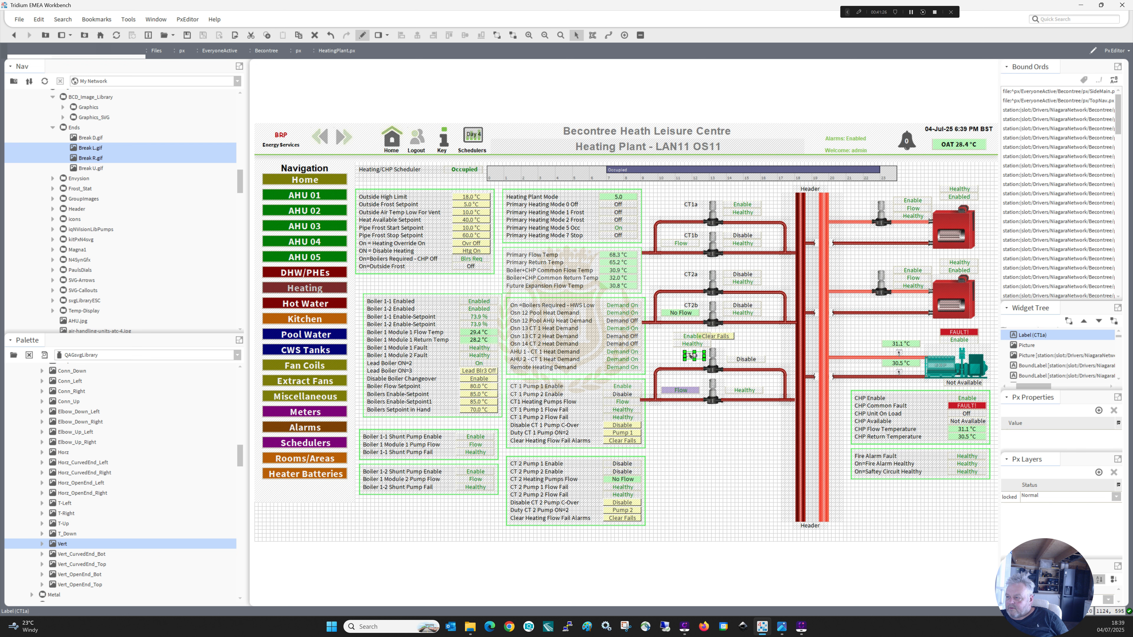
pyautogui.doubleClick(691, 355)
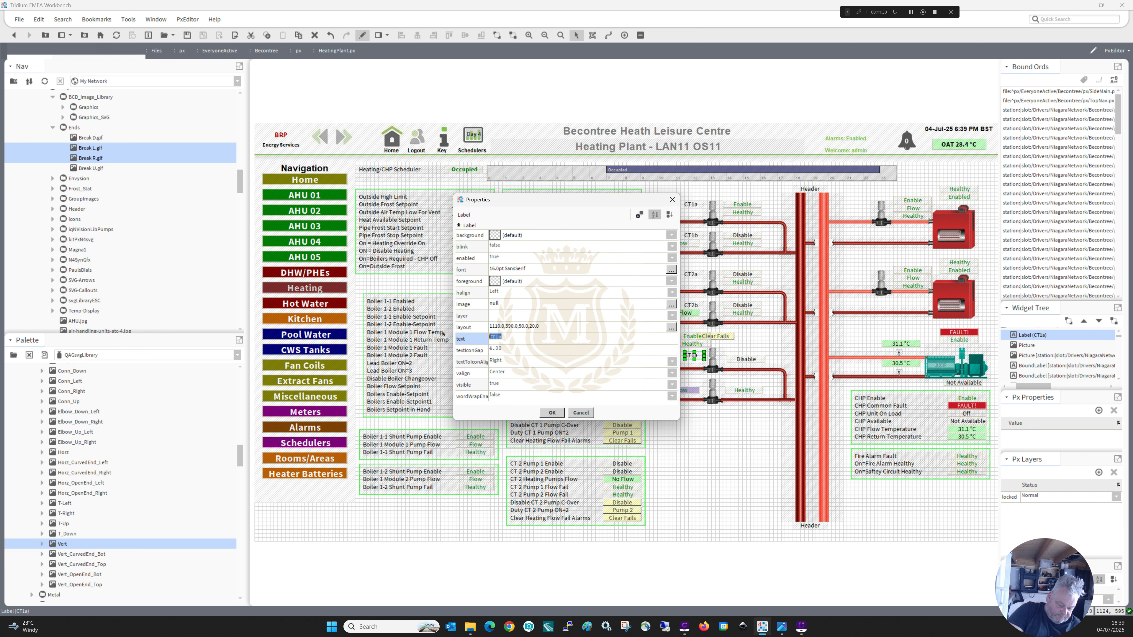
pyautogui.write('CT')
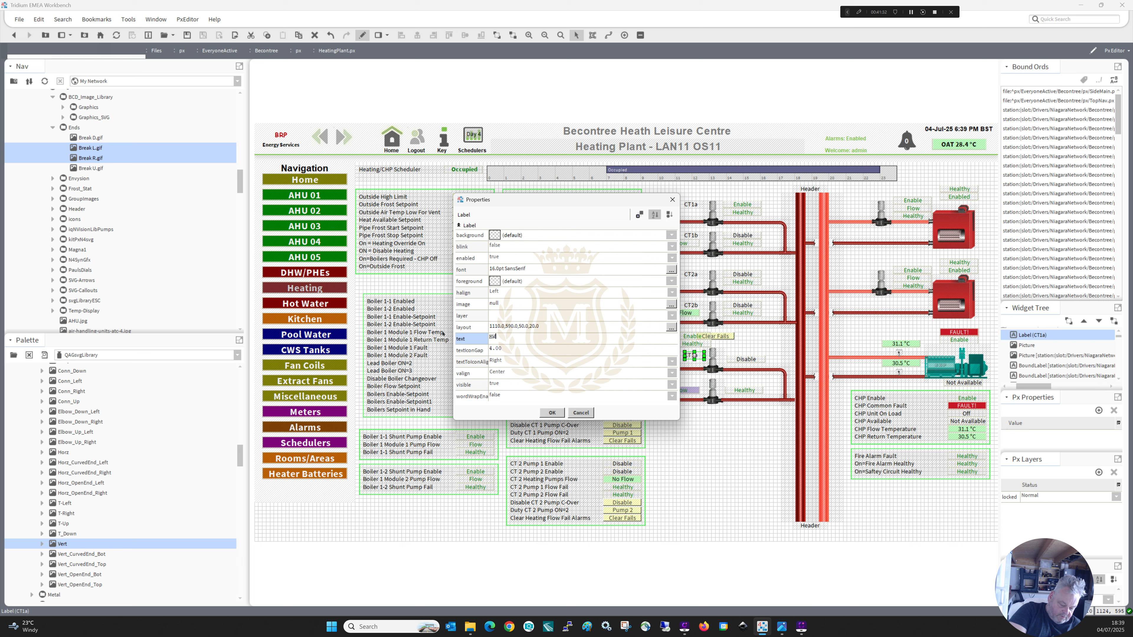
pyautogui.write('S')
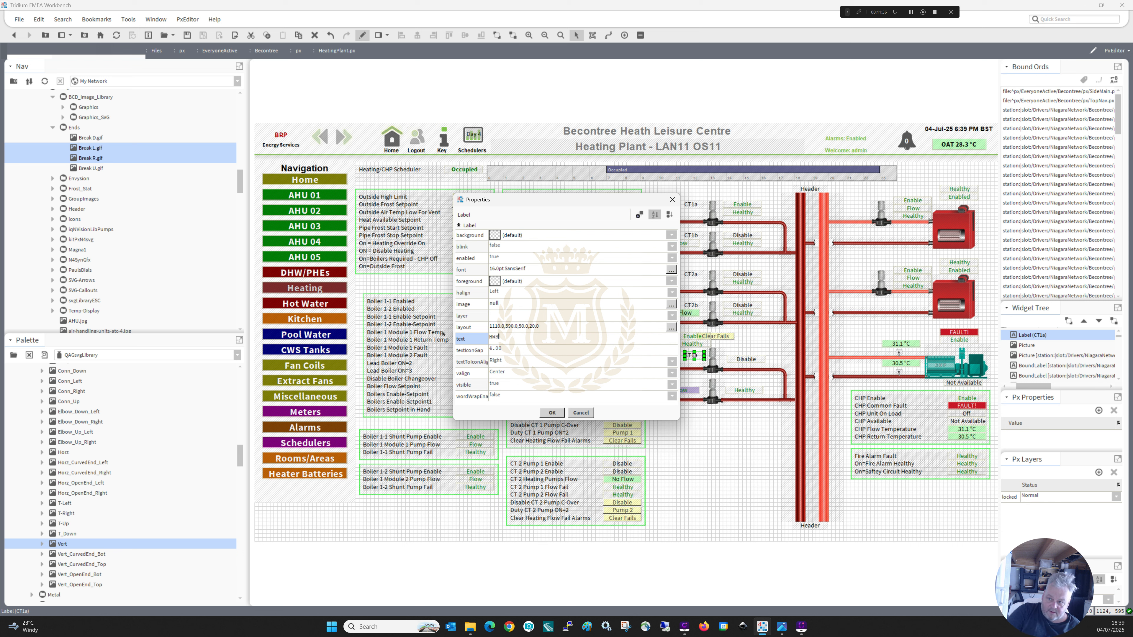
pyautogui.write('a')
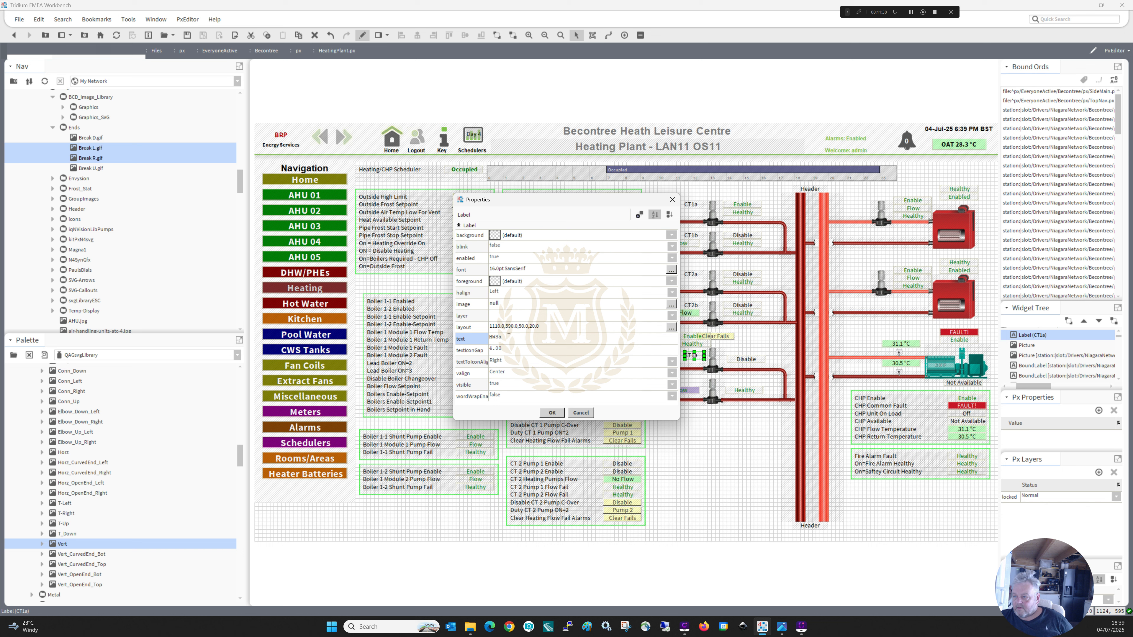
pyautogui.click(553, 413)
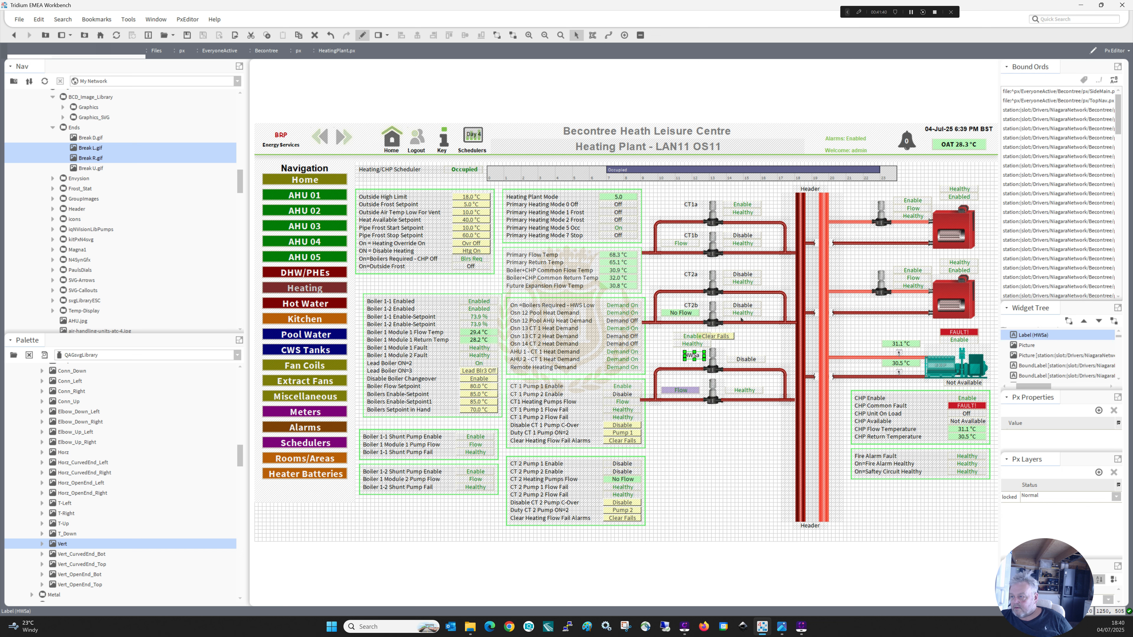
# Duplicate the HWSa label, place the copy beside the lower HWS pump and set its text to HWSb.
pyautogui.rightClick(692, 357)
pyautogui.click(708, 411)
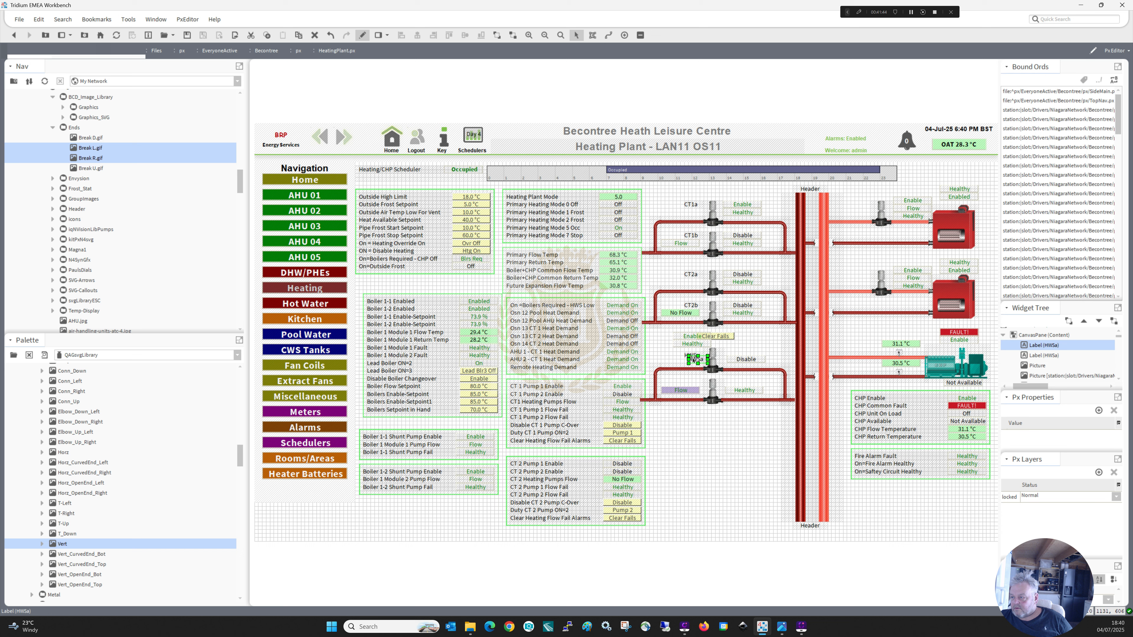
pyautogui.moveTo(693, 362); pyautogui.dragTo(690, 383)
pyautogui.doubleClick(690, 383)
pyautogui.write('HWSb')
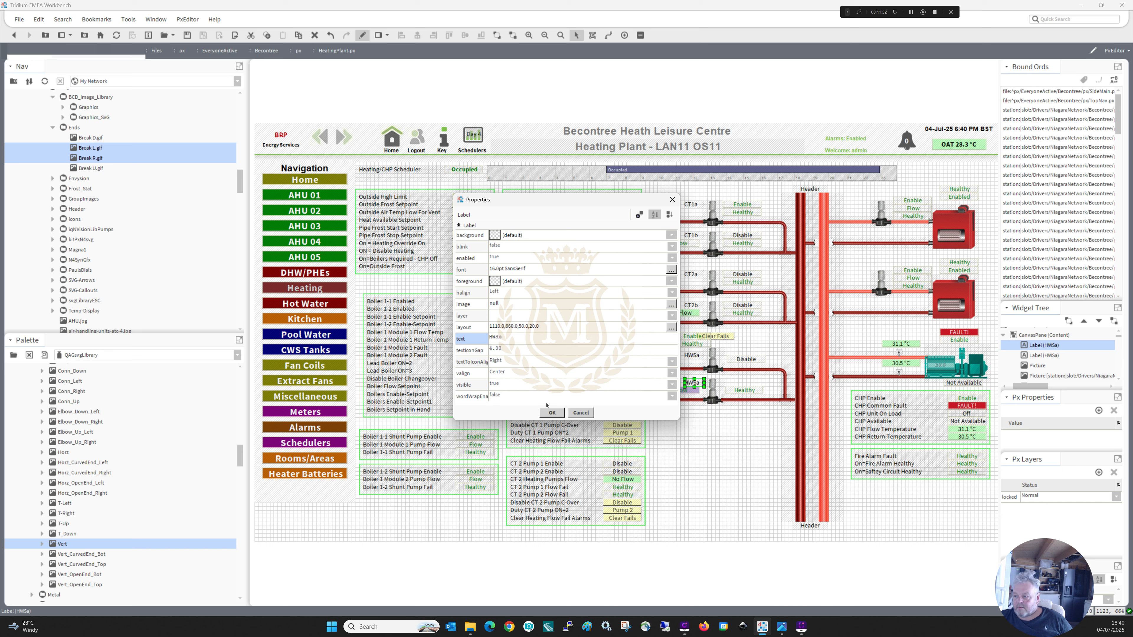
pyautogui.click(551, 413)
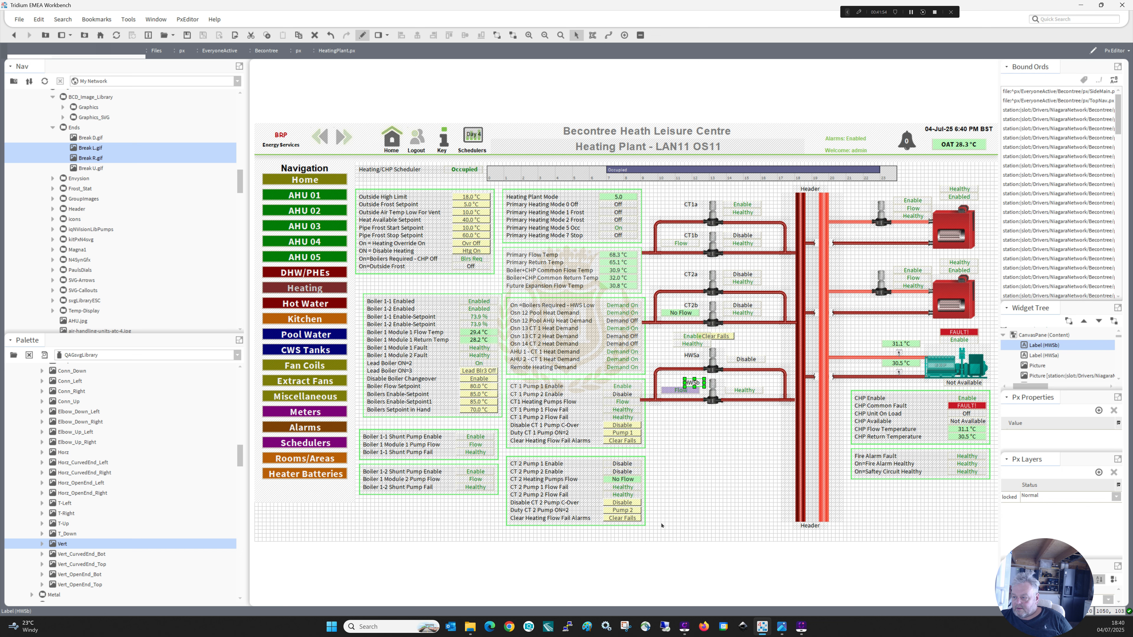
# Leave edit mode on the Heating Plant page and open the Hot Water page to check the original HWS pump circuit.
pyautogui.click(672, 480)
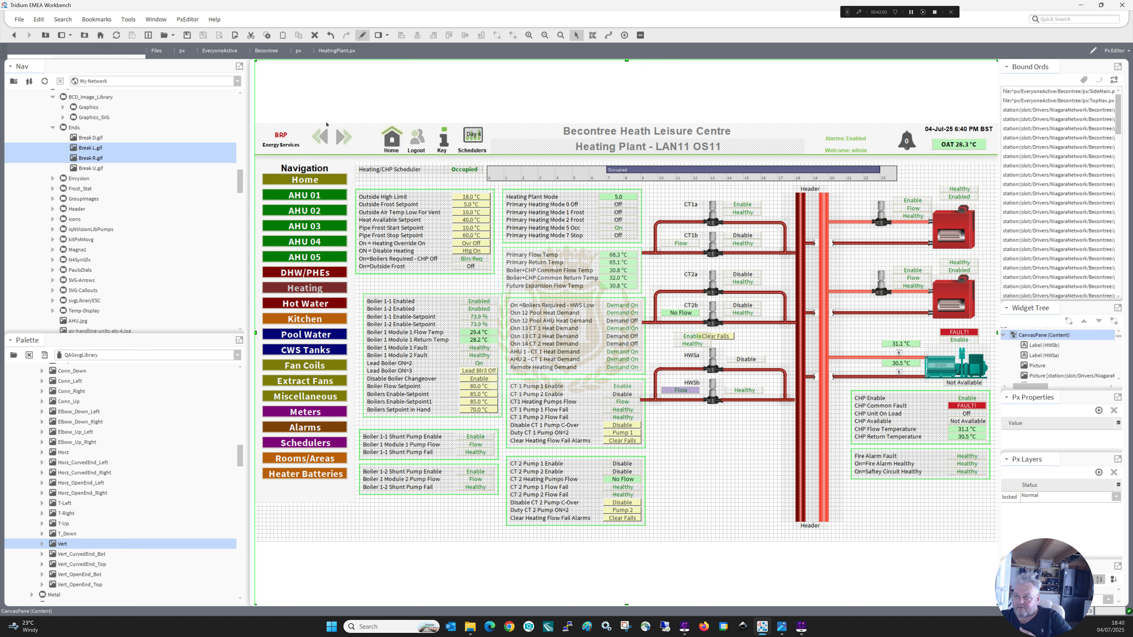
pyautogui.click(362, 36)
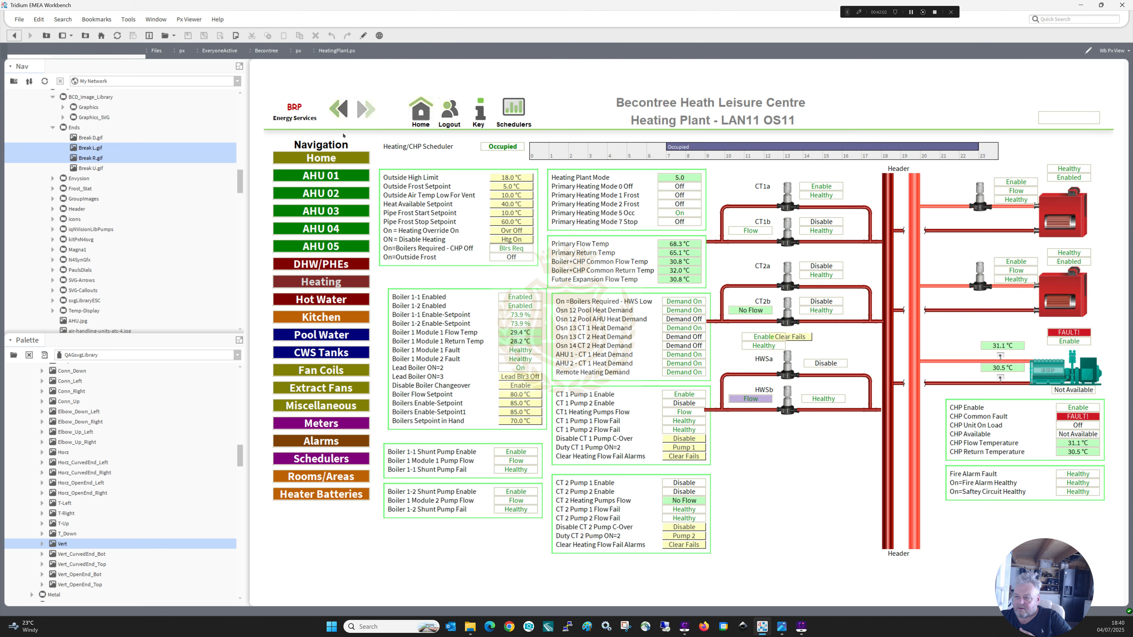
pyautogui.click(325, 301)
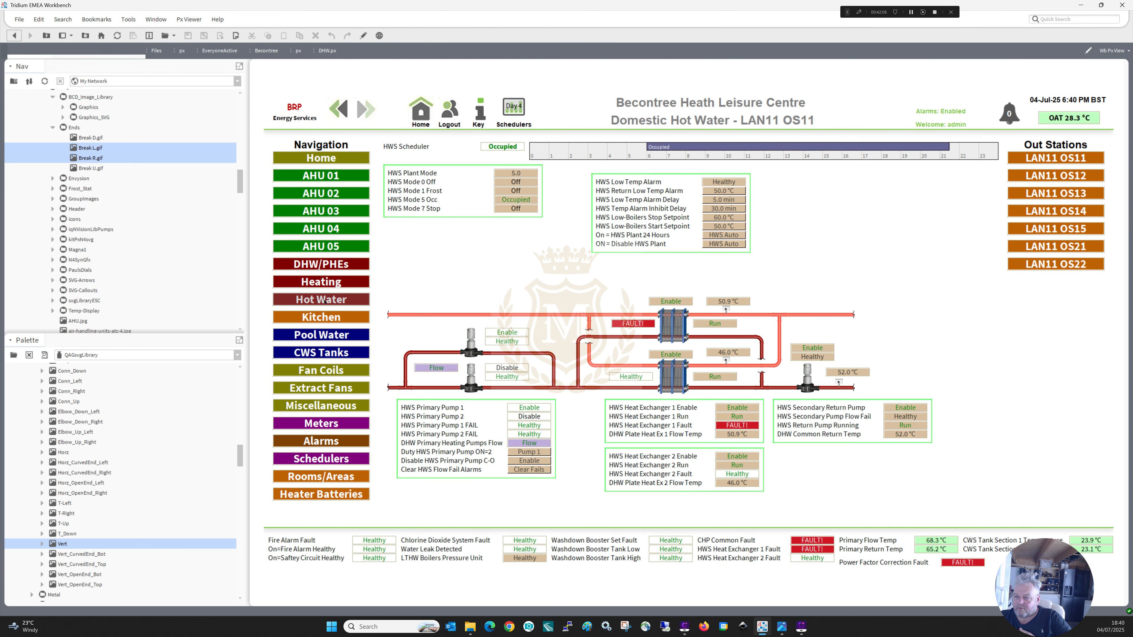
# Return to the Heating Plant page in edit mode, copy the HWSa and HWSb labels together, and leave edit mode.
pyautogui.click(321, 281)
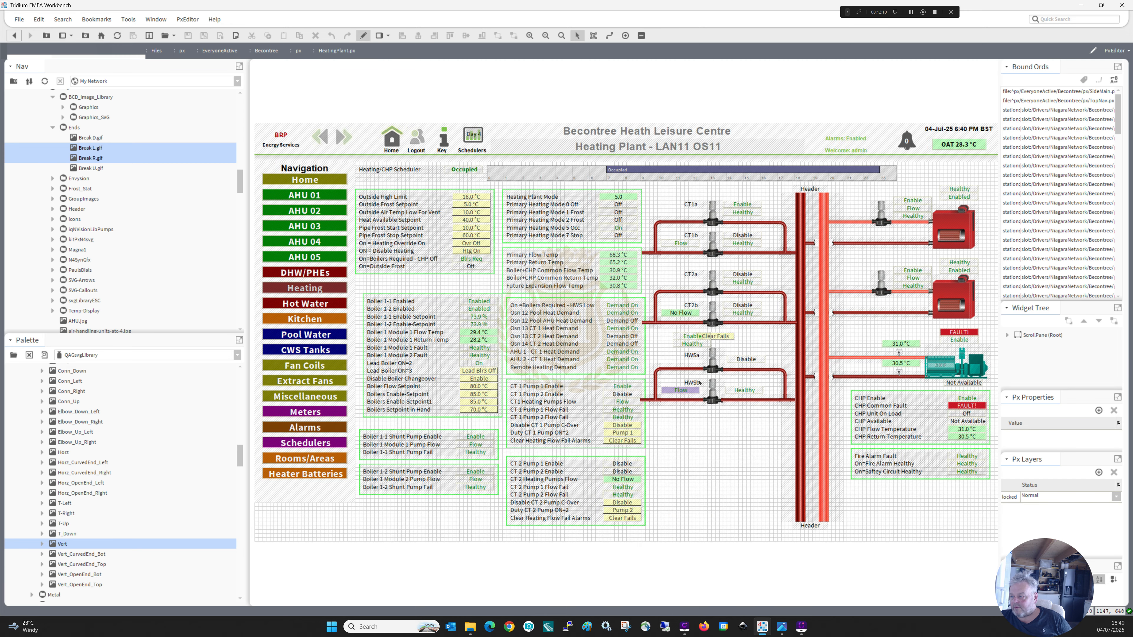
pyautogui.click(696, 383)
pyautogui.keyDown('ctrl'); pyautogui.click(691, 356); pyautogui.keyUp('ctrl')
pyautogui.rightClick(689, 355)
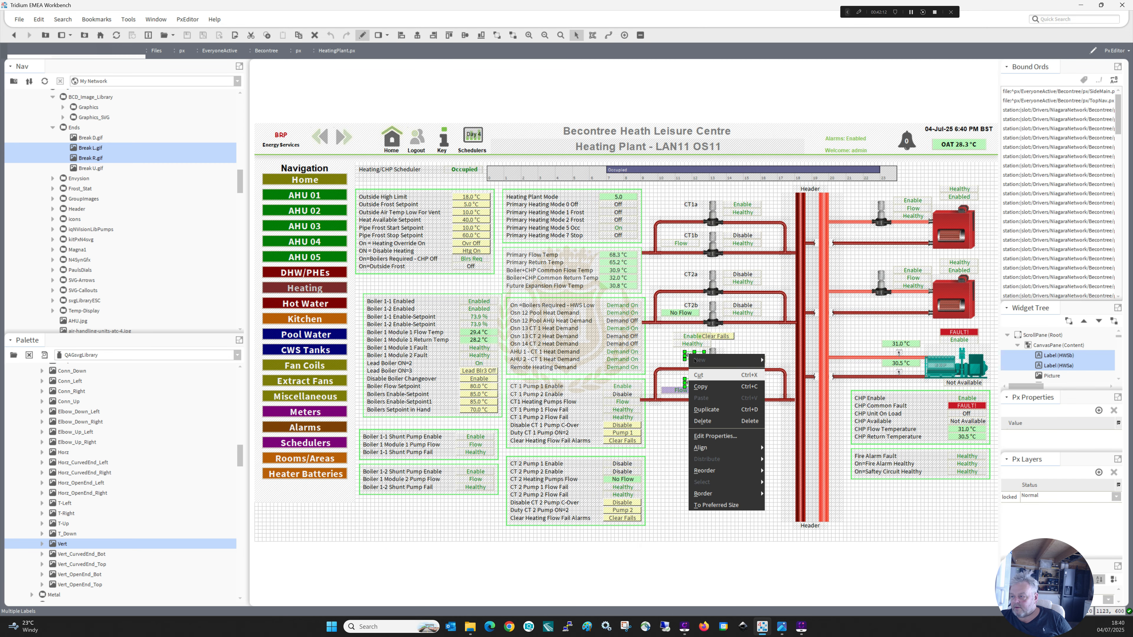
pyautogui.click(699, 387)
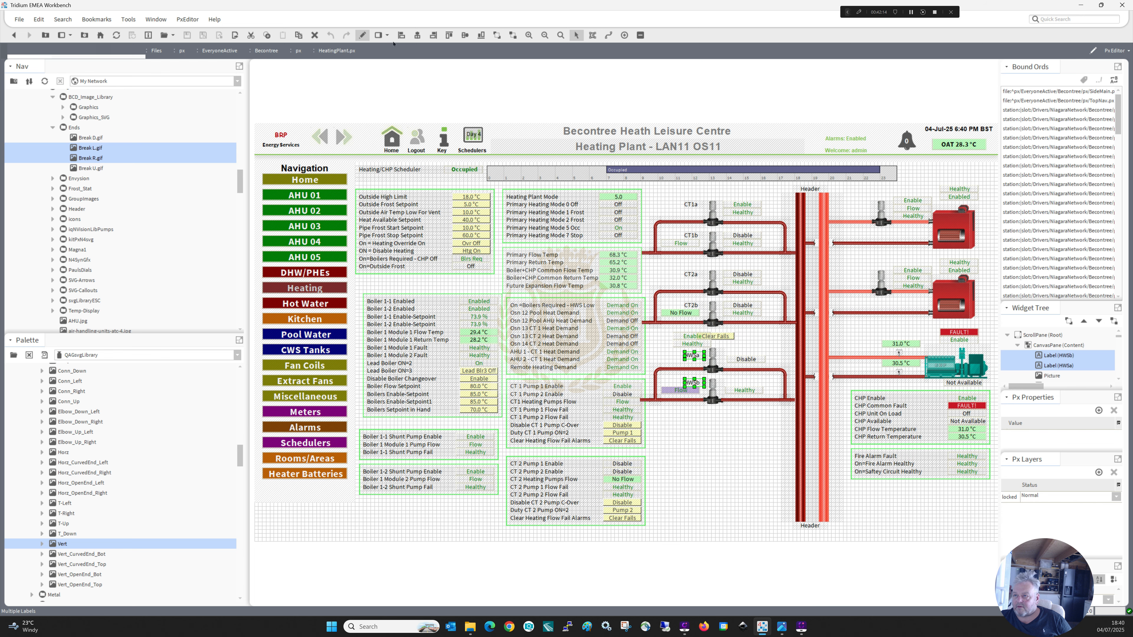
pyautogui.click(362, 36)
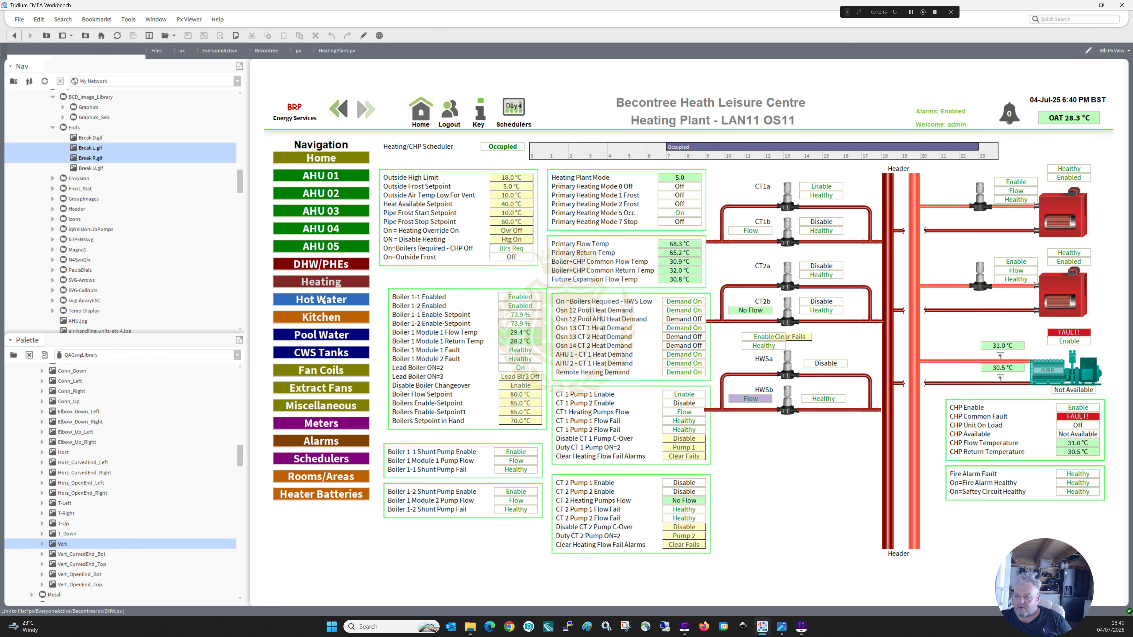
# Paste the HWSa and HWSb labels onto the Hot Water page in edit mode and place them beside the upper and lower primary pumps.
pyautogui.click(359, 264)
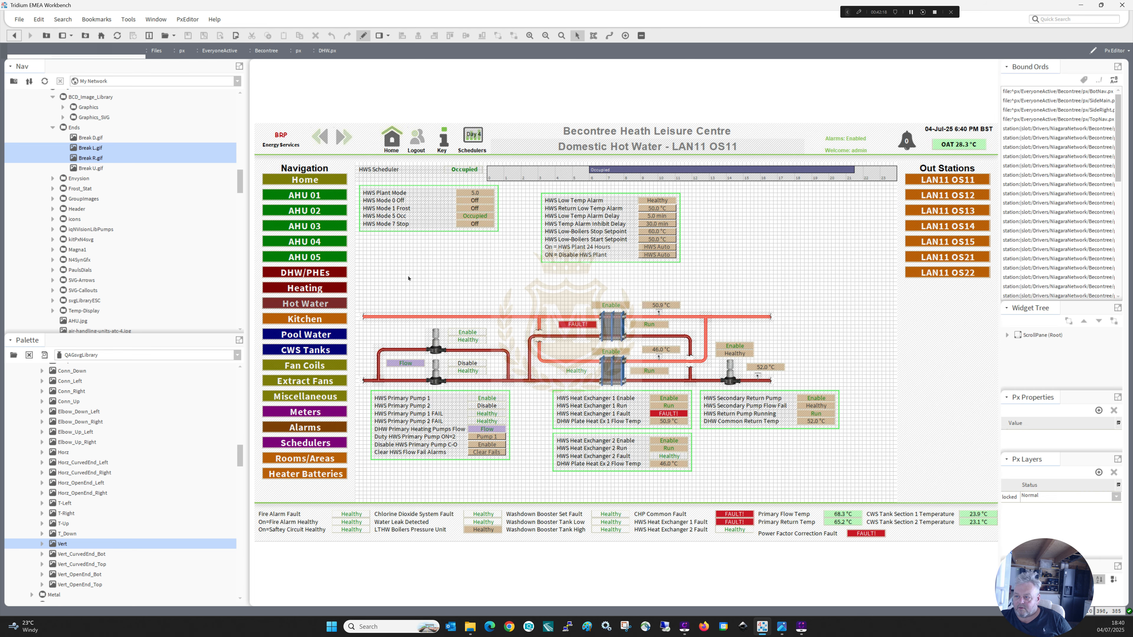
pyautogui.rightClick(408, 277)
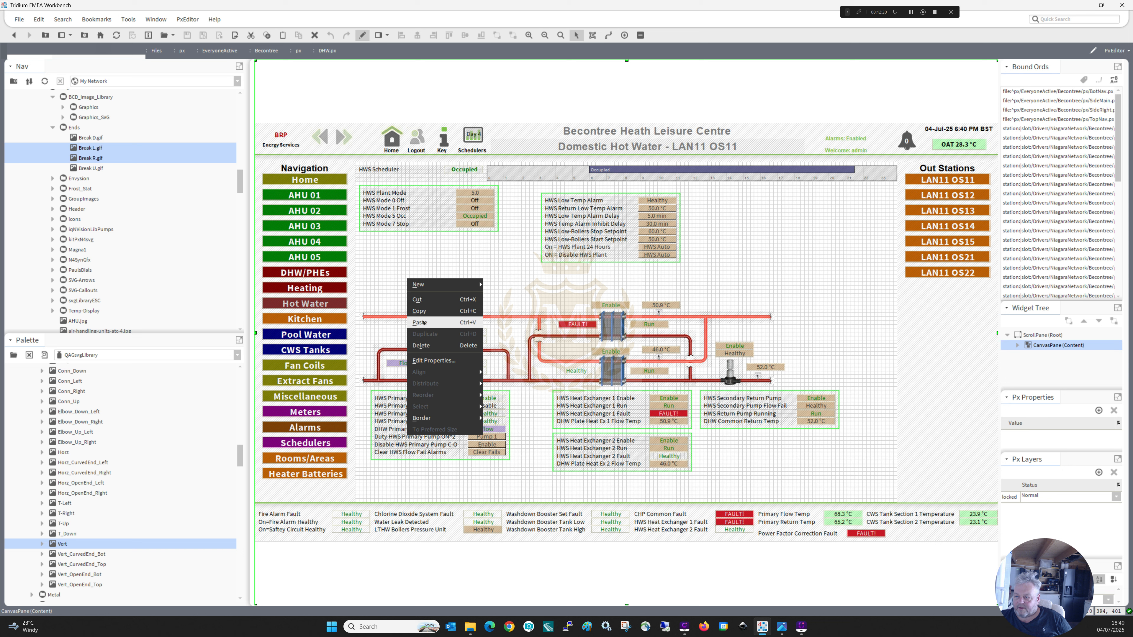
pyautogui.click(424, 308)
pyautogui.moveTo(417, 319); pyautogui.dragTo(419, 342)
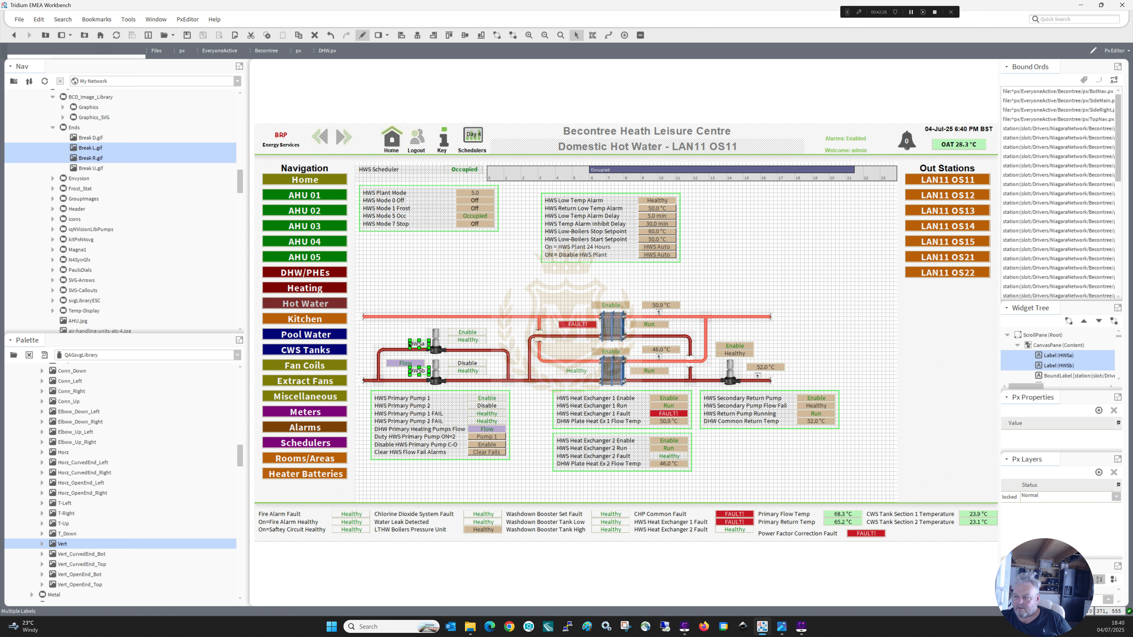
pyautogui.click(413, 345)
pyautogui.click(417, 342)
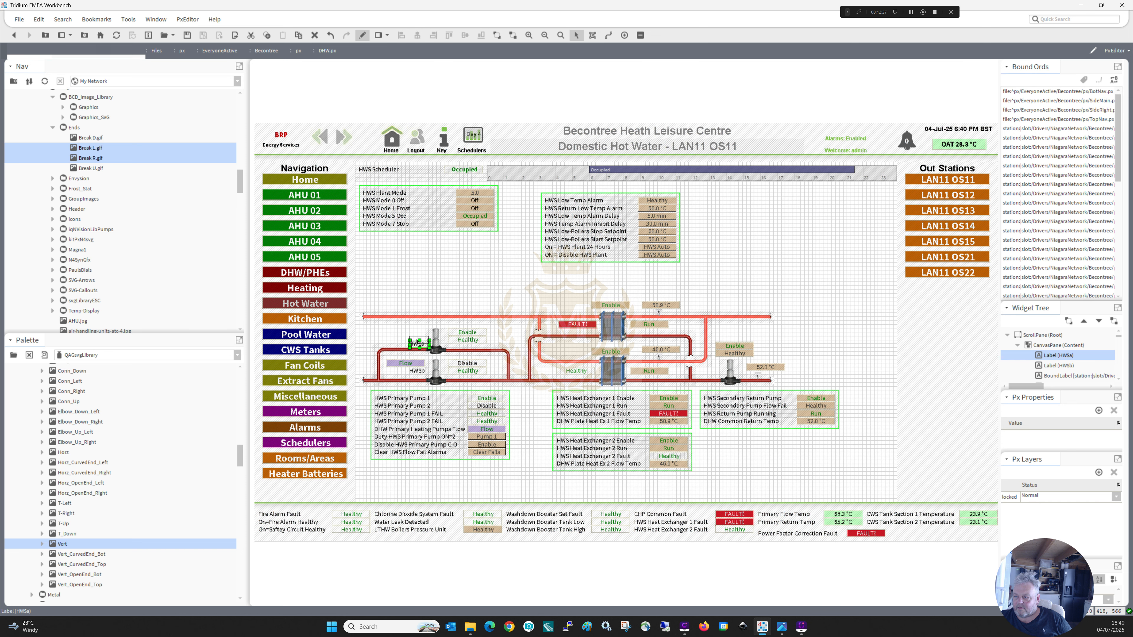
pyautogui.click(419, 372)
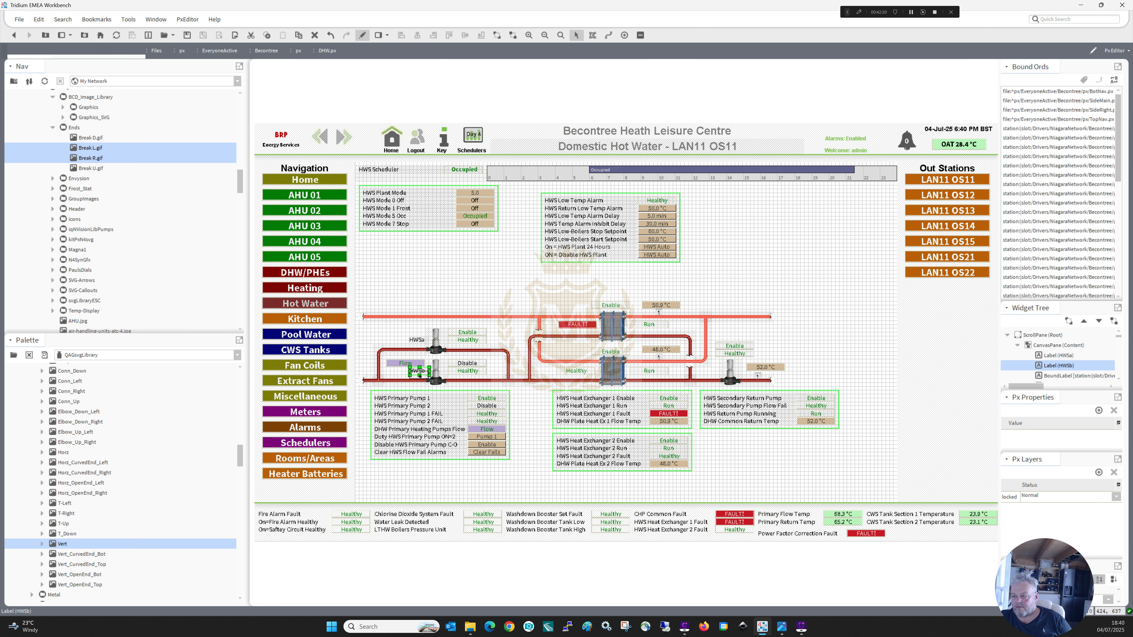
pyautogui.click(417, 342)
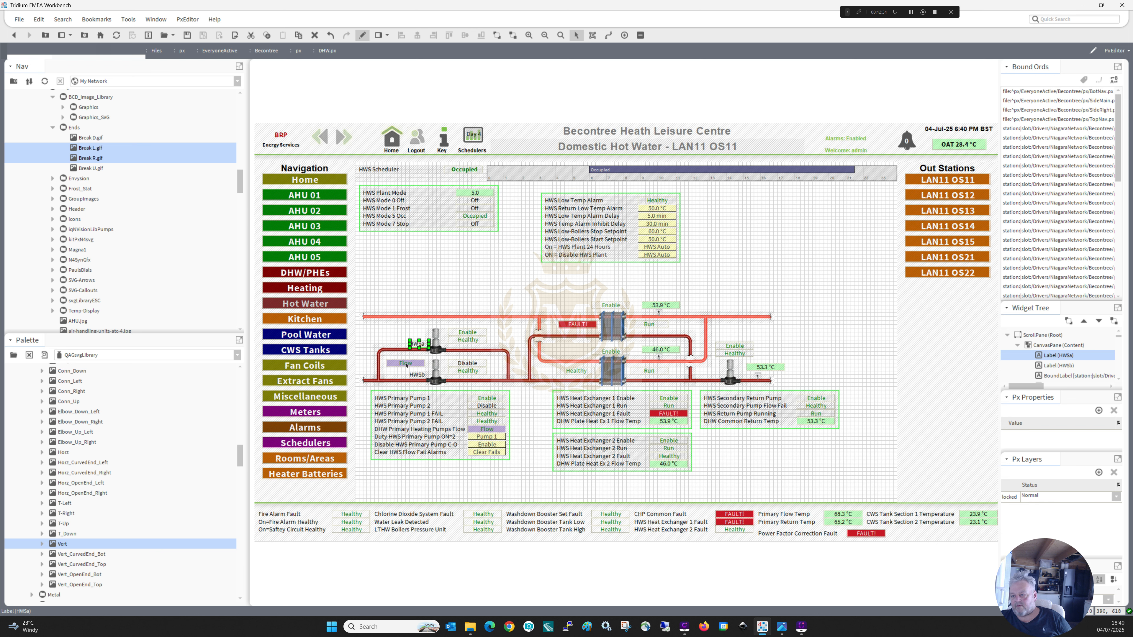
# Raise both HWS labels slightly, reposition the purple Flow value under HWSb inside the pump loop, and leave edit mode.
pyautogui.moveTo(406, 364); pyautogui.dragTo(449, 484)
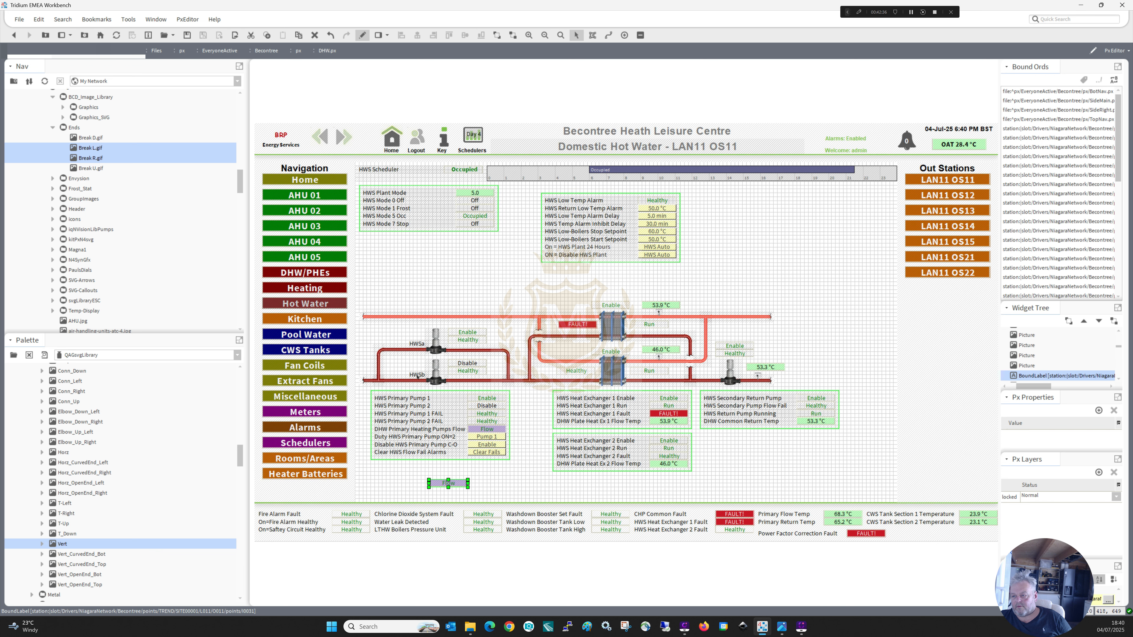
pyautogui.click(418, 376)
pyautogui.keyDown('ctrl'); pyautogui.click(418, 344); pyautogui.keyUp('ctrl')
pyautogui.press('Up')
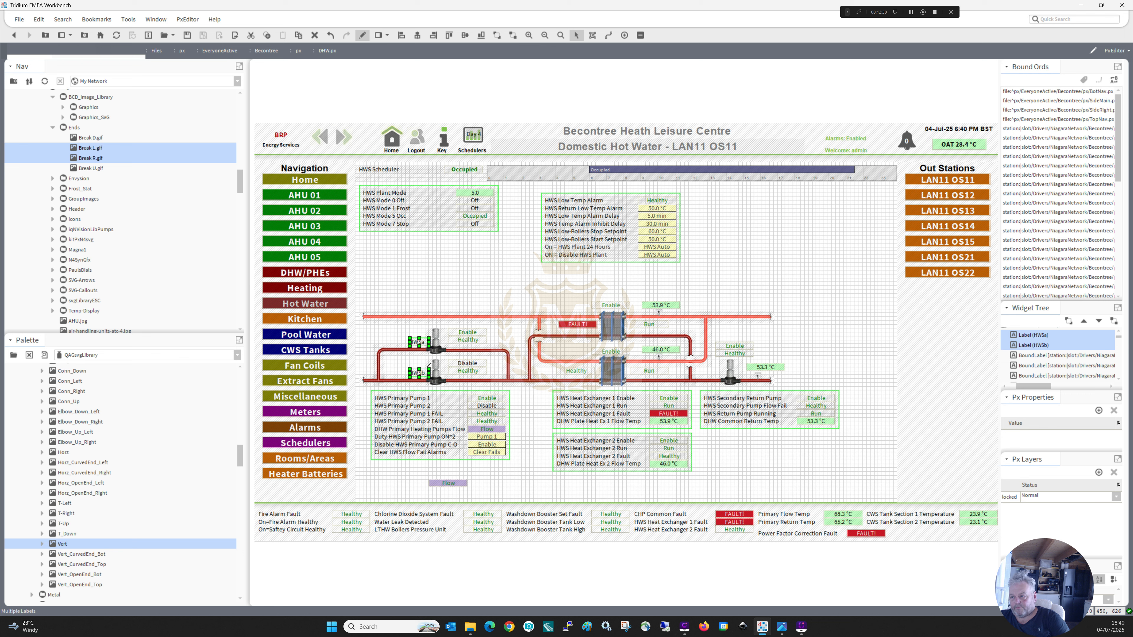
pyautogui.press('Up')
pyautogui.press('Up')
pyautogui.press('Up')
pyautogui.press('Up')
pyautogui.press('Up')
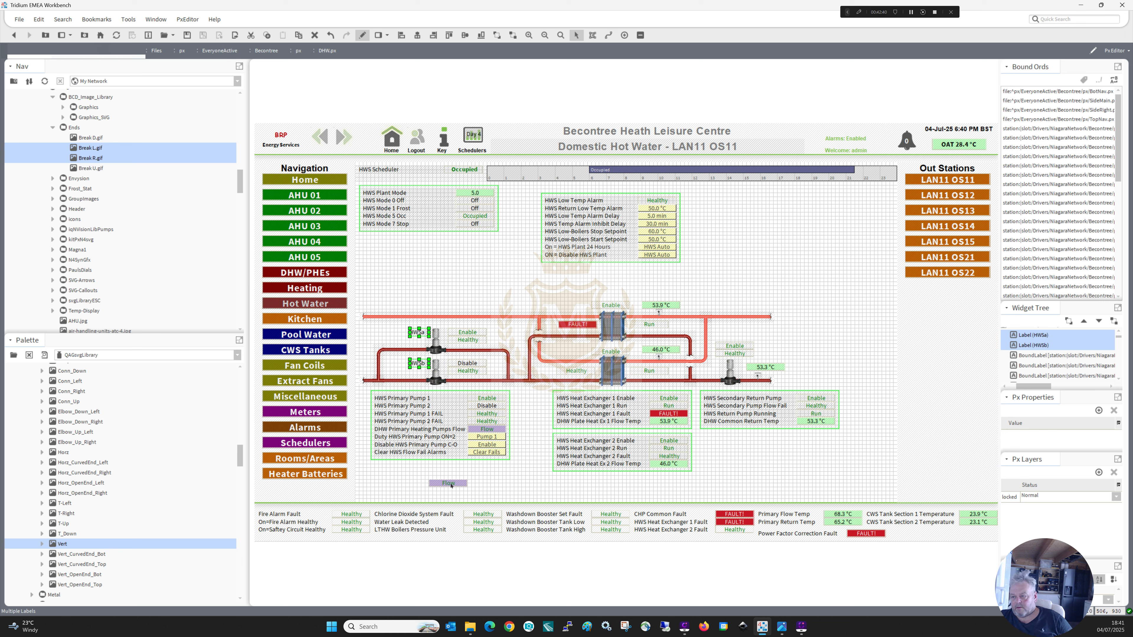
pyautogui.moveTo(451, 485); pyautogui.dragTo(406, 370)
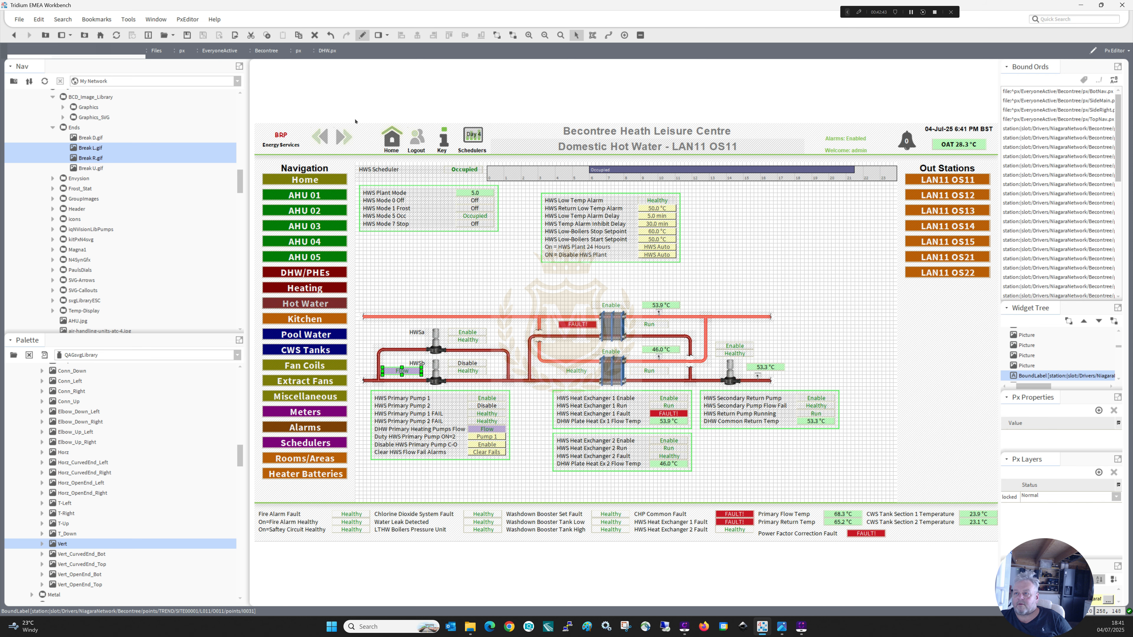
pyautogui.click(362, 35)
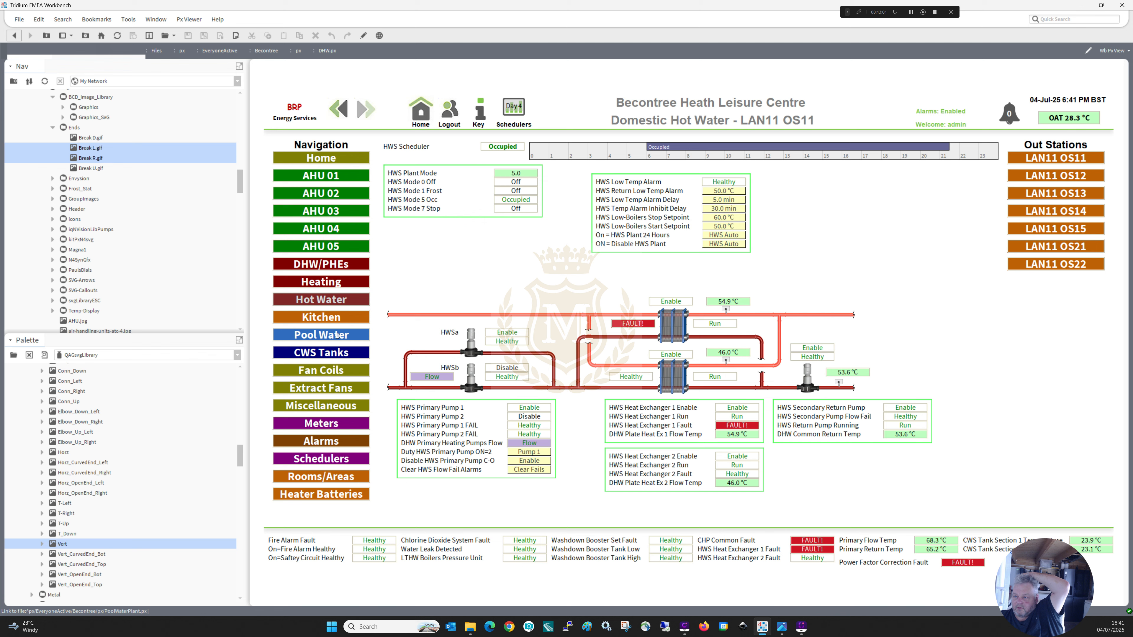
# Copy the complete primary twin pump circuit with its status values from the Pool Water page, leaving edit mode when done.
pyautogui.click(336, 334)
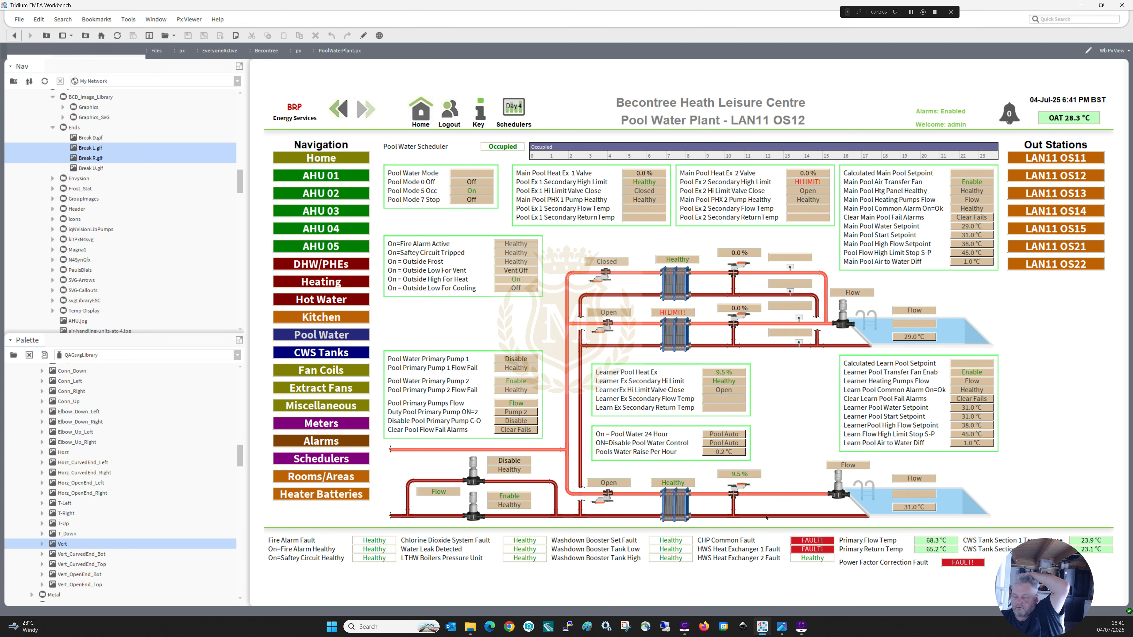
pyautogui.click(363, 35)
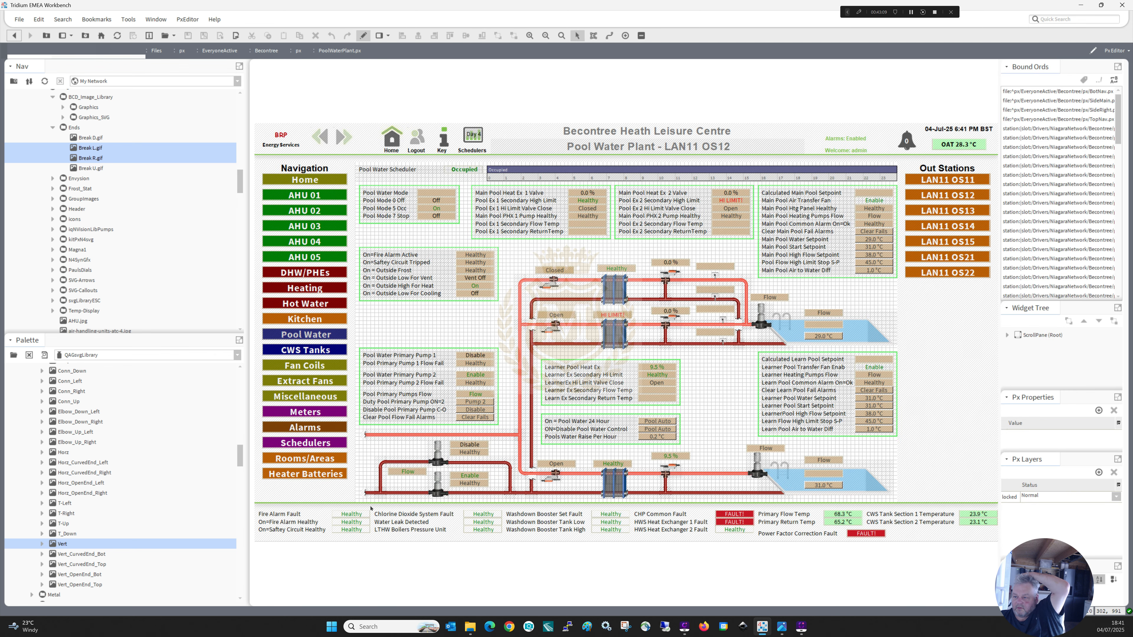
pyautogui.moveTo(358, 501); pyautogui.dragTo(525, 430)
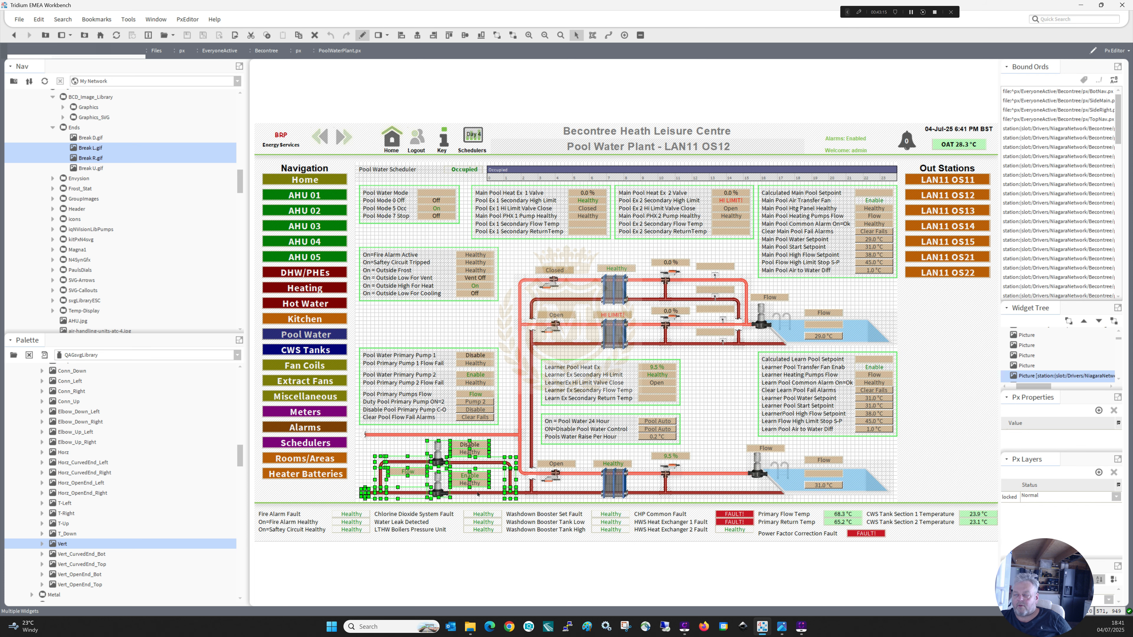
pyautogui.click(362, 35)
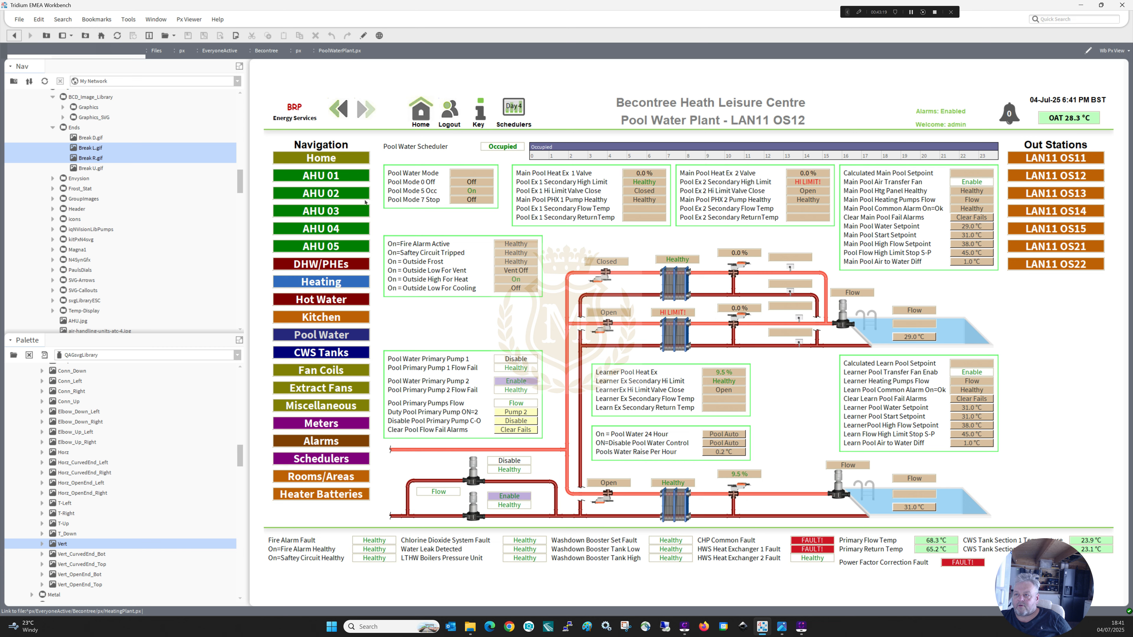
# Paste the pool pump circuit onto the Heating Plant page and place it below the HWS loop, close to the dark red header.
pyautogui.click(363, 36)
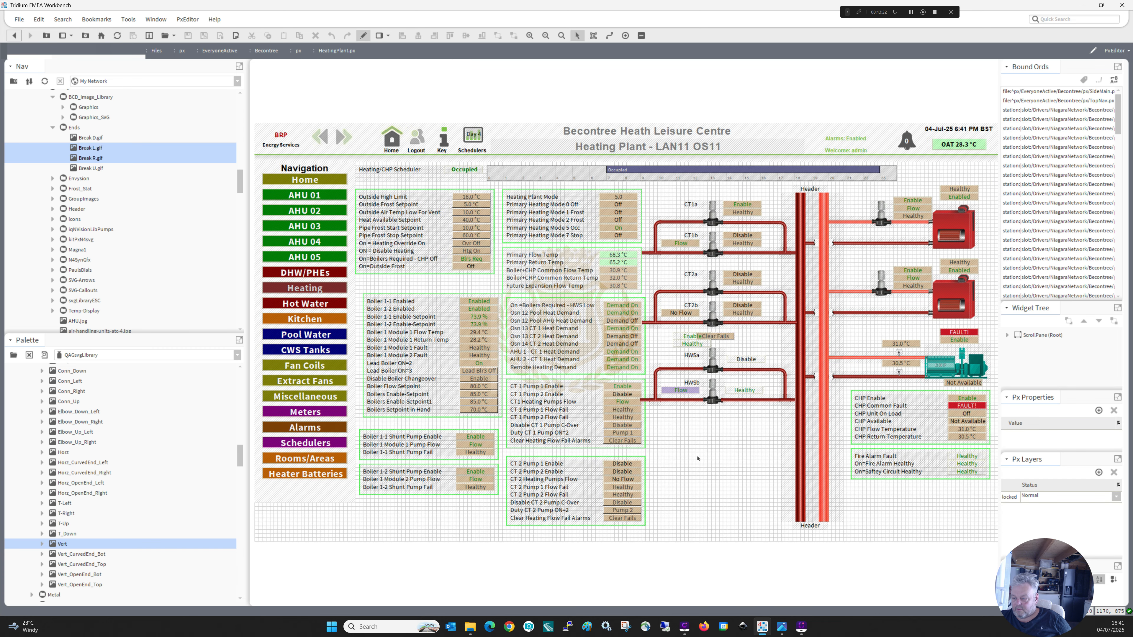
pyautogui.rightClick(699, 457)
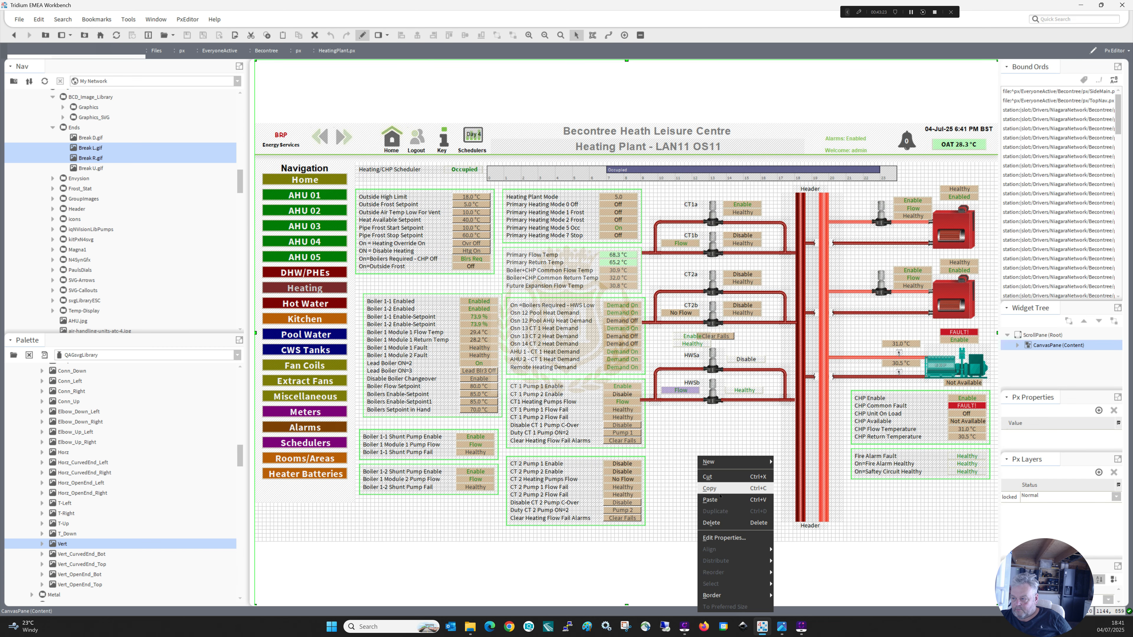
pyautogui.click(710, 500)
pyautogui.moveTo(733, 478); pyautogui.dragTo(672, 445)
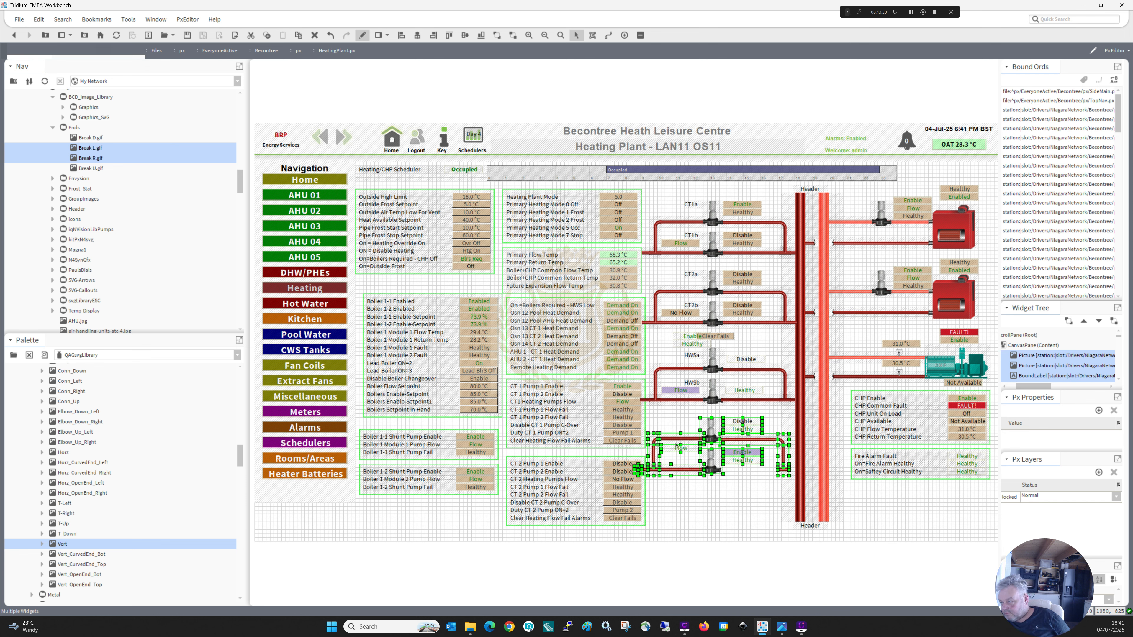
pyautogui.moveTo(672, 445); pyautogui.dragTo(676, 445)
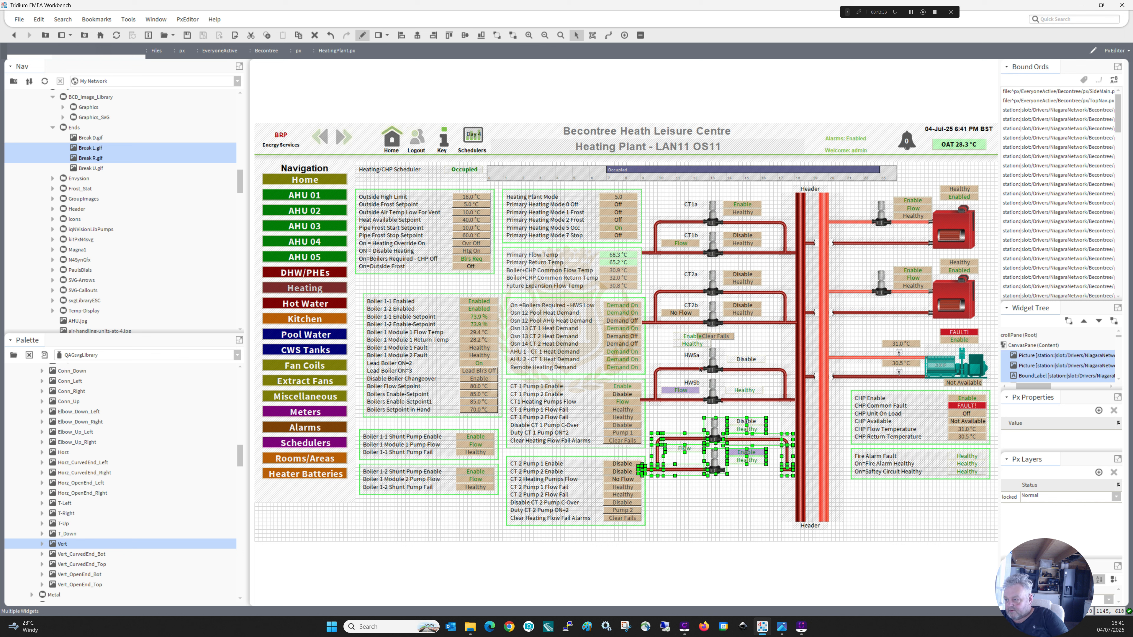
pyautogui.press('Down')
pyautogui.press('Down')
pyautogui.press('Down')
pyautogui.press('Down')
pyautogui.press('Down')
pyautogui.press('Down')
pyautogui.press('Down')
pyautogui.press('Down')
pyautogui.press('Down')
pyautogui.press('Down')
pyautogui.press('Down')
pyautogui.press('Down')
pyautogui.press('Down')
pyautogui.press('Down')
pyautogui.press('Down')
pyautogui.press('Down')
pyautogui.press('Down')
pyautogui.press('Down')
pyautogui.press('Down')
pyautogui.press('Down')
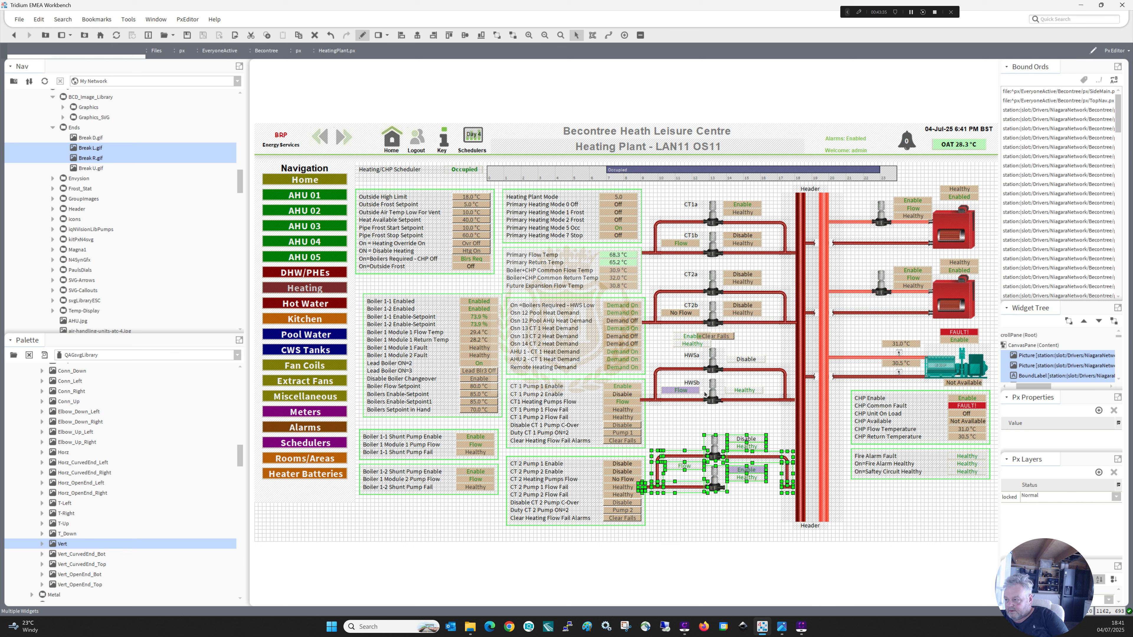
pyautogui.press('Down')
pyautogui.press('Down')
pyautogui.press('Down')
pyautogui.press('Down')
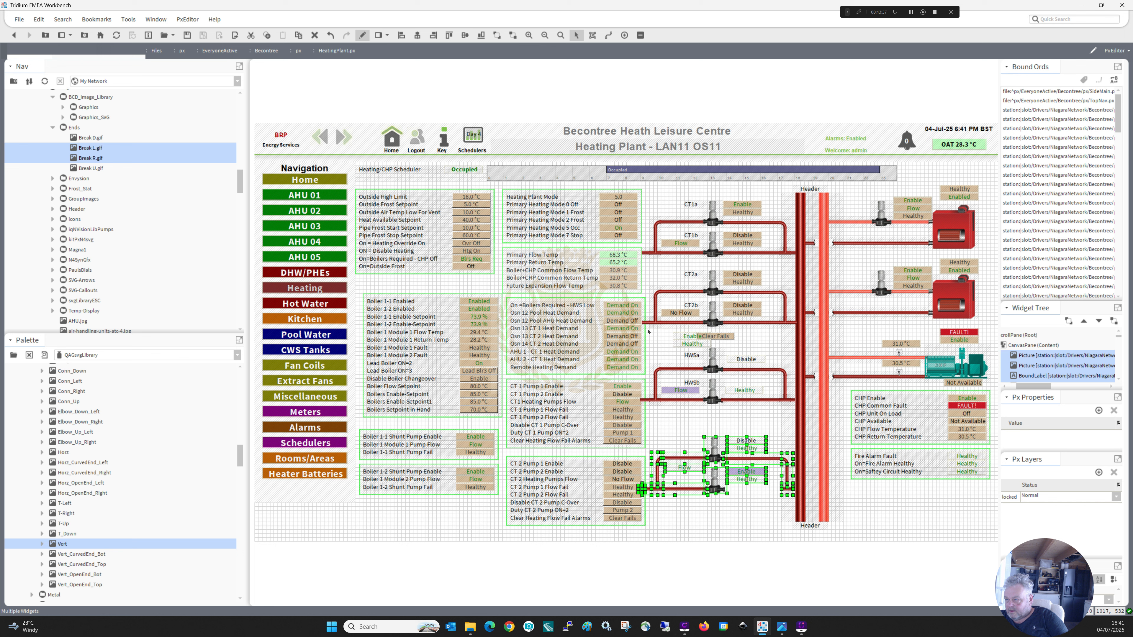
# Move the whole HWS circuit down towards the pool circuit and separate the Clear Fails button from the Enable value, placing it under CT2b.
pyautogui.moveTo(649, 331); pyautogui.dragTo(799, 429)
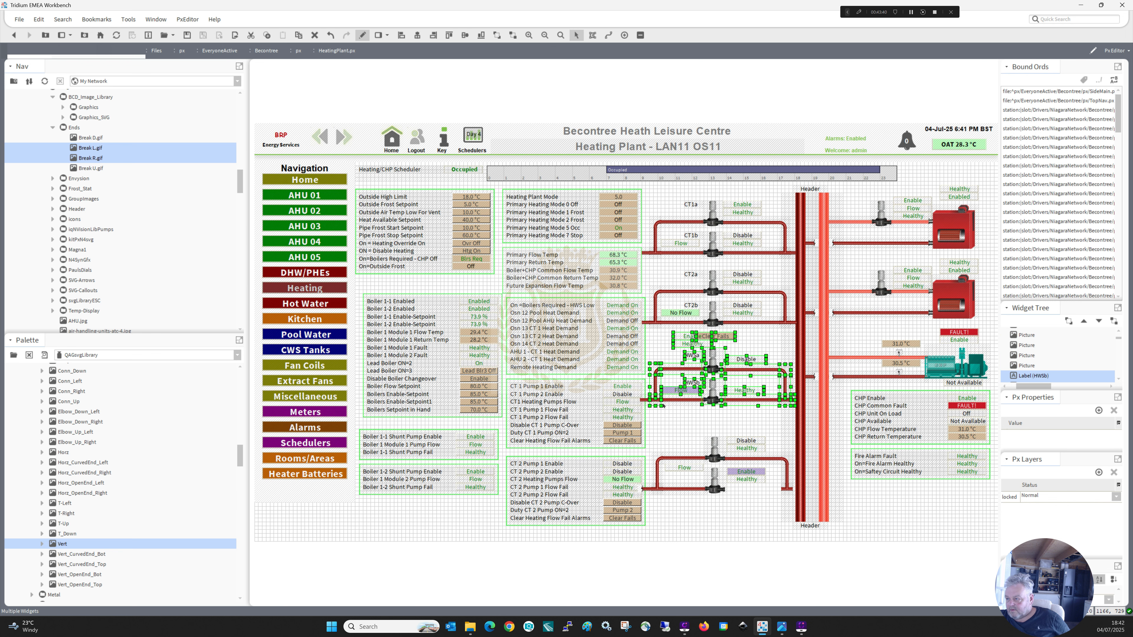
pyautogui.keyDown('ctrl'); pyautogui.click(679, 403); pyautogui.keyUp('ctrl')
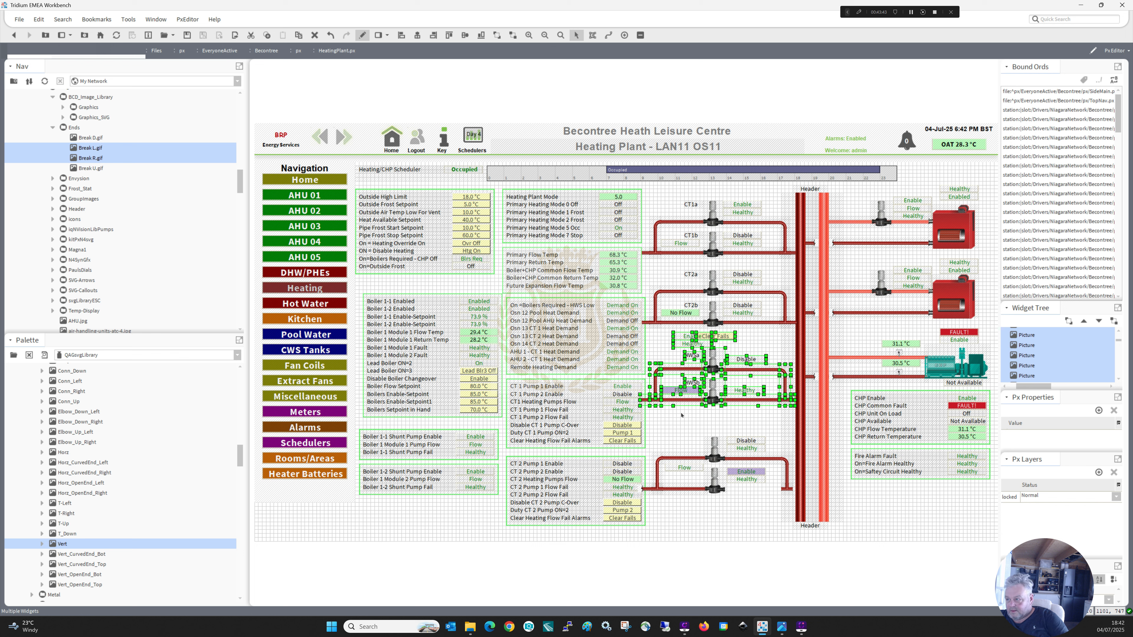
pyautogui.press('Down')
pyautogui.press('Down')
pyautogui.press('Down')
pyautogui.press('Down')
pyautogui.press('Down')
pyautogui.press('Down')
pyautogui.press('Down')
pyautogui.press('Down')
pyautogui.press('Down')
pyautogui.press('Down')
pyautogui.press('Down')
pyautogui.press('Down')
pyautogui.press('Down')
pyautogui.press('Down')
pyautogui.press('Down')
pyautogui.press('Down')
pyautogui.press('Down')
pyautogui.press('Down')
pyautogui.press('Down')
pyautogui.press('Down')
pyautogui.press('Down')
pyautogui.press('Down')
pyautogui.press('Down')
pyautogui.press('Down')
pyautogui.press('Down')
pyautogui.press('Down')
pyautogui.press('Down')
pyautogui.press('Down')
pyautogui.press('Down')
pyautogui.press('Down')
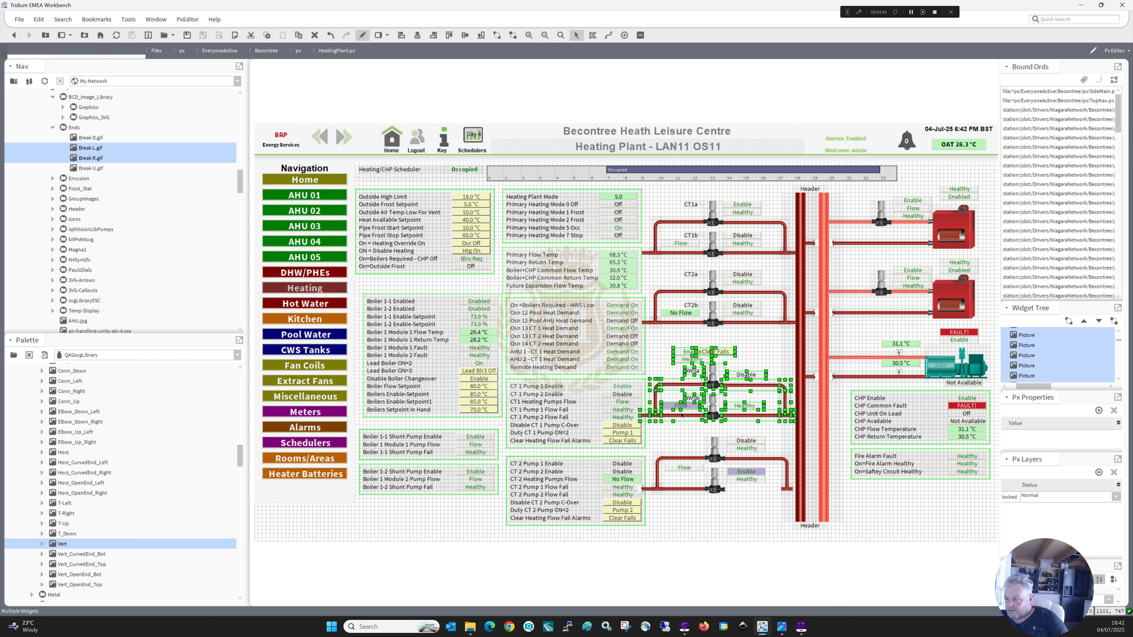
pyautogui.click(671, 346)
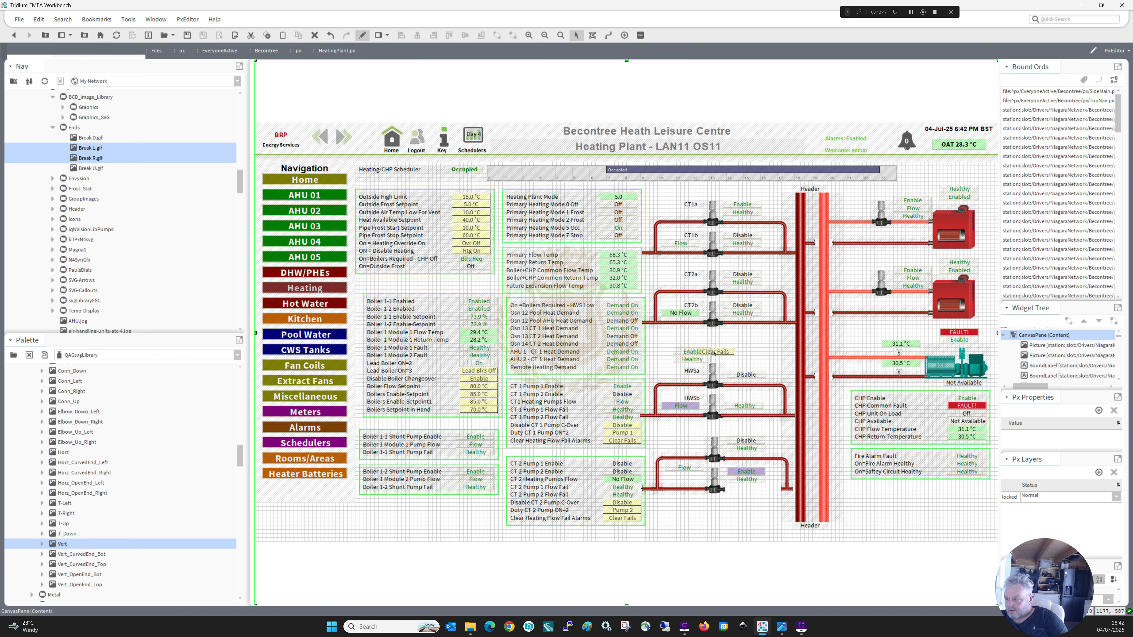
pyautogui.moveTo(715, 352); pyautogui.dragTo(716, 333)
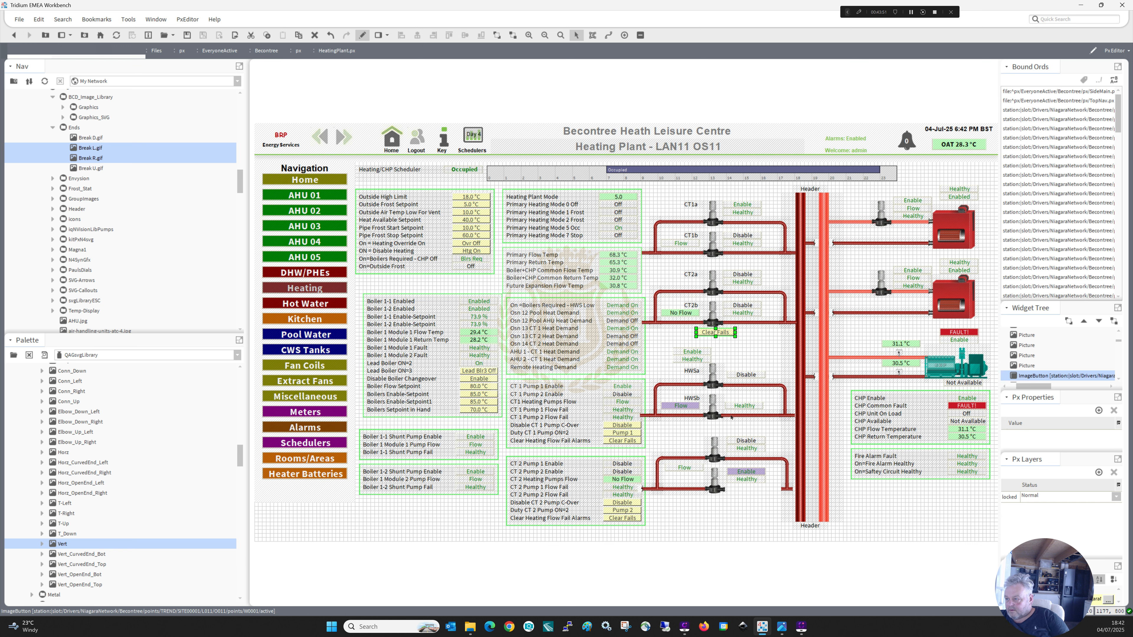
# Duplicate the horizontal pipe beside the lower HWS pump and align the copy with the lower pool pump so it reaches the dark red header.
pyautogui.rightClick(740, 418)
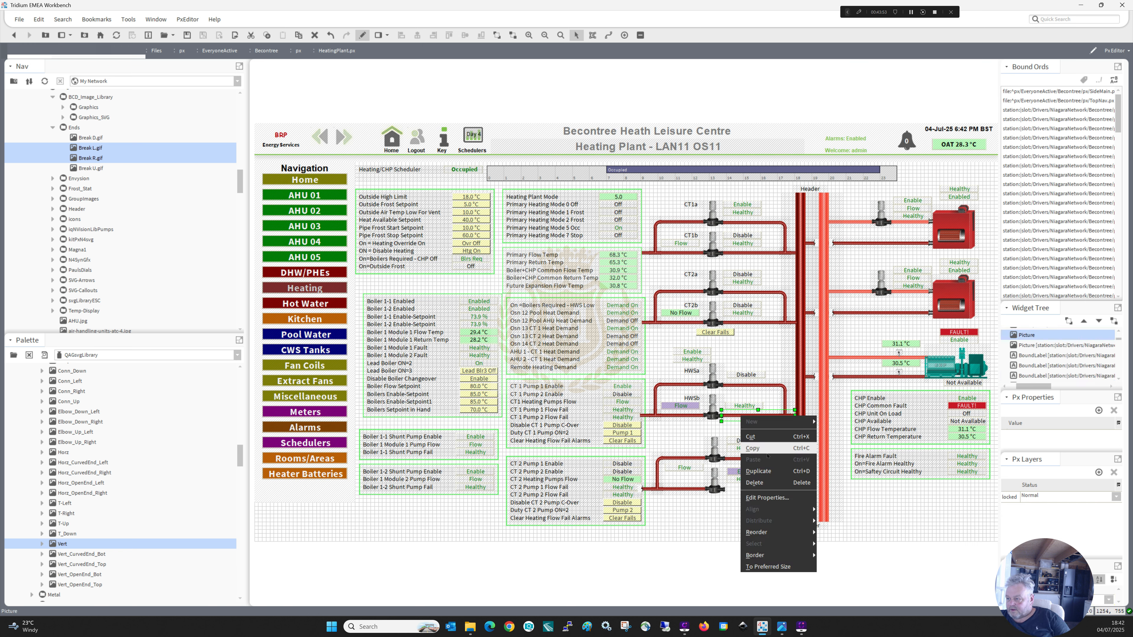
pyautogui.click(767, 471)
pyautogui.moveTo(751, 420); pyautogui.dragTo(748, 489)
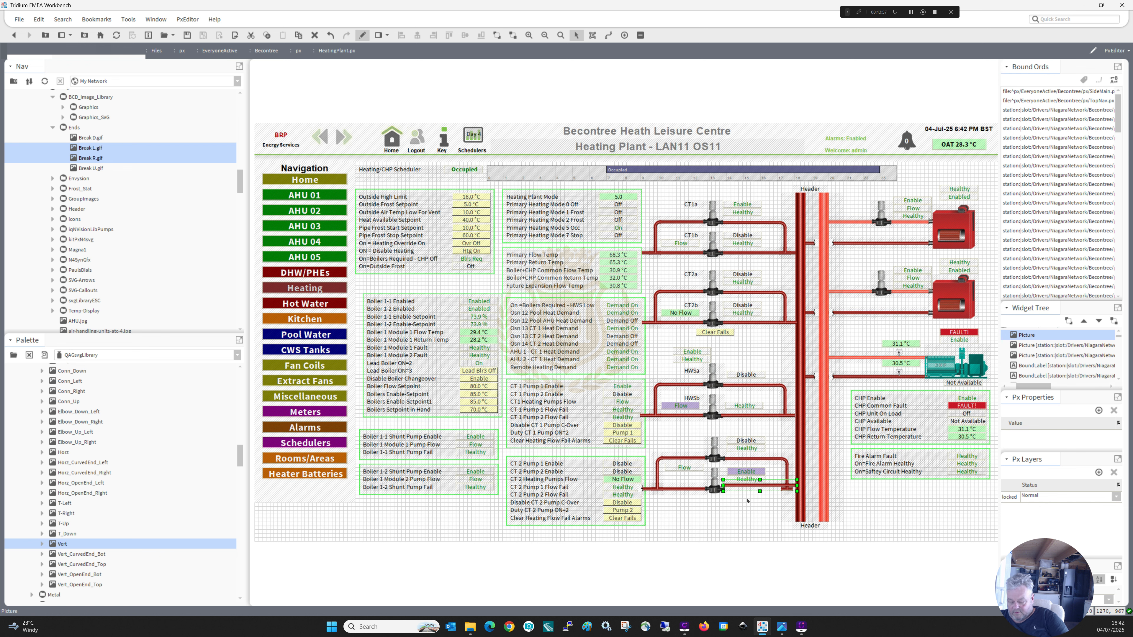
pyautogui.click(740, 502)
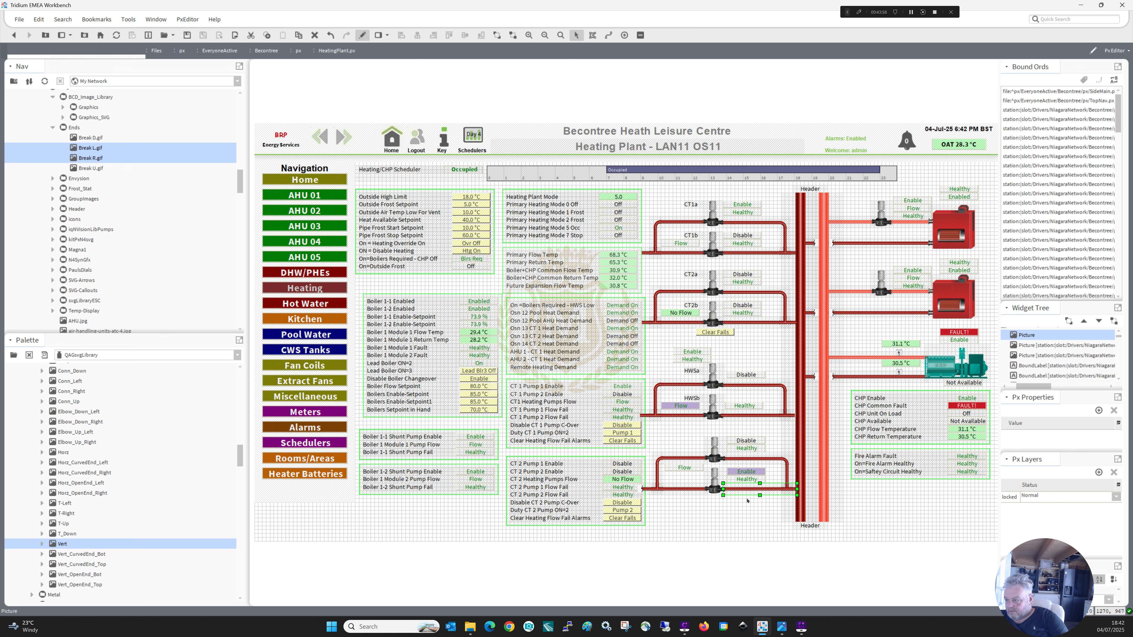
pyautogui.click(733, 492)
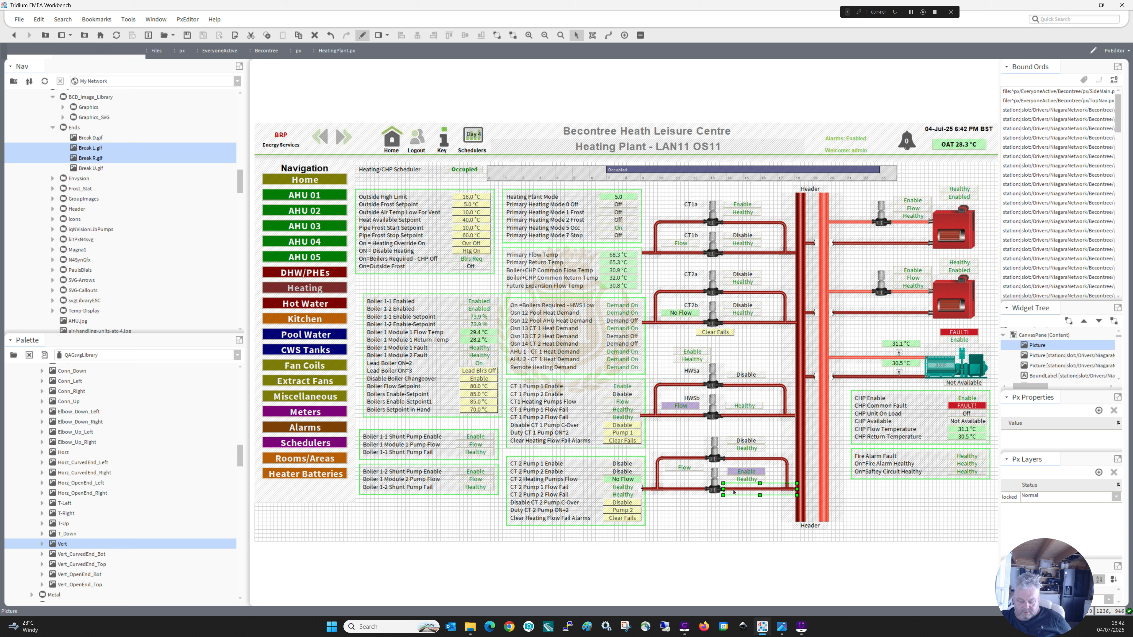
pyautogui.press('Down')
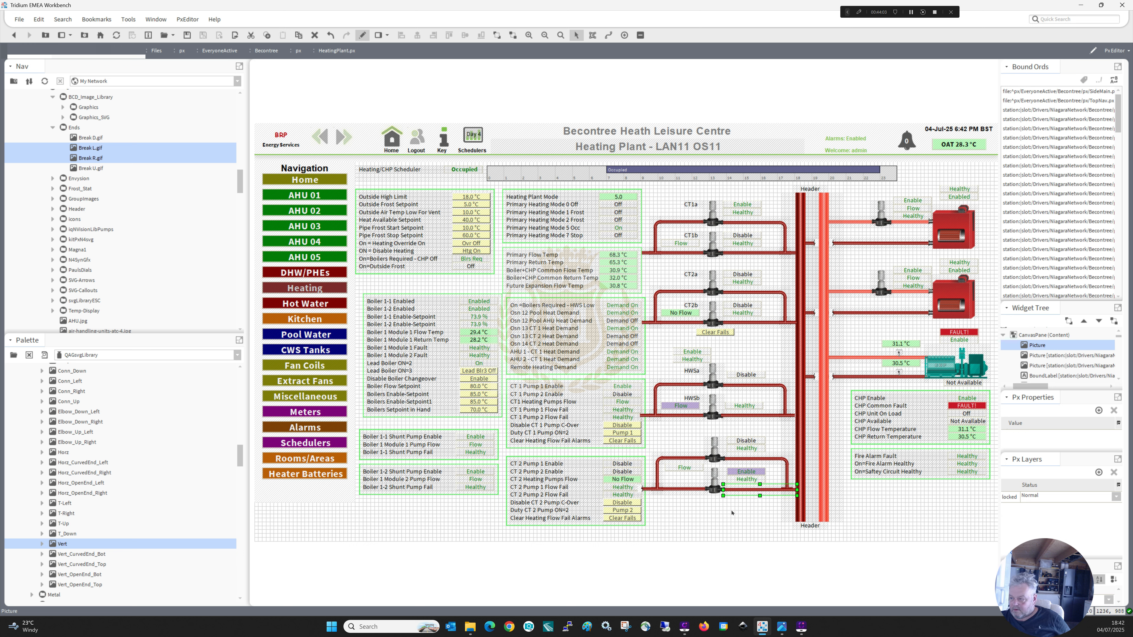
# Bring the lower pool pump in front of the pipe that runs behind it.
pyautogui.rightClick(715, 480)
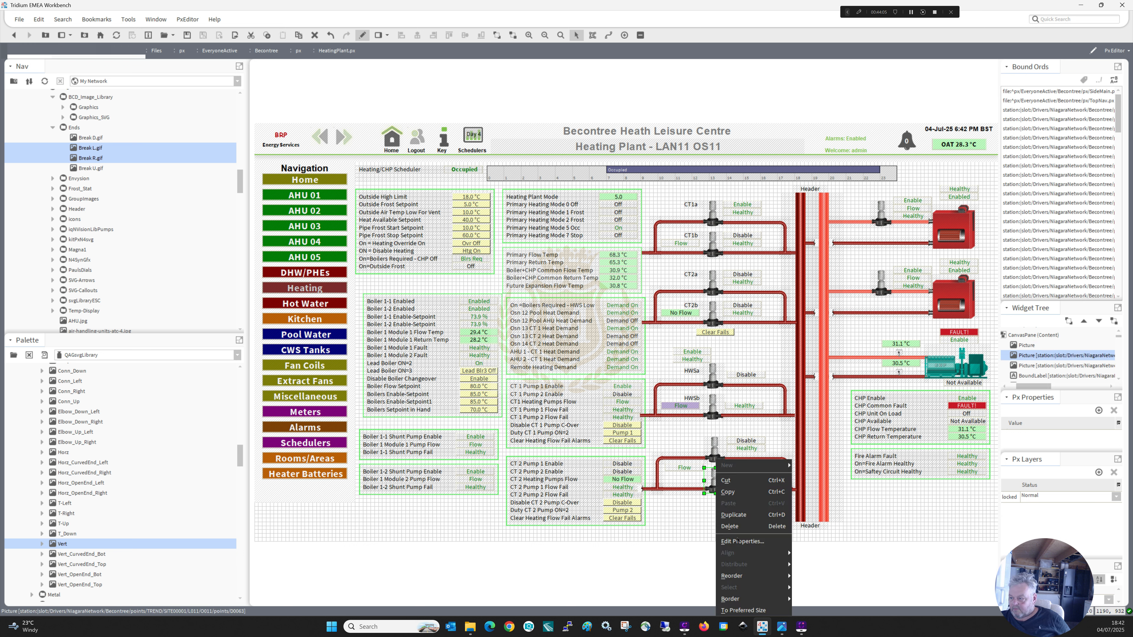
pyautogui.click(806, 577)
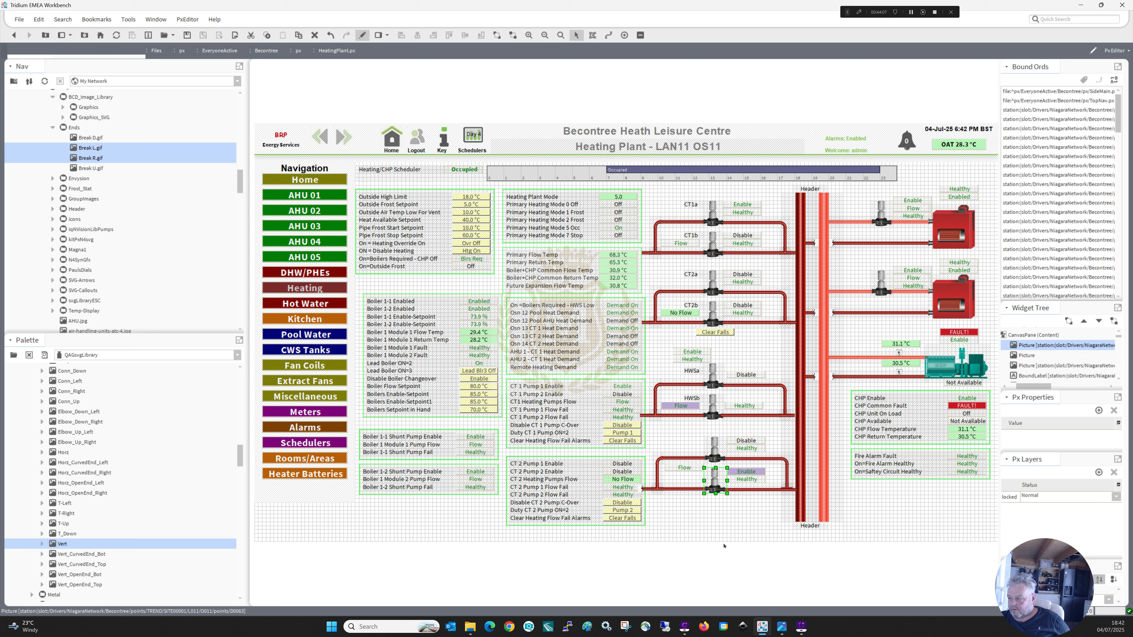
pyautogui.click(785, 492)
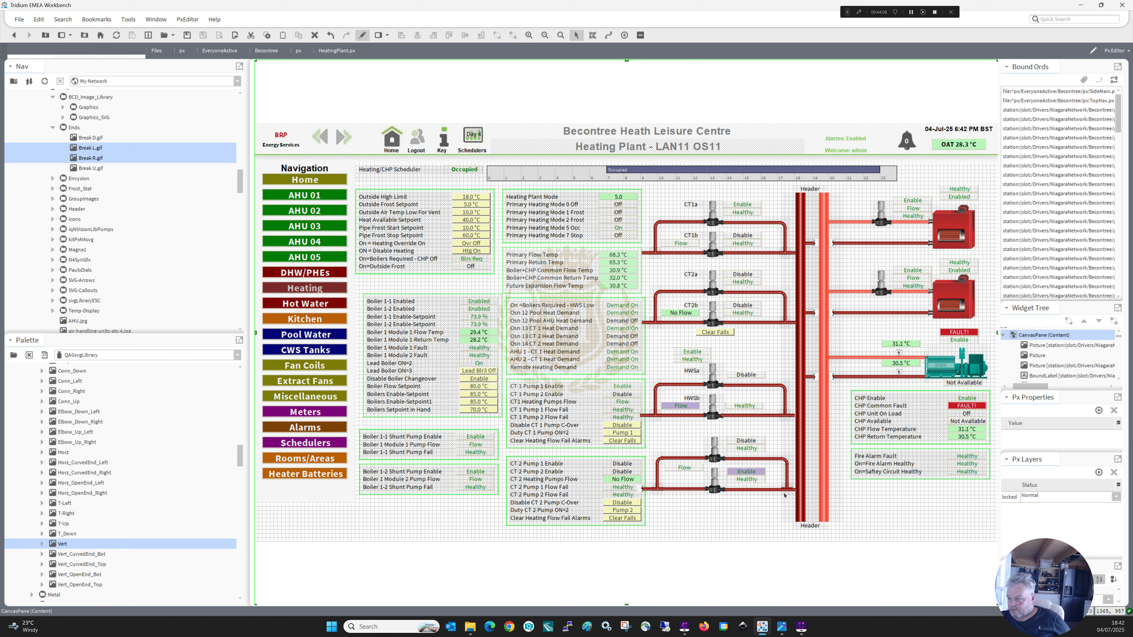
# Reorder both vertical header pipes, dark red and light red, to the top so they cover the ends of the horizontal pipes.
pyautogui.click(756, 491)
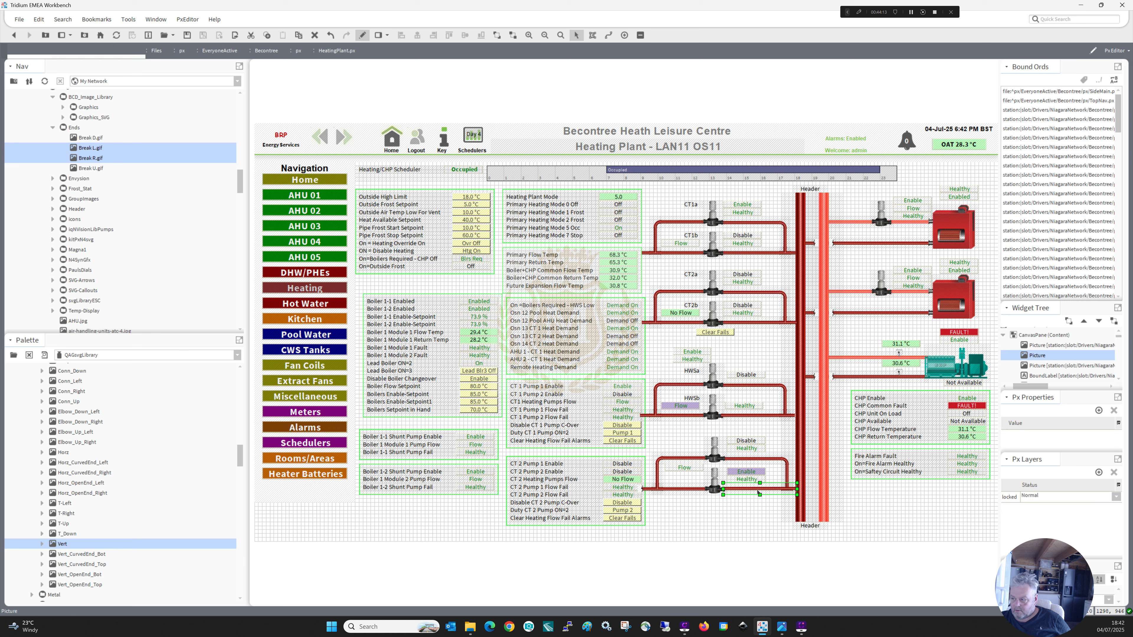
pyautogui.click(808, 474)
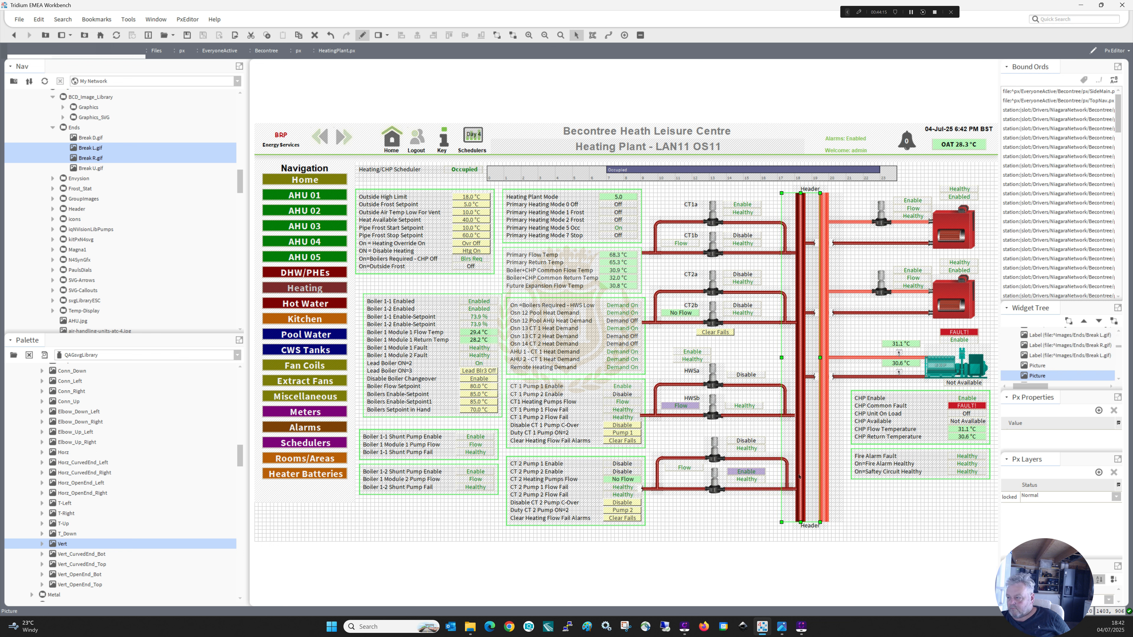
pyautogui.rightClick(798, 476)
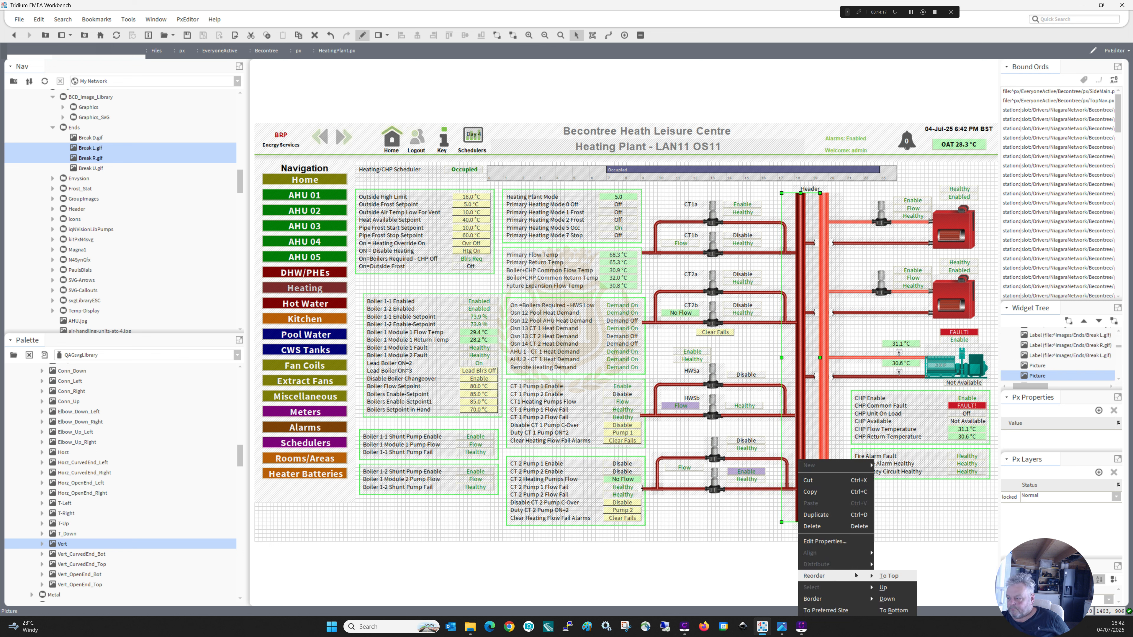
pyautogui.click(889, 575)
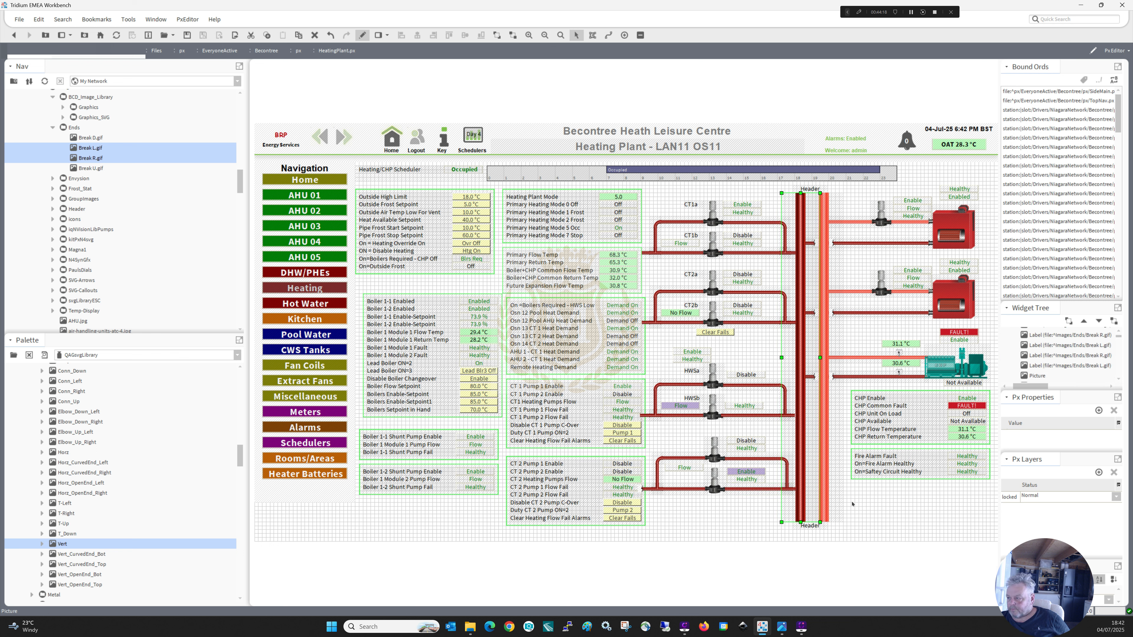
pyautogui.click(827, 471)
pyautogui.rightClick(827, 472)
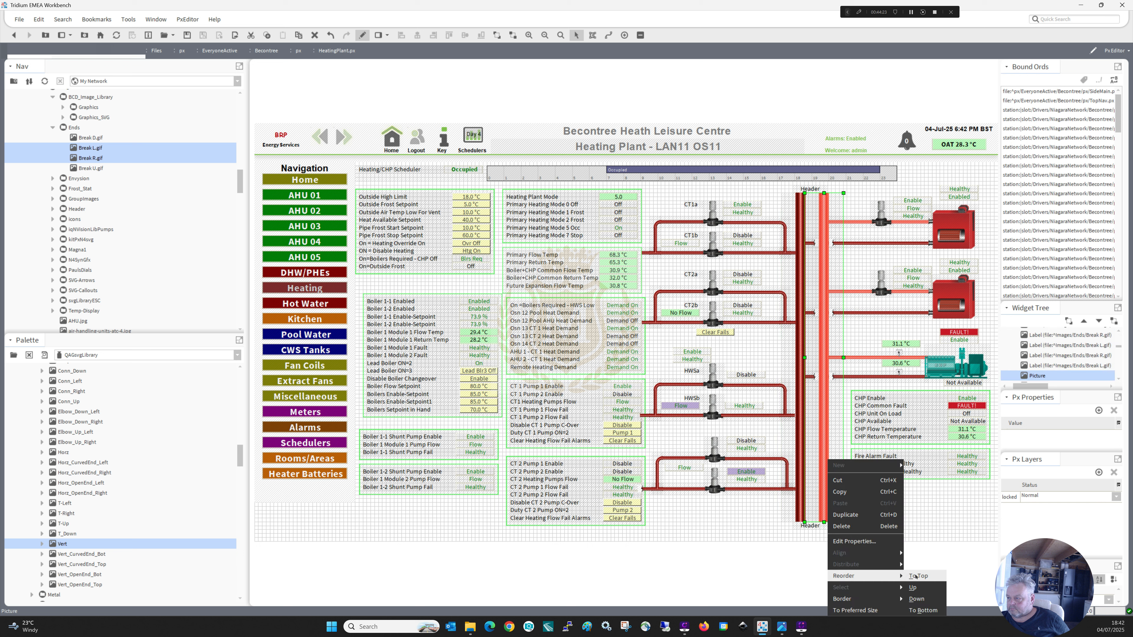
pyautogui.click(922, 577)
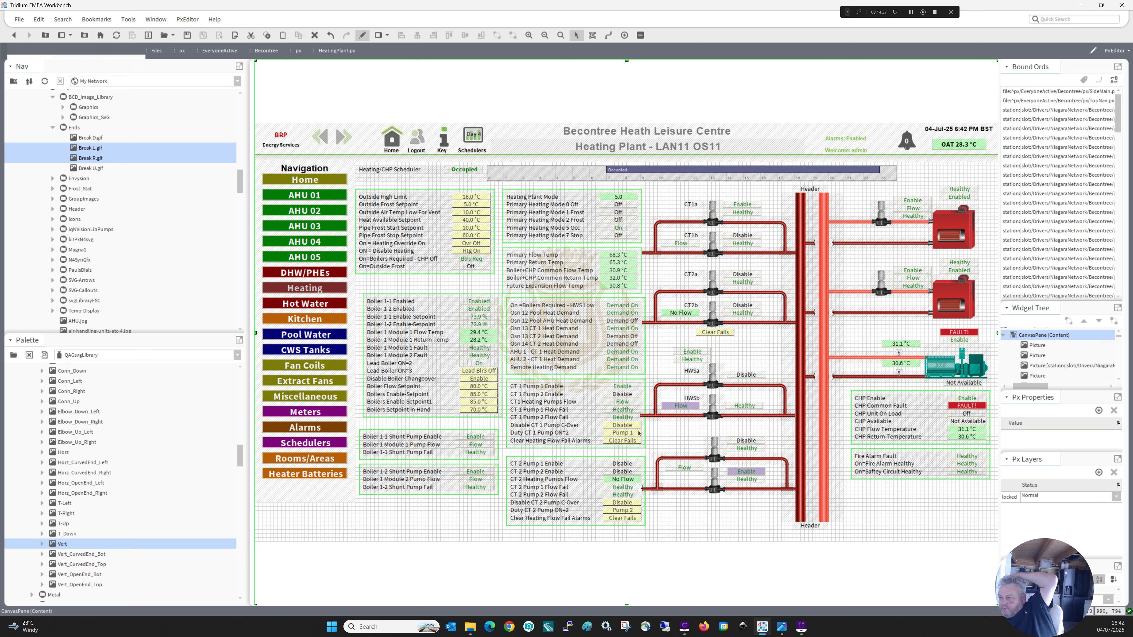
# Move the Enable and Healthy values above HWSa together to the other side of the upper HWS pump, above the Disable value.
pyautogui.click(696, 360)
pyautogui.keyDown('ctrl'); pyautogui.click(694, 352); pyautogui.keyUp('ctrl')
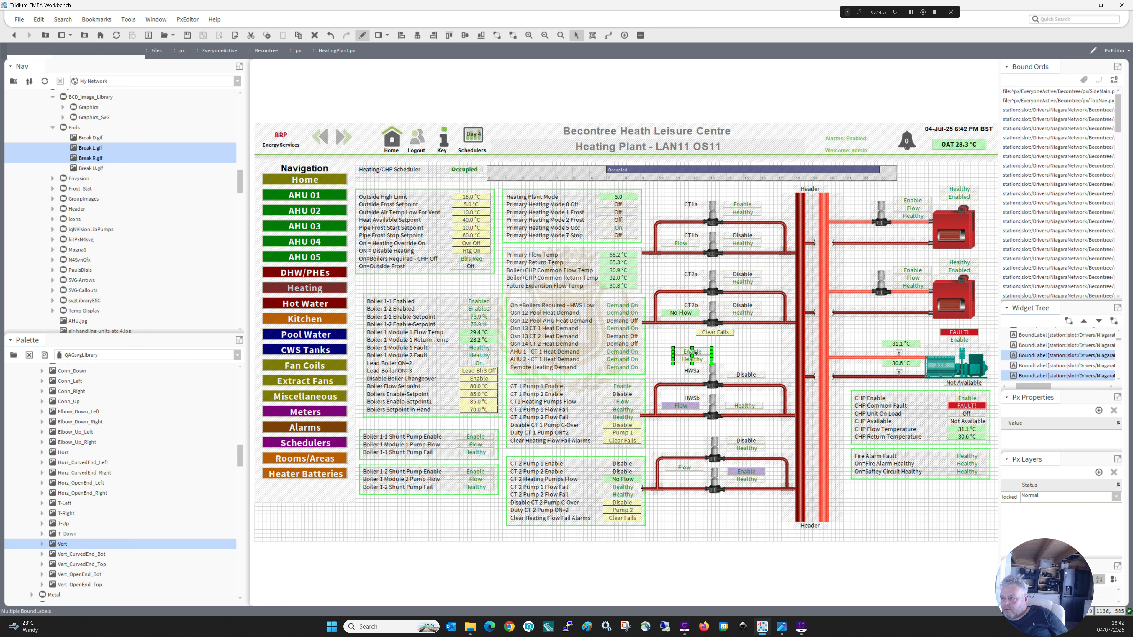
pyautogui.moveTo(695, 353); pyautogui.dragTo(748, 359)
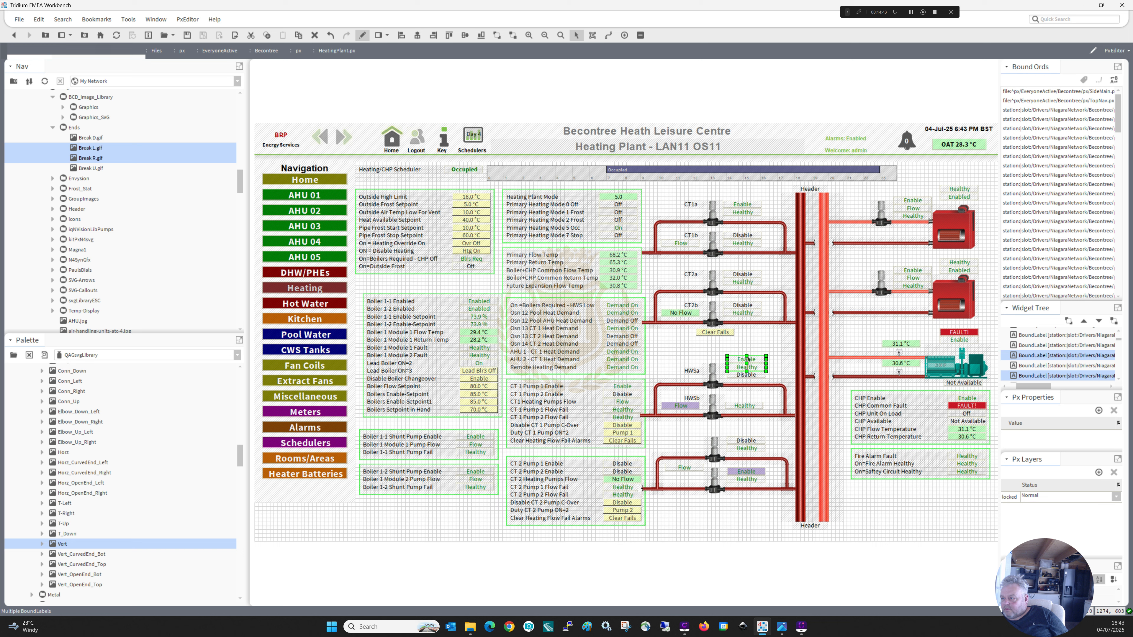
# Check which station point the HWSa Enable value is bound to, leaving its binding and properties as they are.
pyautogui.click(748, 359)
pyautogui.doubleClick(748, 359)
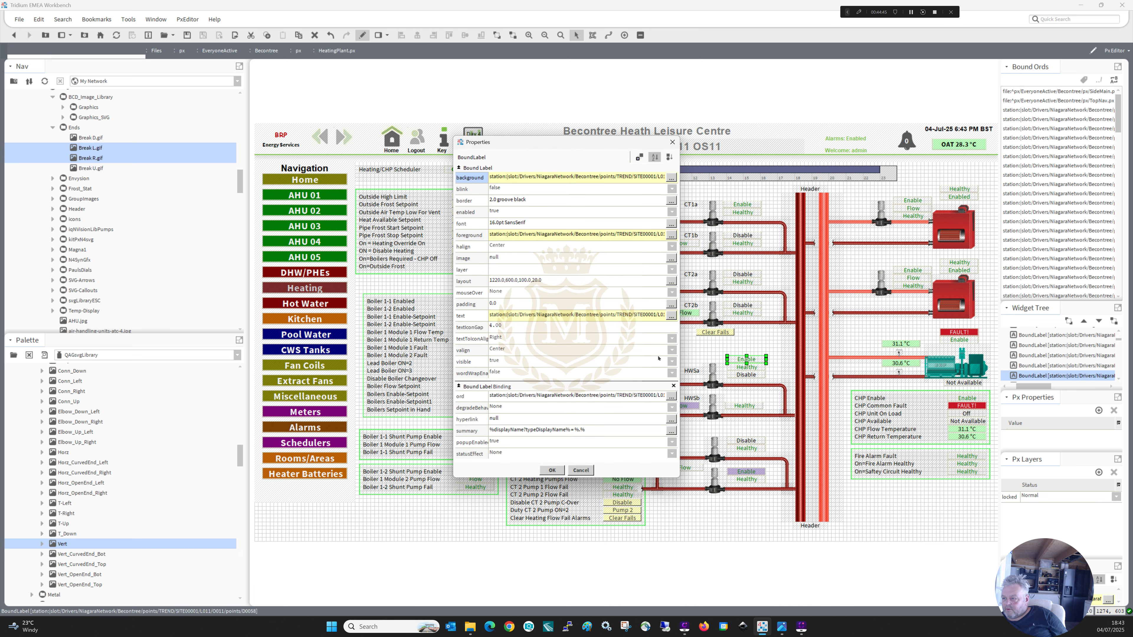
pyautogui.click(671, 397)
pyautogui.click(647, 299)
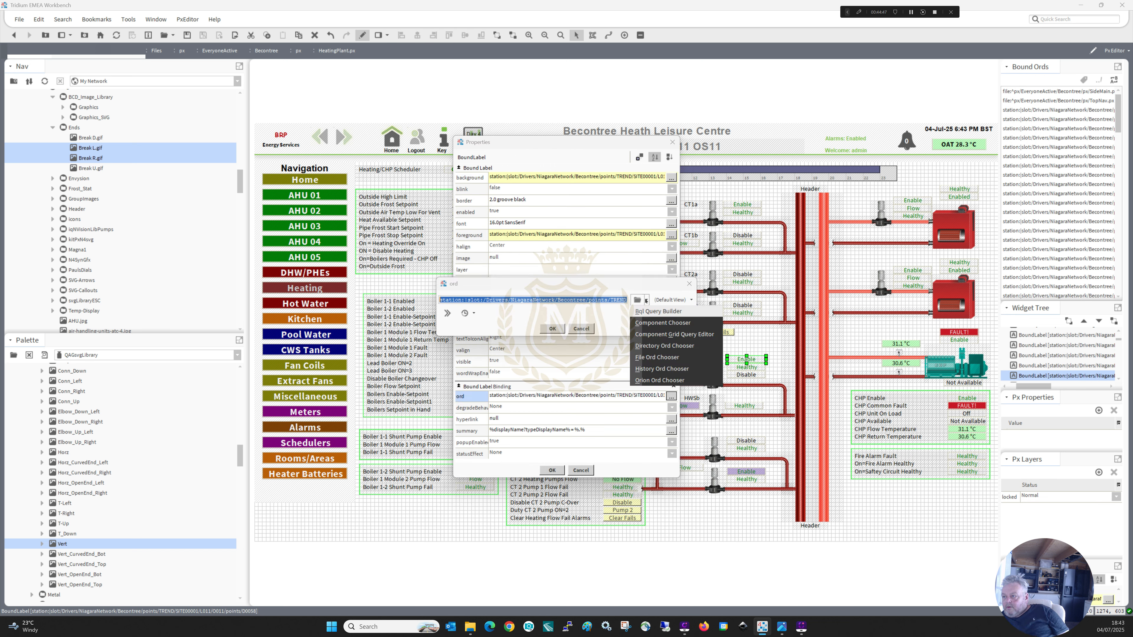
pyautogui.click(652, 322)
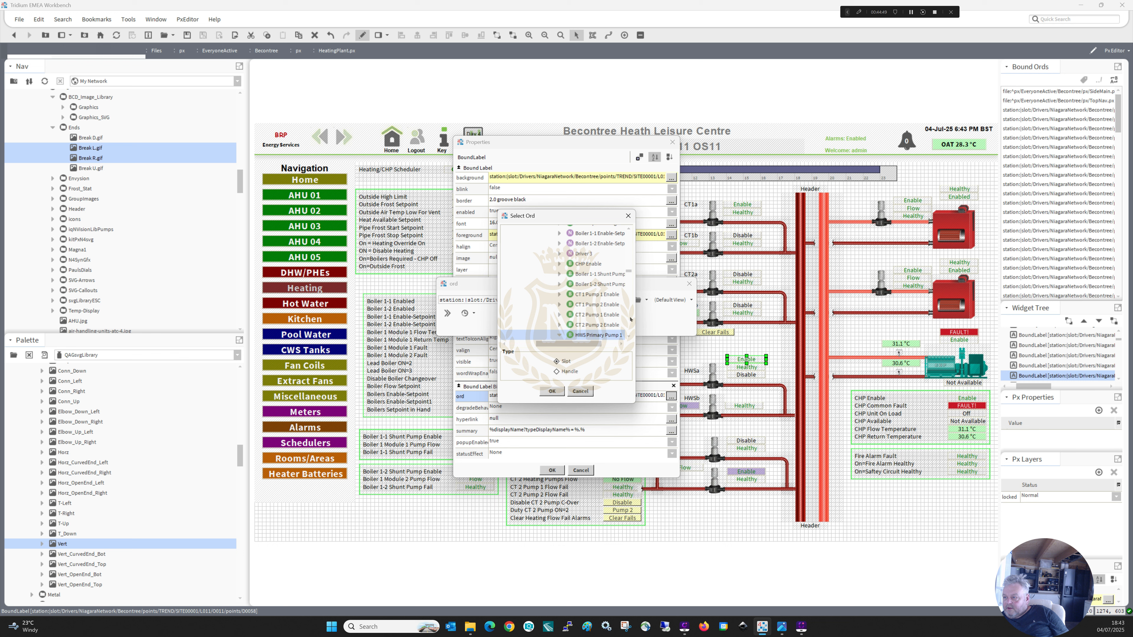
pyautogui.moveTo(635, 315); pyautogui.dragTo(715, 315)
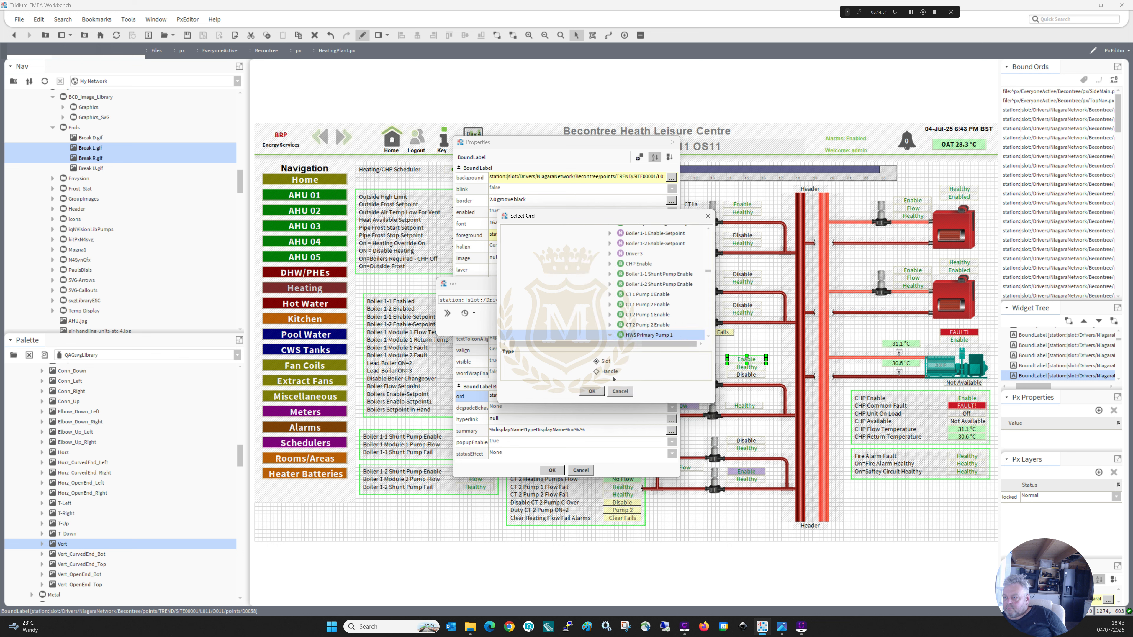
pyautogui.click(593, 391)
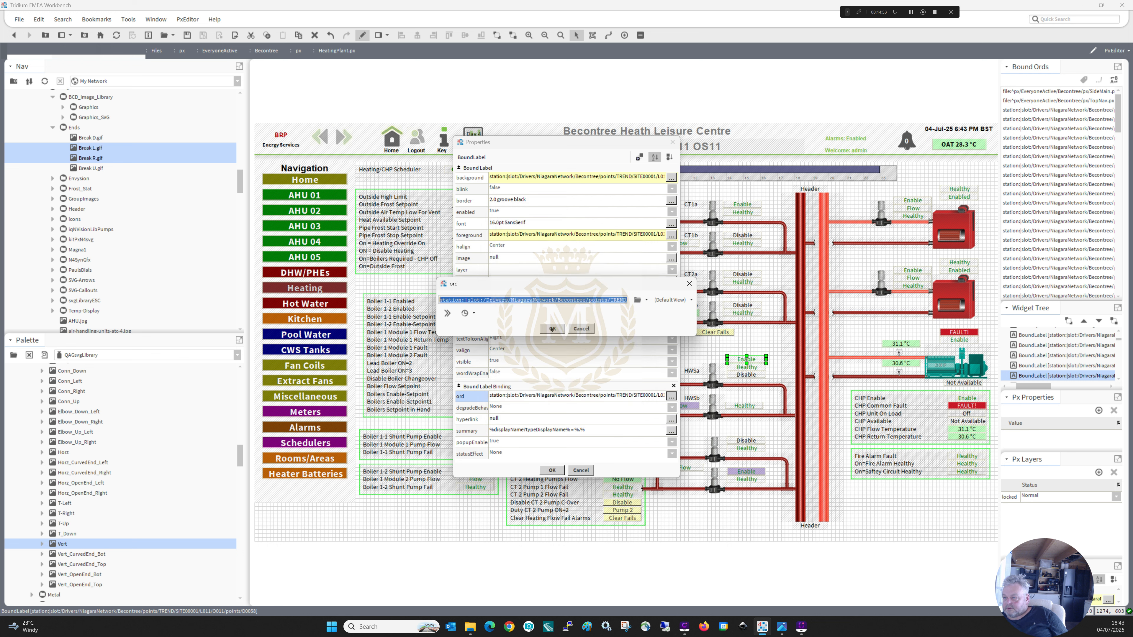
pyautogui.click(552, 329)
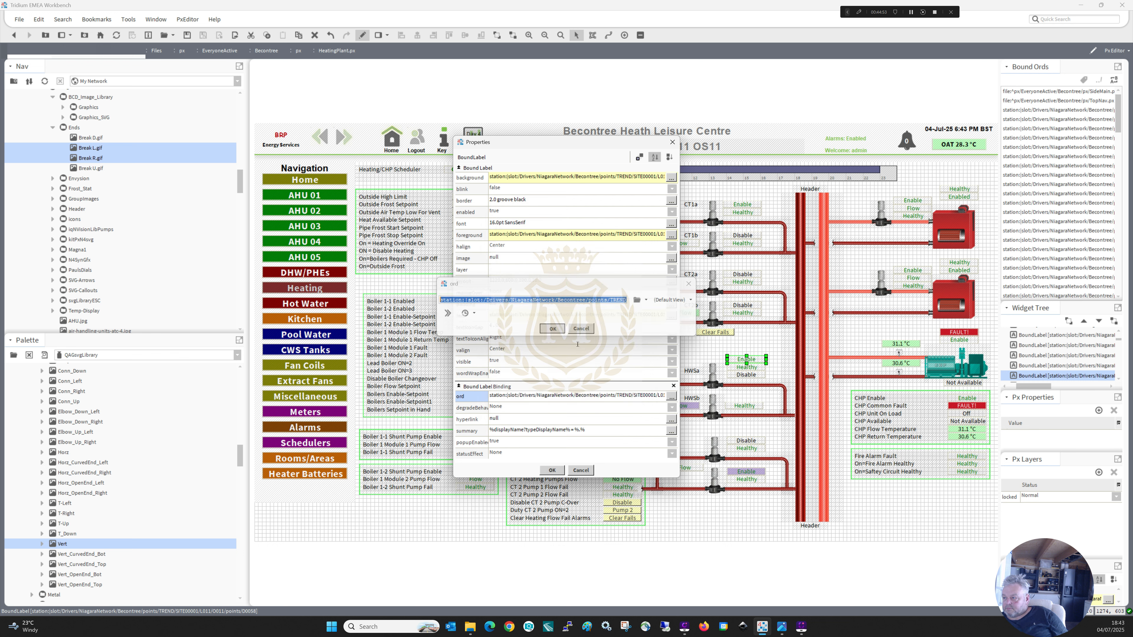
pyautogui.click(553, 470)
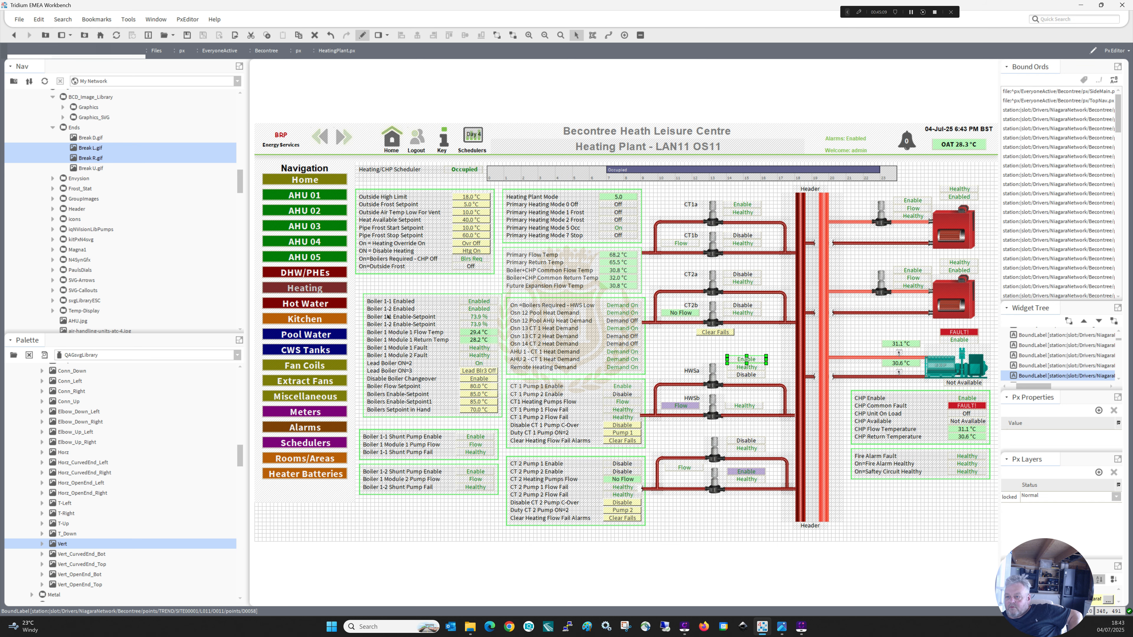
# Open the Hot Water page for editing and copy the four status values beside the HWSa and HWSb pumps, leaving edit mode when done.
pyautogui.click(362, 36)
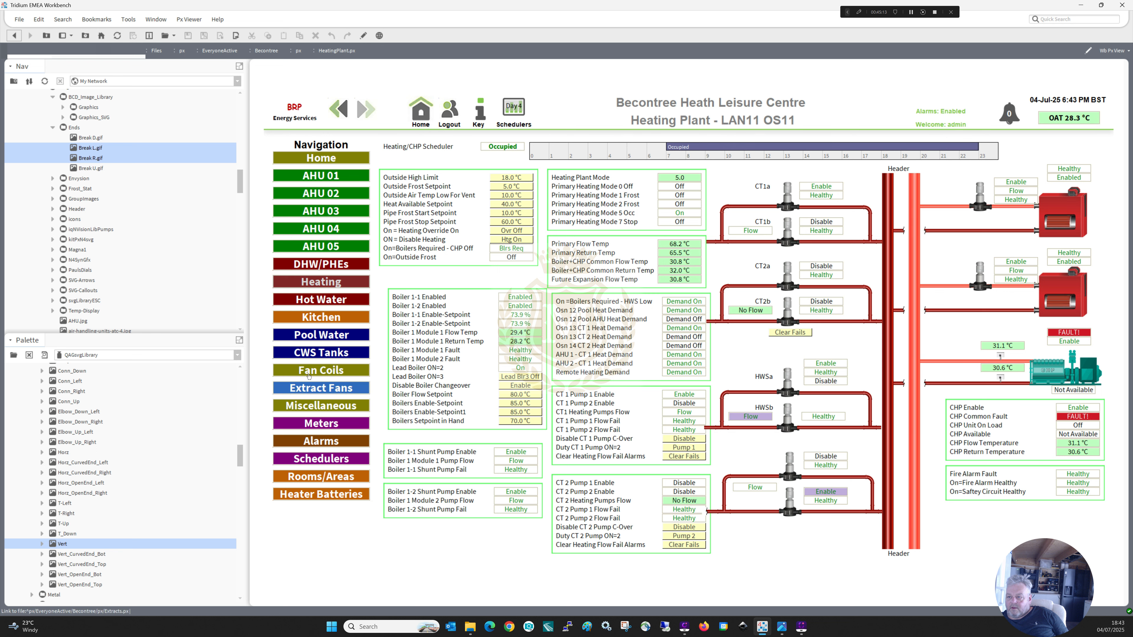
pyautogui.click(312, 300)
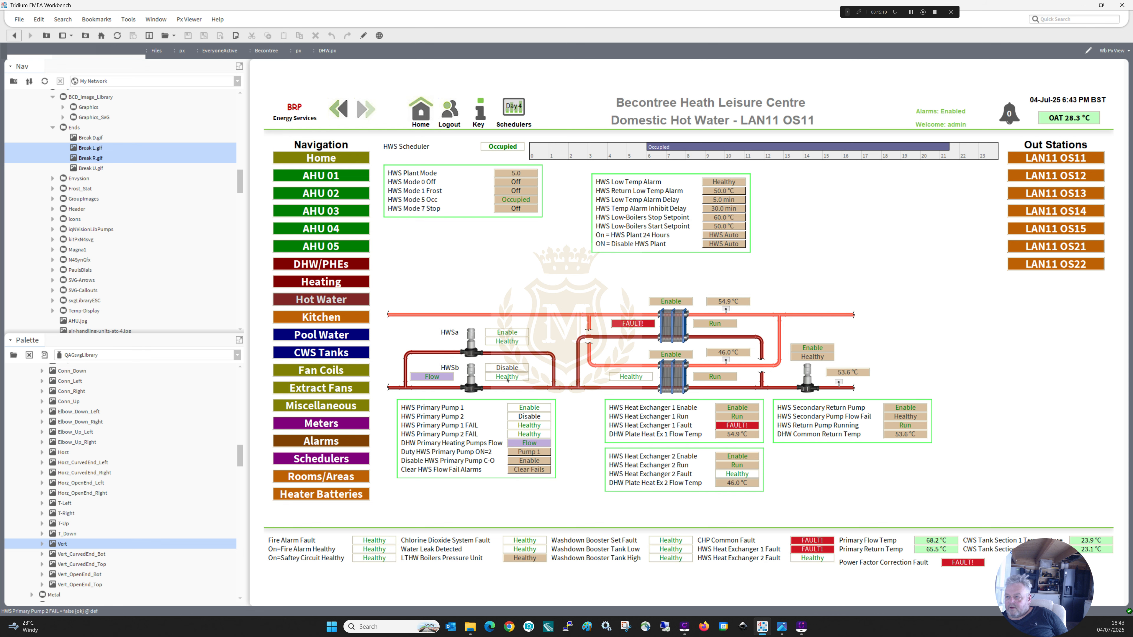
pyautogui.click(364, 35)
pyautogui.click(468, 332)
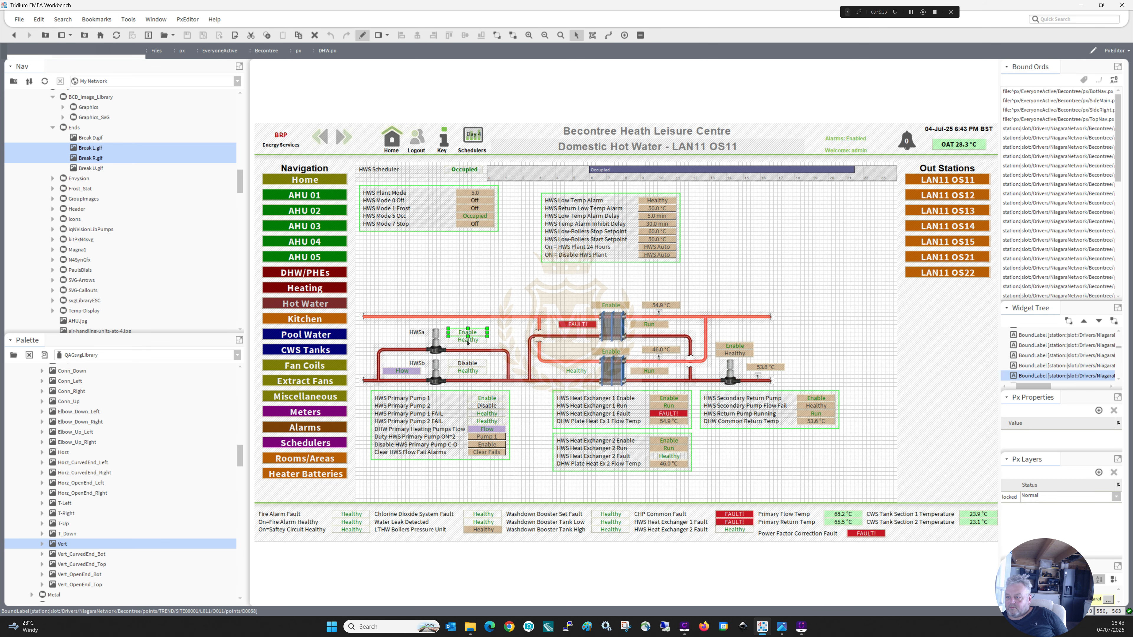
pyautogui.keyDown('ctrl'); pyautogui.click(467, 341); pyautogui.keyUp('ctrl')
pyautogui.keyDown('ctrl'); pyautogui.click(467, 363); pyautogui.keyUp('ctrl')
pyautogui.keyDown('ctrl'); pyautogui.click(467, 371); pyautogui.keyUp('ctrl')
pyautogui.rightClick(465, 372)
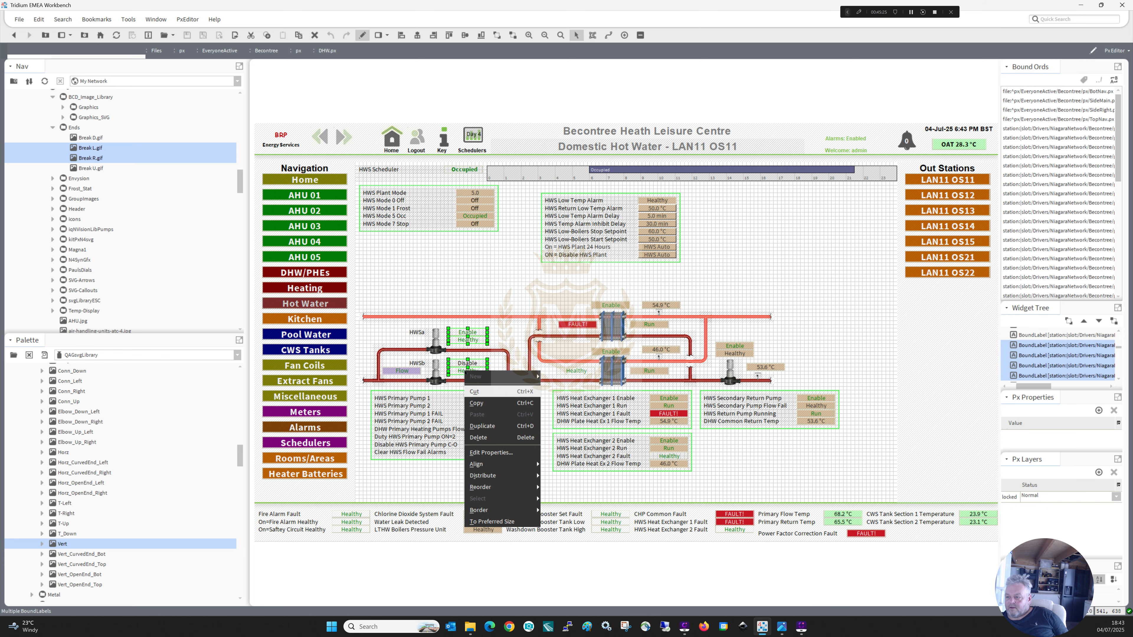
pyautogui.click(479, 403)
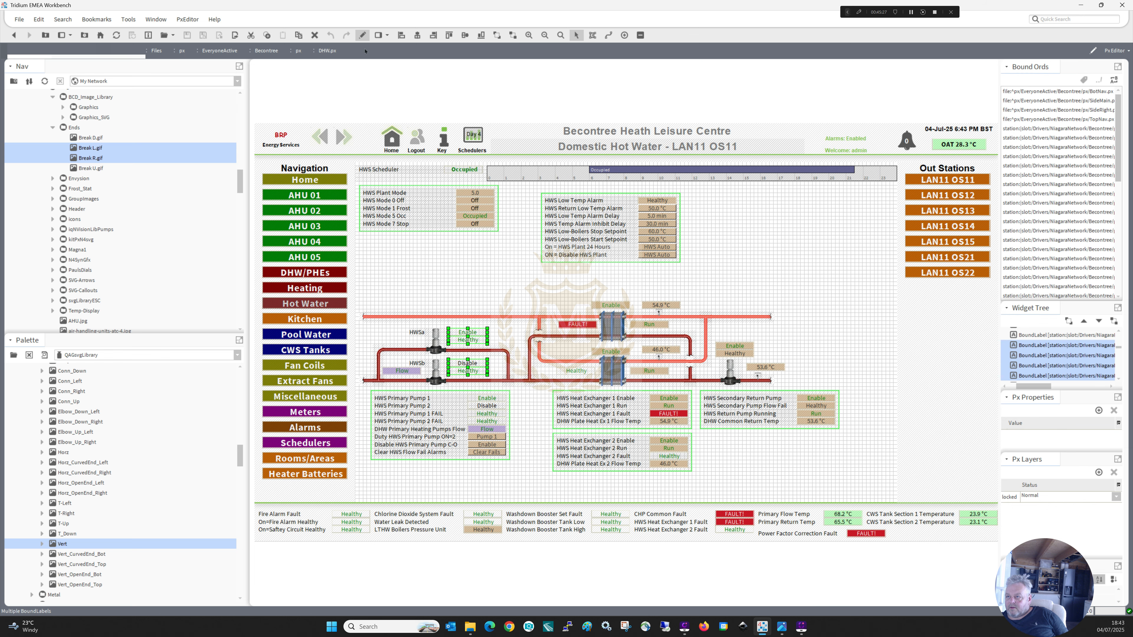
pyautogui.click(362, 35)
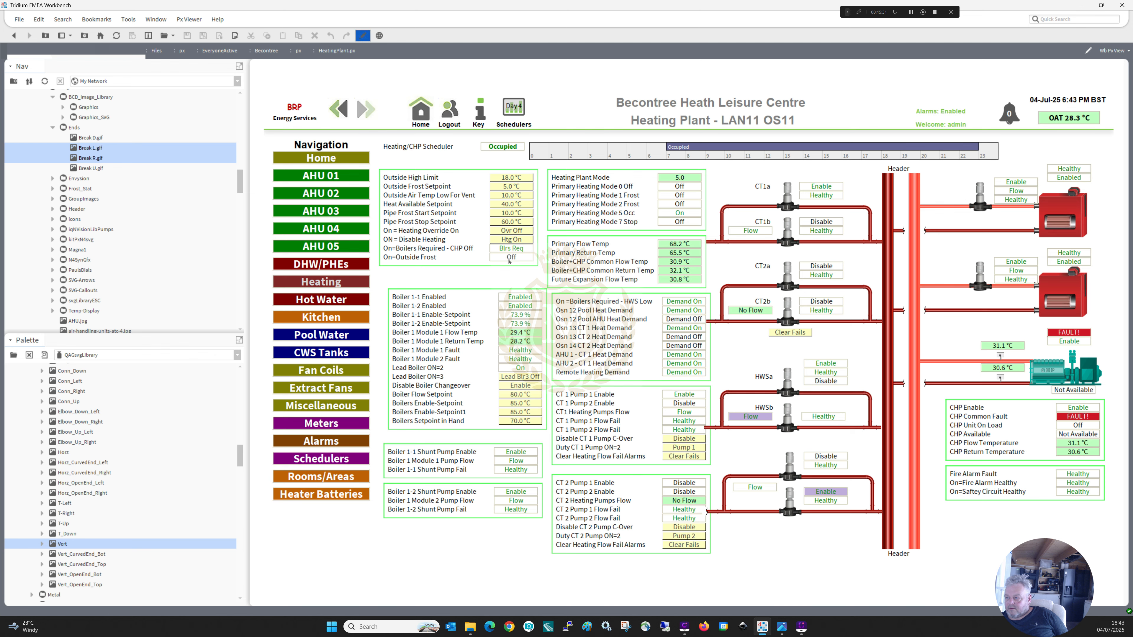
# On the Heating Plant page, move the Disable value above the HWSb Healthy value and lower the Enable and Healthy pair beside the HWSa pump.
pyautogui.click(362, 35)
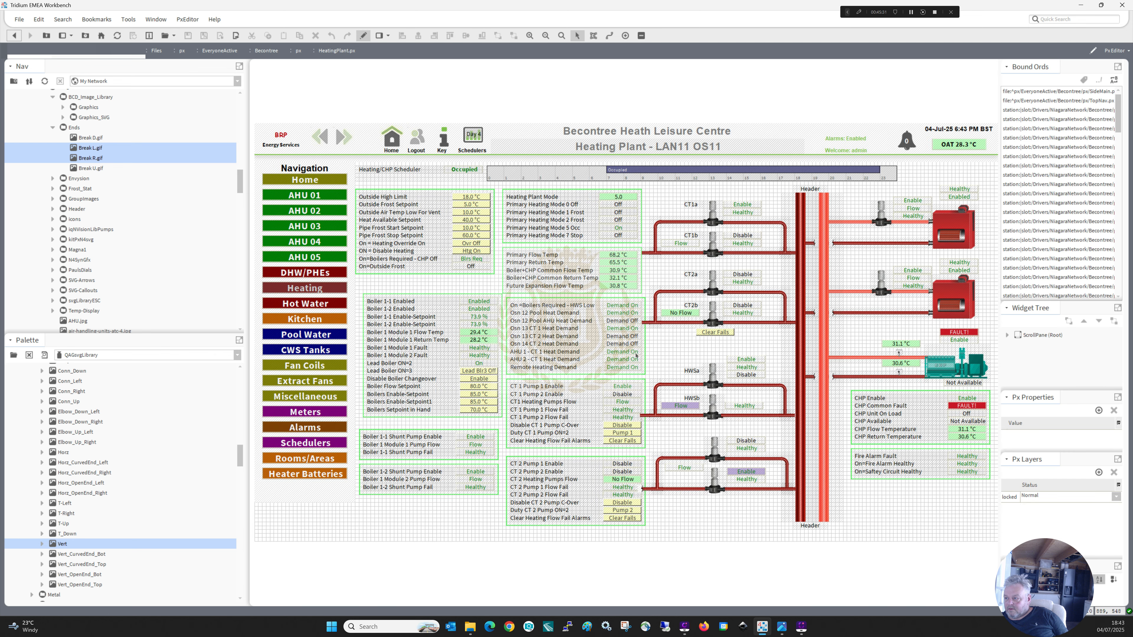
pyautogui.click(680, 347)
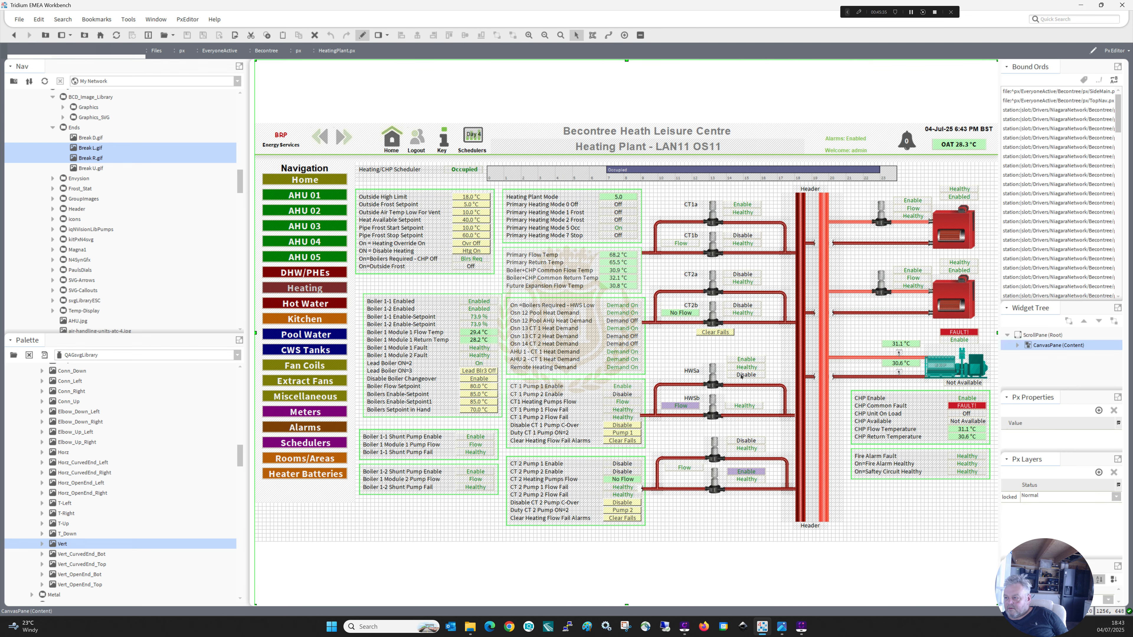
pyautogui.moveTo(741, 377); pyautogui.dragTo(738, 396)
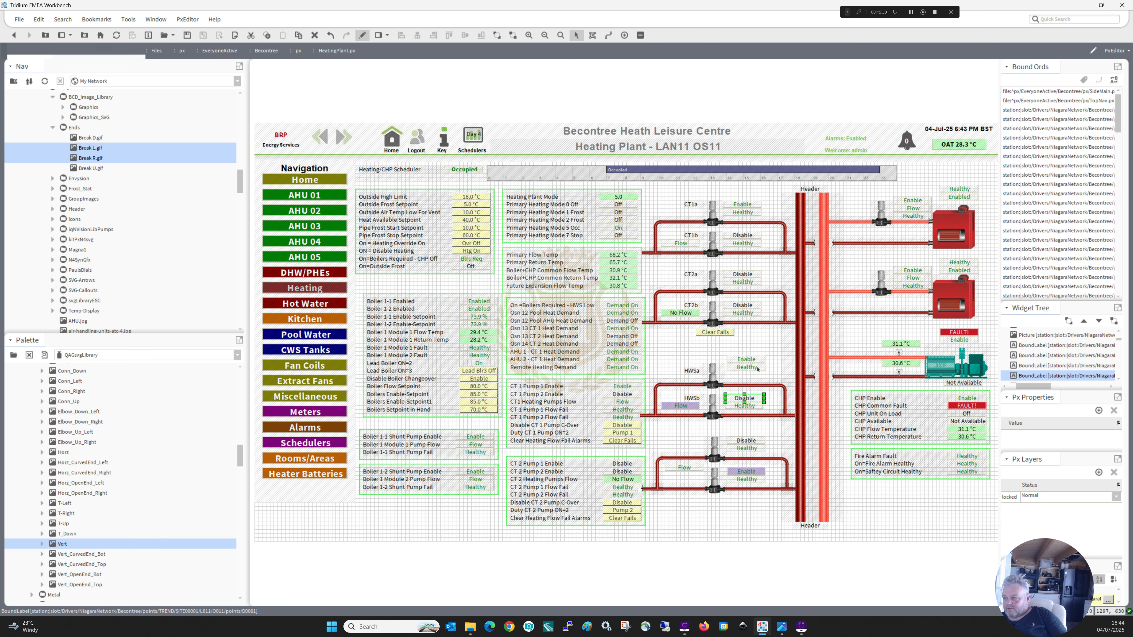
pyautogui.moveTo(769, 351)
pyautogui.mouseDown()
pyautogui.moveTo(722, 385)
pyautogui.moveTo(738, 370)
pyautogui.mouseUp()
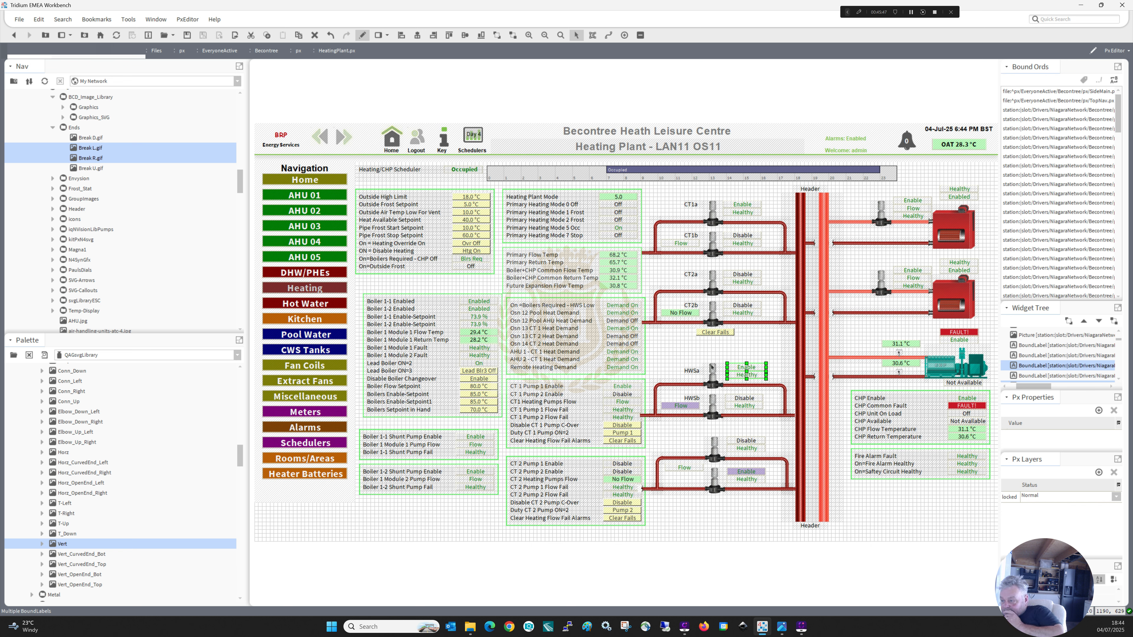
# Duplicate the HWSa label and place the copy beside the upper pool pump.
pyautogui.click(690, 371)
pyautogui.rightClick(690, 371)
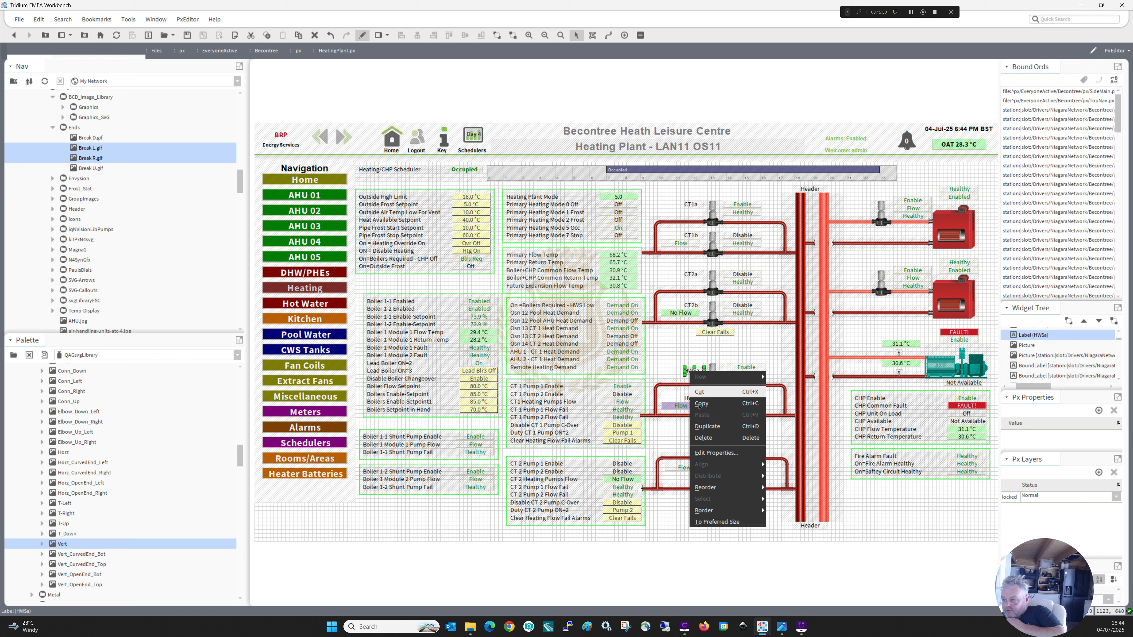
pyautogui.click(702, 426)
pyautogui.moveTo(694, 375); pyautogui.dragTo(696, 466)
pyautogui.moveTo(694, 427); pyautogui.dragTo(695, 443)
# Change the text of the copied HWSa label beside the upper pool pump to "Pool A".
pyautogui.doubleClick(694, 442)
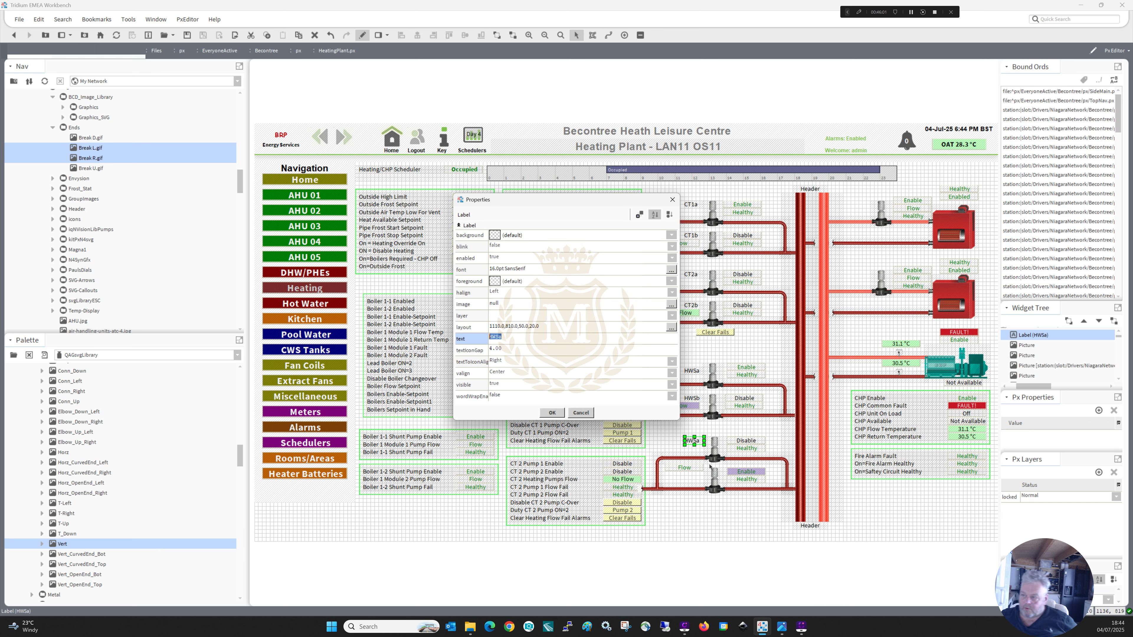
pyautogui.write('Po1A')
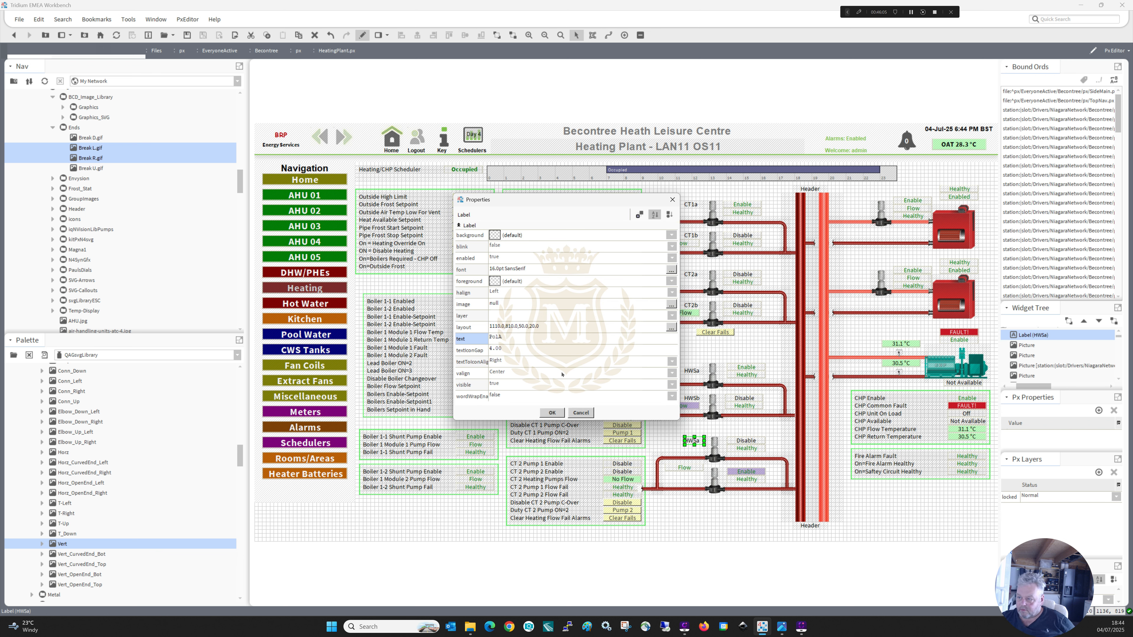
pyautogui.moveTo(516, 340); pyautogui.dragTo(435, 331)
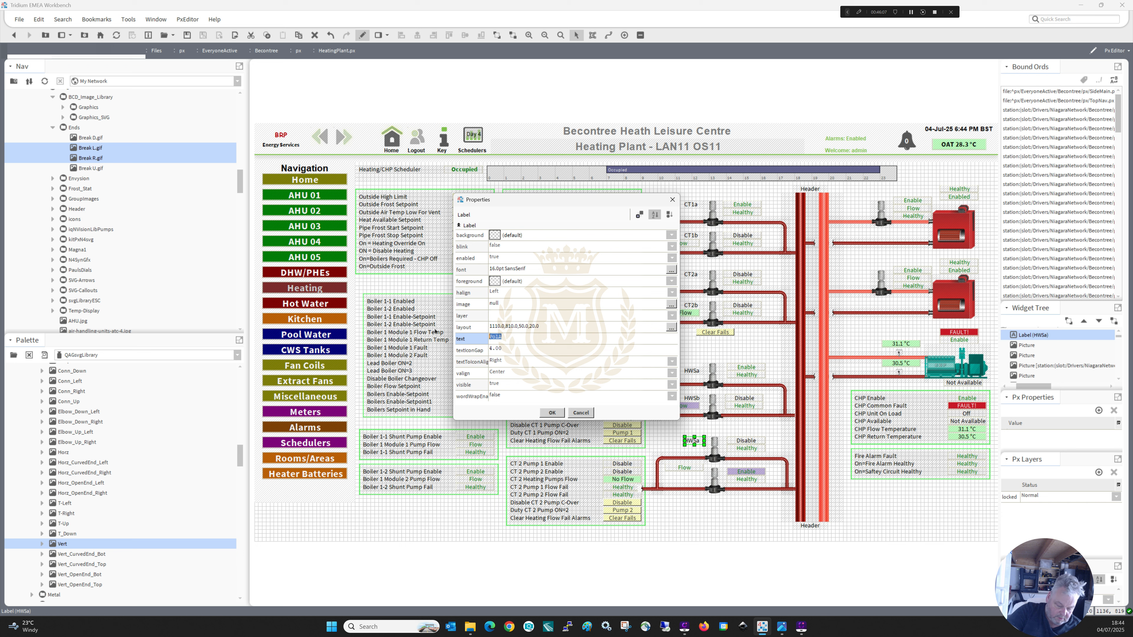
pyautogui.write('P')
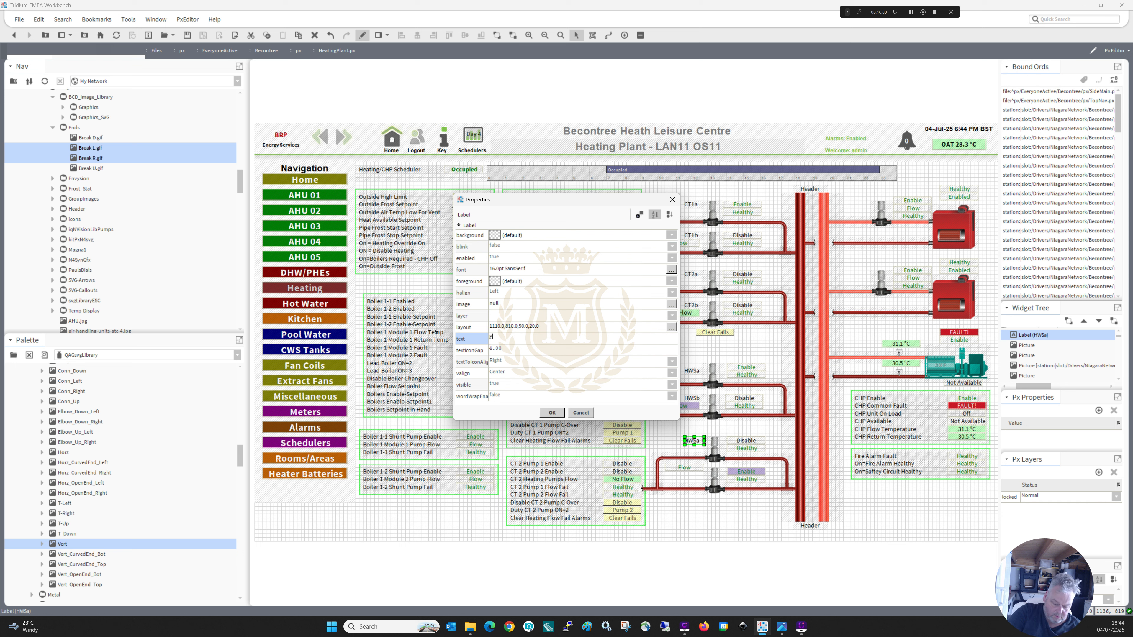
pyautogui.write('oola')
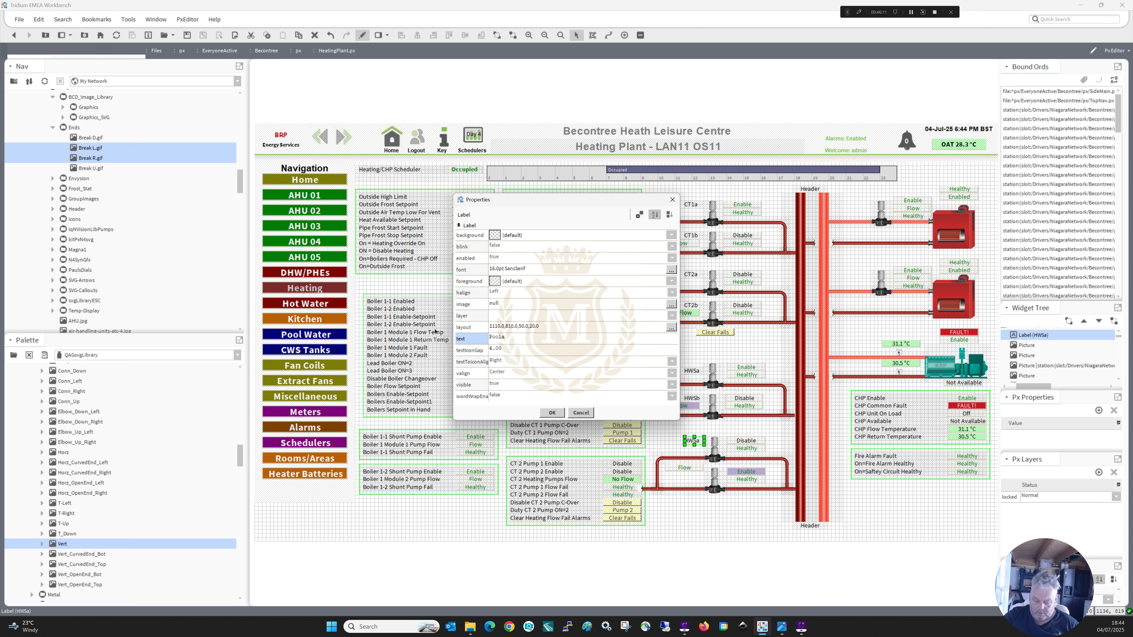
pyautogui.press('BackSpace')
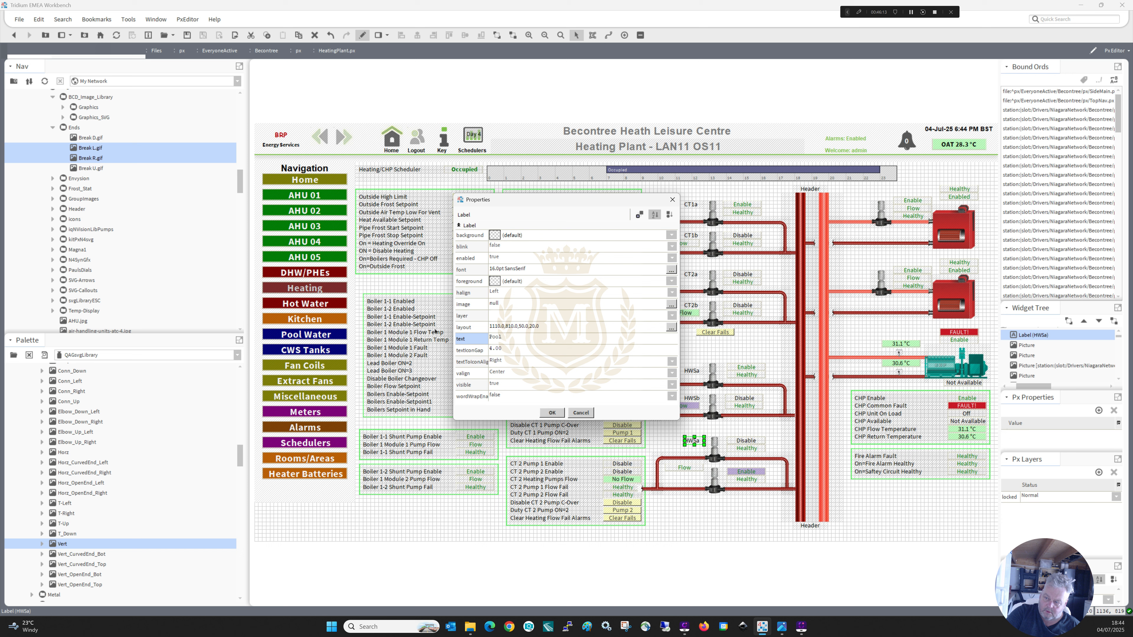
pyautogui.write('A')
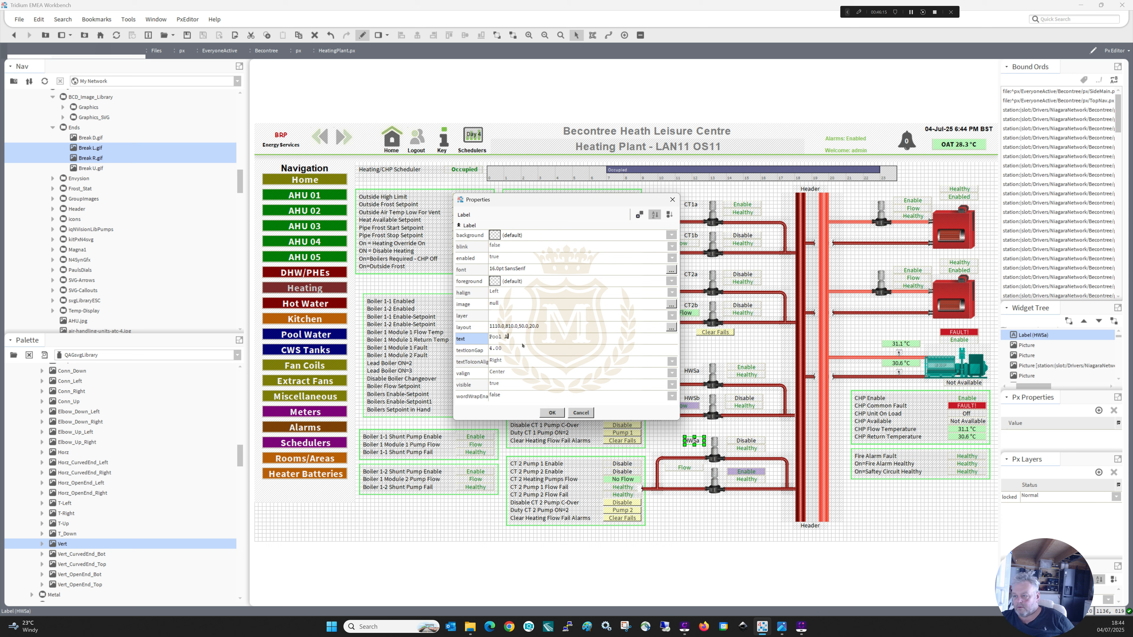
pyautogui.click(552, 413)
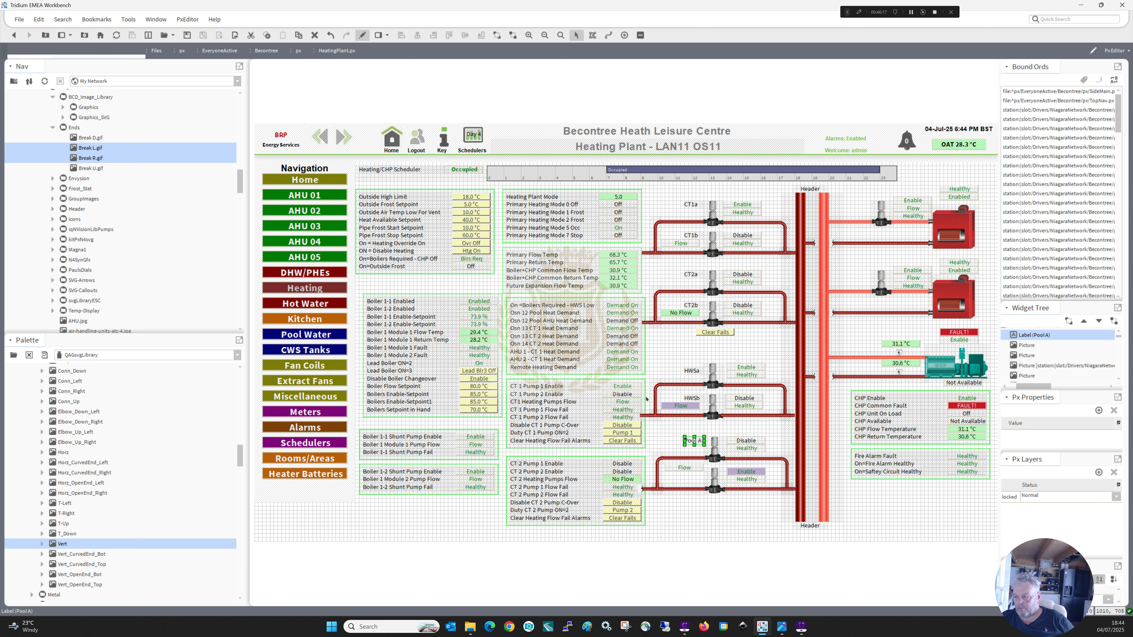
# Duplicate the Pool A label, place the copy beside the lower pool pump and lower the Flow value beneath it.
pyautogui.rightClick(694, 443)
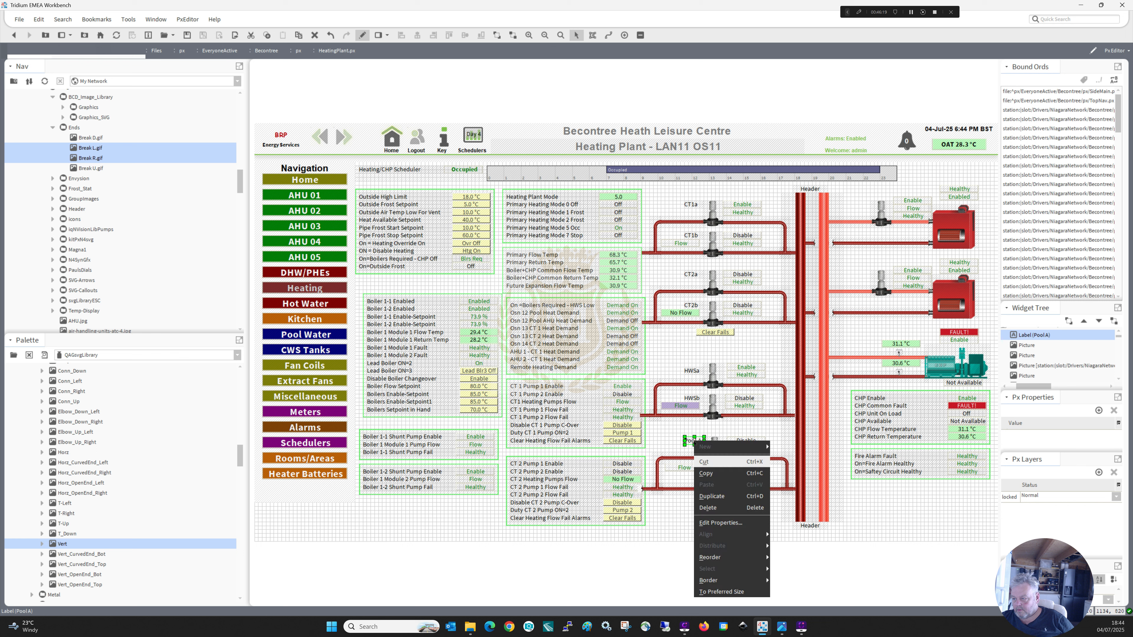
pyautogui.click(714, 497)
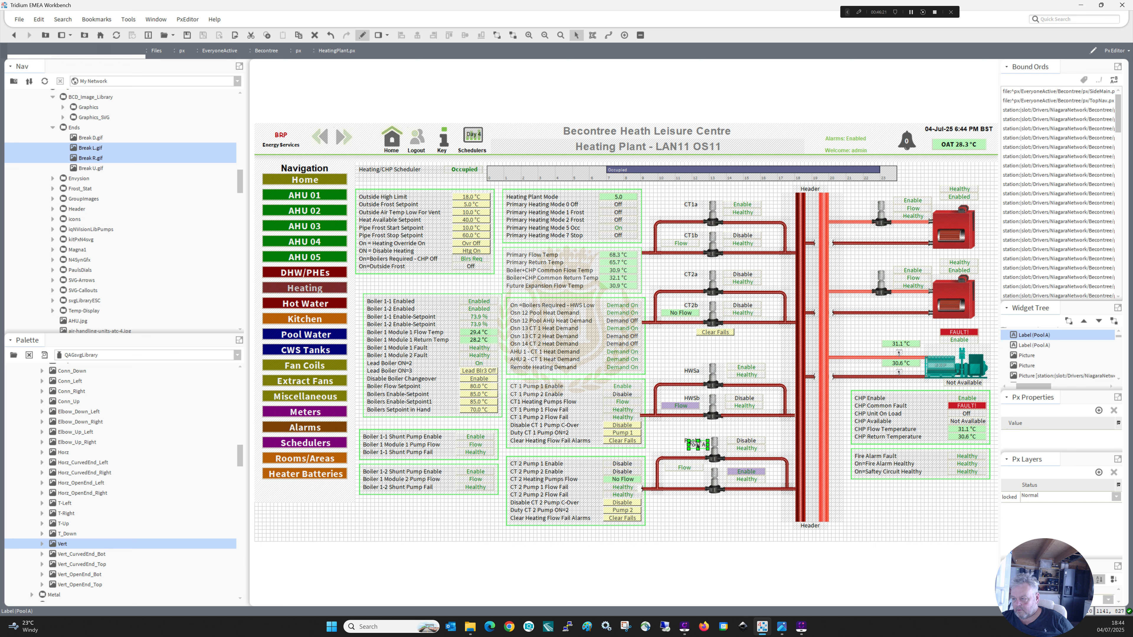
pyautogui.moveTo(697, 444); pyautogui.dragTo(675, 478)
pyautogui.click(679, 468)
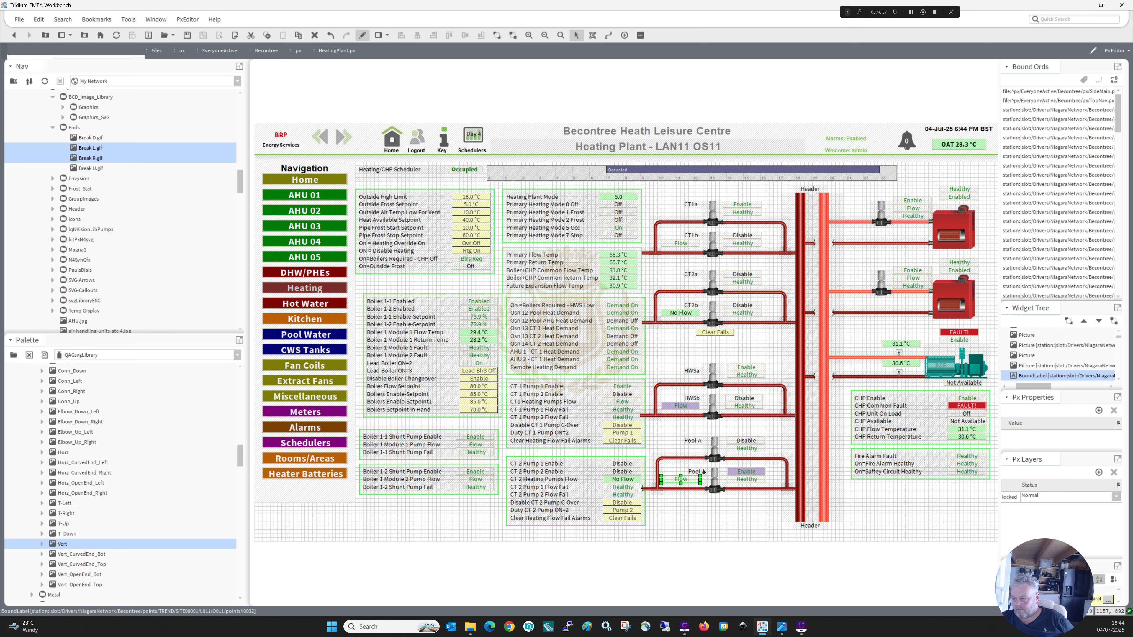
# Change the text of the duplicated label beside the lower pool pump to "Pool B".
pyautogui.doubleClick(699, 472)
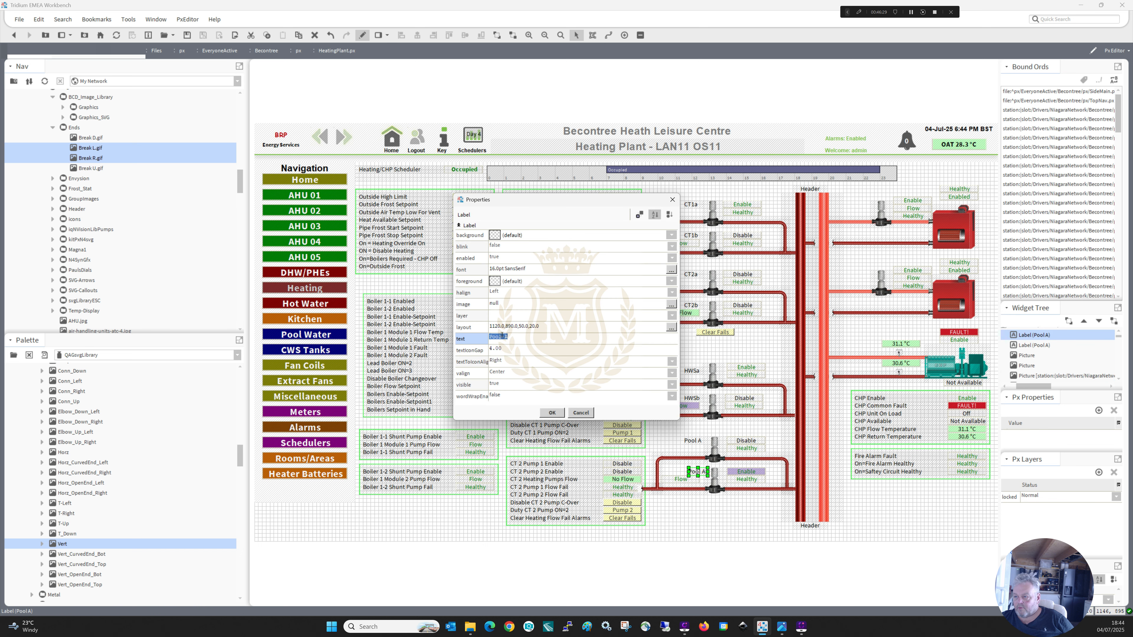
pyautogui.click(514, 335)
pyautogui.press('BackSpace')
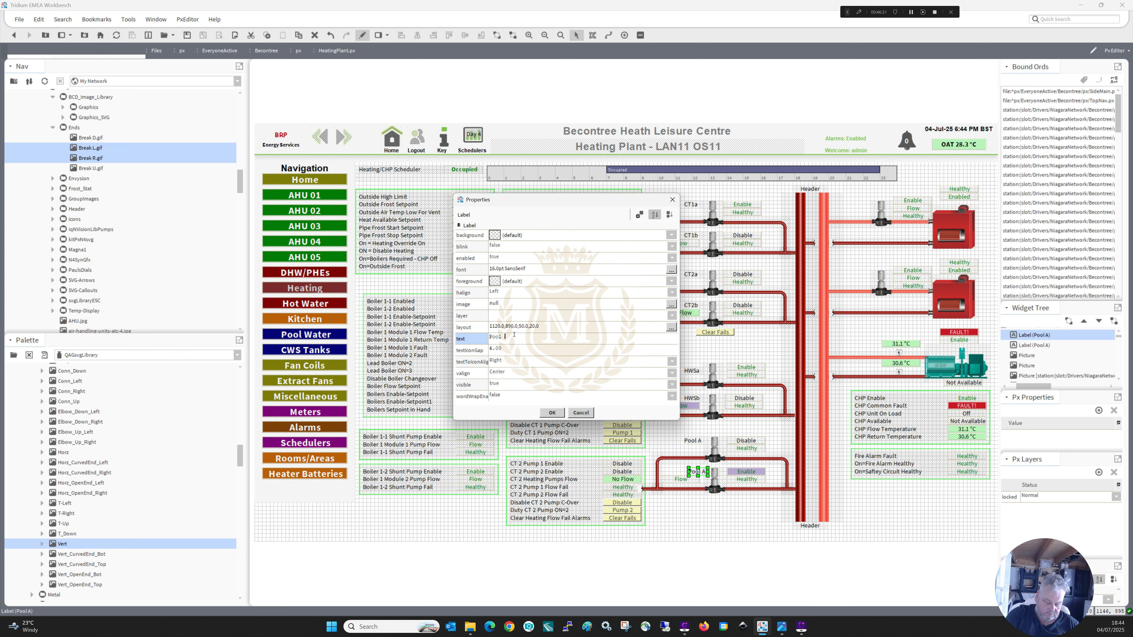
pyautogui.write('B')
pyautogui.click(552, 412)
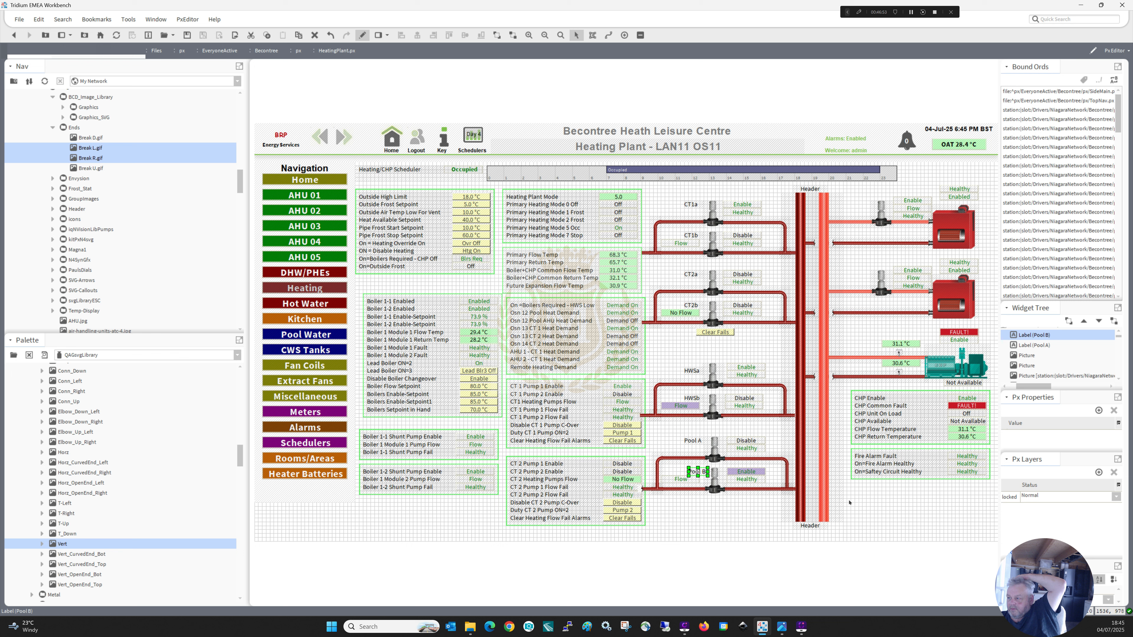
# Try the CHP unit with its pipework, temperature values and status tables lower on the page, and return the group to its starting height.
pyautogui.moveTo(846, 493); pyautogui.dragTo(991, 344)
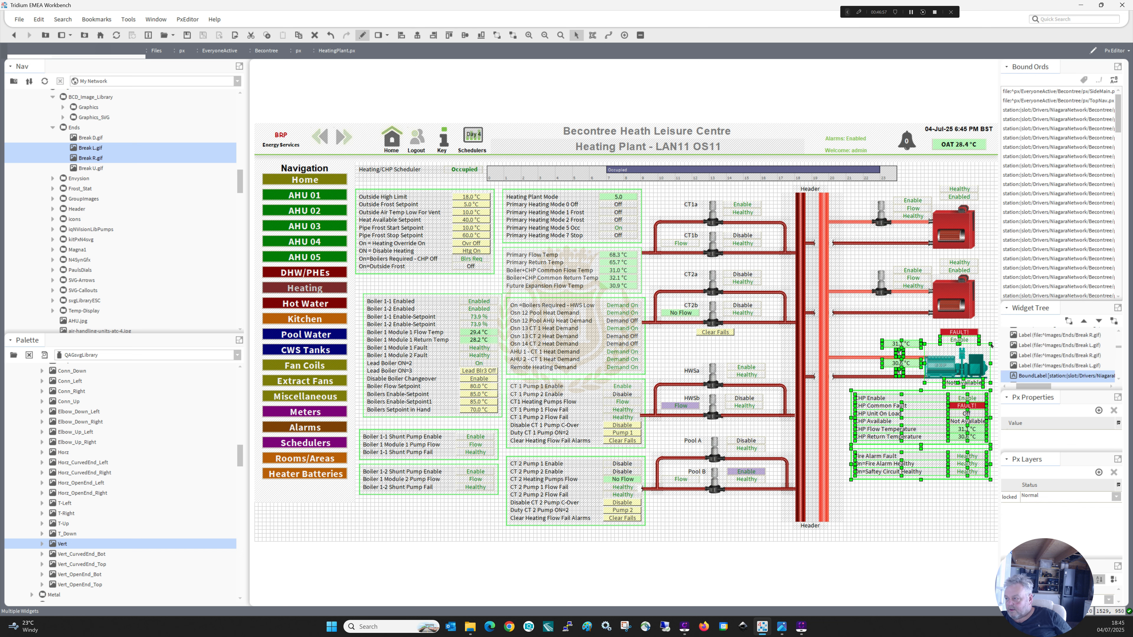
pyautogui.keyDown('ctrl'); pyautogui.click(947, 341); pyautogui.keyUp('ctrl')
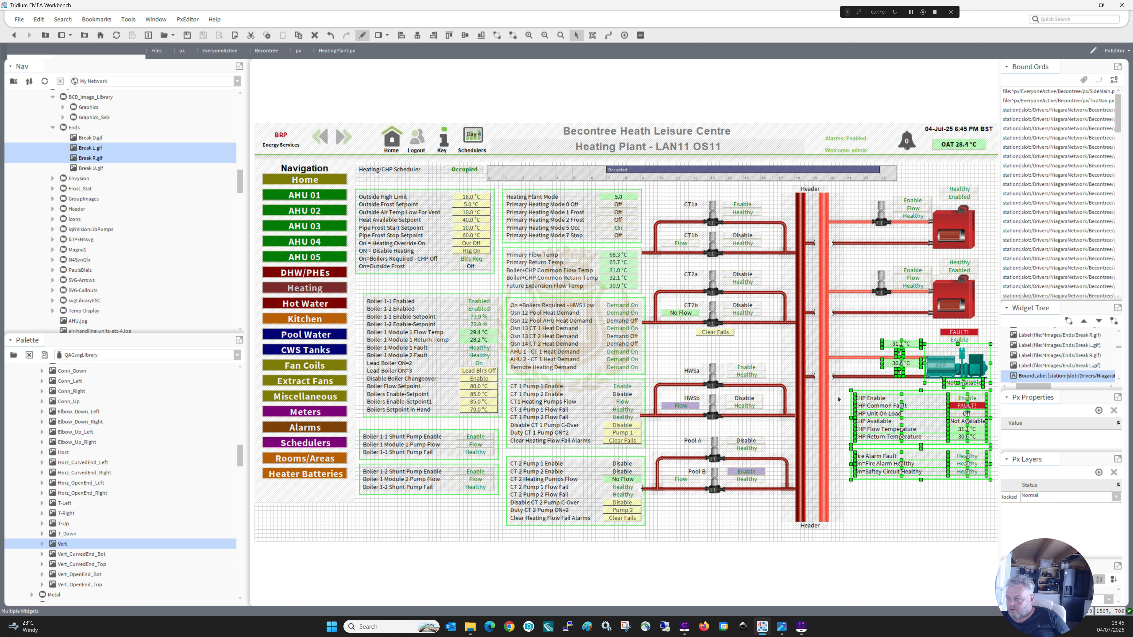
pyautogui.keyDown('ctrl'); pyautogui.click(859, 378); pyautogui.keyUp('ctrl')
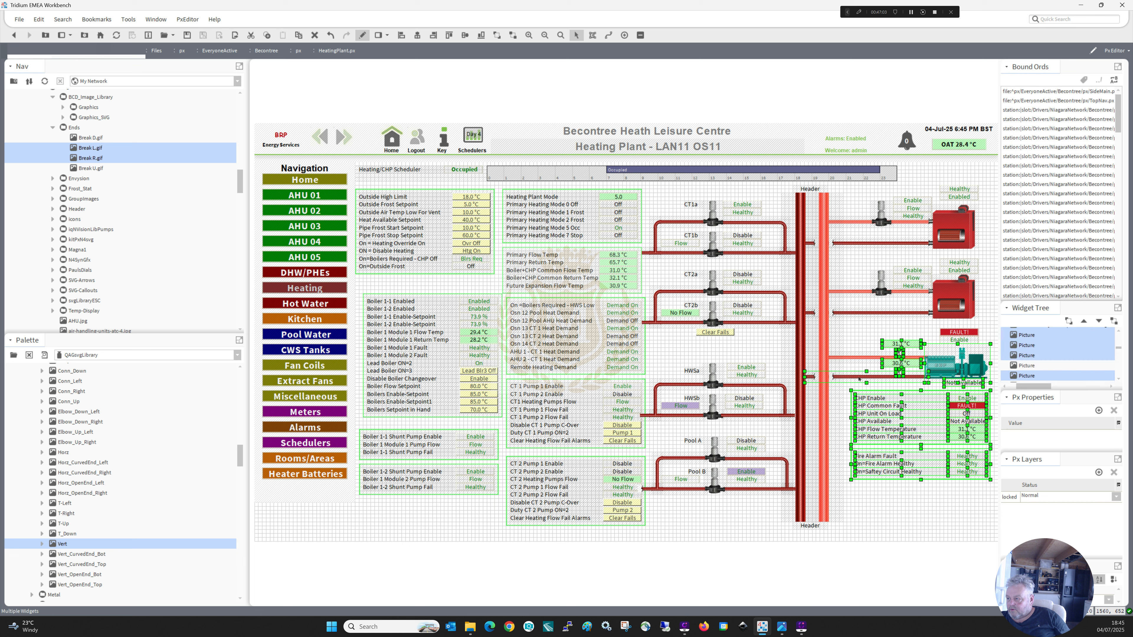
pyautogui.keyDown('ctrl'); pyautogui.click(859, 360); pyautogui.keyUp('ctrl')
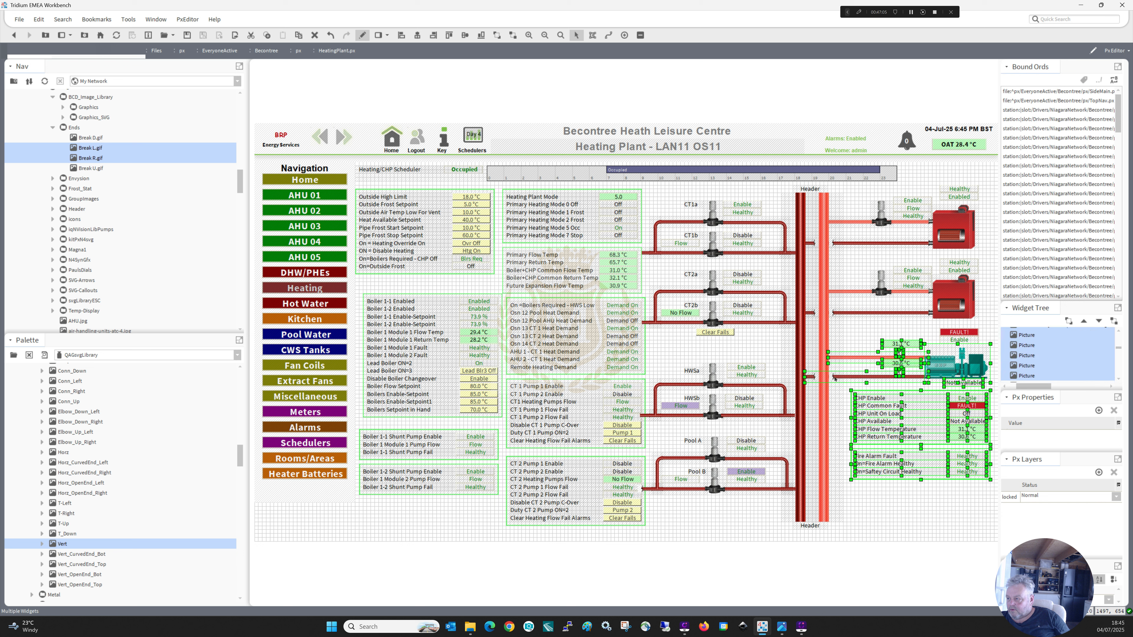
pyautogui.keyDown('ctrl'); pyautogui.click(834, 378); pyautogui.keyUp('ctrl')
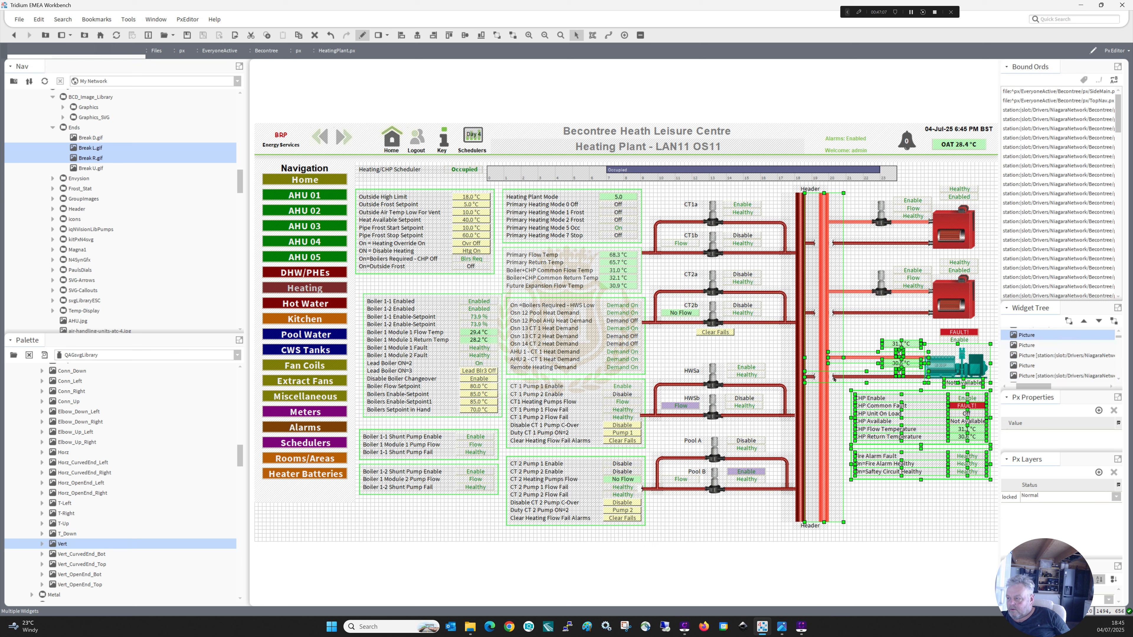
pyautogui.keyDown('ctrl'); pyautogui.click(833, 397); pyautogui.keyUp('ctrl')
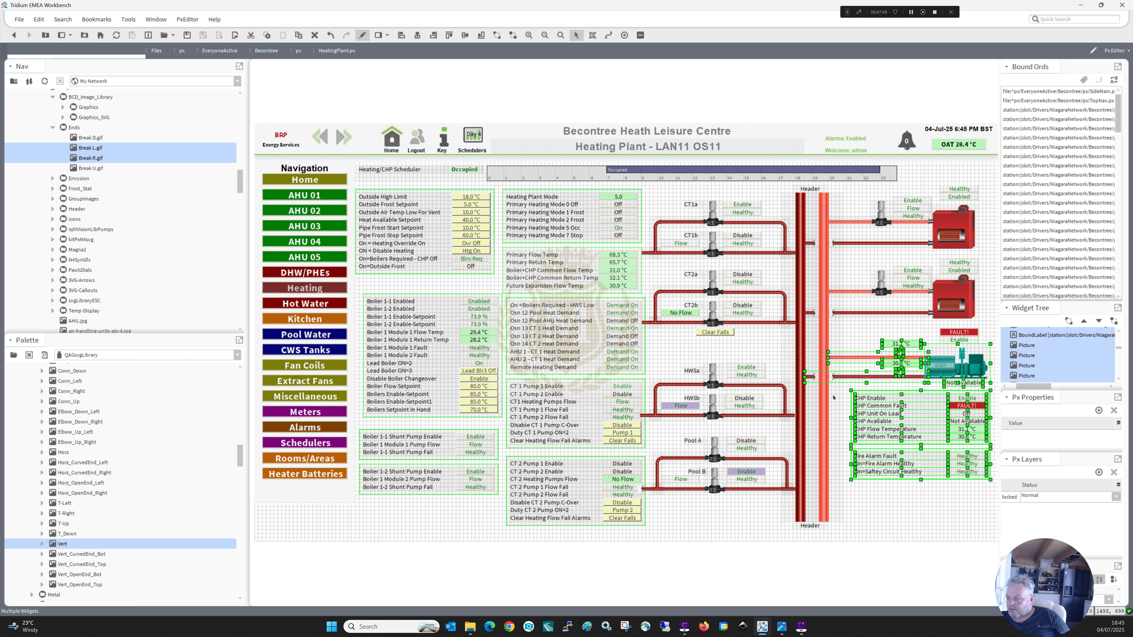
pyautogui.press('Down')
pyautogui.press('Down')
pyautogui.press('Down')
pyautogui.press('Down')
pyautogui.press('Down')
pyautogui.press('Down')
pyautogui.press('Down')
pyautogui.press('Down')
pyautogui.press('Down')
pyautogui.press('Down')
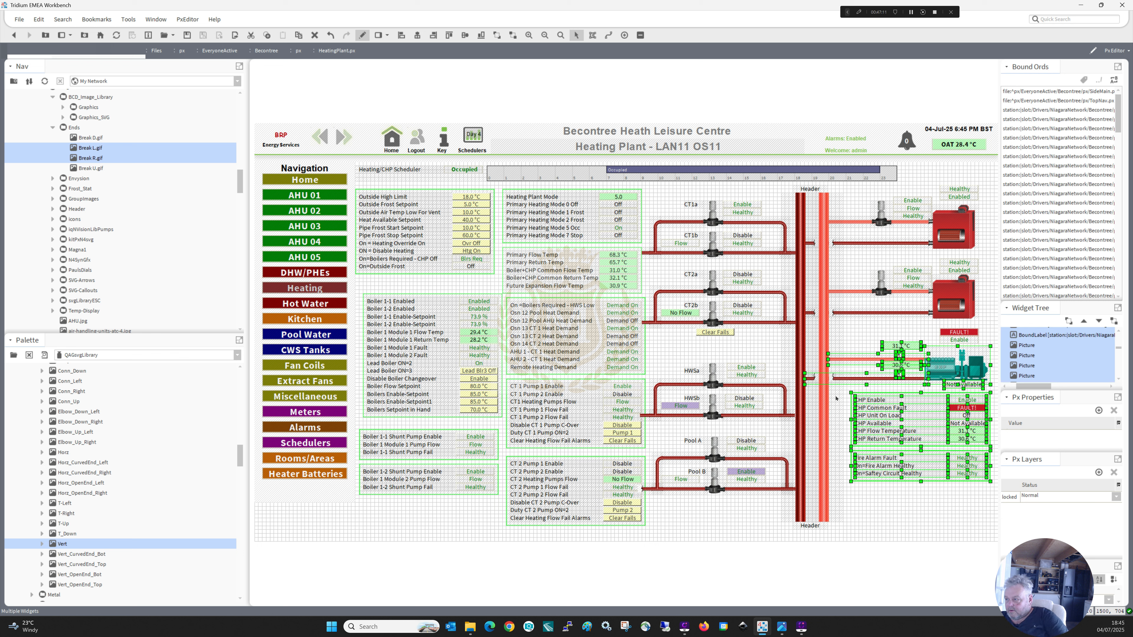
pyautogui.press('Down')
pyautogui.press('Down')
pyautogui.press('Down')
pyautogui.press('Down')
pyautogui.press('Down')
pyautogui.press('Down')
pyautogui.press('Down')
pyautogui.press('Down')
pyautogui.press('Down')
pyautogui.press('Down')
pyautogui.press('Down')
pyautogui.press('Down')
pyautogui.press('Down')
pyautogui.press('Down')
pyautogui.press('Down')
pyautogui.press('Down')
pyautogui.press('Down')
pyautogui.press('Down')
pyautogui.press('Down')
pyautogui.press('Down')
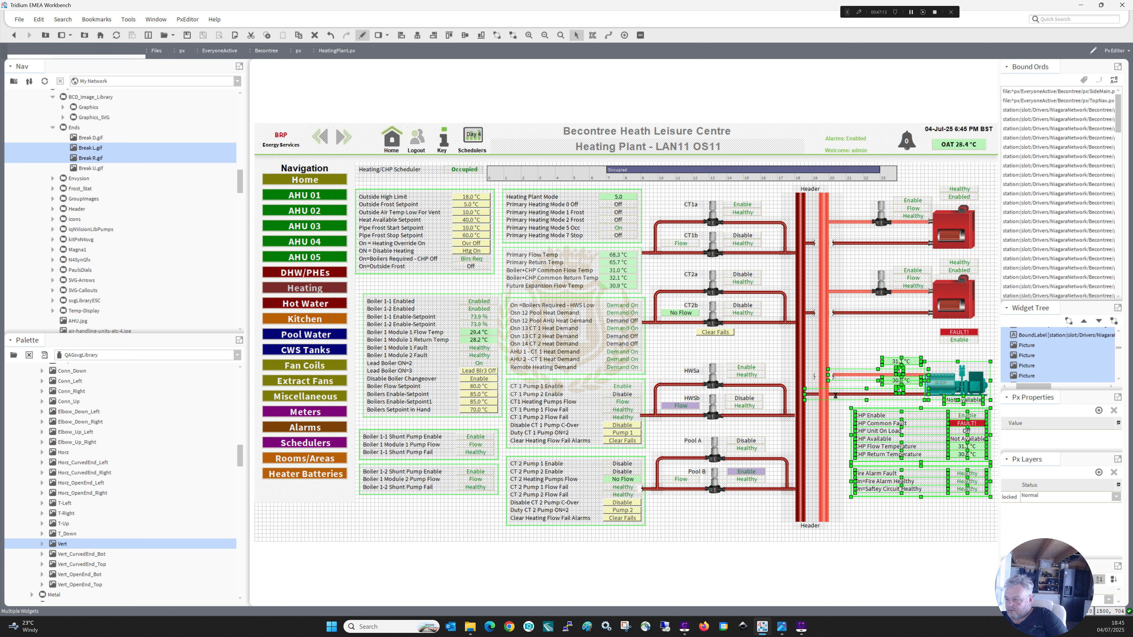
pyautogui.press('Down')
pyautogui.press('Down')
pyautogui.press('Down')
pyautogui.press('Down')
pyautogui.press('Down')
pyautogui.press('Down')
pyautogui.press('Down')
pyautogui.press('Down')
pyautogui.press('Down')
pyautogui.press('Down')
pyautogui.press('Down')
pyautogui.press('Down')
pyautogui.press('Down')
pyautogui.press('Down')
pyautogui.press('Down')
pyautogui.press('Down')
pyautogui.press('Down')
pyautogui.press('Down')
pyautogui.press('Down')
pyautogui.press('Down')
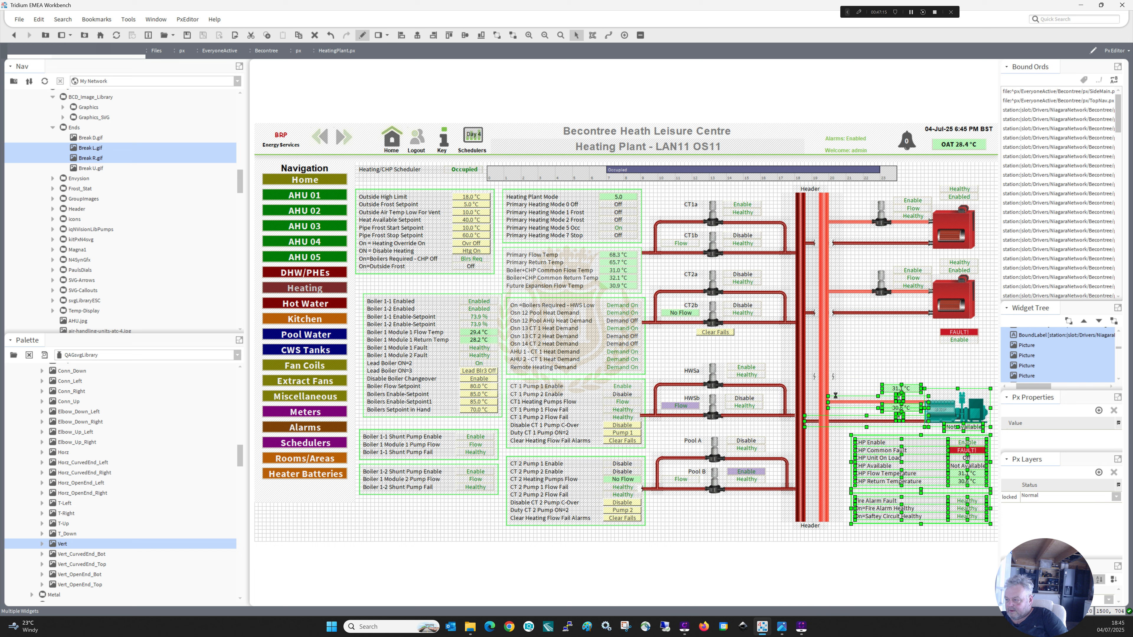
pyautogui.press('Up')
pyautogui.press('Up')
pyautogui.press('Up')
pyautogui.press('Up')
pyautogui.press('Up')
pyautogui.press('Up')
pyautogui.press('Up')
pyautogui.press('Up')
pyautogui.press('Up')
pyautogui.press('Up')
pyautogui.press('Up')
pyautogui.press('Up')
pyautogui.press('Up')
pyautogui.press('Up')
pyautogui.press('Up')
pyautogui.press('Up')
pyautogui.press('Up')
pyautogui.press('Up')
pyautogui.press('Up')
pyautogui.press('Up')
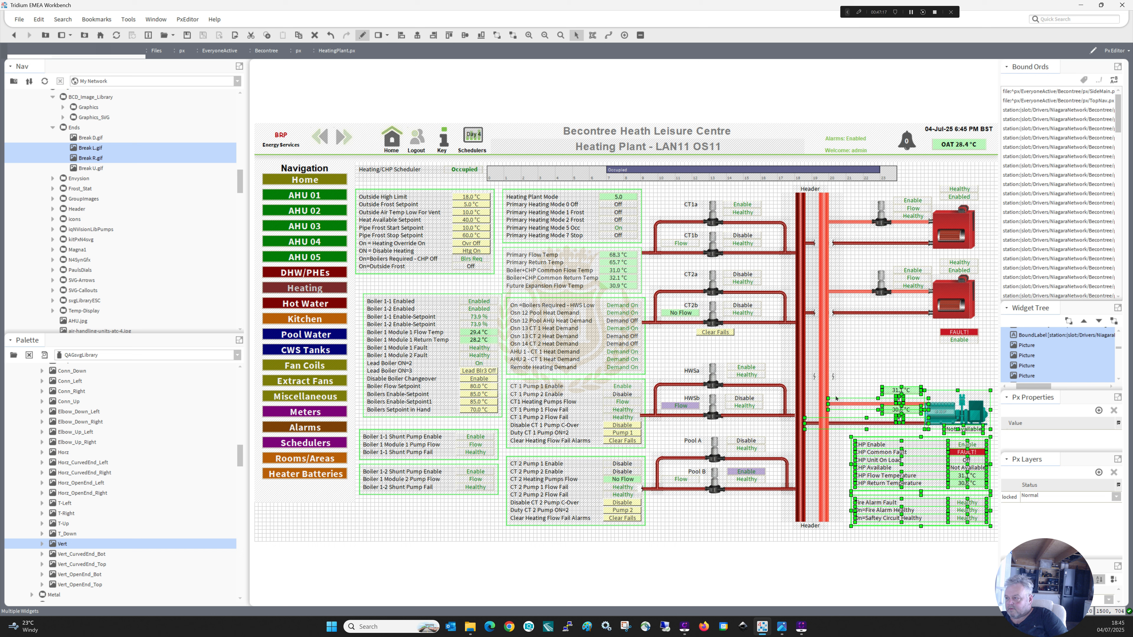
pyautogui.press('Up')
pyautogui.press('Up')
pyautogui.press('Up')
pyautogui.press('Up')
pyautogui.press('Up')
pyautogui.press('Up')
pyautogui.press('Up')
pyautogui.press('Up')
pyautogui.press('Up')
pyautogui.press('Up')
pyautogui.press('Up')
pyautogui.press('Up')
pyautogui.press('Up')
pyautogui.press('Up')
pyautogui.press('Up')
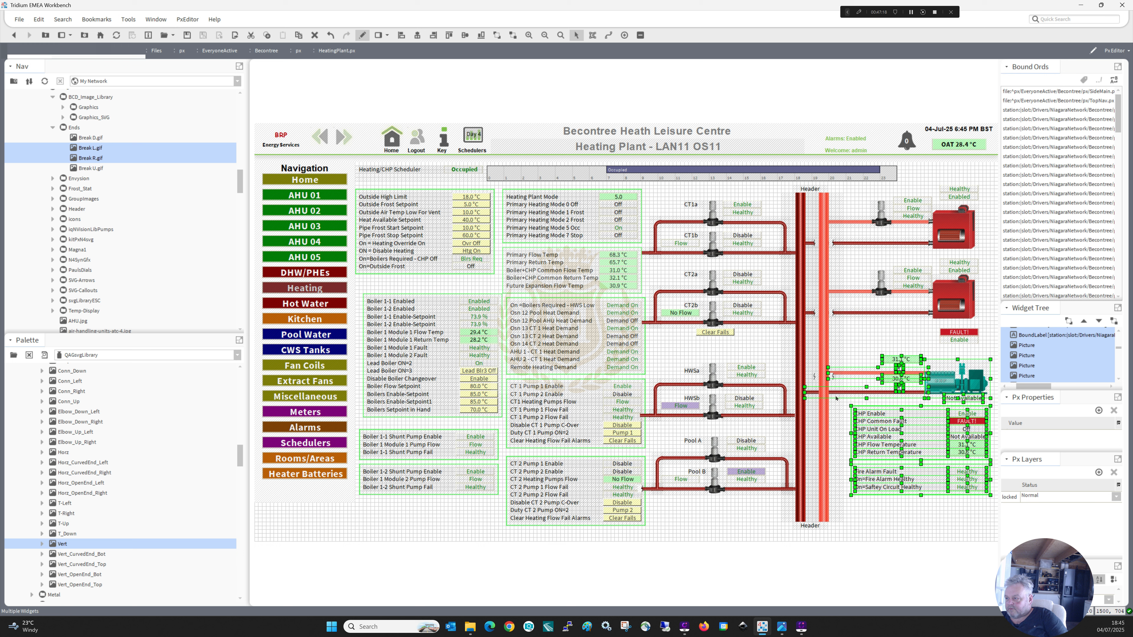
pyautogui.press('Up')
pyautogui.press('Up')
pyautogui.press('Up')
pyautogui.press('Up')
pyautogui.press('Up')
pyautogui.press('Up')
pyautogui.press('Up')
pyautogui.press('Up')
pyautogui.press('Up')
pyautogui.press('Up')
pyautogui.press('Up')
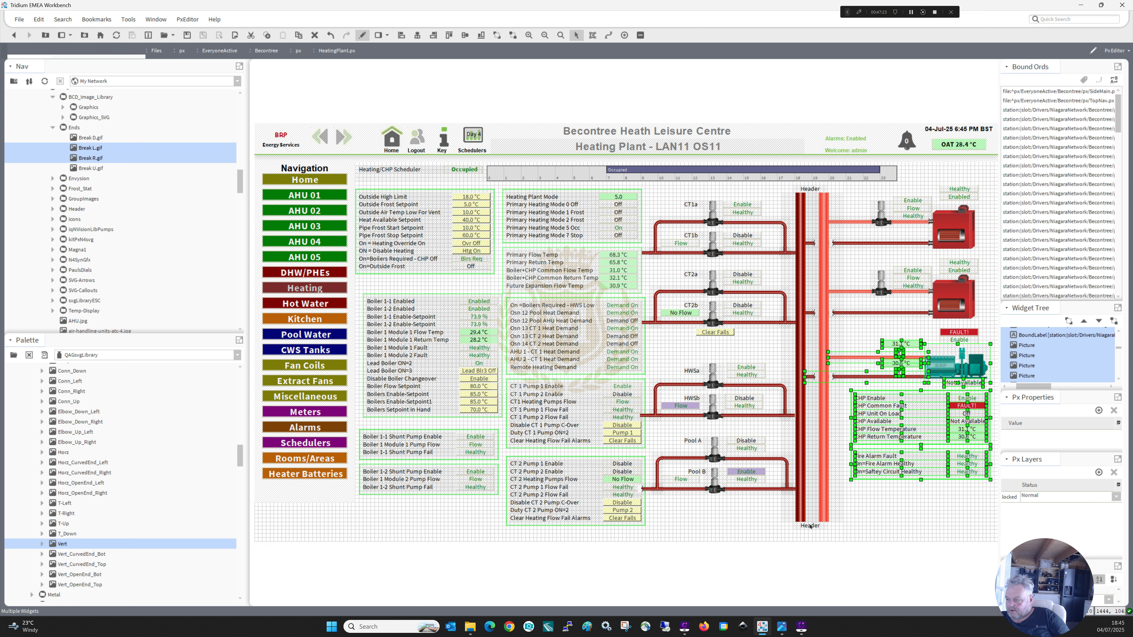
# Shorten both vertical header pipes at their lower and upper ends and move the two Header labels inward to meet them.
pyautogui.click(802, 514)
pyautogui.keyDown('shift'); pyautogui.click(818, 519); pyautogui.keyUp('shift')
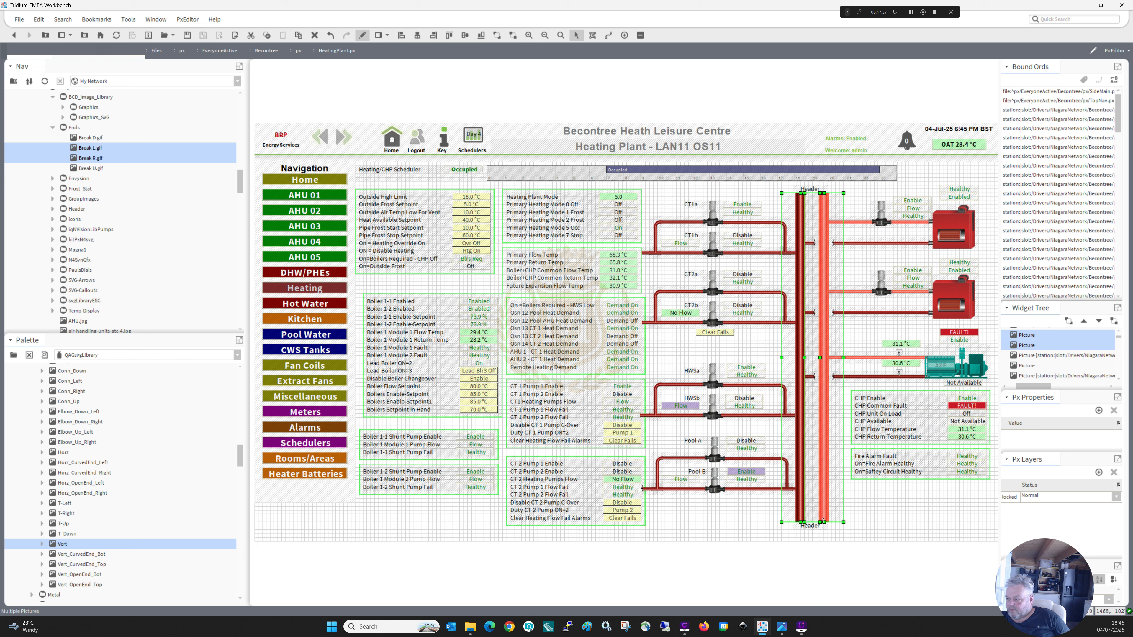
pyautogui.moveTo(823, 521)
pyautogui.mouseDown()
pyautogui.moveTo(825, 498)
pyautogui.moveTo(812, 525)
pyautogui.moveTo(814, 506)
pyautogui.mouseUp()
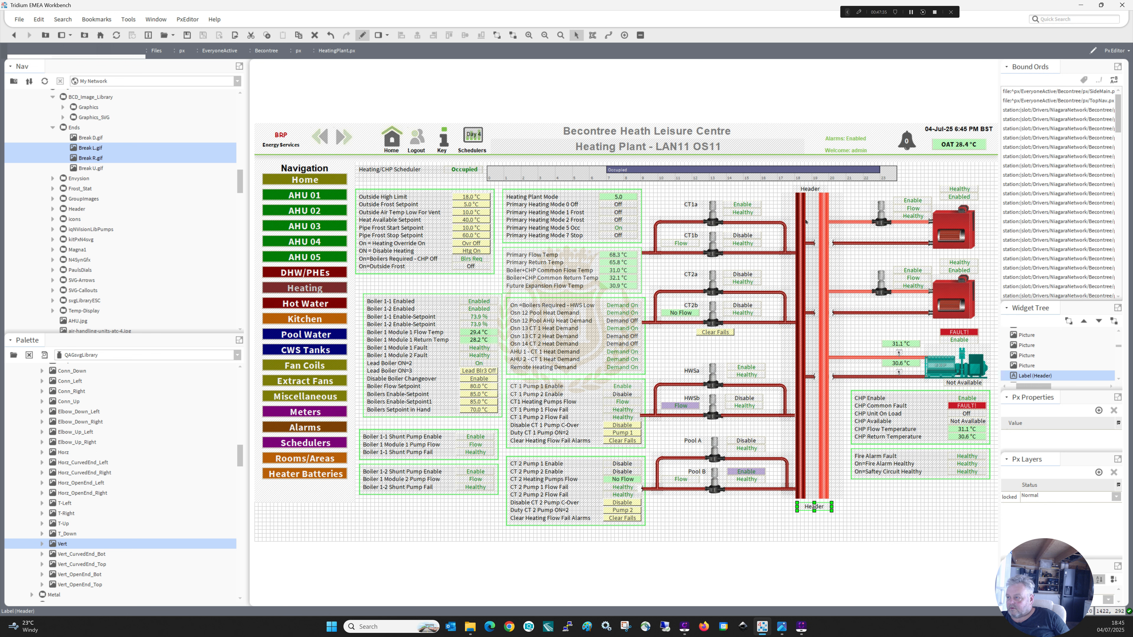
pyautogui.click(820, 214)
pyautogui.keyDown('ctrl'); pyautogui.click(798, 199); pyautogui.keyUp('ctrl')
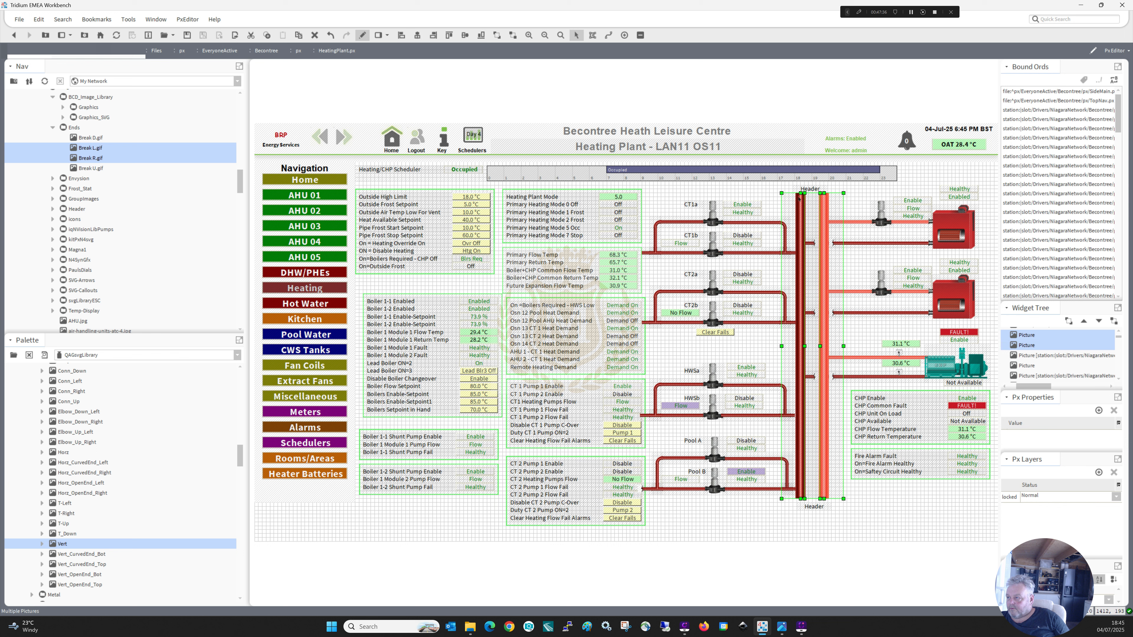
pyautogui.moveTo(802, 197); pyautogui.dragTo(806, 206)
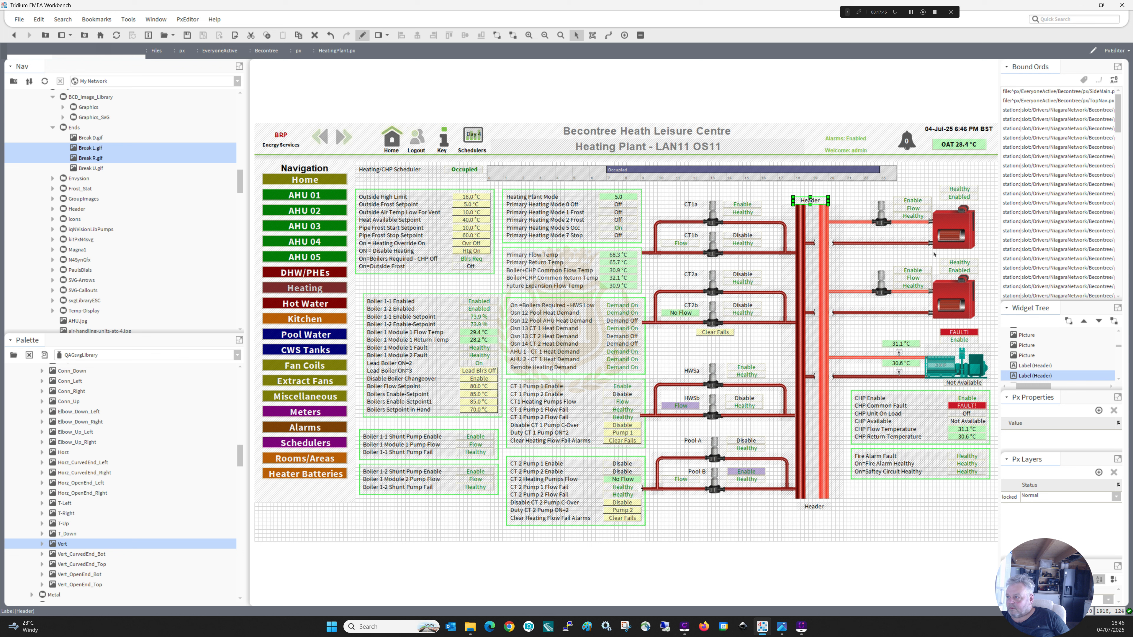
# Shift the whole schematic of pump circuits, header pipes, boilers and CHP slightly upward, together with its values and status tables.
pyautogui.moveTo(995, 184); pyautogui.dragTo(630, 512)
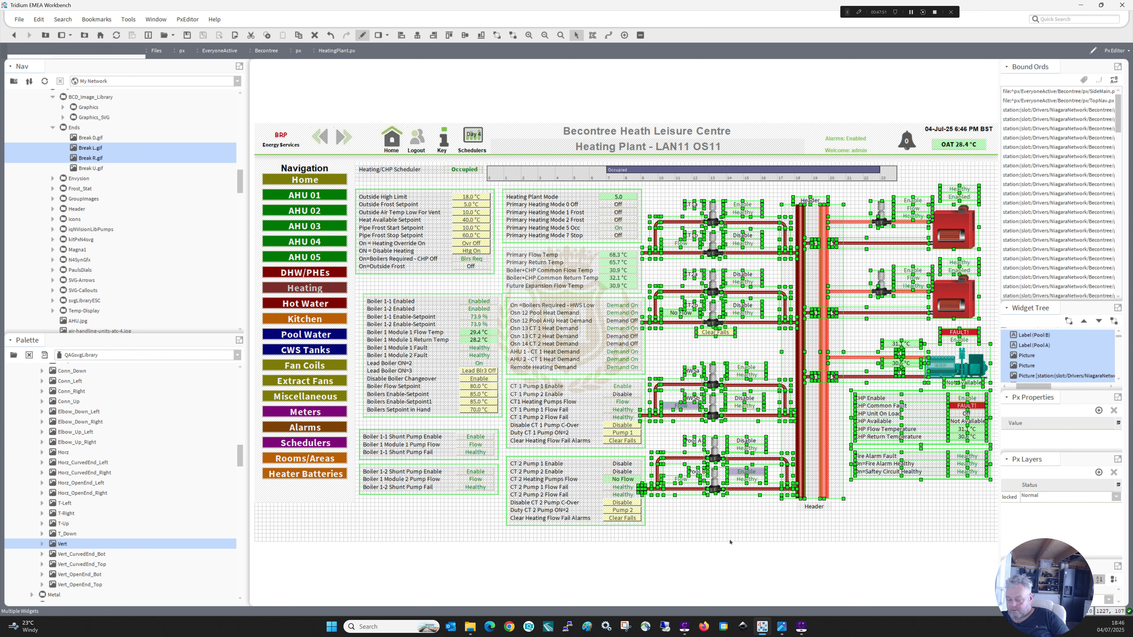
pyautogui.press('Up')
pyautogui.press('Up')
pyautogui.press('Up')
pyautogui.press('Up')
pyautogui.press('Up')
pyautogui.press('Up')
pyautogui.press('Up')
pyautogui.press('Up')
pyautogui.press('Up')
pyautogui.press('Up')
pyautogui.press('Up')
pyautogui.press('Up')
pyautogui.press('Up')
# Raise the lower Header label so it sits just beneath the ends of the header pipes.
pyautogui.press('Up')
pyautogui.press('Up')
pyautogui.press('Up')
pyautogui.press('Up')
pyautogui.press('Up')
pyautogui.press('Up')
pyautogui.press('Up')
pyautogui.press('Up')
pyautogui.press('Up')
pyautogui.press('Up')
pyautogui.press('Up')
pyautogui.press('Up')
pyautogui.press('Up')
pyautogui.press('Up')
pyautogui.press('Up')
pyautogui.press('Up')
pyautogui.press('Up')
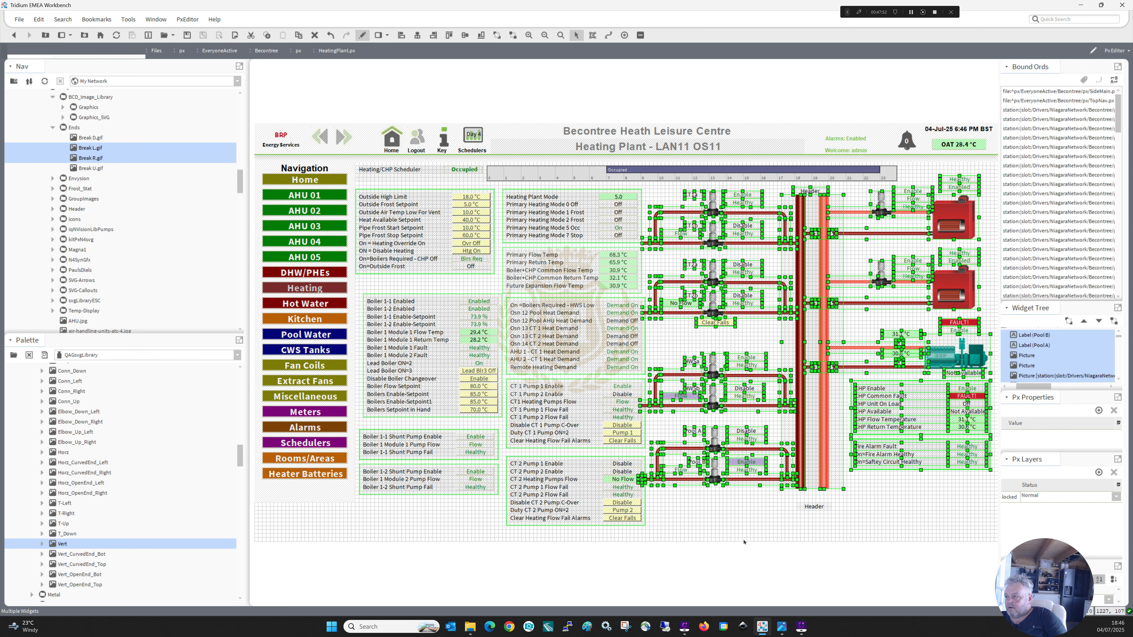
pyautogui.press('Down')
pyautogui.press('Down')
pyautogui.press('Down')
pyautogui.press('Down')
pyautogui.press('Down')
pyautogui.press('Down')
pyautogui.press('Down')
pyautogui.press('Down')
pyautogui.press('Down')
pyautogui.click(813, 508)
pyautogui.press('Up')
pyautogui.press('Up')
pyautogui.press('Up')
pyautogui.press('Up')
pyautogui.press('Up')
pyautogui.press('Up')
pyautogui.press('Up')
pyautogui.press('Up')
pyautogui.press('Up')
pyautogui.press('Up')
pyautogui.press('Up')
pyautogui.press('Up')
pyautogui.press('Up')
pyautogui.press('Up')
pyautogui.press('Up')
pyautogui.press('Up')
pyautogui.press('Up')
pyautogui.press('Up')
pyautogui.press('Up')
pyautogui.press('Up')
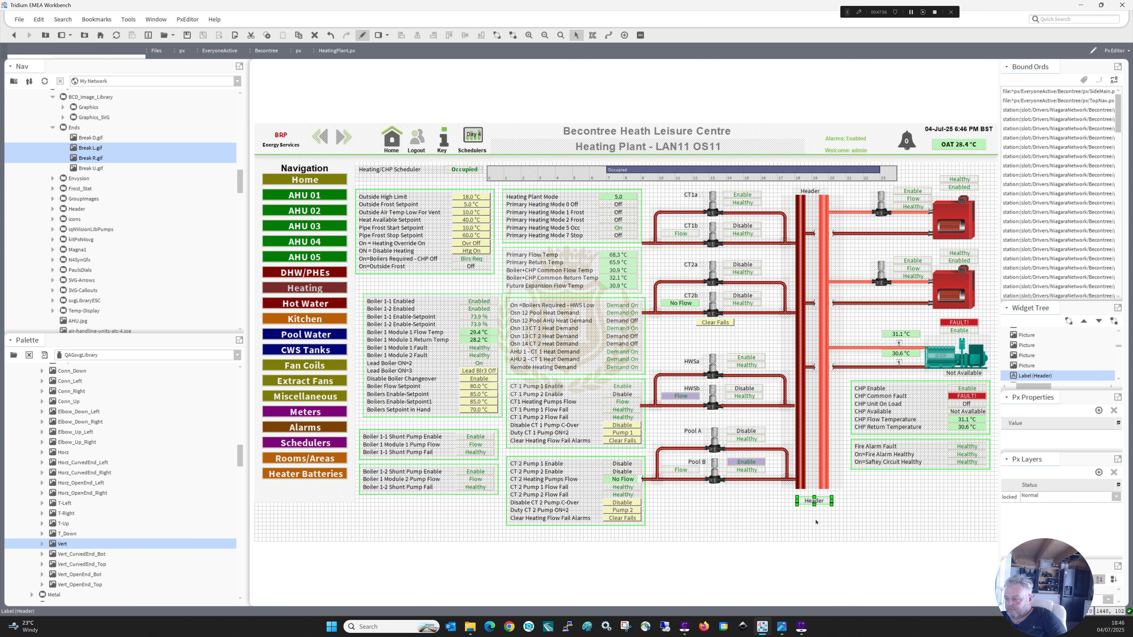
pyautogui.click(712, 541)
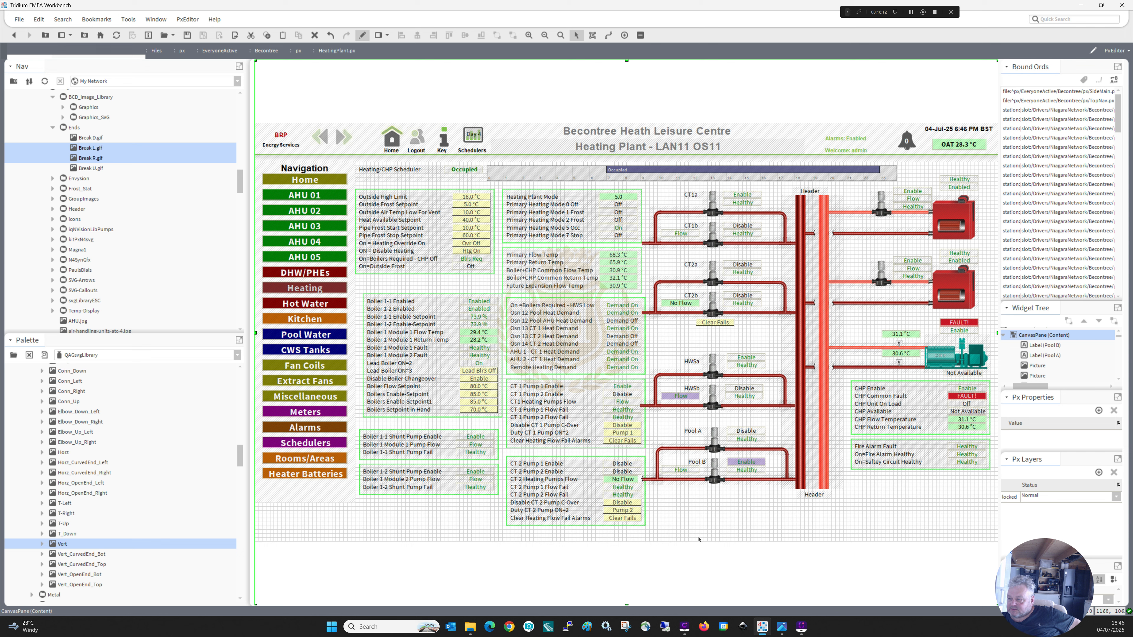
# Shift the heat demand, CT 1 and CT 2 tables slightly left to line up with the Heating Plant Mode table above.
pyautogui.moveTo(654, 532); pyautogui.dragTo(524, 306)
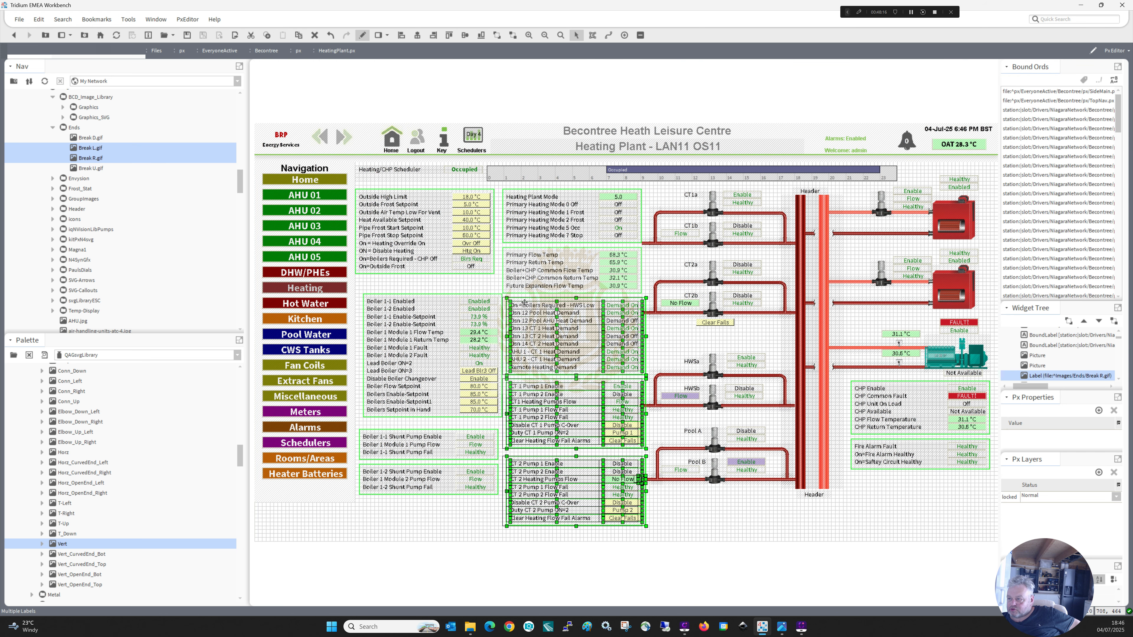
pyautogui.click(650, 359)
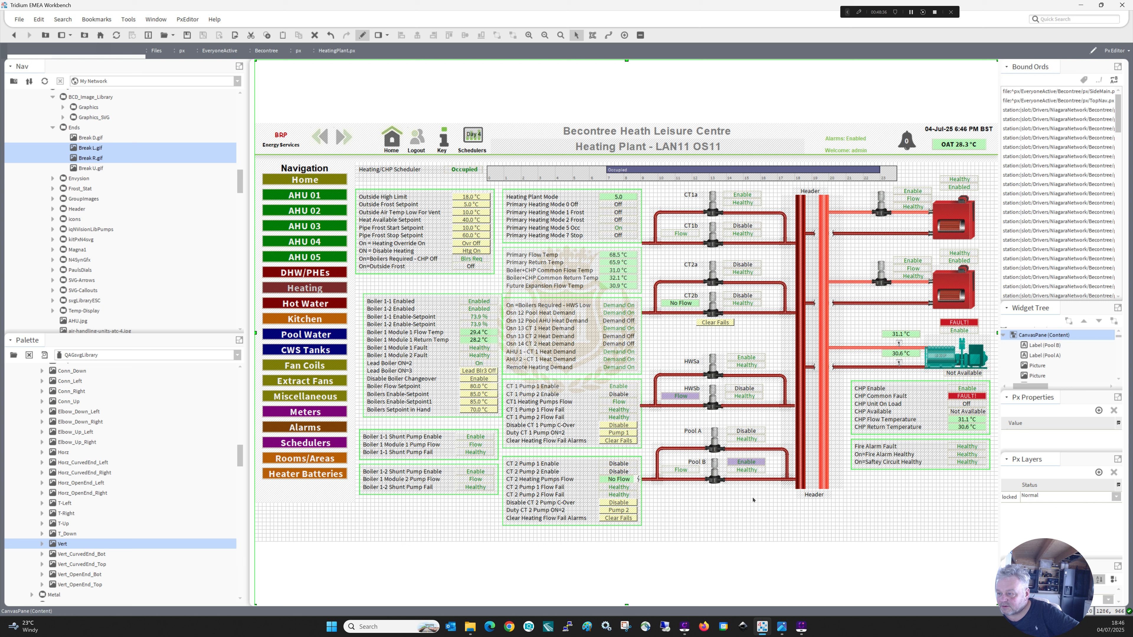
pyautogui.click(651, 531)
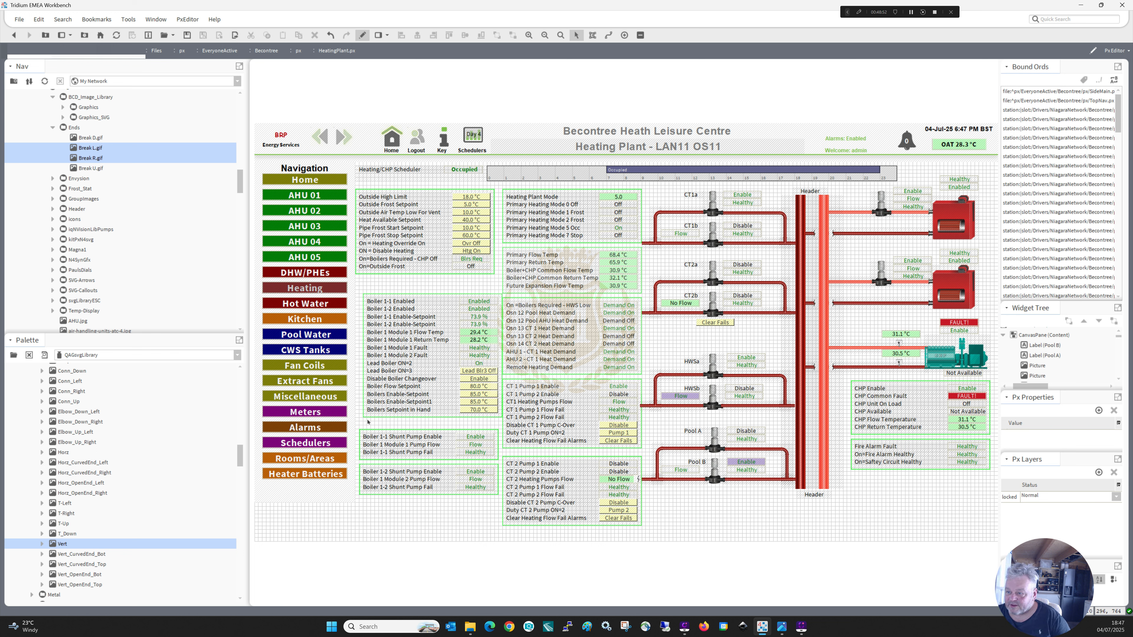
# Move the boiler table and both shunt pump tables up and left to line up beneath the outside setpoint table.
pyautogui.moveTo(361, 421); pyautogui.dragTo(519, 280)
pyautogui.moveTo(450, 304); pyautogui.dragTo(443, 289)
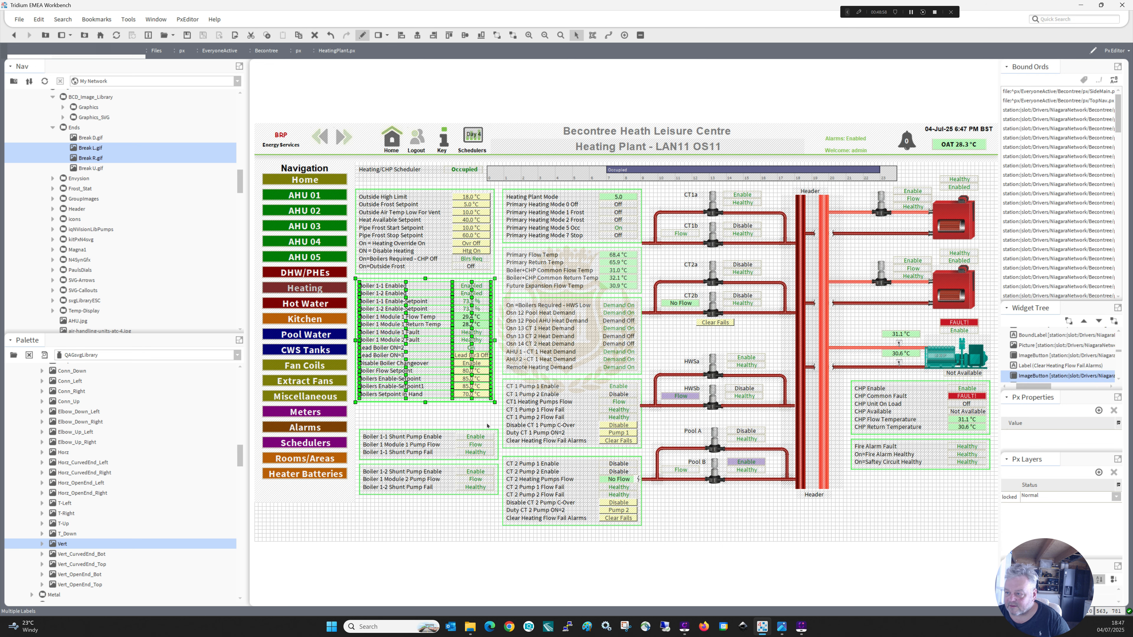
pyautogui.moveTo(500, 508); pyautogui.dragTo(400, 406)
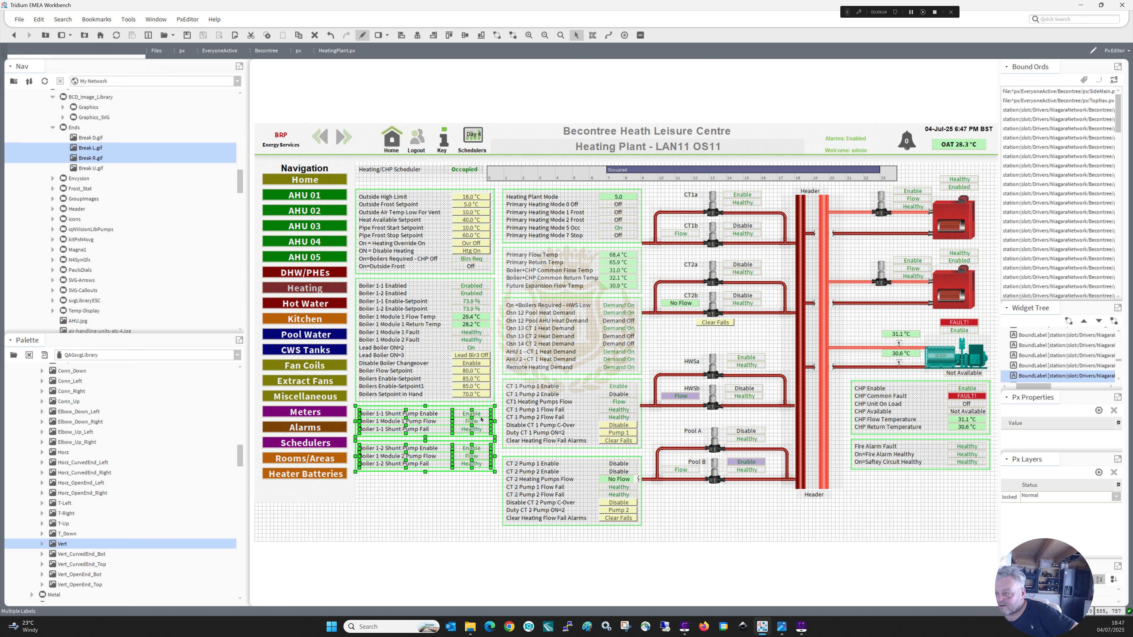
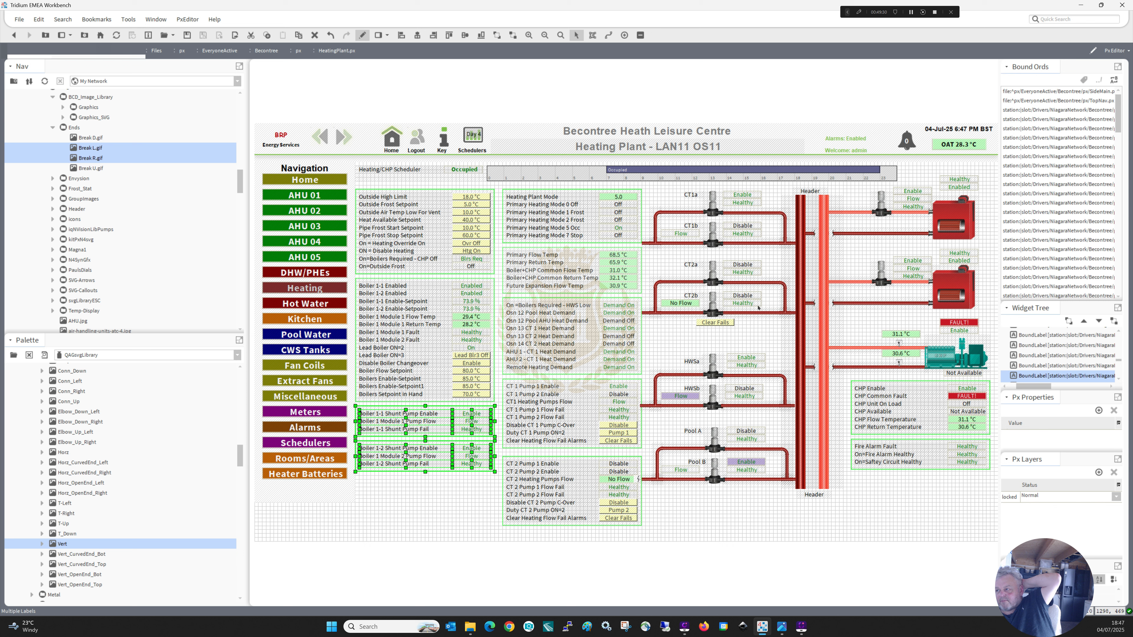
# Shorten the lower boiler's flow pipe from its header end so that it starts just before the pump.
pyautogui.click(857, 282)
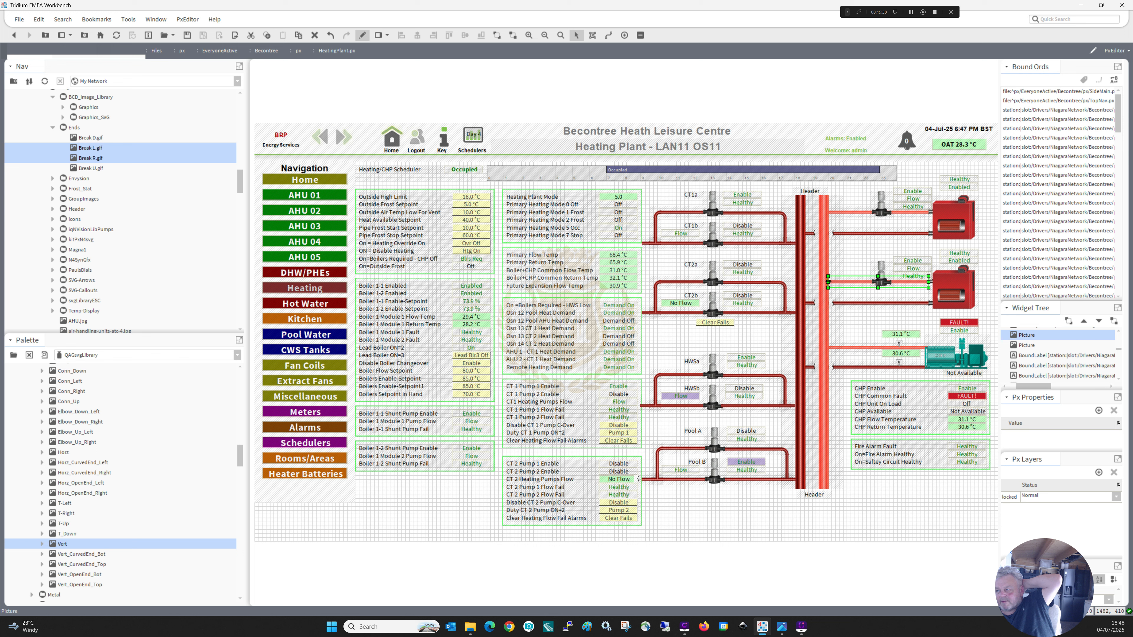
pyautogui.moveTo(828, 282); pyautogui.dragTo(858, 281)
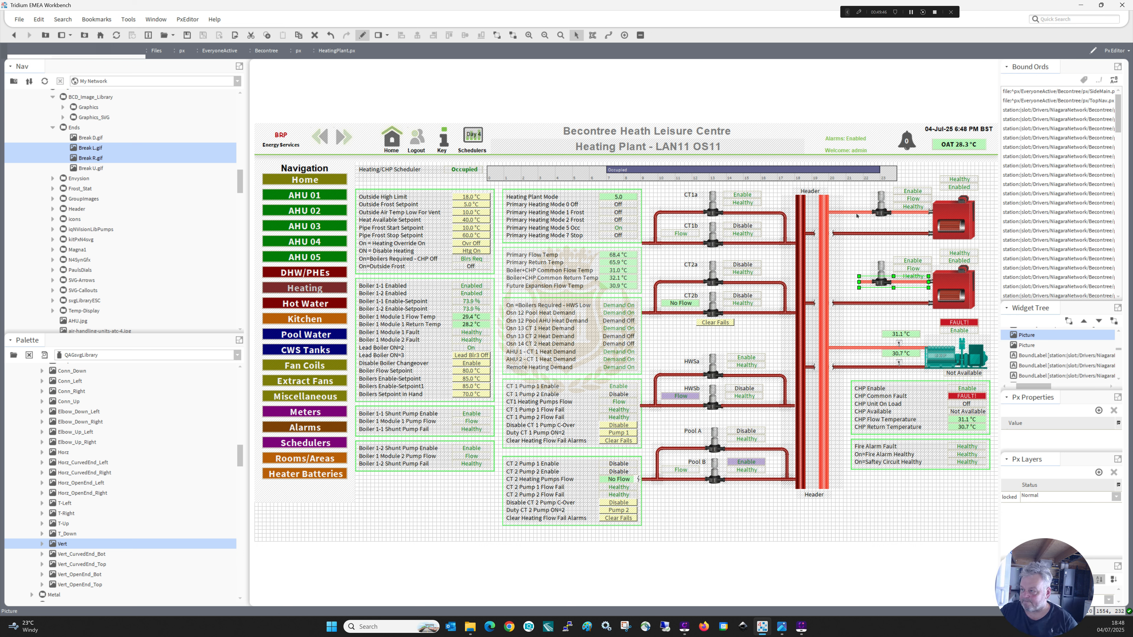
# Move the header pipes aside, shorten the upper boiler's return pipe at its header end and delete its break symbols.
pyautogui.click(856, 306)
pyautogui.click(859, 236)
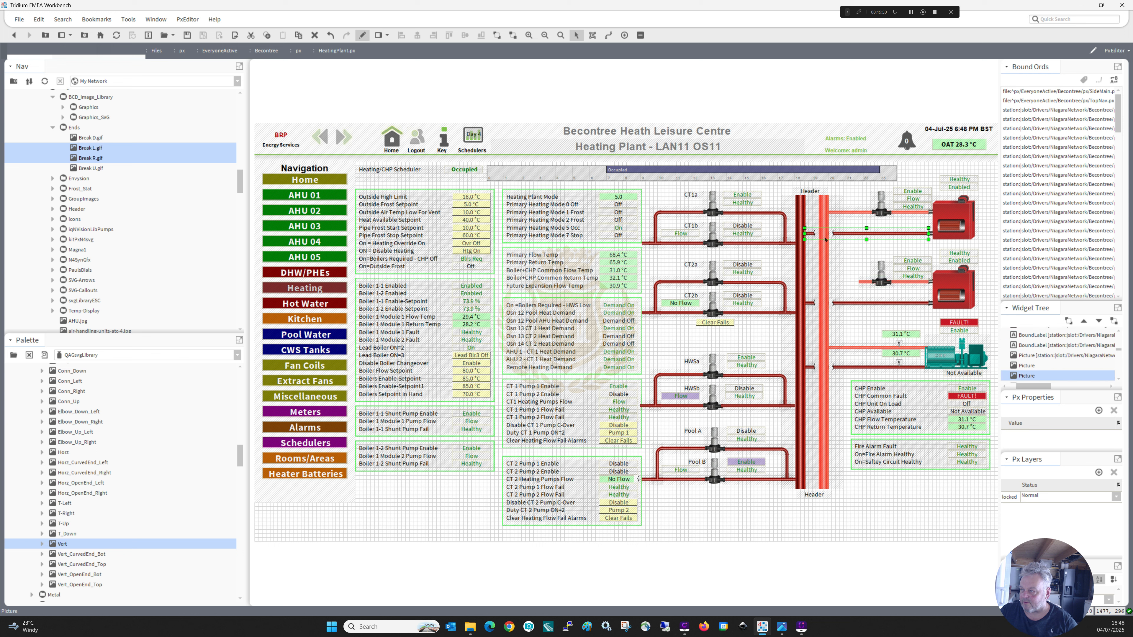
pyautogui.moveTo(806, 234); pyautogui.dragTo(728, 244)
pyautogui.click(833, 234)
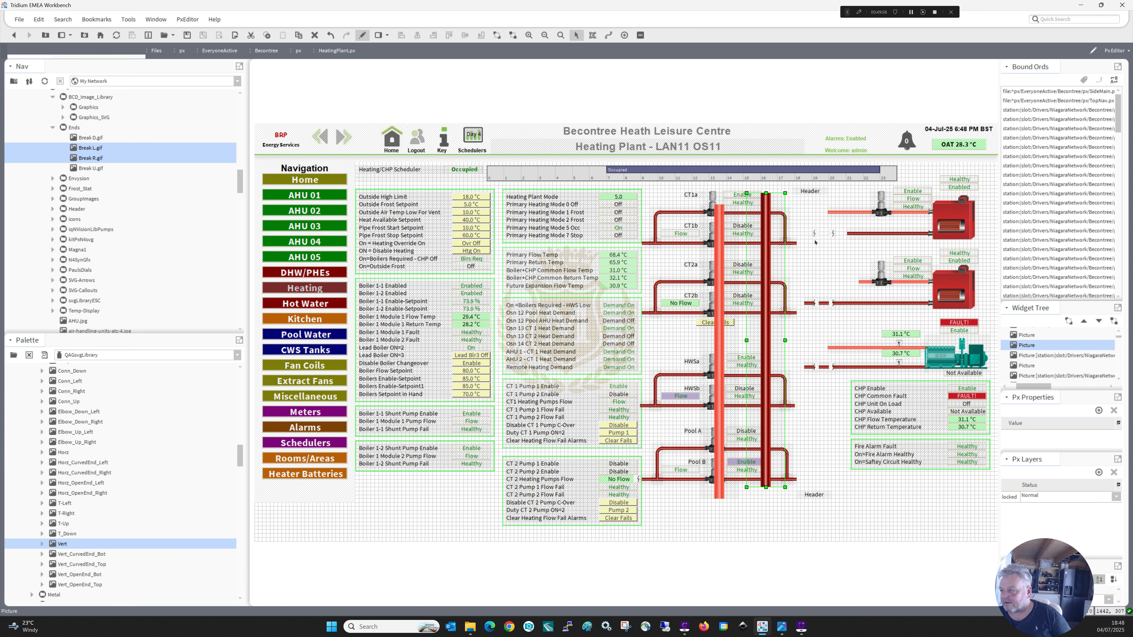
pyautogui.click(815, 233)
pyautogui.press('Delete')
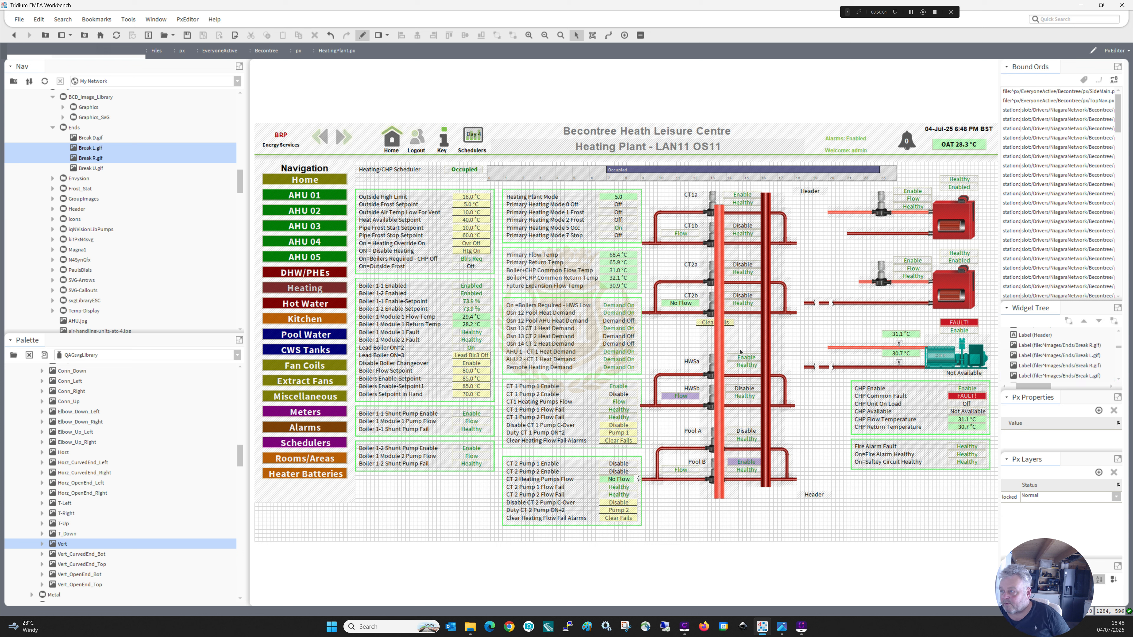
# Return both vertical header pipes to their place between the Header labels and nudge them slightly upward together.
pyautogui.moveTo(720, 341); pyautogui.dragTo(826, 333)
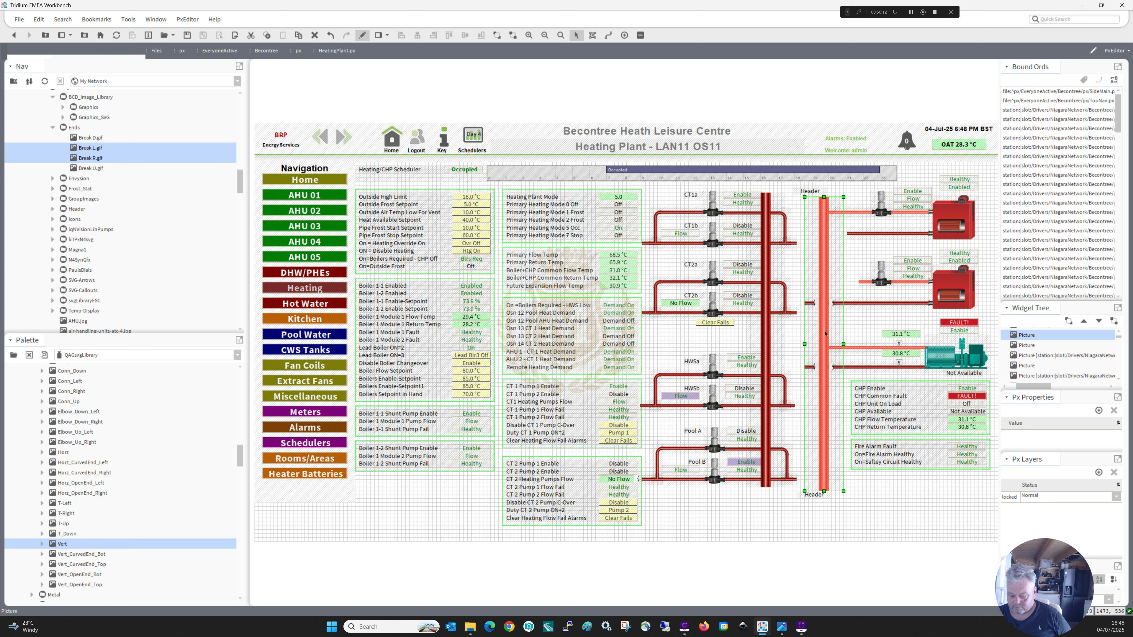
pyautogui.press('Right')
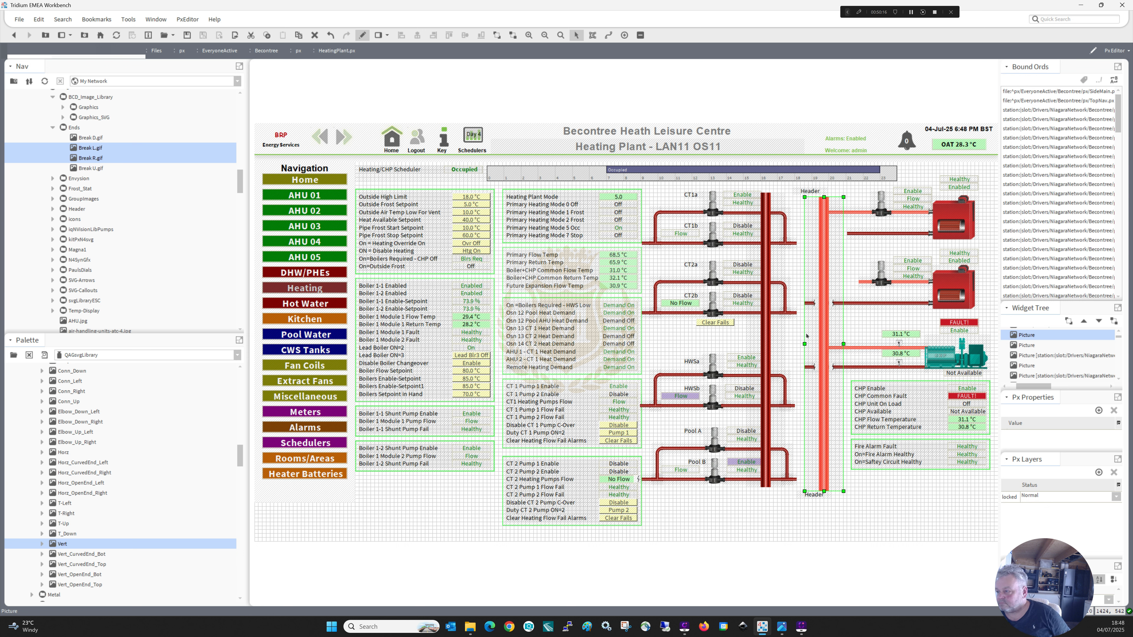
pyautogui.click(787, 329)
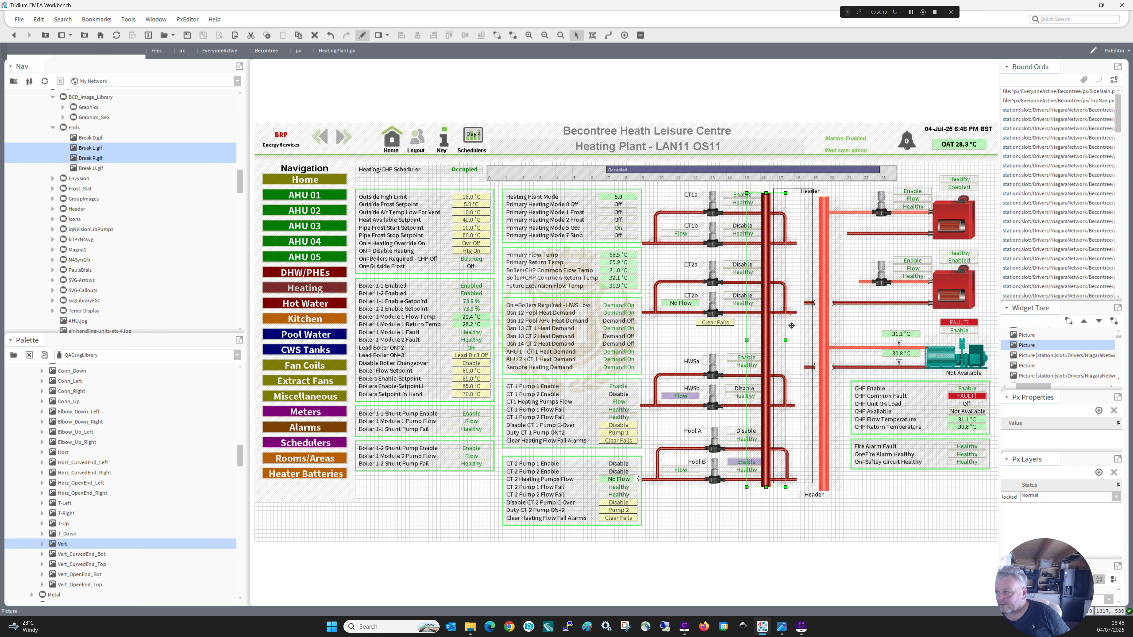
pyautogui.moveTo(803, 333); pyautogui.dragTo(804, 340)
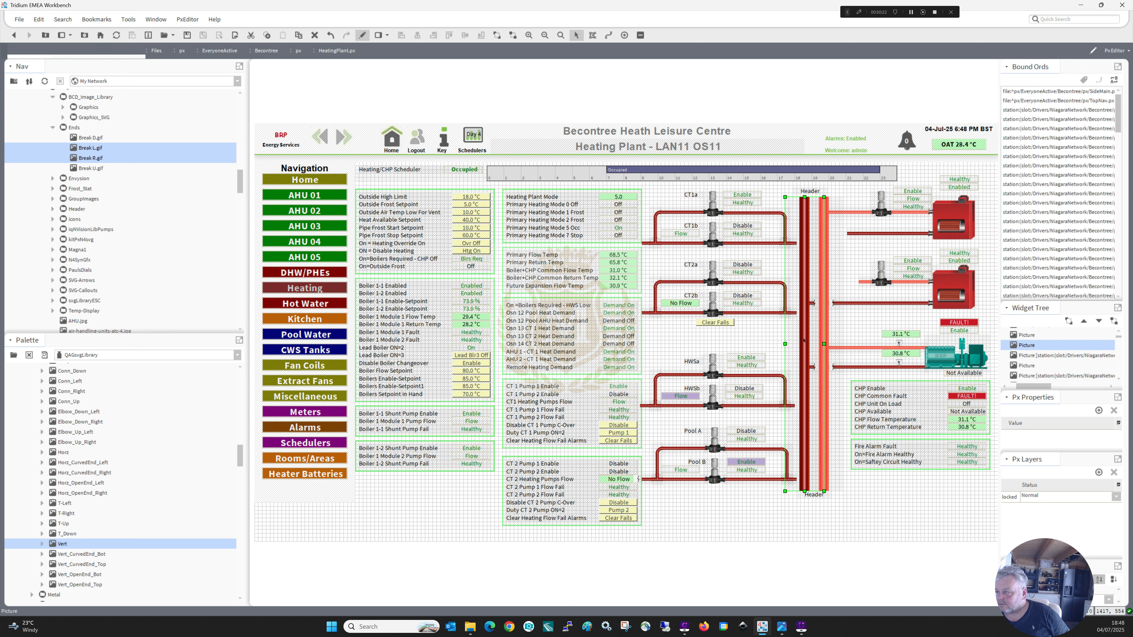
pyautogui.keyDown('ctrl'); pyautogui.click(827, 415); pyautogui.keyUp('ctrl')
pyautogui.press('Up')
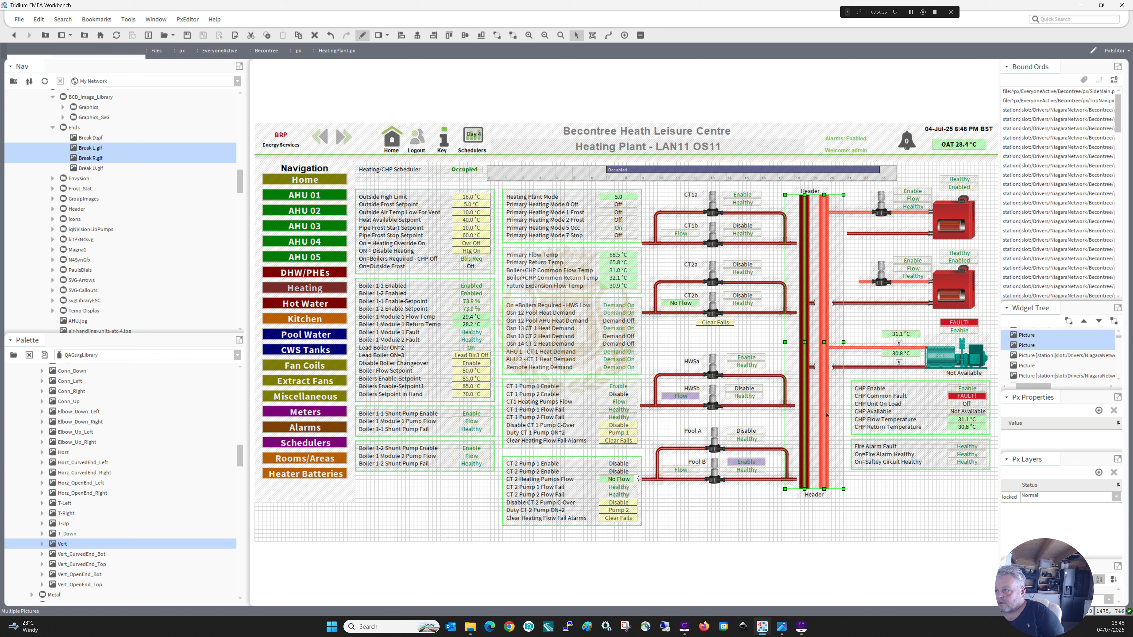
pyautogui.press('Up')
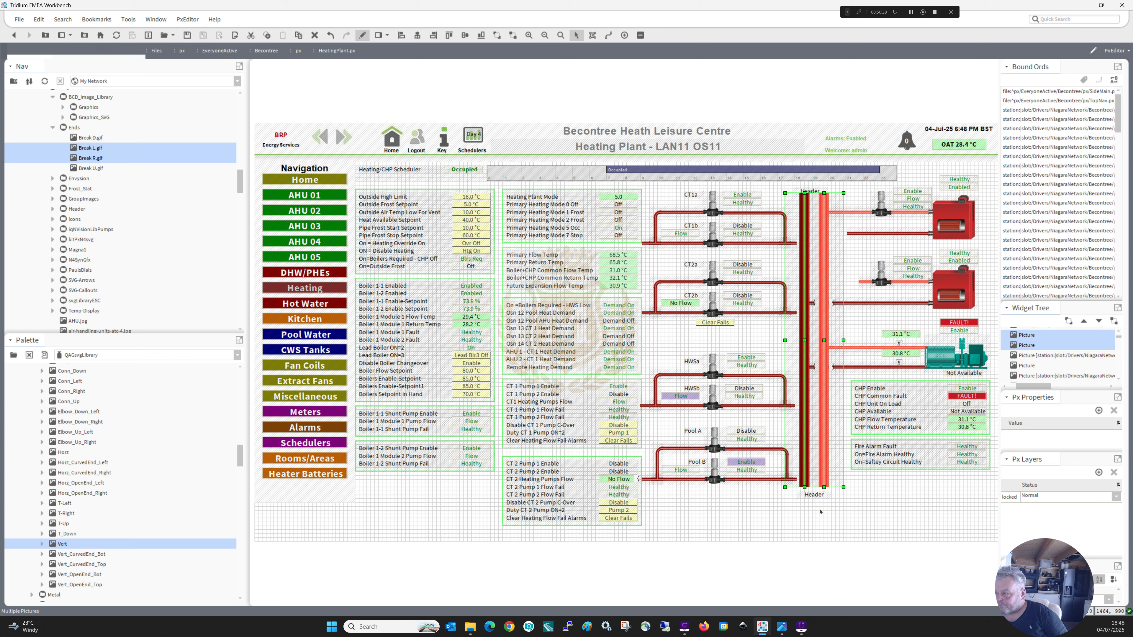
pyautogui.click(846, 375)
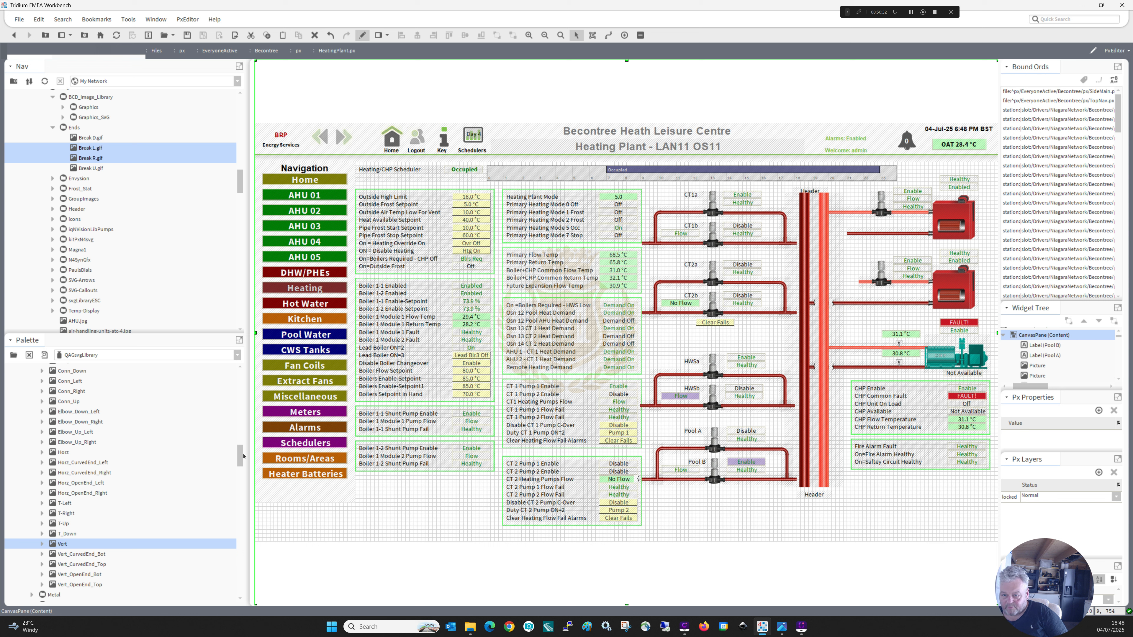
# Add the four dark red elbow pieces, Elbow_Down_Left through Elbow_Up_Right, to the empty area below the Pool B circuit.
pyautogui.scroll(-4, 232, 441)
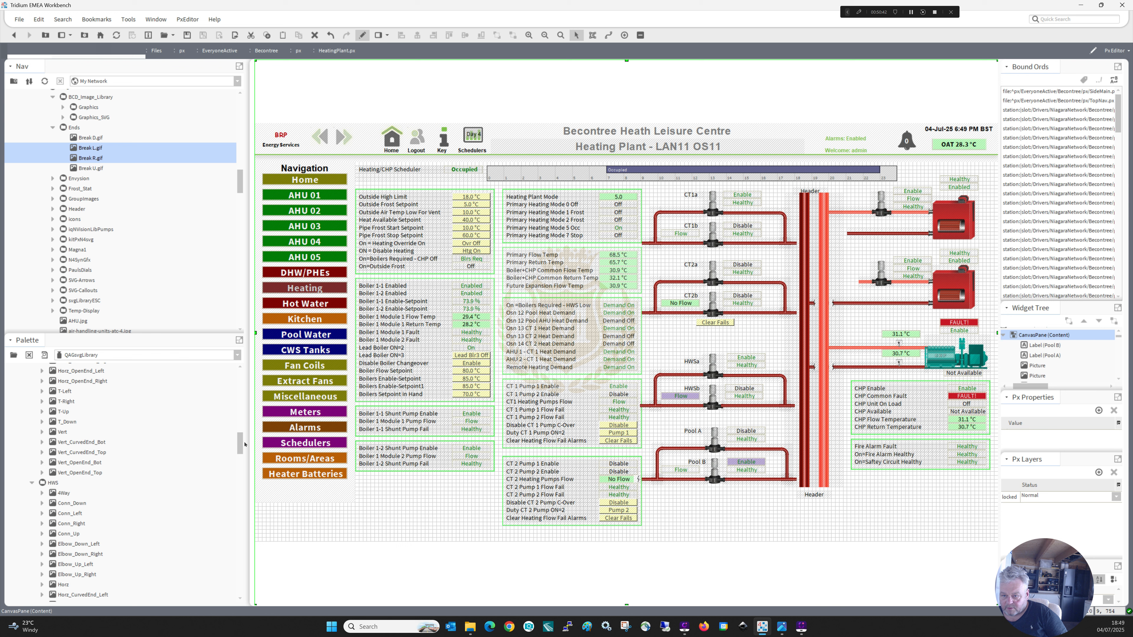
pyautogui.scroll(4, 90, 412)
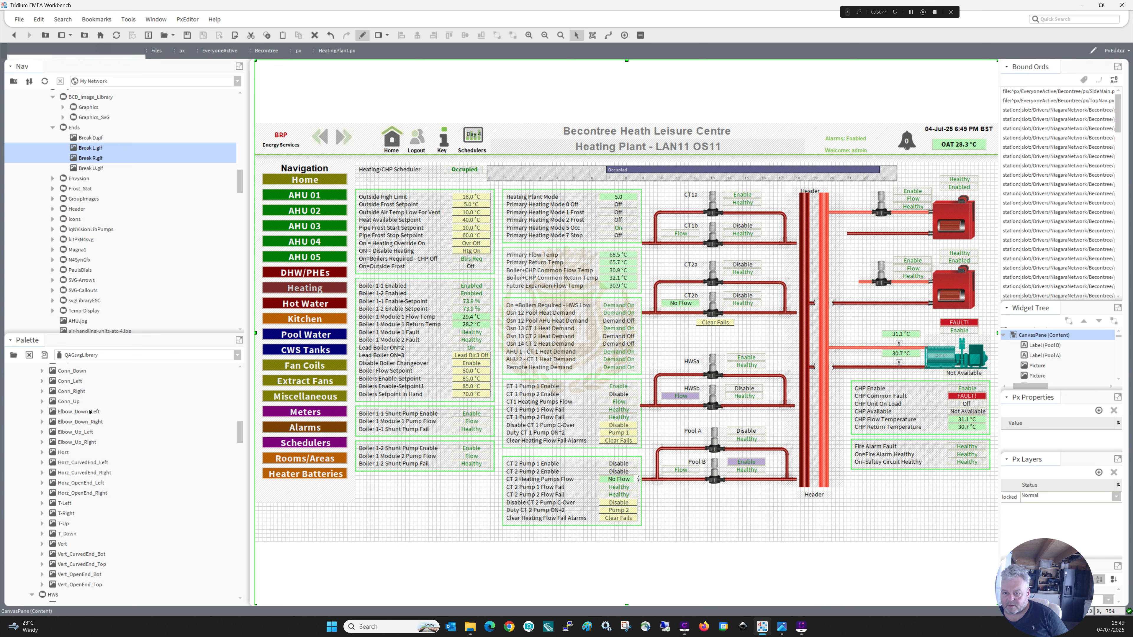
pyautogui.click(85, 411)
pyautogui.keyDown('shift'); pyautogui.click(80, 441); pyautogui.keyUp('shift')
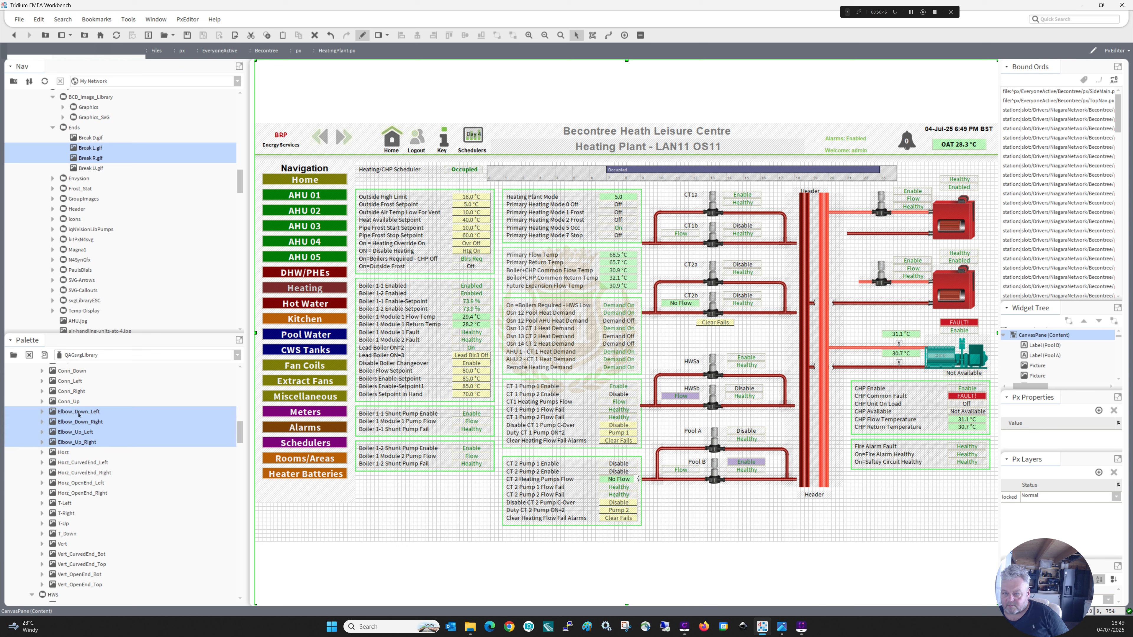
pyautogui.moveTo(80, 442); pyautogui.dragTo(687, 502)
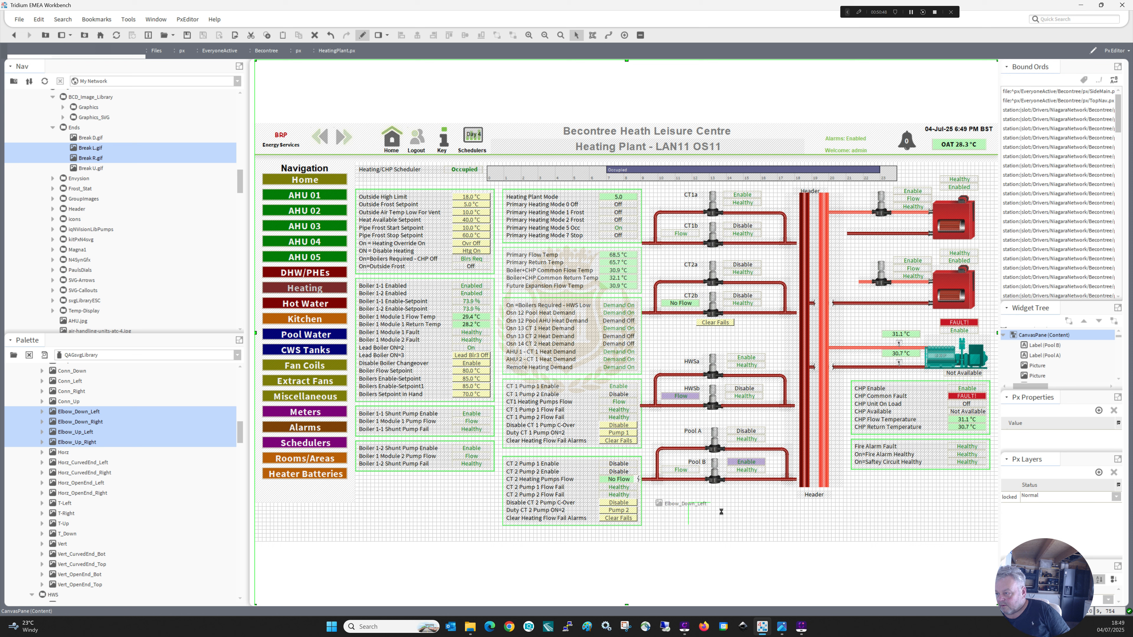
pyautogui.click(699, 524)
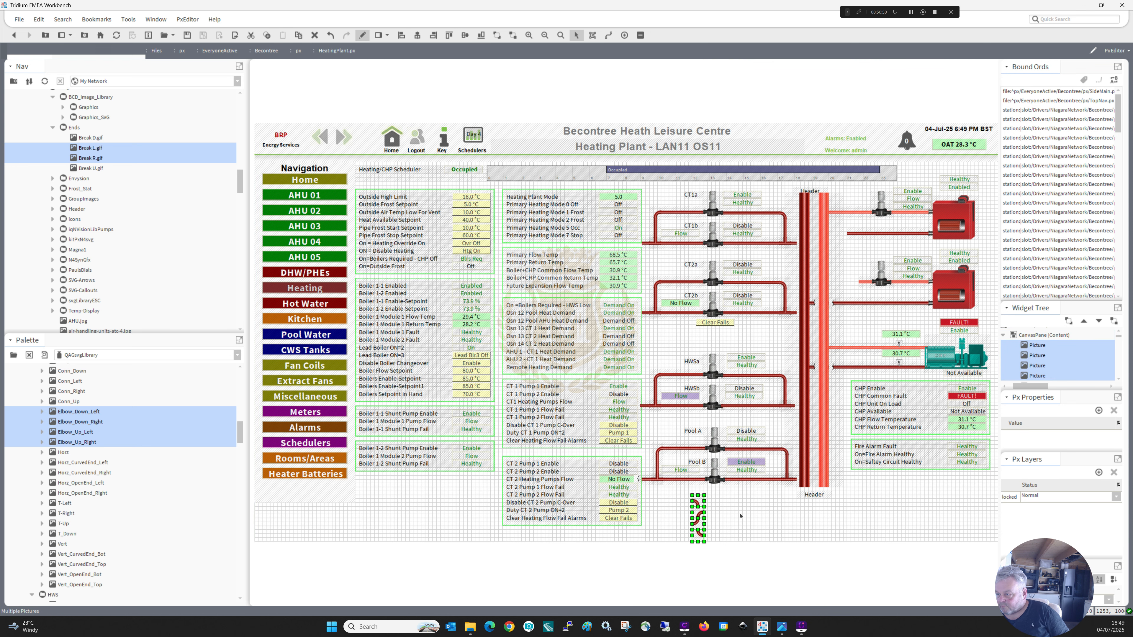
# Fit a dark red elbow onto the shortened end of the upper boiler's return pipe so that it turns downward.
pyautogui.click(700, 514)
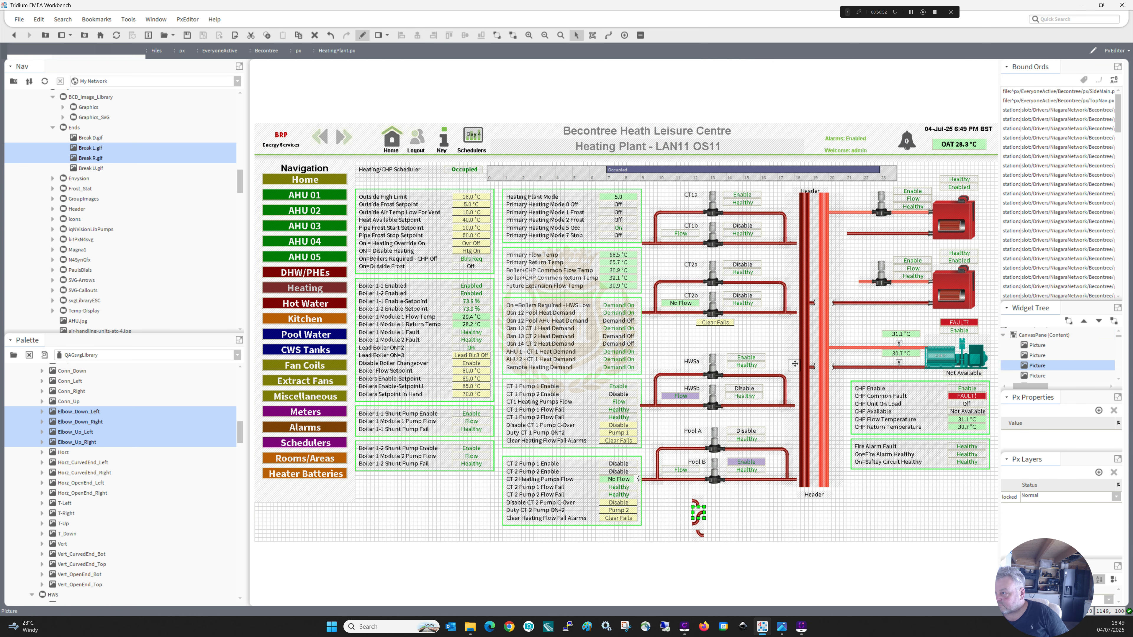
pyautogui.moveTo(845, 237); pyautogui.dragTo(846, 236)
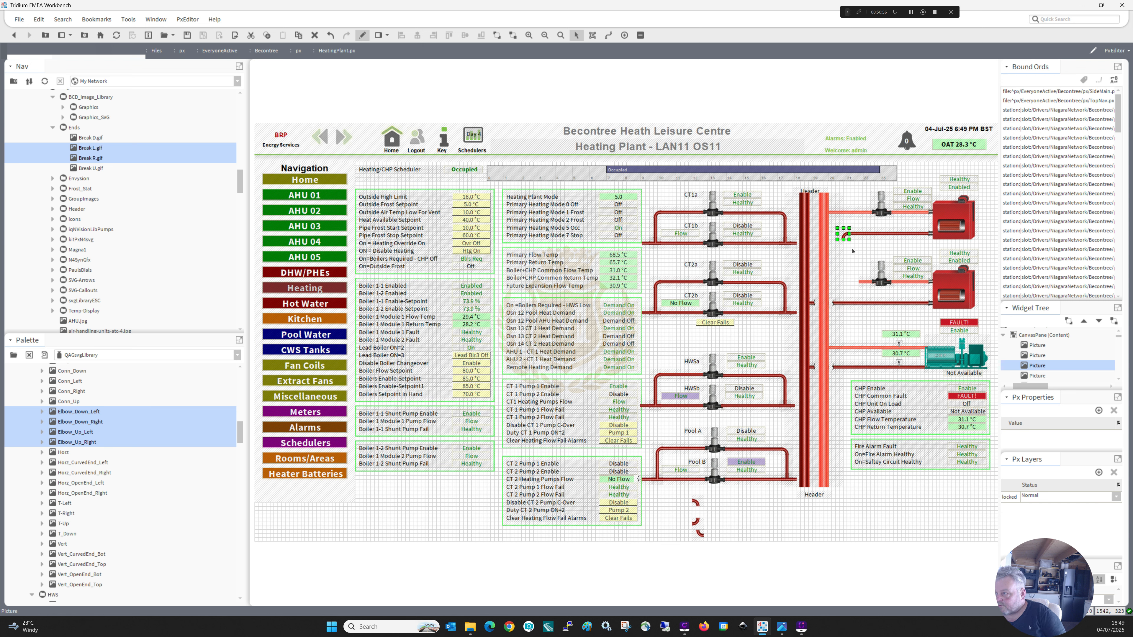
pyautogui.click(852, 252)
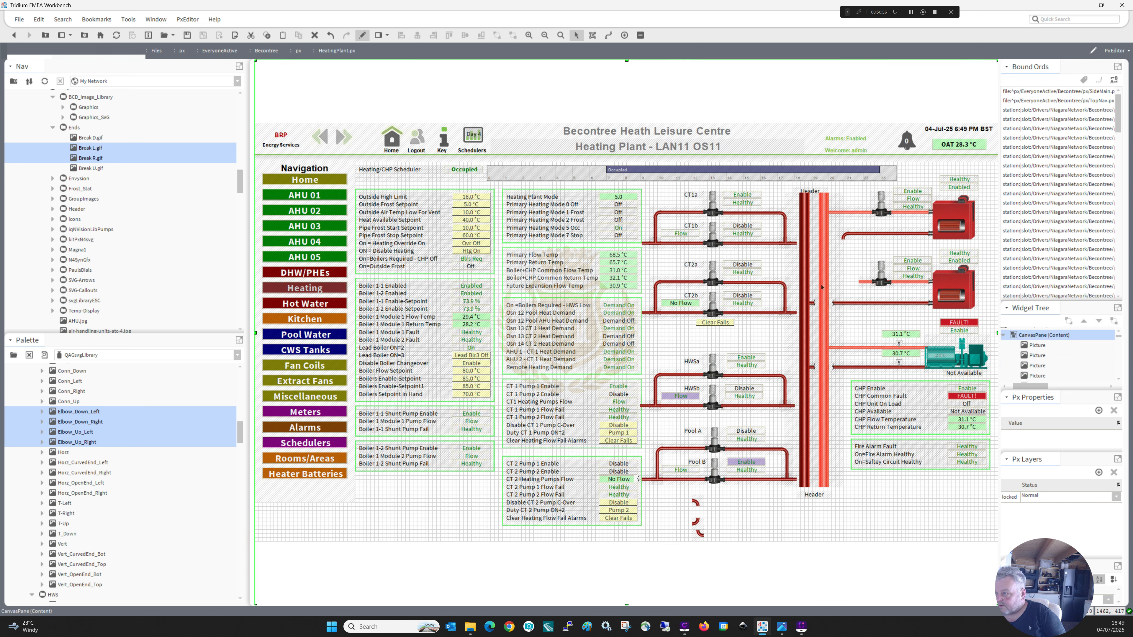
# Duplicate the CT2 circuit's vertical pipe and stretch it from the new elbow down to the lower boiler's return pipe.
pyautogui.click(784, 296)
pyautogui.rightClick(784, 297)
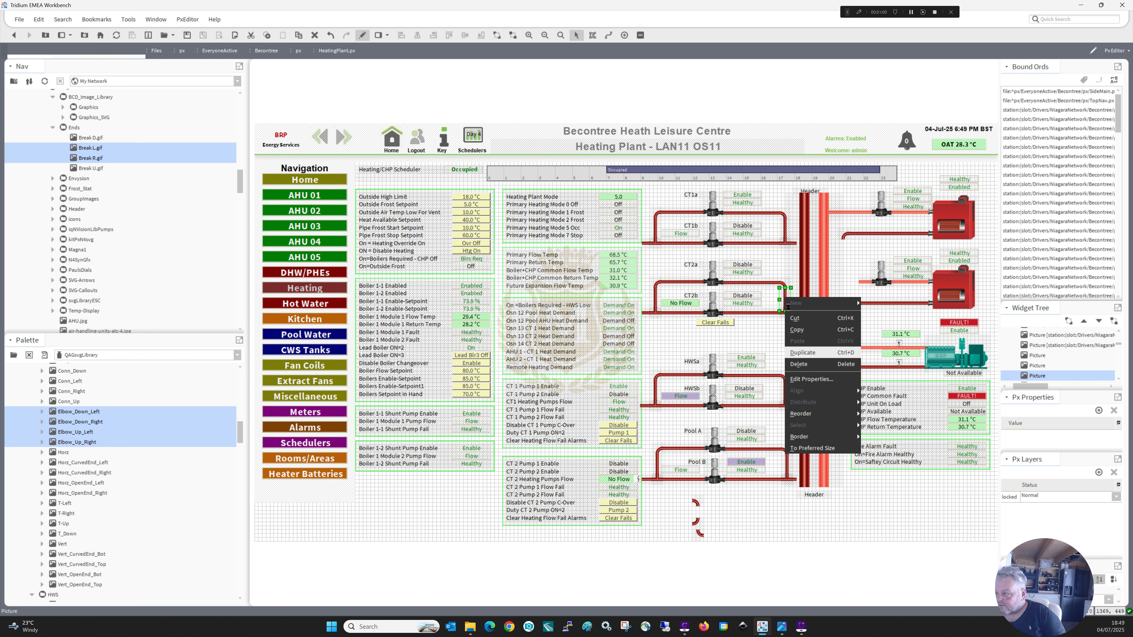
pyautogui.moveTo(799, 298); pyautogui.dragTo(851, 263)
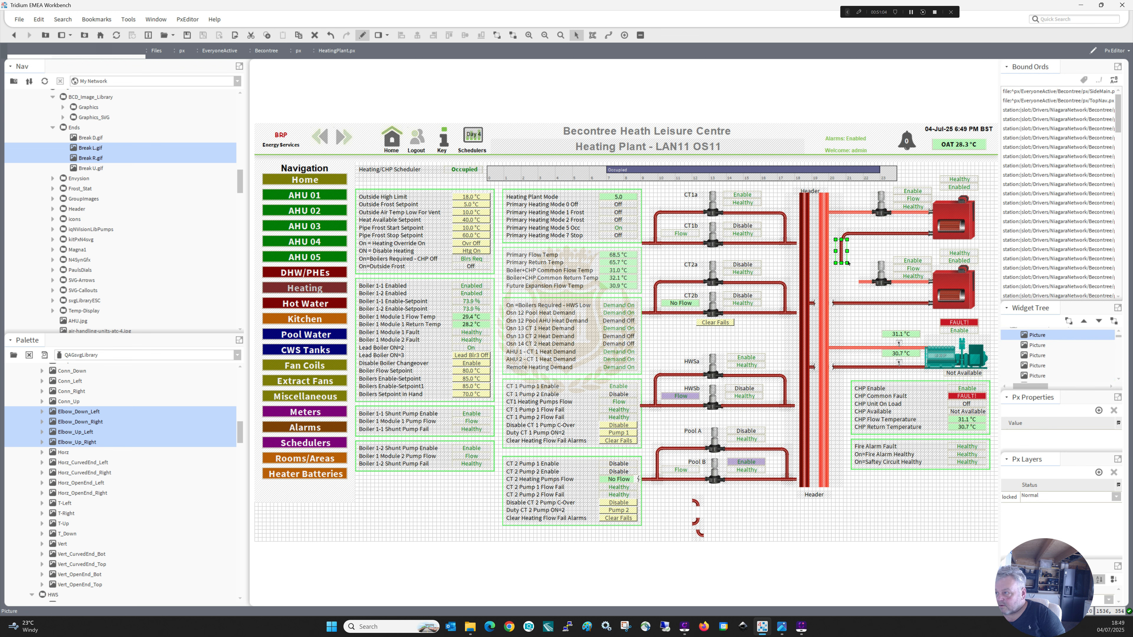
pyautogui.press('Right')
pyautogui.click(845, 264)
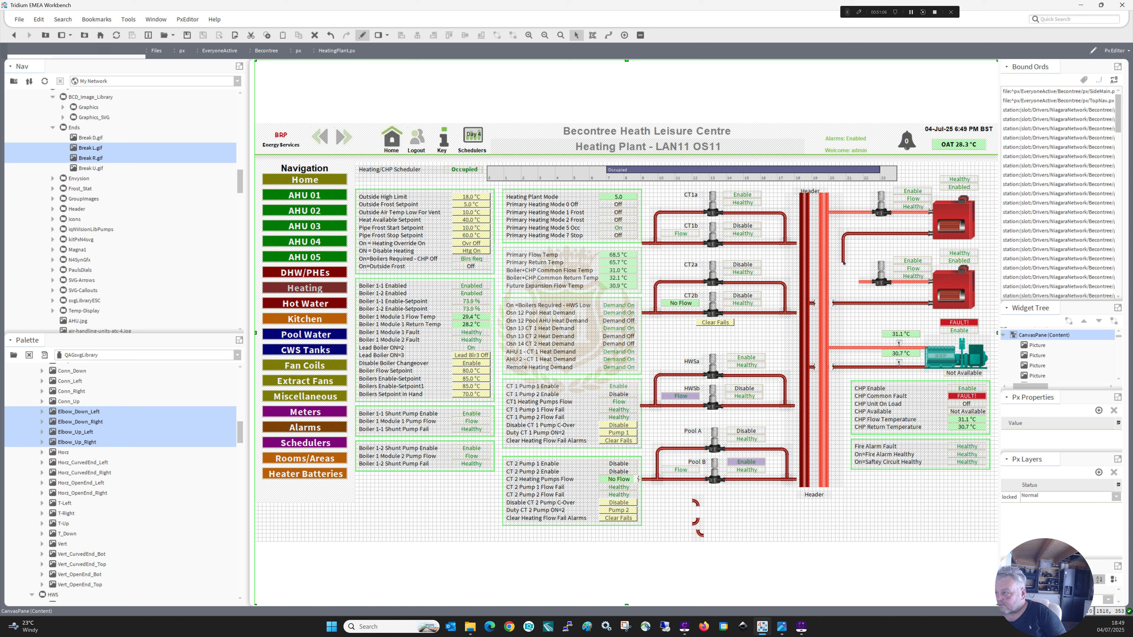
pyautogui.click(844, 263)
pyautogui.moveTo(843, 285); pyautogui.dragTo(843, 301)
pyautogui.click(858, 299)
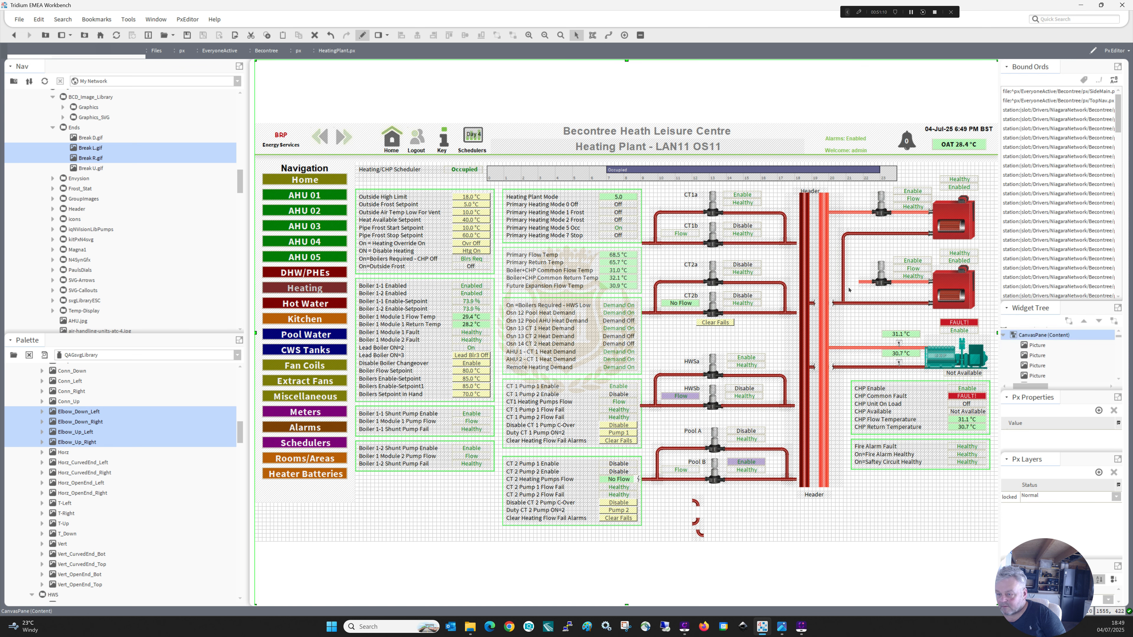
# Add the four HWS elbow pieces below the pool circuit and fit one onto the shortened end of the lower boiler's flow pipe.
pyautogui.moveTo(242, 436)
pyautogui.mouseDown()
pyautogui.moveTo(241, 422)
pyautogui.moveTo(242, 454)
pyautogui.mouseUp()
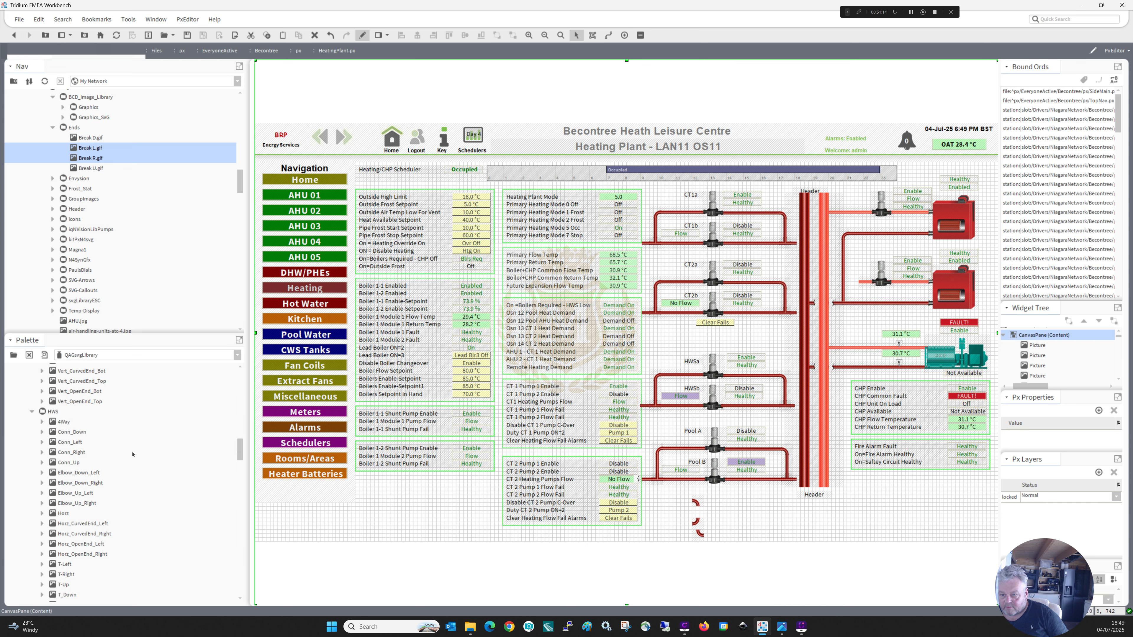
pyautogui.click(73, 474)
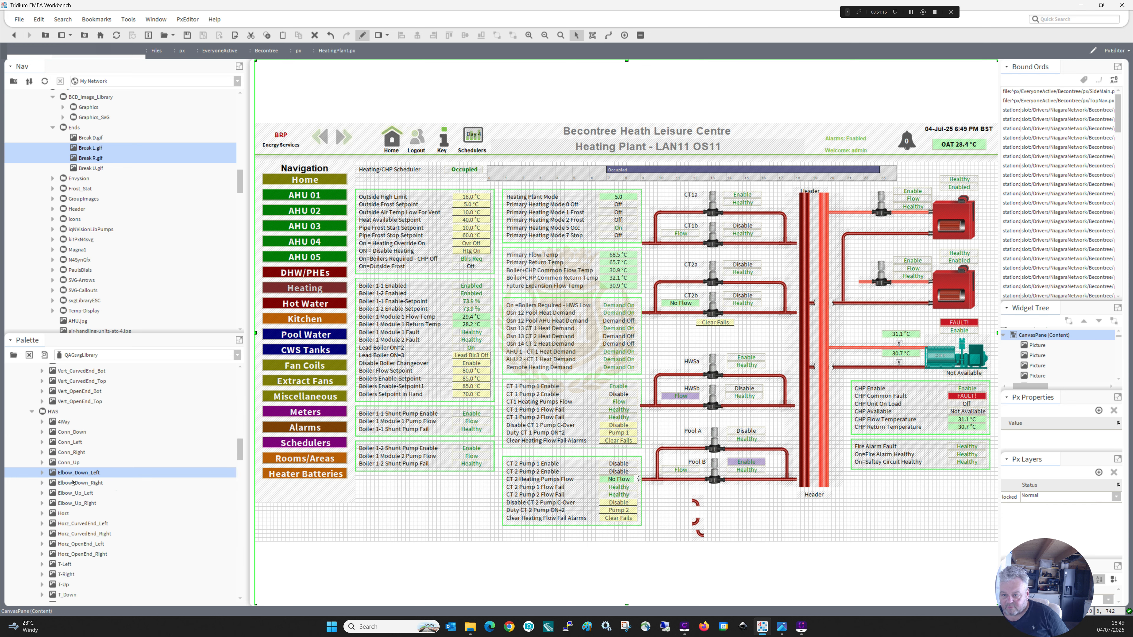
pyautogui.keyDown('shift'); pyautogui.click(74, 504); pyautogui.keyUp('shift')
pyautogui.moveTo(75, 473); pyautogui.dragTo(743, 529)
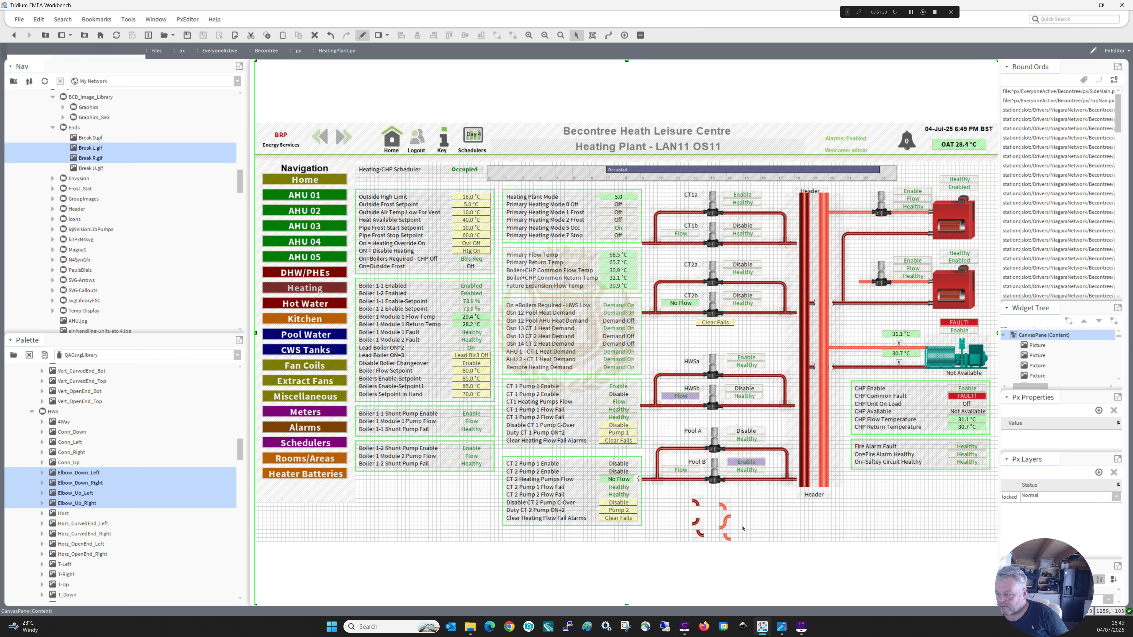
pyautogui.click(727, 539)
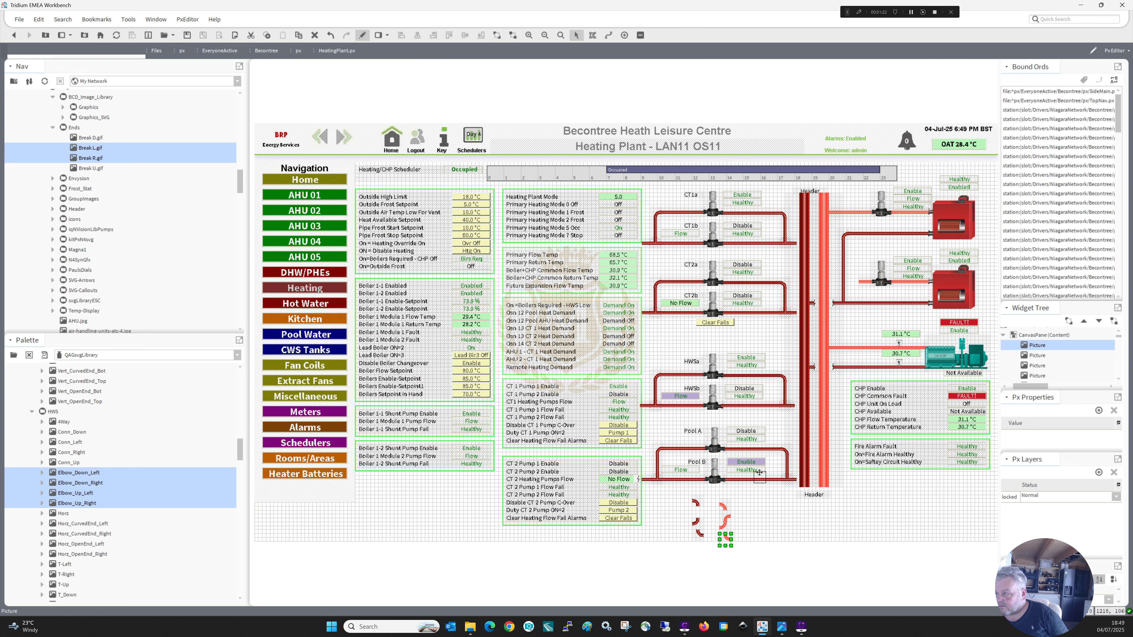
pyautogui.moveTo(785, 426); pyautogui.dragTo(857, 282)
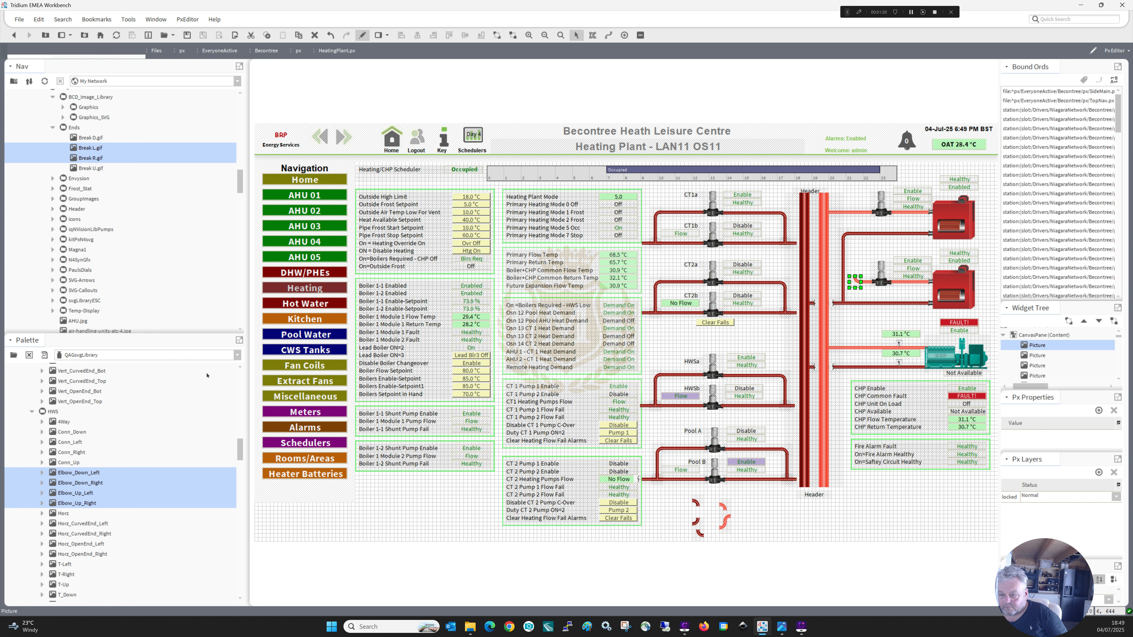
# Add an HWS Vert pipe and stretch it from the light red elbow up to the upper boiler's flow pipe.
pyautogui.scroll(-3, 81, 486)
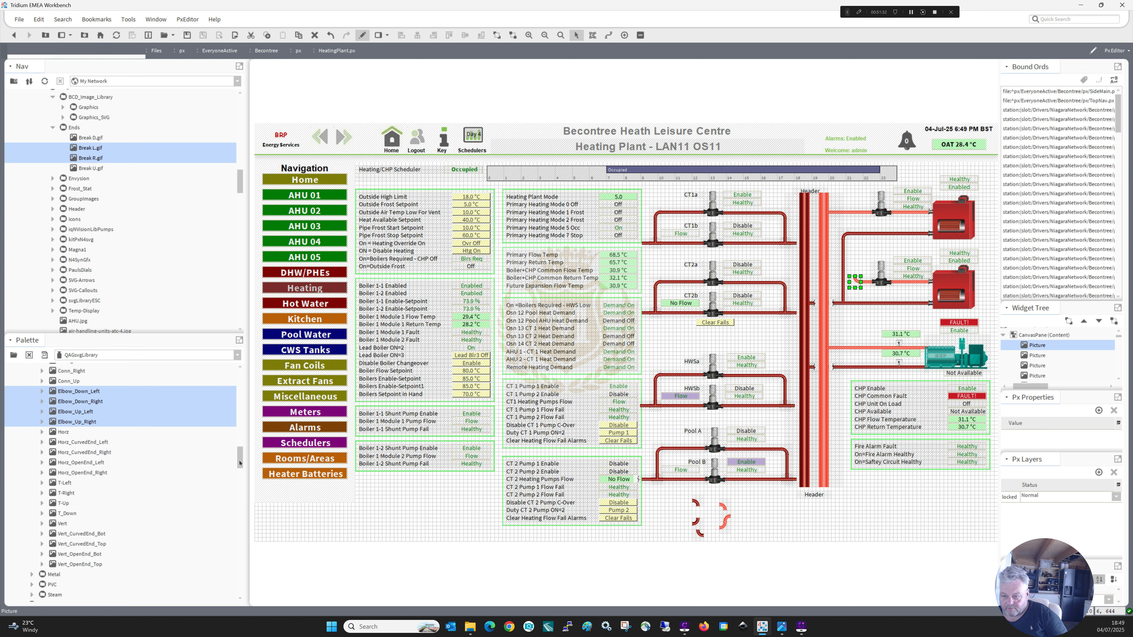
pyautogui.moveTo(67, 512); pyautogui.dragTo(675, 518)
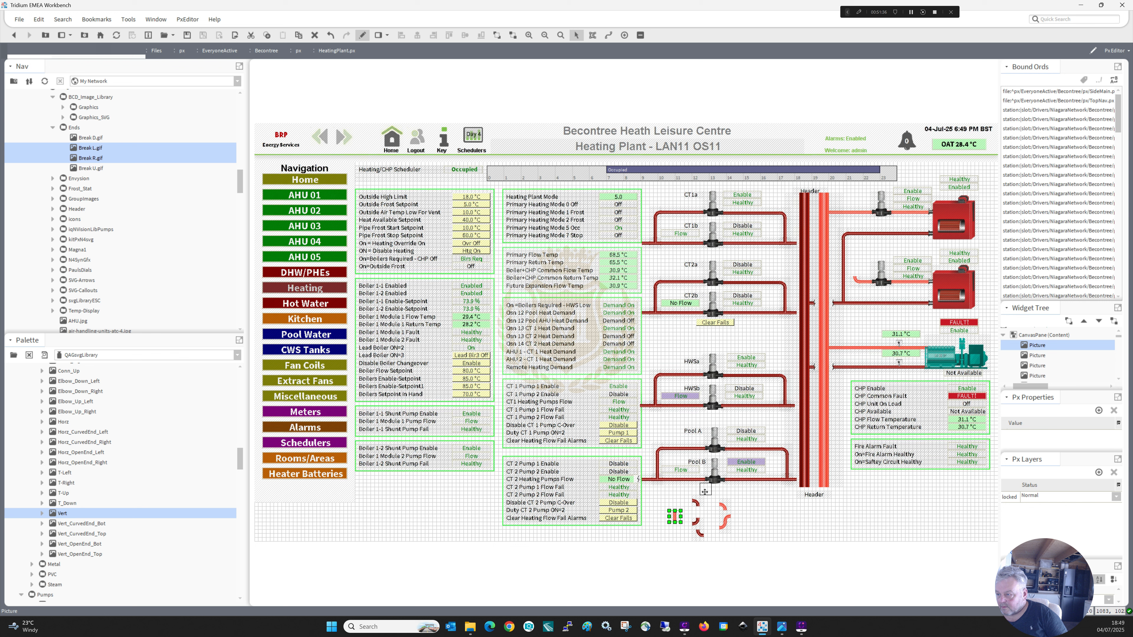
pyautogui.moveTo(853, 268); pyautogui.dragTo(853, 275)
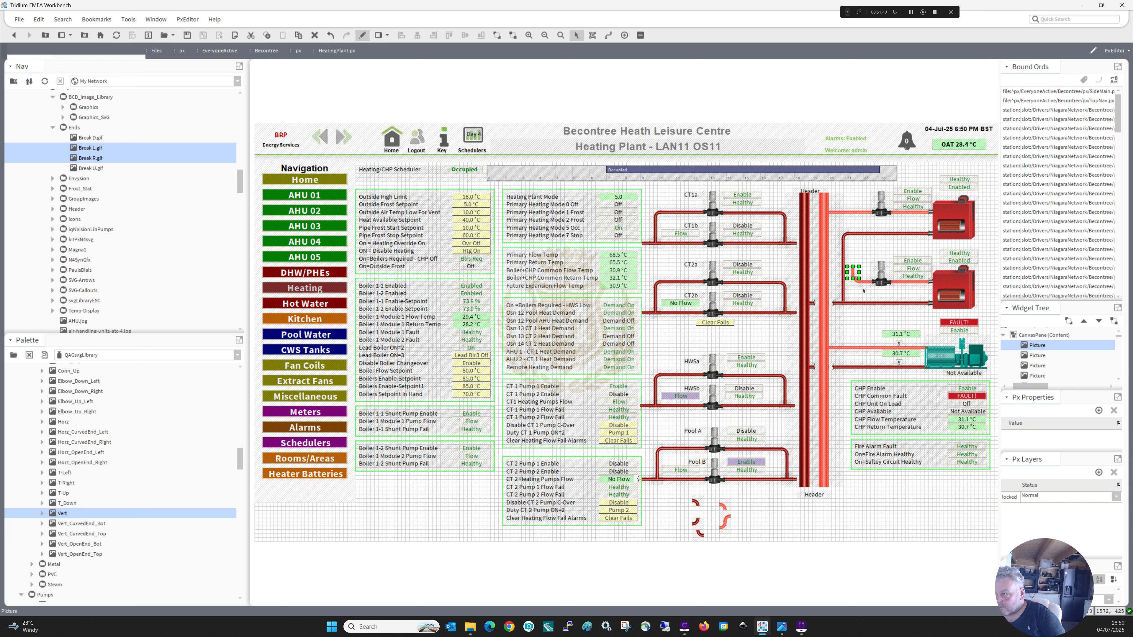
pyautogui.press('Right')
pyautogui.moveTo(856, 242); pyautogui.dragTo(857, 212)
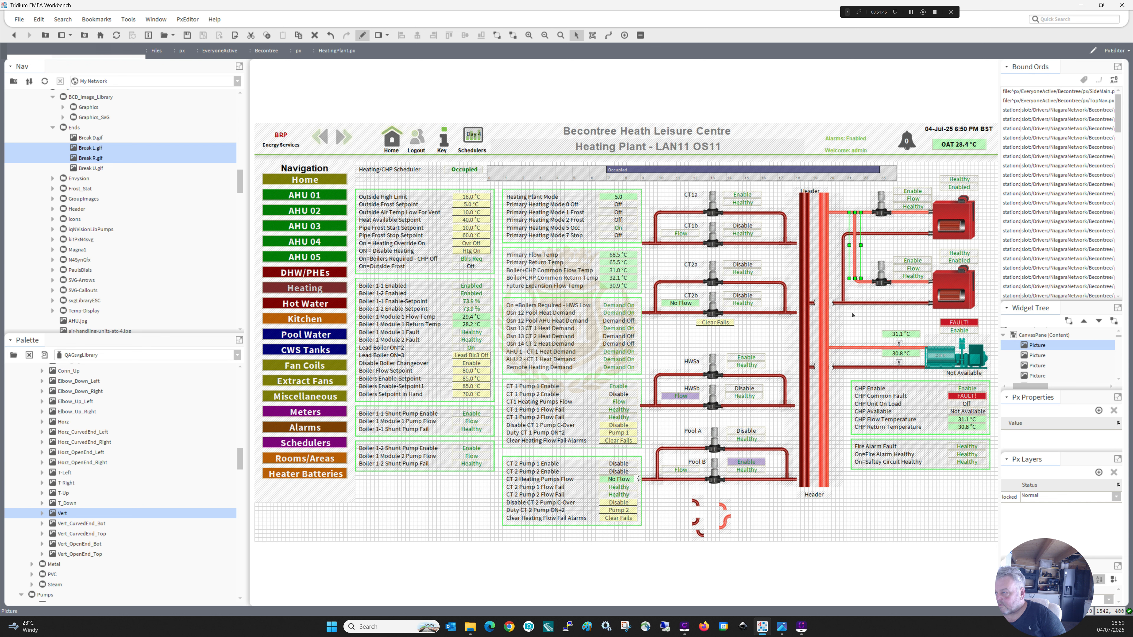
pyautogui.click(845, 417)
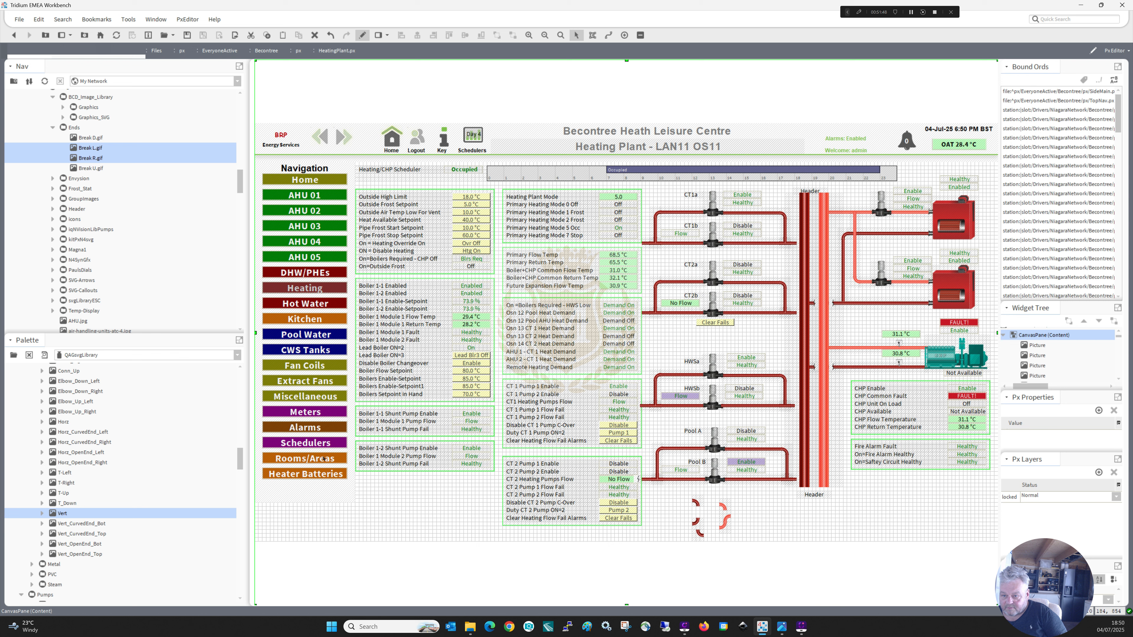
# Add an HWS T_Down piece and fit it where the vertical flow pipe meets the upper boiler's flow pipe.
pyautogui.scroll(3, 99, 477)
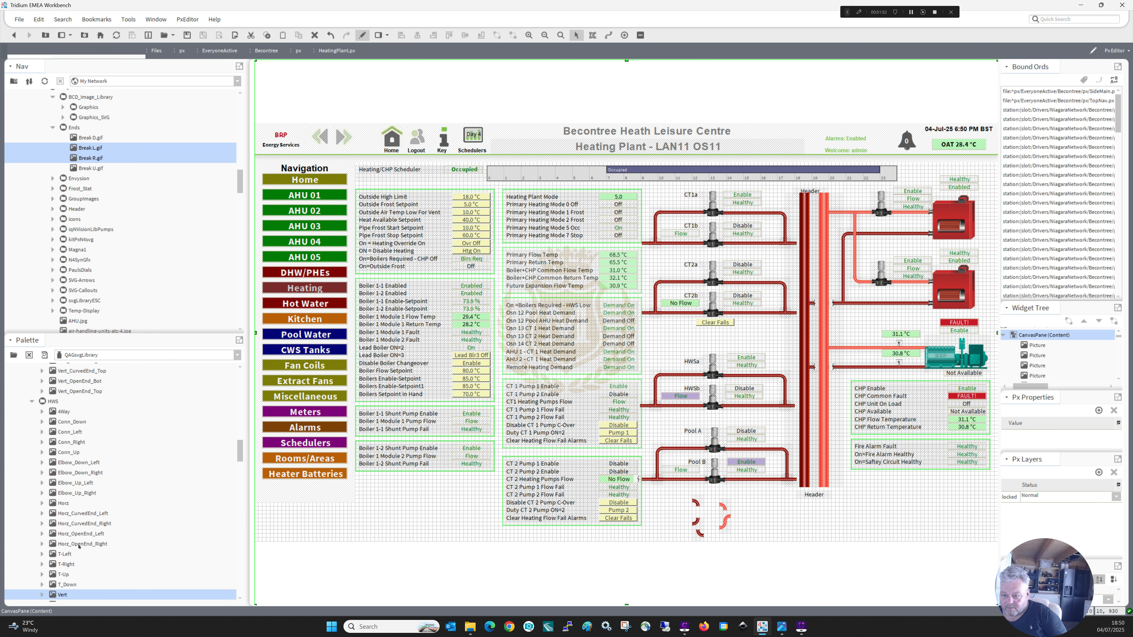
pyautogui.moveTo(62, 584); pyautogui.dragTo(378, 505)
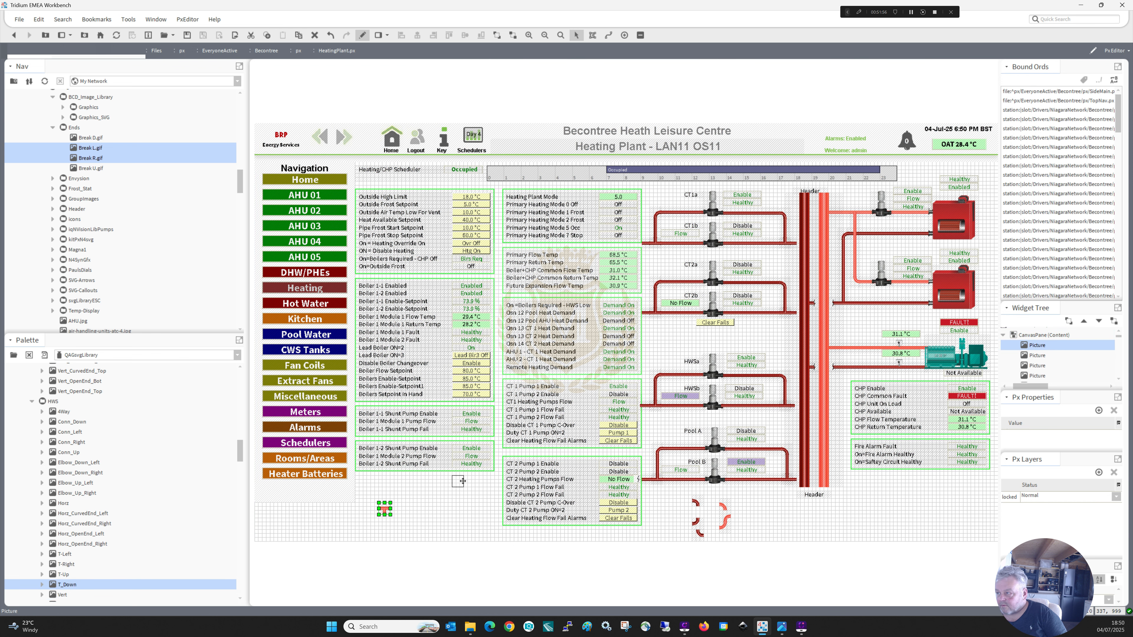
pyautogui.moveTo(758, 307); pyautogui.dragTo(856, 222)
pyautogui.press('Right')
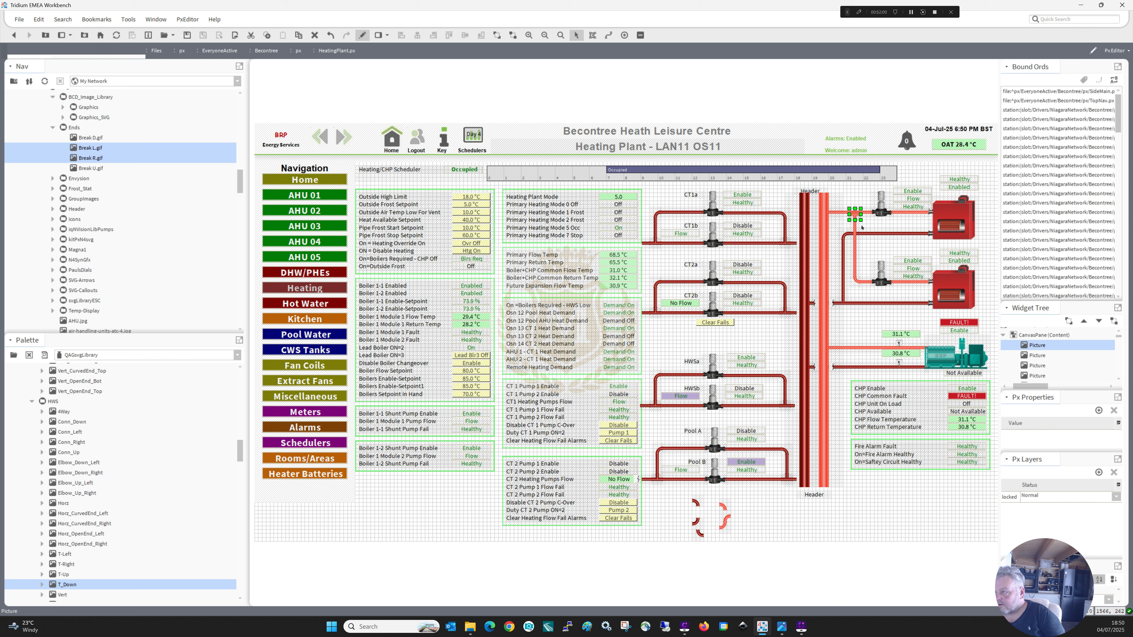
pyautogui.press('Up')
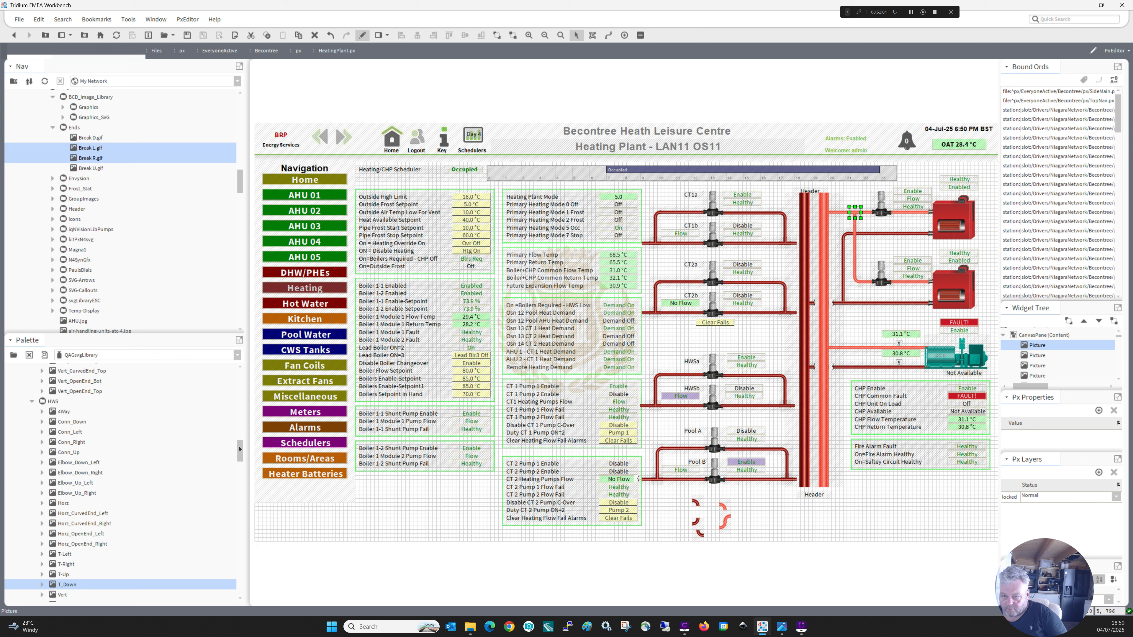
# Add an HWR T-Up piece where the dark red vertical pipe meets the lower boiler's return pipe.
pyautogui.moveTo(239, 449); pyautogui.dragTo(241, 428)
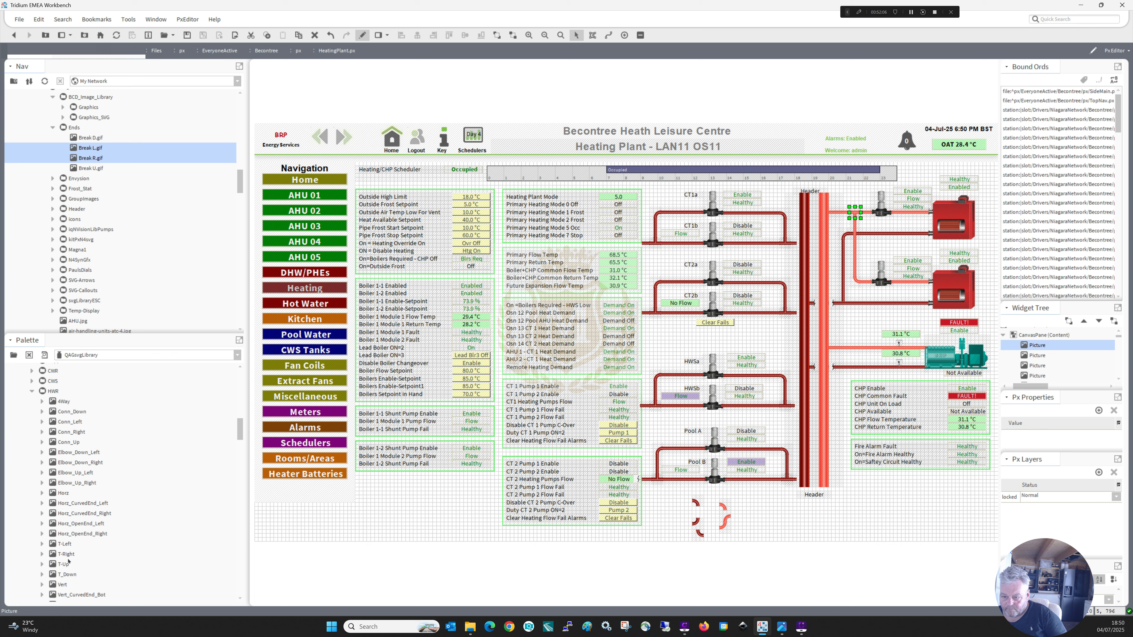
pyautogui.moveTo(62, 565); pyautogui.dragTo(845, 301)
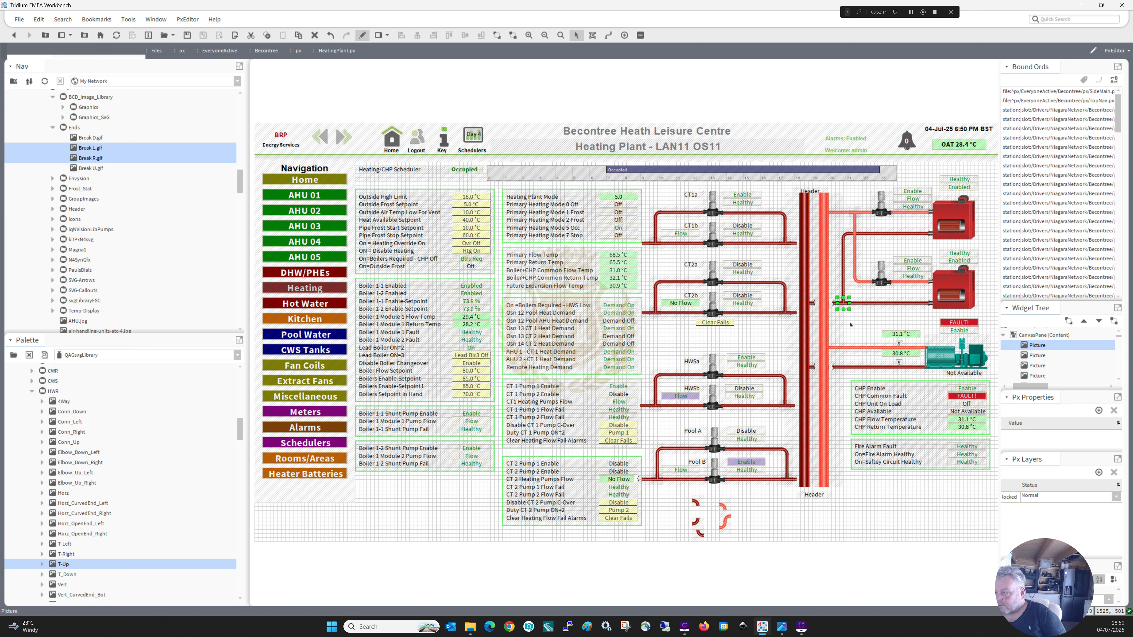
pyautogui.click(863, 306)
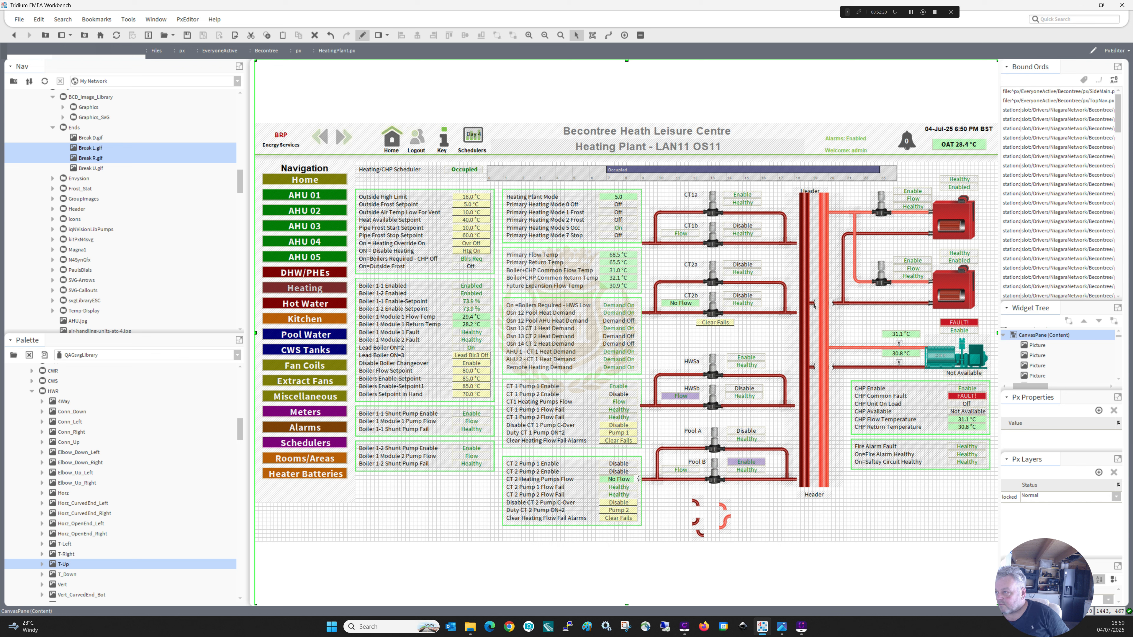
# Move both header pipes aside over the pump circuits and duplicate the Break R and Break L labels on the lower boiler's return pipe.
pyautogui.click(824, 310)
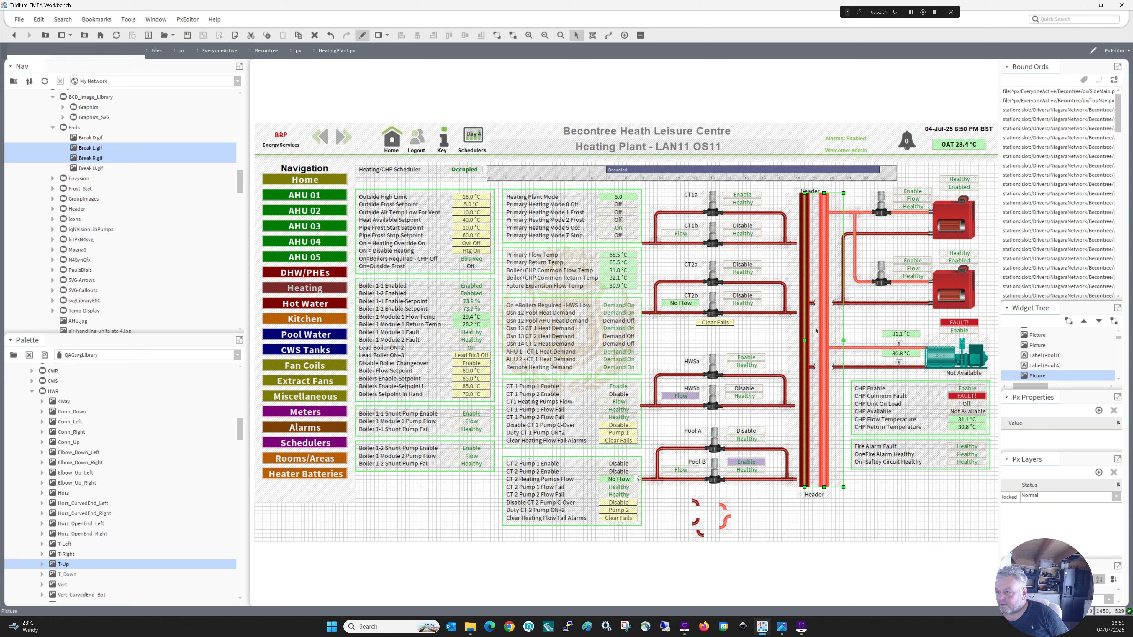
pyautogui.moveTo(739, 328); pyautogui.dragTo(770, 323)
pyautogui.click(814, 304)
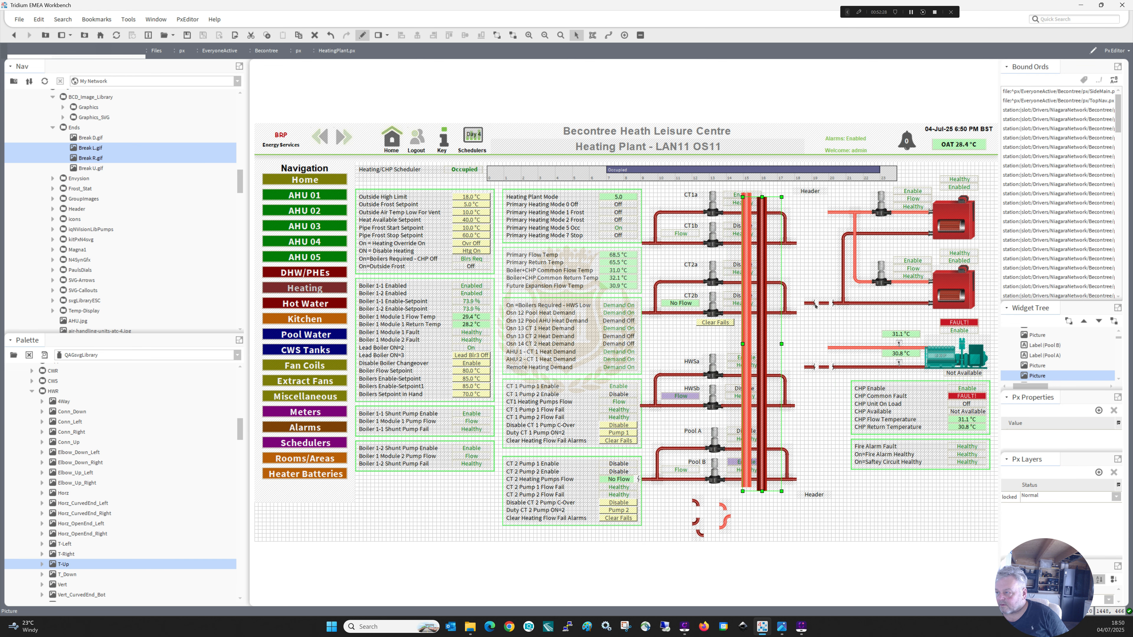
pyautogui.click(814, 304)
pyautogui.keyDown('ctrl'); pyautogui.click(831, 304); pyautogui.keyUp('ctrl')
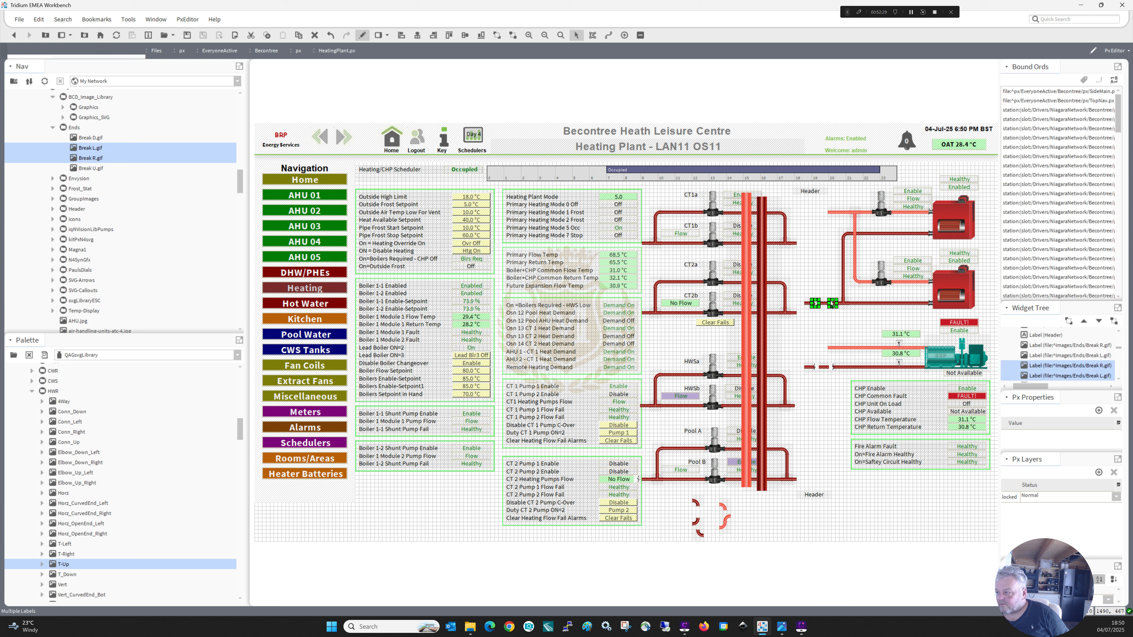
pyautogui.rightClick(831, 304)
pyautogui.click(850, 359)
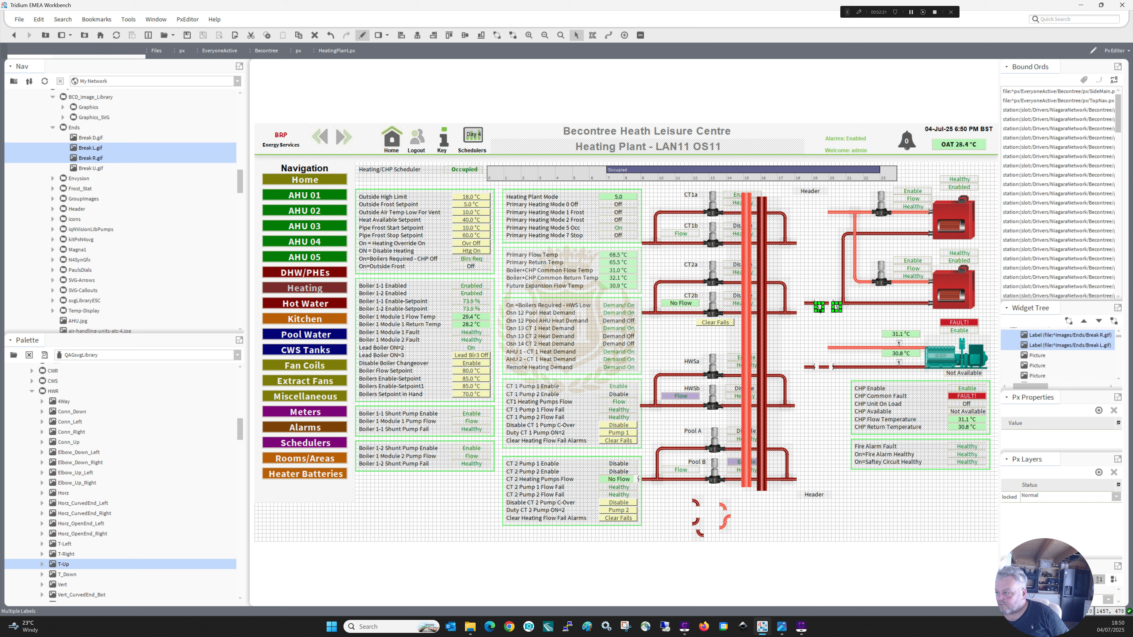
# Position the duplicated break labels on the upper boiler's return pipe, one on each side of the crossing vertical flow pipe.
pyautogui.moveTo(819, 308); pyautogui.dragTo(849, 235)
pyautogui.click(868, 240)
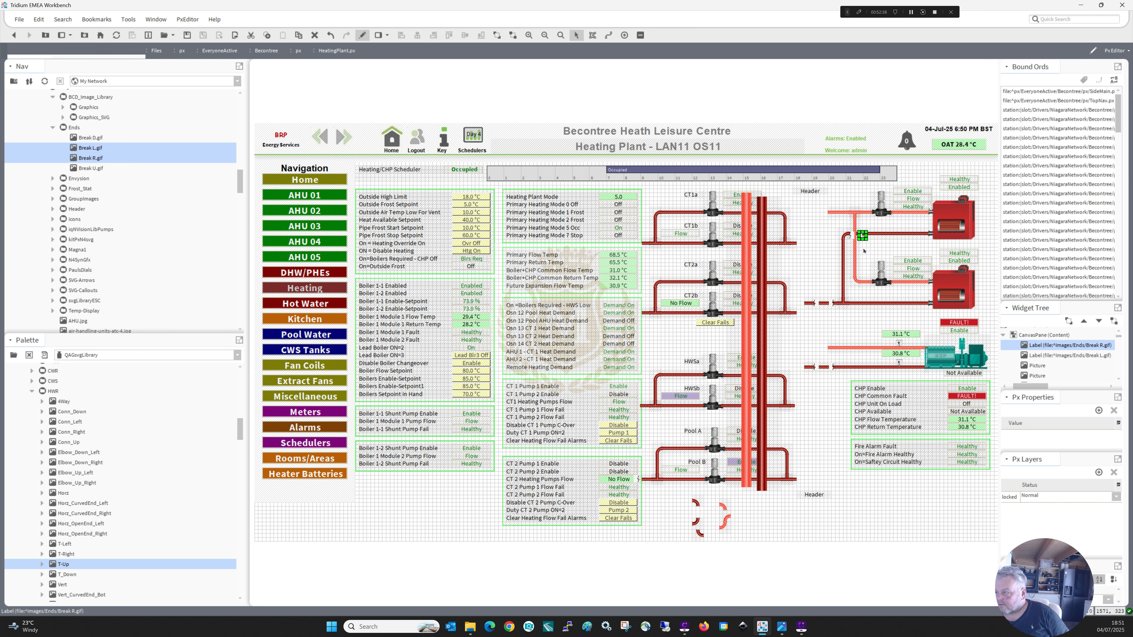
pyautogui.click(861, 236)
pyautogui.click(859, 241)
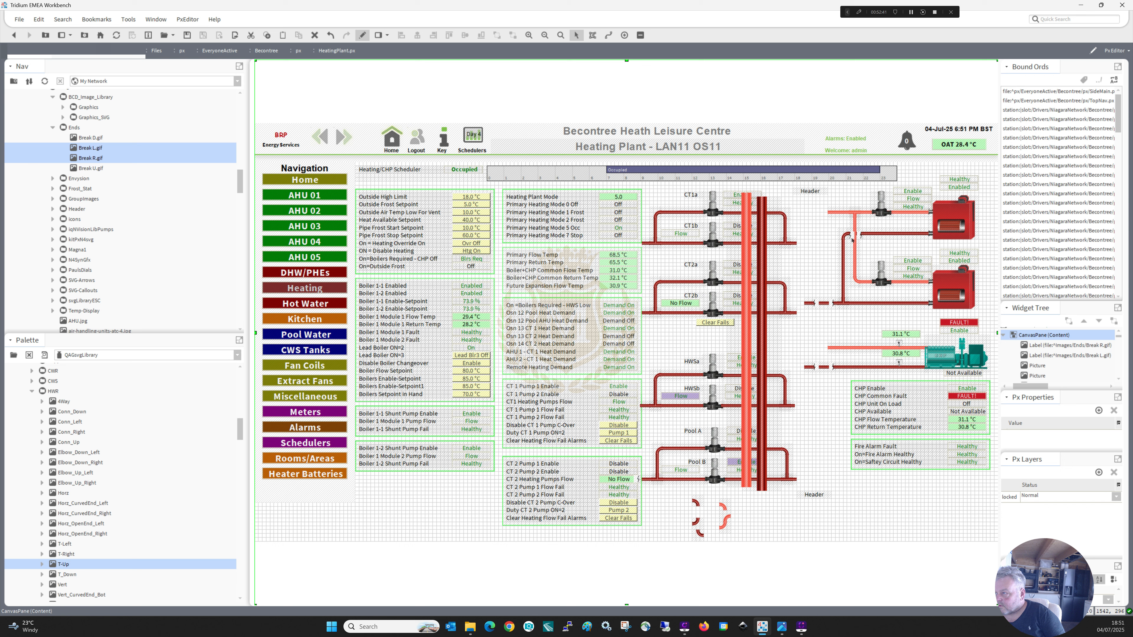
pyautogui.click(851, 236)
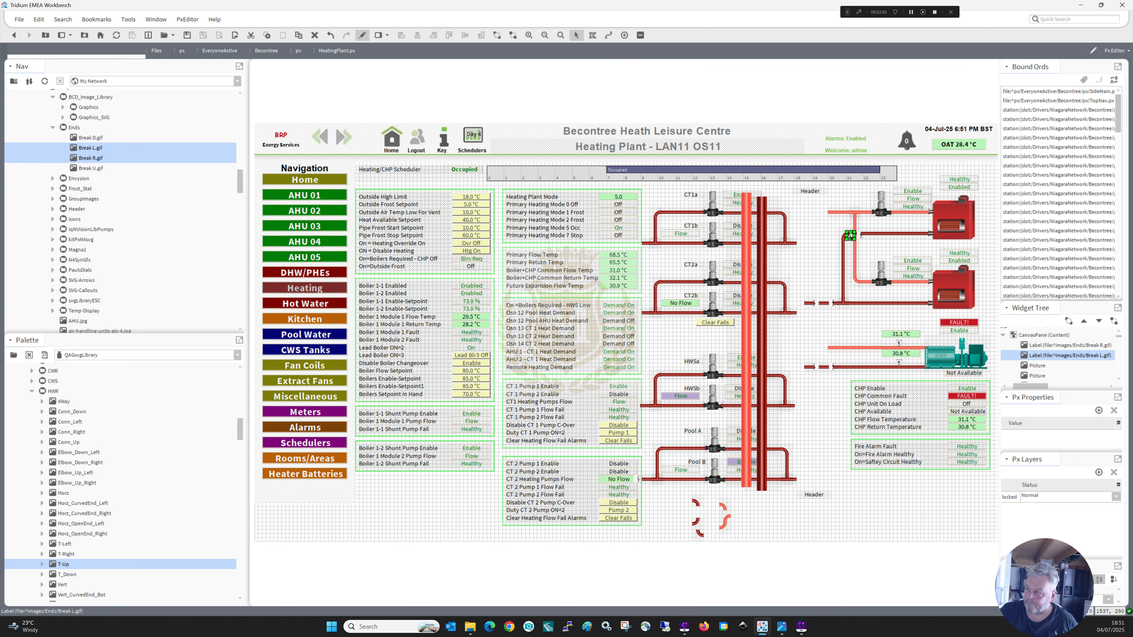
pyautogui.keyDown('shift'); pyautogui.click(861, 236); pyautogui.keyUp('shift')
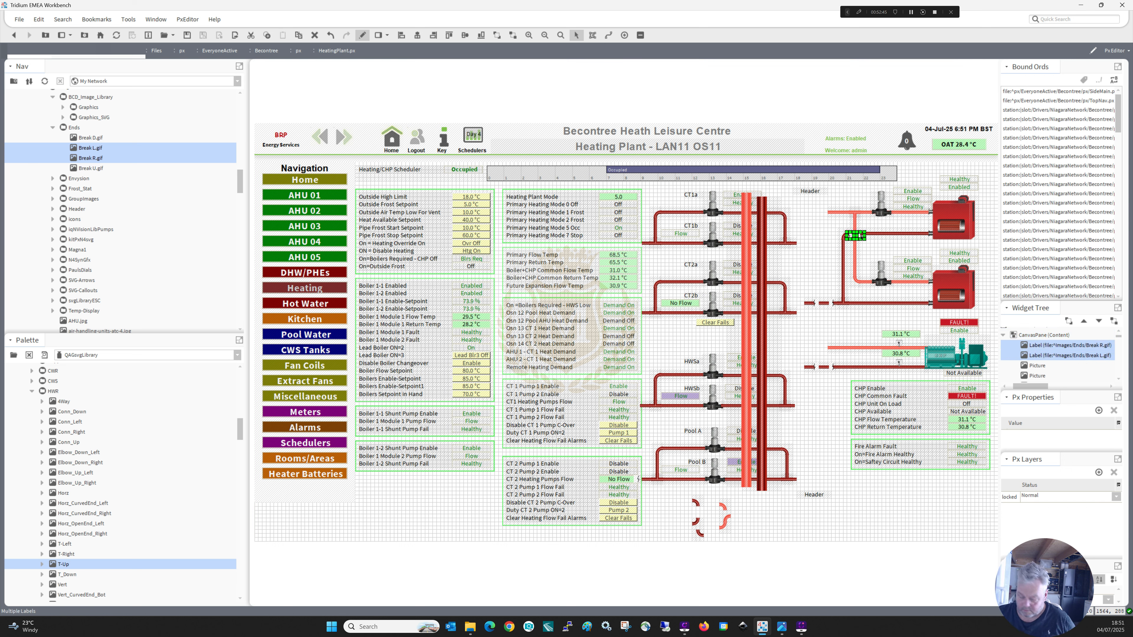
pyautogui.click(873, 245)
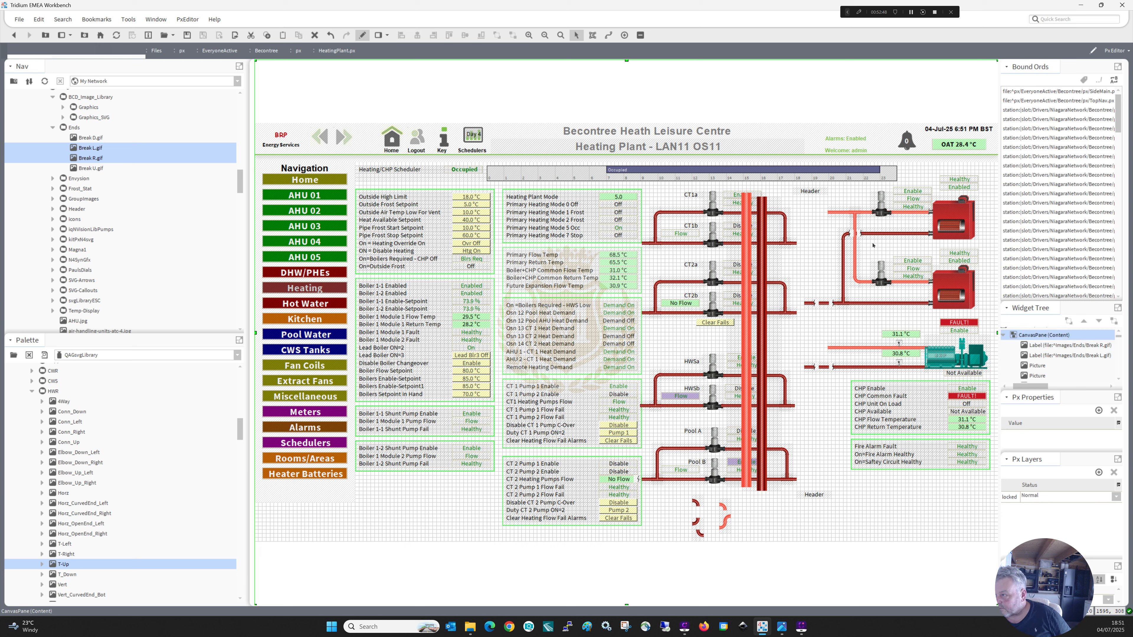
pyautogui.click(859, 234)
pyautogui.keyDown('shift'); pyautogui.click(853, 236); pyautogui.keyUp('shift')
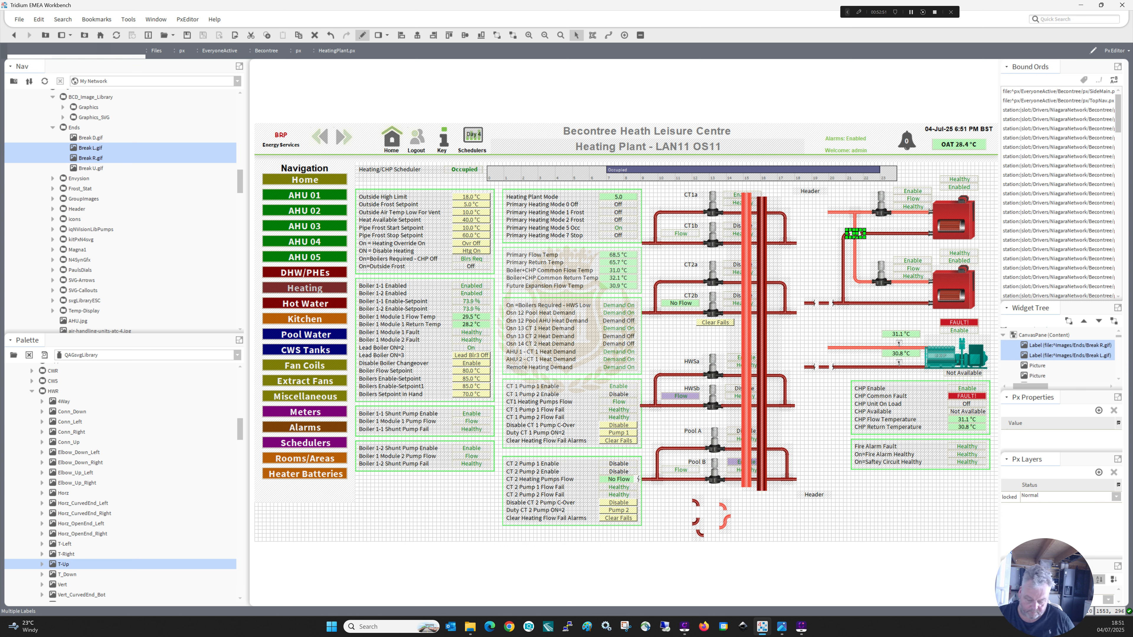
# Move the light red and dark red header pipes back between the two Header labels.
pyautogui.click(796, 302)
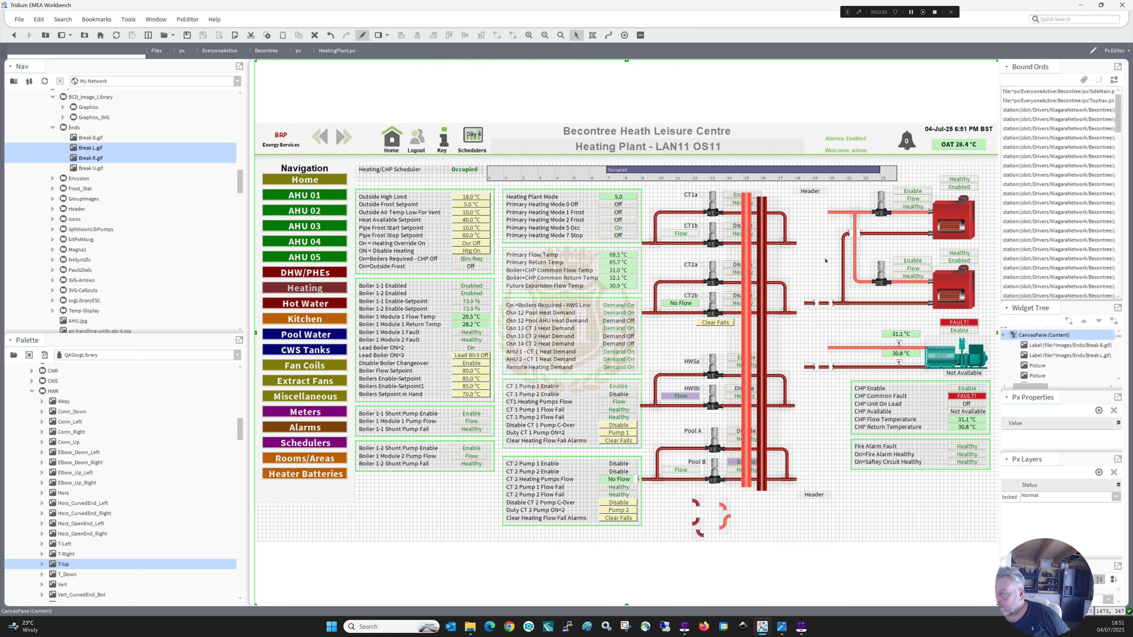
pyautogui.moveTo(745, 322); pyautogui.dragTo(826, 319)
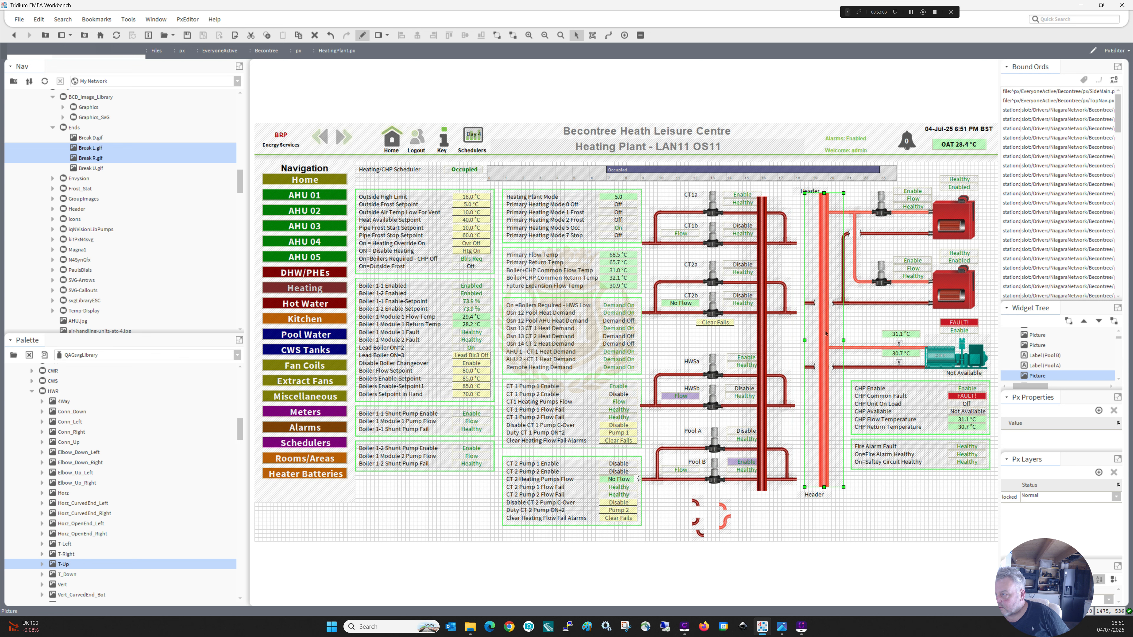
pyautogui.moveTo(762, 345); pyautogui.dragTo(805, 336)
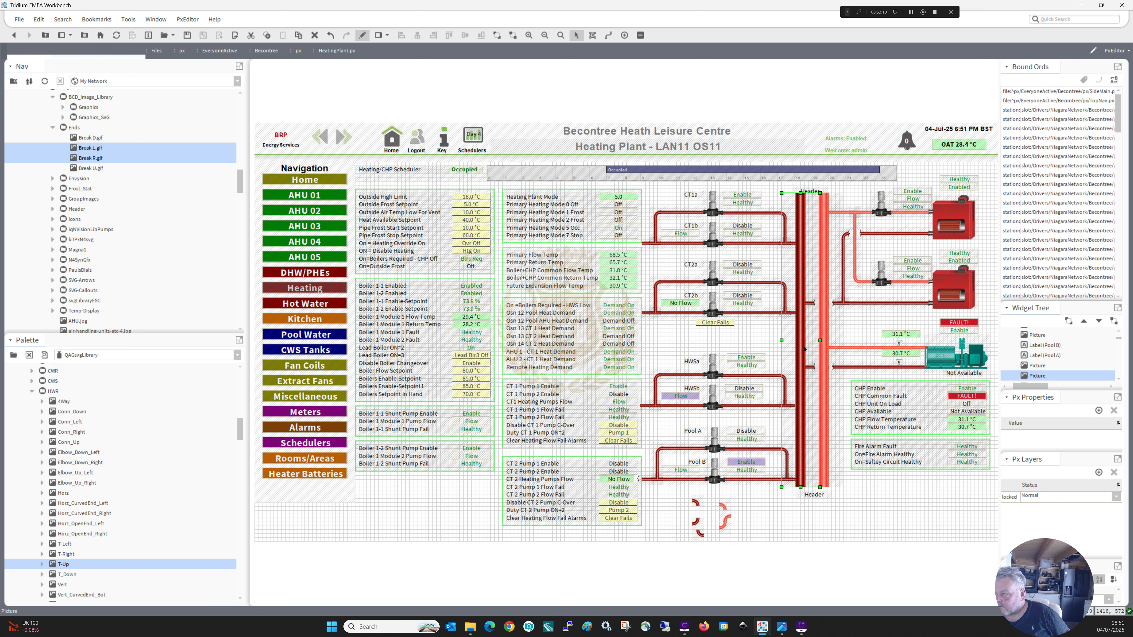
# Delete the leftover elbow pieces below the pool circuit.
pyautogui.click(780, 520)
pyautogui.moveTo(744, 489); pyautogui.dragTo(672, 557)
pyautogui.press('Delete')
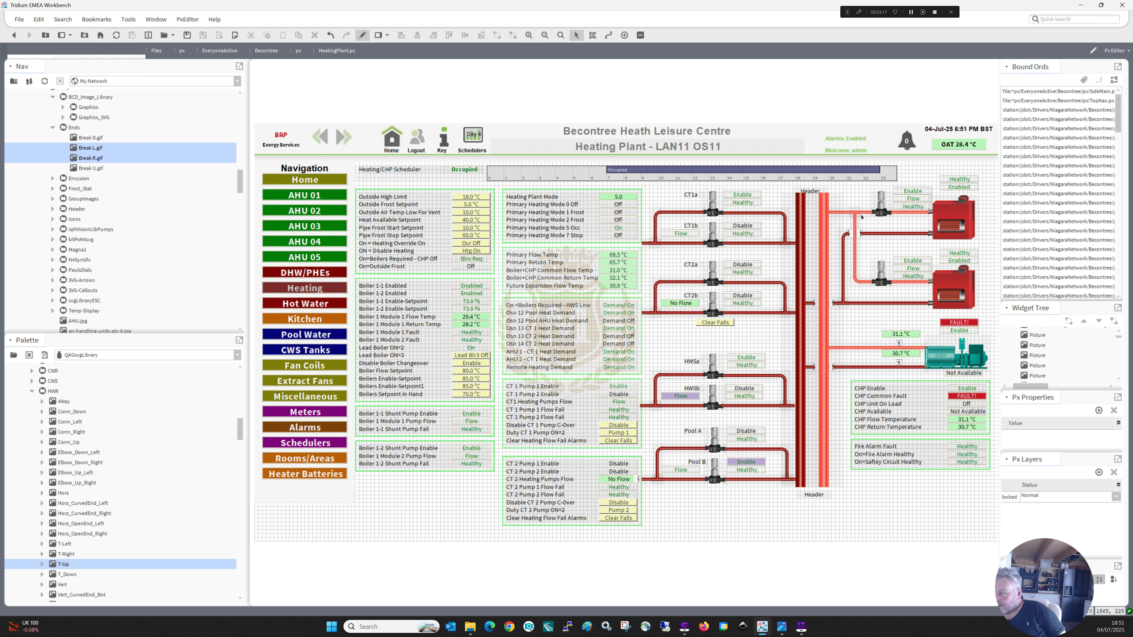
# Duplicate the CHP flow pipe's sensor picture and place it on the boilers' common flow pipe beside the header.
pyautogui.click(899, 343)
pyautogui.rightClick(899, 344)
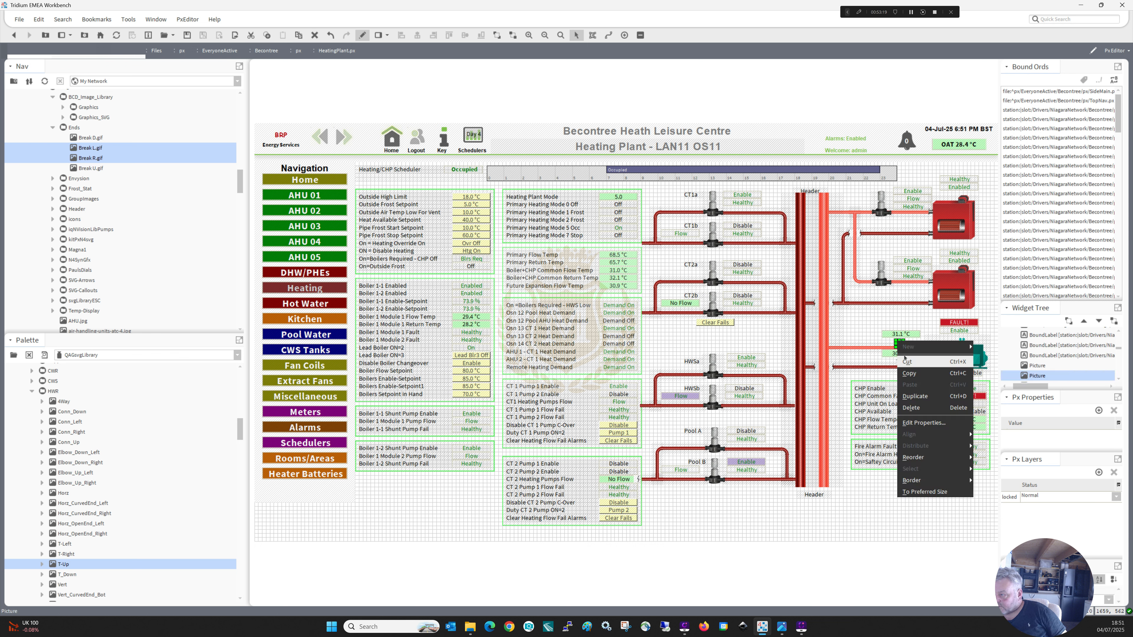
pyautogui.click(914, 395)
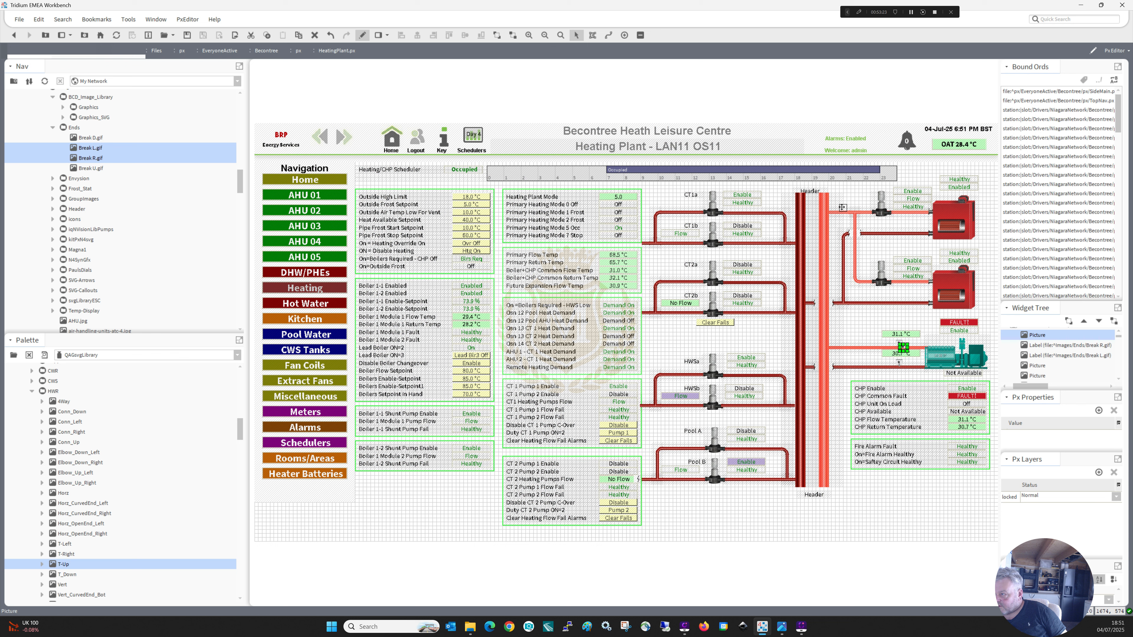
pyautogui.moveTo(842, 208); pyautogui.dragTo(843, 208)
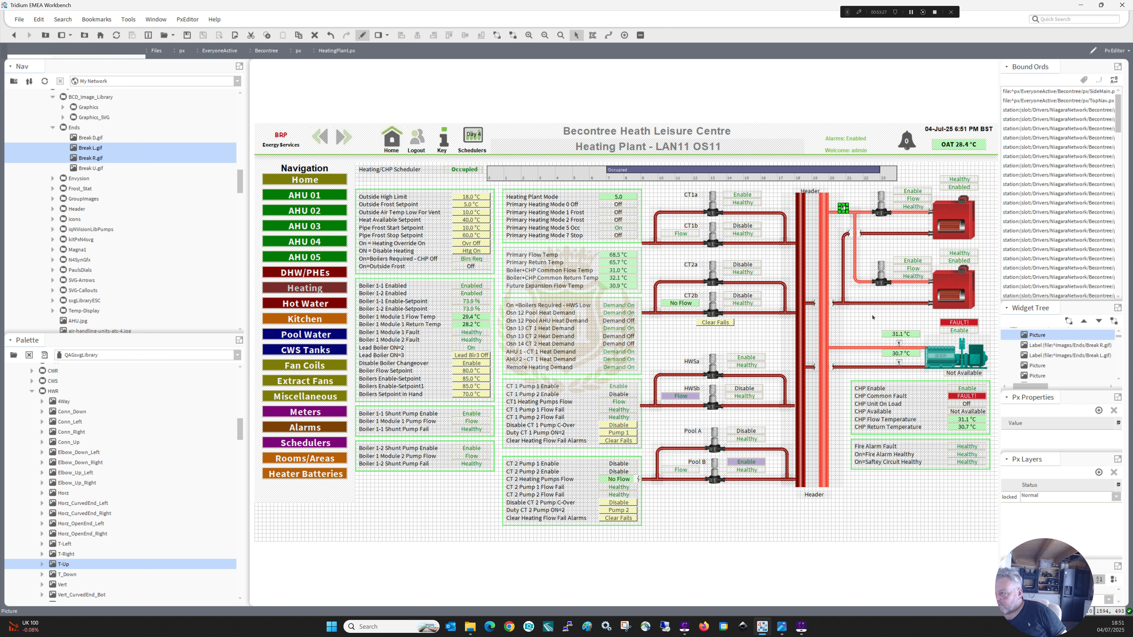
# Shift the boilers' vertical pipes, tees, elbows, break labels and new sensor together slightly to the right.
pyautogui.moveTo(876, 315); pyautogui.dragTo(839, 202)
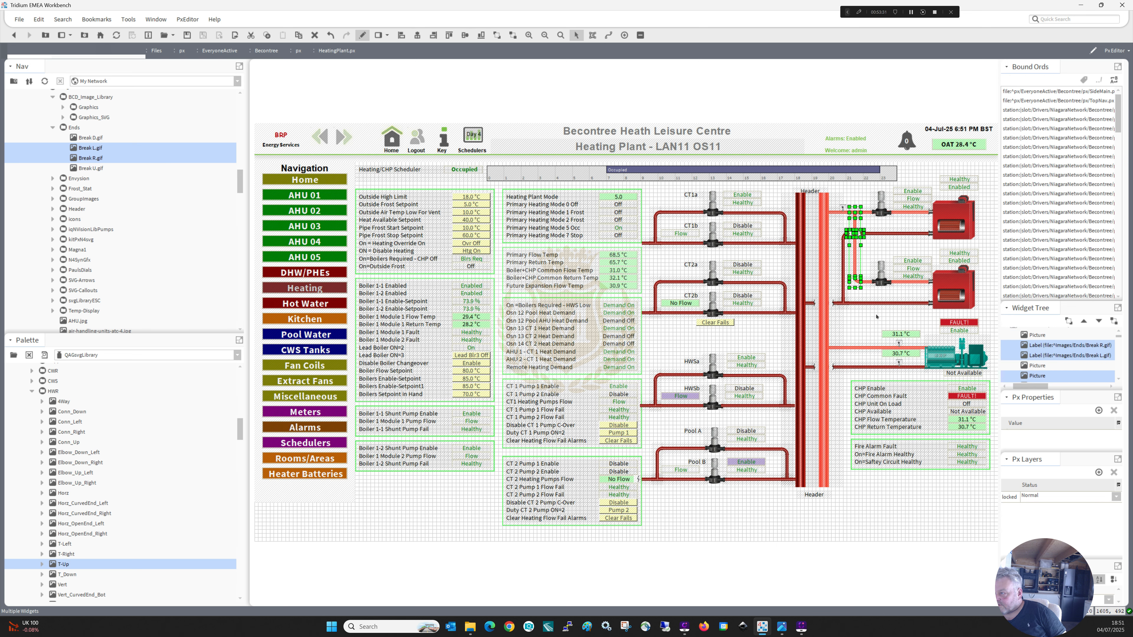
pyautogui.moveTo(876, 316); pyautogui.dragTo(834, 202)
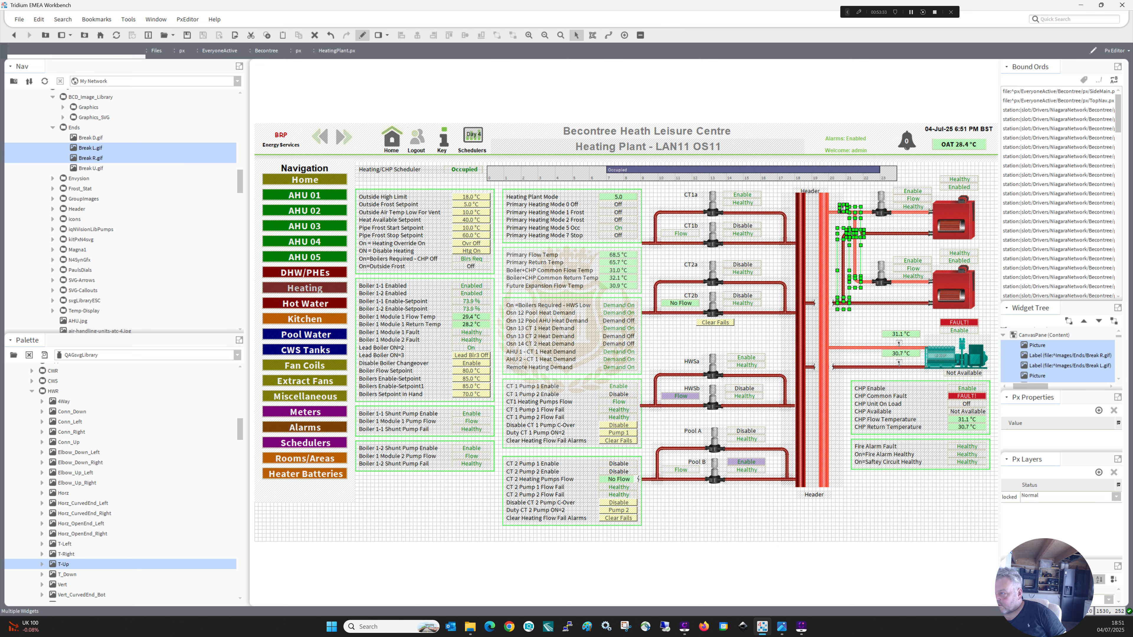
pyautogui.press('Right')
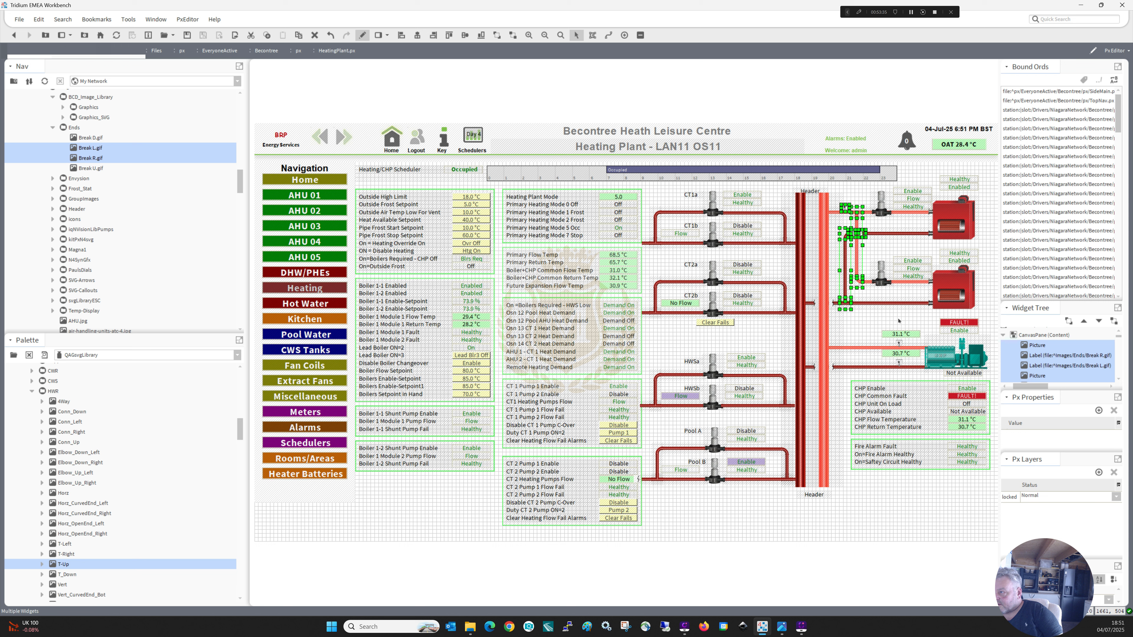
pyautogui.press('Right')
pyautogui.press('Right')
pyautogui.press('Right')
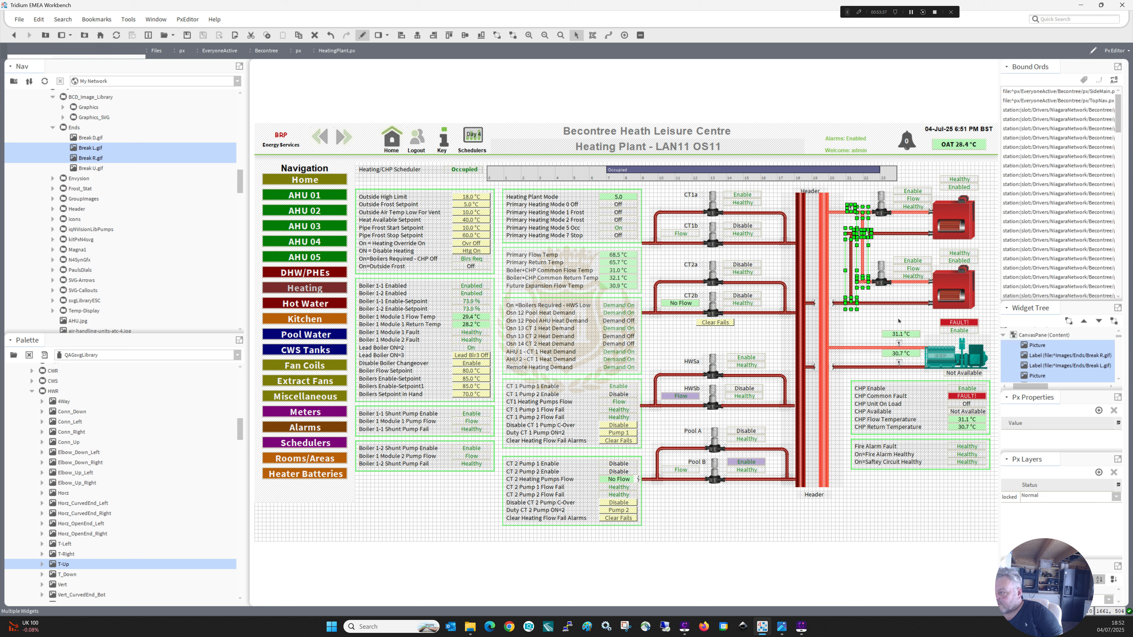
pyautogui.click(857, 284)
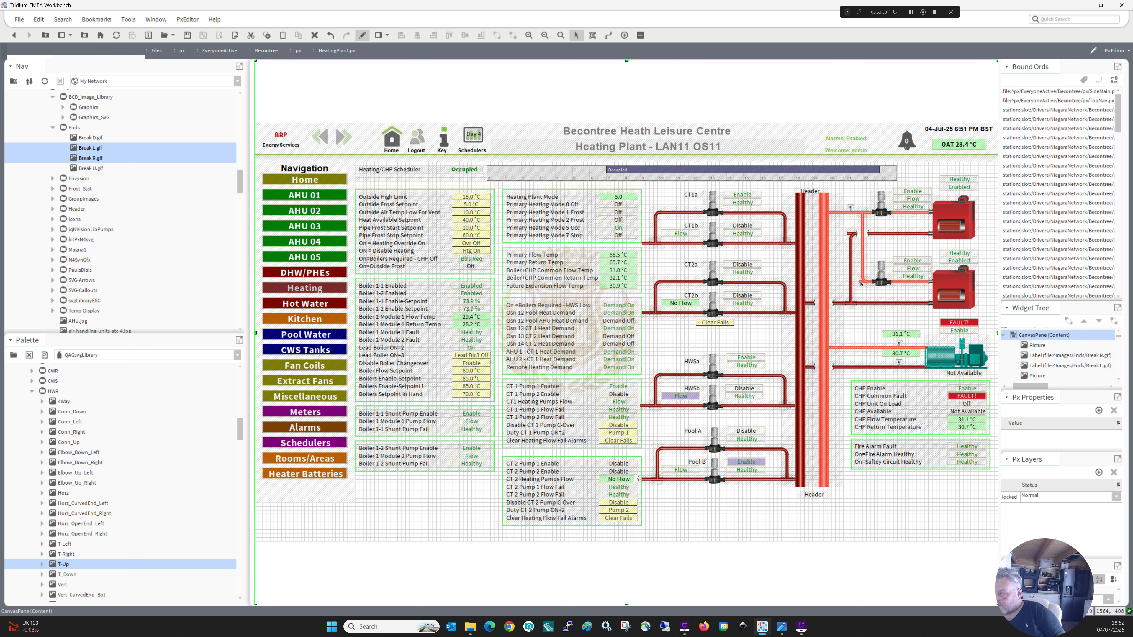
pyautogui.click(860, 280)
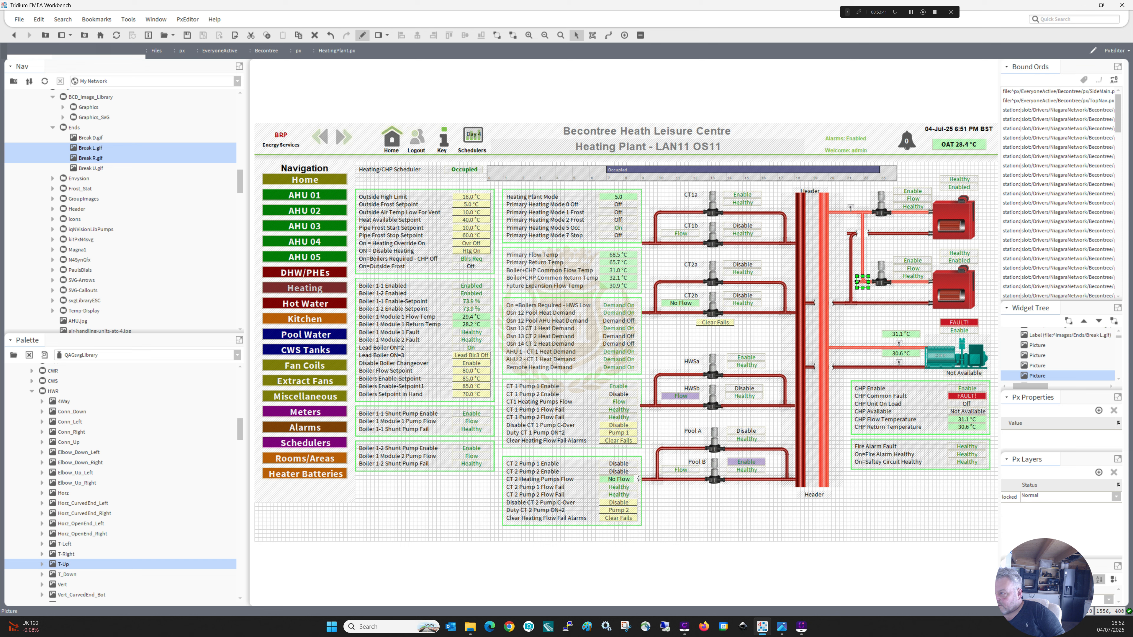
pyautogui.moveTo(857, 279); pyautogui.dragTo(857, 305)
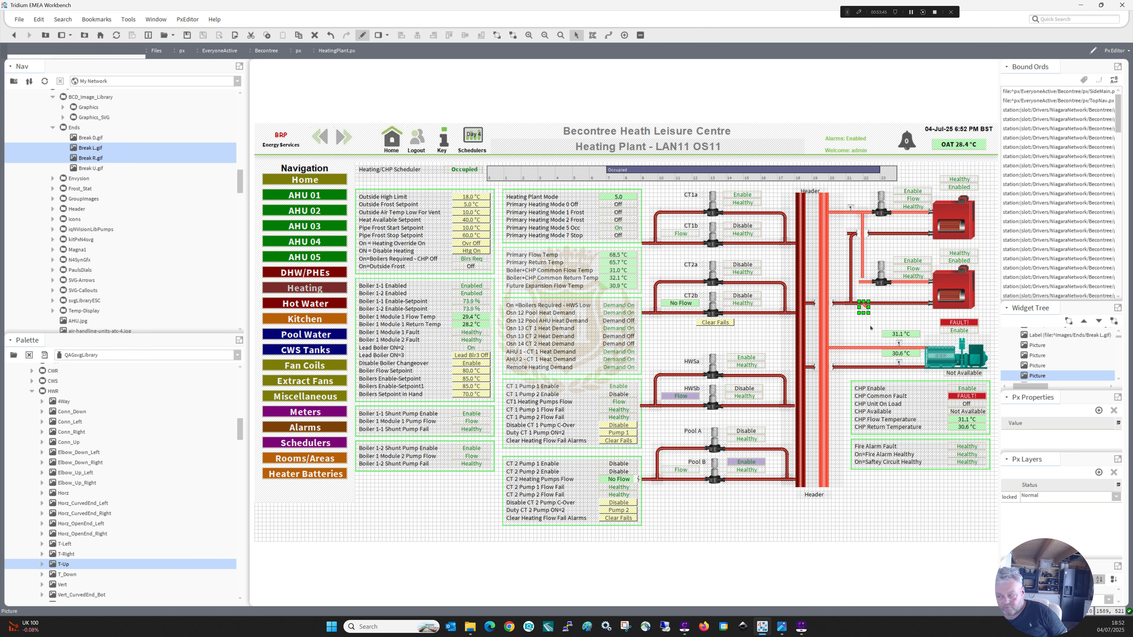
pyautogui.hotkey('ctrl', 'z')
pyautogui.hotkey('ctrl', 'z')
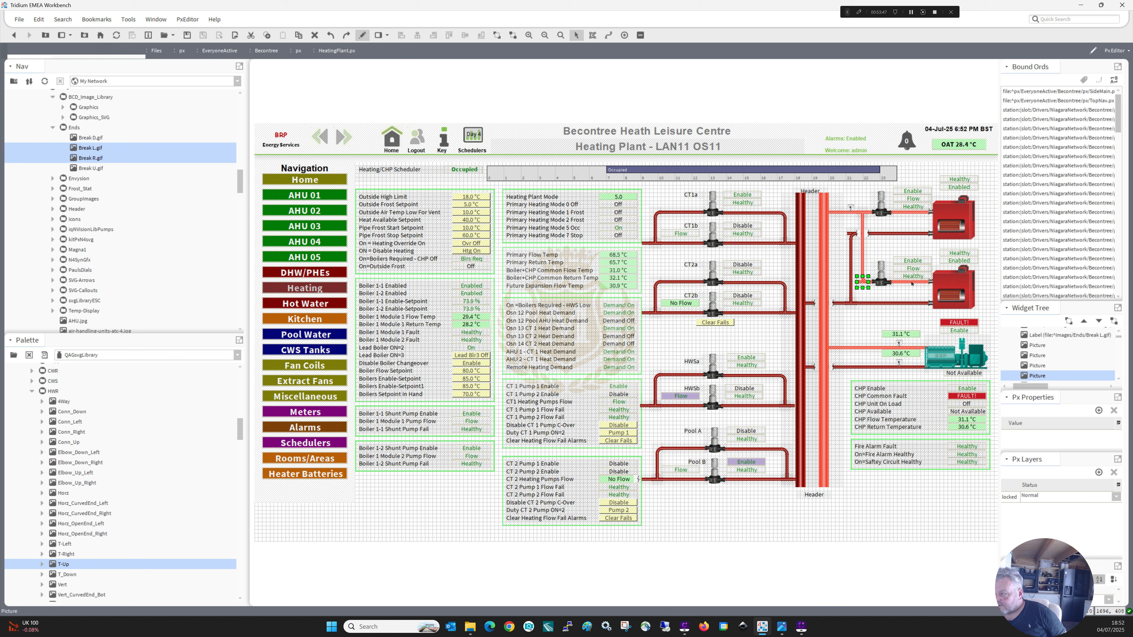
# Shorten the lower boiler's flow pipe so that its end meets the shifted elbow.
pyautogui.click(871, 288)
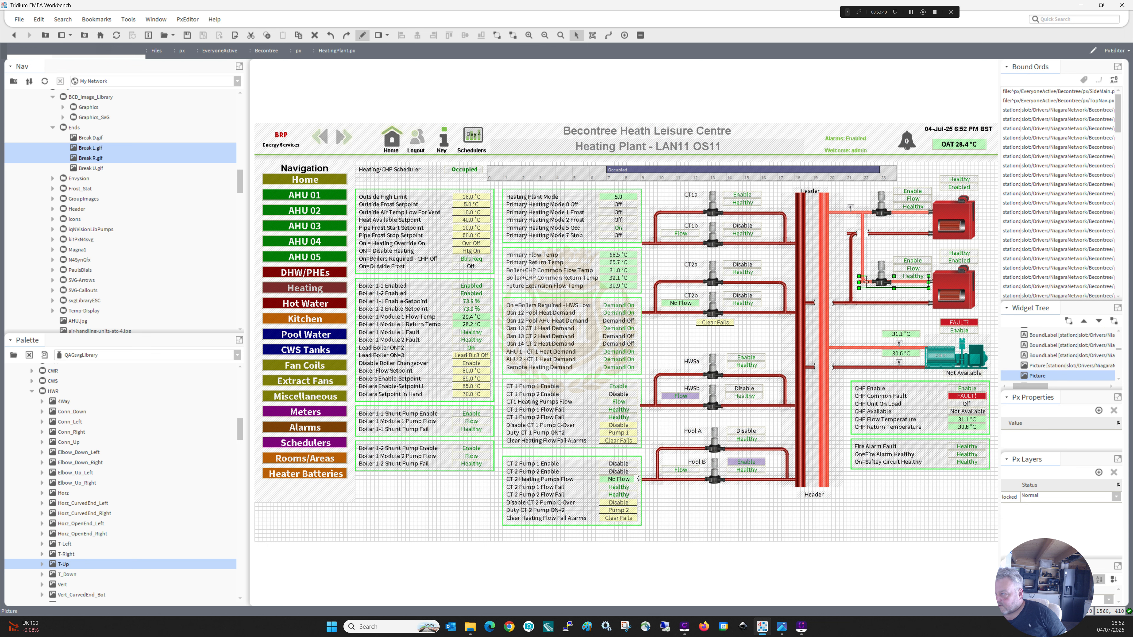
pyautogui.click(868, 322)
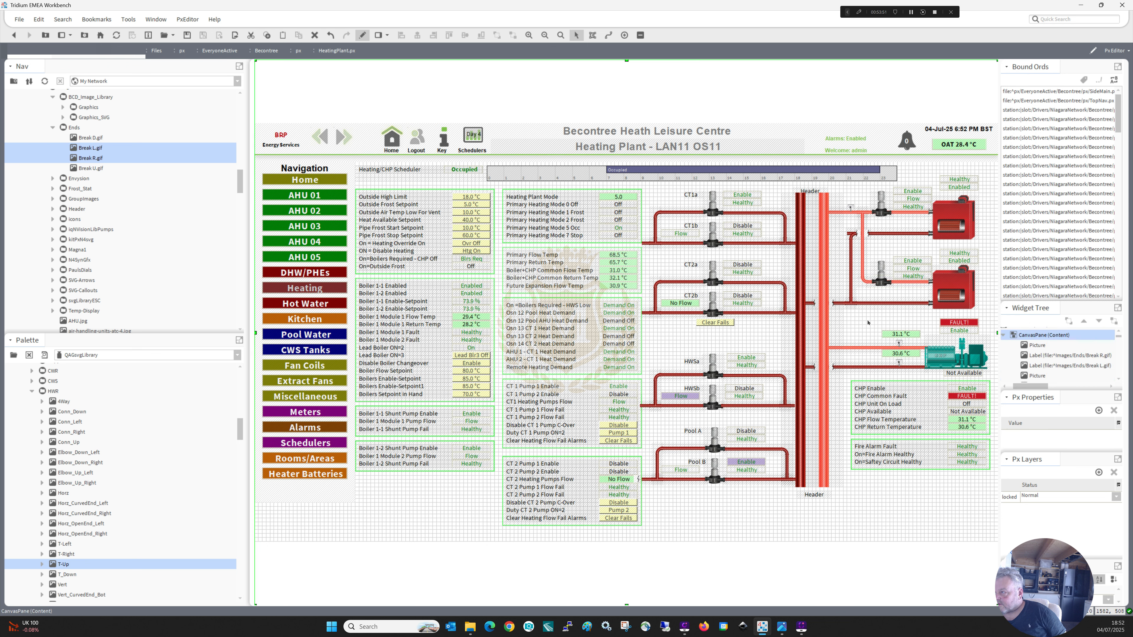
# Shorten the upper boiler's return pipe so that its end meets the shifted return elbow.
pyautogui.click(848, 236)
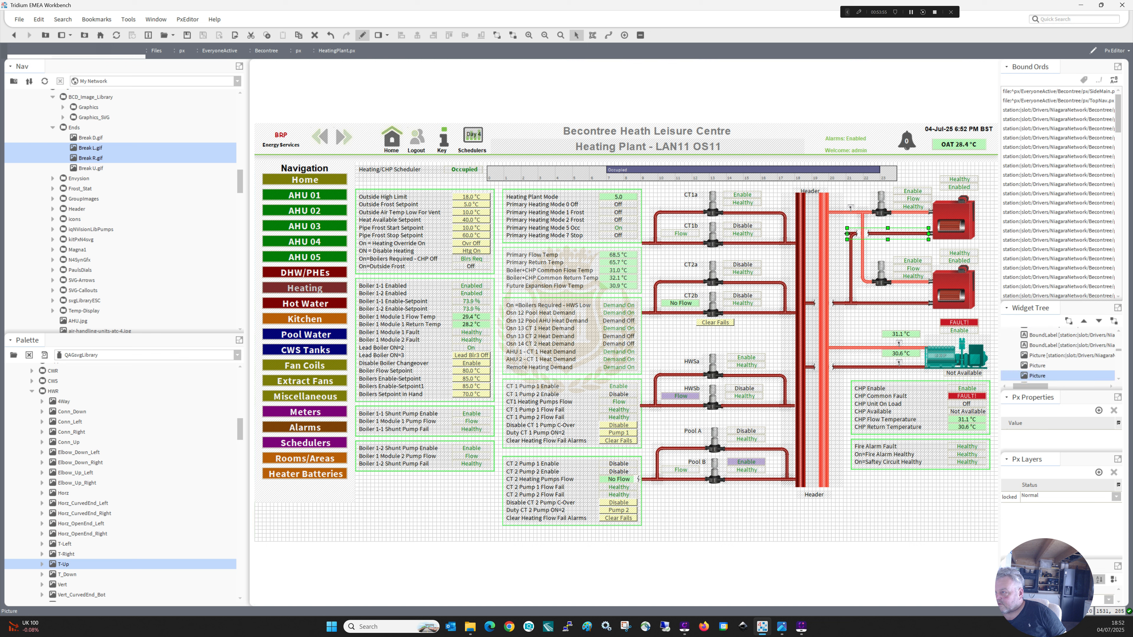
pyautogui.click(857, 236)
pyautogui.click(859, 266)
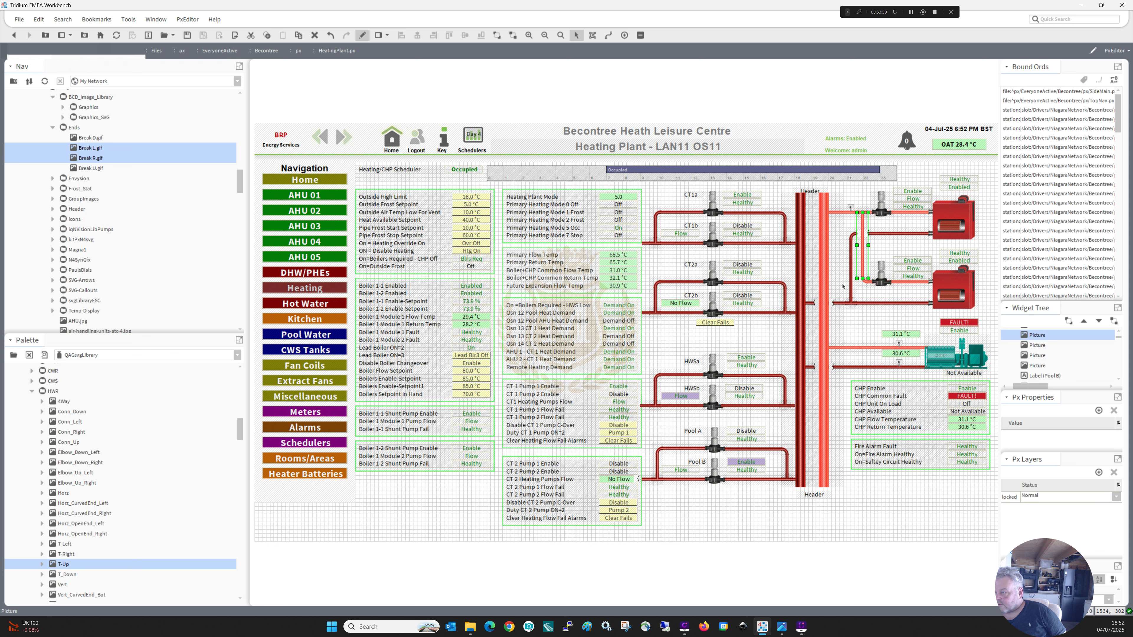
pyautogui.click(850, 319)
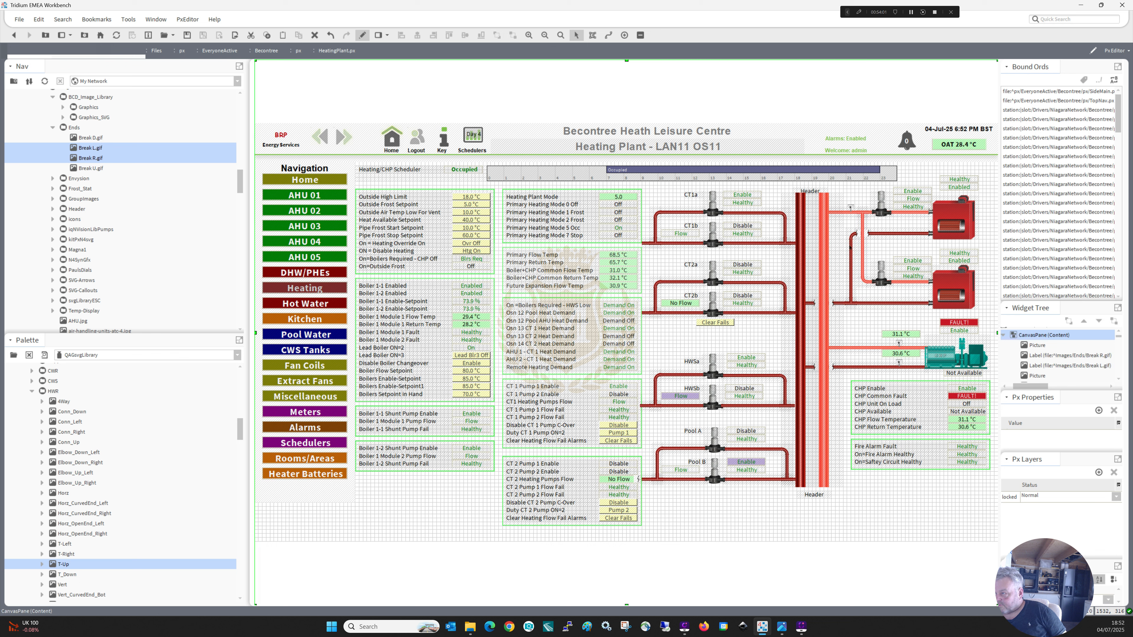
# Move the common flow sensor picture closer to the header and place a duplicate of it above the boilers' common return pipe.
pyautogui.click(834, 208)
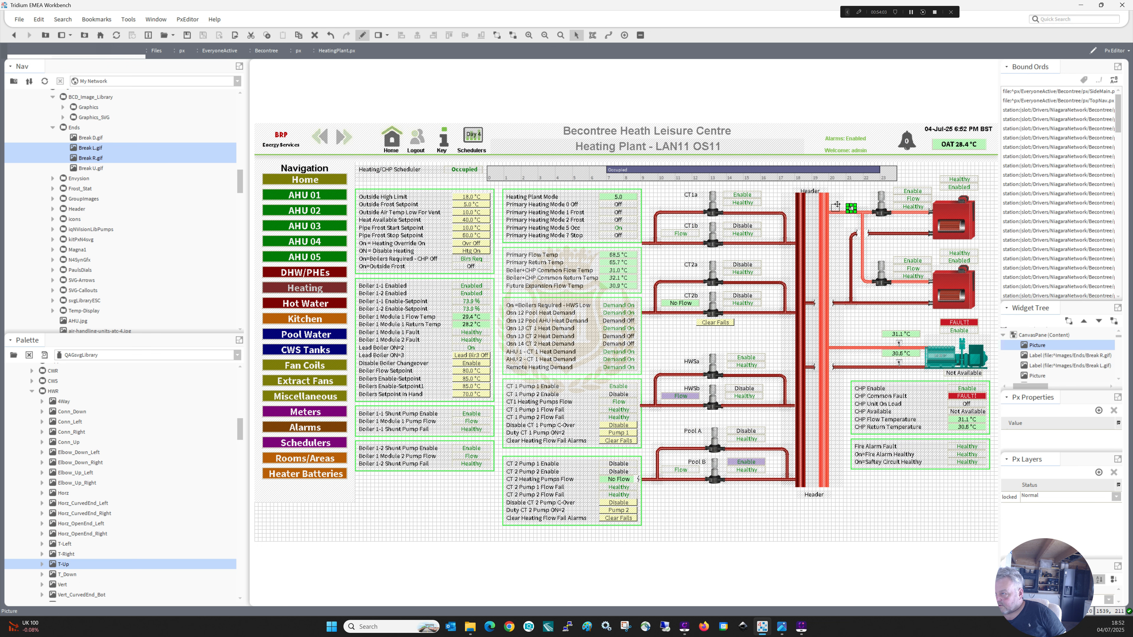
pyautogui.moveTo(836, 209); pyautogui.dragTo(841, 214)
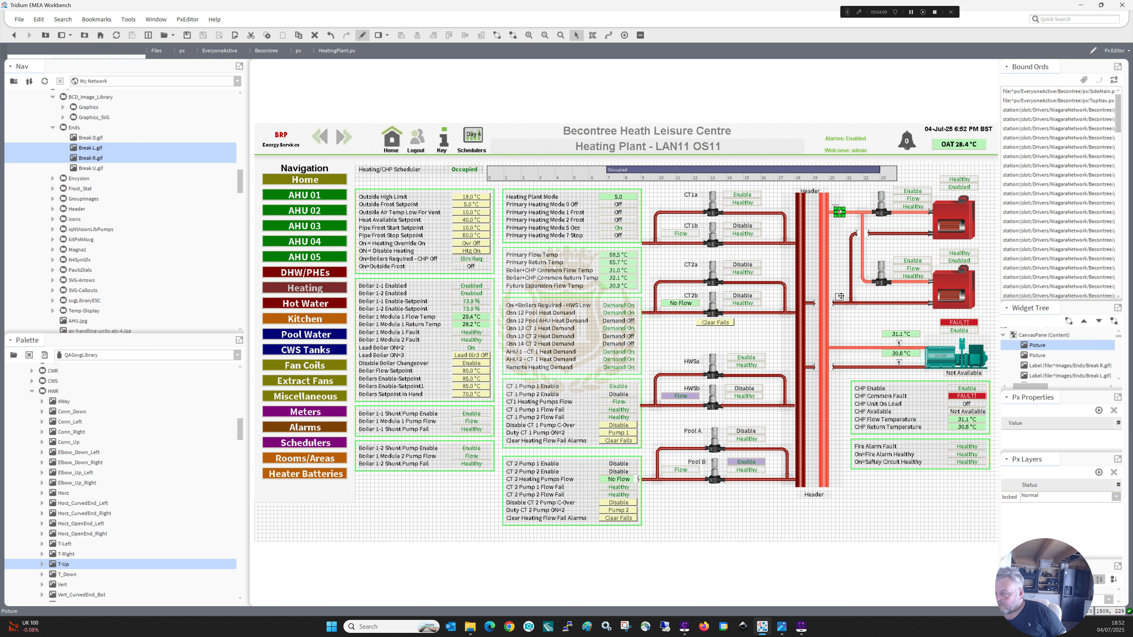
pyautogui.click(854, 312)
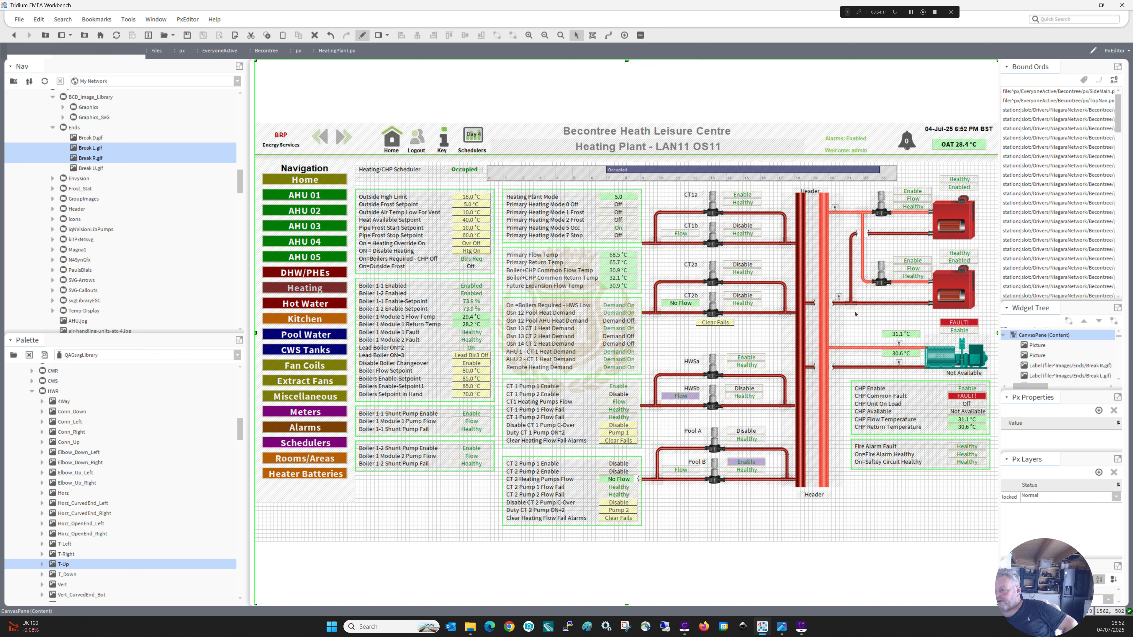
pyautogui.click(844, 313)
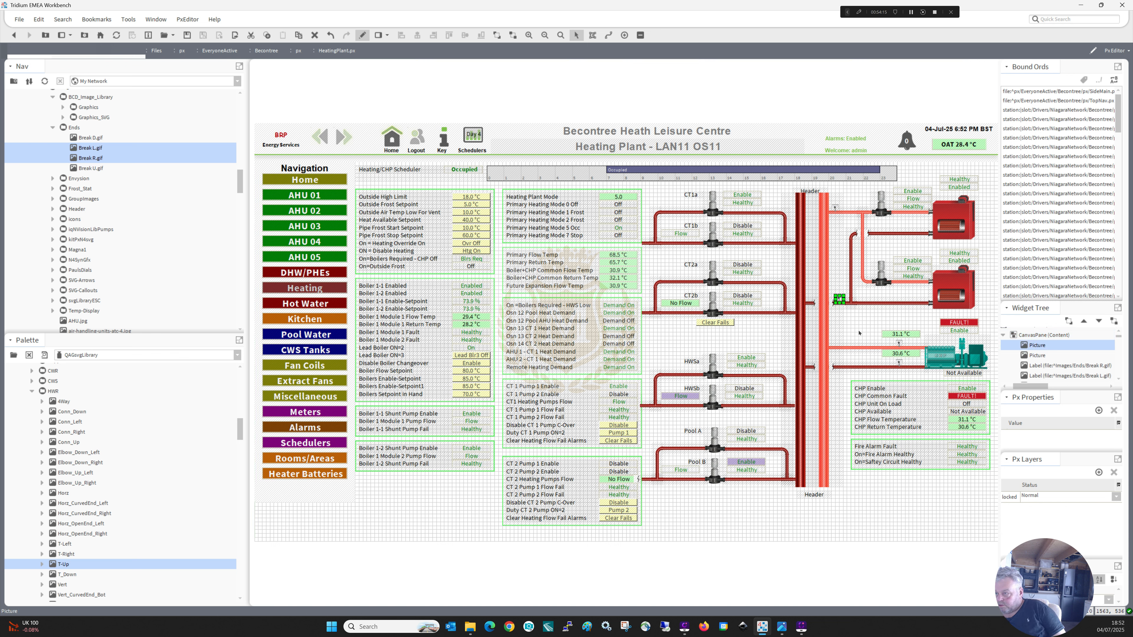
# Duplicate the Primary Flow Temp and Primary Return Temp values and place them above the common flow pipe and below the common return pipe.
pyautogui.click(624, 255)
pyautogui.keyDown('ctrl'); pyautogui.click(624, 263); pyautogui.keyUp('ctrl')
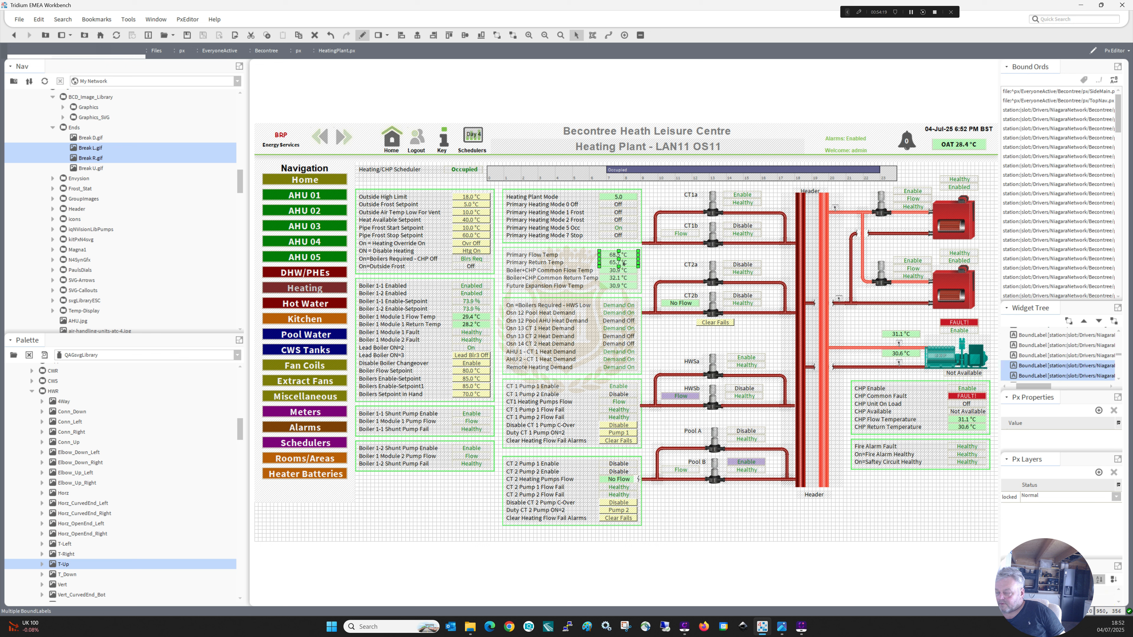
pyautogui.rightClick(624, 263)
pyautogui.click(637, 316)
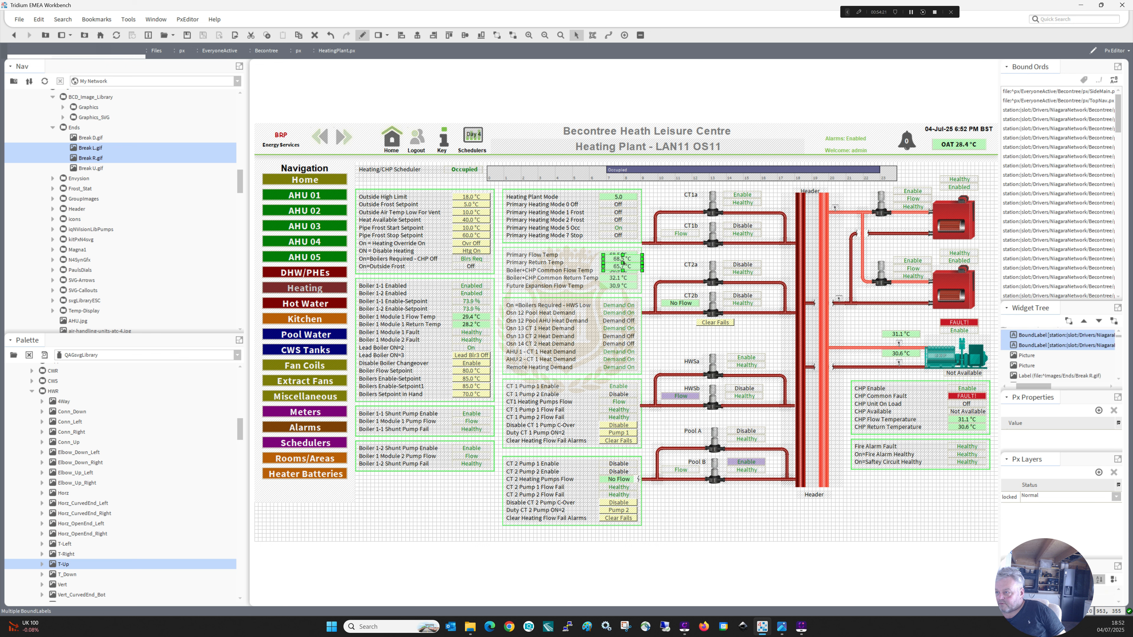
pyautogui.moveTo(623, 262); pyautogui.dragTo(741, 246)
pyautogui.moveTo(844, 207); pyautogui.dragTo(851, 290)
pyautogui.click(843, 210)
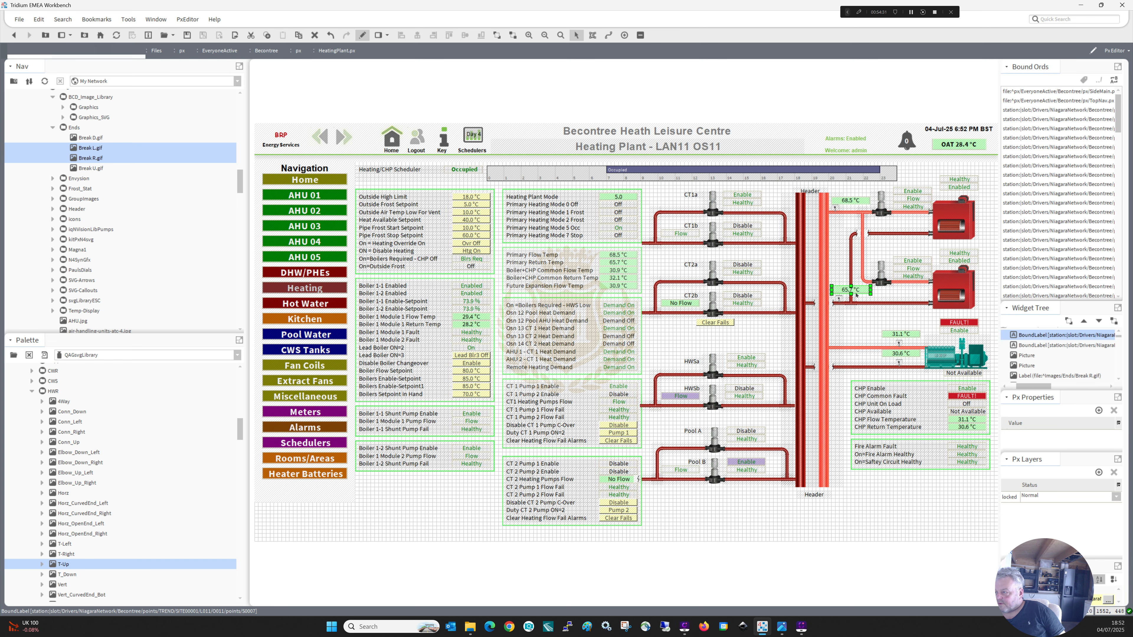
pyautogui.moveTo(853, 292); pyautogui.dragTo(858, 319)
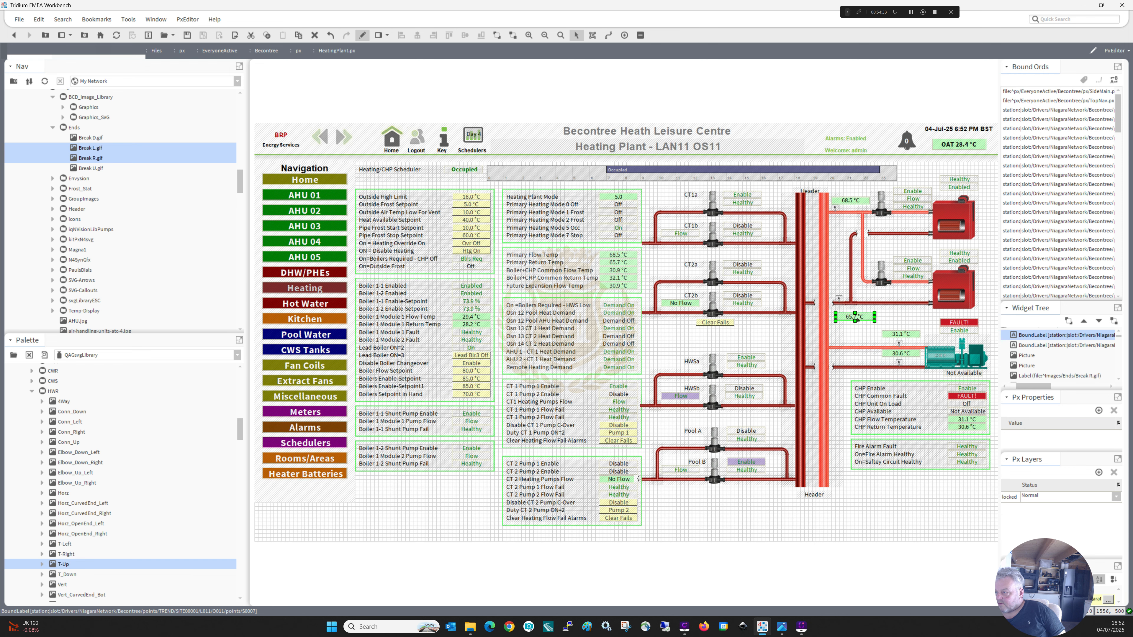
# Replace the common return pipe's sensor picture with Temp_Horz_Opp below the pipe, and delete the stray Temp_Vert_Opp picture.
pyautogui.click(840, 298)
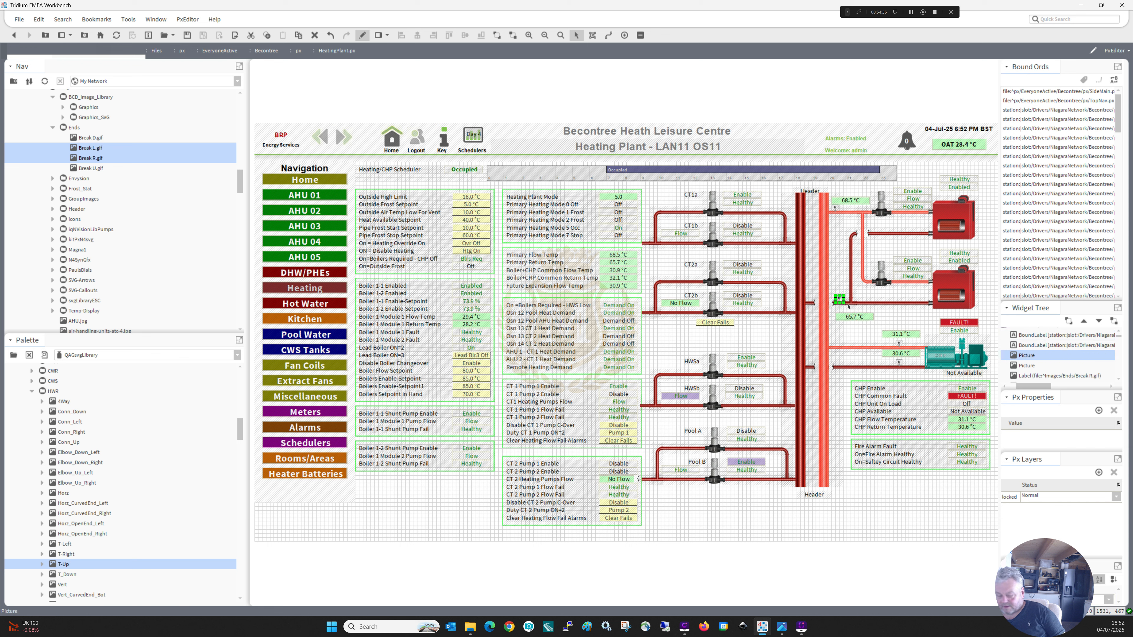
pyautogui.press('Delete')
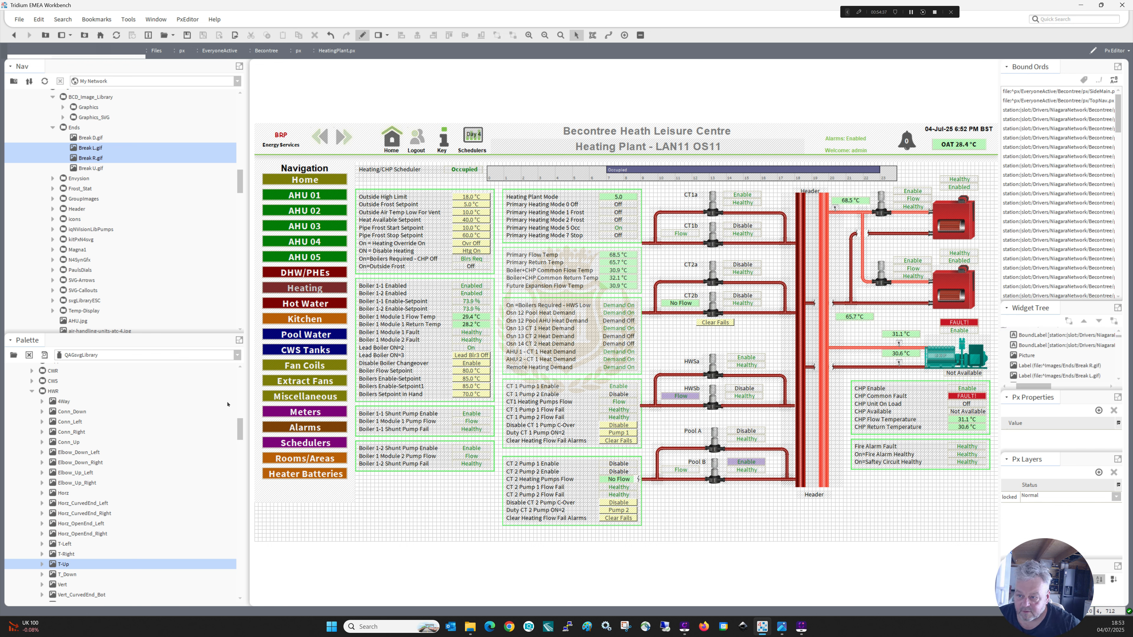
pyautogui.moveTo(240, 429); pyautogui.dragTo(245, 506)
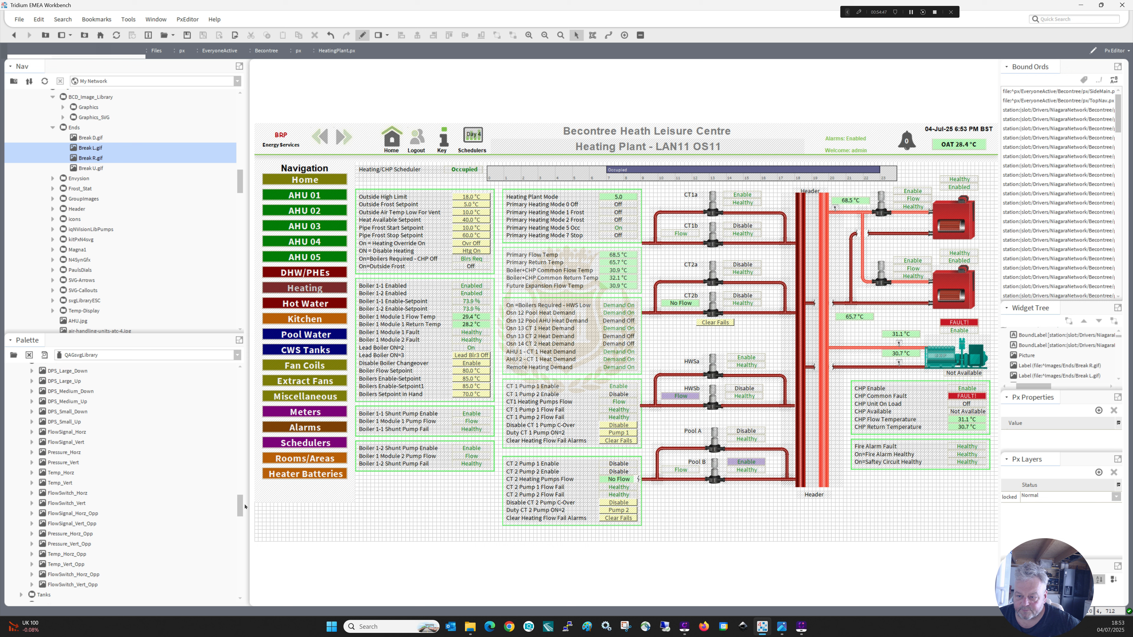
pyautogui.click(64, 473)
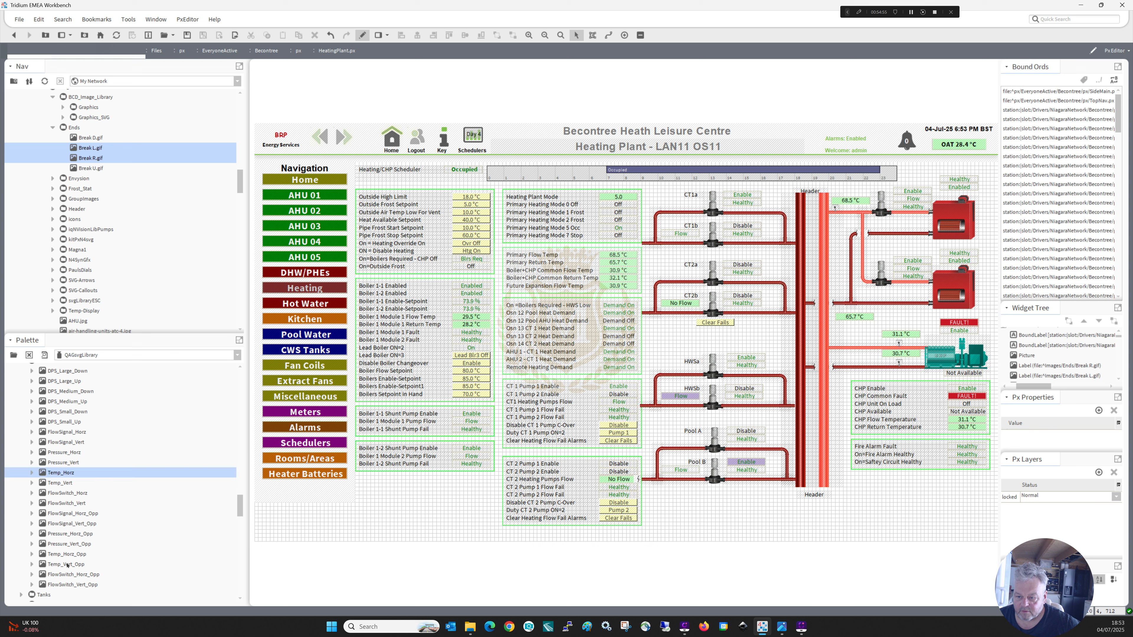
pyautogui.moveTo(67, 565); pyautogui.dragTo(741, 519)
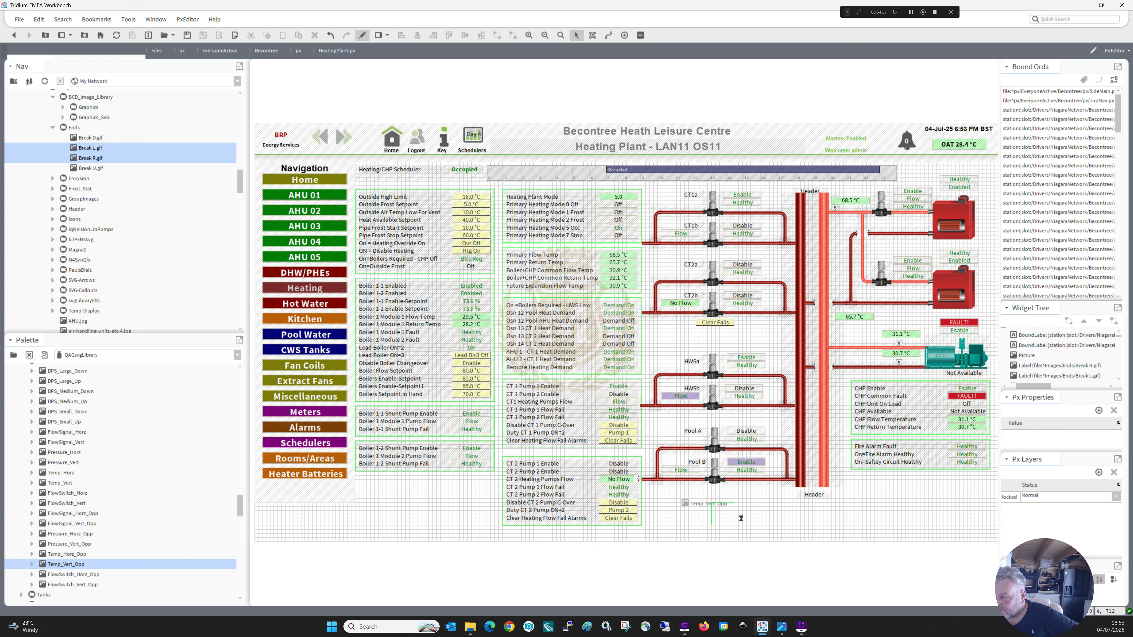
pyautogui.click(754, 524)
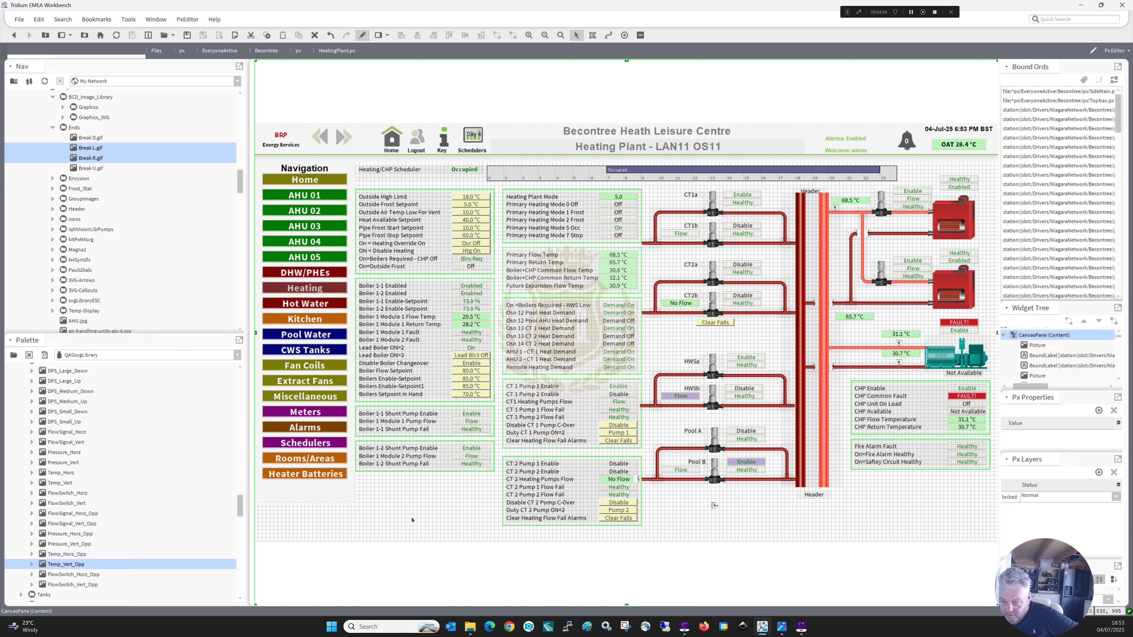
pyautogui.moveTo(63, 555); pyautogui.dragTo(736, 519)
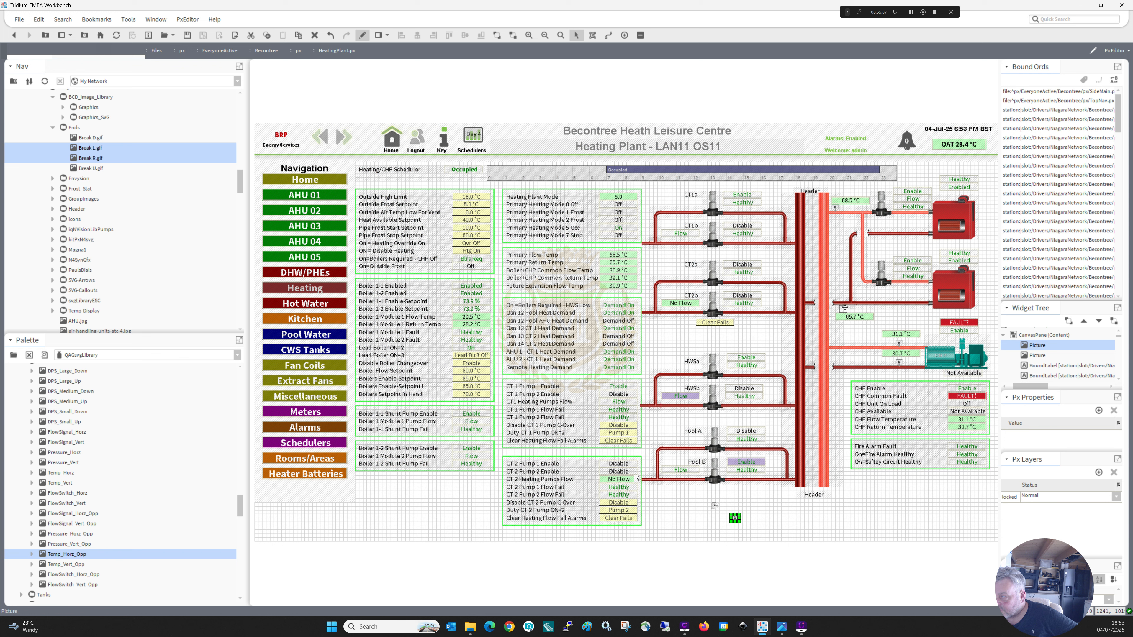
pyautogui.moveTo(845, 308); pyautogui.dragTo(842, 308)
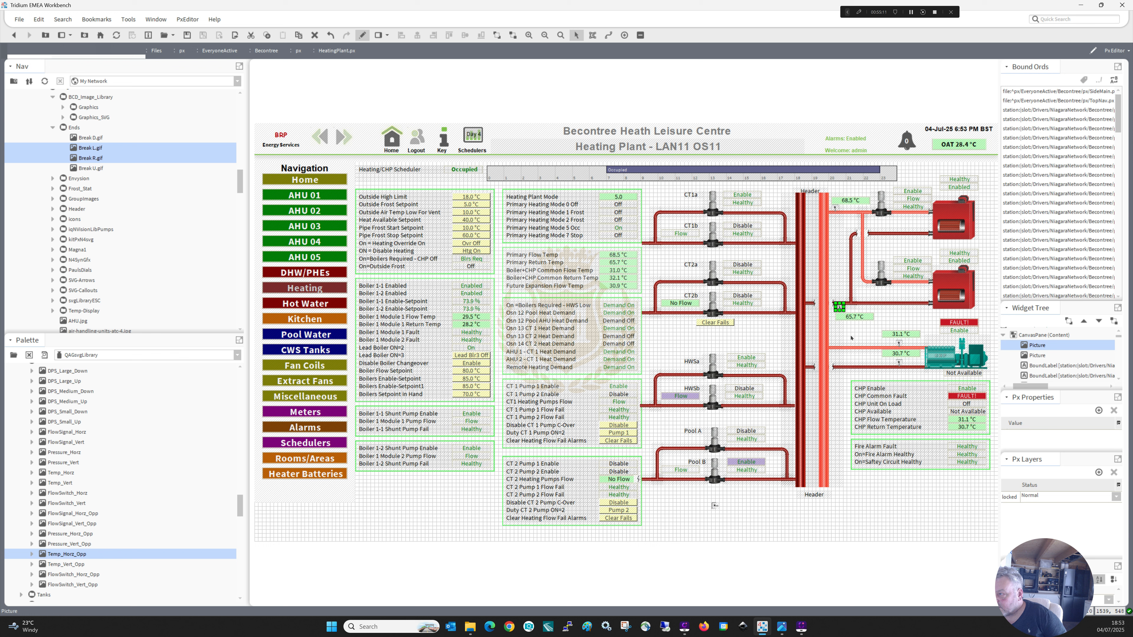
pyautogui.click(851, 337)
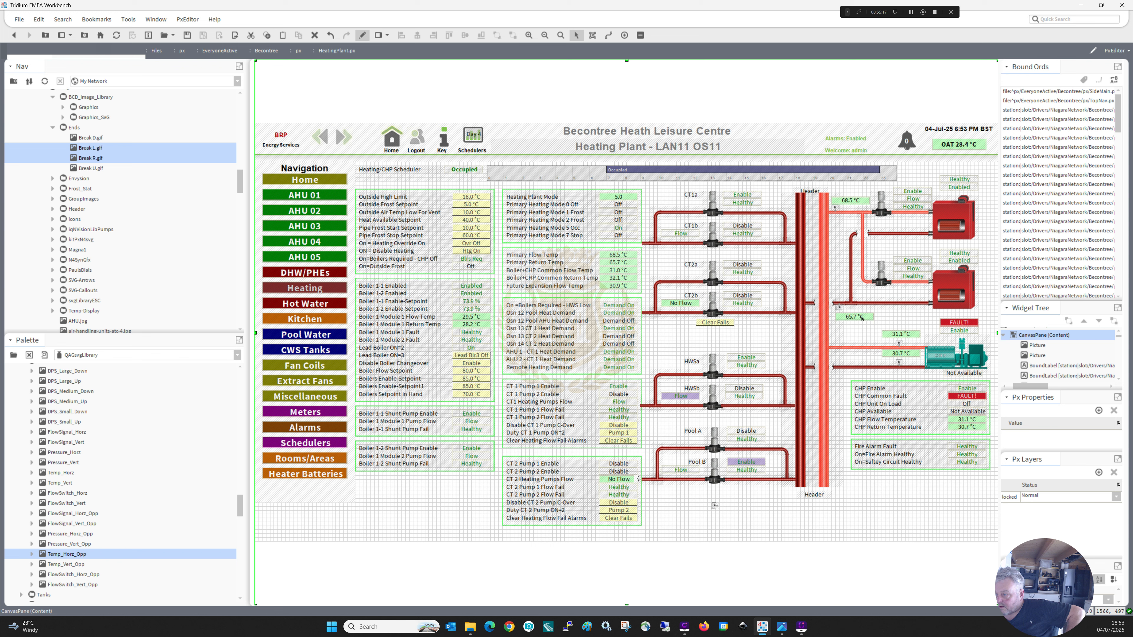
pyautogui.click(714, 505)
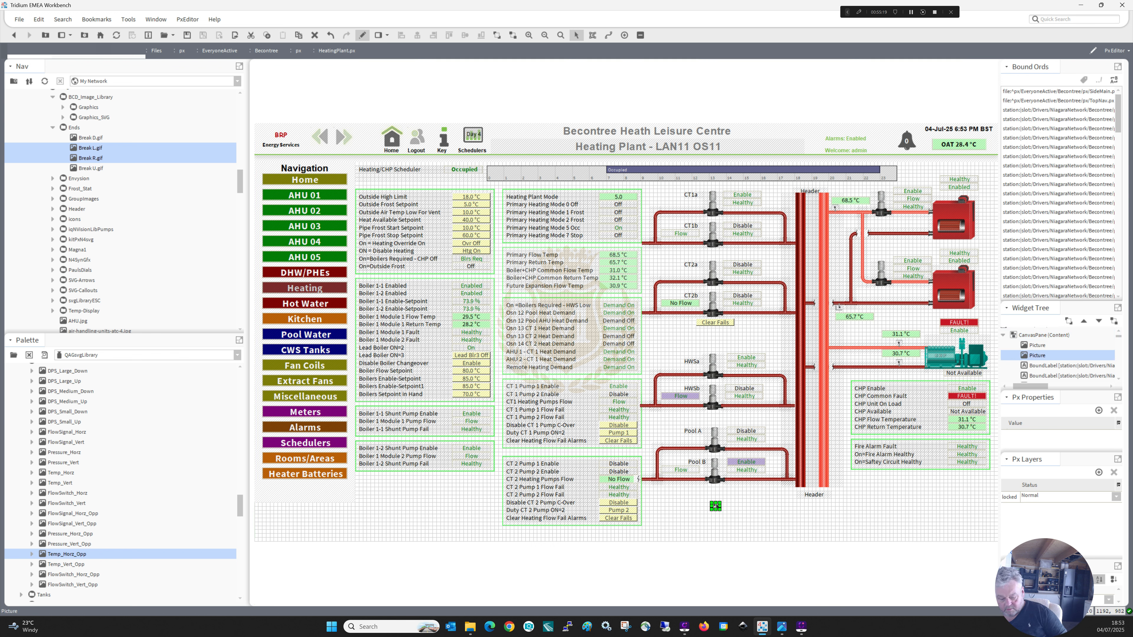
# Delete the break label at the Pool B pipe's end and slightly shorten the open ends of the Pool B, HWSb, CT2b and CT1b pipes.
pyautogui.click(638, 479)
pyautogui.click(653, 503)
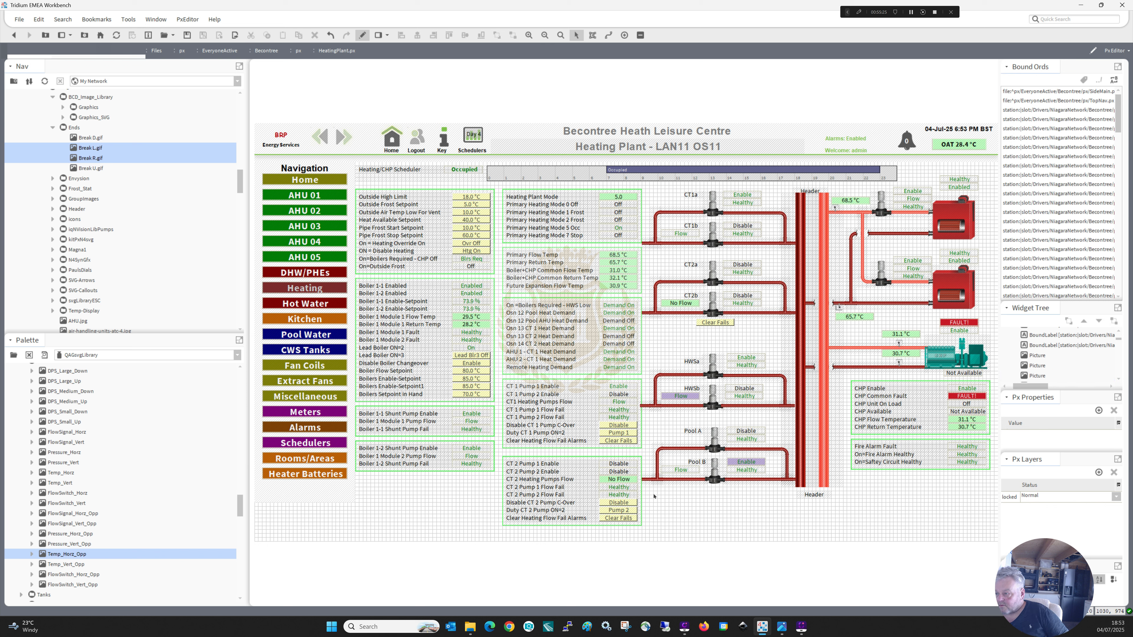
pyautogui.click(646, 481)
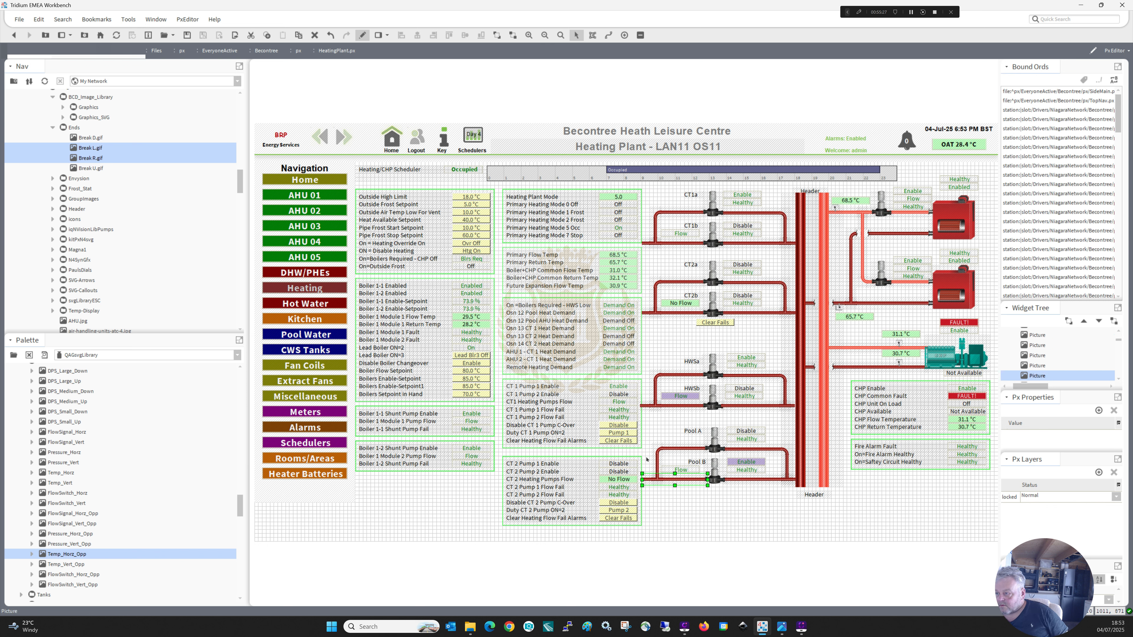
pyautogui.keyDown('shift'); pyautogui.click(648, 407); pyautogui.keyUp('shift')
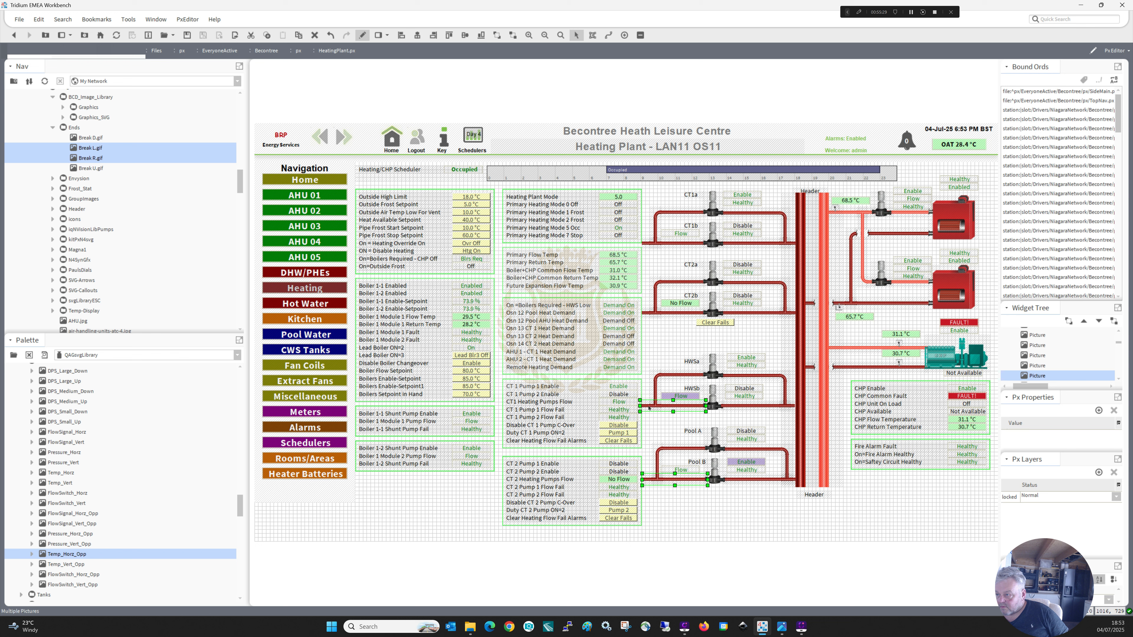
pyautogui.keyDown('shift'); pyautogui.click(647, 314); pyautogui.keyUp('shift')
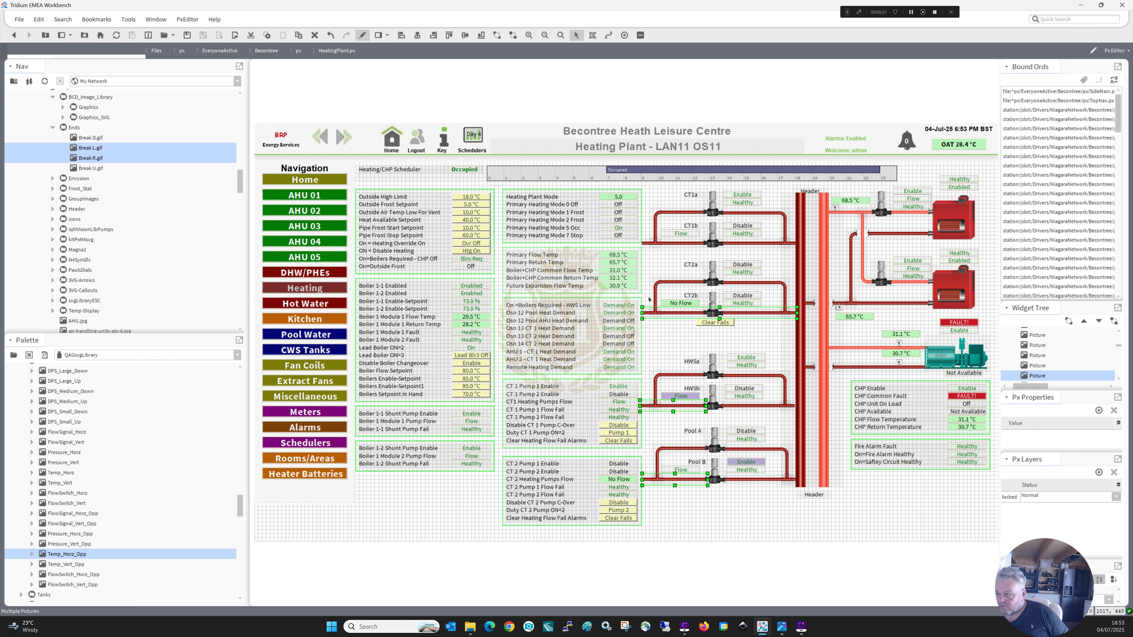
pyautogui.keyDown('shift'); pyautogui.click(647, 243); pyautogui.keyUp('shift')
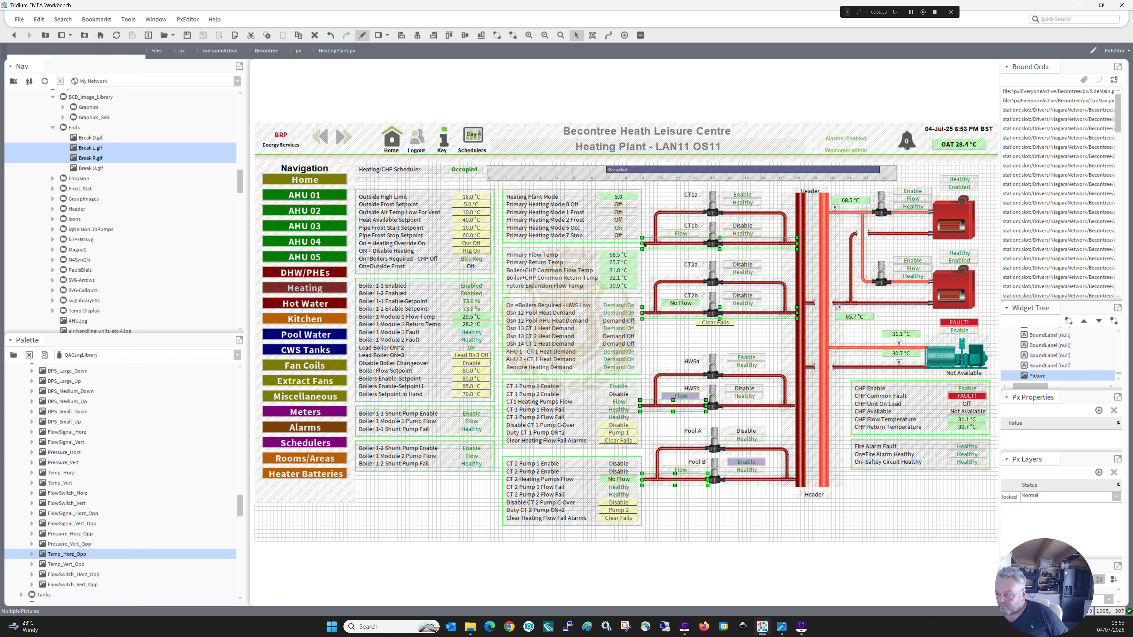
pyautogui.moveTo(643, 243); pyautogui.dragTo(647, 243)
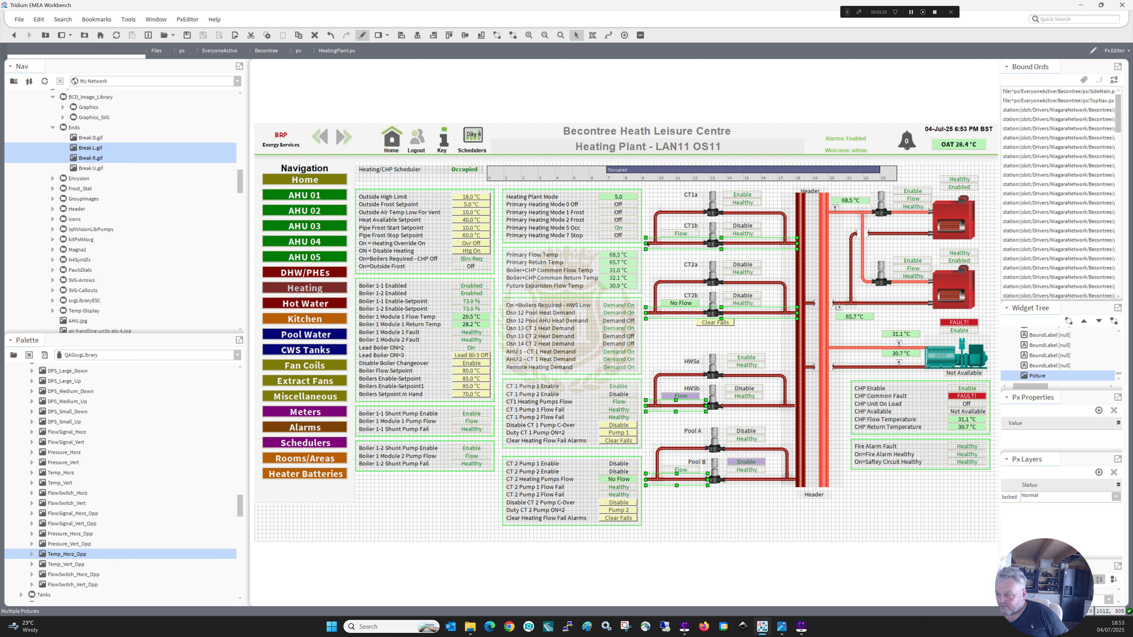
pyautogui.click(693, 501)
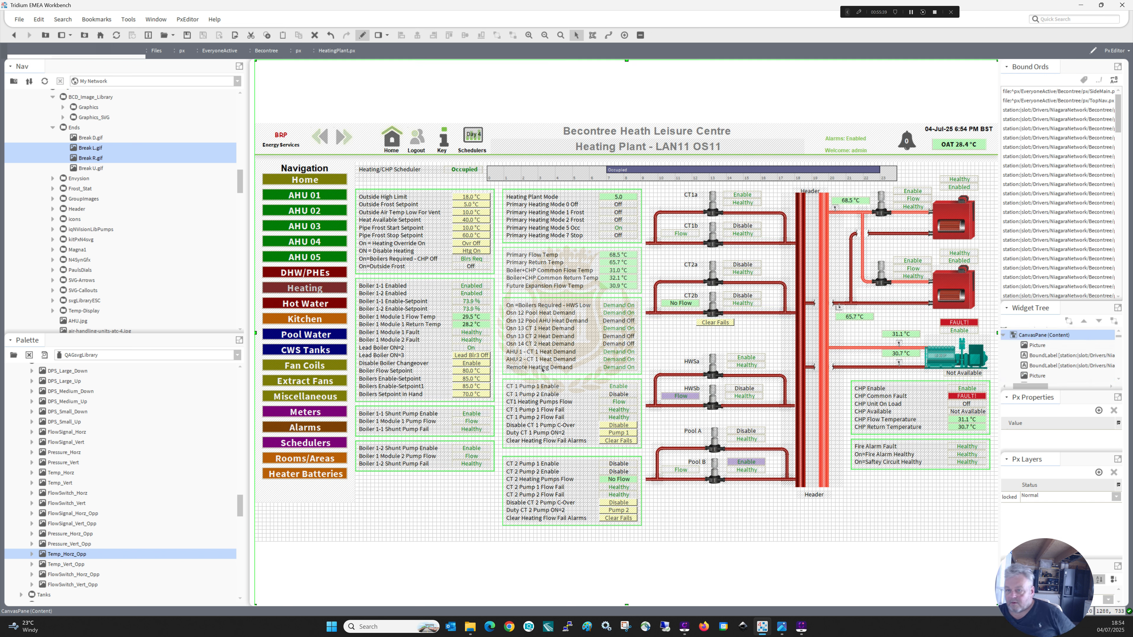
# Add Break L.gif and Break R.gif labels to the canvas and place the Break R label on the Pool B pipe's open end.
pyautogui.keyDown('ctrl'); pyautogui.click(80, 158); pyautogui.keyUp('ctrl')
pyautogui.keyDown('ctrl'); pyautogui.click(80, 158); pyautogui.keyUp('ctrl')
pyautogui.moveTo(80, 158); pyautogui.dragTo(429, 497)
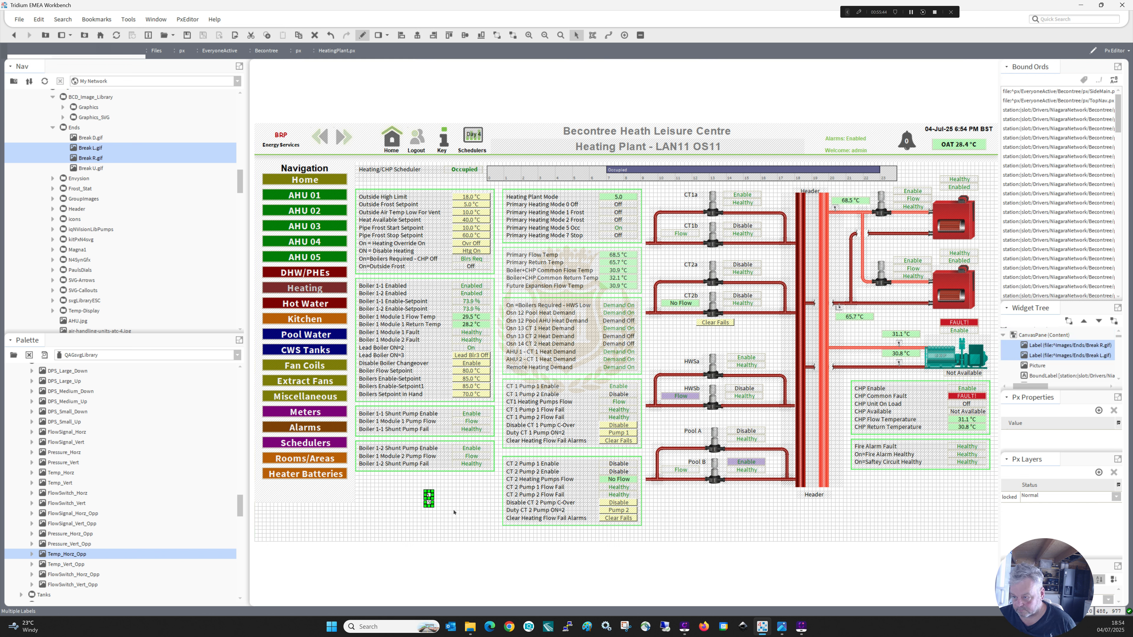
pyautogui.click(428, 503)
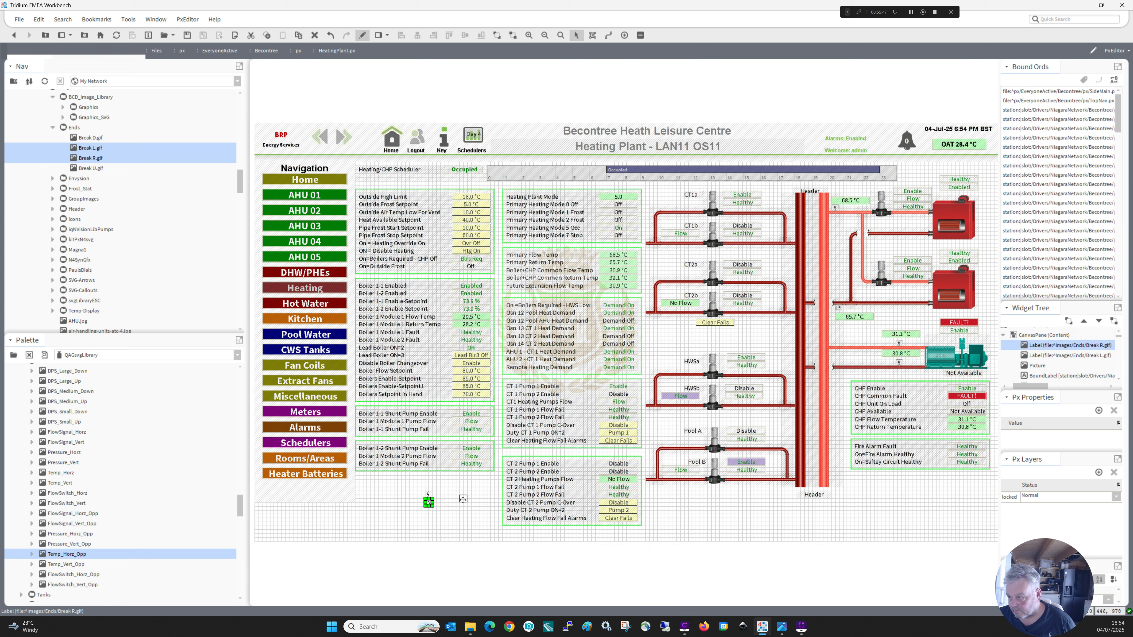
pyautogui.click(651, 488)
pyautogui.click(647, 481)
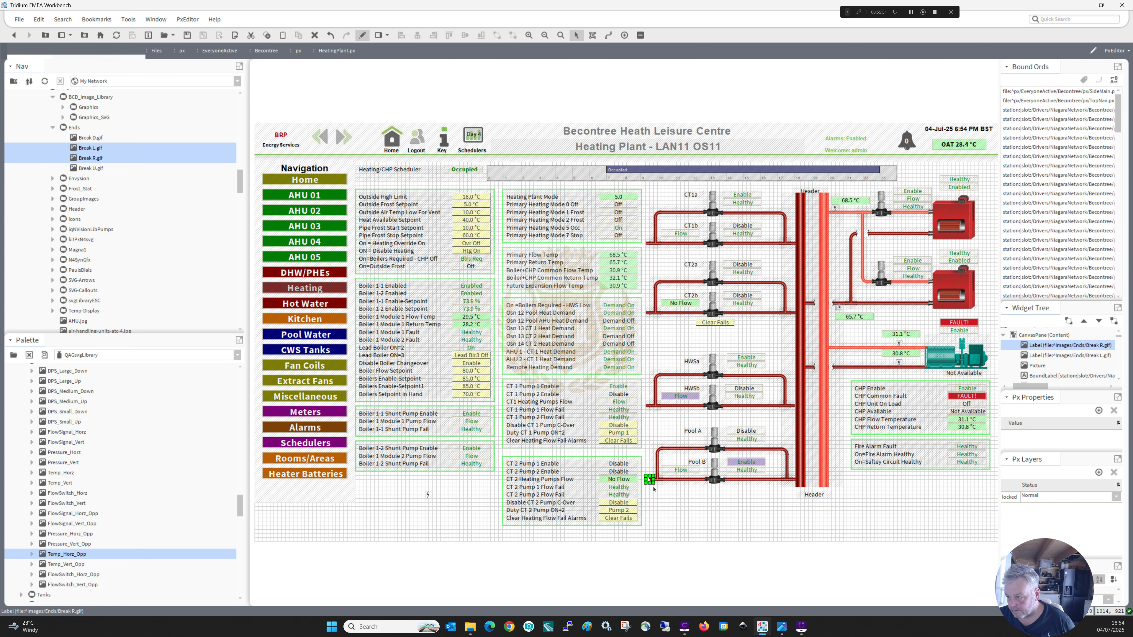
# Duplicate the Break R label onto the open ends of the HWSb and CT2b pipes.
pyautogui.rightClick(648, 481)
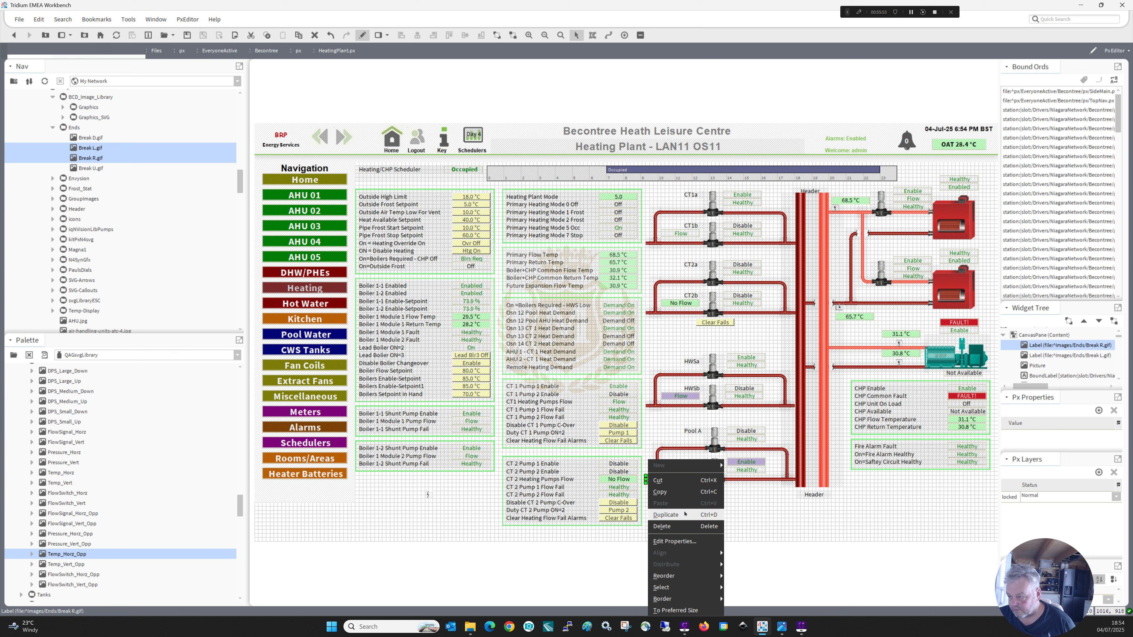
pyautogui.click(685, 514)
pyautogui.moveTo(652, 456); pyautogui.dragTo(649, 405)
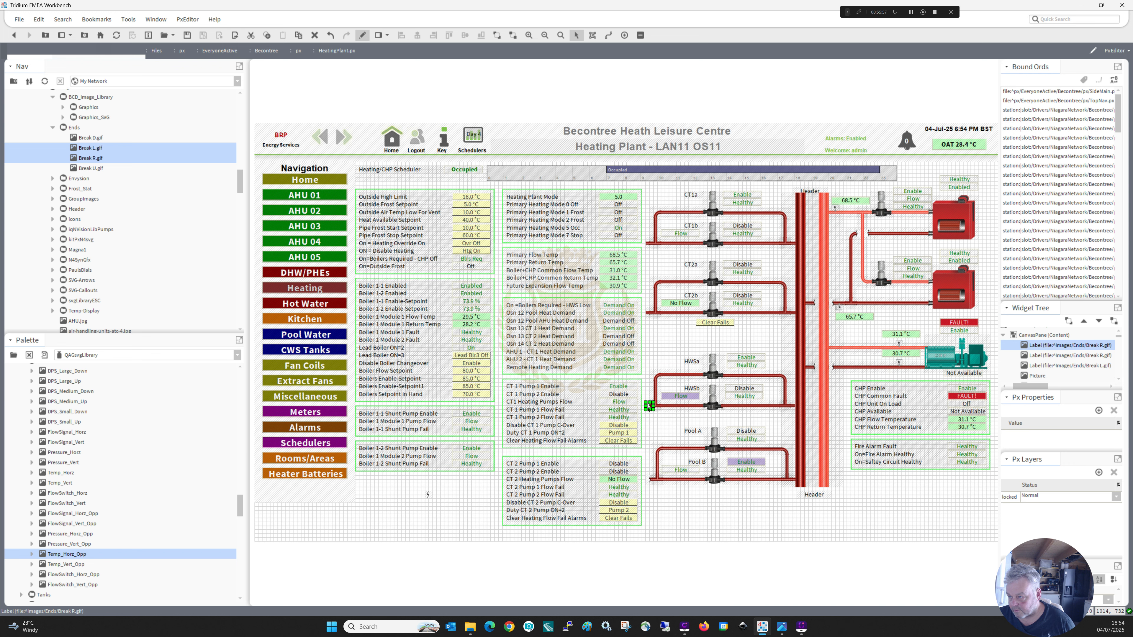
pyautogui.rightClick(648, 407)
pyautogui.click(685, 439)
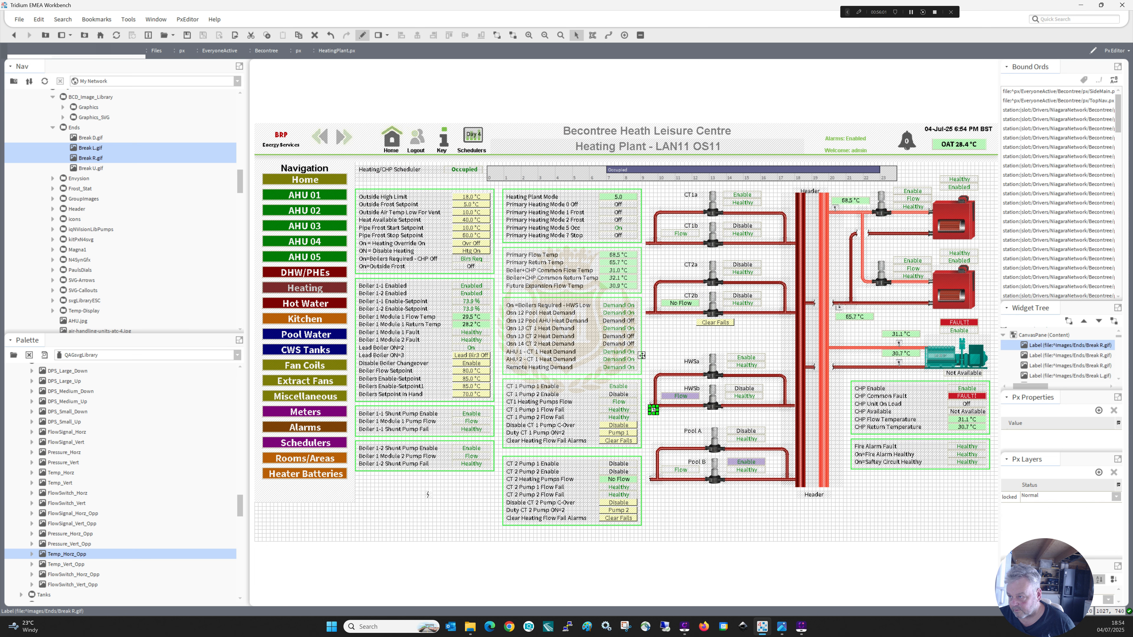
pyautogui.moveTo(649, 312); pyautogui.dragTo(649, 312)
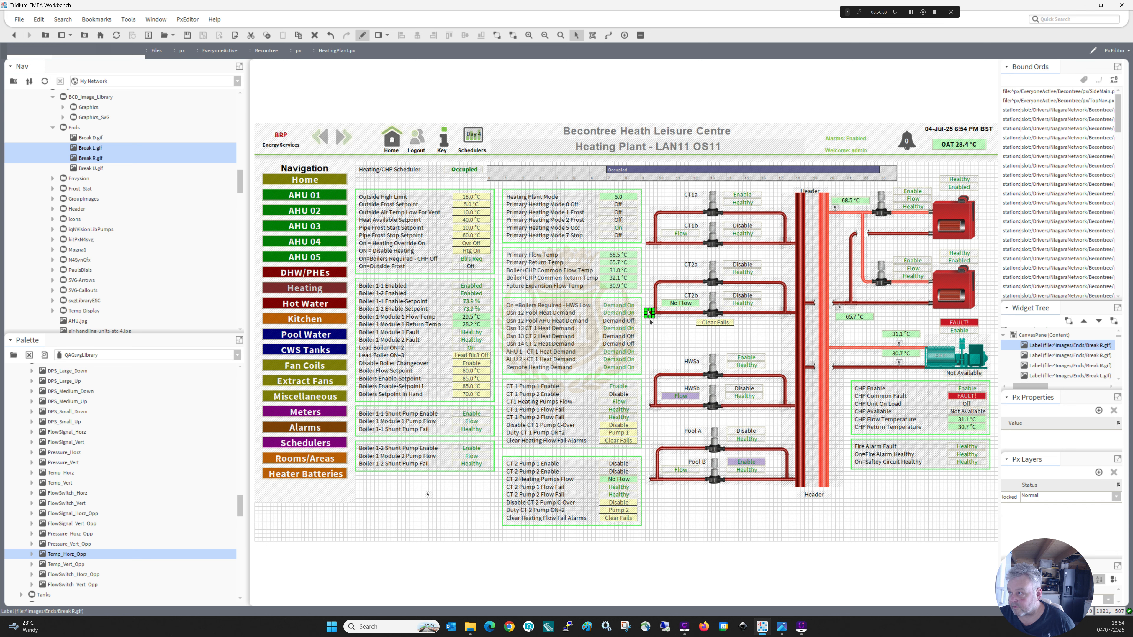
# Duplicate the Break R label and place the copy on the open end of the CT1b pipe.
pyautogui.rightClick(648, 313)
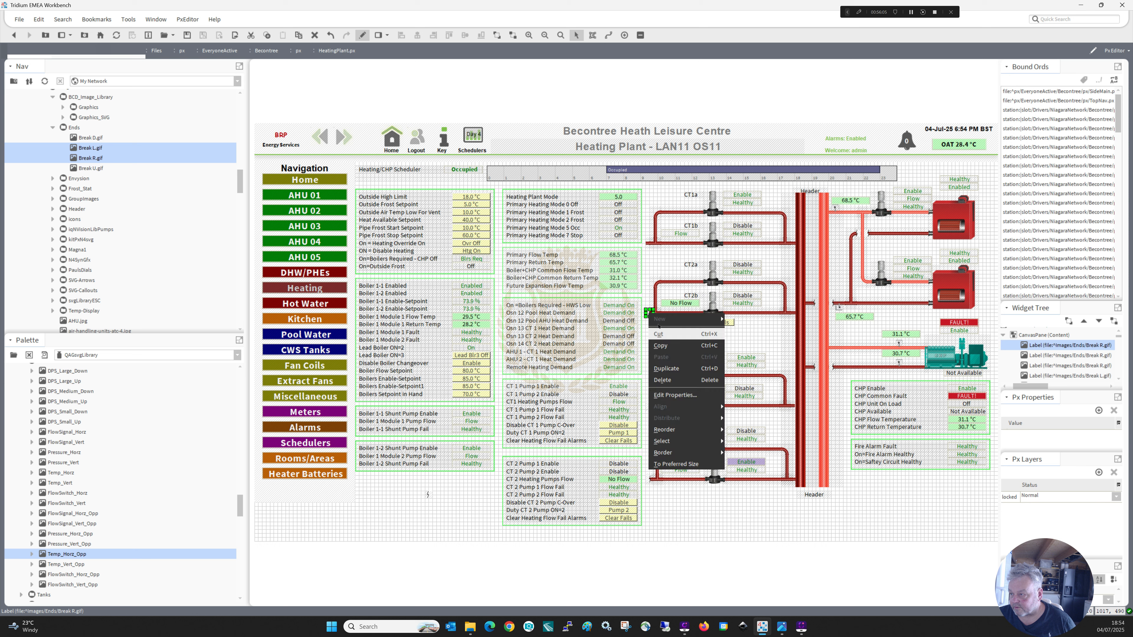
pyautogui.click(664, 369)
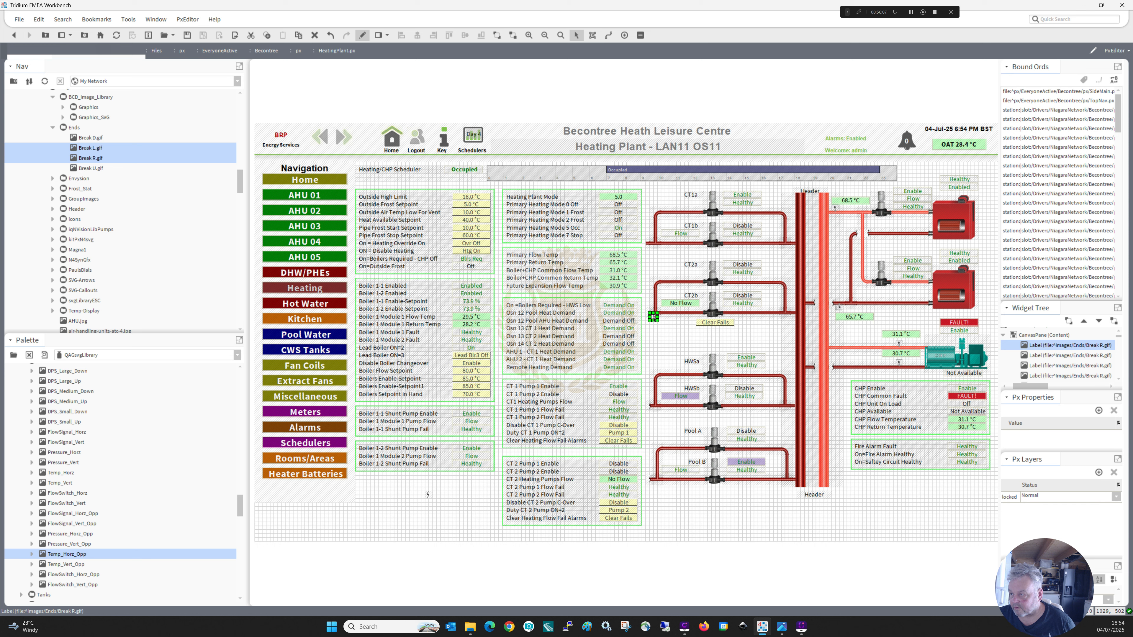
pyautogui.moveTo(639, 273); pyautogui.dragTo(646, 245)
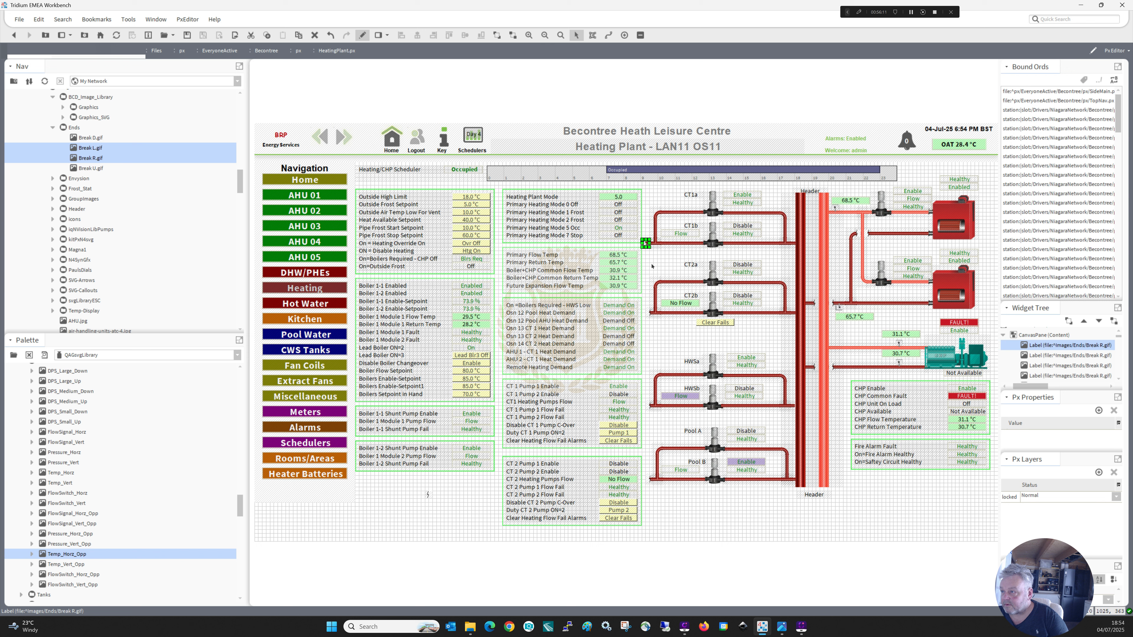
pyautogui.press('Right')
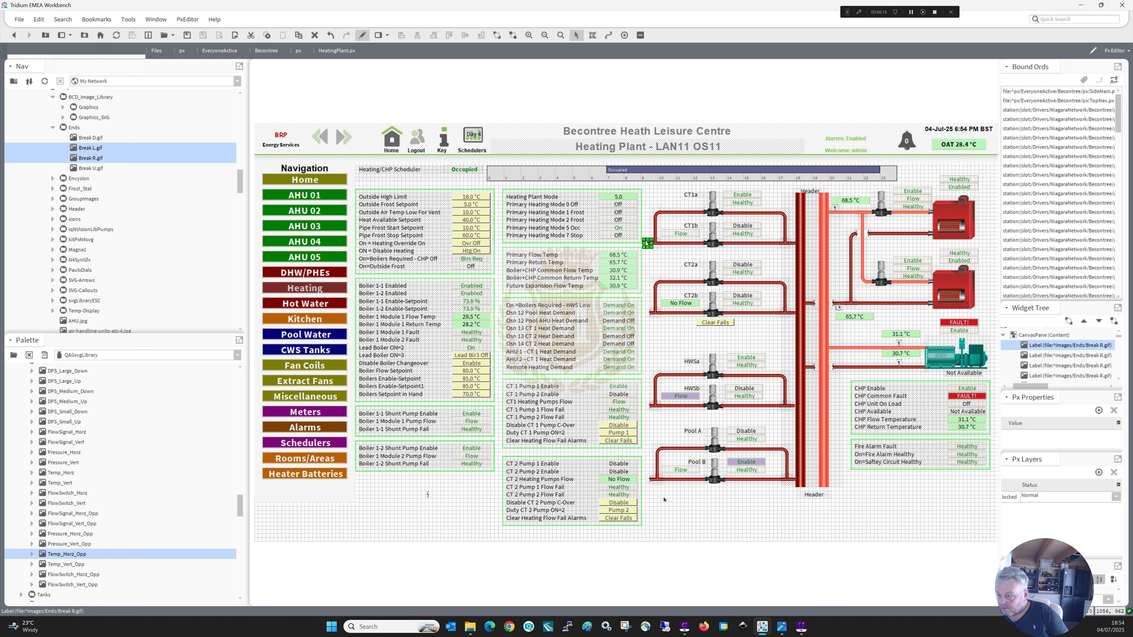
# Delete the stray break label from the empty canvas area below the boiler status panels.
pyautogui.click(445, 493)
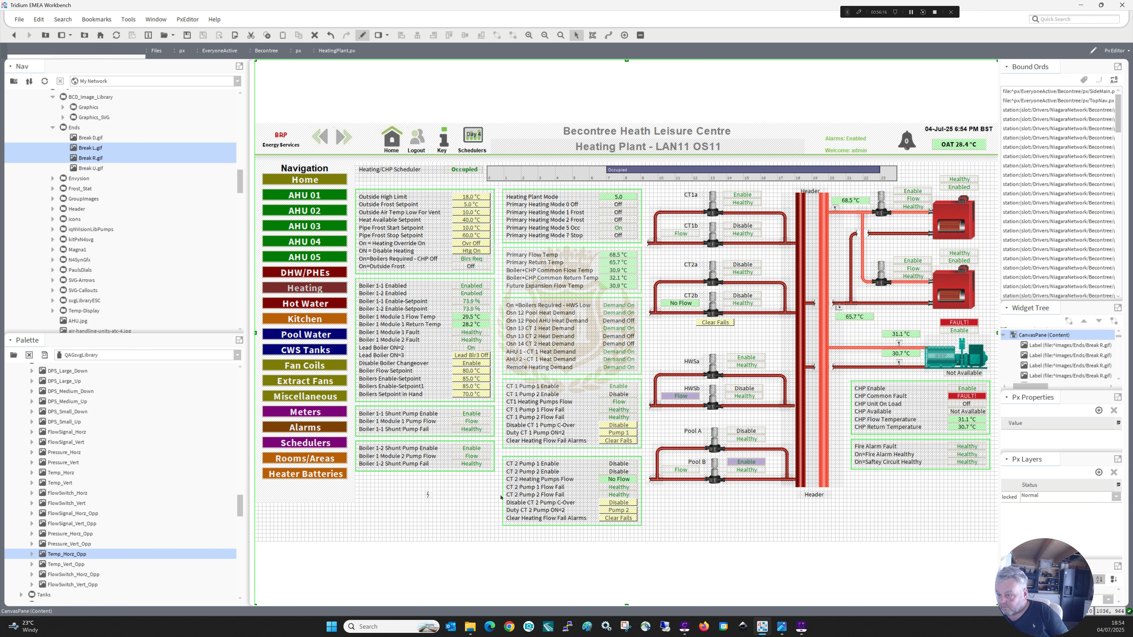
pyautogui.click(428, 496)
pyautogui.press('Delete')
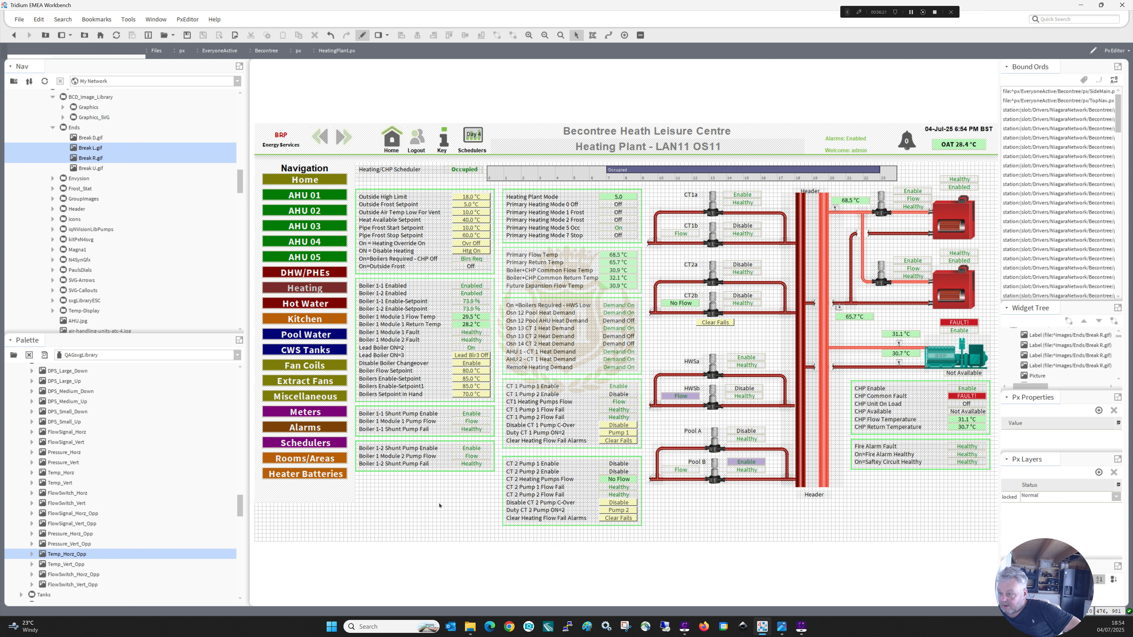
# Nudge the CT 2 pump panel slightly up and set the canvas view height to 1580.
pyautogui.moveTo(652, 535); pyautogui.dragTo(533, 459)
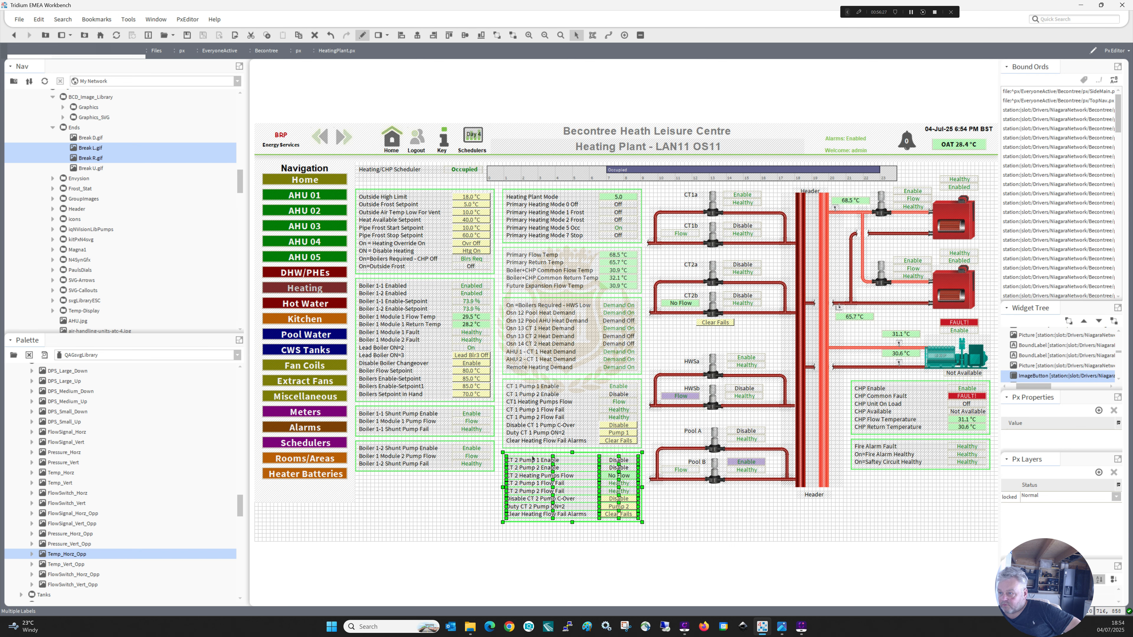
pyautogui.rightClick(673, 510)
pyautogui.click(698, 541)
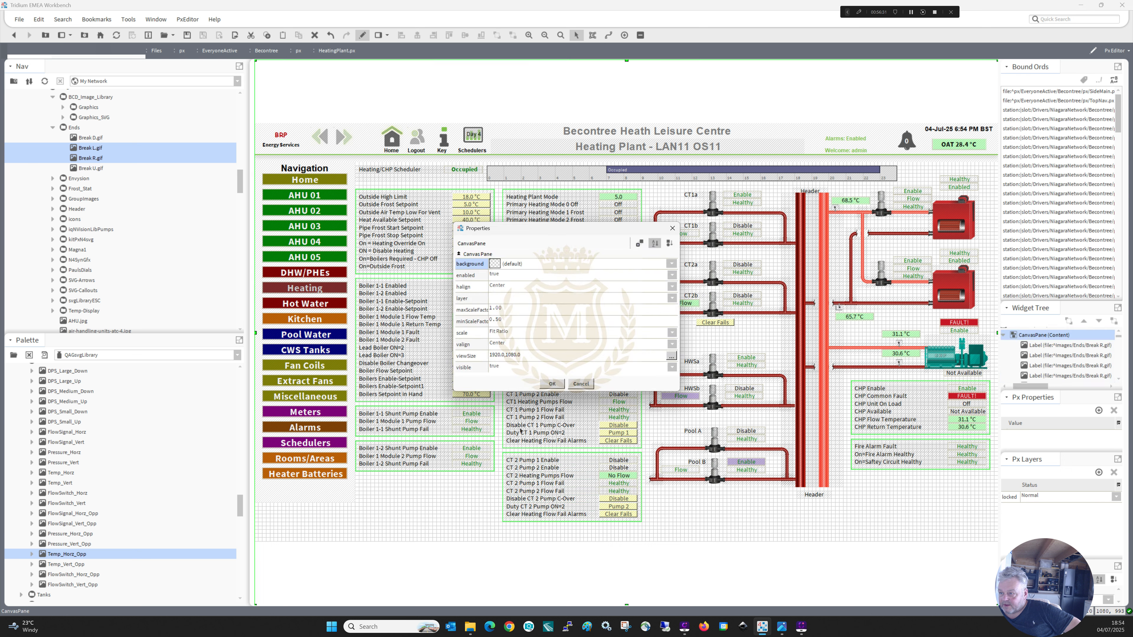
pyautogui.click(507, 356)
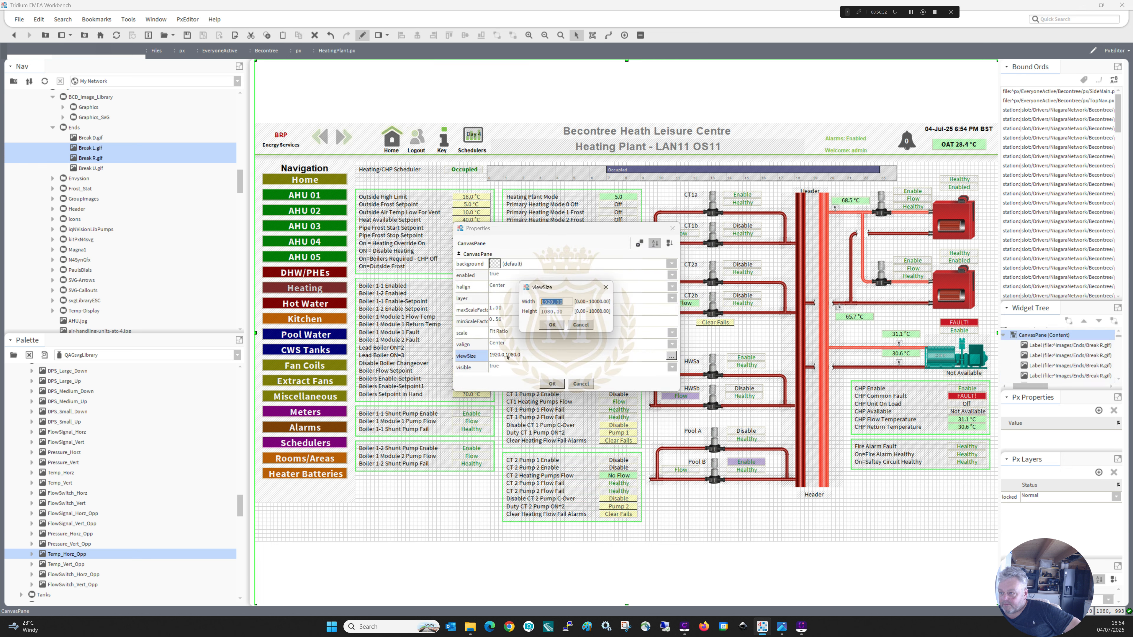
pyautogui.click(547, 312)
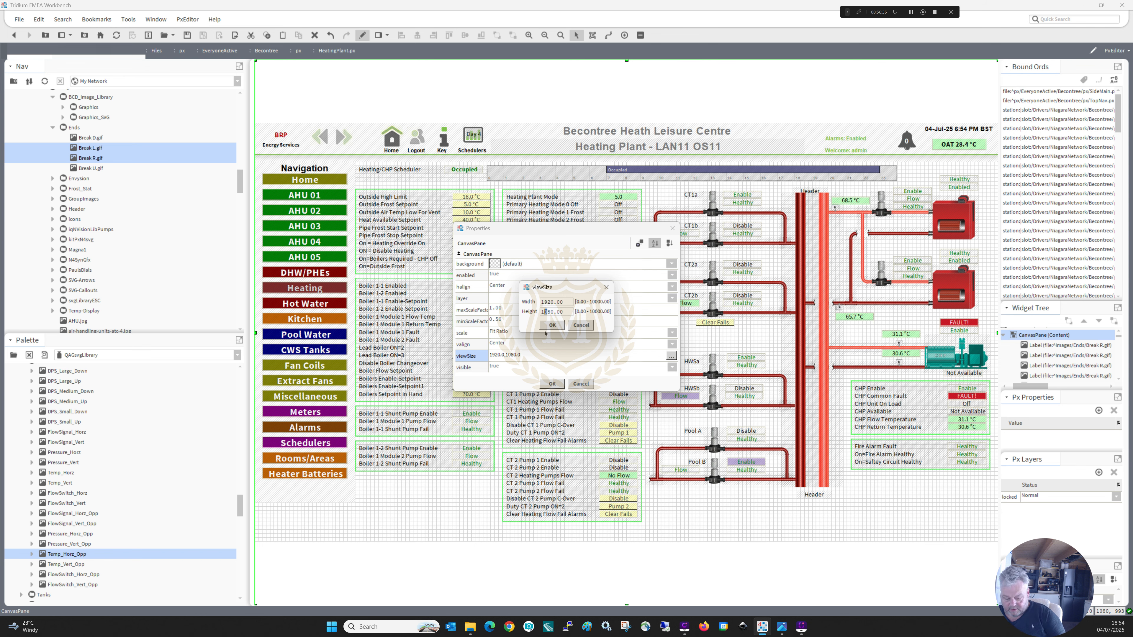
pyautogui.write('5')
pyautogui.click(552, 325)
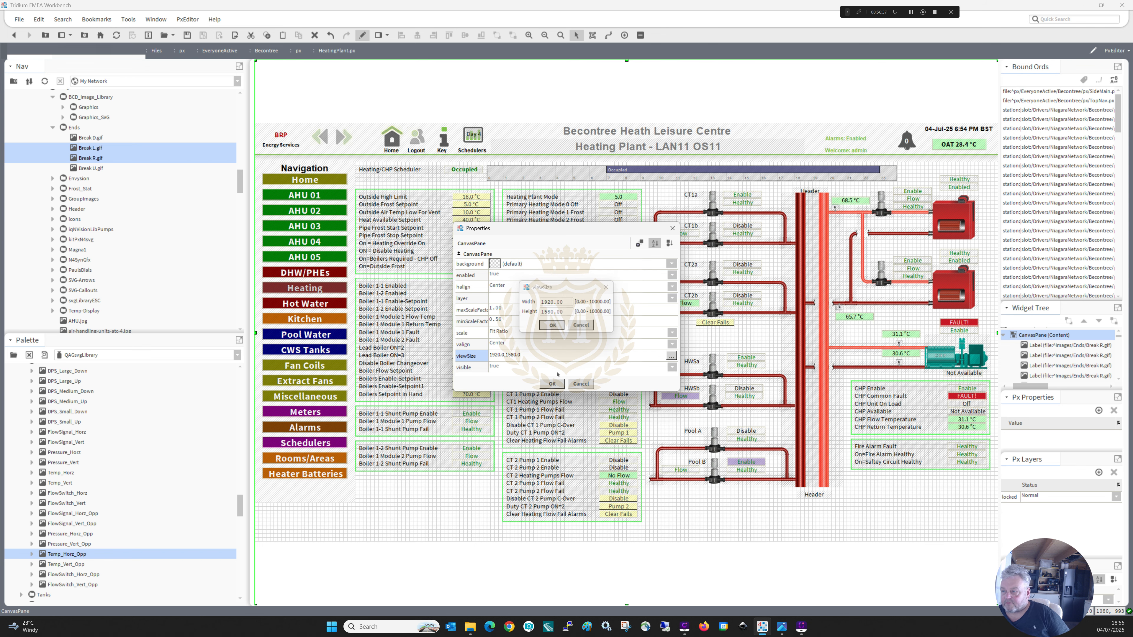
pyautogui.click(553, 384)
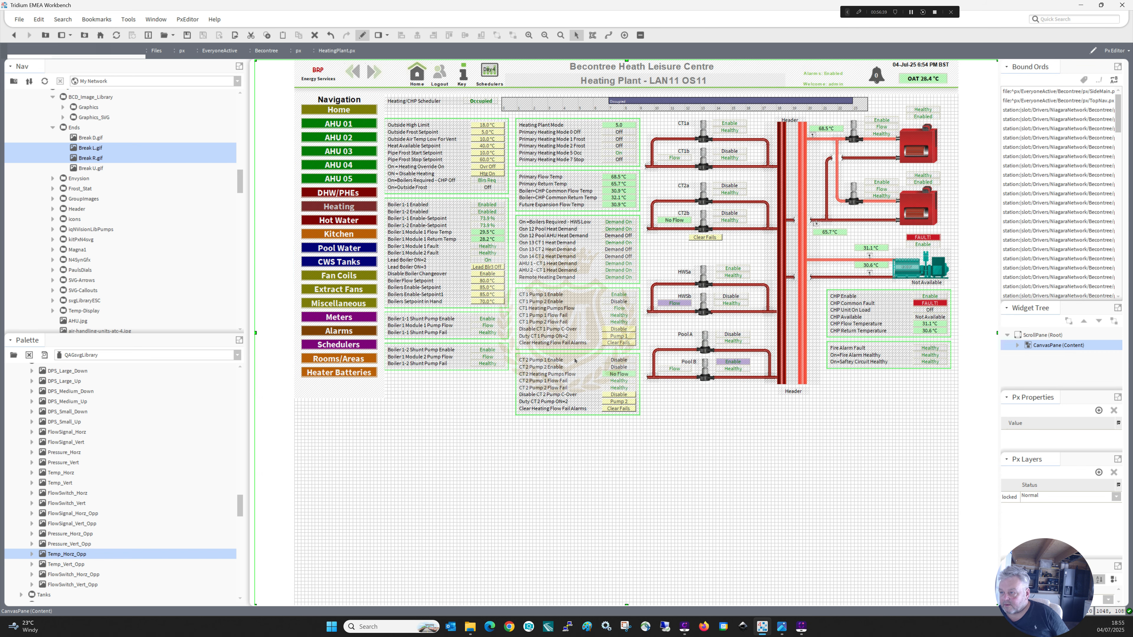
# Move the CT 1 and CT 2 pump panels and the plant mode, temperature and demand panels to the empty area below the schematic.
pyautogui.moveTo(658, 436); pyautogui.dragTo(507, 281)
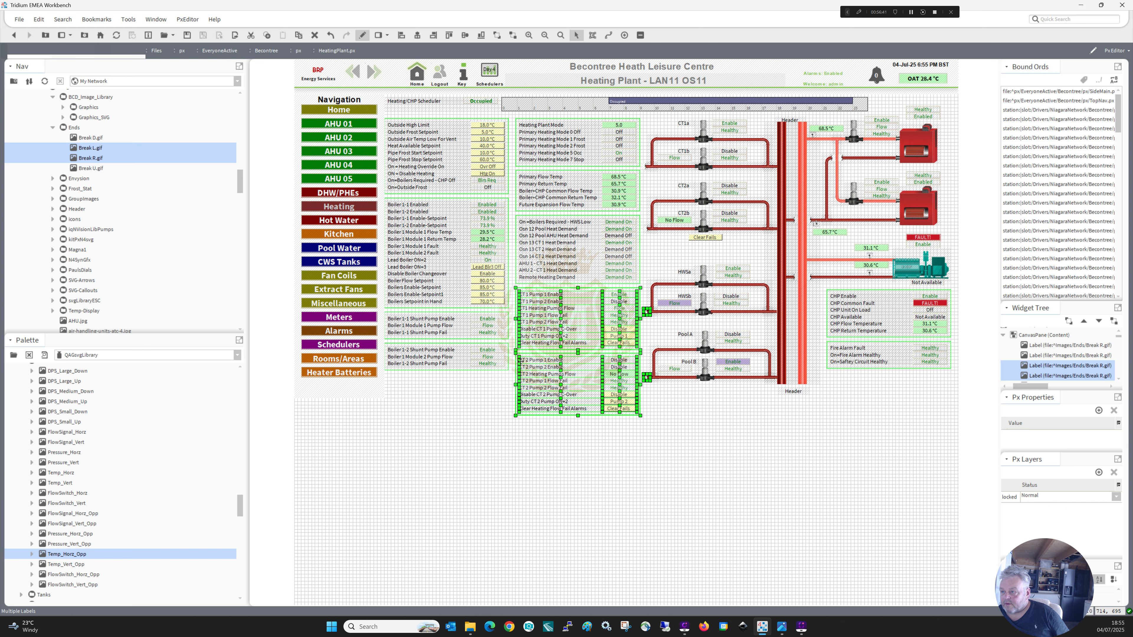
pyautogui.moveTo(520, 361); pyautogui.dragTo(459, 460)
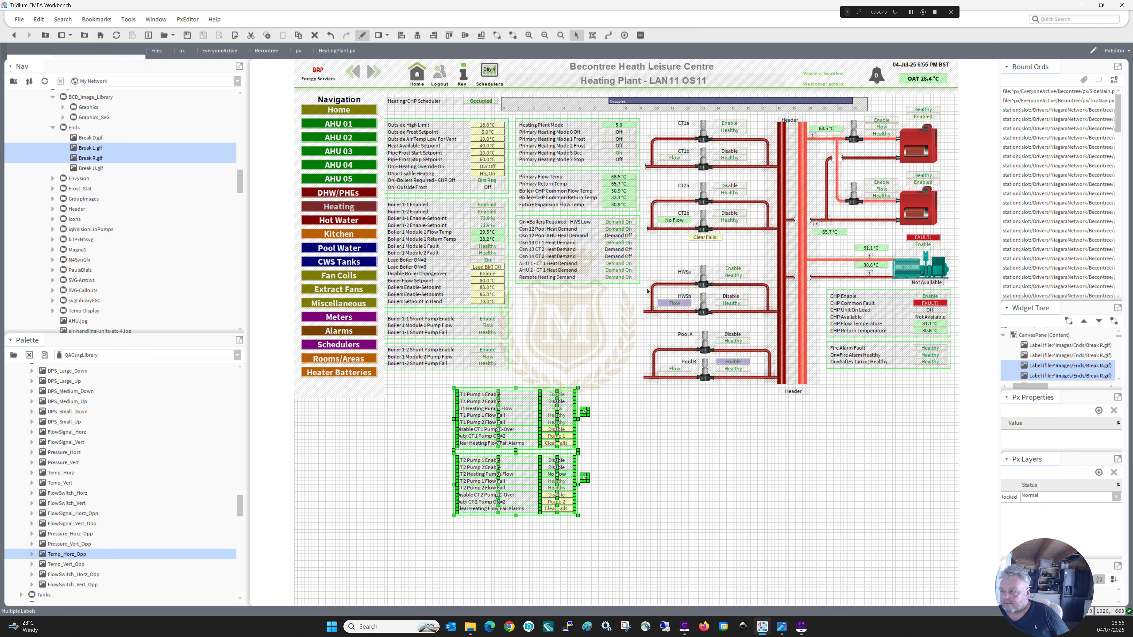
pyautogui.moveTo(644, 291); pyautogui.dragTo(671, 425)
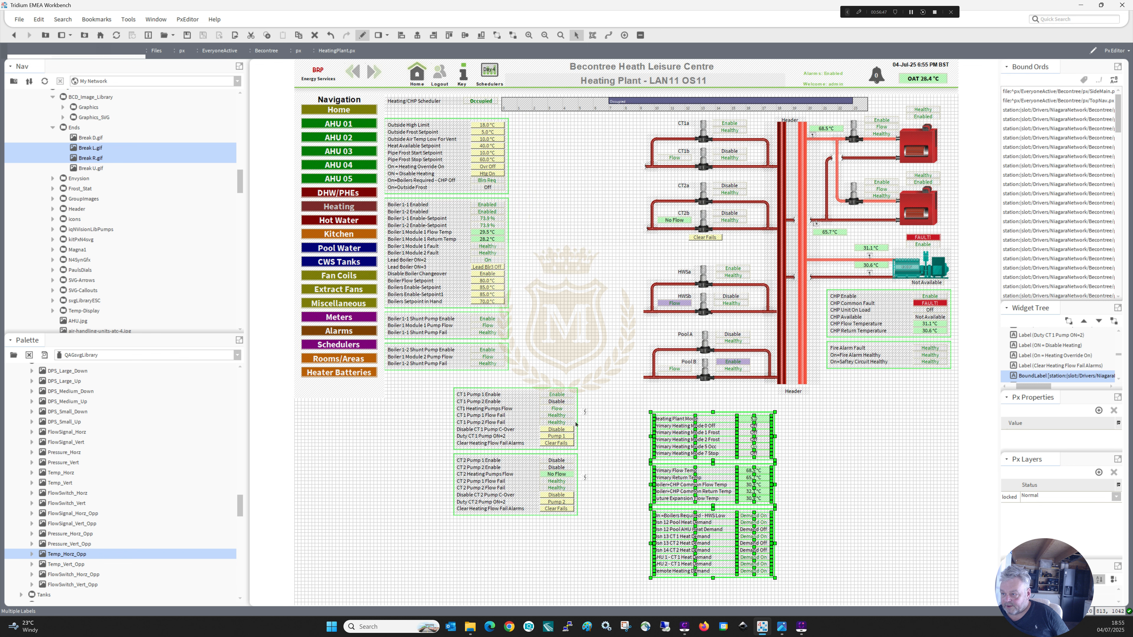
# Adjust the CT 1 and CT 2 panels' position and return the two displaced Break R labels to the HWSb and Pool B pipe ends.
pyautogui.moveTo(604, 521); pyautogui.dragTo(428, 380)
pyautogui.moveTo(487, 415)
pyautogui.mouseDown()
pyautogui.moveTo(523, 347)
pyautogui.moveTo(551, 234)
pyautogui.moveTo(552, 158)
pyautogui.moveTo(509, 366)
pyautogui.moveTo(480, 419)
pyautogui.mouseUp()
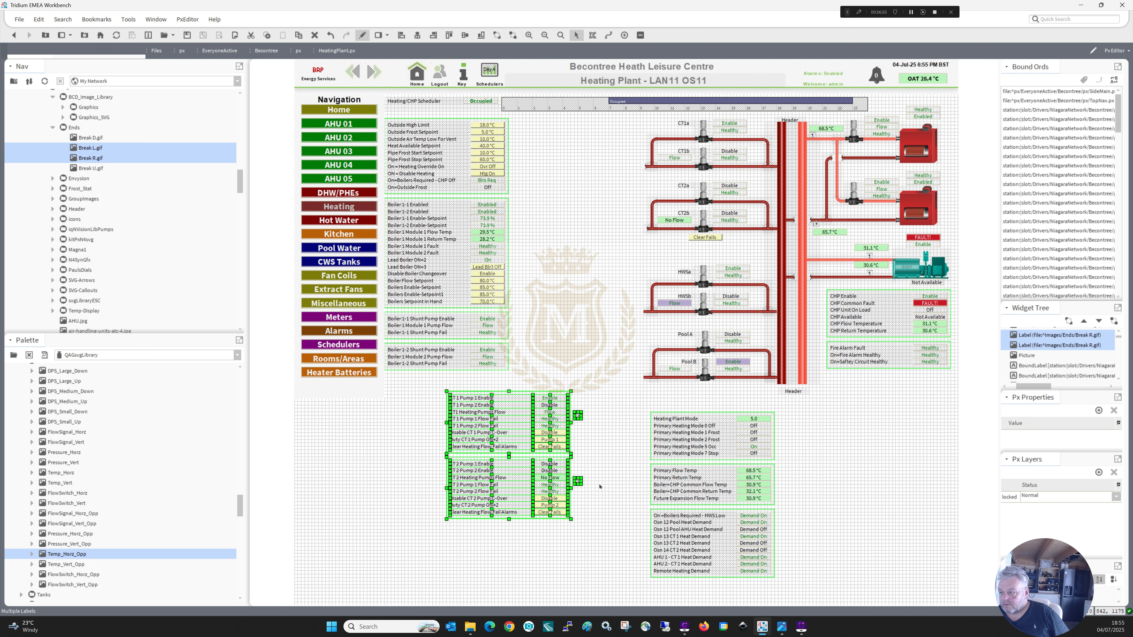
pyautogui.moveTo(603, 501); pyautogui.dragTo(640, 311)
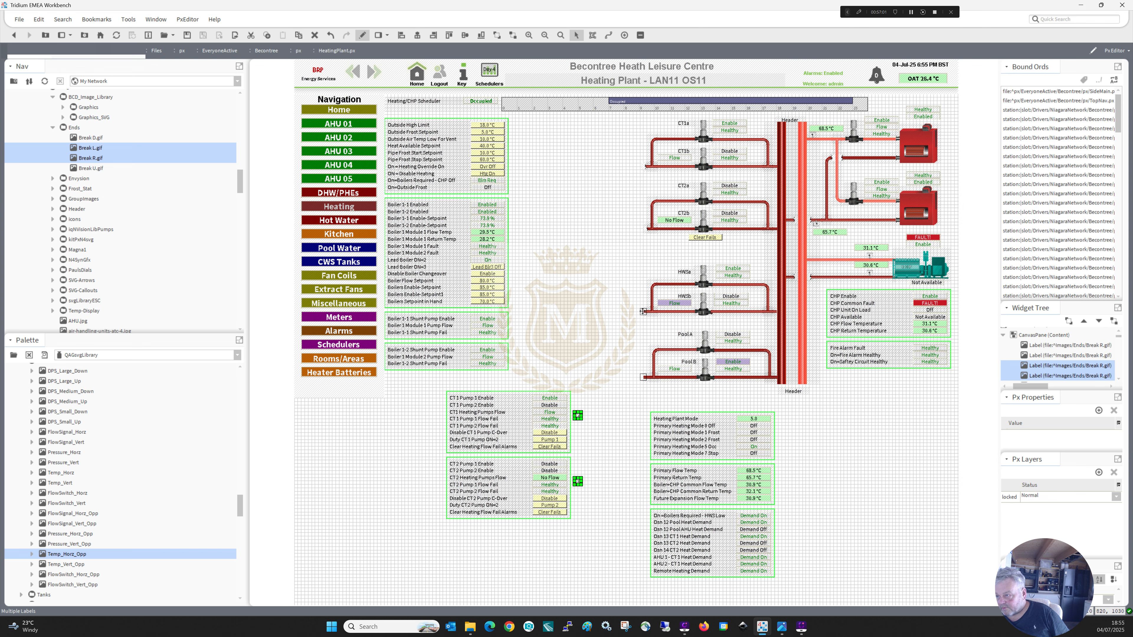
pyautogui.click(620, 479)
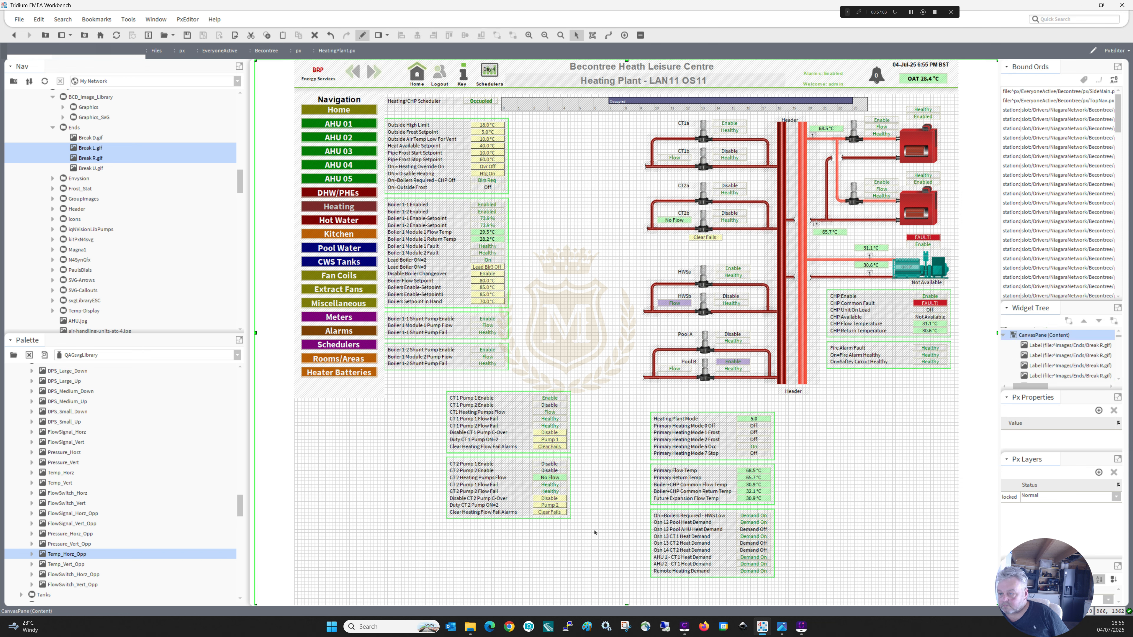
# Shift the row labels in the CT 1 and CT 2 pump panels slightly toward their values.
pyautogui.moveTo(595, 531); pyautogui.dragTo(428, 383)
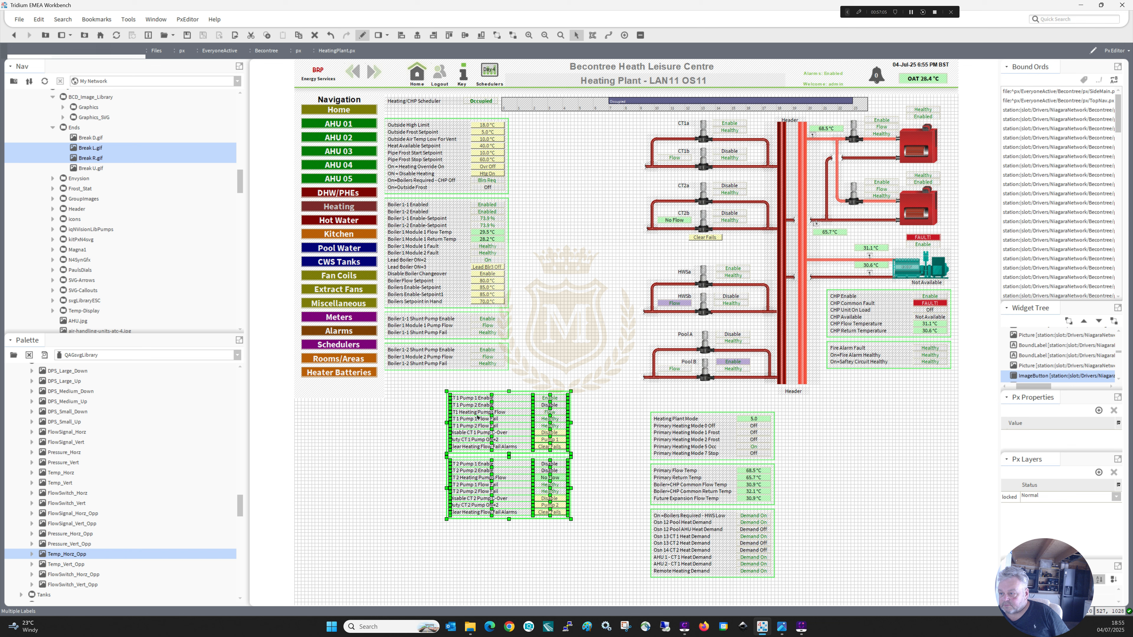
pyautogui.click(477, 415)
pyautogui.click(537, 533)
pyautogui.moveTo(540, 529); pyautogui.dragTo(456, 403)
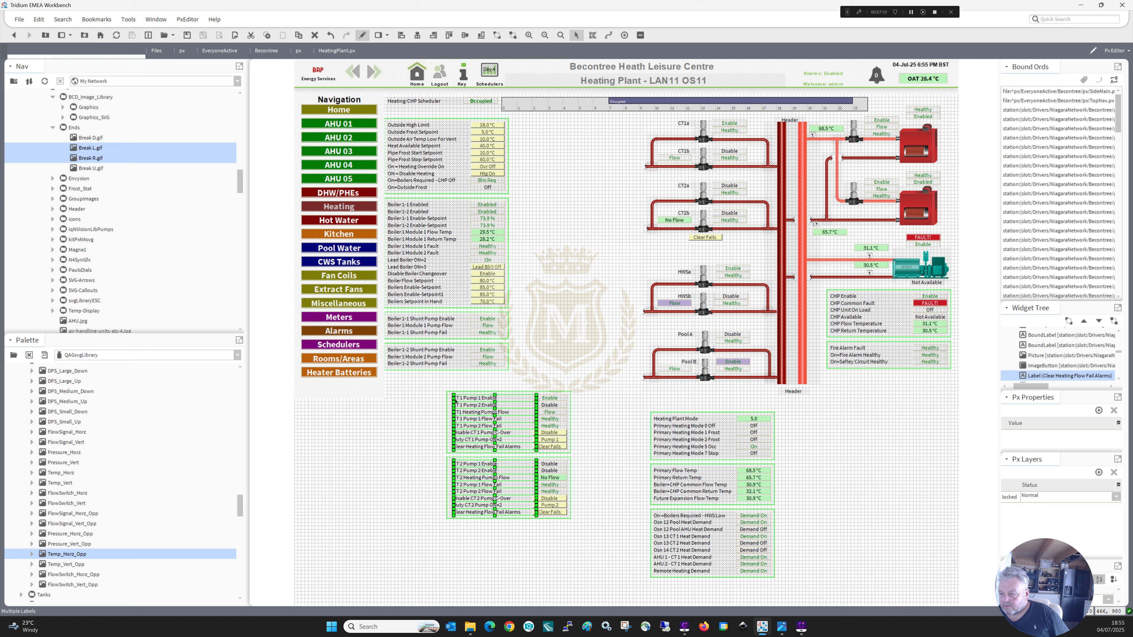
# Move the Clear Heating Flow Fail Alarms labels and Clear Fails buttons out of both CT pump panels to the empty space below.
pyautogui.click(501, 450)
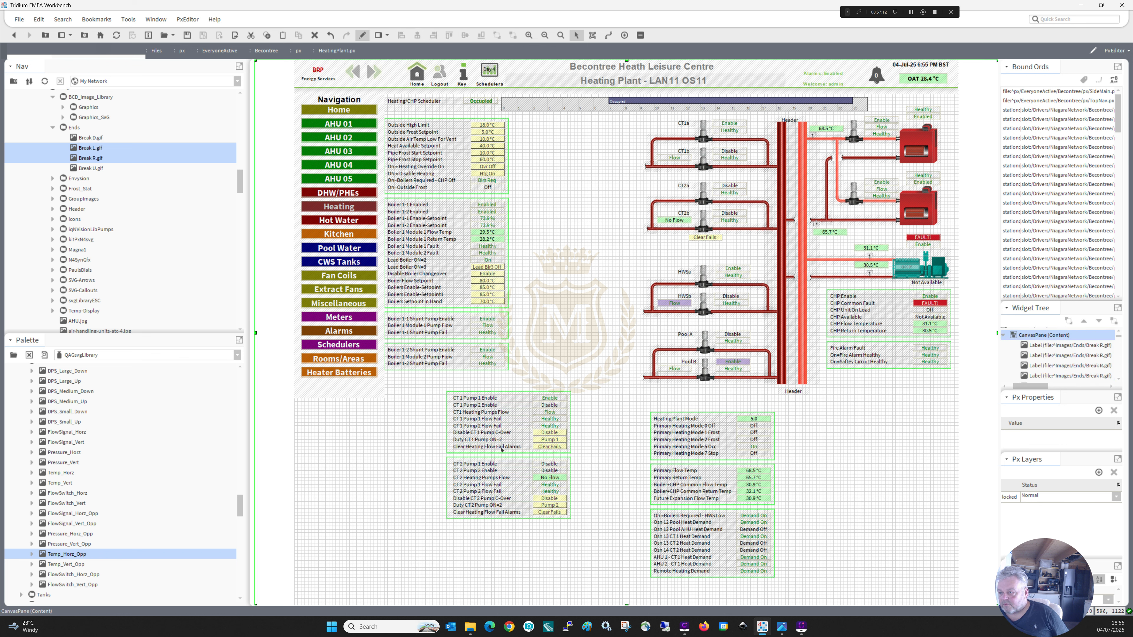
pyautogui.click(501, 448)
pyautogui.moveTo(546, 449); pyautogui.dragTo(497, 562)
pyautogui.click(496, 514)
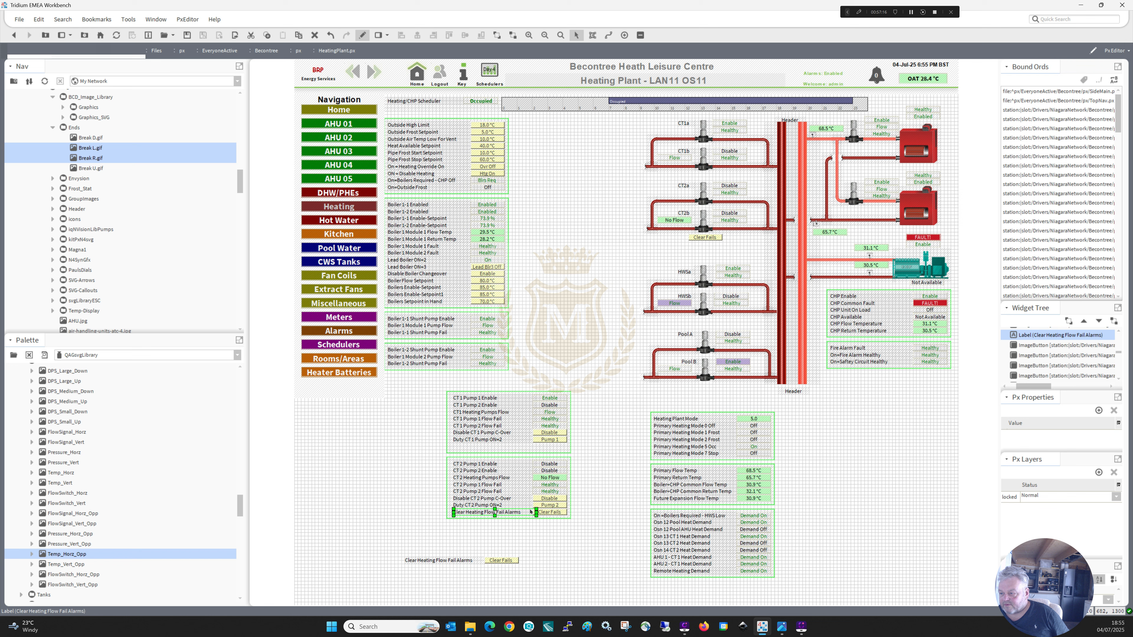
pyautogui.keyDown('ctrl'); pyautogui.click(546, 514); pyautogui.keyUp('ctrl')
pyautogui.moveTo(546, 514); pyautogui.dragTo(484, 555)
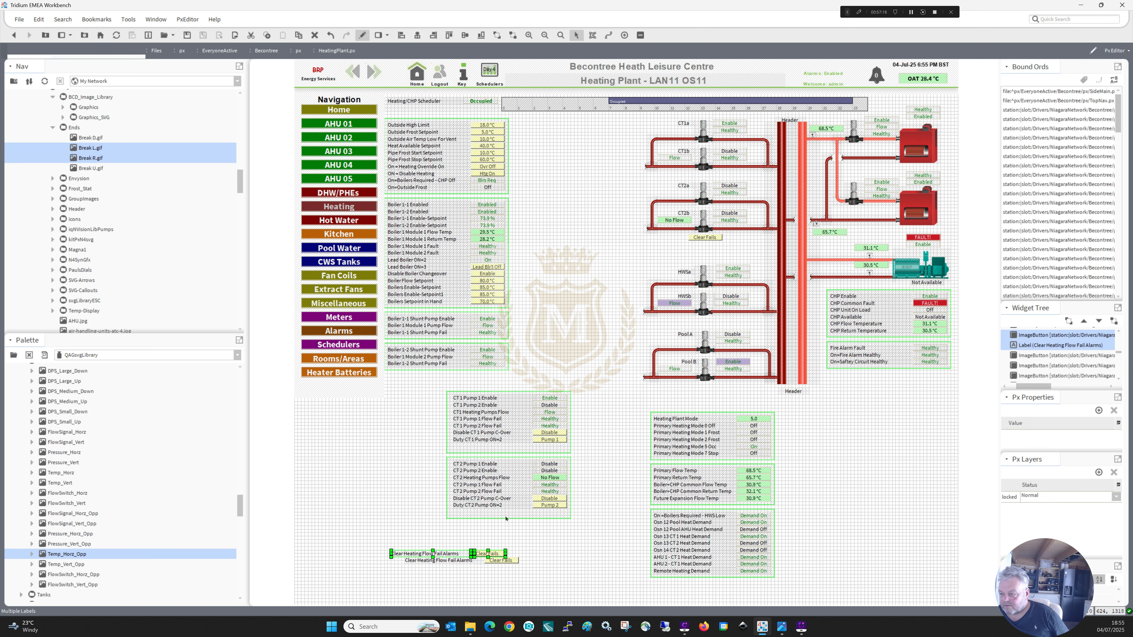
# Shorten the borders of the CT 1 and CT 2 pump panels to end just below their Duty rows.
pyautogui.click(508, 519)
pyautogui.moveTo(509, 513); pyautogui.dragTo(509, 519)
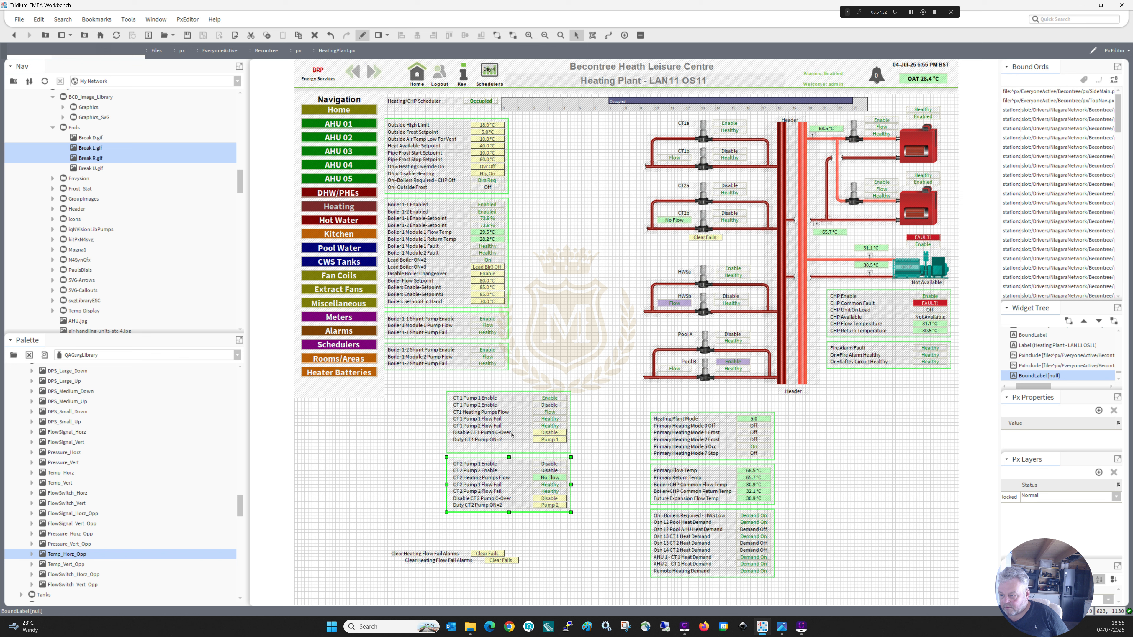
pyautogui.click(510, 448)
pyautogui.moveTo(509, 453); pyautogui.dragTo(509, 446)
# Move the row labels in both CT pump panels closer to their values and narrow both panel borders to fit.
pyautogui.moveTo(545, 527); pyautogui.dragTo(475, 398)
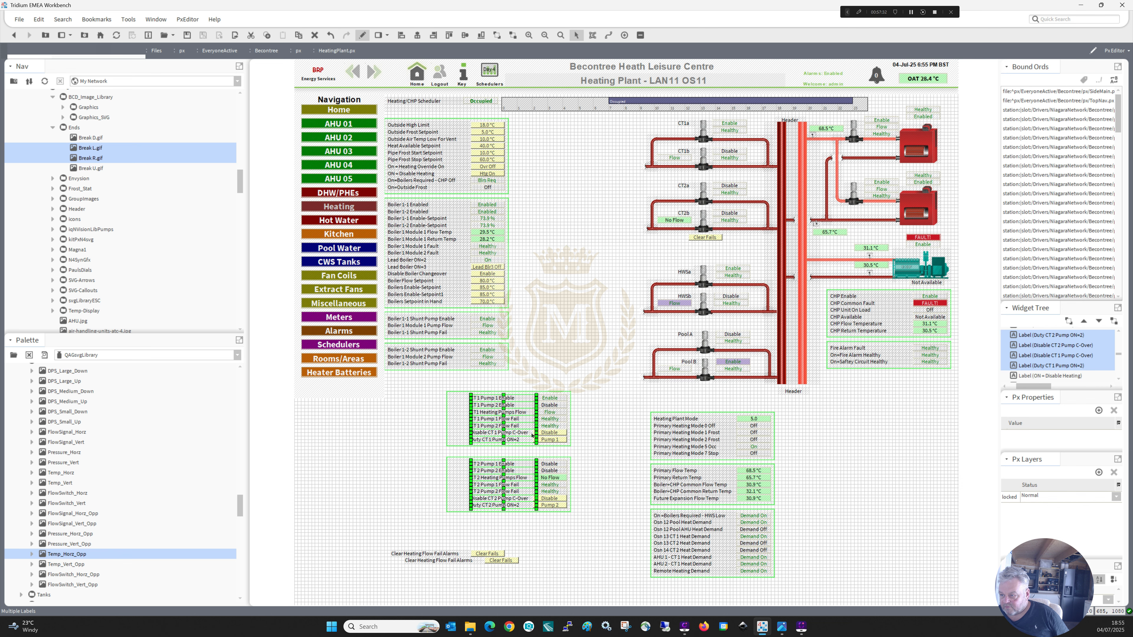
pyautogui.click(530, 524)
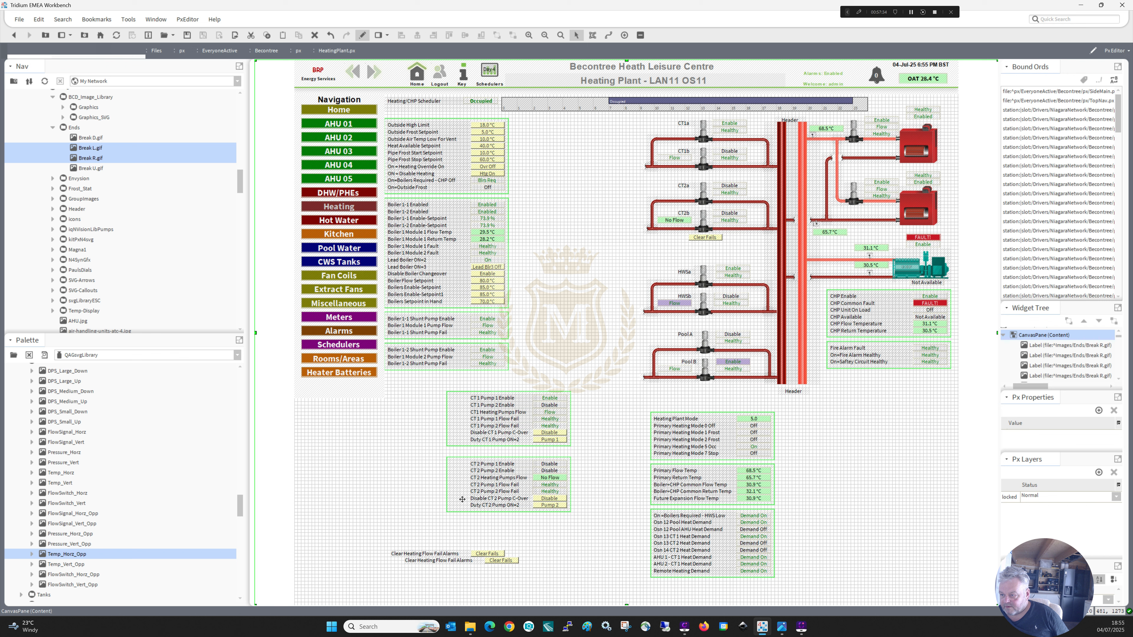
pyautogui.click(462, 500)
pyautogui.keyDown('shift'); pyautogui.click(447, 419); pyautogui.keyUp('shift')
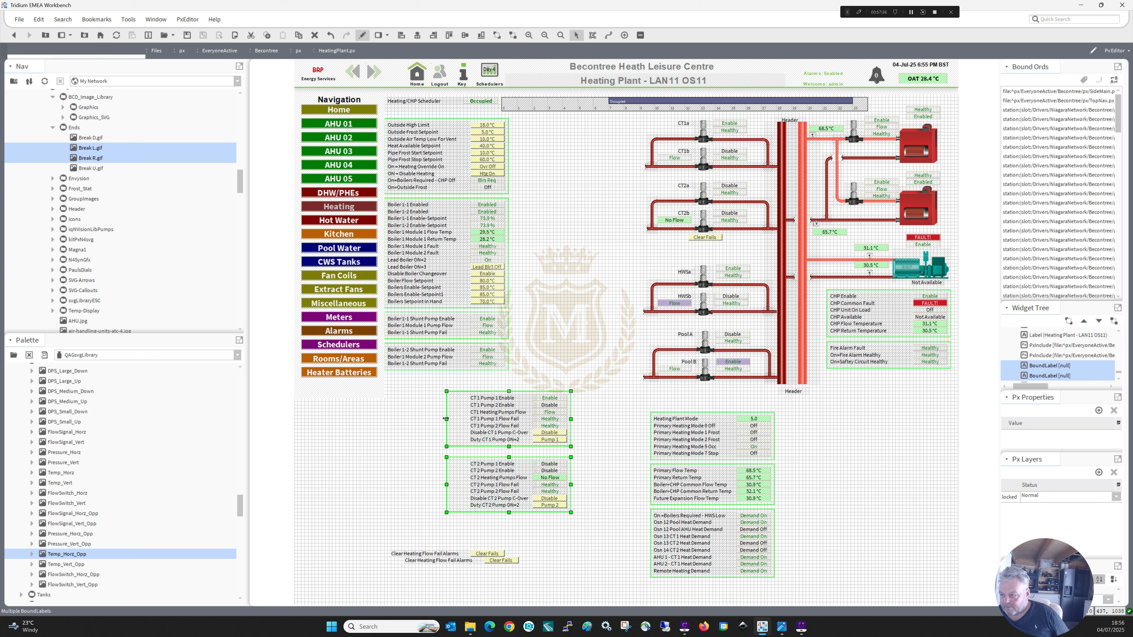
pyautogui.moveTo(446, 418); pyautogui.dragTo(467, 419)
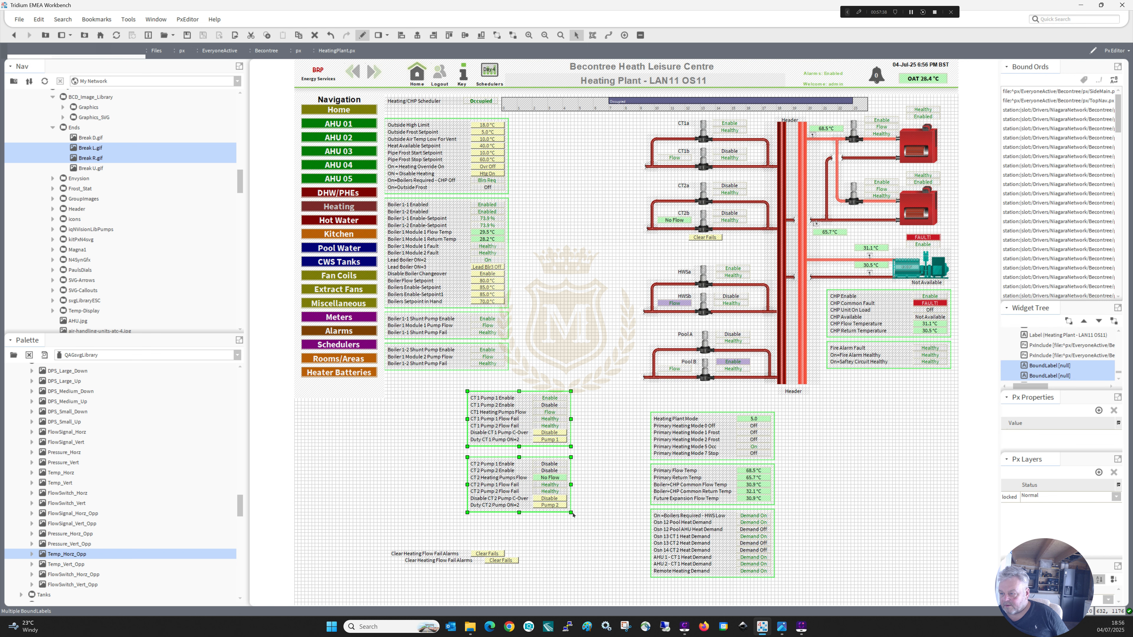
# Move the compact CT 1 and CT 2 pump panels beside the matching CT1 and CT2 pump circuits.
pyautogui.moveTo(591, 536); pyautogui.dragTo(440, 379)
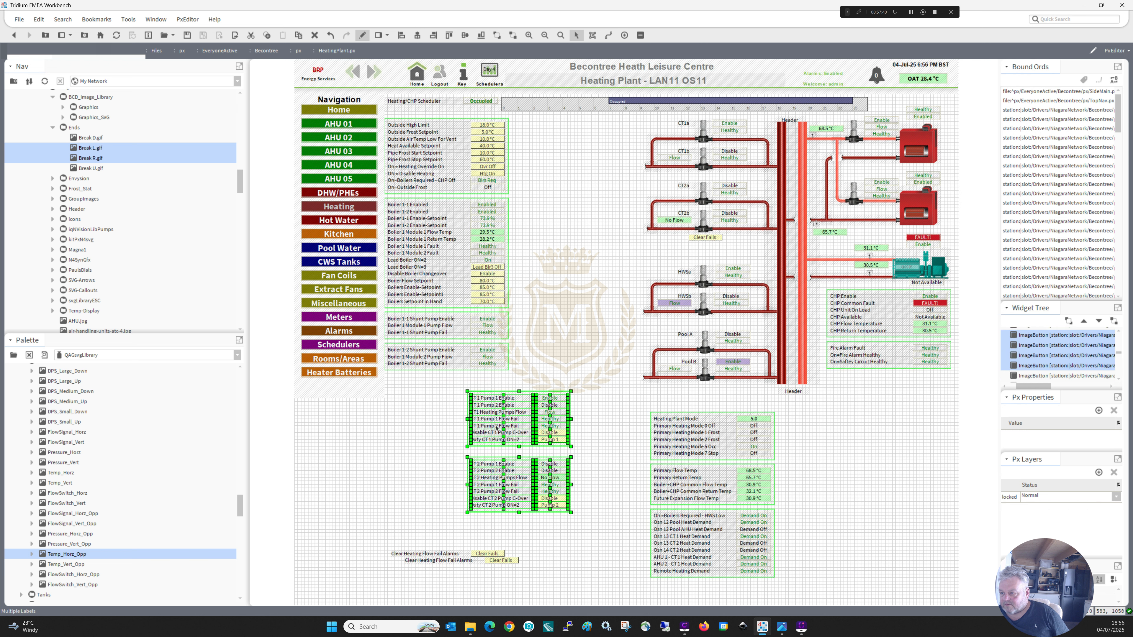
pyautogui.moveTo(496, 428); pyautogui.dragTo(537, 309)
pyautogui.moveTo(553, 205); pyautogui.dragTo(565, 152)
pyautogui.moveTo(650, 254); pyautogui.dragTo(567, 192)
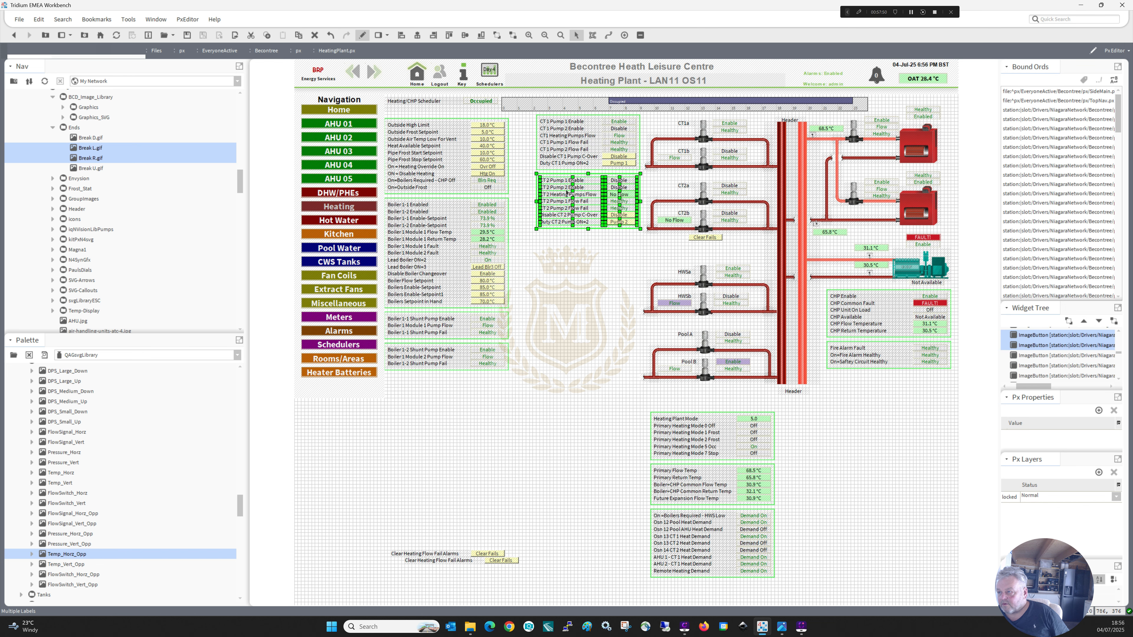
pyautogui.moveTo(645, 244); pyautogui.dragTo(521, 148)
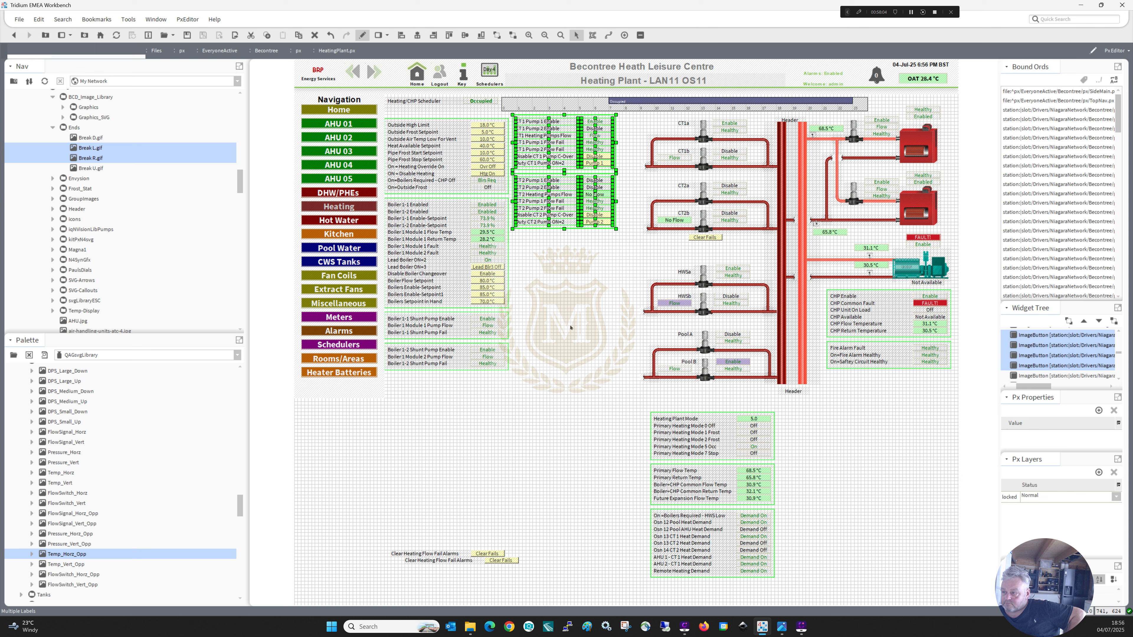
# Move the outside limit setpoint and boiler status panels below the schematic, lined up beside the plant mode, temperature and demand panels.
pyautogui.moveTo(635, 410); pyautogui.dragTo(811, 600)
pyautogui.moveTo(722, 422); pyautogui.dragTo(724, 474)
pyautogui.moveTo(531, 387); pyautogui.dragTo(378, 107)
pyautogui.moveTo(406, 219); pyautogui.dragTo(539, 386)
pyautogui.moveTo(655, 434); pyautogui.dragTo(588, 424)
pyautogui.moveTo(503, 343); pyautogui.dragTo(427, 498)
# Move the displaced Break R label from beside the outside limit setpoints back to the Pool B pipe's open end.
pyautogui.click(473, 482)
pyautogui.click(460, 460)
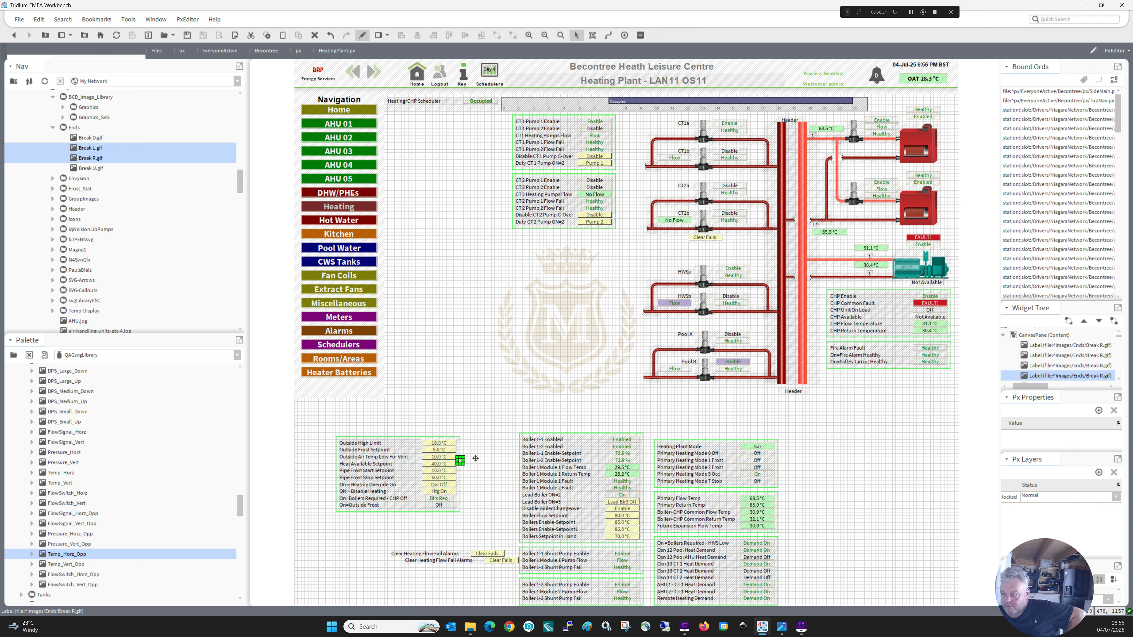
pyautogui.moveTo(635, 378); pyautogui.dragTo(644, 377)
pyautogui.click(594, 378)
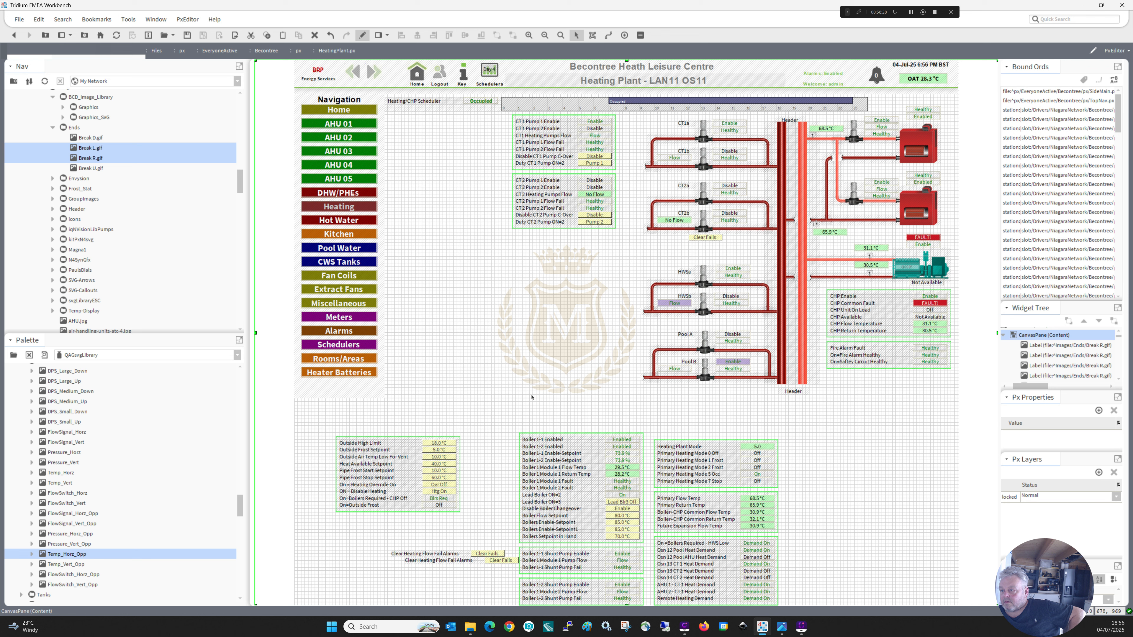
# Move the CT pump panels together with the whole pump, header, boiler and CHP schematic left, next to the navigation column.
pyautogui.moveTo(478, 404); pyautogui.dragTo(958, 102)
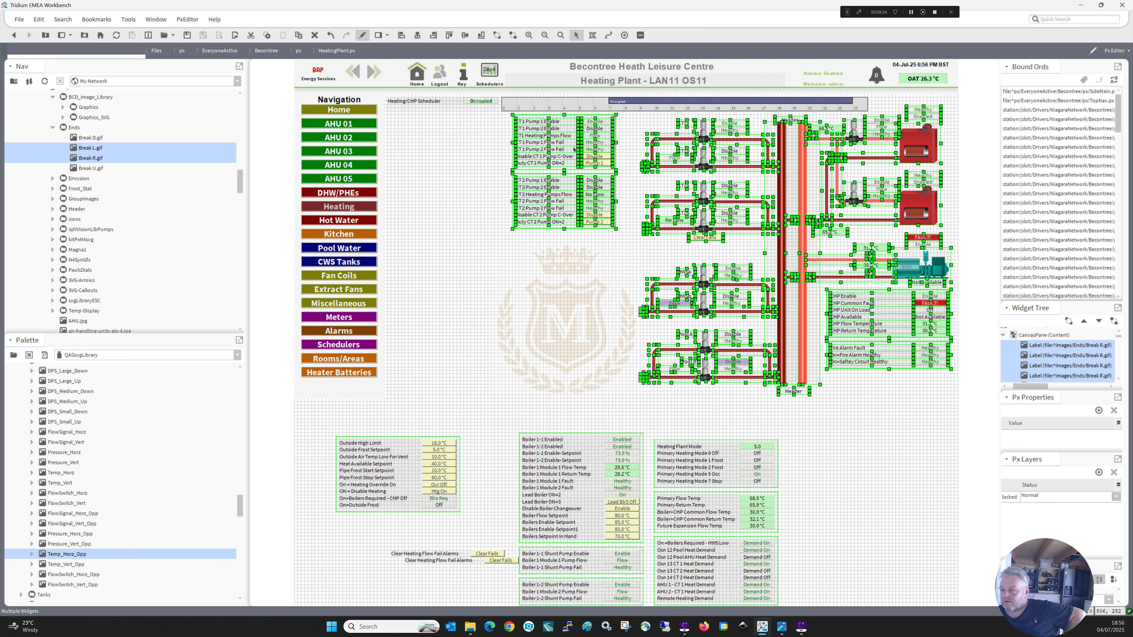
pyautogui.moveTo(570, 145); pyautogui.dragTo(452, 147)
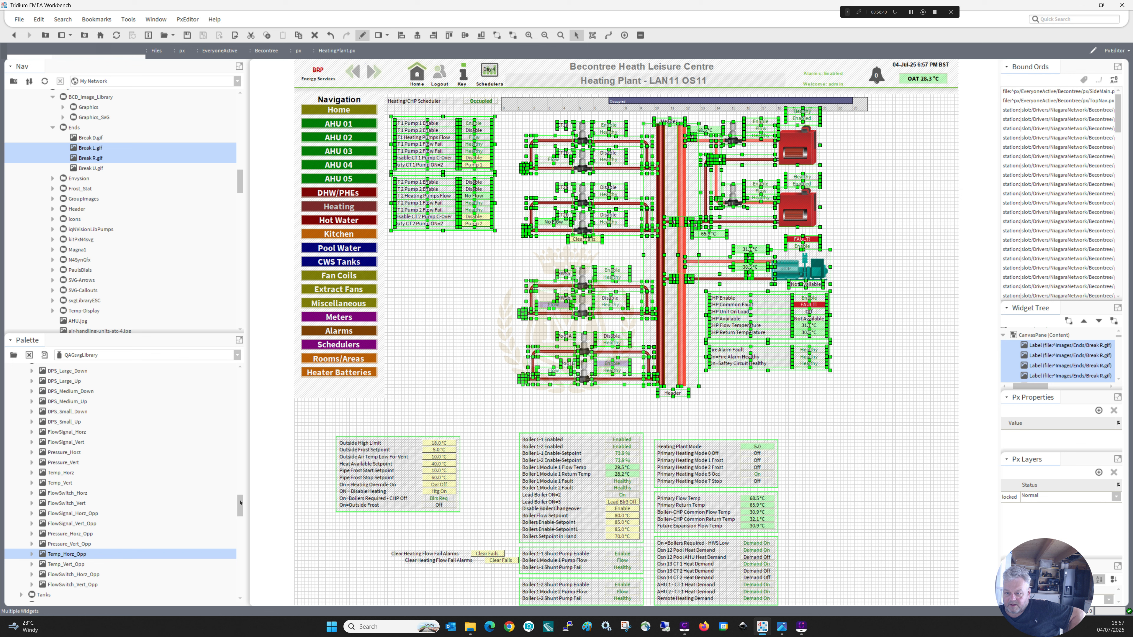
# Insert the SideRight.px include into the page and place it as the Out Stations column along the right-hand side of the plant schematic.
pyautogui.moveTo(240, 503); pyautogui.dragTo(240, 485)
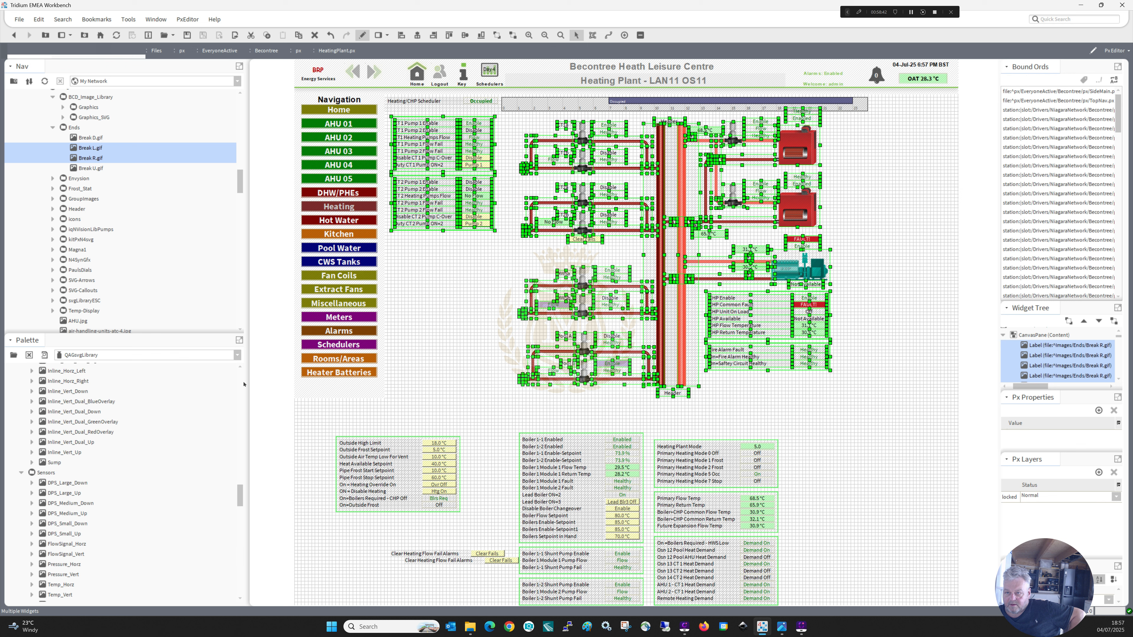
pyautogui.moveTo(239, 185); pyautogui.dragTo(239, 237)
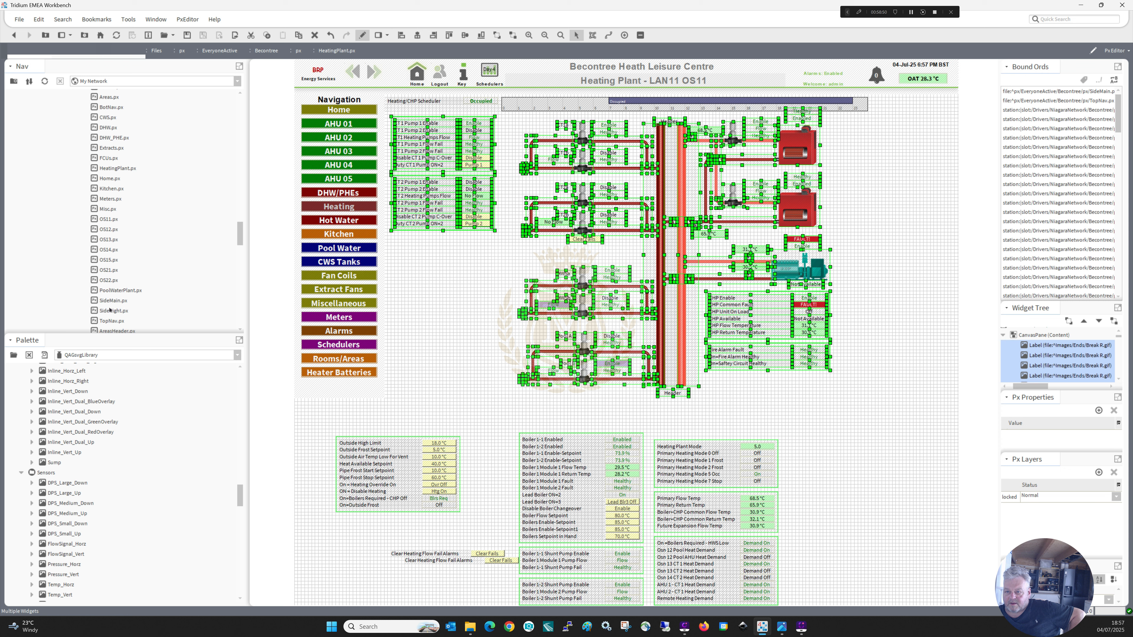
pyautogui.moveTo(110, 310); pyautogui.dragTo(822, 387)
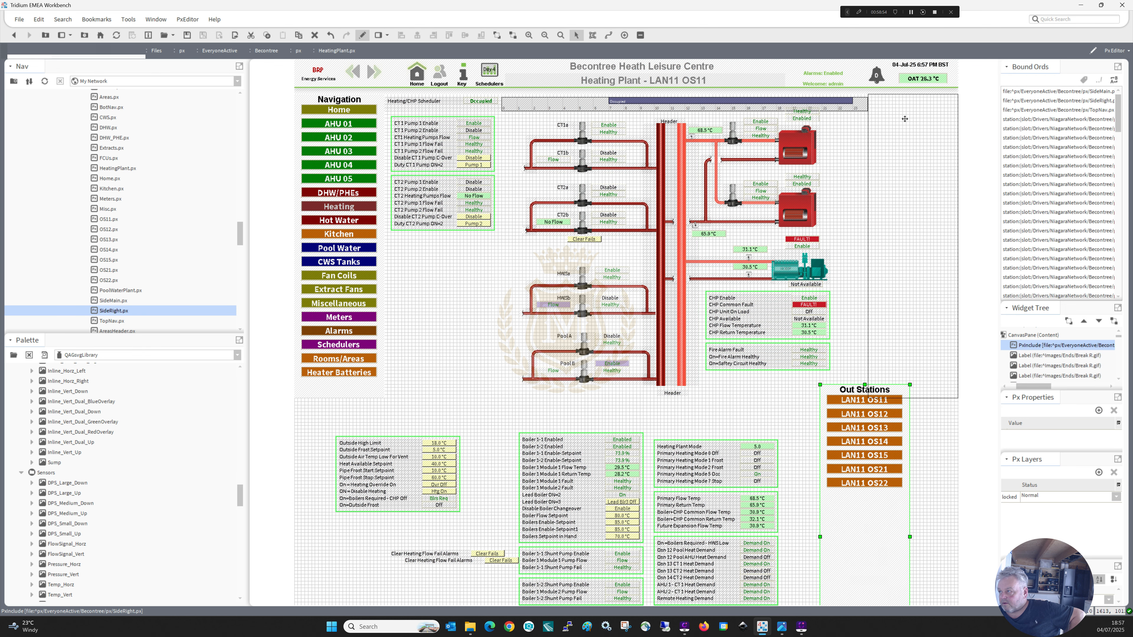
pyautogui.moveTo(904, 119); pyautogui.dragTo(905, 119)
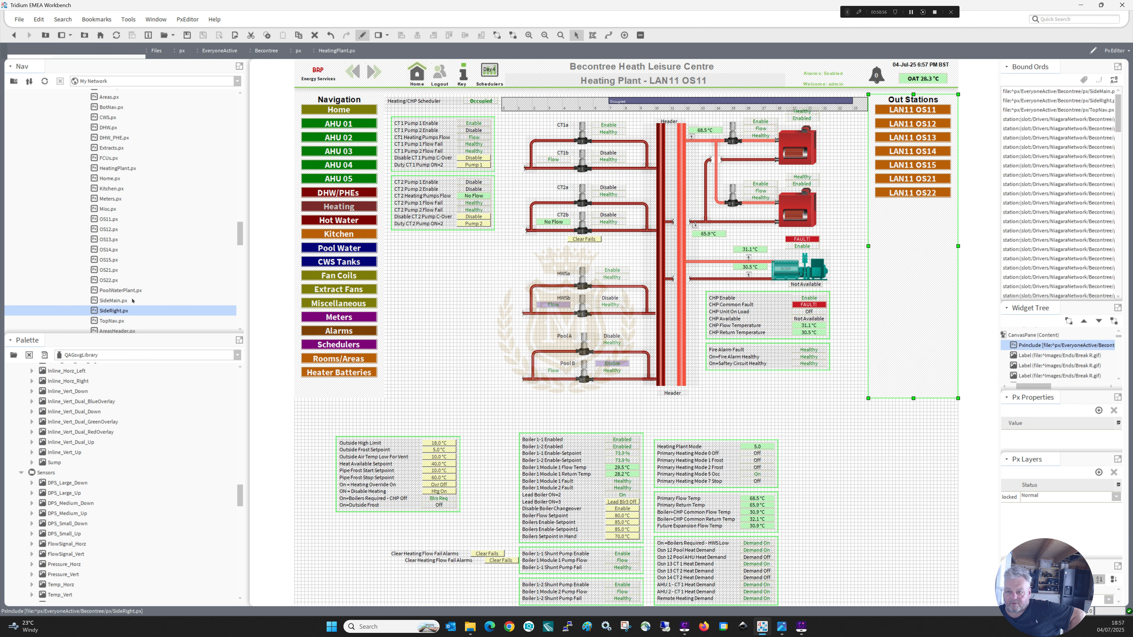
# Insert the BotNav.px include as a full-width status strip directly beneath the plant schematic and navigation columns.
pyautogui.moveTo(240, 237); pyautogui.dragTo(239, 225)
pyautogui.moveTo(109, 210); pyautogui.dragTo(515, 417)
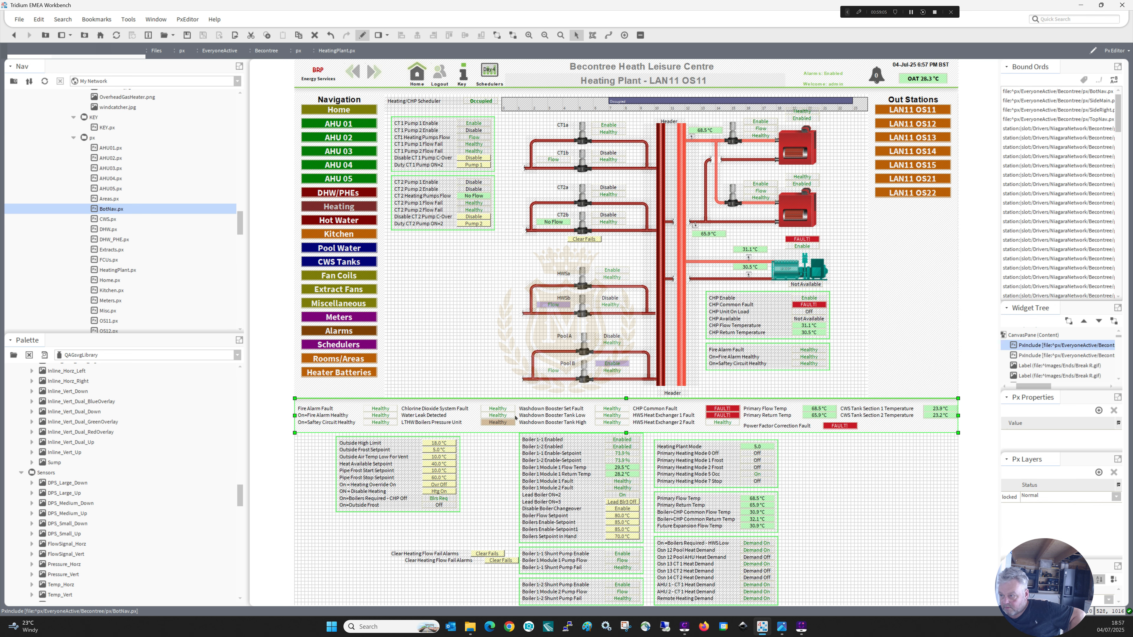
pyautogui.click(862, 489)
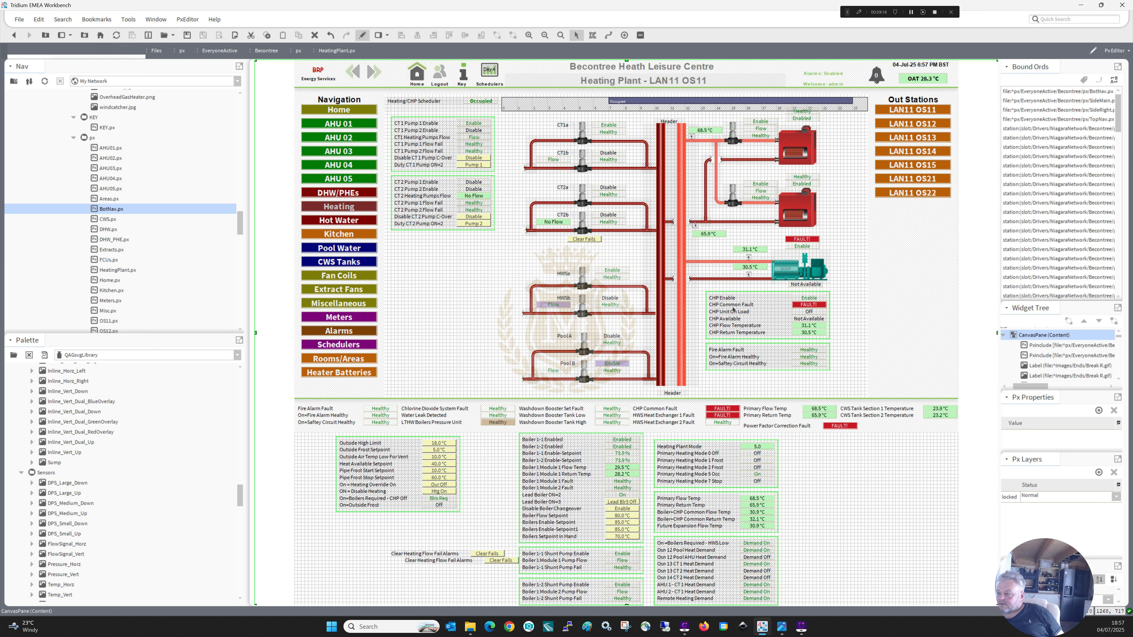
# Delete the Header label beneath the main headers and shift the whole plant schematic down and right, up to the Out Stations column.
pyautogui.click(675, 393)
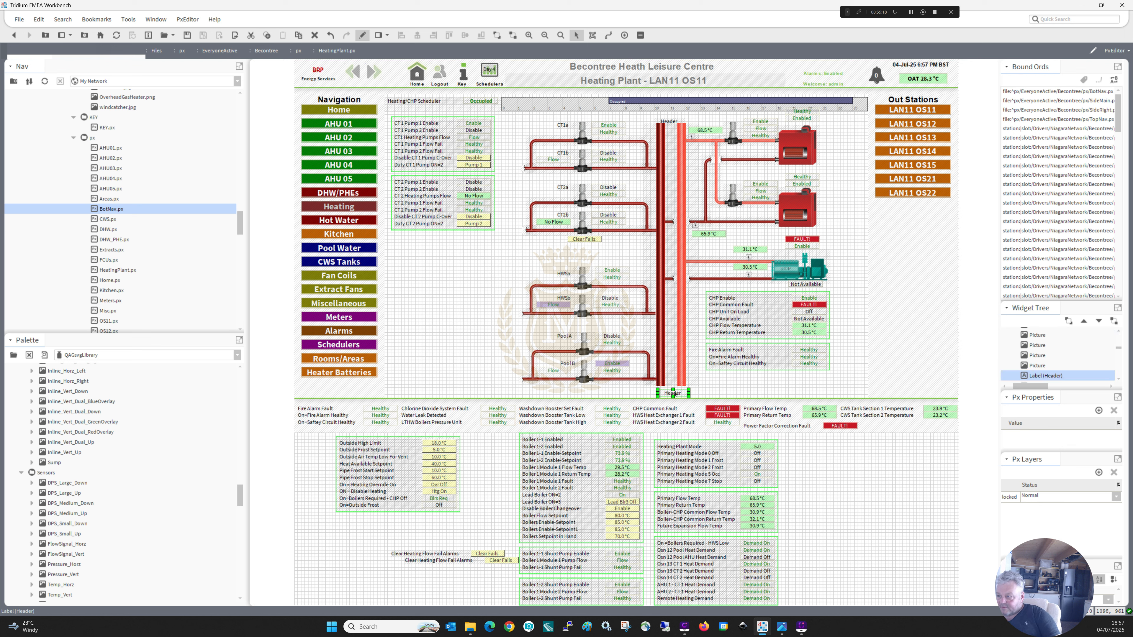
pyautogui.press('Delete')
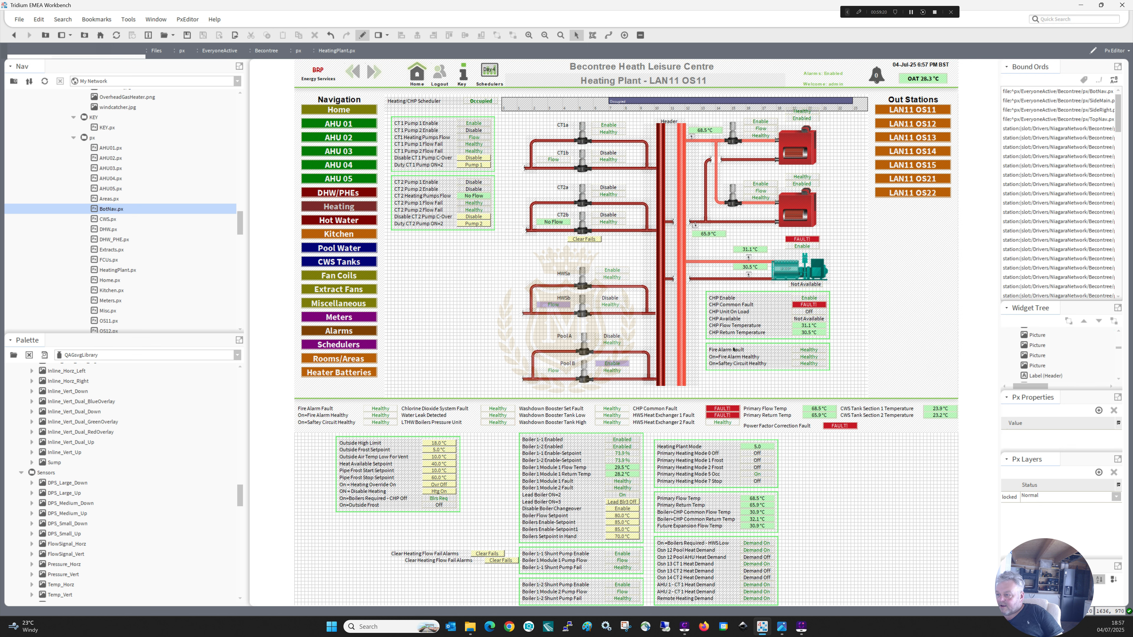
pyautogui.moveTo(860, 396); pyautogui.dragTo(491, 108)
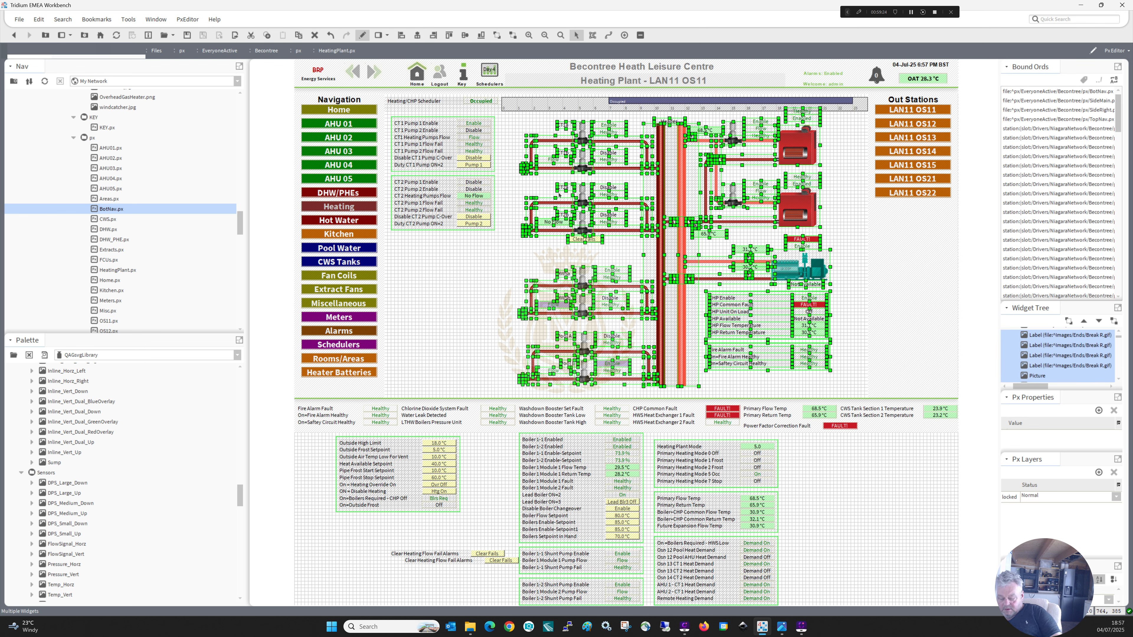
pyautogui.press('Down')
pyautogui.press('Down')
pyautogui.press('Down')
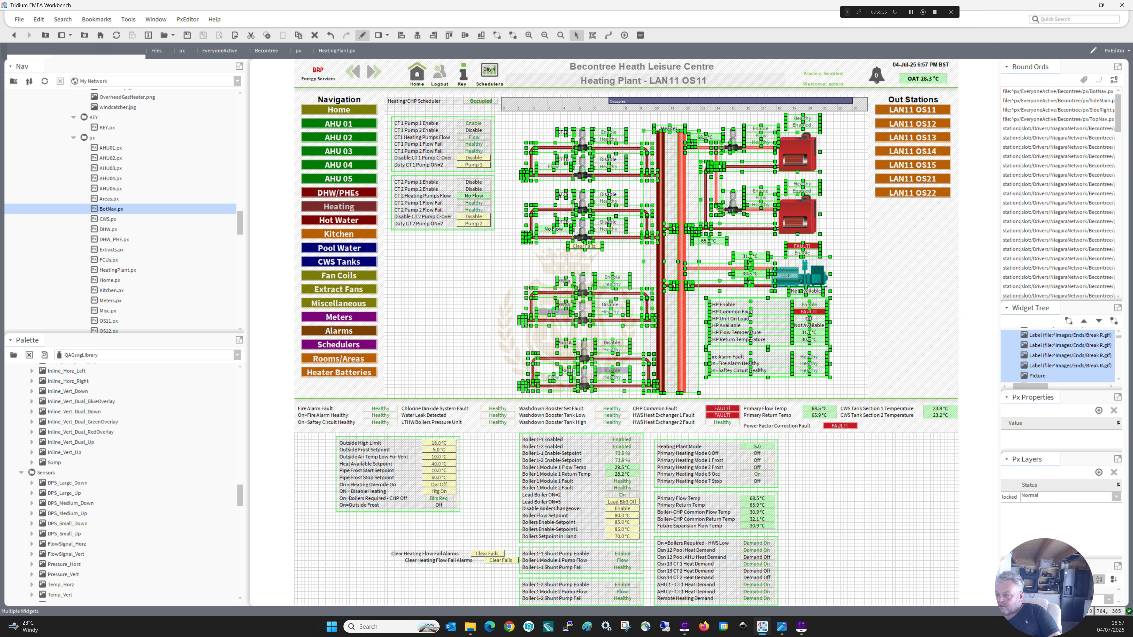
pyautogui.press('Down')
pyautogui.press('Right')
pyautogui.press('Right')
pyautogui.press('Right')
pyautogui.press('Right')
pyautogui.press('Right')
pyautogui.press('Right')
pyautogui.press('Right')
pyautogui.press('Right')
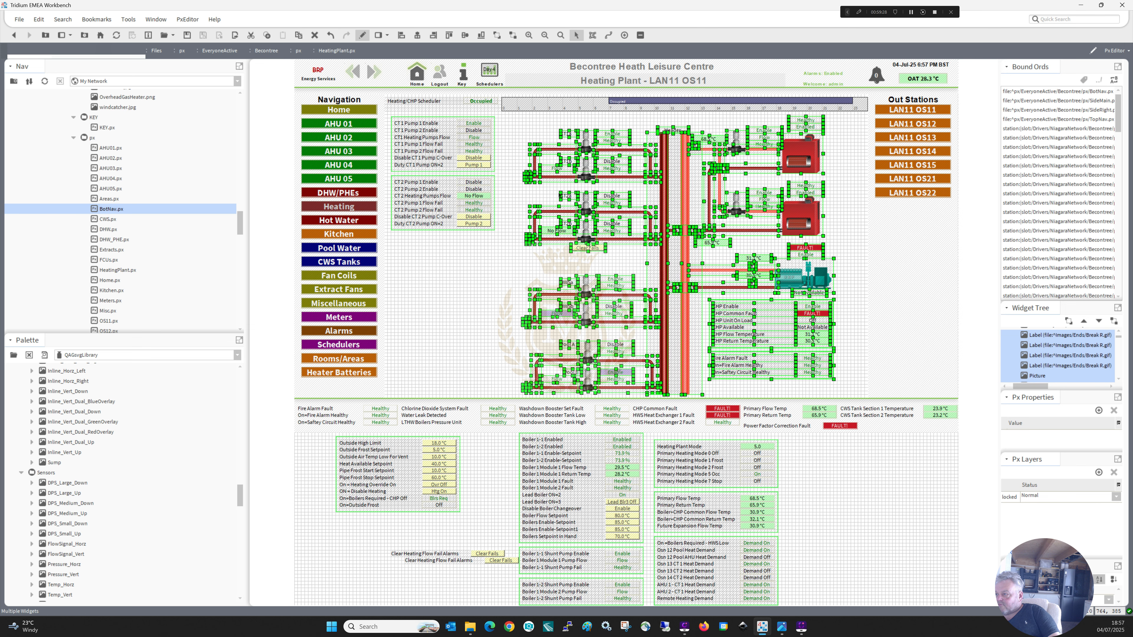
pyautogui.press('Right')
pyautogui.press('Right')
pyautogui.press('Right')
pyautogui.press('Right')
pyautogui.press('Right')
pyautogui.press('Right')
pyautogui.press('Right')
pyautogui.press('Right')
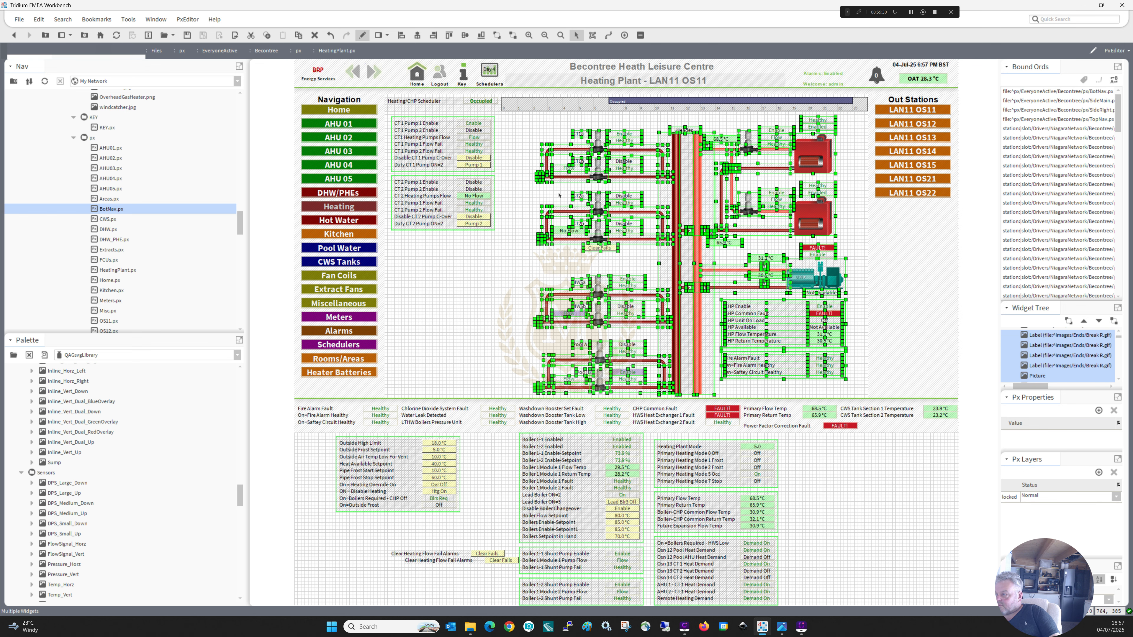
pyautogui.press('Right')
pyautogui.press('Right')
pyautogui.press('Right')
pyautogui.press('Right')
pyautogui.press('Right')
pyautogui.press('Right')
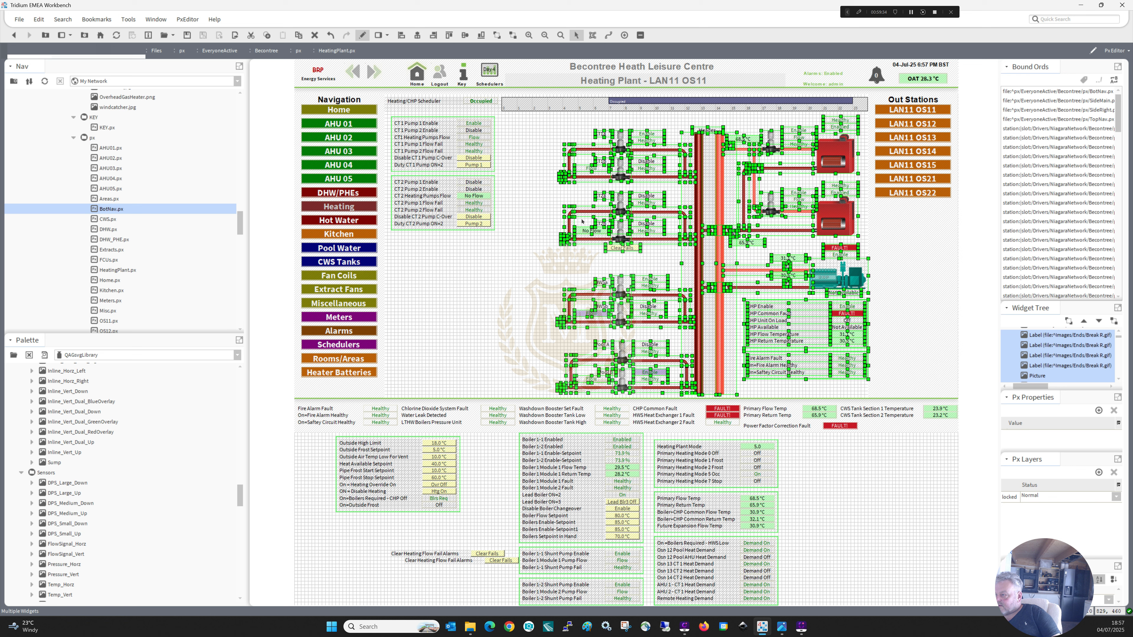
pyautogui.click(749, 392)
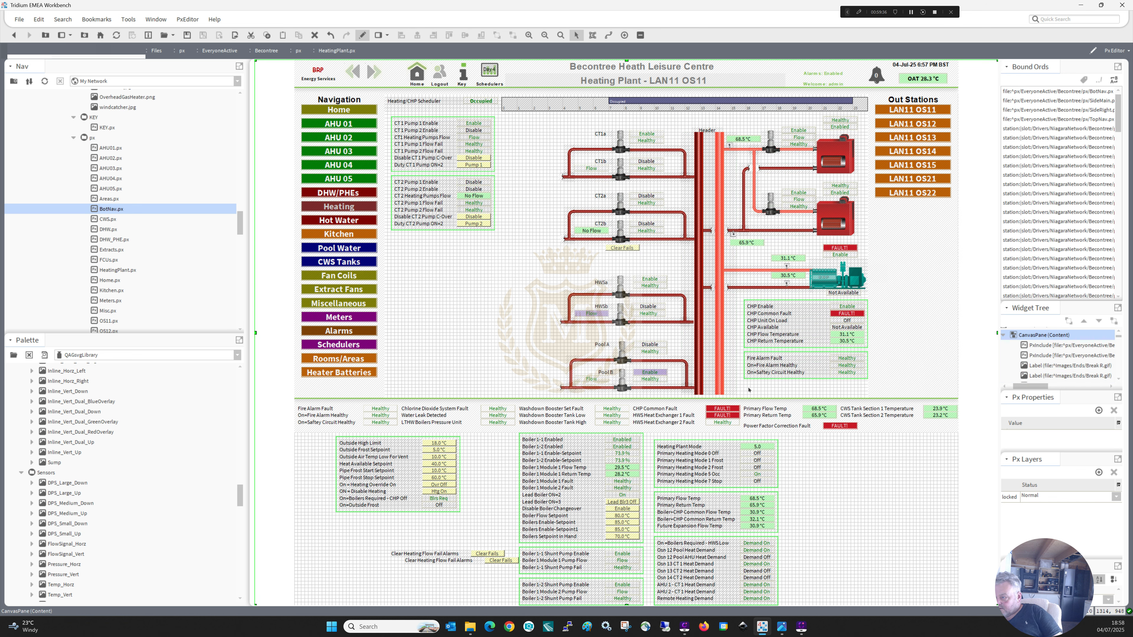
# Nudge the CHP status and fire alarm panels slightly left, clear of the Out Stations column.
pyautogui.moveTo(741, 384); pyautogui.dragTo(879, 294)
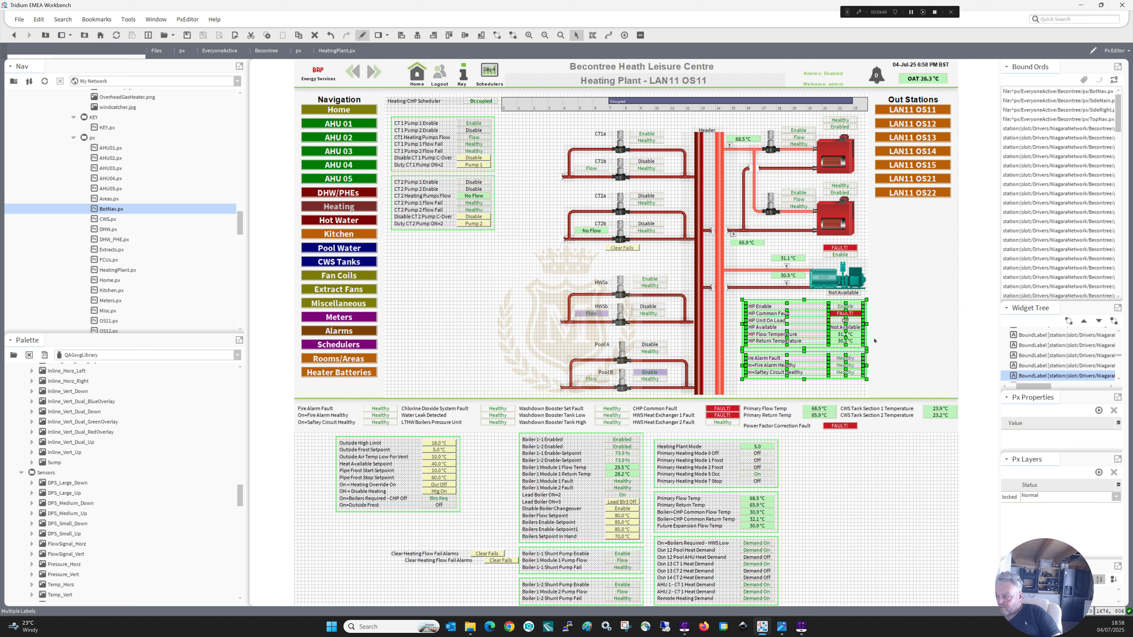
pyautogui.press('Left')
pyautogui.press('Left')
pyautogui.press('Left')
pyautogui.press('Left')
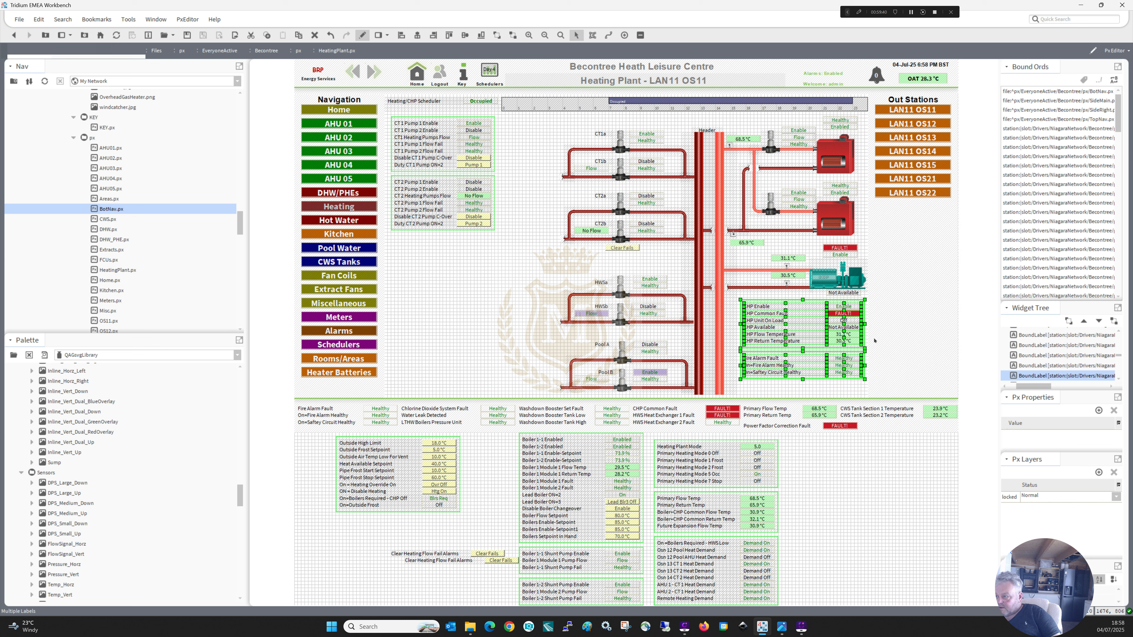
pyautogui.click(849, 463)
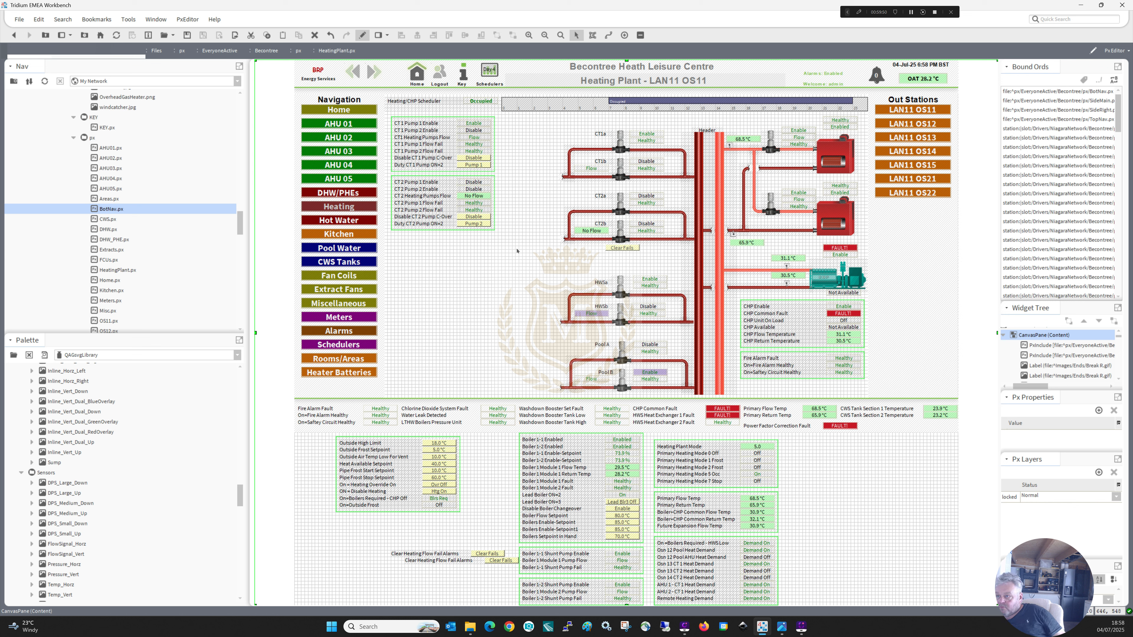
# Move the CT 1 and CT 2 pump panels right and slightly down, beside the shifted CT1 and CT2 pump circuits.
pyautogui.moveTo(517, 250); pyautogui.dragTo(478, 183)
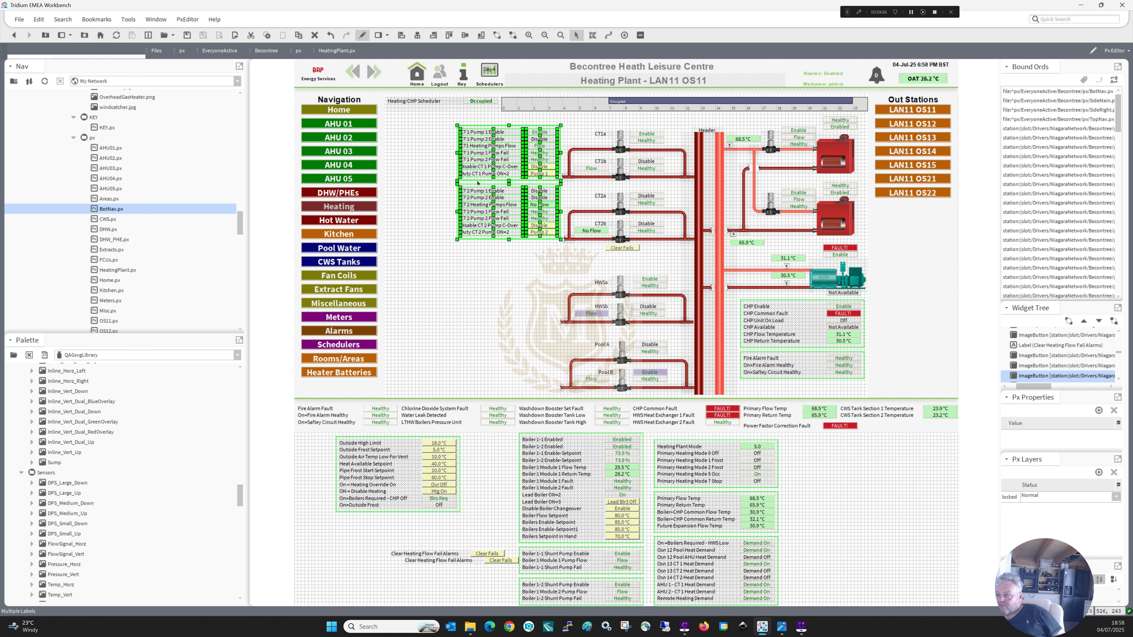
pyautogui.click(483, 289)
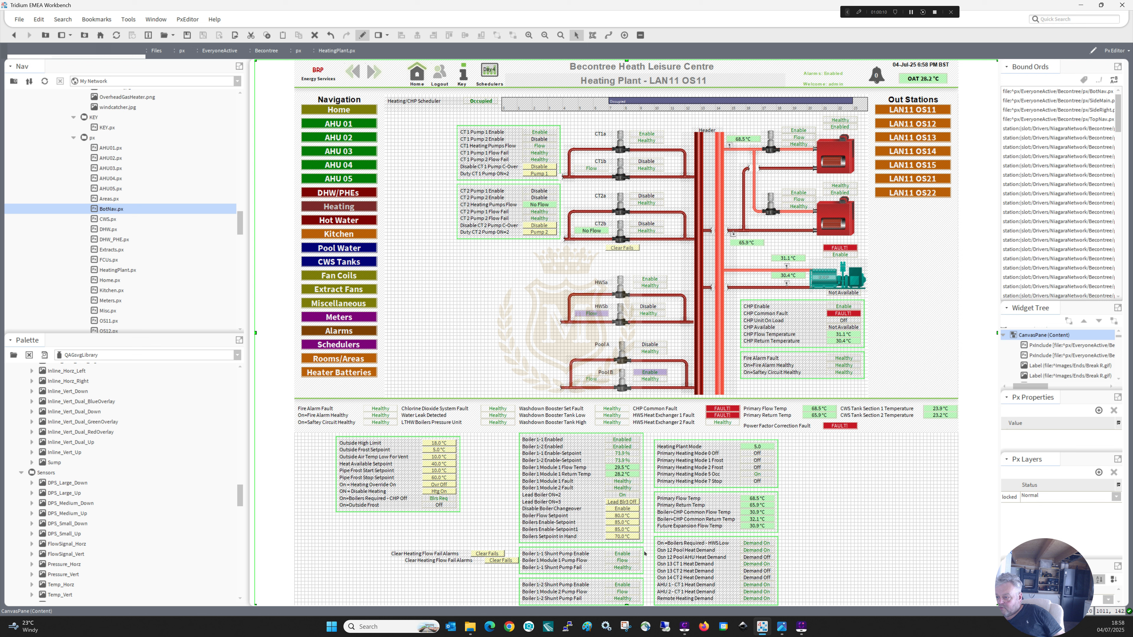
# Delete the lower duplicate Clear Heating Flow Fail Alarms label together with its Clear Fails button.
pyautogui.click(501, 561)
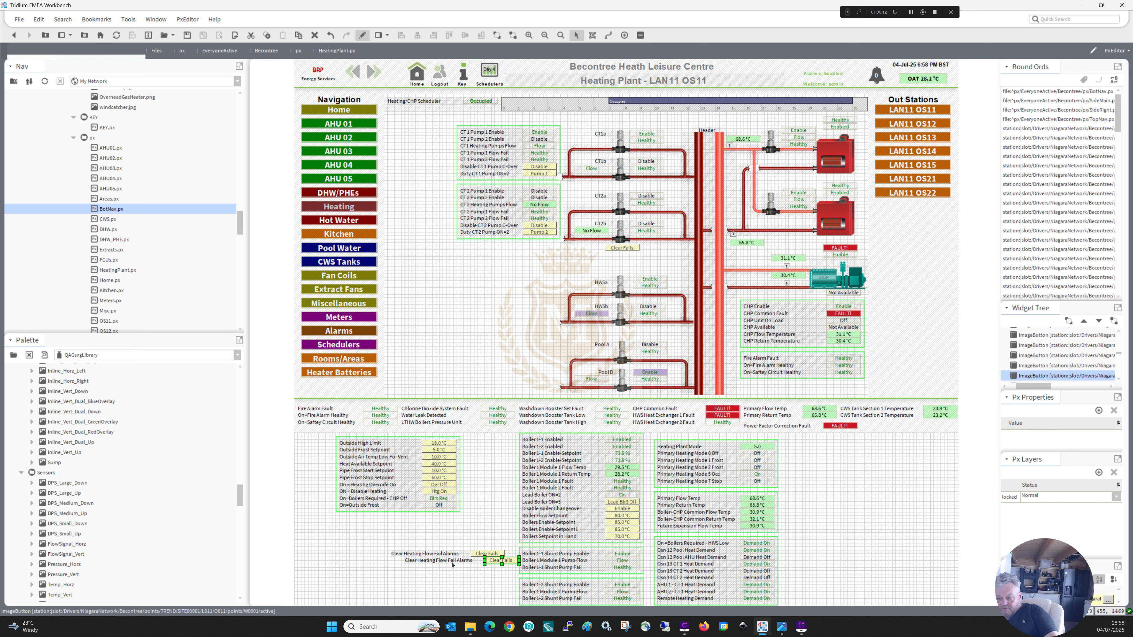
pyautogui.press('Delete')
pyautogui.click(448, 560)
pyautogui.press('Delete')
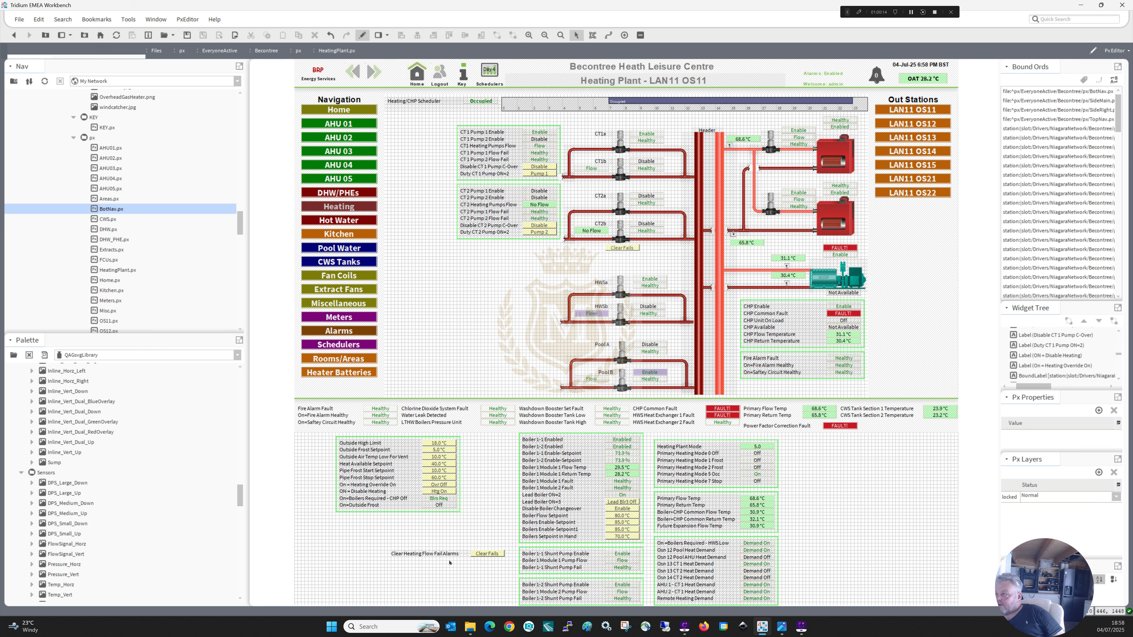